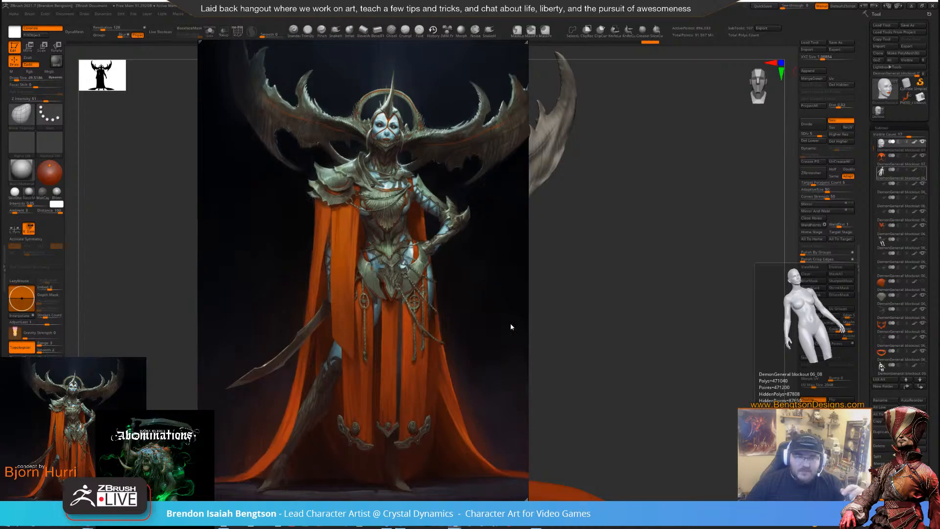
Compare the standing demon general sculpt with the concept painting, moving the reference image to either side of the figure
click(725, 361)
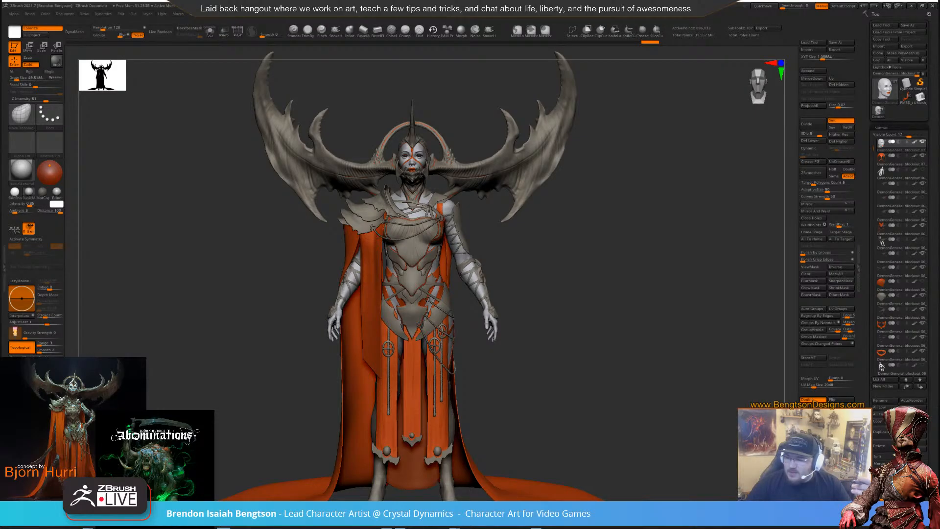
key(alt+Tab)
right_drag(380, 224, 771, 232)
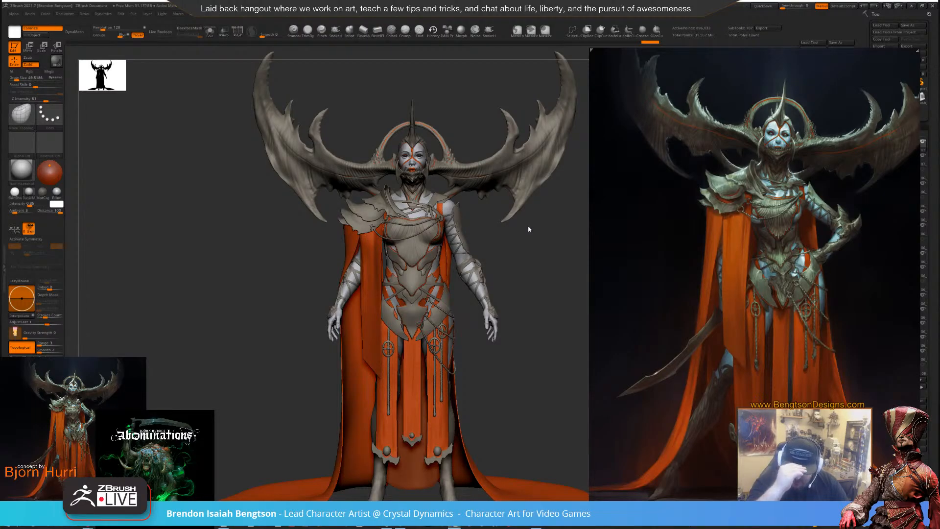
right_drag(774, 195, 179, 212)
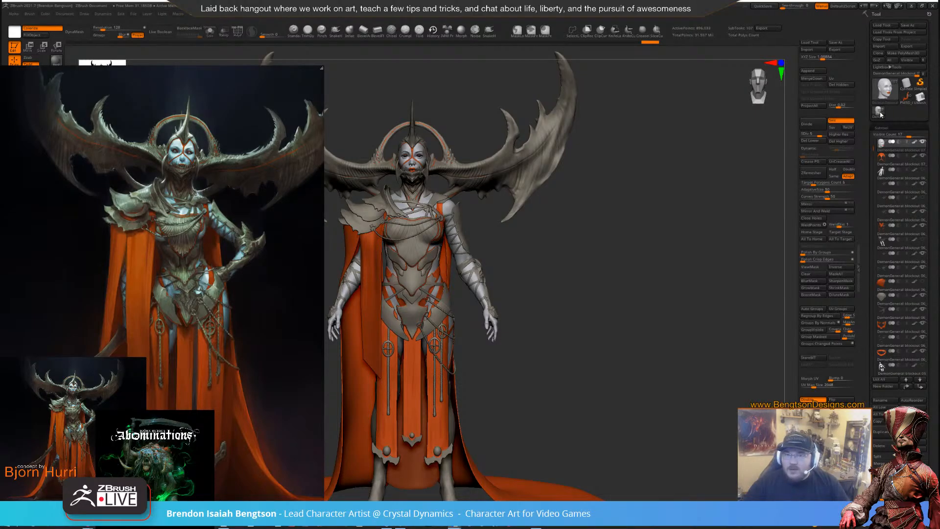
Switch to the posed demon general on the stairs and examine the pose and cape from several angles
click(906, 97)
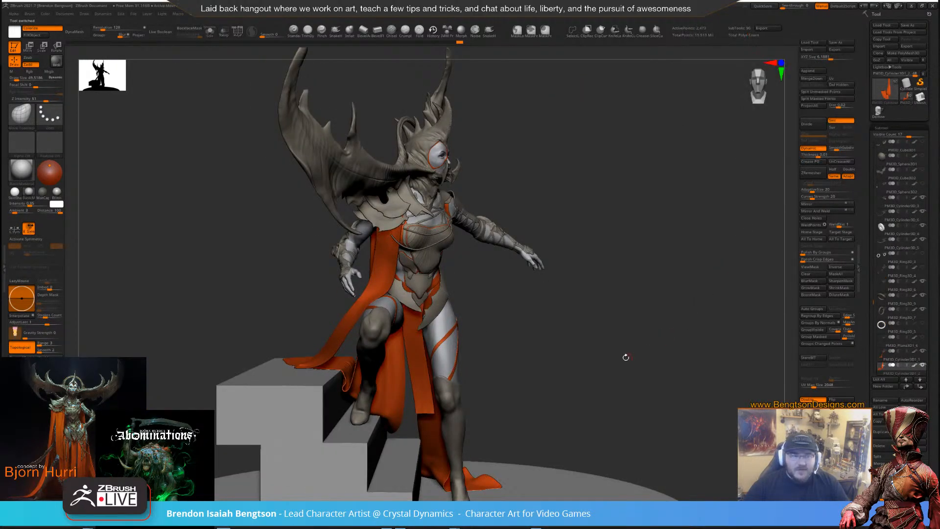
drag(625, 357, 463, 356)
mouse_move(542, 432)
mouse_down()
mouse_move(482, 427)
mouse_move(504, 441)
mouse_move(538, 439)
mouse_move(521, 453)
mouse_move(553, 429)
mouse_up()
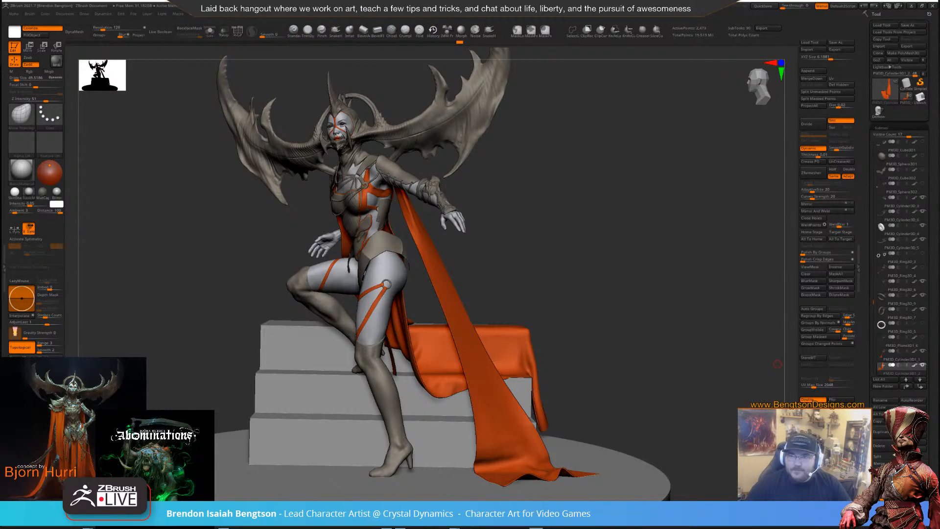
drag(472, 256, 465, 303)
Compare the standing demon general with the posed stairs version by alternating between the two models and viewing each from different angles
click(878, 112)
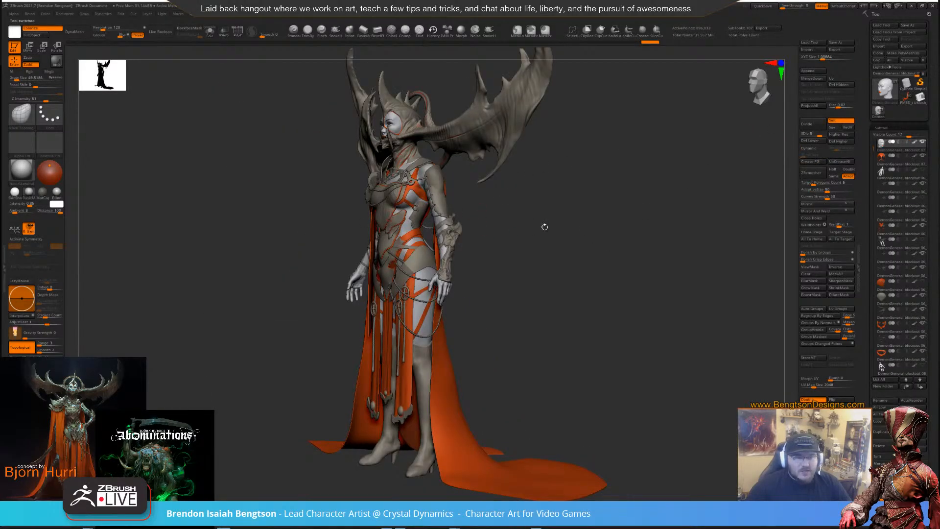
click(904, 101)
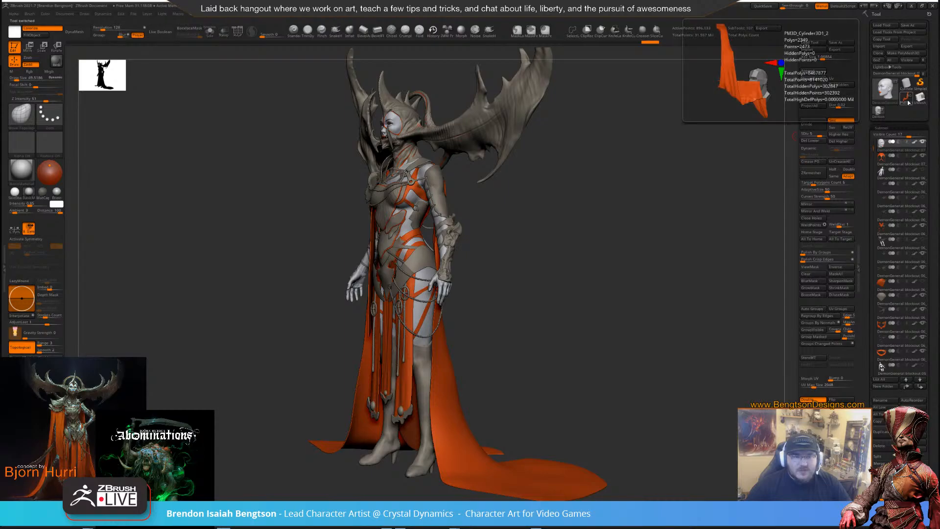
click(739, 74)
mouse_move(470, 253)
mouse_down()
mouse_move(411, 226)
mouse_move(417, 241)
mouse_move(392, 293)
mouse_move(357, 213)
mouse_up()
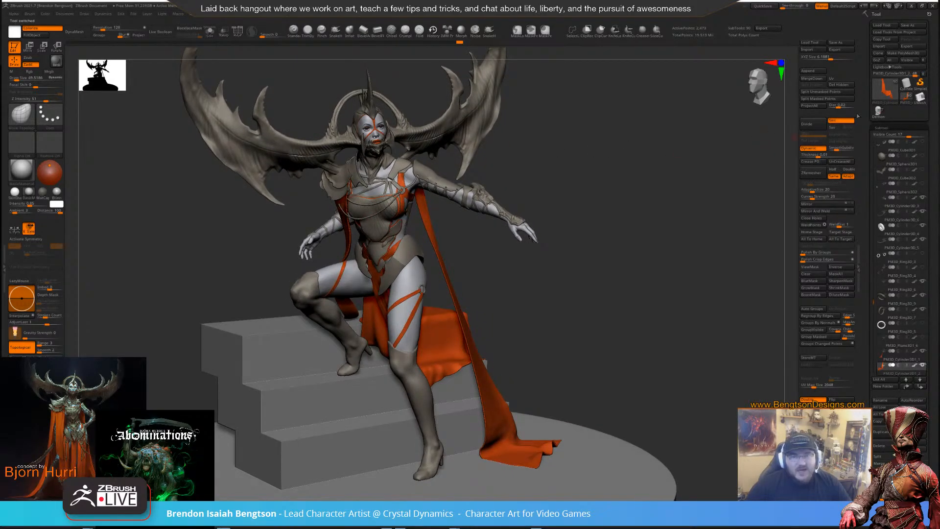
click(881, 118)
right_drag(343, 284, 457, 235)
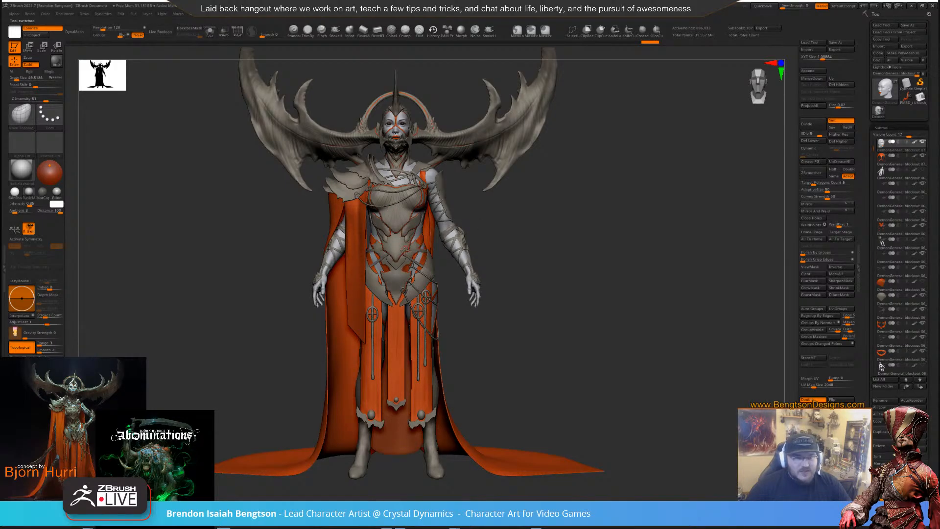
click(907, 97)
right_drag(447, 275, 421, 259)
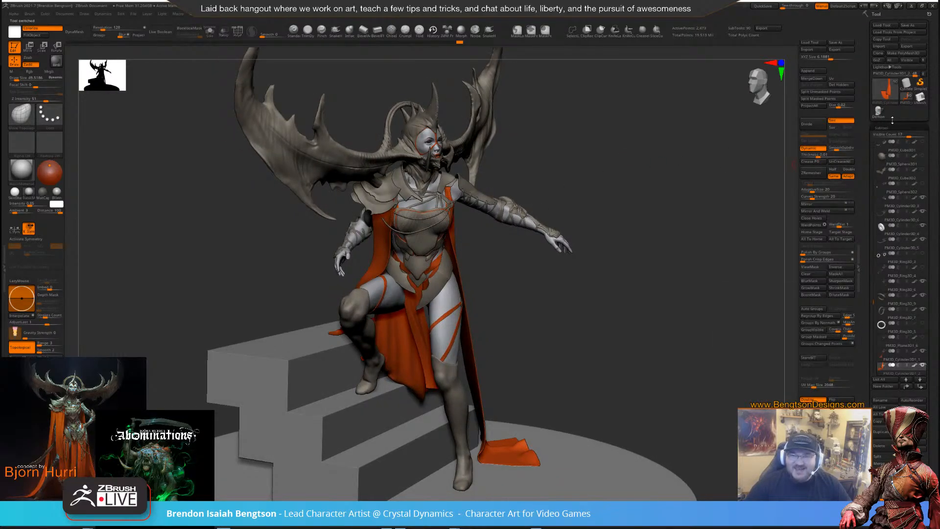
click(881, 118)
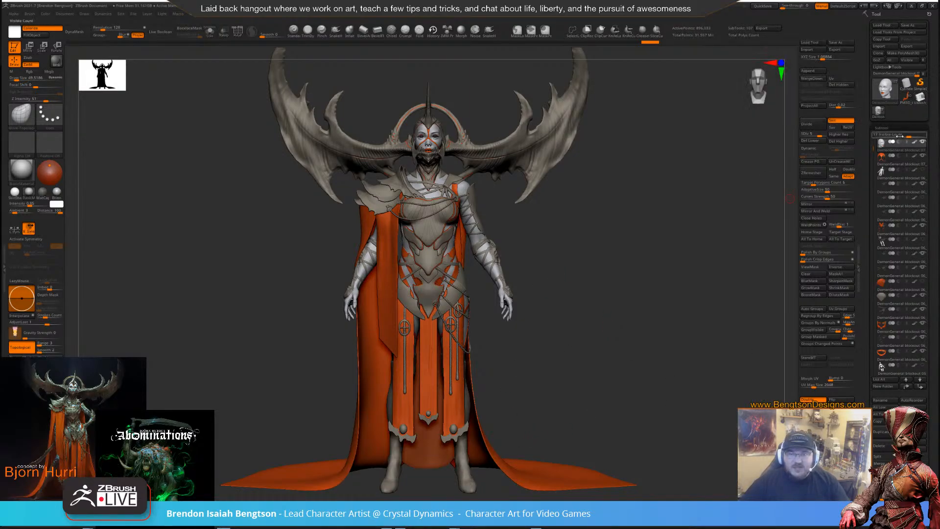
Switch to the closet monster scene and examine the hooded creature and its many arms from front and three-quarter views
mouse_move(919, 103)
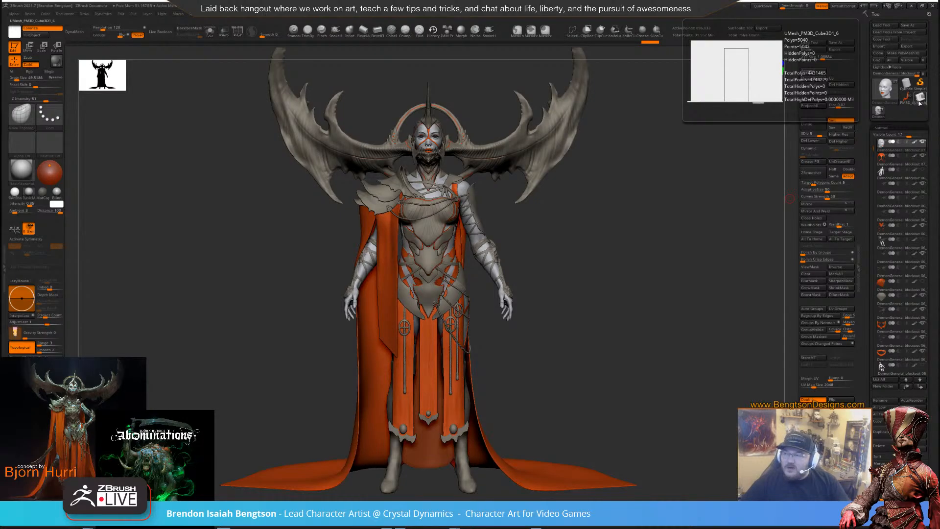
click(919, 102)
alt+right_drag(542, 367, 508, 336)
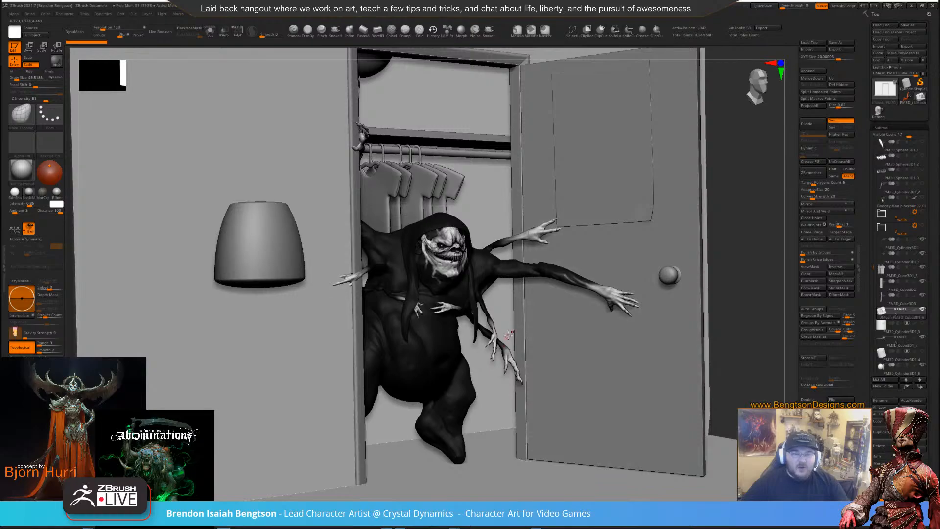
right_drag(587, 328, 571, 327)
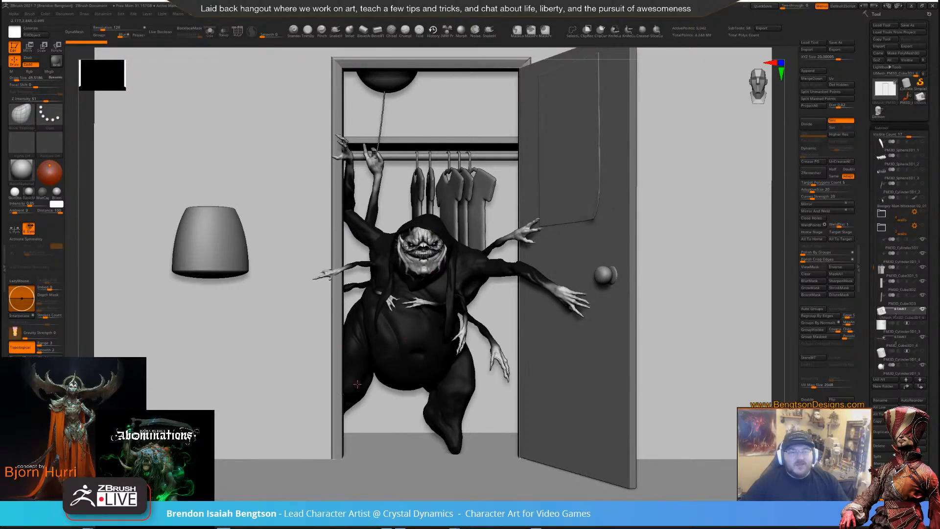
right_drag(422, 366, 441, 405)
right_drag(363, 261, 440, 224)
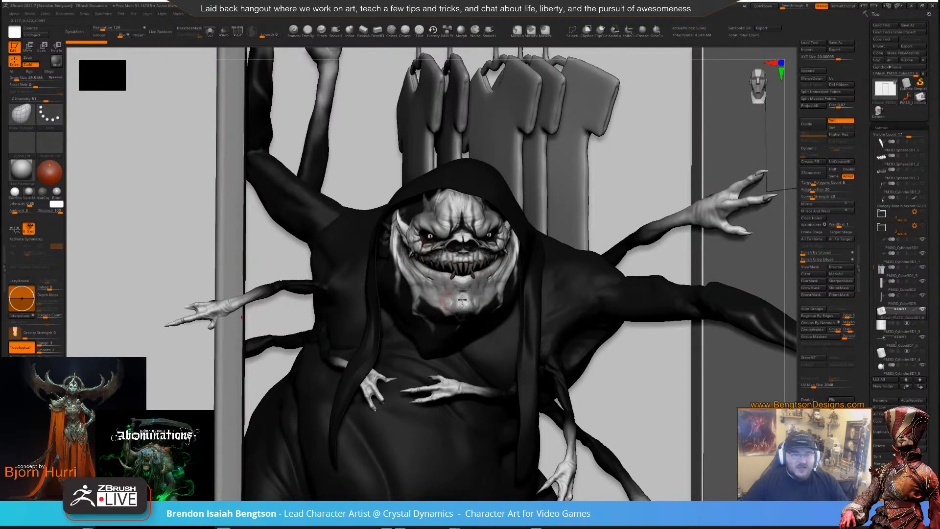
mouse_move(488, 304)
right_down()
mouse_move(458, 296)
mouse_move(472, 299)
right_up()
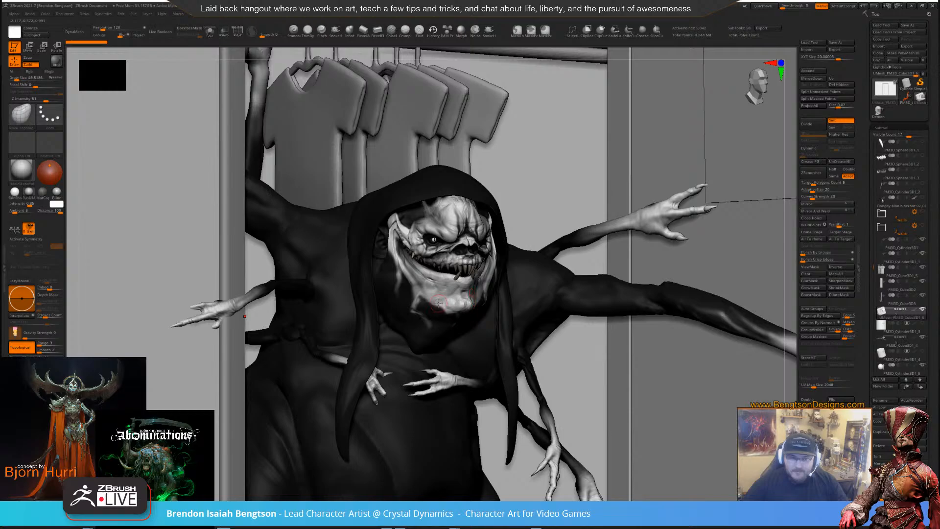
right_drag(440, 302, 448, 279)
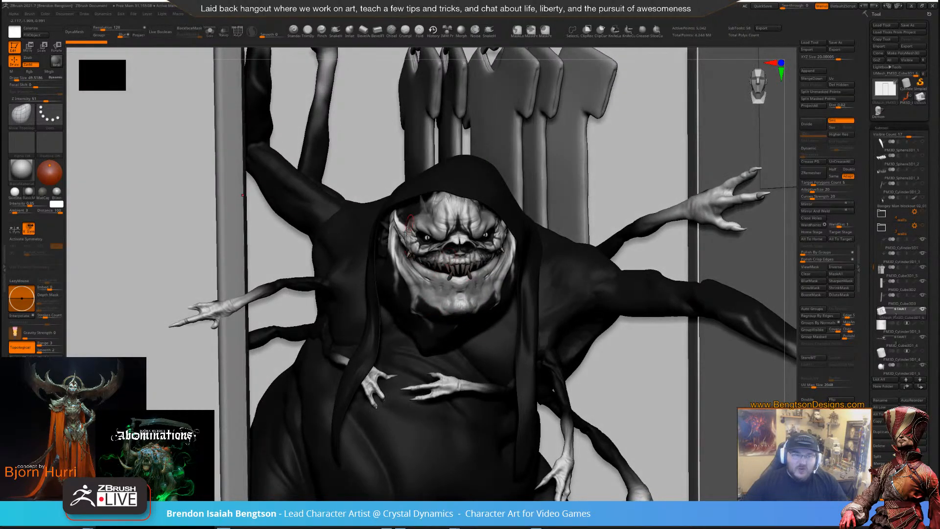
right_drag(407, 231, 439, 264)
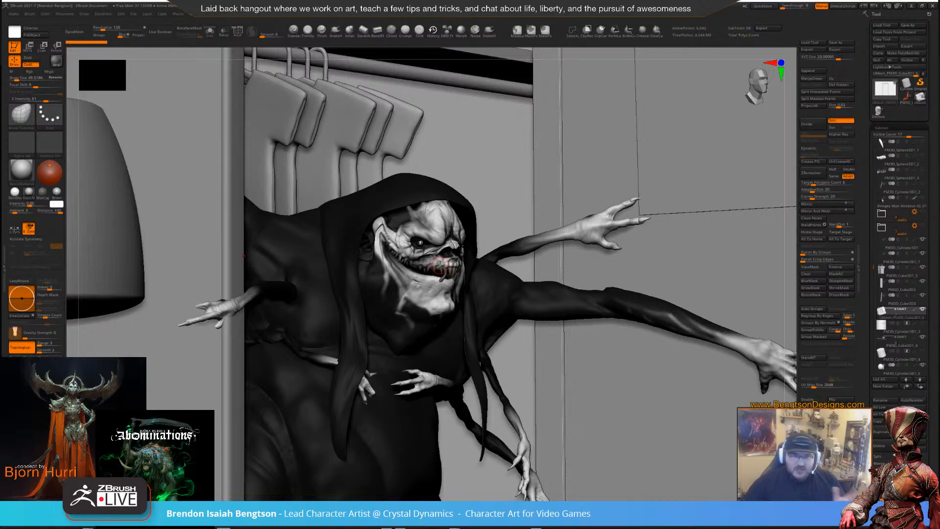
mouse_move(421, 247)
right_down()
mouse_move(460, 245)
mouse_move(460, 283)
right_up()
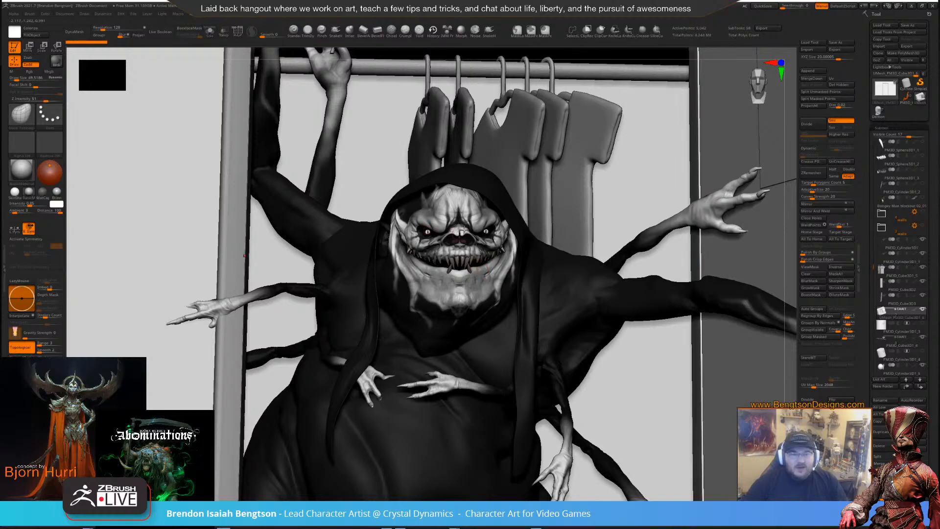
Examine the hooded creature's face in close-up, including its eyes, nose and fanged mouth
alt+right_drag(465, 232, 489, 304)
alt+right_drag(719, 191, 507, 255)
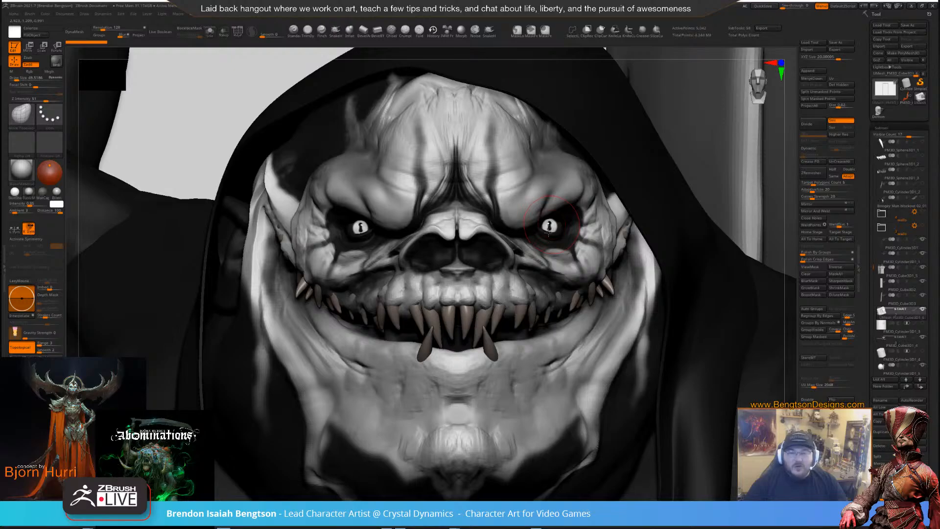
right_drag(416, 241, 409, 242)
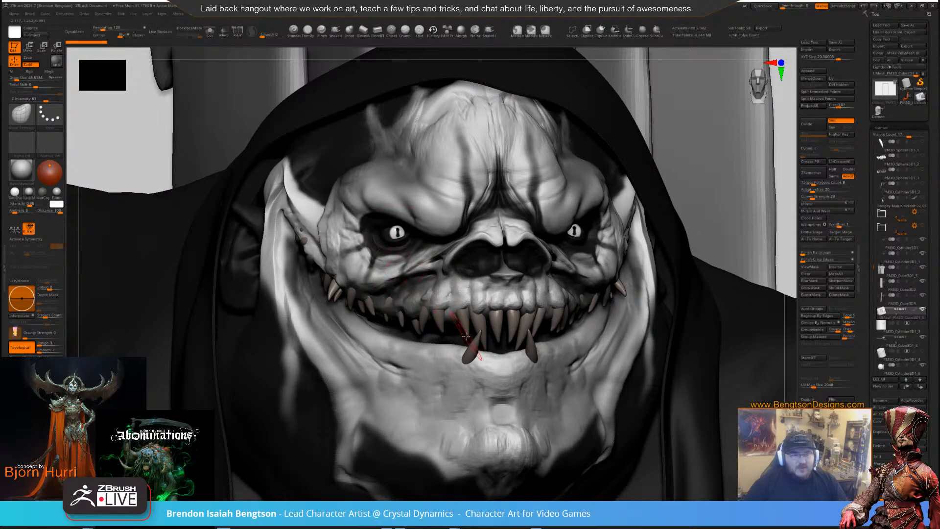
alt+right_drag(486, 351, 467, 323)
right_drag(351, 289, 315, 296)
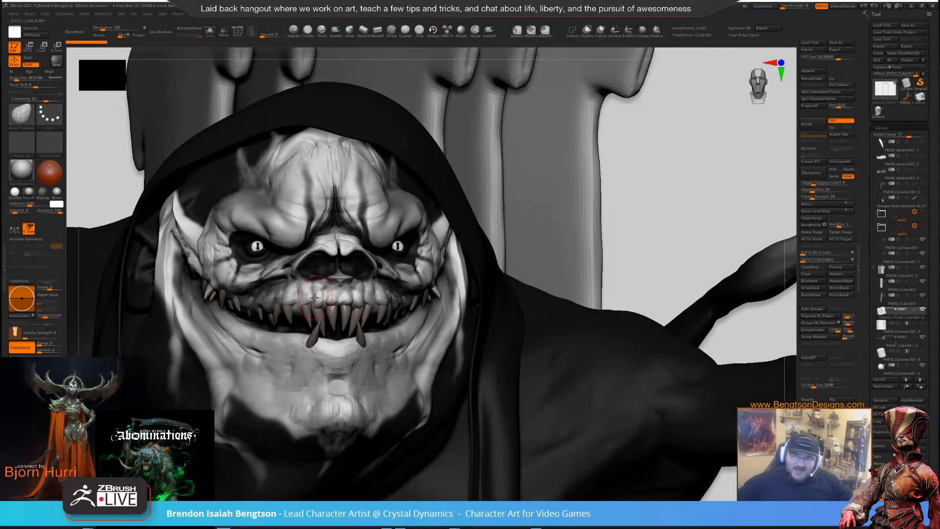
Review the full closet scene with the open door, lamp shade, hanging shirts and creature
ctrl+right_drag(307, 299, 284, 84)
alt+right_drag(218, 351, 594, 316)
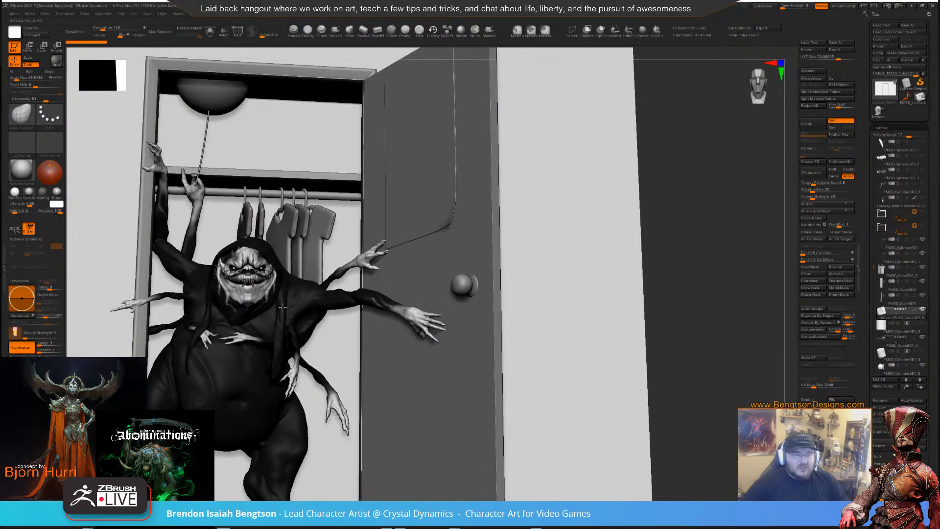
ctrl+right_drag(362, 338, 291, 305)
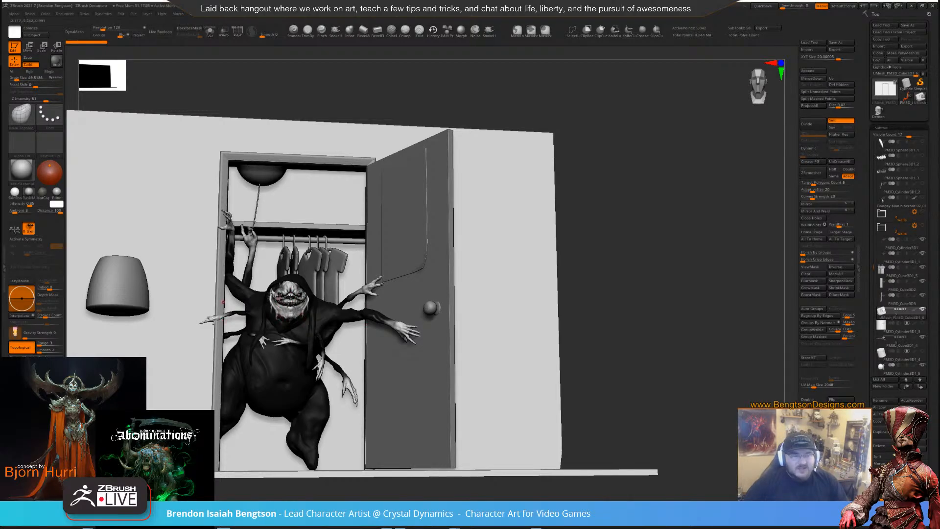
right_drag(280, 293, 294, 290)
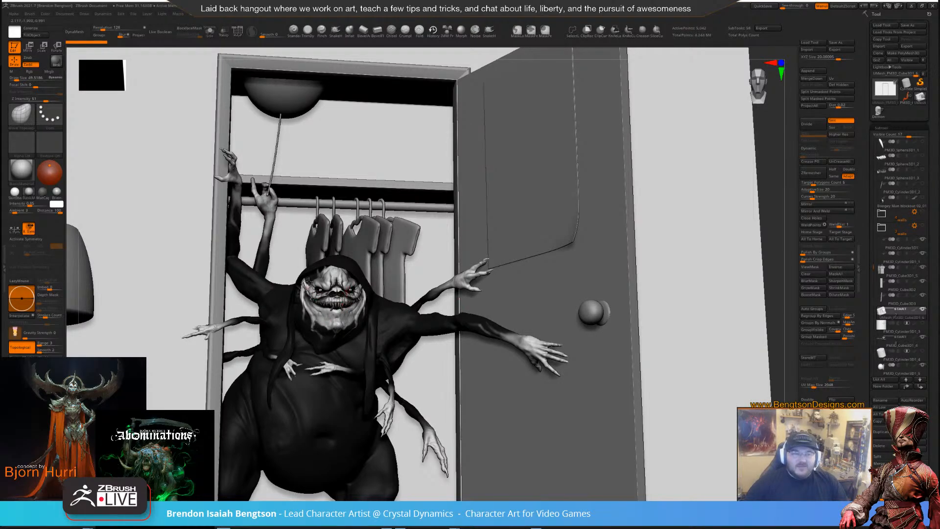
right_drag(373, 338, 407, 309)
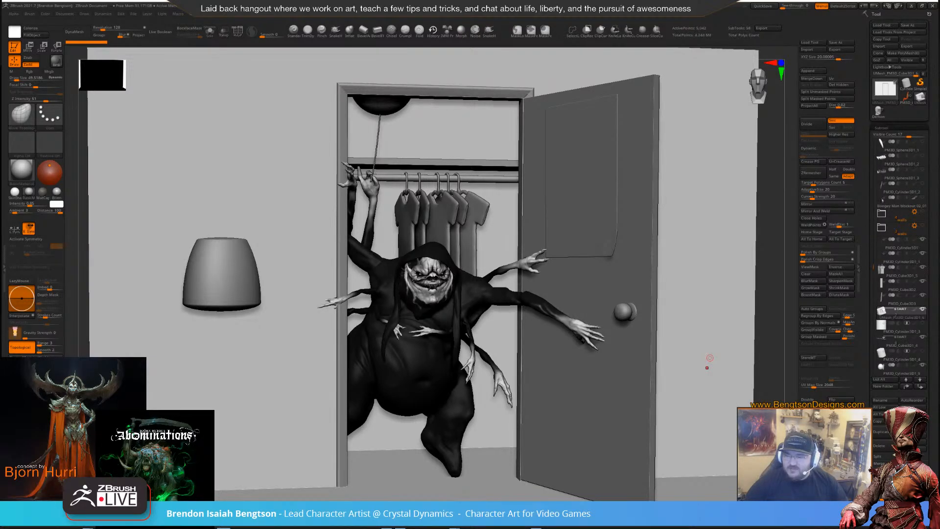
Switch to KeyShot to check the lit closet render, pause the real-time rendering, and return to ZBrush
key(alt+Tab)
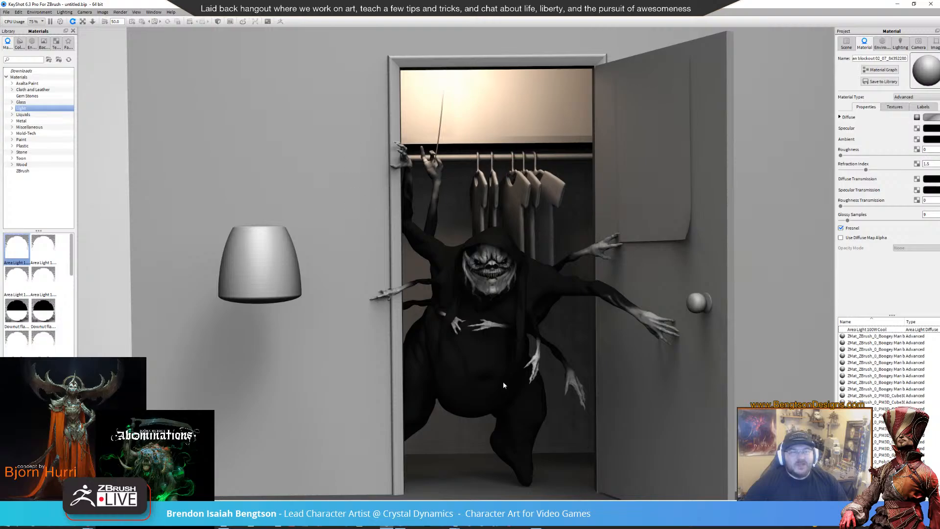
click(49, 23)
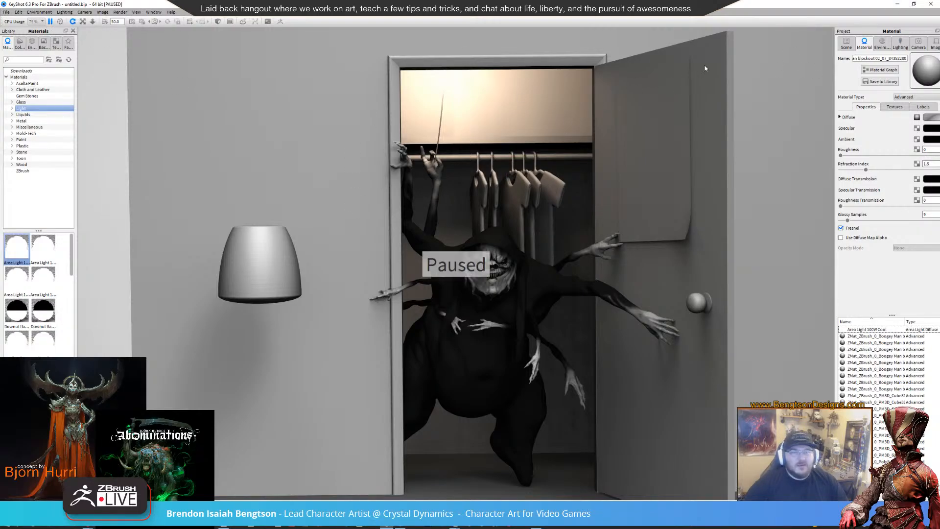
click(895, 6)
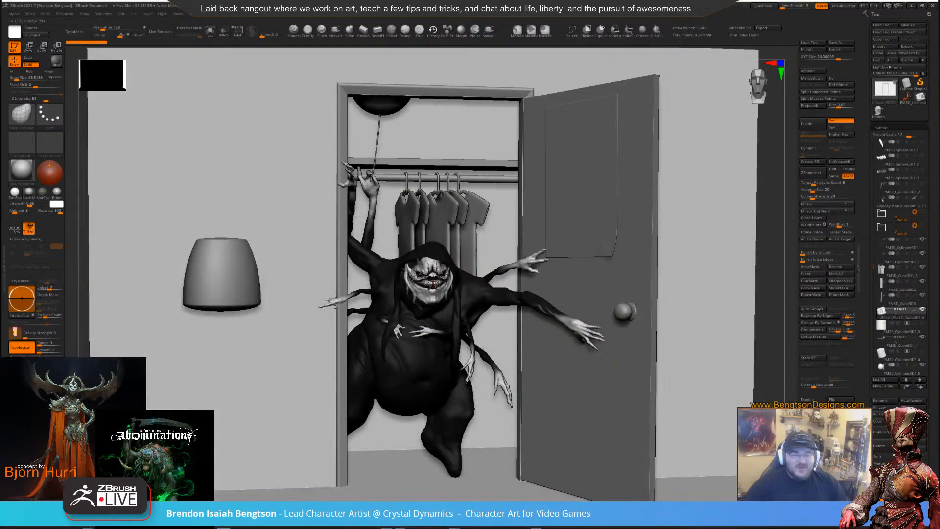
Inspect the closet creature's body and outstretched arms at closer range and from a changed angle
scroll(446, 314, up, 3)
alt+right_drag(549, 324, 448, 262)
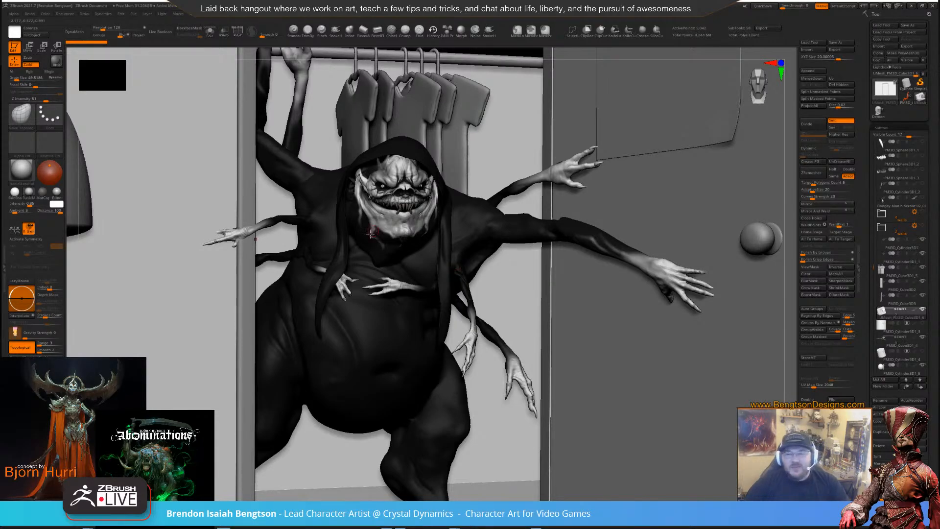
right_drag(386, 232, 443, 250)
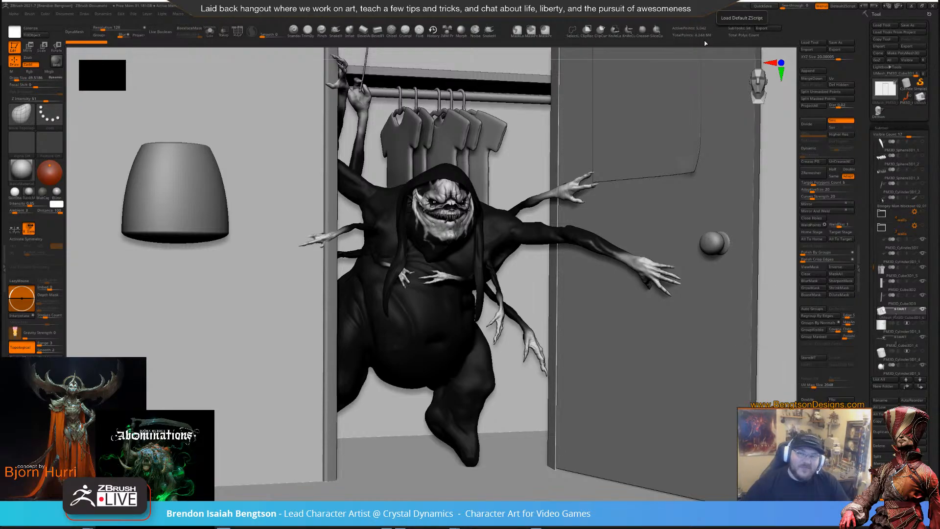
Switch back to the standing demon general and examine its head, horns, shoulder armor and chest details
click(878, 112)
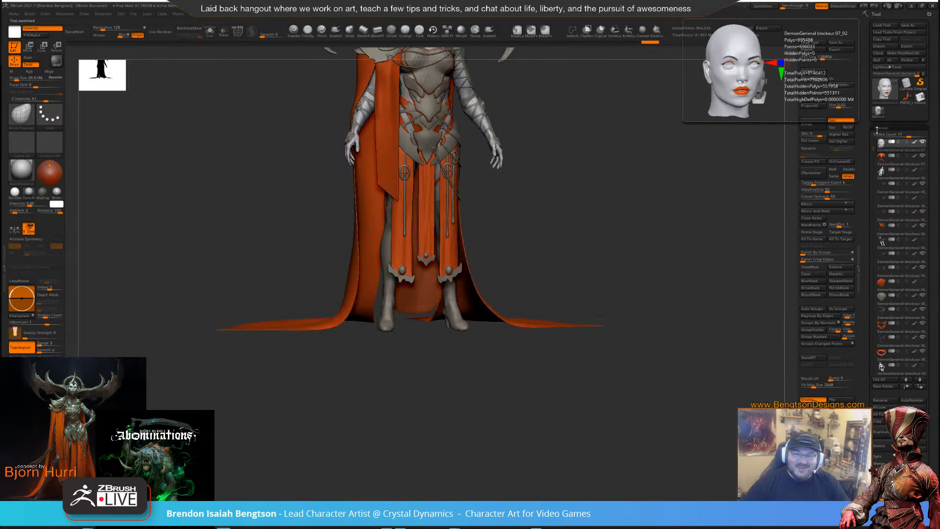
mouse_move(465, 146)
alt+right_down()
mouse_move(460, 260)
mouse_move(426, 247)
mouse_move(436, 256)
mouse_move(416, 292)
mouse_move(408, 284)
alt+right_up()
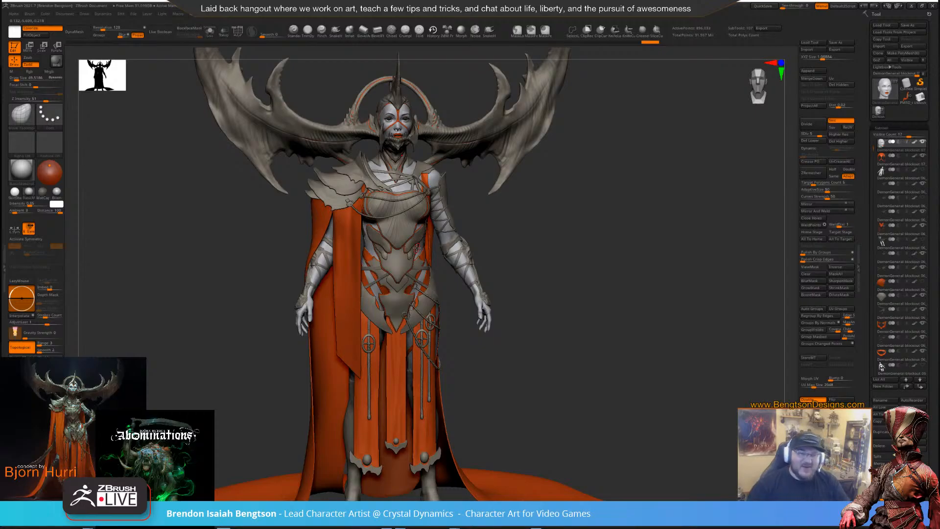
mouse_move(581, 292)
mouse_down()
mouse_move(539, 239)
mouse_move(566, 314)
mouse_move(589, 318)
mouse_move(595, 298)
mouse_move(559, 270)
mouse_up()
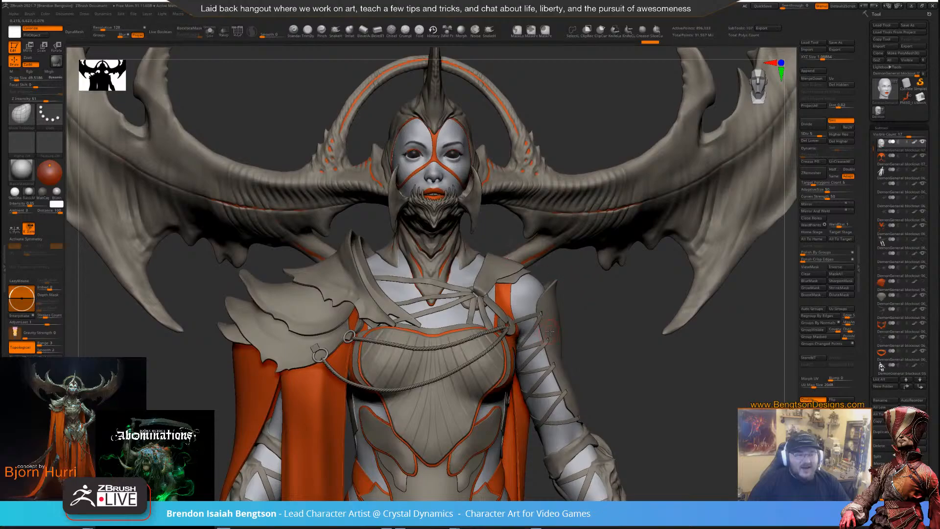
mouse_move(618, 323)
mouse_down()
mouse_move(631, 296)
mouse_move(382, 280)
mouse_up()
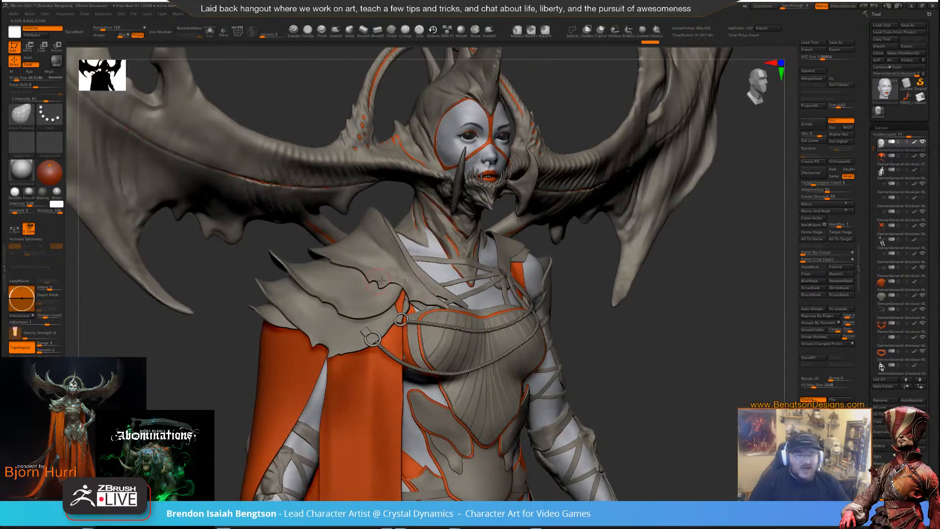
Select the shoulder armor plate just below the uppermost one on the demon general and face the torso from the front
alt+click(405, 280)
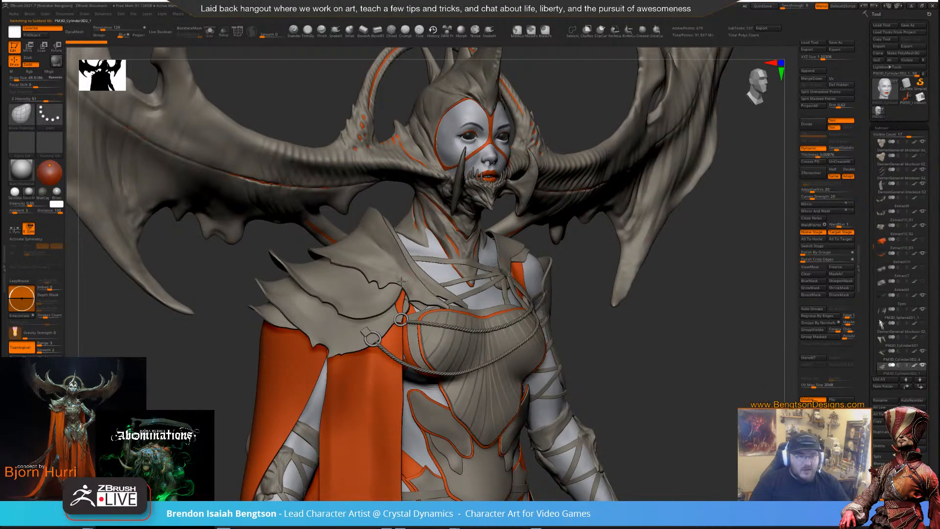
click(402, 280)
drag(630, 353, 596, 335)
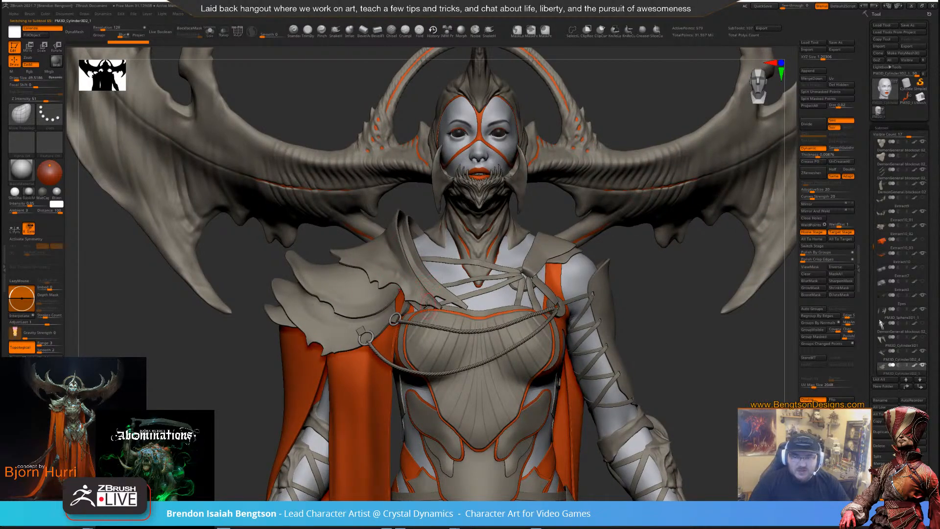
alt+right_drag(351, 422, 365, 391)
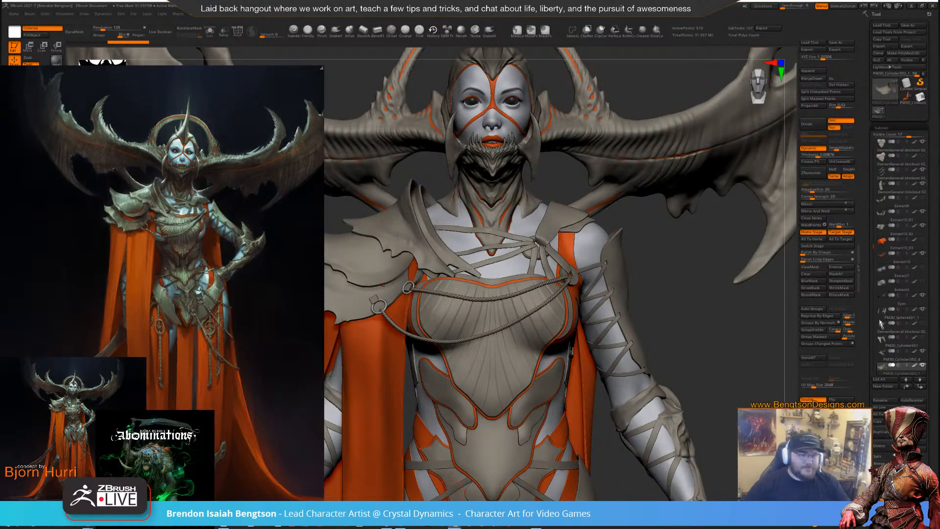
Bring up the concept painting beside the sculpt and examine its shoulder armor, chest straps and draped chain at close range
right_drag(276, 217, 240, 221)
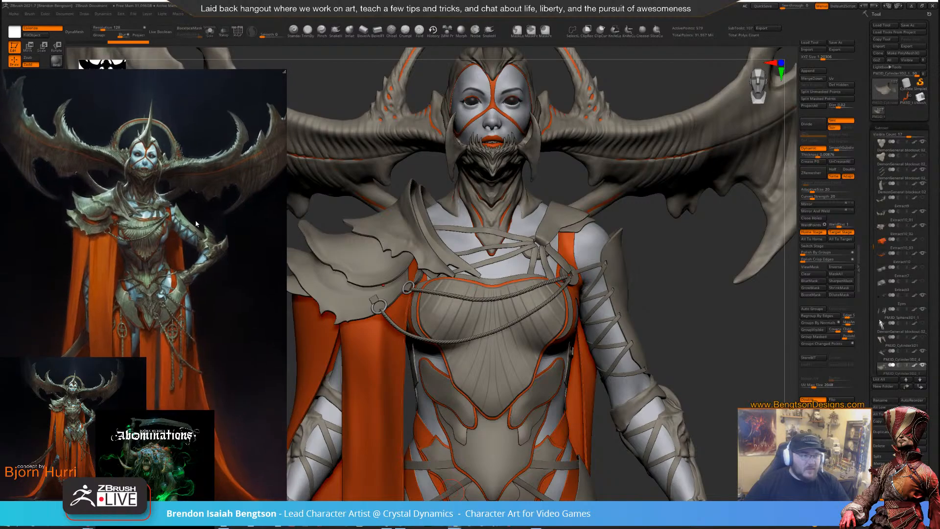
scroll(109, 219, up, 2)
scroll(107, 213, up, 6)
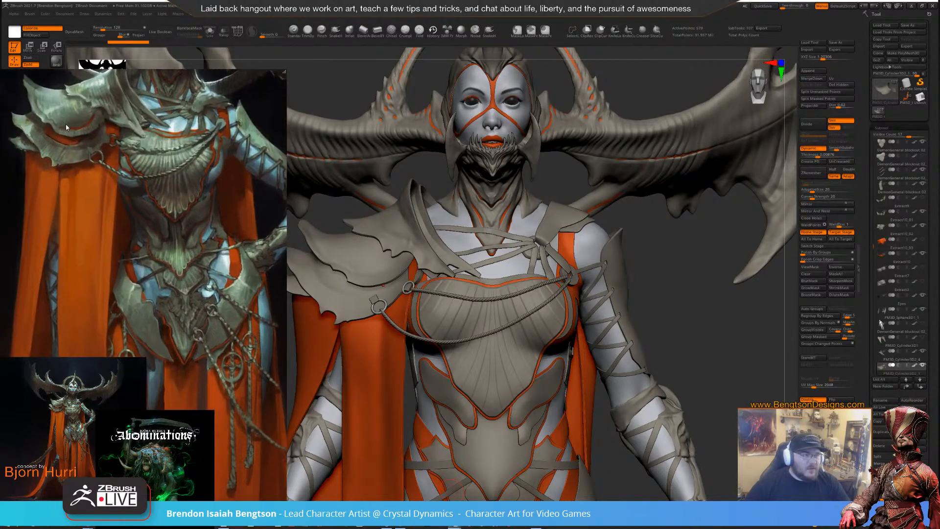
scroll(73, 187, down, 3)
scroll(90, 197, up, 4)
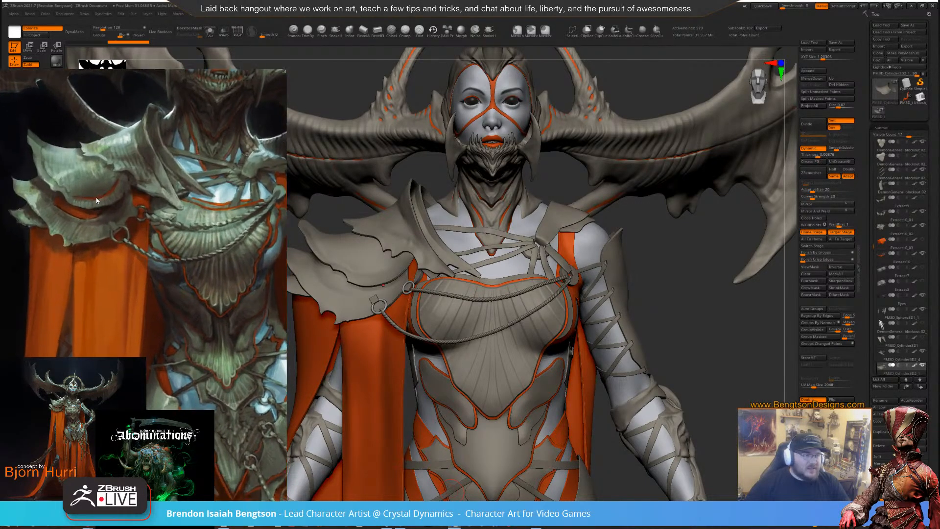
right_drag(85, 177, 90, 190)
scroll(90, 188, up, 1)
scroll(111, 203, down, 1)
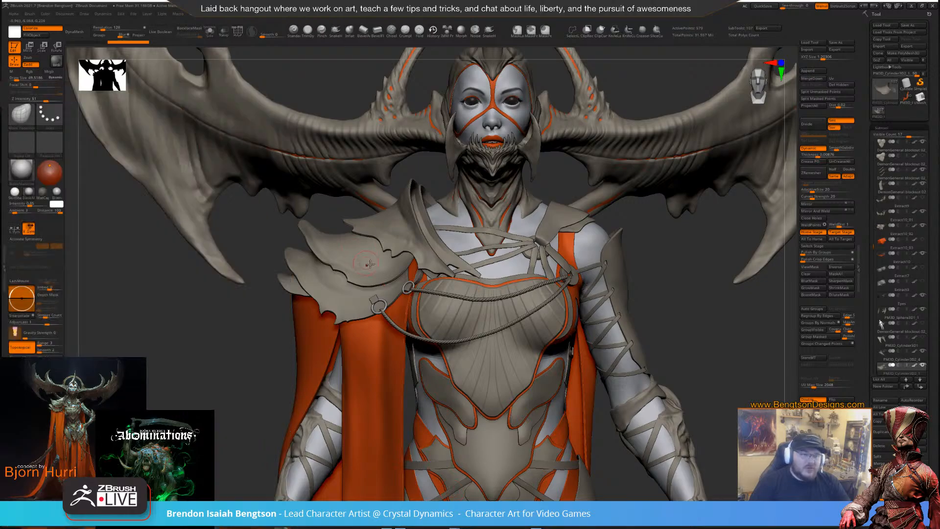
Isolate the selected shoulder plate, turn off its dynamic subdivision and check the wireframe of its base mesh
key(alt+s)
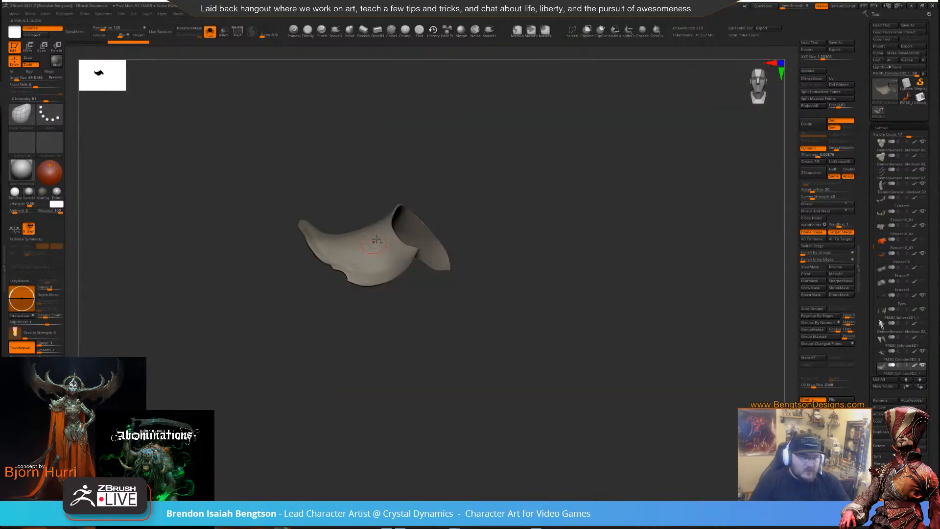
ctrl+right_drag(369, 263, 544, 124)
click(822, 148)
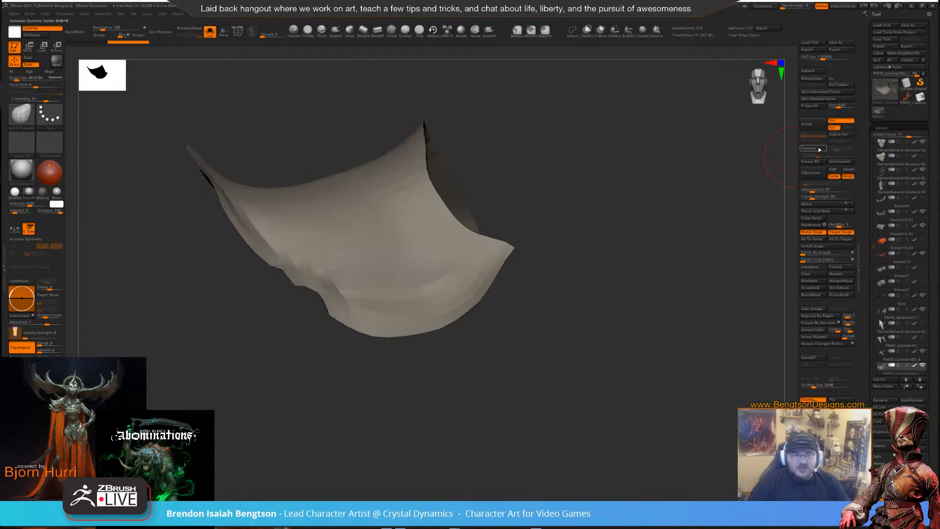
mouse_move(622, 210)
right_down()
mouse_move(605, 244)
mouse_move(611, 275)
mouse_move(640, 224)
mouse_move(659, 256)
mouse_move(631, 220)
mouse_move(598, 208)
mouse_move(635, 210)
mouse_move(638, 231)
right_up()
key(shift+f)
Choose the Move Topological brush with a large brush size, hide the wireframe and check the plate with and without dynamic subdivision
key(b)
key(m)
key(t)
key(d)
alt+right_drag(641, 169, 705, 226)
mouse_move(704, 226)
right_down()
mouse_move(680, 214)
mouse_move(681, 205)
mouse_move(716, 173)
mouse_move(692, 216)
mouse_move(679, 197)
right_up()
key(shift+f)
key(shift+d)
key(space)
drag(540, 300, 543, 300)
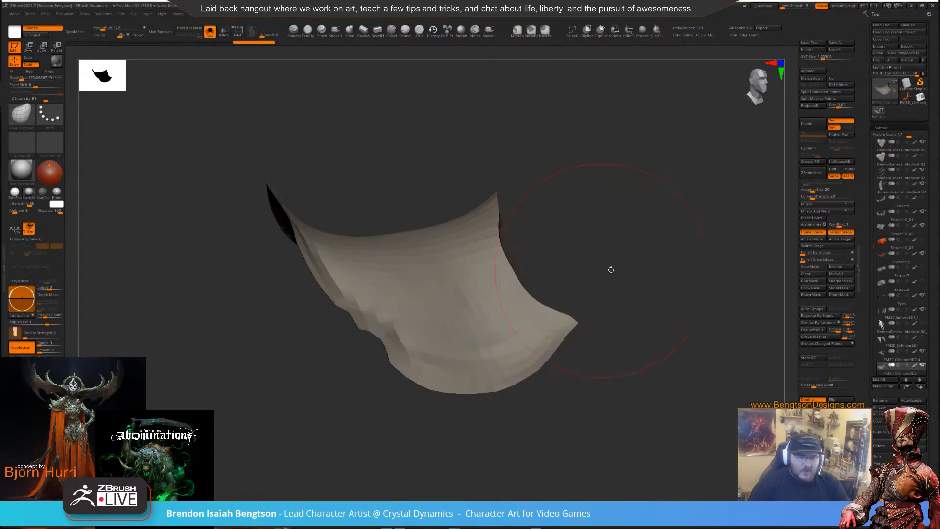
Show the whole model with the plate's dynamic subdivision on, reduce the brush size and check the layered shoulder plates from several angles
right_drag(611, 268, 579, 247)
key(alt+s)
right_drag(316, 296, 387, 327)
key(d)
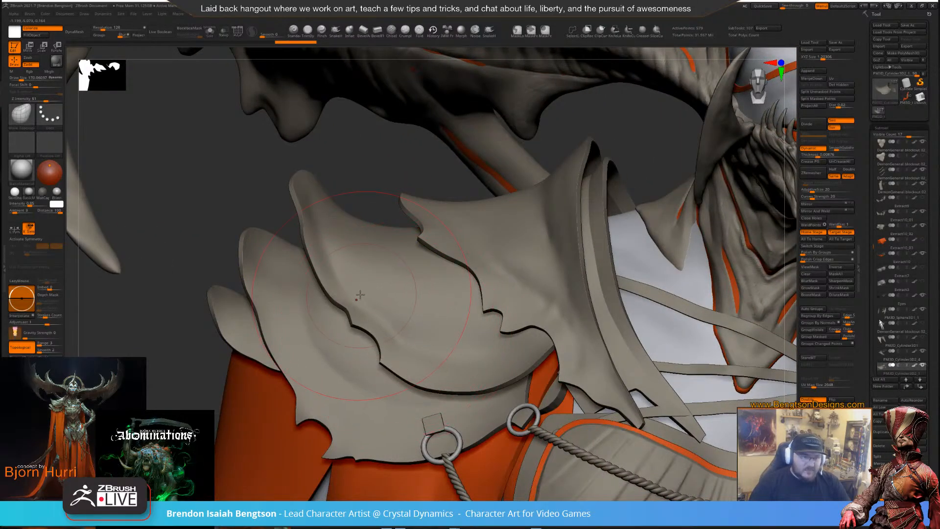
key(space)
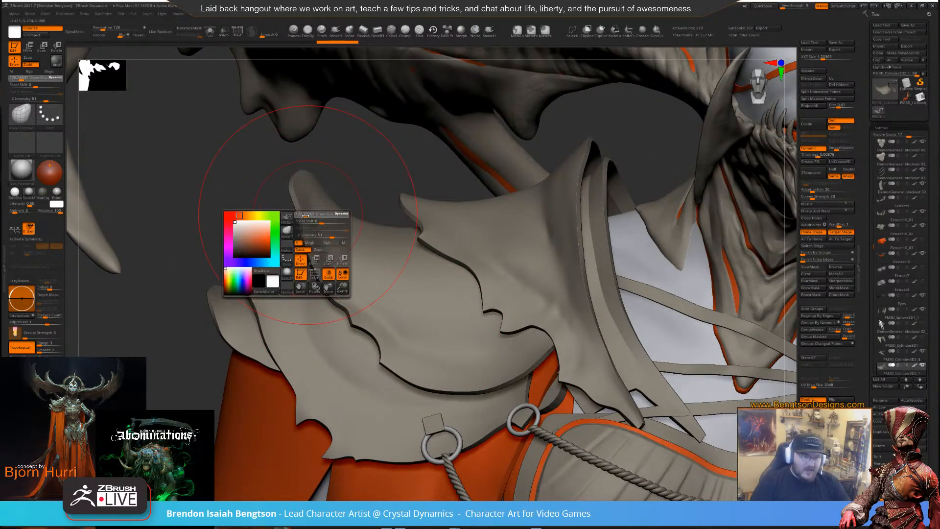
right_drag(262, 197, 319, 239)
right_drag(383, 311, 420, 303)
mouse_move(899, 145)
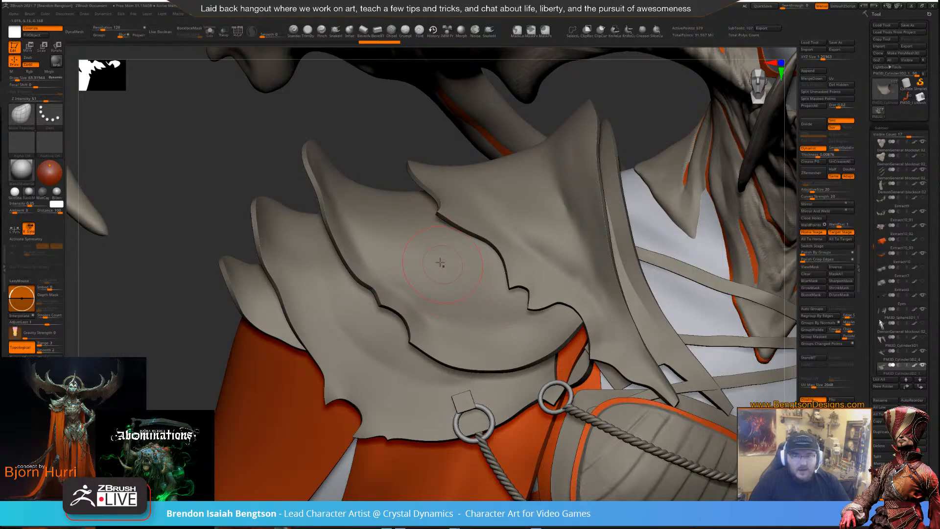
mouse_move(439, 262)
right_down()
mouse_move(447, 320)
mouse_move(433, 241)
right_up()
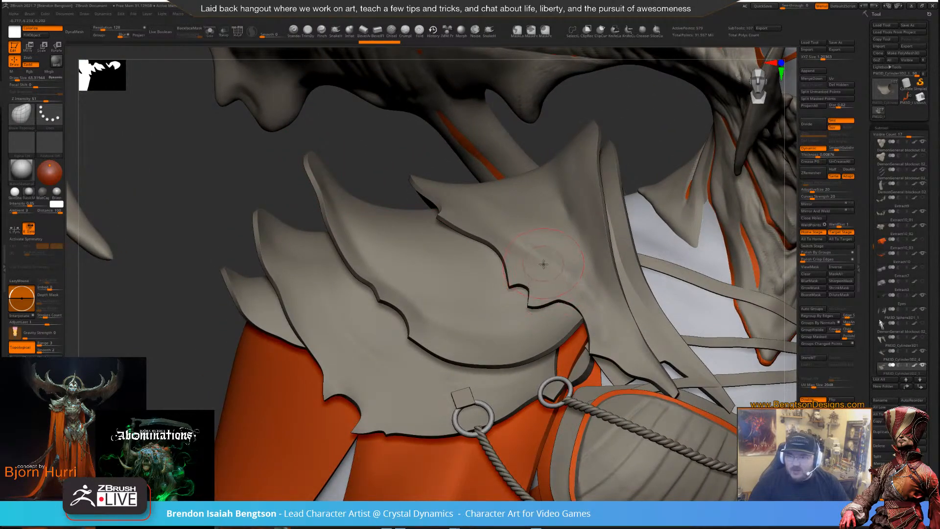
mouse_move(381, 175)
right_down()
mouse_move(369, 179)
mouse_move(387, 182)
right_up()
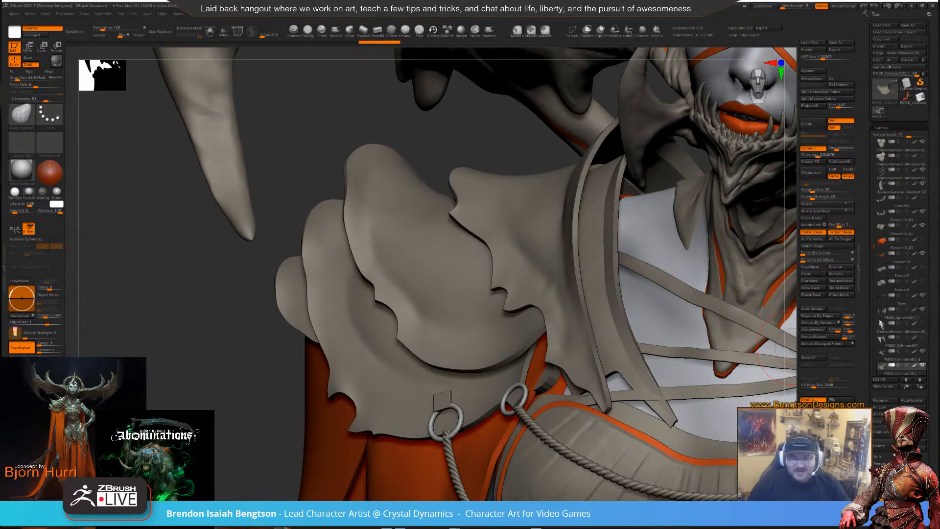
Duplicate the selected shoulder plate subtool as a copy and reselect the original plate
mouse_move(882, 366)
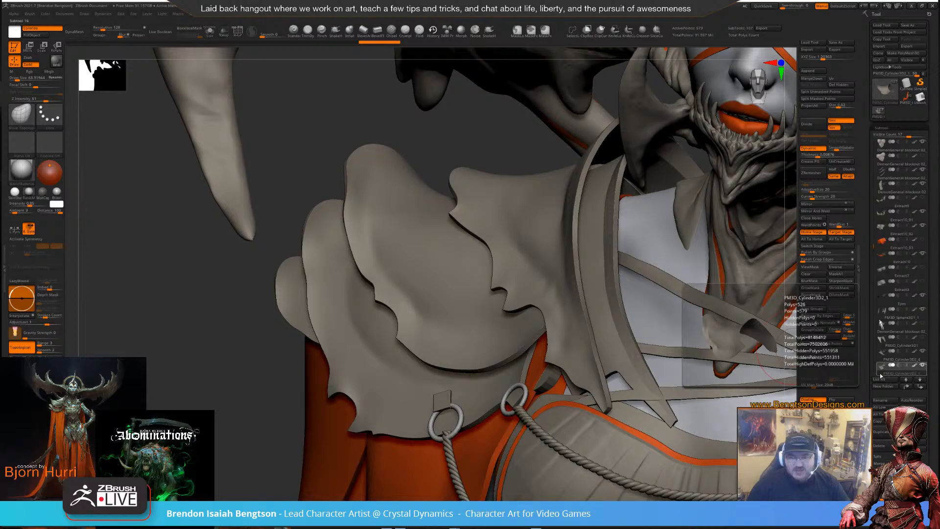
click(882, 433)
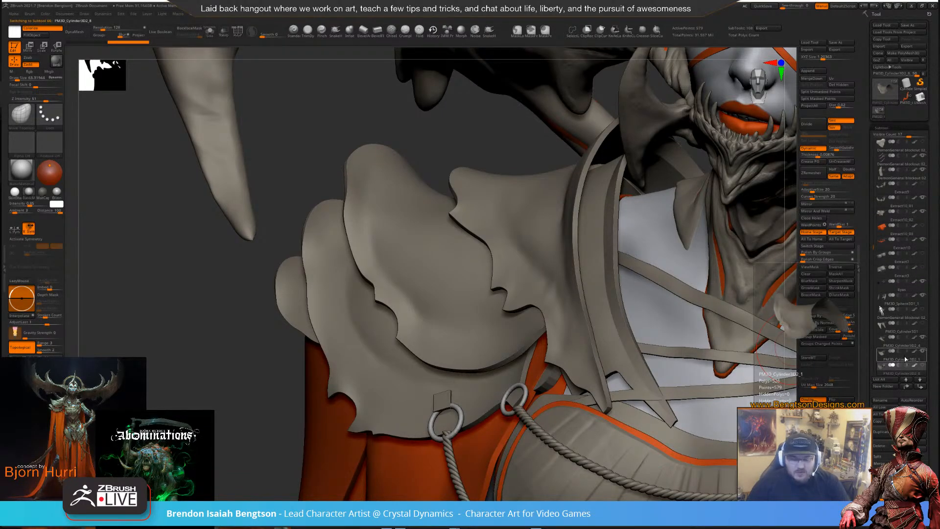
click(908, 356)
Apply the dynamic subdivision to the original shoulder plate to turn its thickness and smoothing into real geometry
mouse_move(445, 156)
mouse_down()
mouse_move(430, 130)
mouse_move(417, 149)
mouse_move(437, 163)
mouse_move(455, 157)
mouse_up()
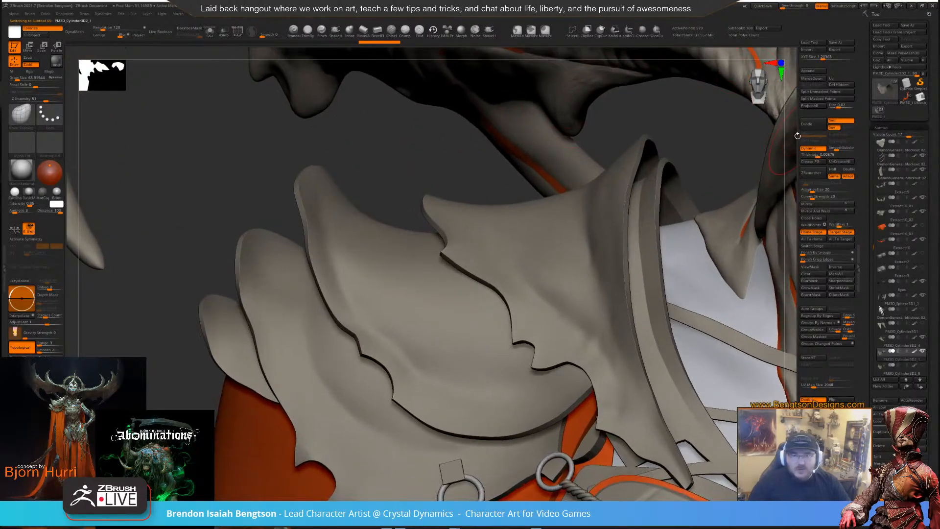
drag(866, 416, 866, 182)
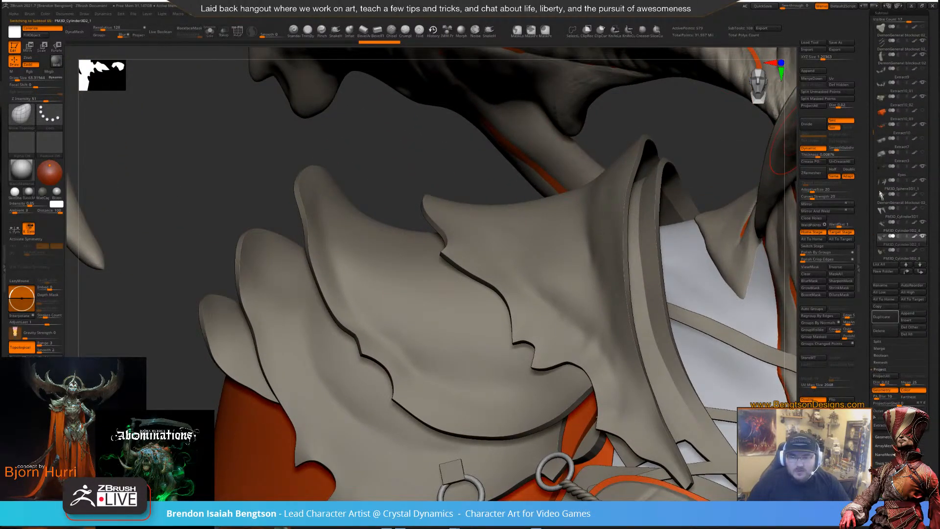
click(884, 308)
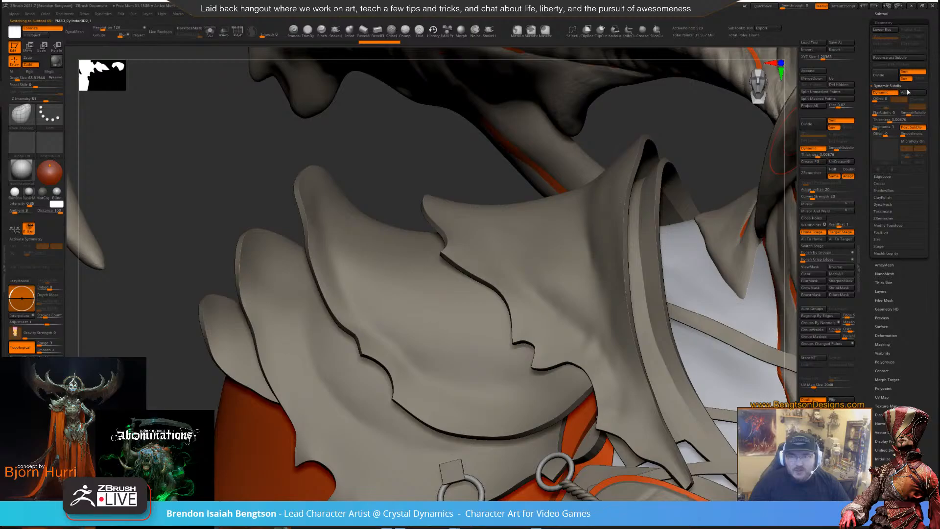
click(906, 93)
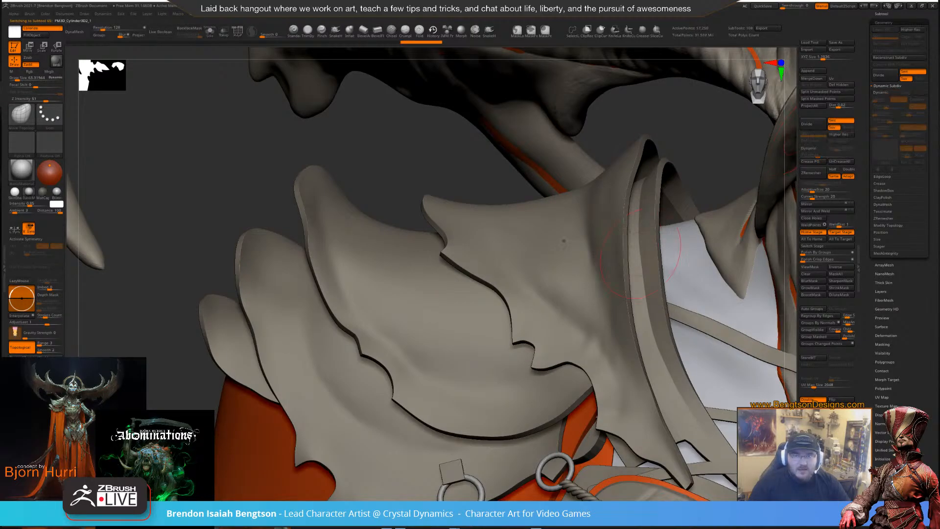
Check the plate's new wireframe, reduce the brush size, and refine and smooth the rim from the raised tip along the scalloped outer edge
key(shift+f)
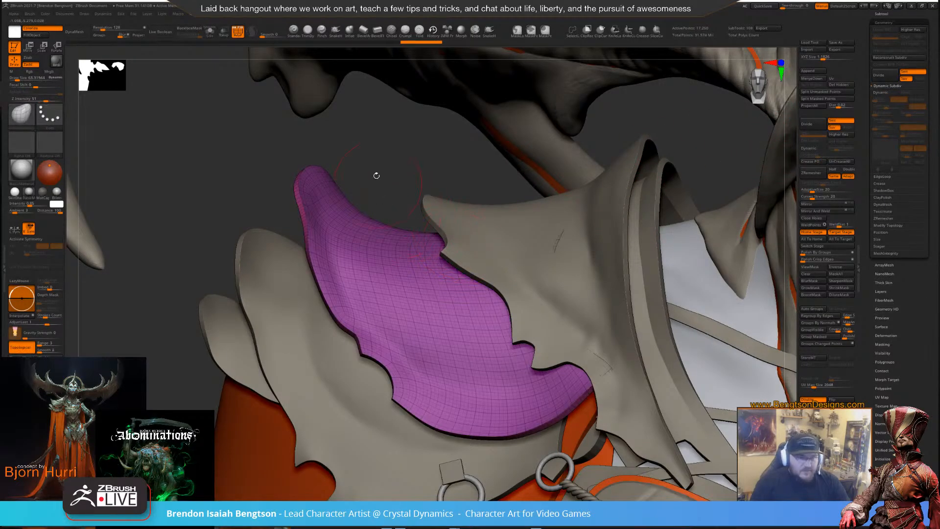
mouse_move(375, 175)
mouse_down()
mouse_move(390, 173)
mouse_move(363, 160)
mouse_move(363, 182)
mouse_move(355, 162)
mouse_move(360, 168)
mouse_up()
key(space)
key(shift+f)
drag(337, 109, 314, 142)
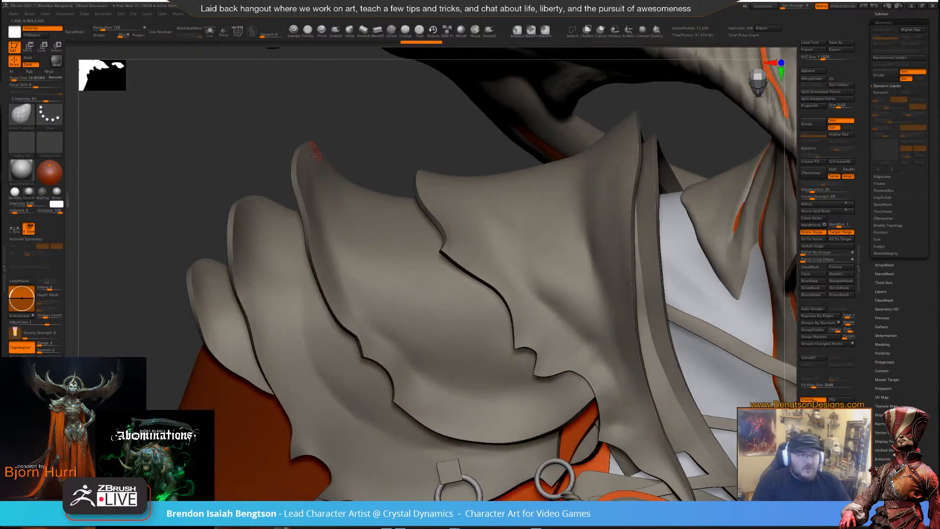
drag(295, 180, 309, 243)
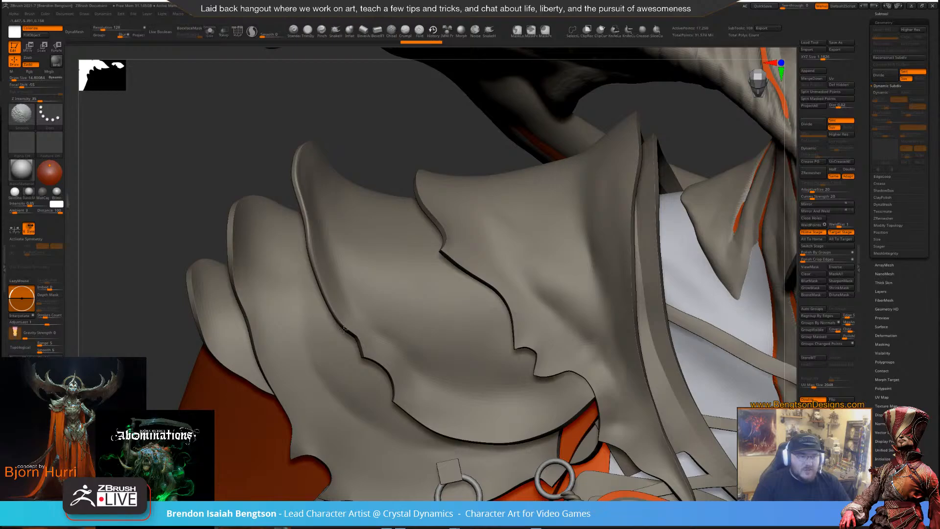
shift+drag(359, 347, 361, 352)
mouse_move(425, 300)
alt+right_down()
mouse_move(403, 271)
mouse_move(367, 293)
mouse_move(283, 293)
alt+right_up()
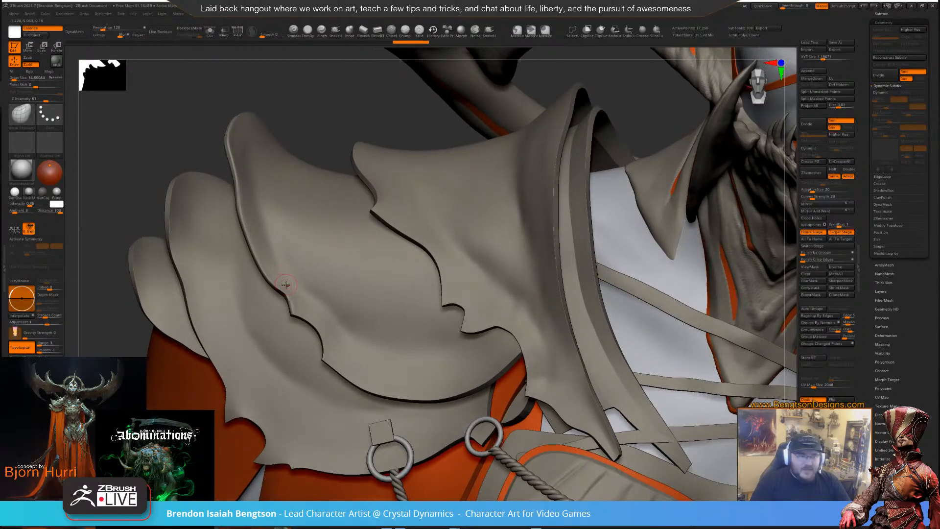
shift+drag(282, 293, 325, 346)
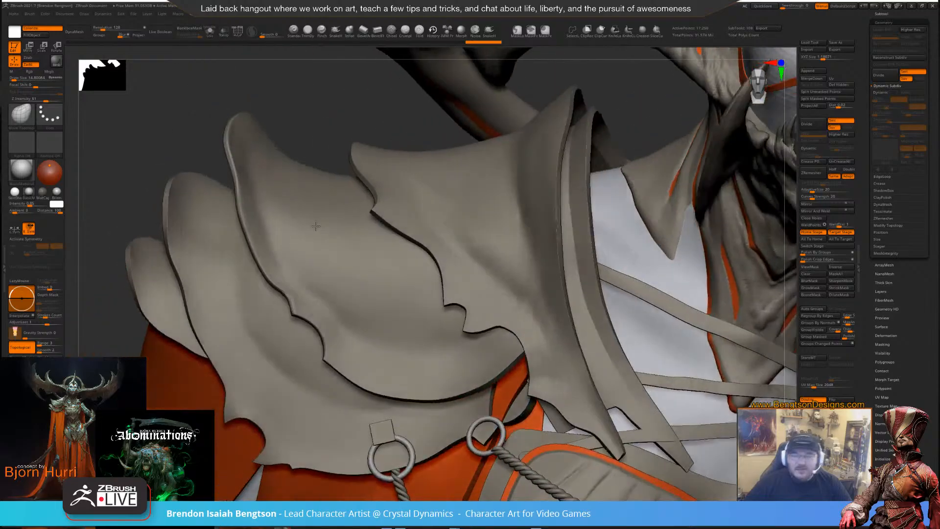
Check the plate's rim from several angles, isolate the plate, enlarge the brush and smooth the outer edge below its raised tip
right_drag(316, 226, 316, 226)
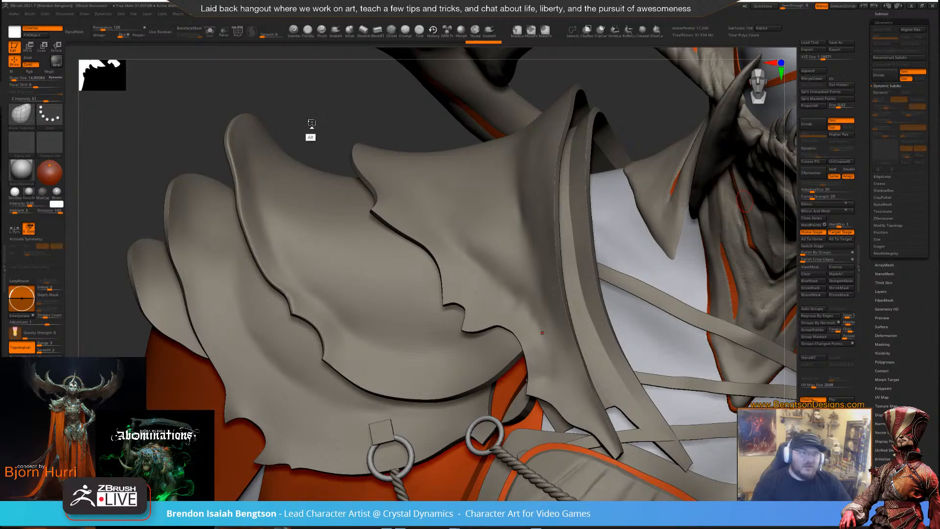
drag(311, 126, 319, 181)
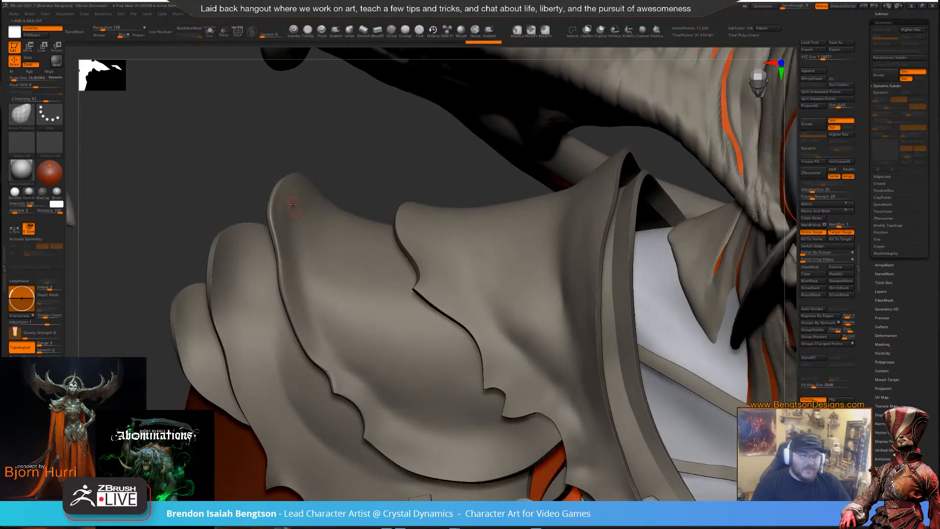
key(shift)
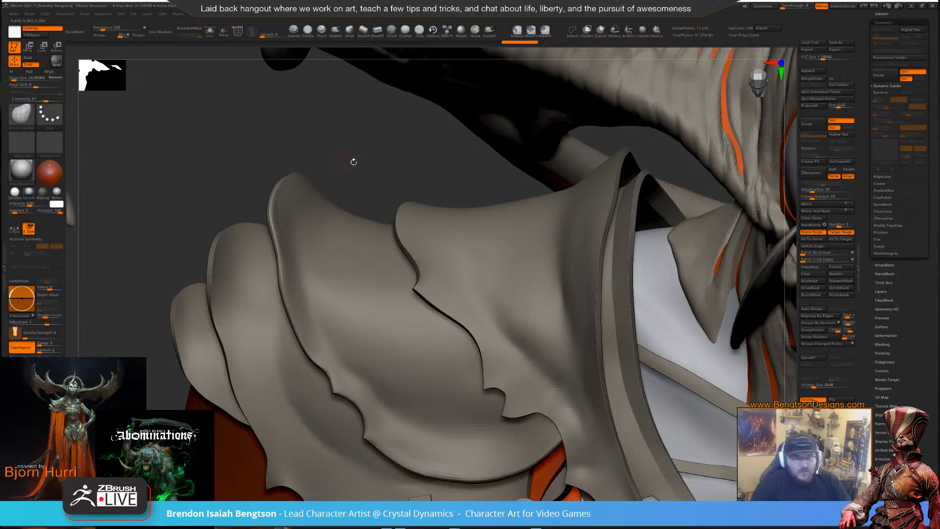
drag(352, 161, 368, 147)
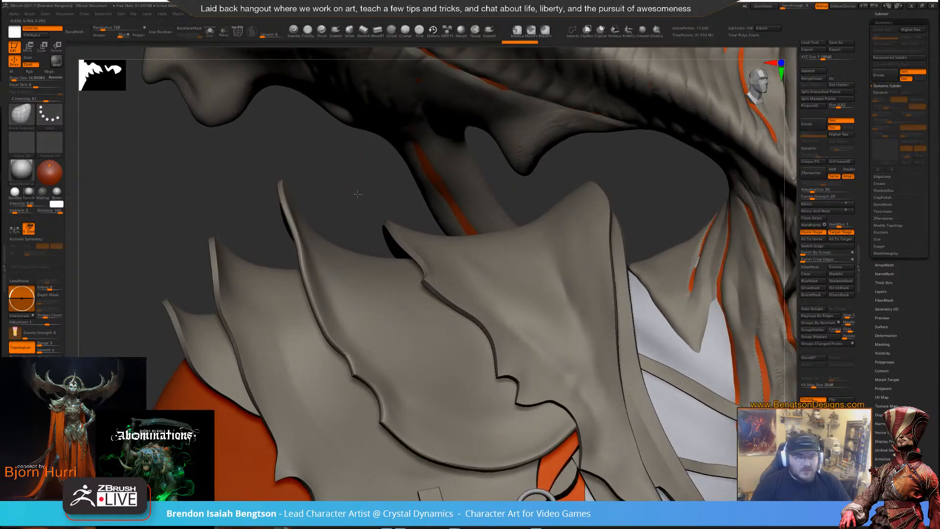
drag(357, 194, 325, 210)
key(alt+s)
key(space)
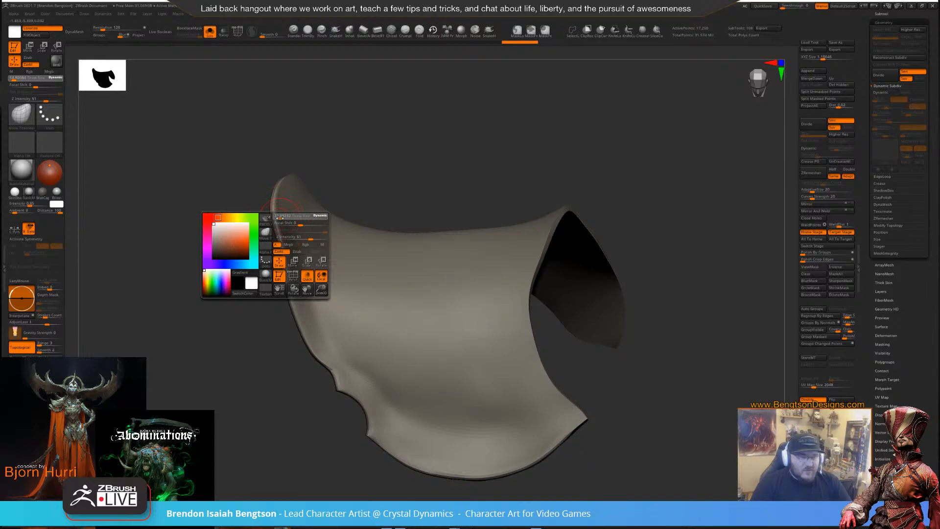
click(279, 218)
drag(353, 155, 379, 189)
key(shift)
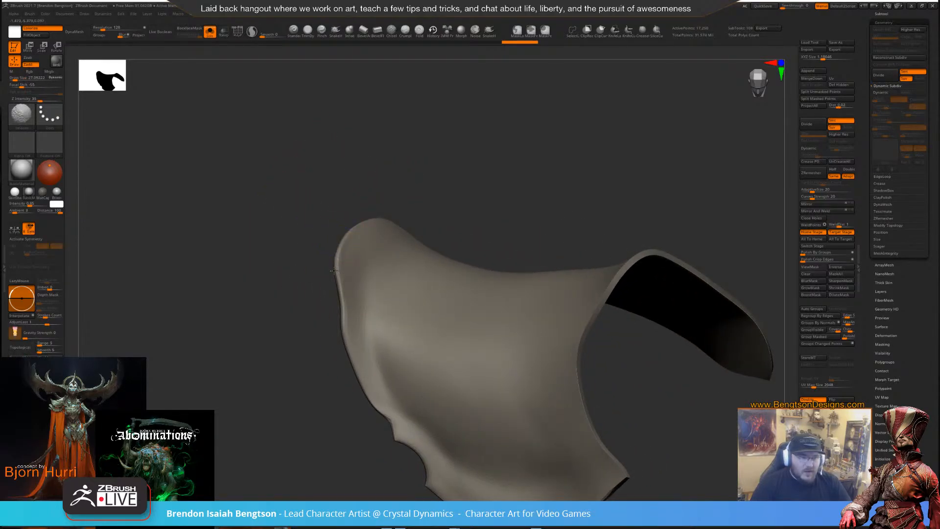
mouse_move(336, 265)
shift+mouse_down()
mouse_move(343, 251)
mouse_move(337, 276)
shift+mouse_up()
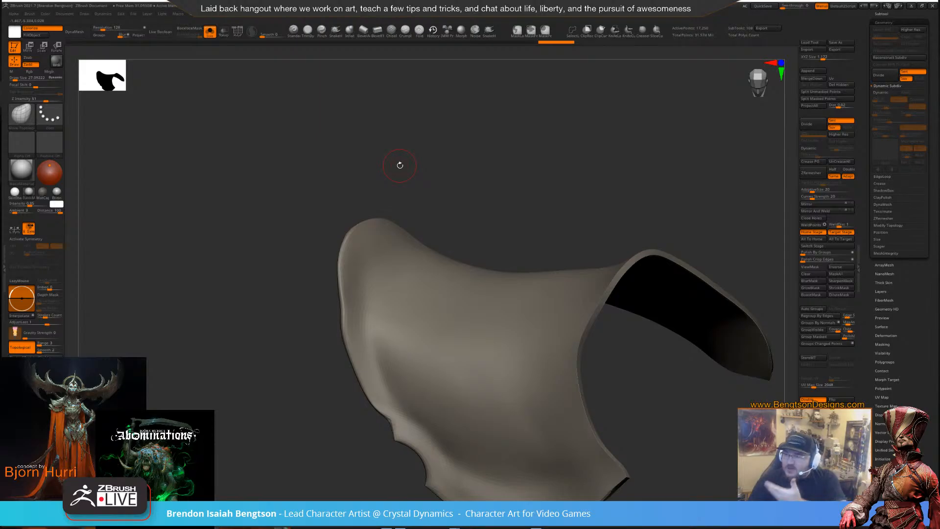
Check the wireframe around the isolated plate's raised tip, reduce the brush size, and refine and smooth the tip's outer rim
mouse_move(514, 204)
mouse_down()
mouse_move(520, 210)
mouse_move(411, 165)
mouse_move(474, 154)
mouse_move(534, 216)
mouse_move(396, 284)
mouse_up()
key(shift+f)
key(b)
key(c)
key(b)
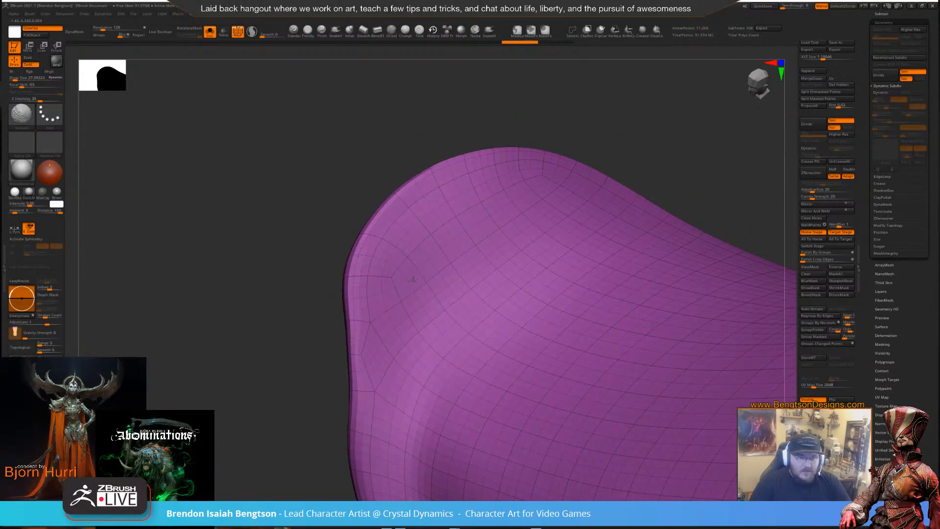
drag(519, 133, 500, 141)
key(space)
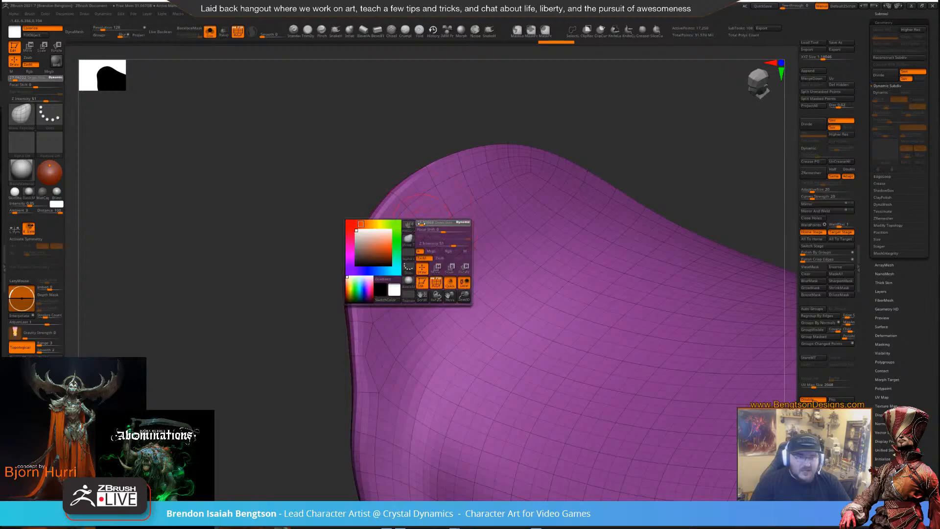
click(422, 224)
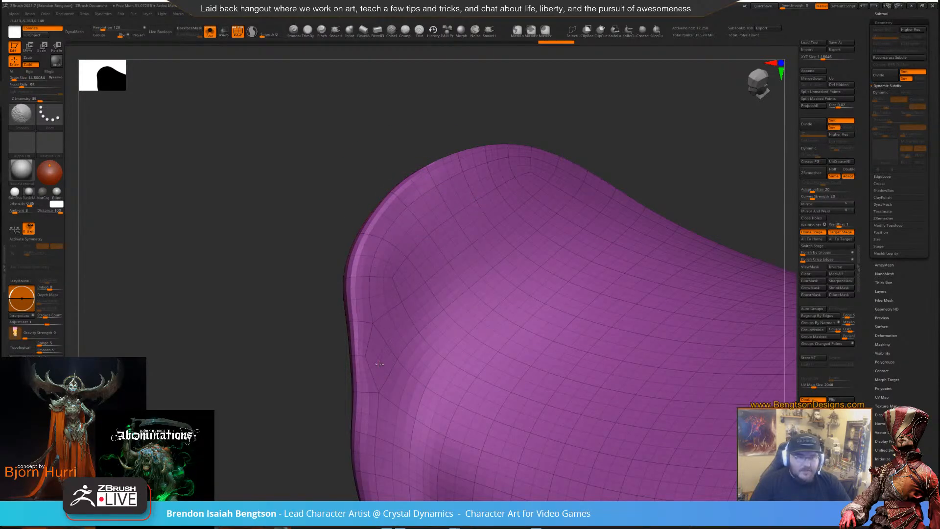
mouse_move(379, 364)
mouse_down()
mouse_move(300, 346)
mouse_move(317, 360)
mouse_move(325, 353)
mouse_up()
Hide the plate's wireframe and smooth the rounded rim of its raised tip, undoing an unwanted stroke
drag(621, 183, 501, 179)
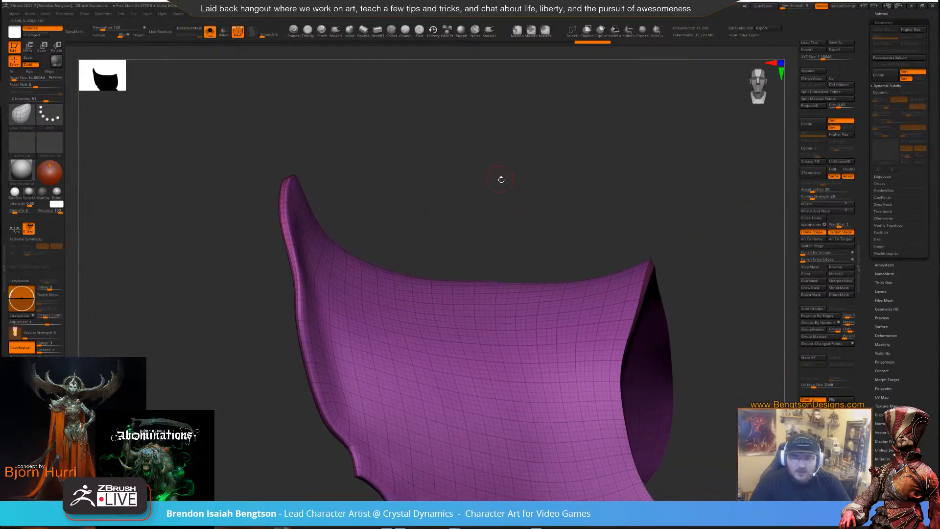
key(shift)
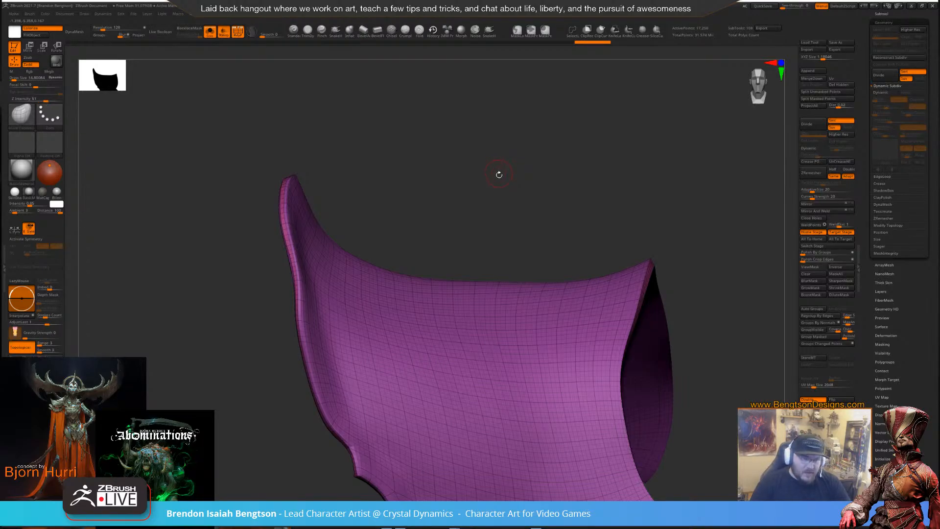
key(shift+f)
mouse_move(509, 224)
alt+mouse_down()
mouse_move(493, 176)
mouse_move(577, 177)
mouse_move(555, 182)
mouse_move(570, 188)
mouse_move(565, 213)
alt+mouse_up()
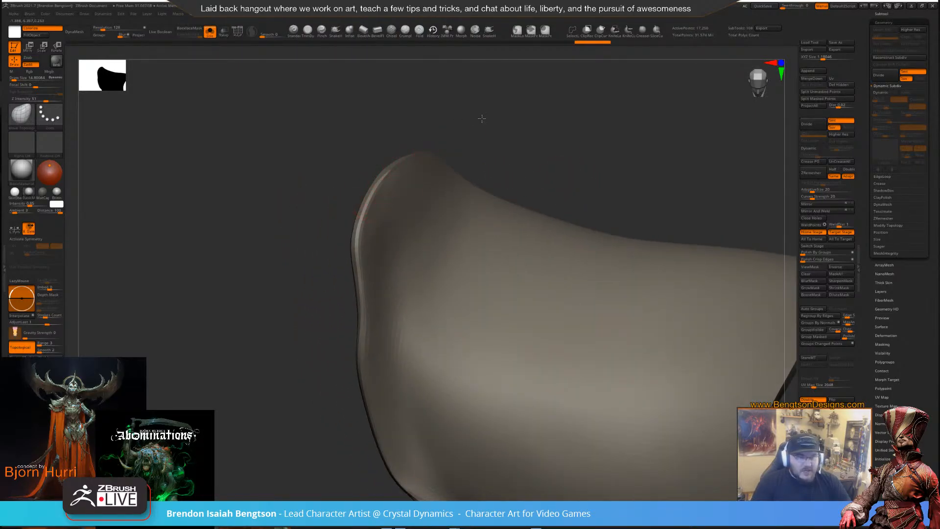
mouse_move(480, 117)
mouse_down()
mouse_move(471, 152)
mouse_move(427, 145)
mouse_move(377, 189)
mouse_move(416, 152)
mouse_up()
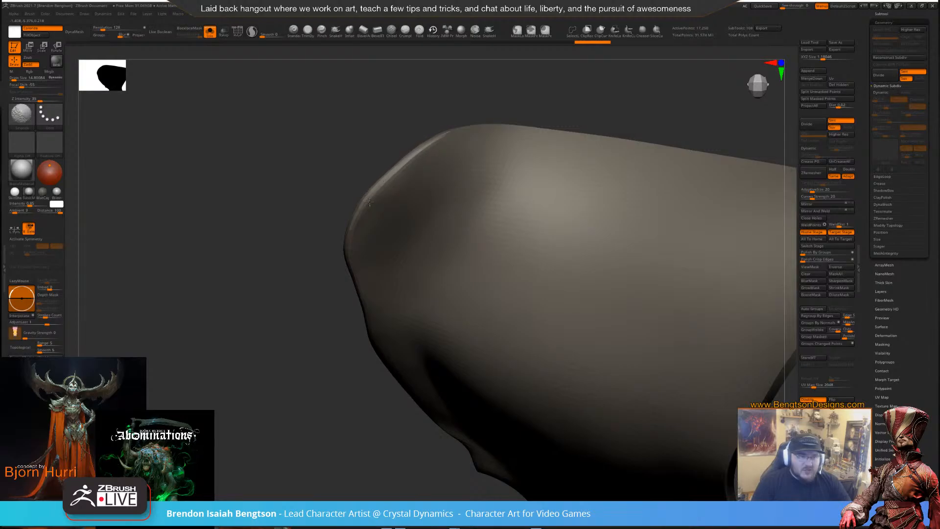
drag(367, 154, 367, 117)
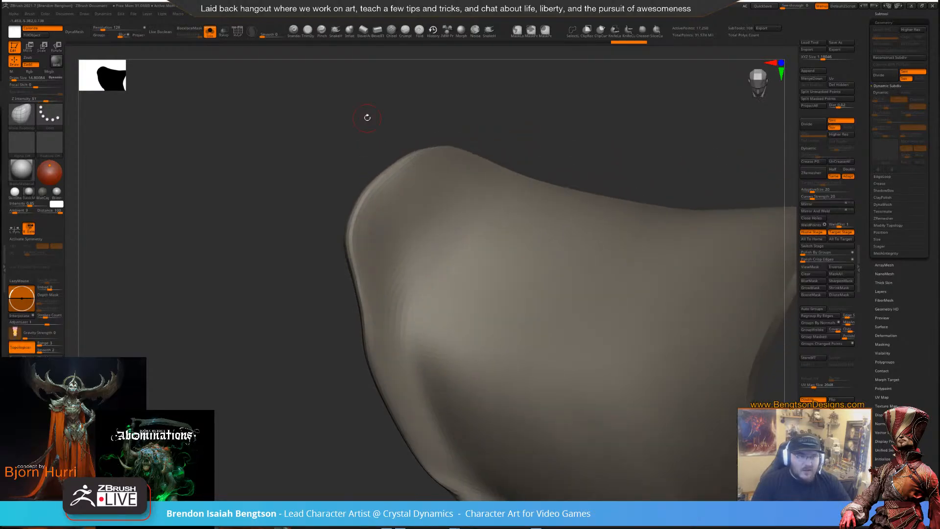
key(ctrl+z)
mouse_move(424, 109)
mouse_down()
mouse_move(373, 163)
mouse_move(390, 172)
mouse_move(350, 222)
mouse_move(380, 170)
mouse_move(449, 141)
mouse_up()
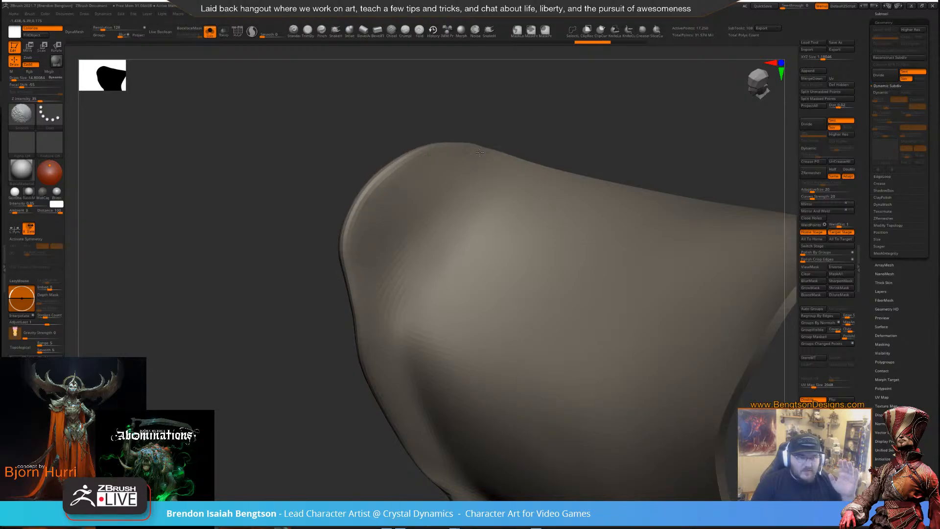
mouse_move(405, 117)
mouse_down()
mouse_move(440, 124)
mouse_move(493, 161)
mouse_move(481, 147)
mouse_move(370, 177)
mouse_up()
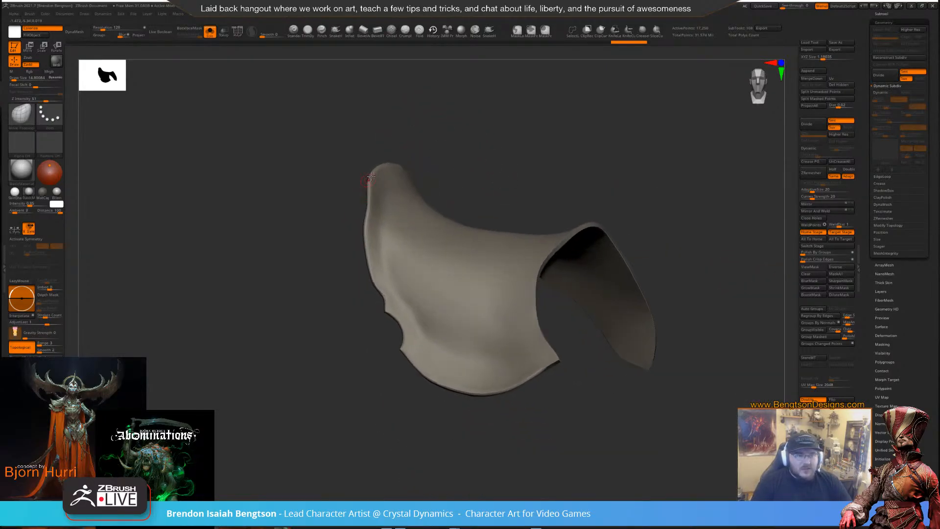
Shape the plate's lower corner with the Move Topological brush and smooth the rim along the inner arched opening
drag(369, 351, 293, 373)
mouse_move(489, 195)
alt+mouse_down()
mouse_move(432, 129)
mouse_move(444, 105)
mouse_move(430, 101)
alt+mouse_up()
mouse_move(447, 255)
shift+mouse_down()
mouse_move(395, 289)
mouse_move(431, 343)
shift+mouse_up()
key(b)
key(m)
key(t)
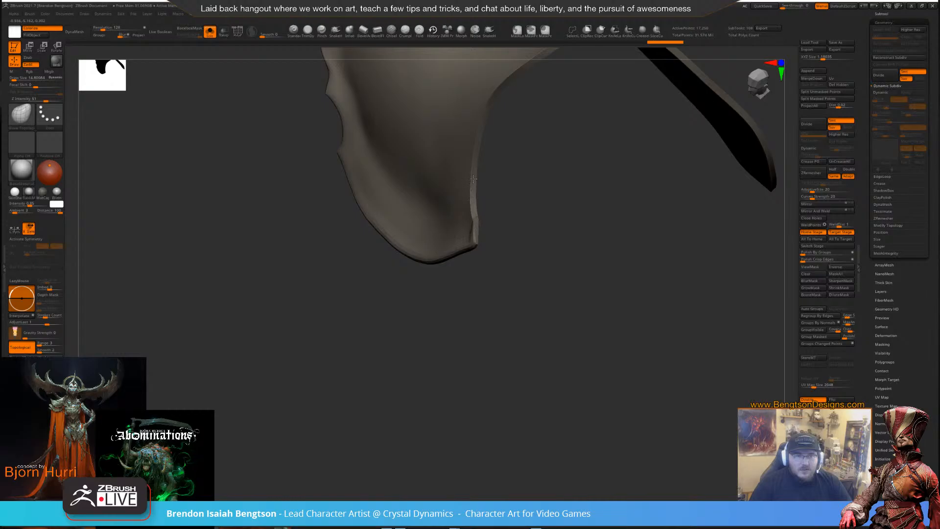
drag(531, 174, 428, 339)
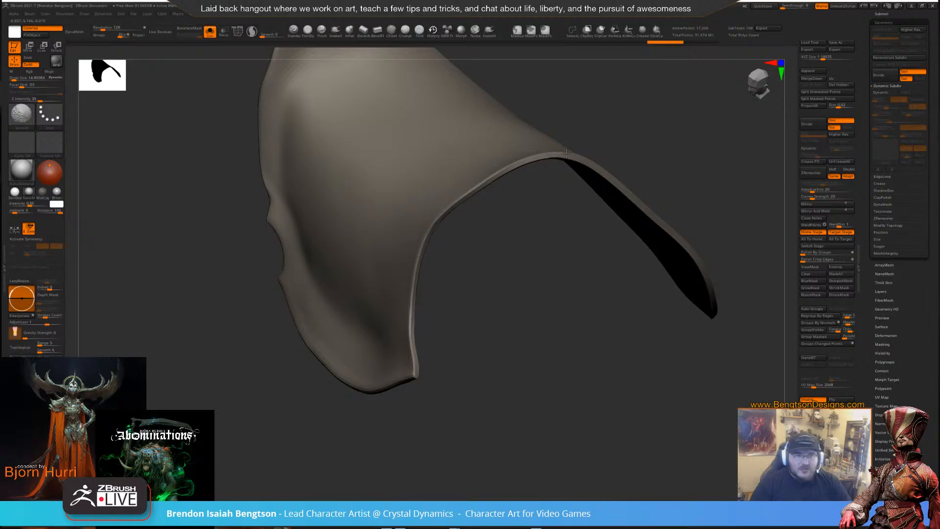
mouse_move(529, 279)
mouse_down()
mouse_move(541, 258)
mouse_move(510, 262)
mouse_move(490, 230)
mouse_up()
Refine and smooth the plate's rim from its underside, from the raised tip to the narrow far end
mouse_move(352, 100)
mouse_down()
mouse_move(483, 167)
mouse_move(361, 113)
mouse_move(409, 130)
mouse_move(409, 153)
mouse_up()
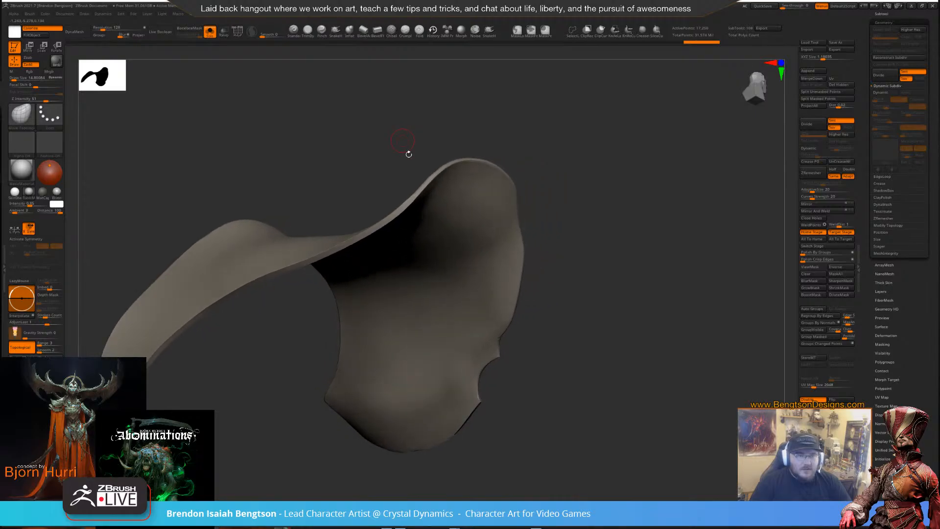
shift+drag(475, 155, 475, 162)
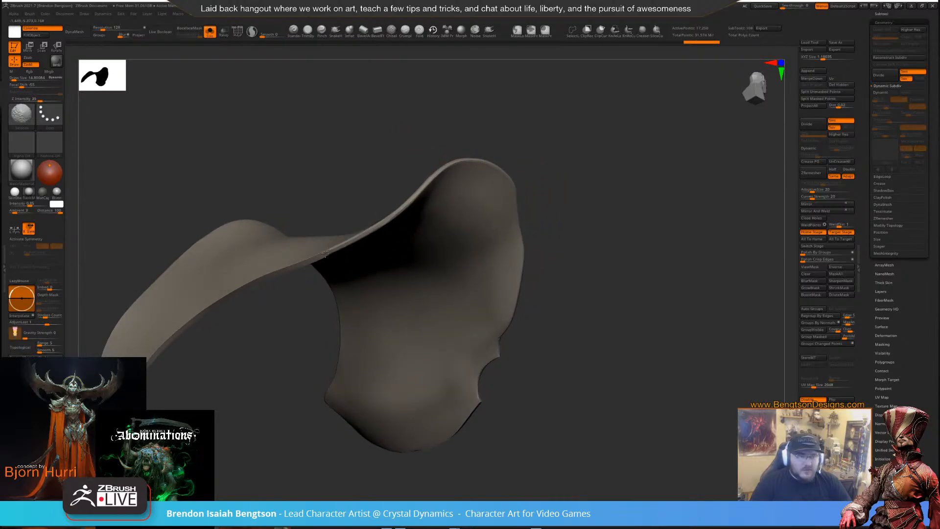
key(shift)
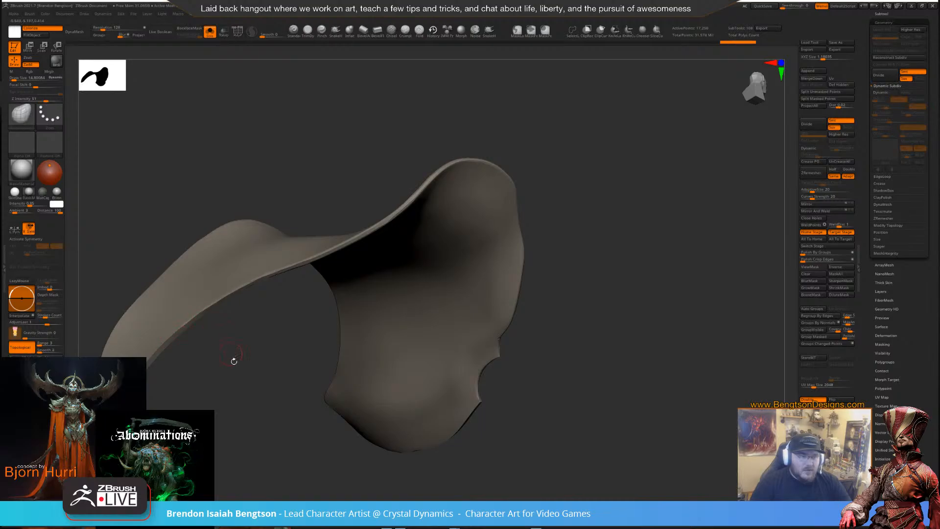
drag(234, 361, 374, 266)
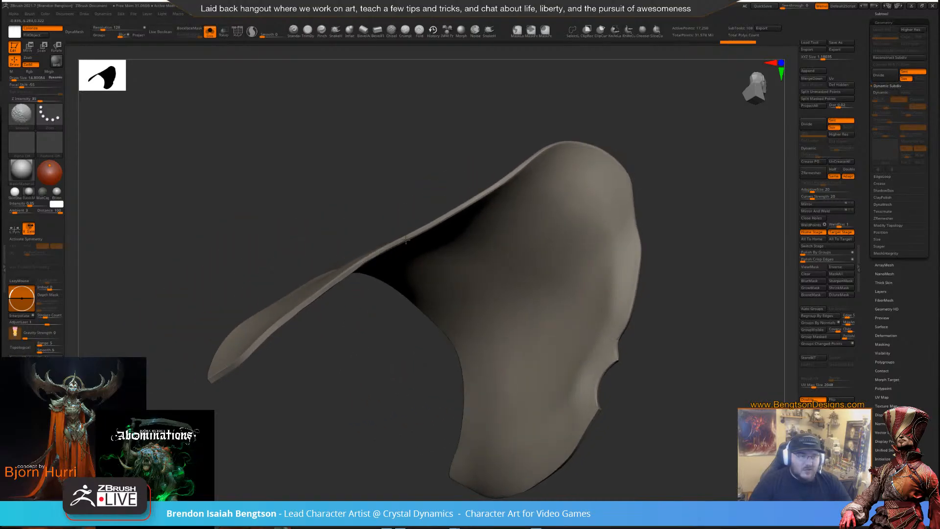
mouse_move(411, 185)
mouse_down()
mouse_move(332, 216)
mouse_move(288, 268)
mouse_move(214, 299)
mouse_move(194, 320)
mouse_up()
drag(273, 256, 237, 325)
mouse_move(316, 326)
mouse_down()
mouse_move(318, 357)
mouse_move(287, 342)
mouse_move(278, 355)
mouse_up()
drag(279, 397, 265, 388)
drag(196, 306, 235, 279)
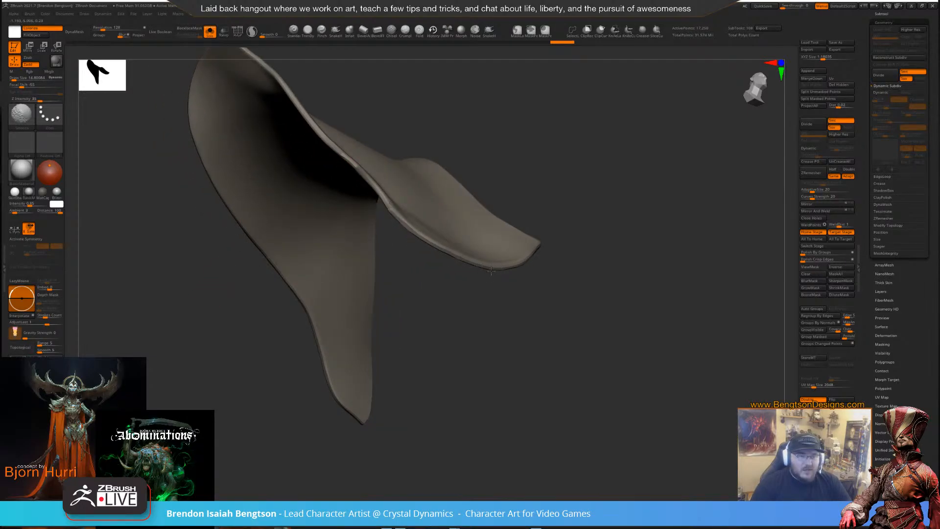
mouse_move(571, 219)
mouse_down()
mouse_move(594, 191)
mouse_move(595, 164)
mouse_move(441, 318)
mouse_move(363, 428)
mouse_move(333, 383)
mouse_move(307, 402)
mouse_move(393, 174)
mouse_move(422, 237)
mouse_move(414, 258)
mouse_move(358, 290)
mouse_up()
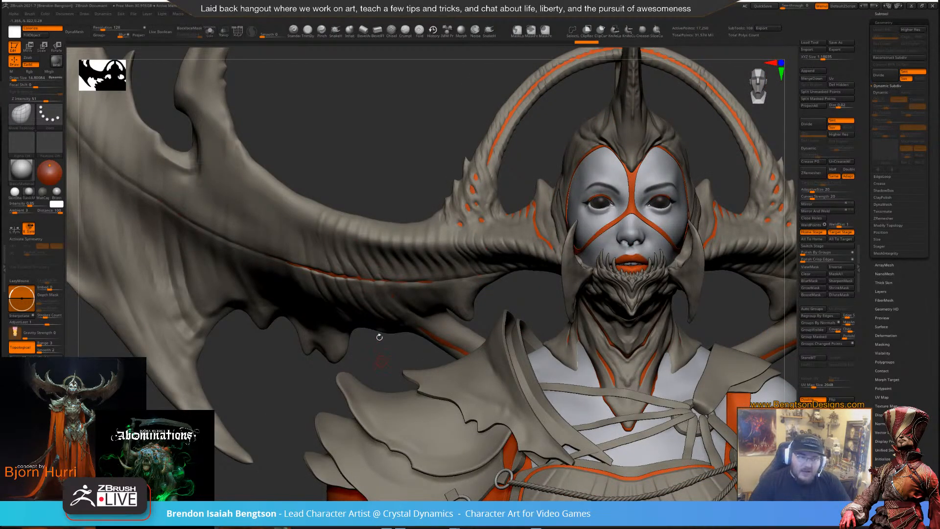
Bring the full character back into view and sharpen the rim of the plate's raised tip with the Pinch brush
drag(380, 337, 364, 248)
right_drag(354, 271, 282, 211)
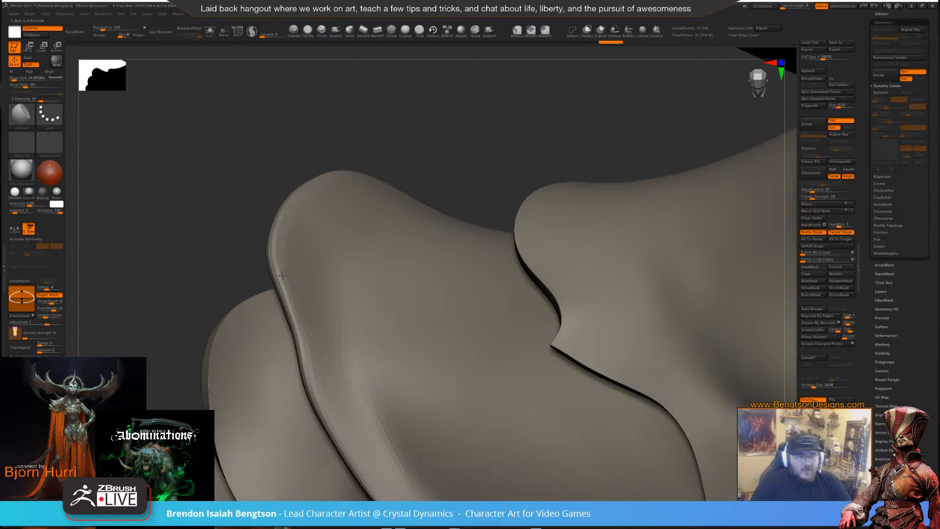
right_drag(281, 264, 284, 194)
right_drag(330, 168, 304, 153)
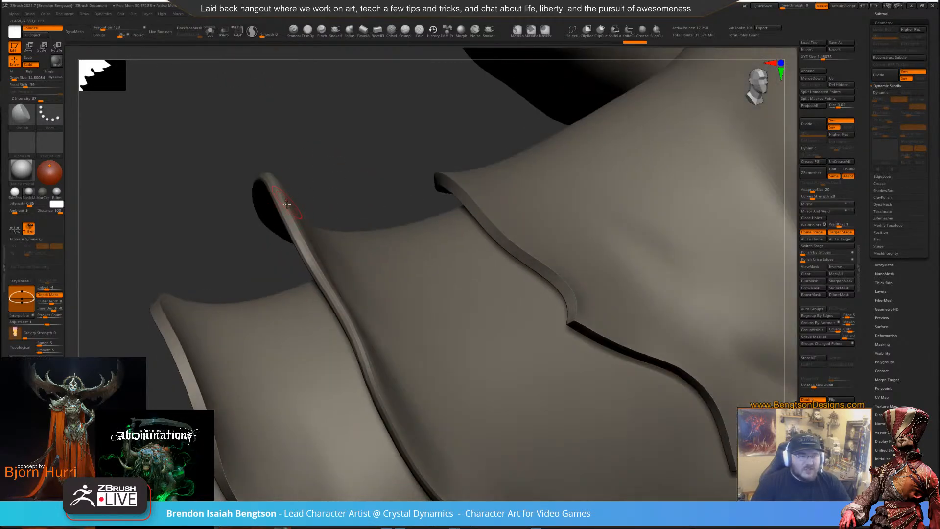
click(322, 32)
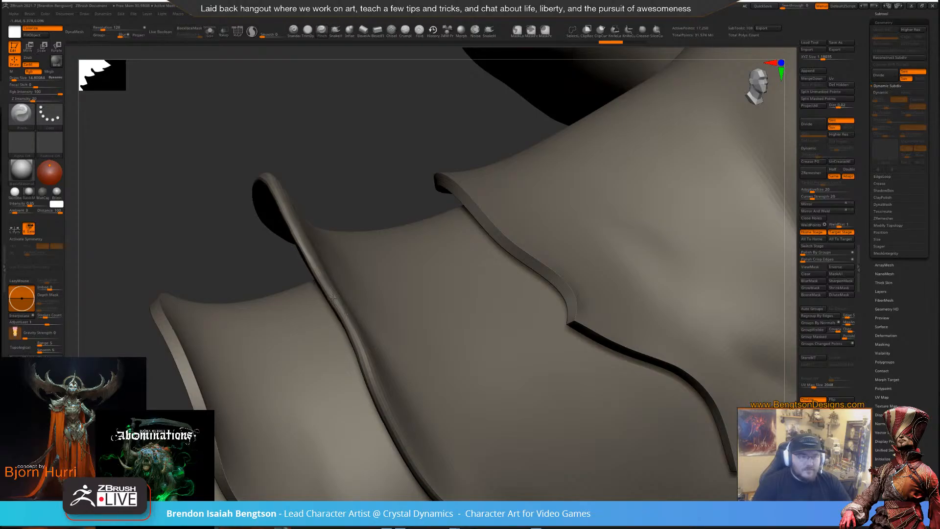
mouse_move(349, 173)
mouse_down()
mouse_move(334, 164)
mouse_move(343, 147)
mouse_move(358, 149)
mouse_move(346, 207)
mouse_move(358, 208)
mouse_move(349, 211)
mouse_move(281, 220)
mouse_move(293, 190)
mouse_up()
Enlarge the Move Topological brush and reshape the plate's raised tip against the neighboring plates, undoing an unwanted stroke
key(space)
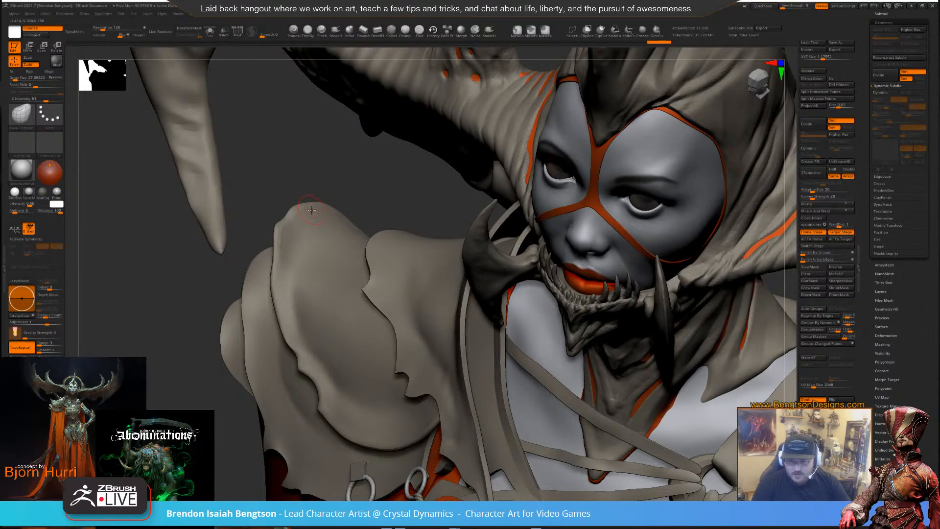
mouse_move(322, 177)
mouse_down()
mouse_move(267, 238)
mouse_move(274, 222)
mouse_move(293, 224)
mouse_move(291, 183)
mouse_move(344, 201)
mouse_up()
key(ctrl+z)
key(space)
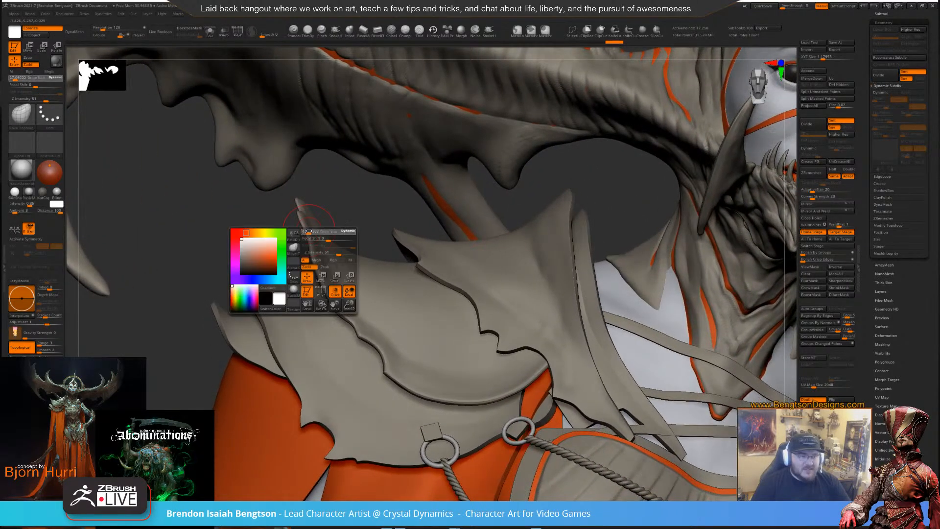
drag(309, 230, 310, 230)
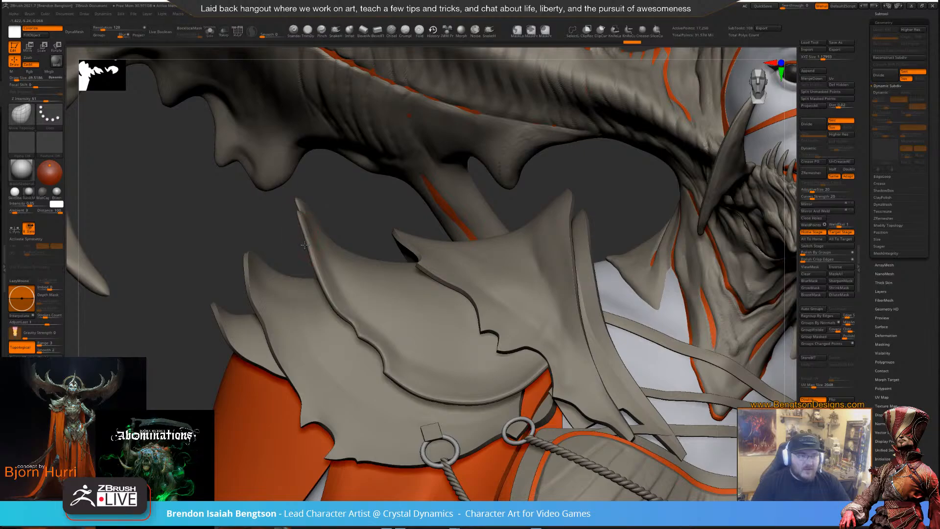
drag(364, 205, 358, 204)
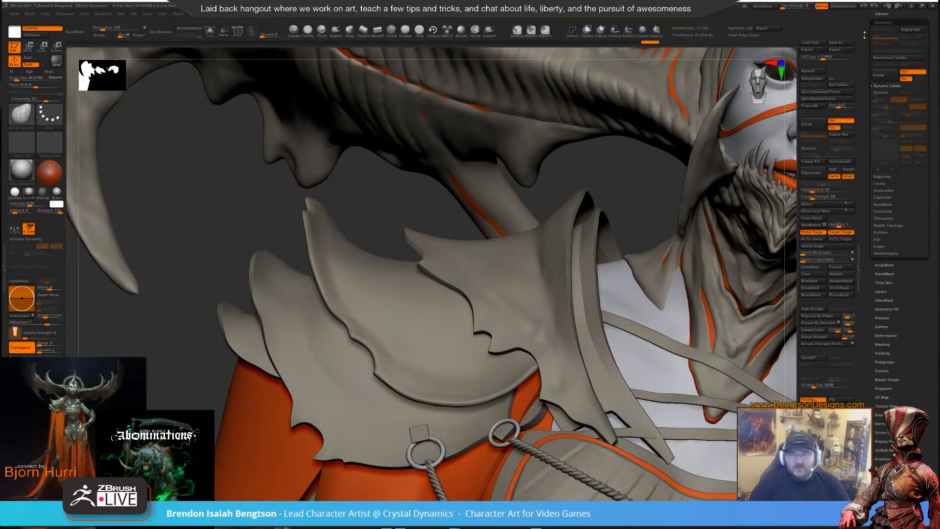
Open the subtool list and review its duplicate and projection options
drag(864, 35, 875, 100)
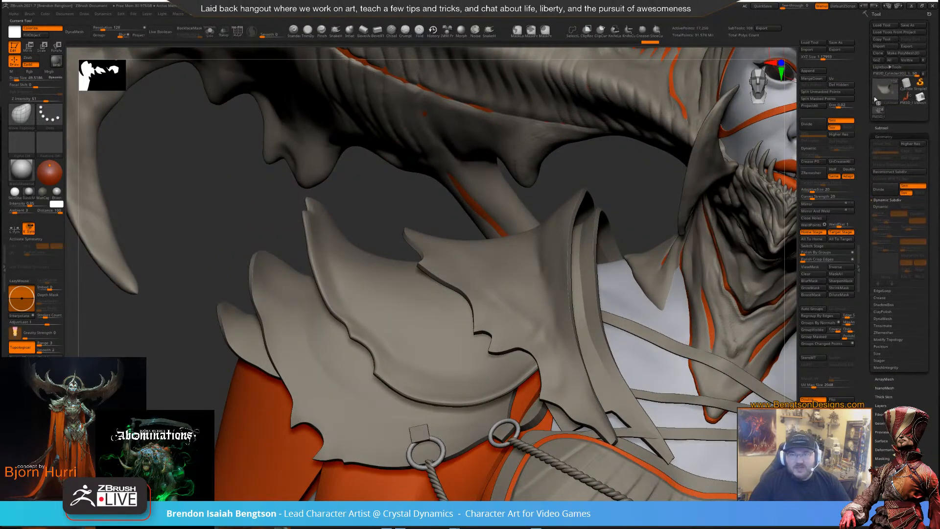
click(881, 127)
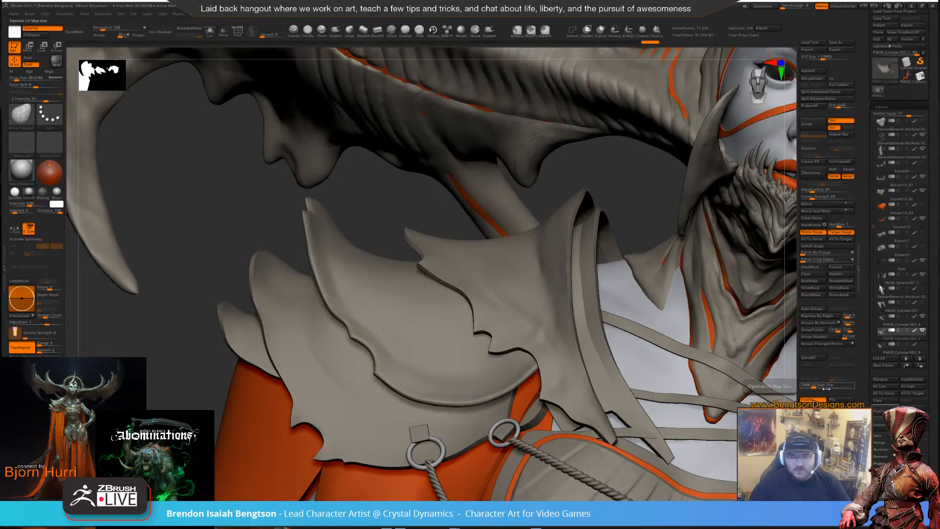
drag(873, 412, 874, 144)
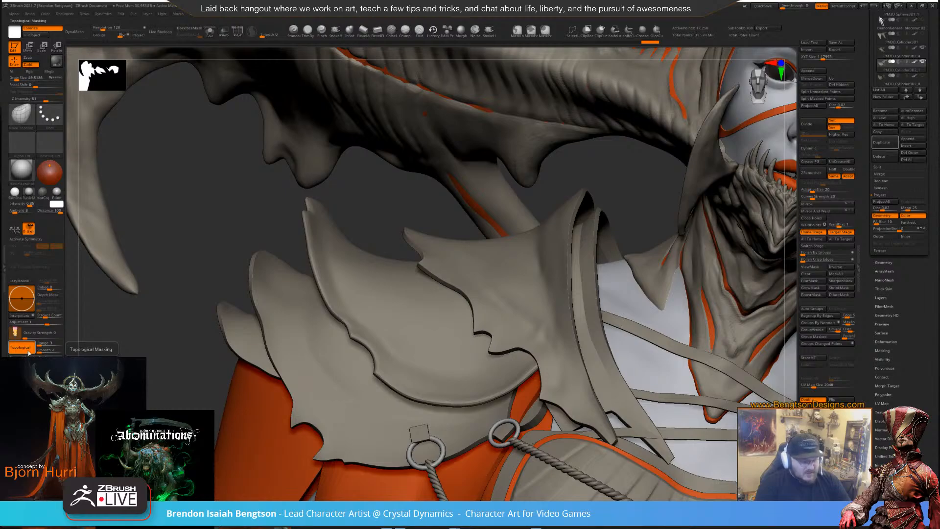
Switch to the larger Move brush, select the chest straps subtool, and isolate the straps to examine them
key(2)
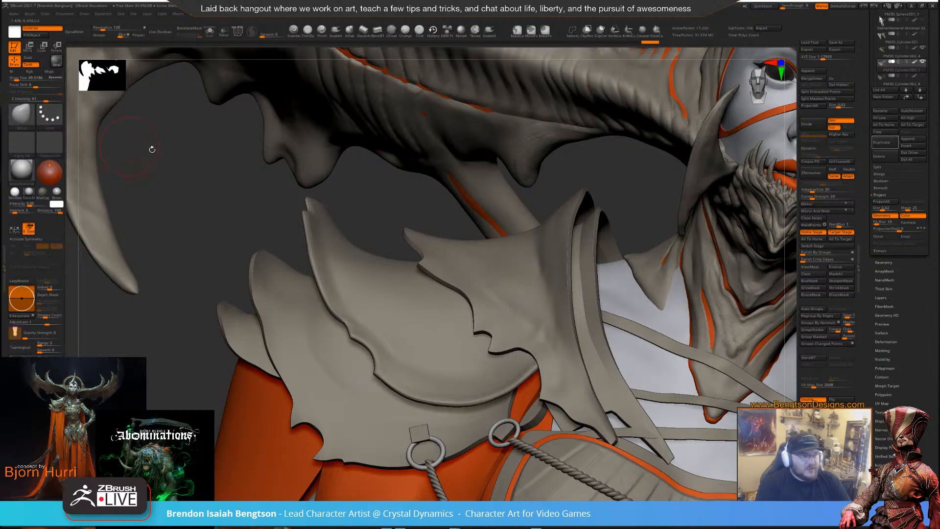
key(space)
drag(216, 162, 216, 161)
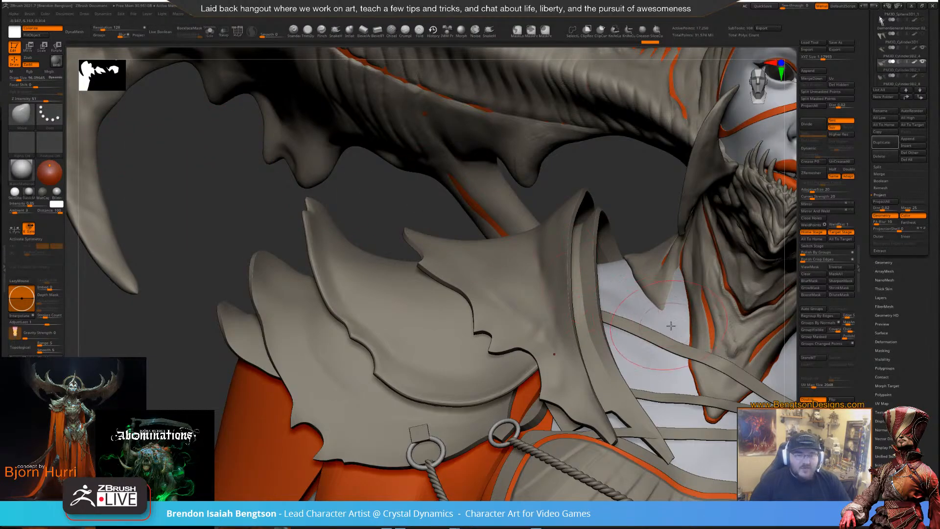
alt+click(689, 349)
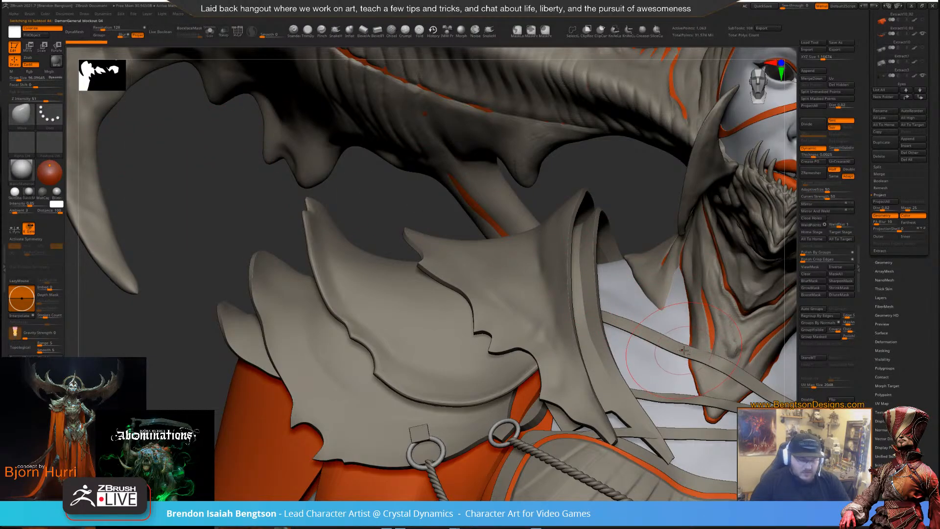
key(b)
key(alt+s)
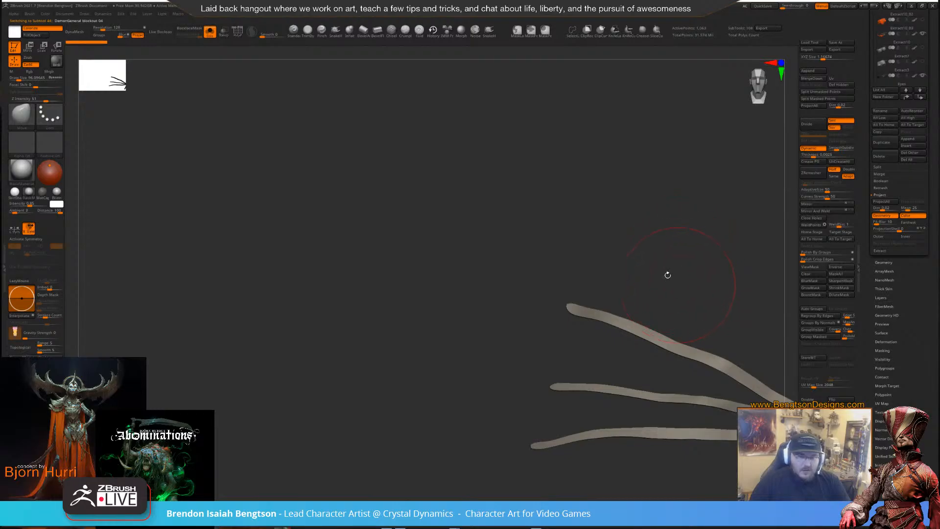
drag(667, 275, 514, 199)
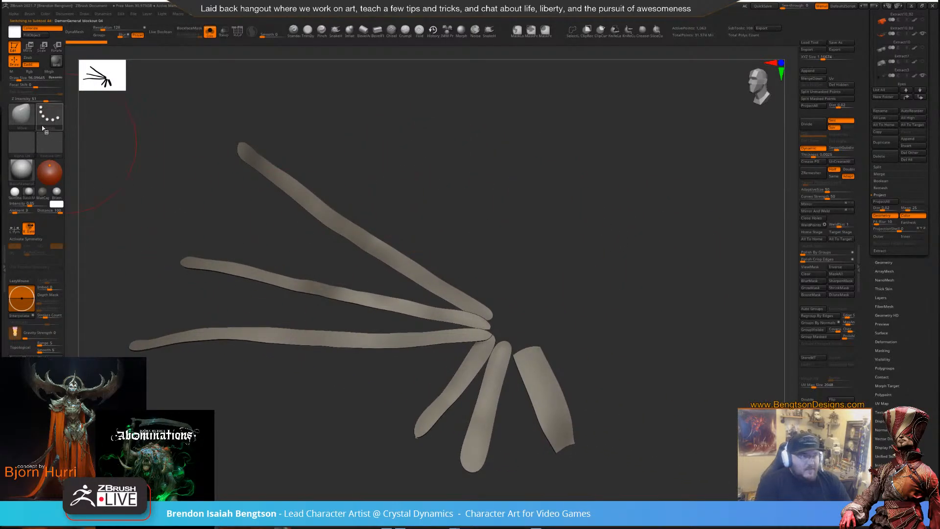
drag(510, 266, 507, 267)
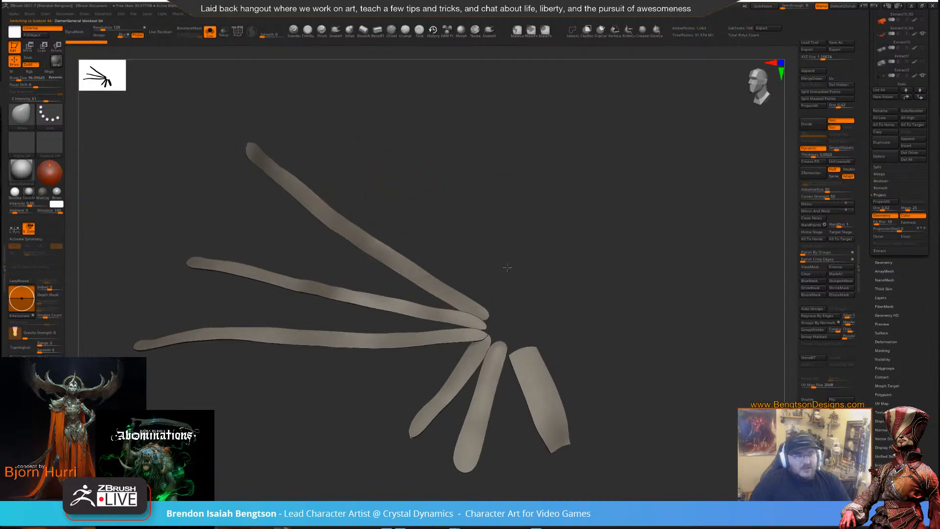
mouse_move(535, 220)
mouse_down()
mouse_move(493, 236)
mouse_move(529, 260)
mouse_move(445, 231)
mouse_up()
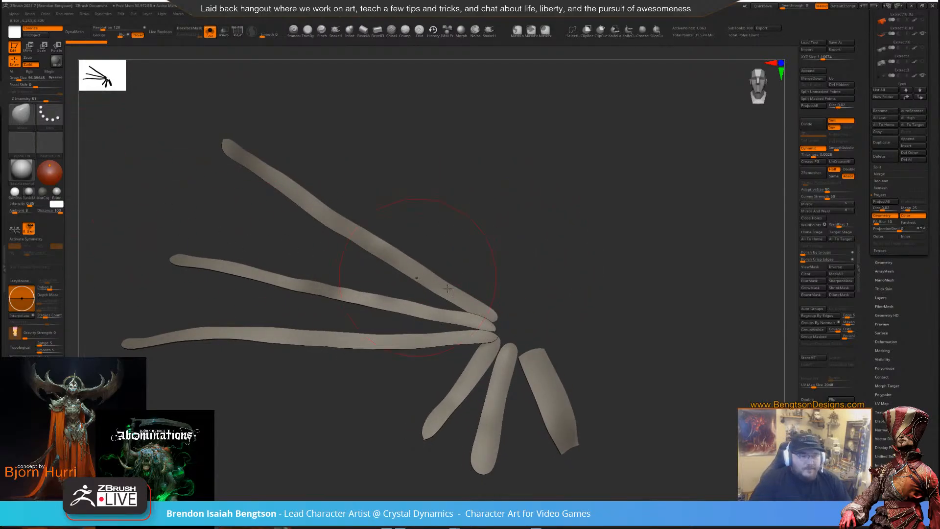
Undo the last Move stroke on the straps, switch to the Move Topological brush, and adjust the strap ends where they converge
mouse_move(484, 327)
mouse_down()
mouse_move(476, 322)
mouse_move(480, 328)
mouse_up()
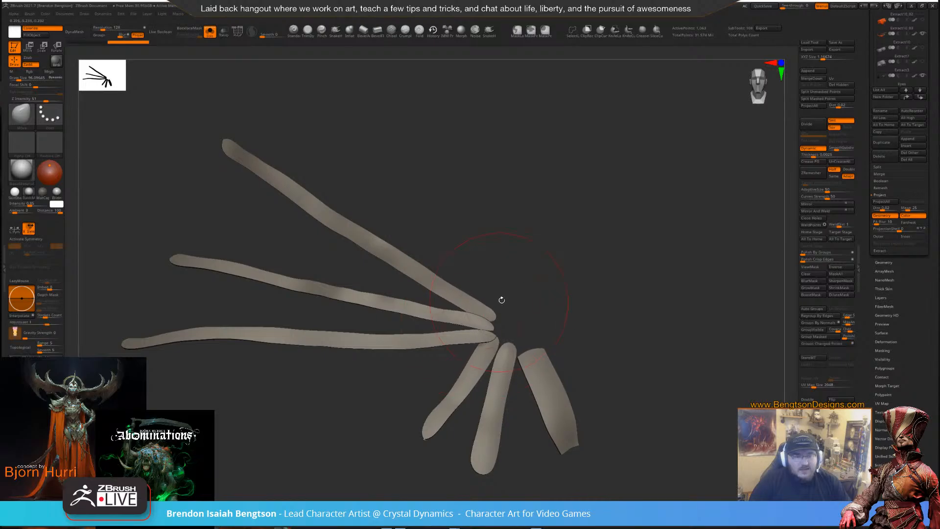
key(ctrl+z)
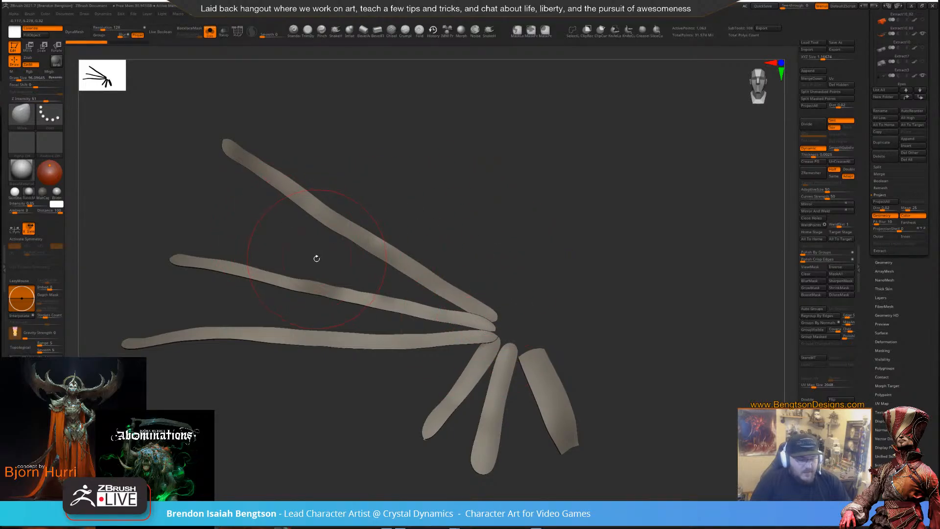
key(b)
key(m)
key(t)
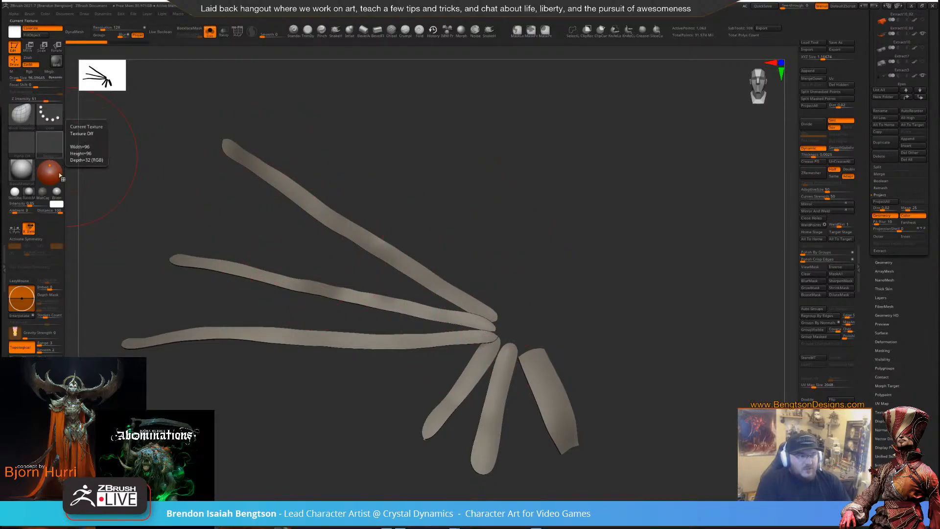
drag(486, 323, 505, 357)
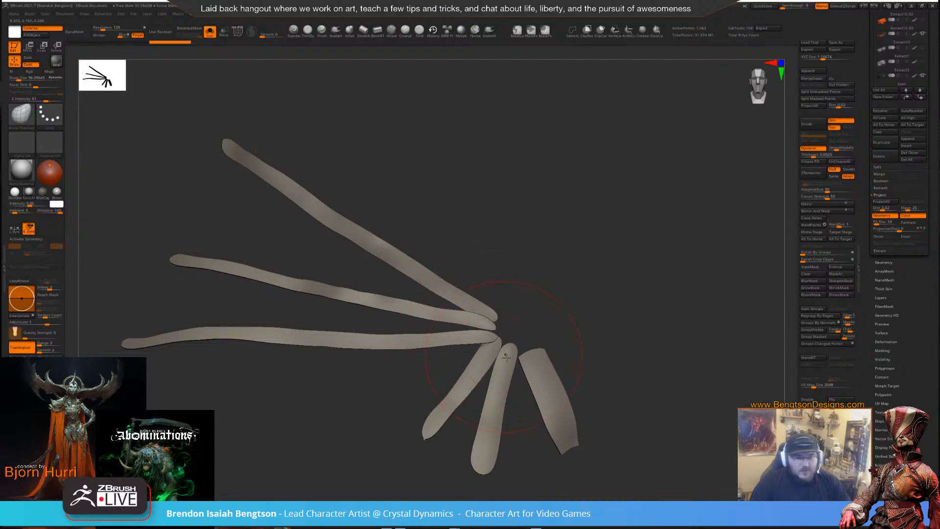
right_drag(508, 356, 523, 311)
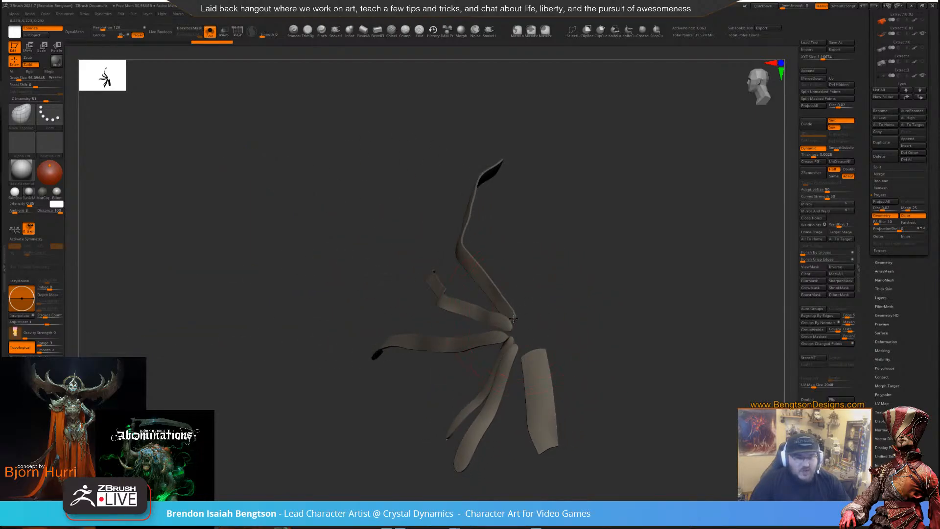
mouse_move(510, 326)
mouse_down()
mouse_move(502, 335)
mouse_move(523, 358)
mouse_move(556, 302)
mouse_up()
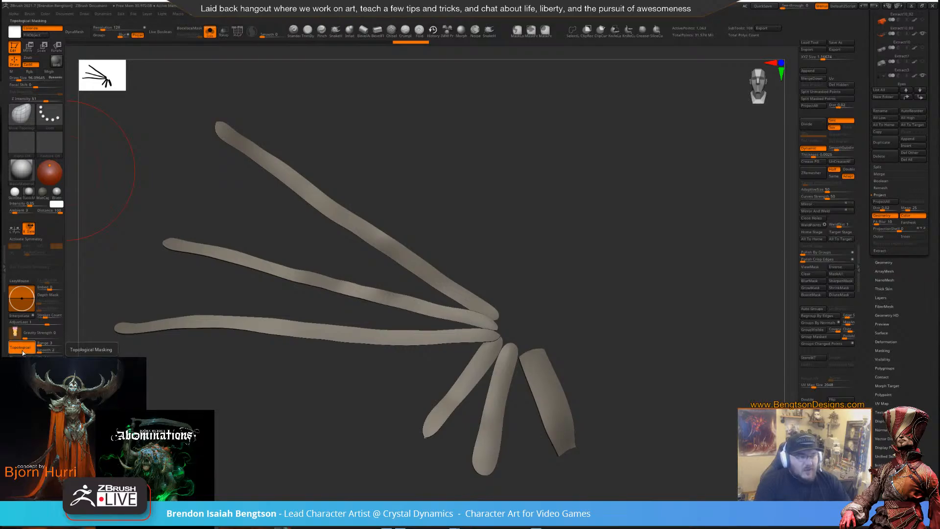
Open the brush's Auto Masking settings and review them alongside the topological masking option
key(ctrl)
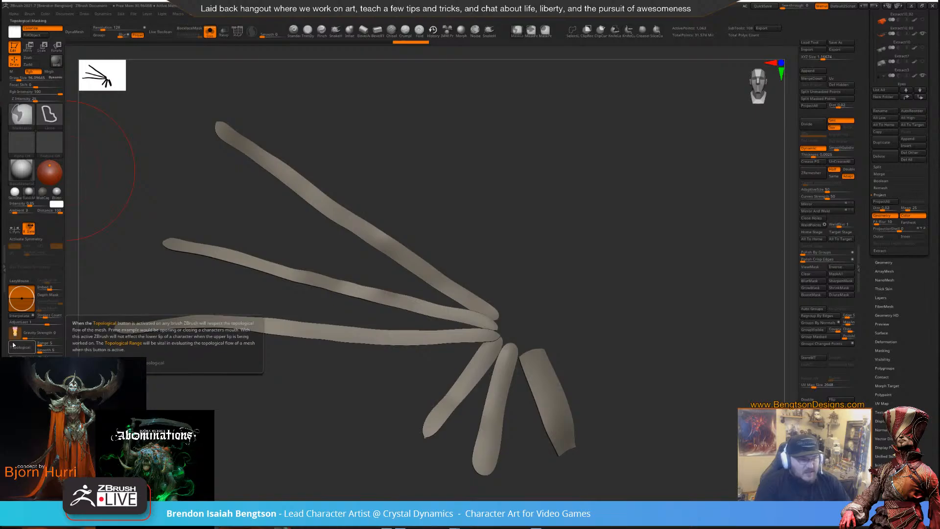
click(21, 347)
click(3, 262)
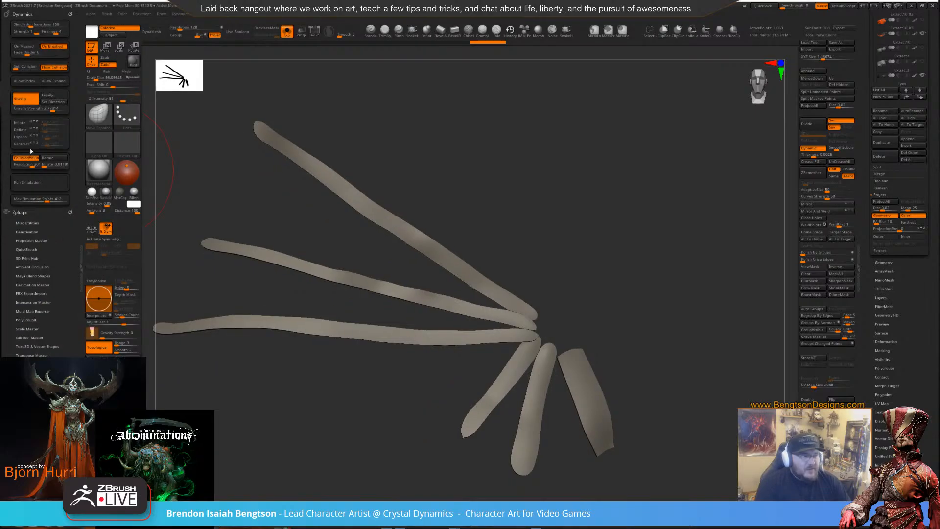
click(71, 15)
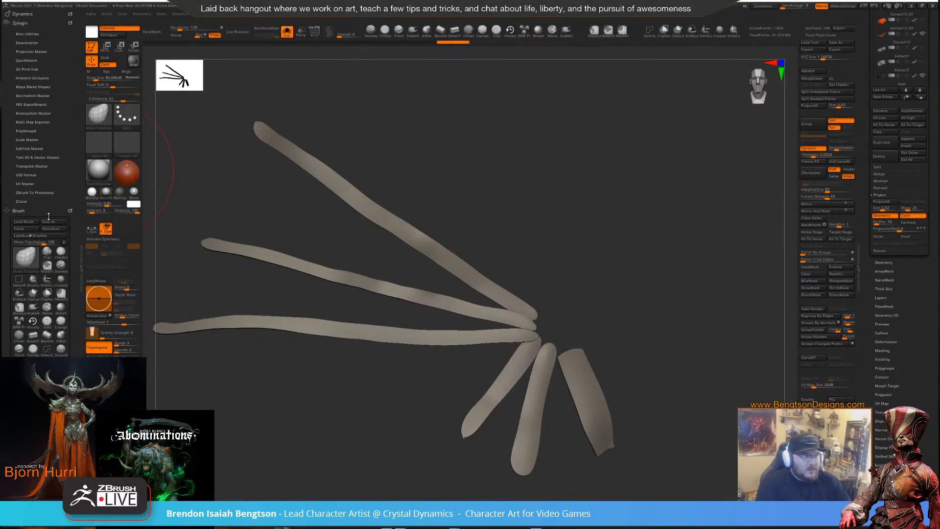
scroll(42, 219, down, 5)
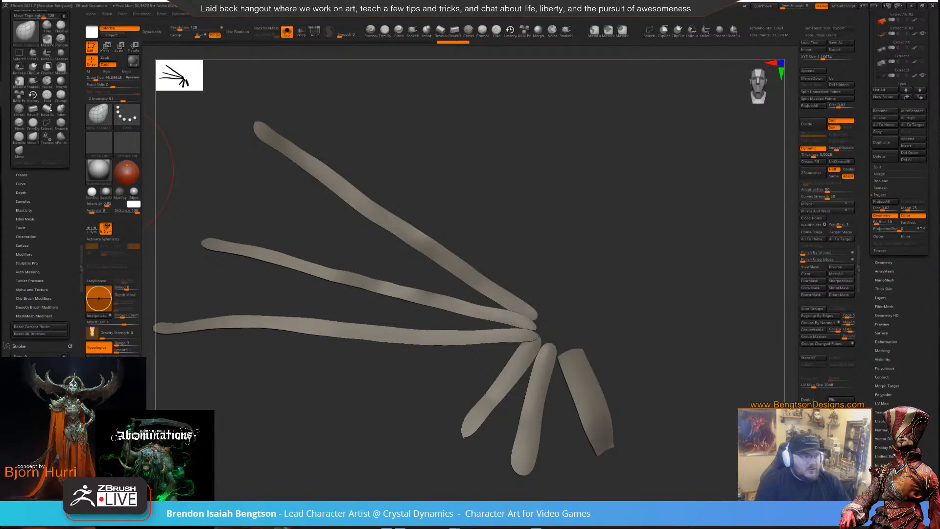
click(25, 276)
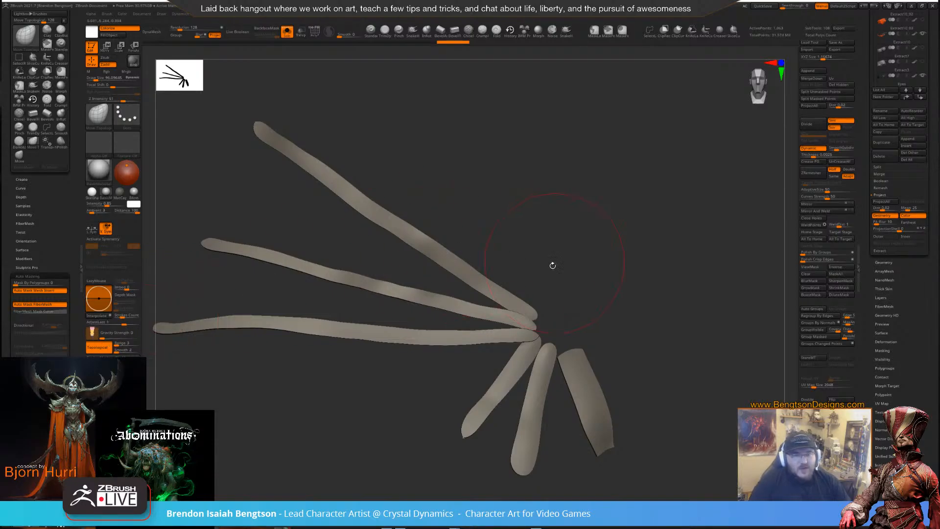
Try pinching the converging strap ends with the Pinch brush, first at the current size and again with a smaller one
mouse_move(552, 264)
mouse_down()
mouse_move(567, 199)
mouse_move(530, 199)
mouse_move(391, 37)
mouse_up()
click(399, 31)
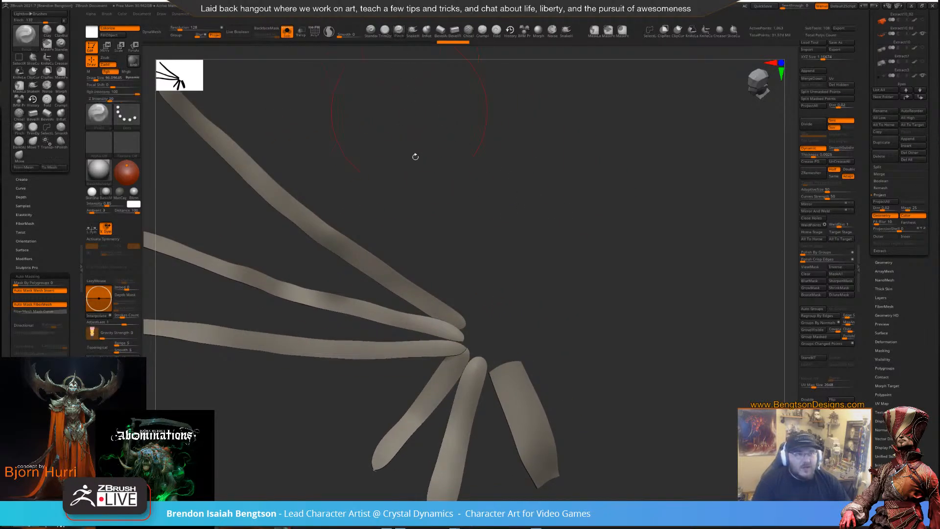
mouse_move(451, 312)
mouse_down()
mouse_move(406, 318)
mouse_move(460, 338)
mouse_up()
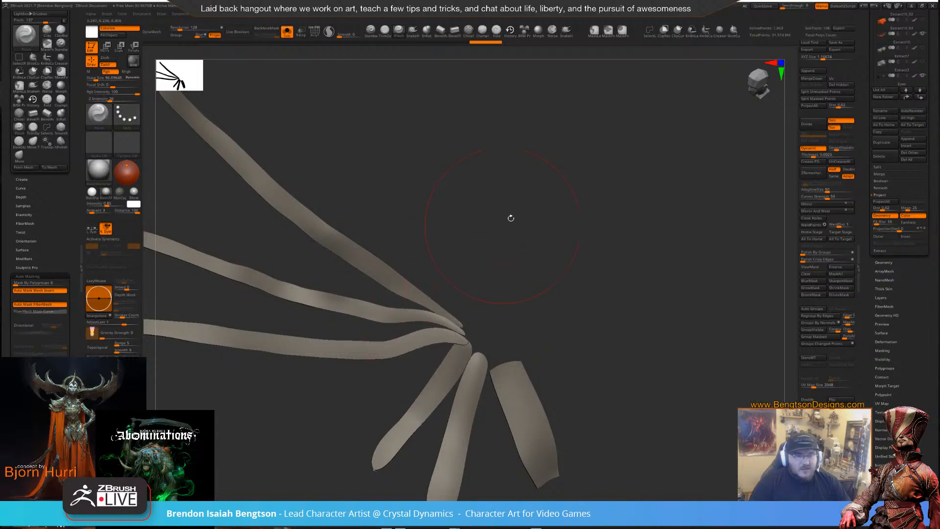
key(space)
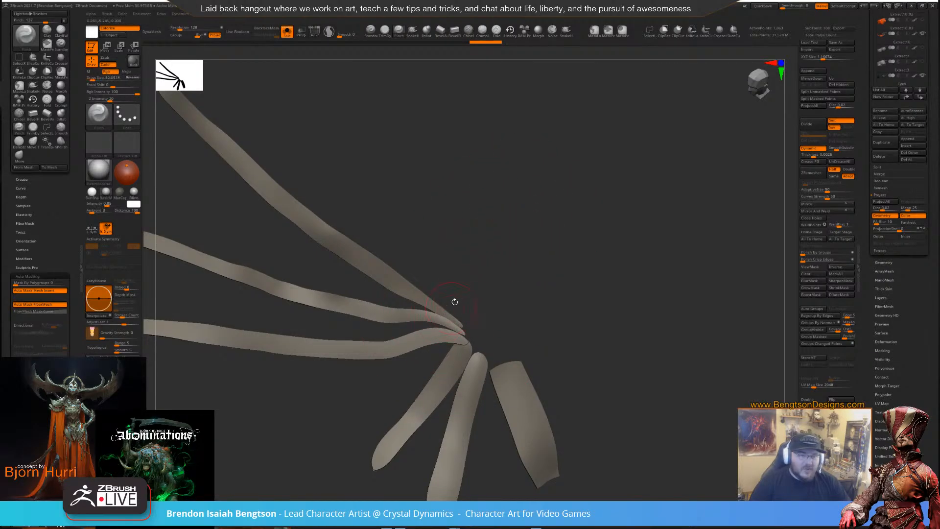
drag(455, 301, 440, 342)
Try the Pinch brush on the strap ends with topological masking enabled, and undo the test strokes
click(108, 349)
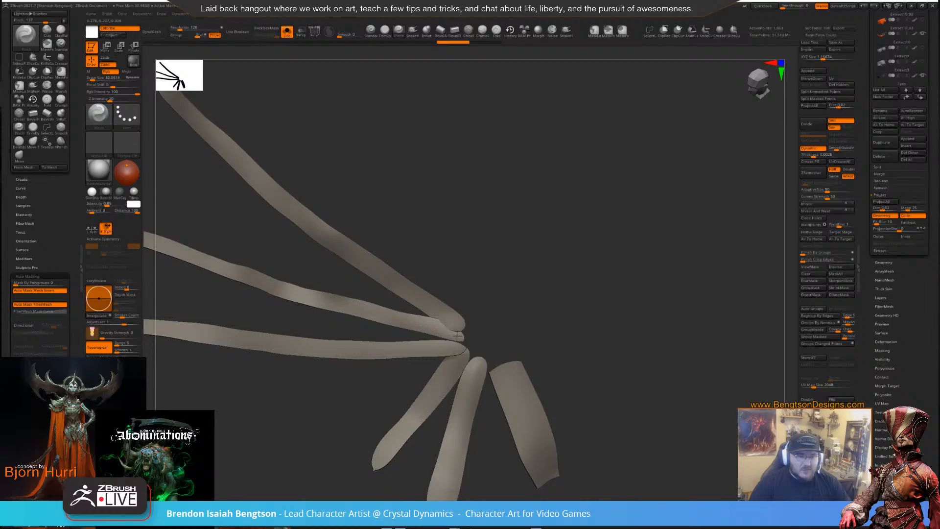
mouse_move(566, 275)
mouse_down()
mouse_move(497, 272)
mouse_move(501, 284)
mouse_move(451, 312)
mouse_up()
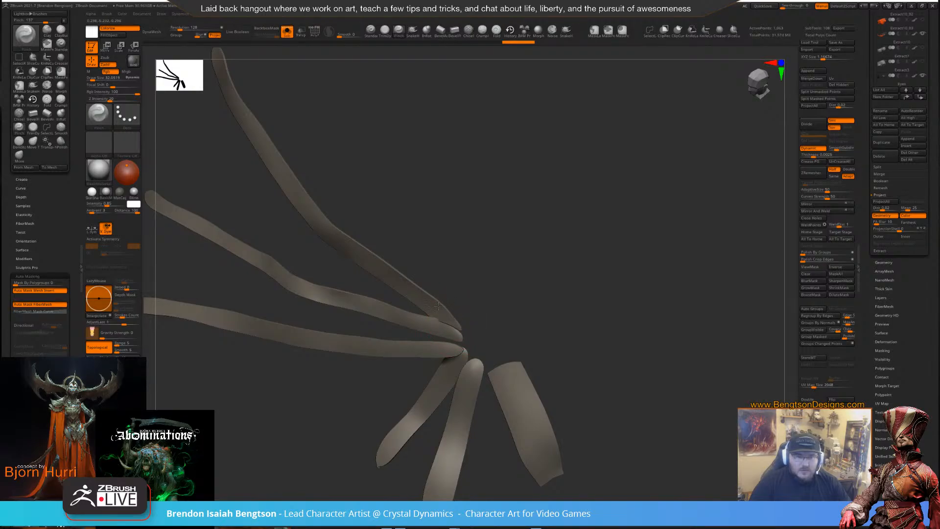
key(ctrl+shift+z)
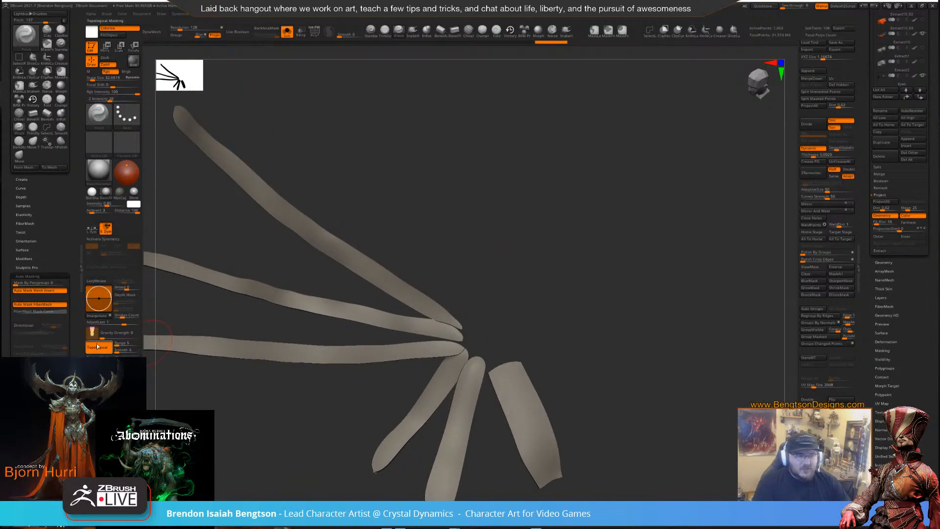
alt+drag(563, 309, 442, 107)
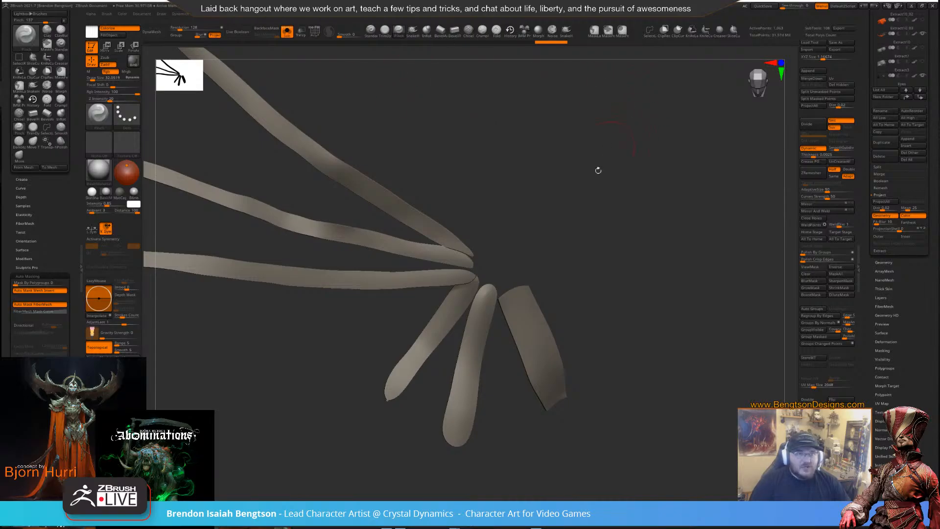
mouse_move(598, 170)
mouse_down()
mouse_move(579, 253)
mouse_move(544, 147)
mouse_move(548, 196)
mouse_move(526, 177)
mouse_up()
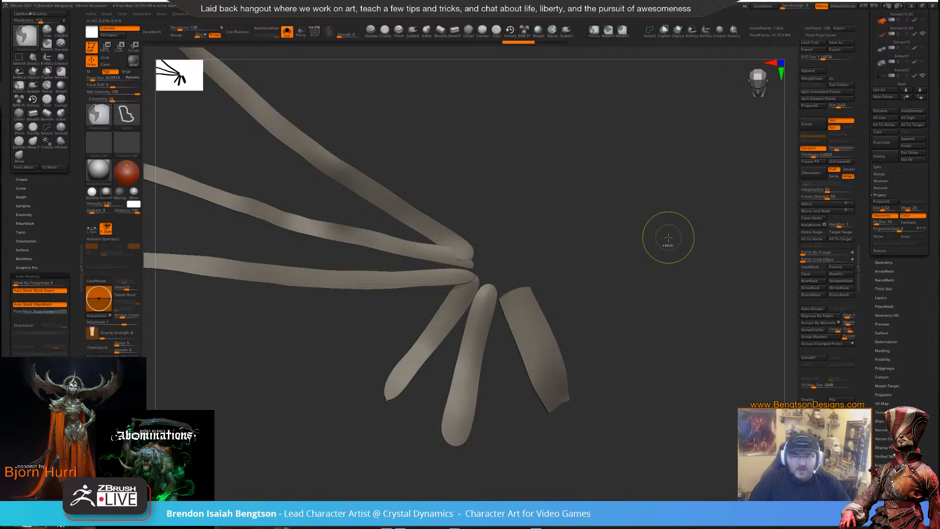
key(ctrl+z)
key(ctrl+z)
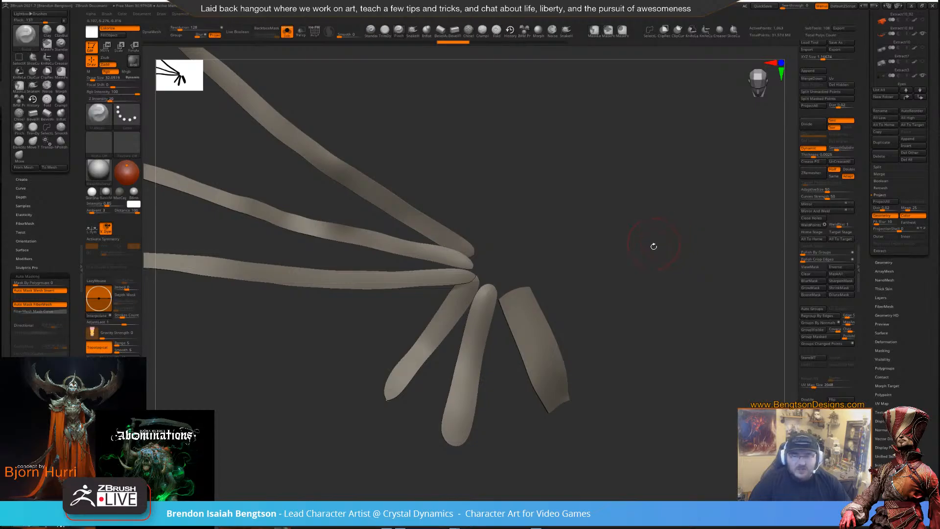
drag(653, 246, 665, 236)
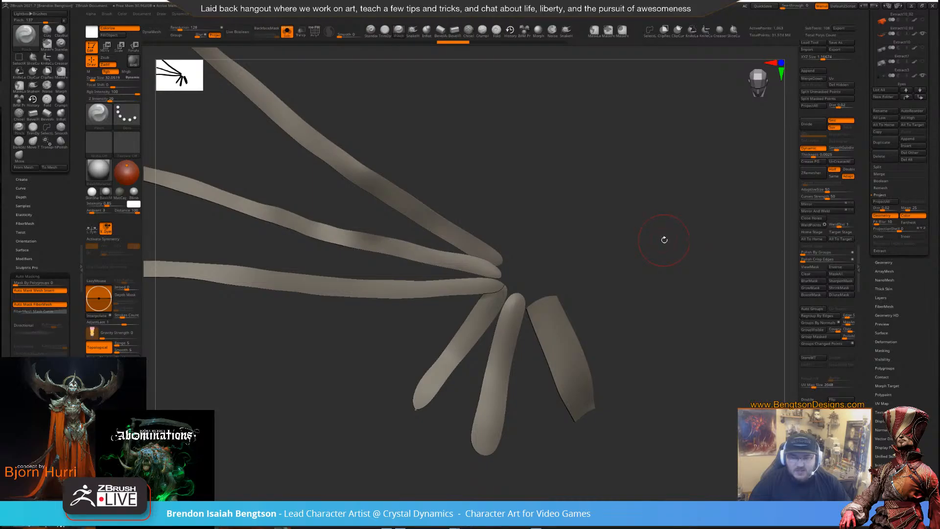
drag(667, 238, 651, 232)
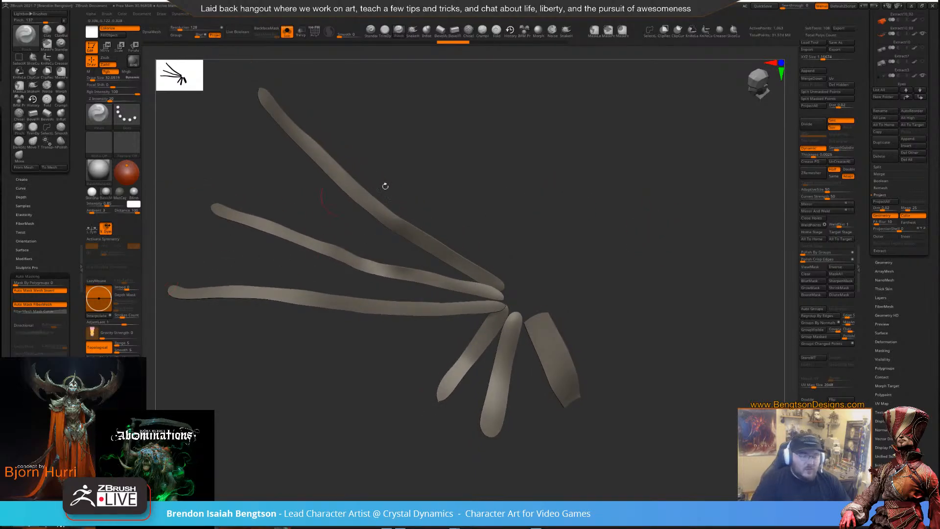
Bring the full character back into view and select the layered shoulder armor plate
key(alt+s)
shift+drag(760, 199, 659, 163)
alt+drag(561, 212, 706, 174)
key(space)
click(711, 214)
click(739, 242)
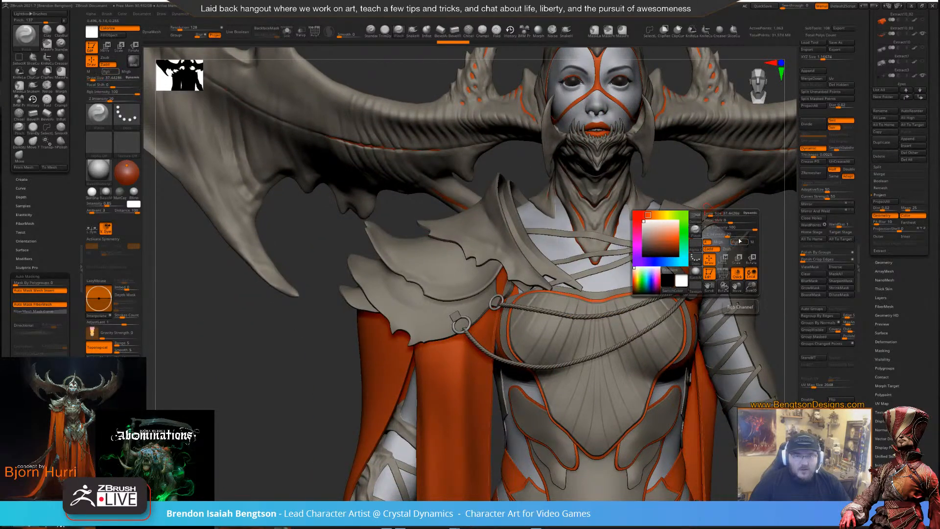
mouse_move(758, 211)
alt+mouse_down()
mouse_move(647, 198)
mouse_move(678, 221)
alt+mouse_up()
key(space)
alt+click(303, 241)
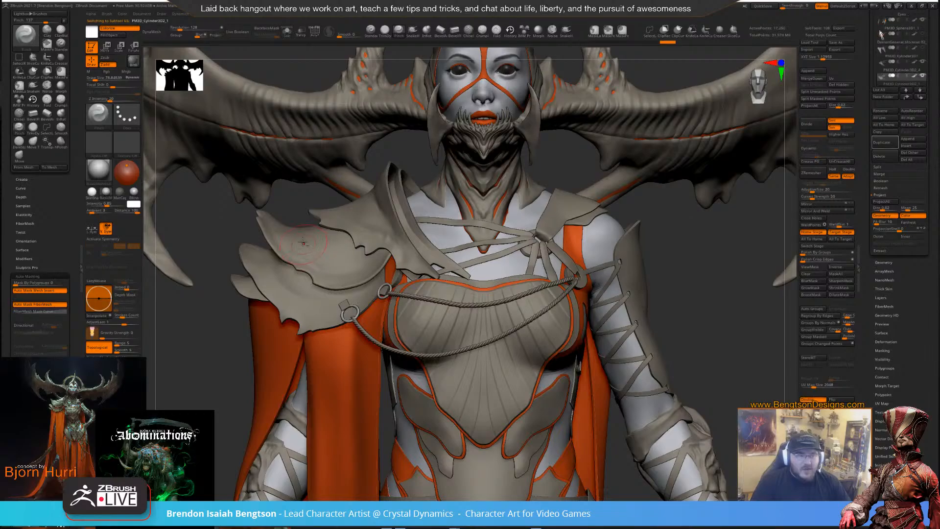
Isolate the shoulder plate with its polyframe displayed and shrink the brush to about the size of one polygon
ctrl+right_drag(317, 261, 331, 313)
key(alt+s)
alt+right_drag(389, 230, 488, 304)
key(shift+f)
key(space)
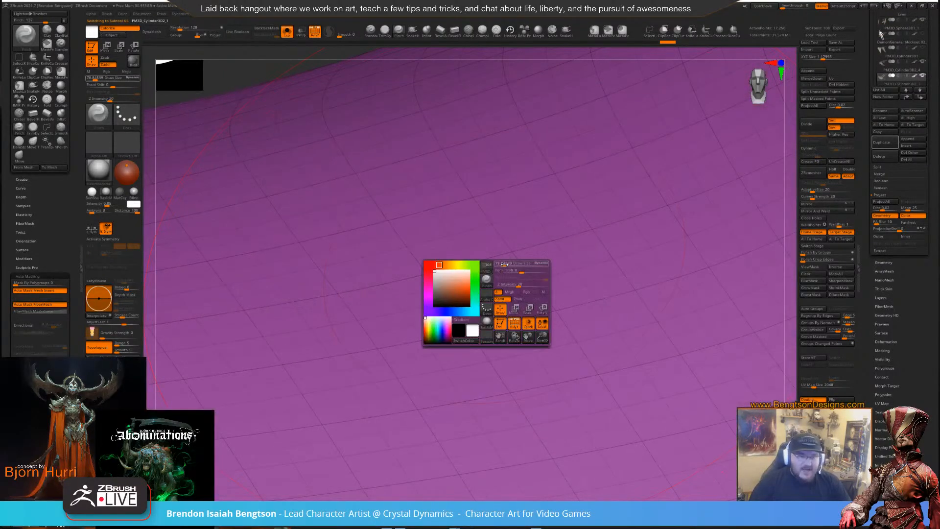
drag(504, 264, 498, 269)
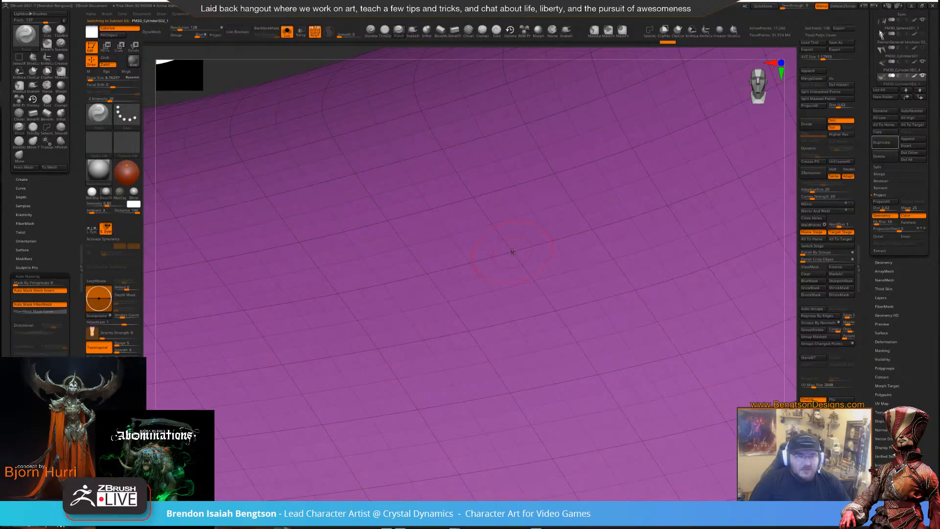
alt+right_drag(610, 186, 472, 259)
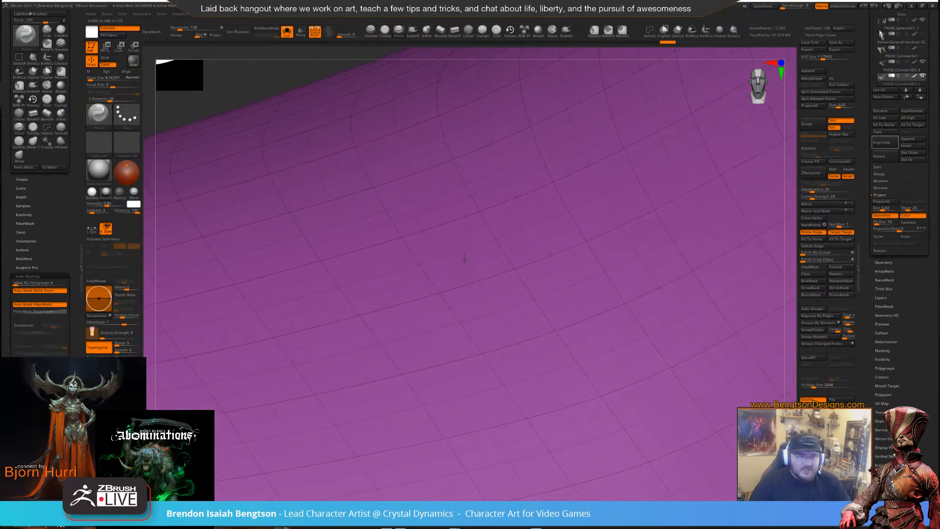
key(space)
drag(473, 253, 470, 253)
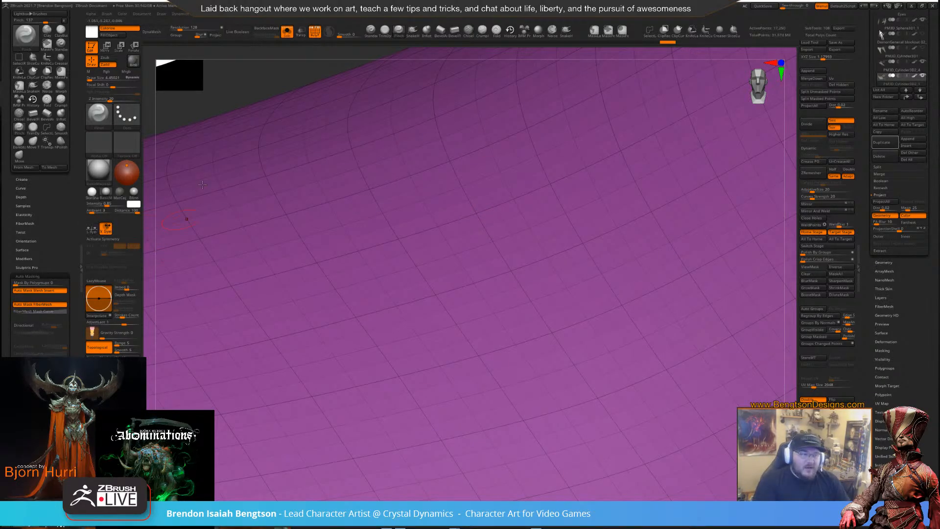
Switch to the Standard brush with a blue color and paint two small spots on the plate's mesh
click(371, 31)
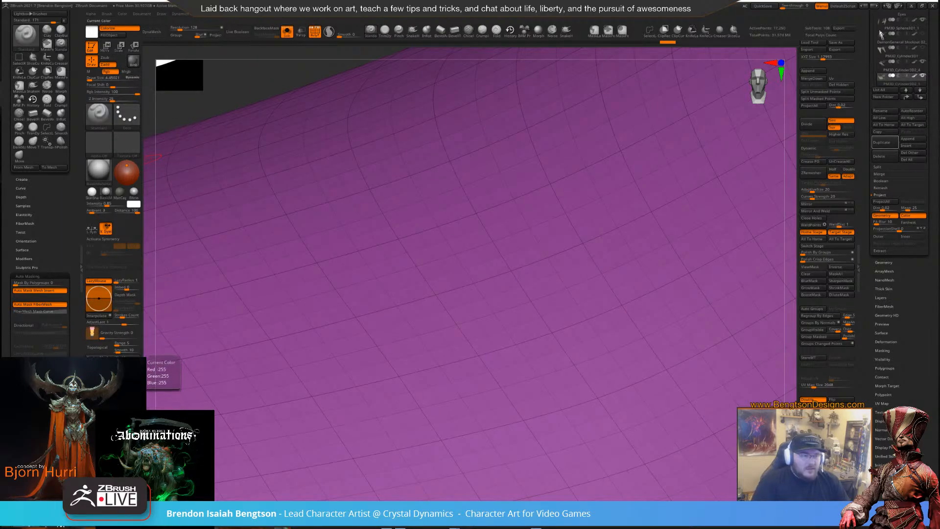
click(131, 385)
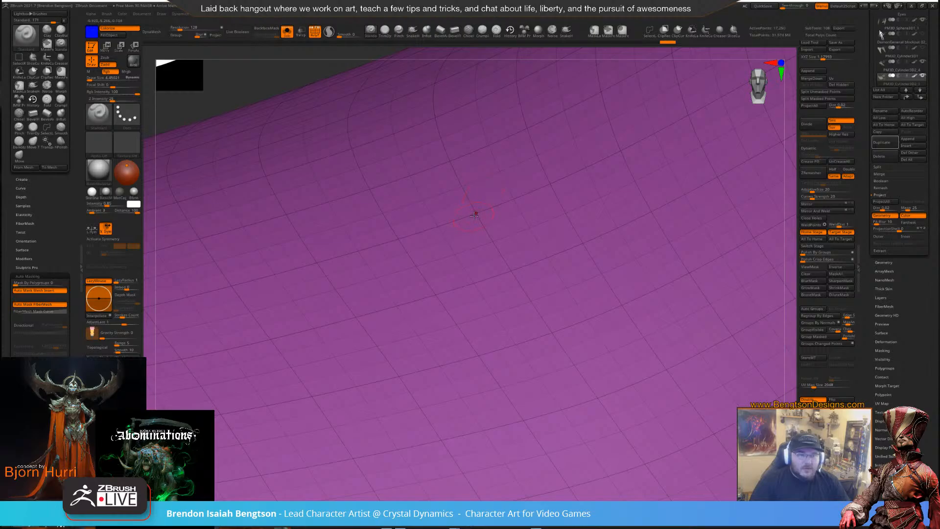
key(space)
key(l)
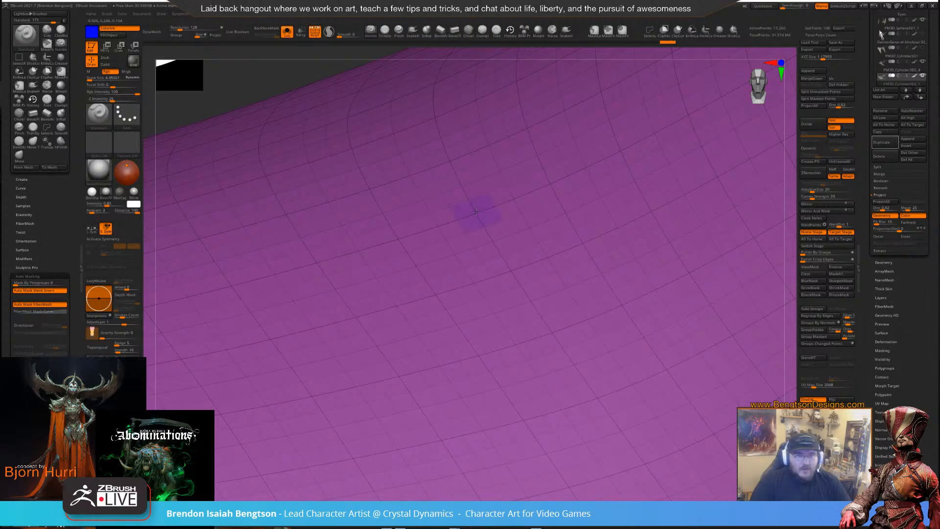
click(474, 219)
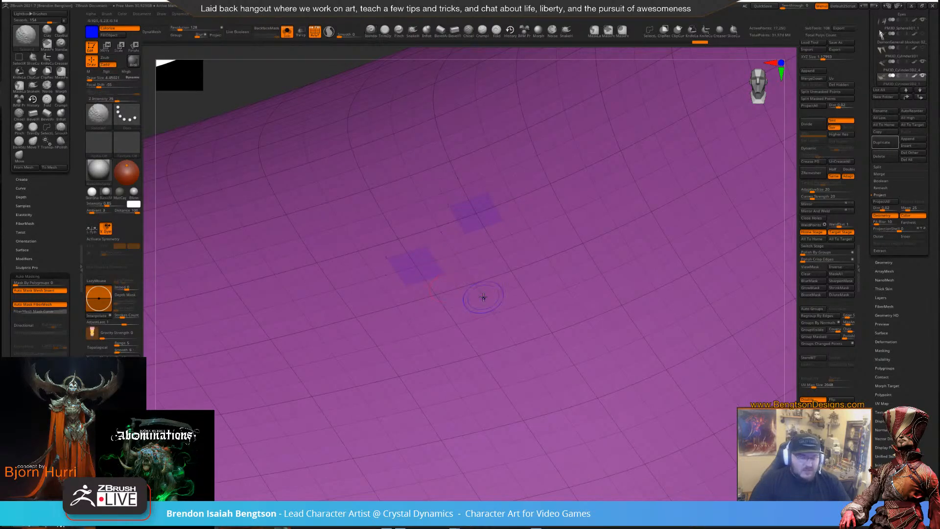
Hide the polyframe and examine the two blue spots on the plate's surface at different distances
key(shift+f)
right_drag(459, 295, 462, 321)
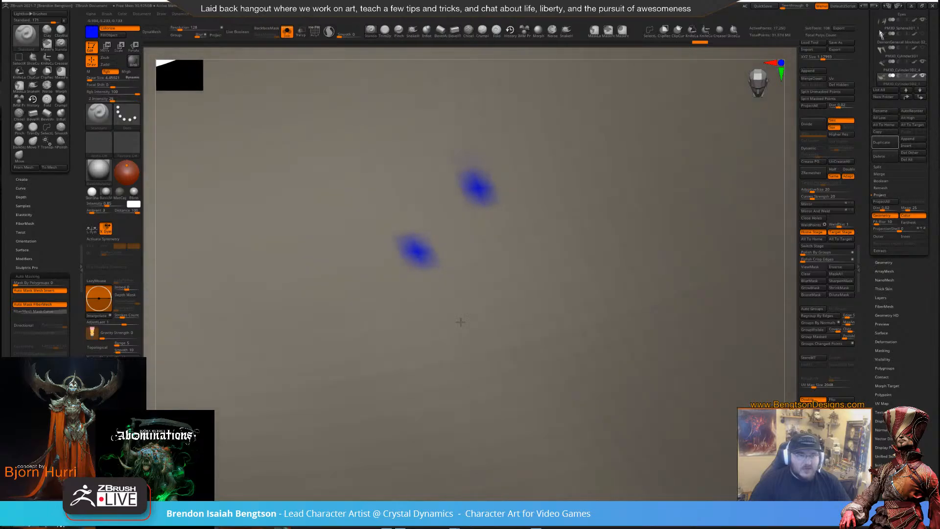
alt+right_drag(465, 265, 461, 311)
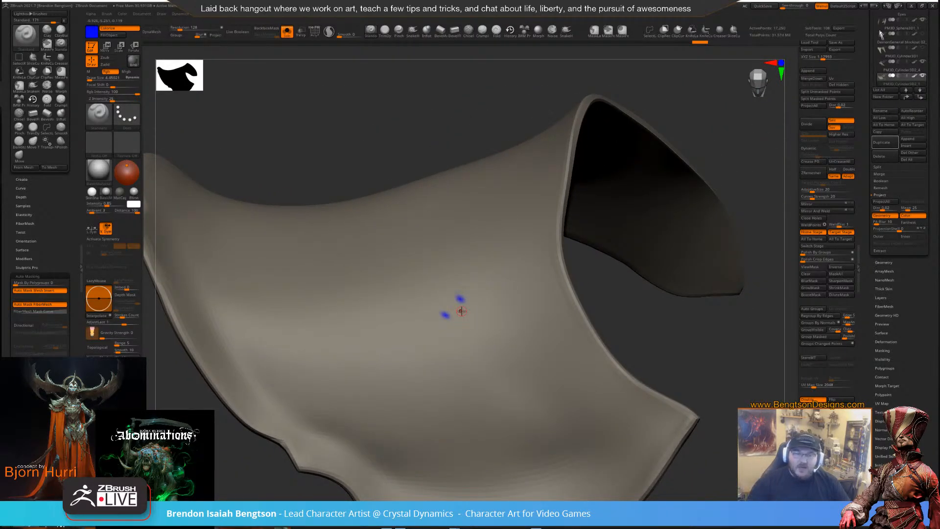
right_drag(628, 280, 641, 311)
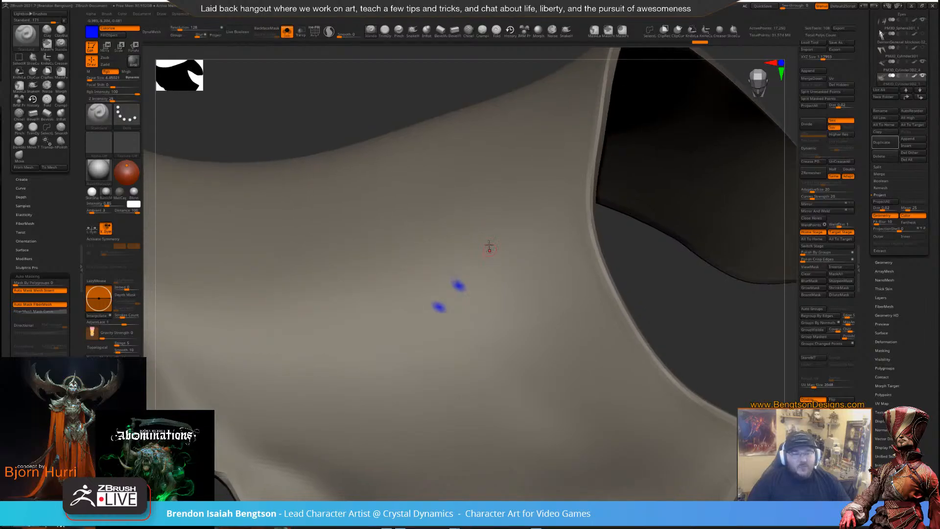
Enlarge the brush and paint a winding blue stroke around the two small spots on the shoulder plate
key(space)
drag(482, 231, 480, 231)
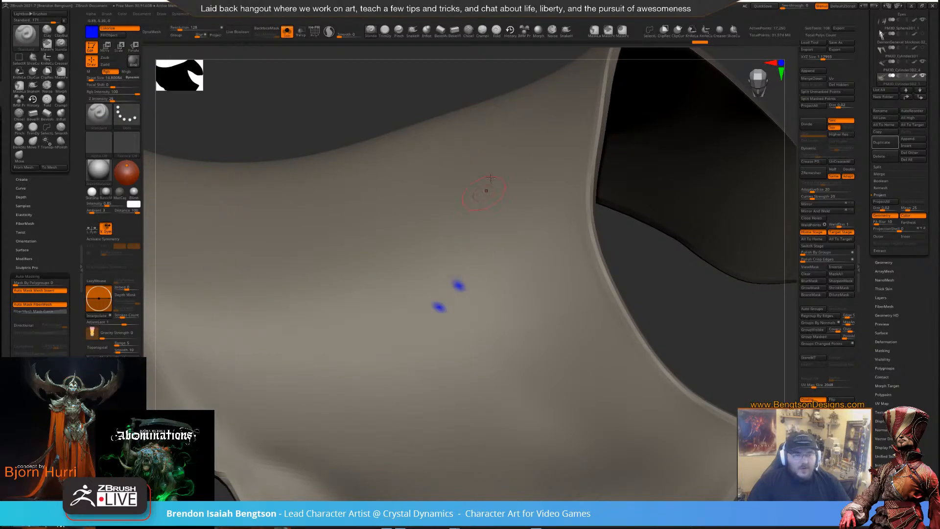
mouse_move(506, 164)
mouse_down()
mouse_move(392, 318)
mouse_move(436, 389)
mouse_move(550, 325)
mouse_move(561, 392)
mouse_up()
right_drag(563, 387, 585, 308)
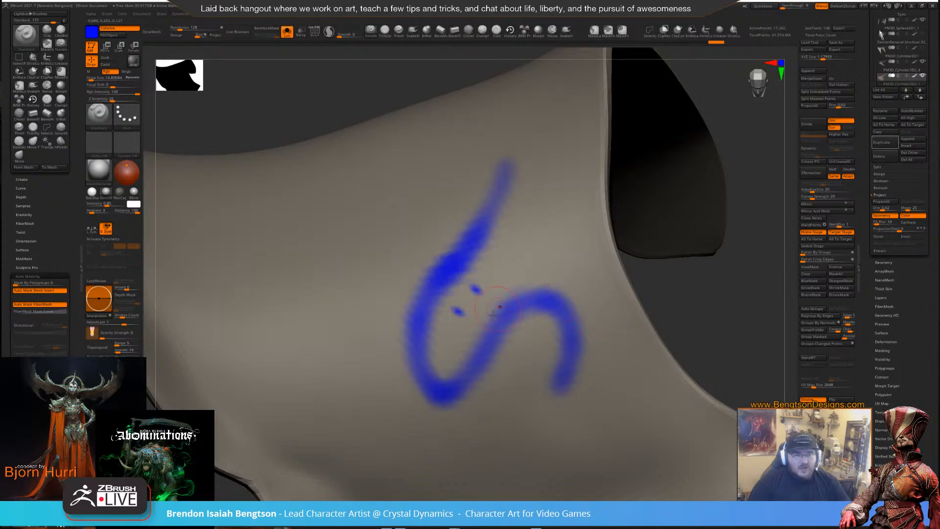
Display the polyframe and compare the blue stroke with the plate's mesh density from slightly different angles
key(shift+f)
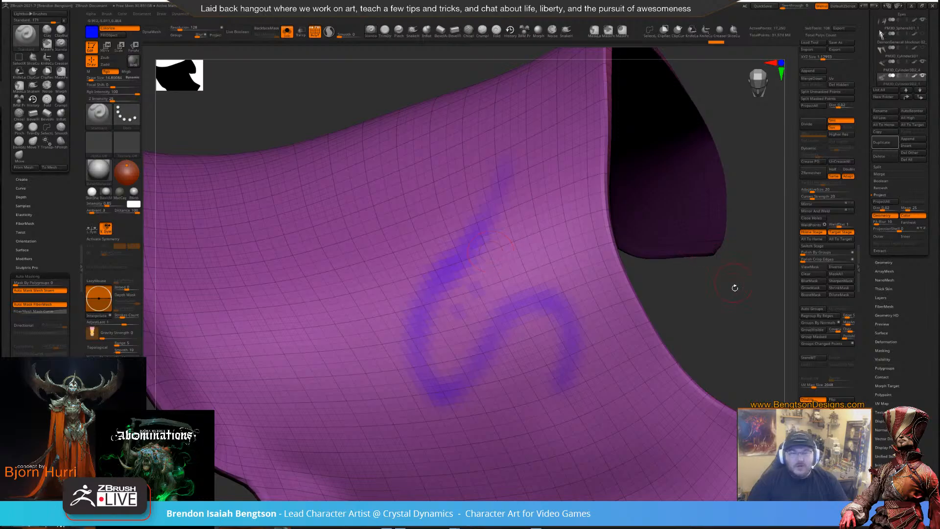
mouse_move(735, 288)
mouse_down()
mouse_move(725, 279)
mouse_move(722, 288)
mouse_up()
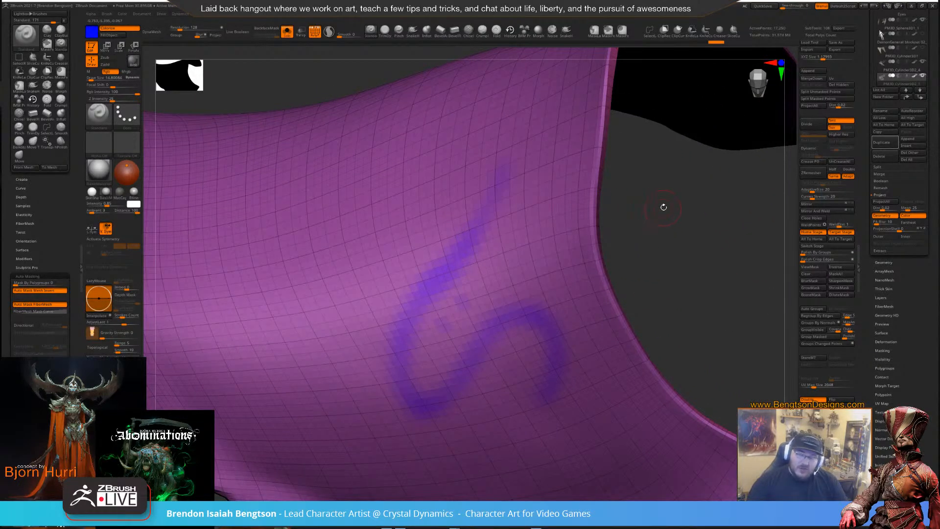
drag(663, 207, 630, 196)
mouse_move(657, 242)
mouse_down()
mouse_move(644, 233)
mouse_move(674, 237)
mouse_up()
key(shift)
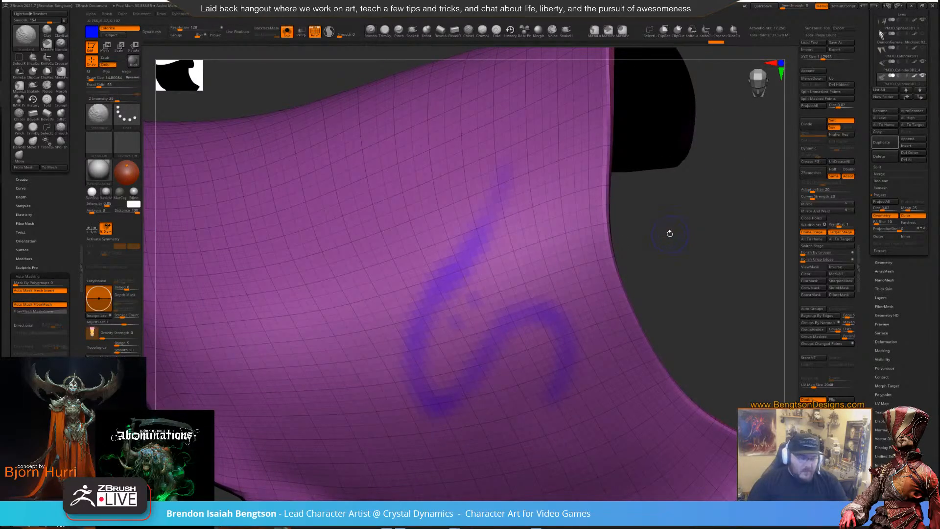
key(ctrl)
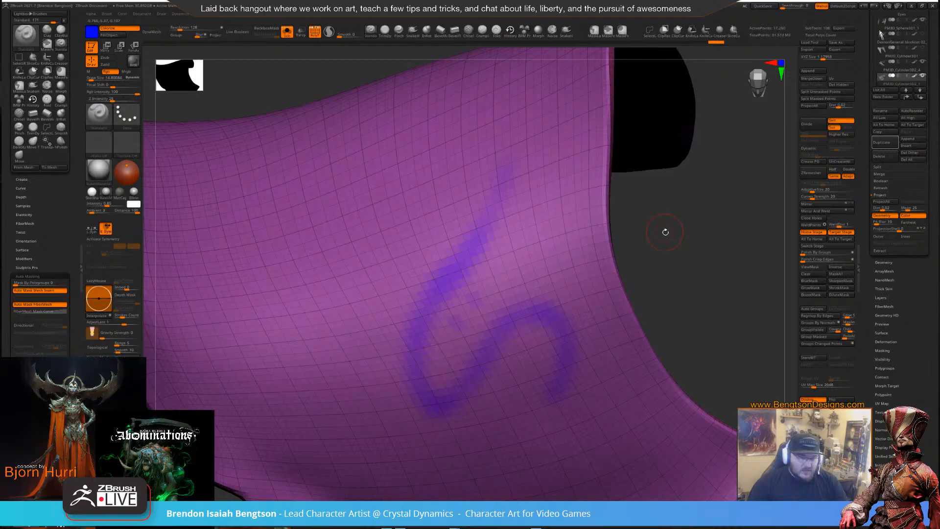
Undo the blue stroke and the two painted spots so the whole plate is unpainted
key(ctrl+z)
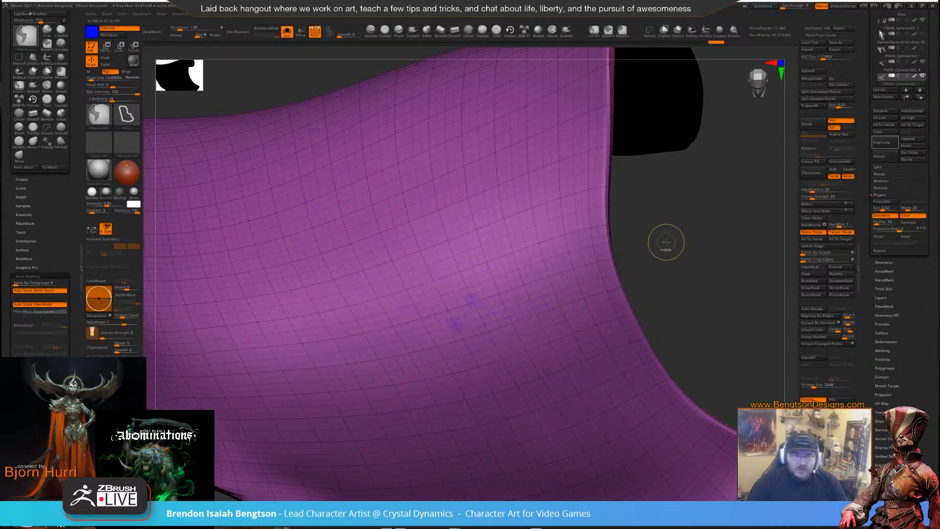
mouse_move(678, 245)
mouse_down()
mouse_move(687, 129)
mouse_move(682, 162)
mouse_up()
key(ctrl+z)
key(ctrl+z)
key(ctrl+z)
key(ctrl+z)
key(ctrl+z)
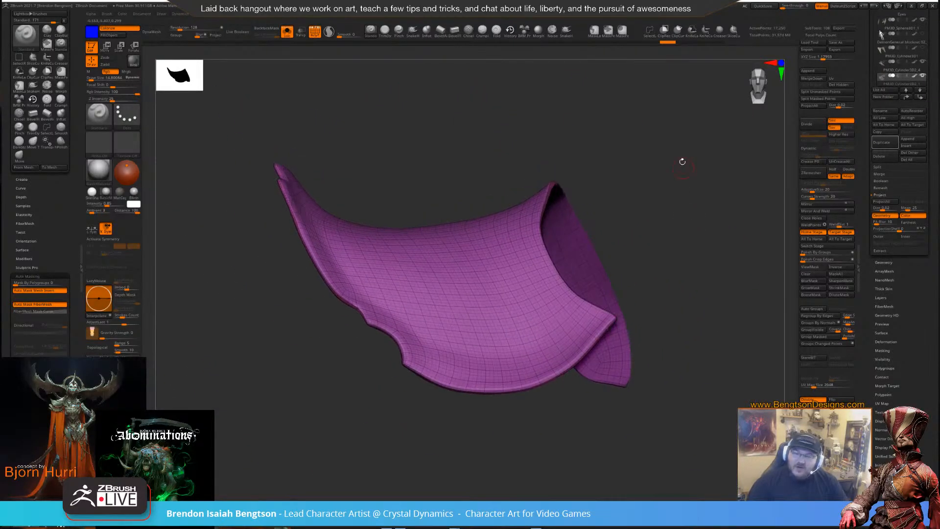
Smooth the thin rim of the shoulder plate along the curved opening out to its pointed end
mouse_move(676, 202)
mouse_down()
mouse_move(677, 216)
mouse_move(687, 190)
mouse_move(682, 208)
mouse_up()
alt+drag(683, 172, 681, 190)
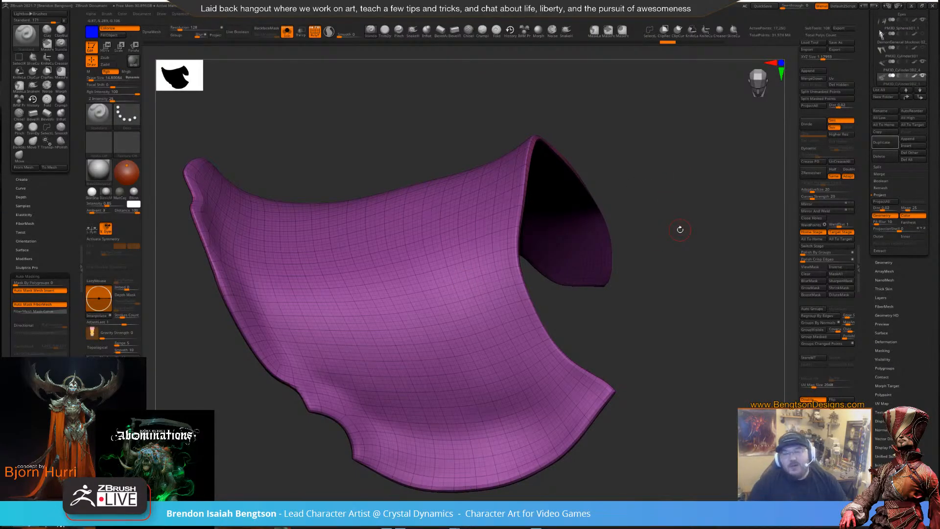
drag(676, 195, 518, 255)
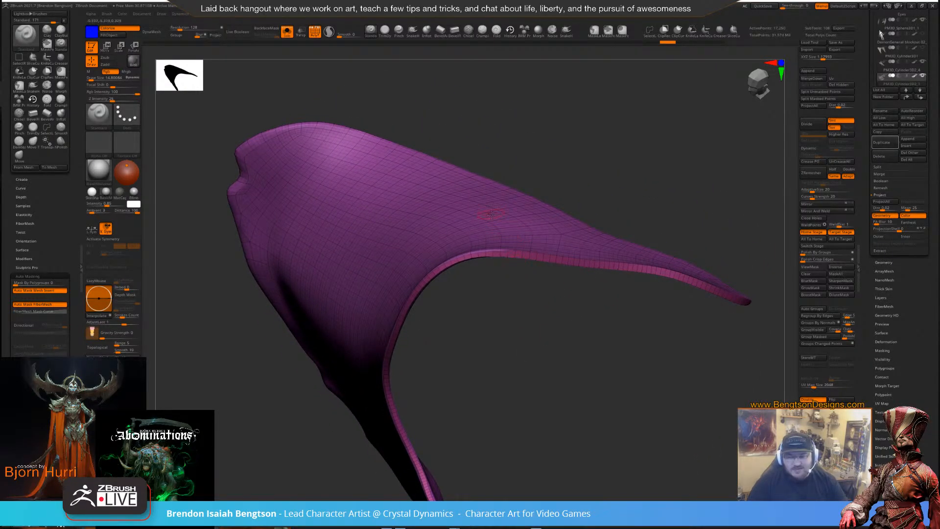
key(shift)
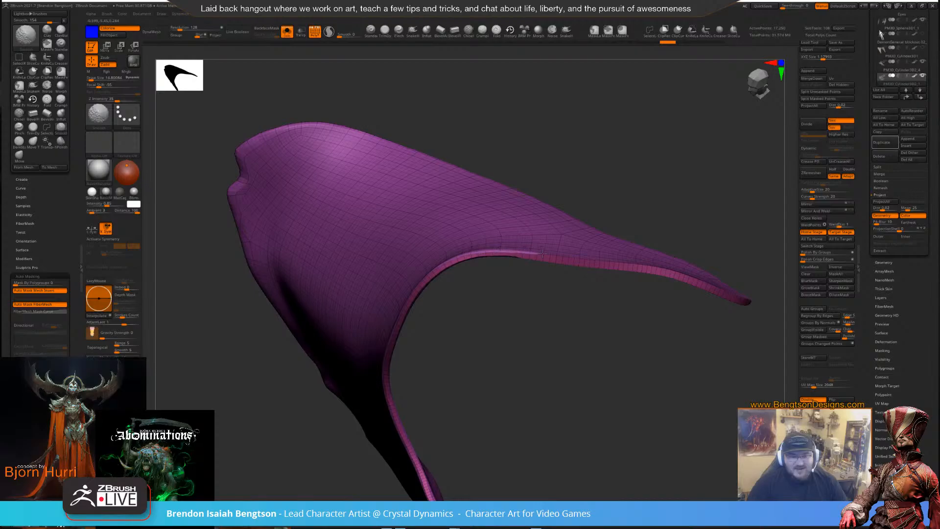
shift+drag(530, 254, 570, 257)
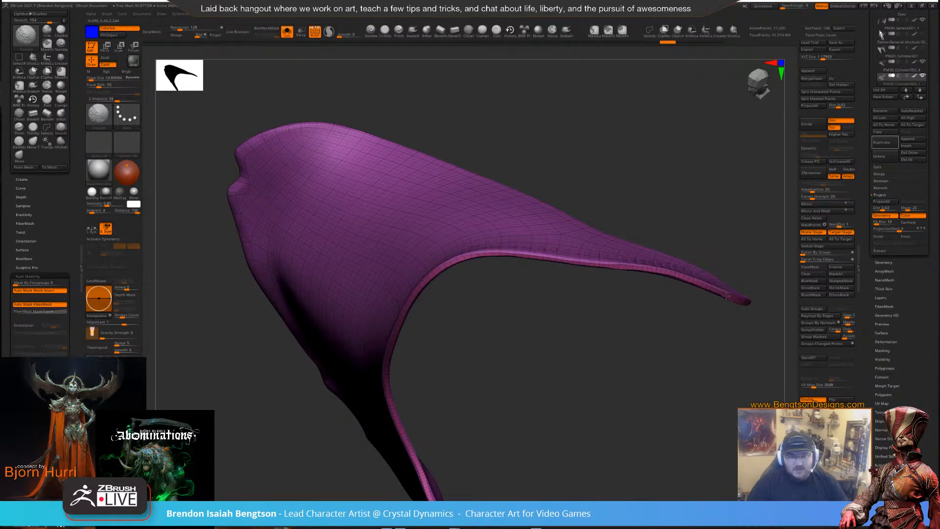
mouse_move(755, 303)
mouse_down()
mouse_move(529, 338)
mouse_move(533, 375)
mouse_move(598, 364)
mouse_move(545, 390)
mouse_move(341, 332)
mouse_move(357, 361)
mouse_move(380, 327)
mouse_move(379, 373)
mouse_up()
Switch to the Dam Standard brush and hide the polyframe to inspect the plate's notched upper corner
key(b)
key(d)
key(s)
alt+drag(356, 318, 308, 343)
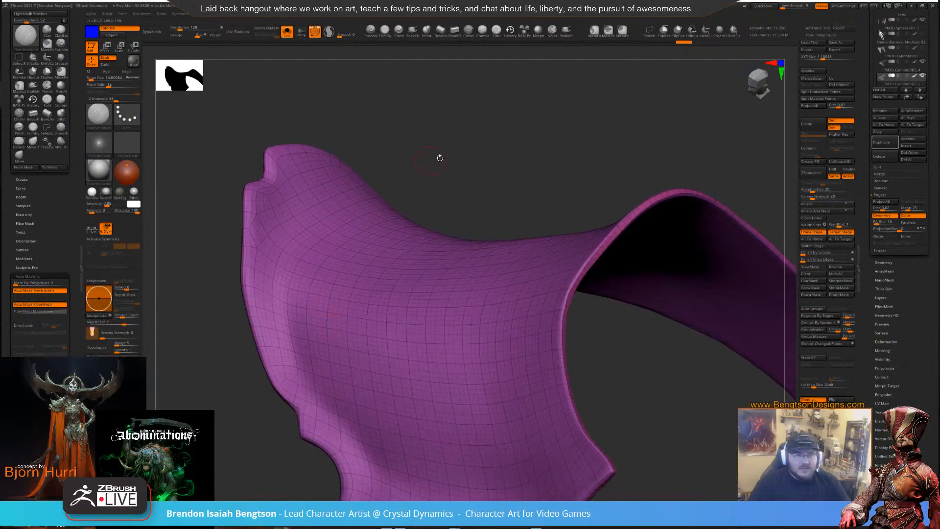
mouse_move(439, 158)
alt+mouse_down()
mouse_move(568, 139)
mouse_move(592, 146)
alt+mouse_up()
key(shift+f)
alt+drag(563, 196, 469, 171)
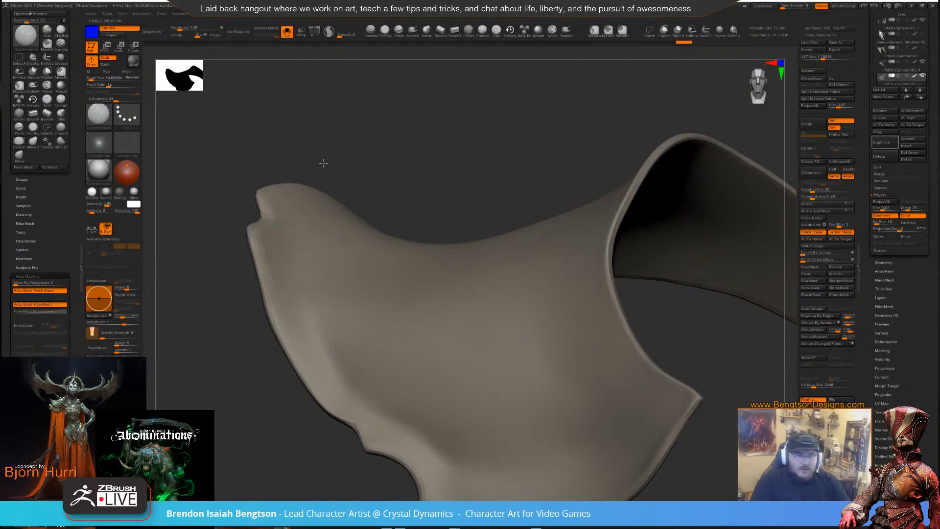
drag(323, 163, 325, 149)
mouse_move(382, 139)
mouse_down()
mouse_move(395, 159)
mouse_move(390, 131)
mouse_move(341, 177)
mouse_move(340, 210)
mouse_move(516, 111)
mouse_move(537, 132)
mouse_move(468, 121)
mouse_move(403, 157)
mouse_up()
Switch to Move Topological, undo the first pull, adjust the brush size and nudge the surface below the plate's notched upper corner
key(b)
key(m)
key(t)
key(space)
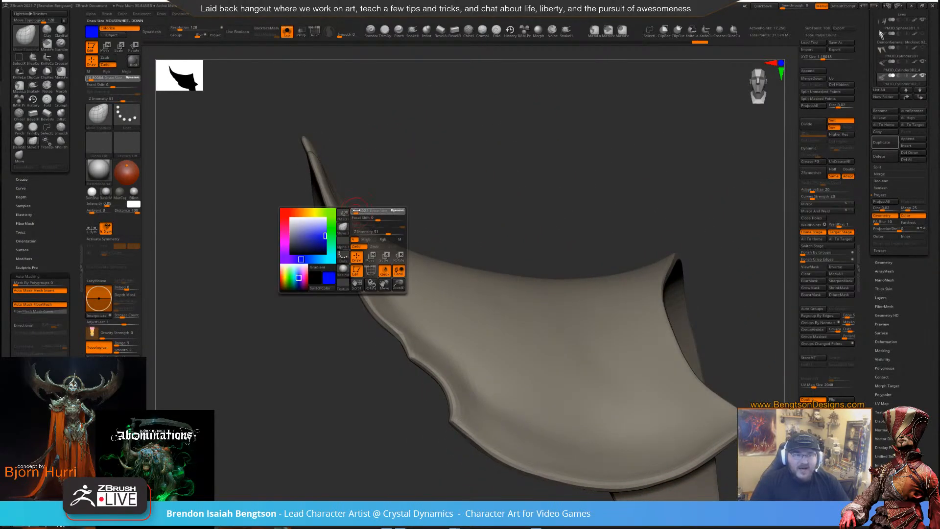
mouse_move(356, 211)
mouse_down()
mouse_move(374, 194)
mouse_move(342, 216)
mouse_up()
mouse_move(381, 183)
mouse_down()
mouse_move(350, 205)
mouse_move(334, 185)
mouse_up()
key(ctrl+z)
key(space)
click(344, 212)
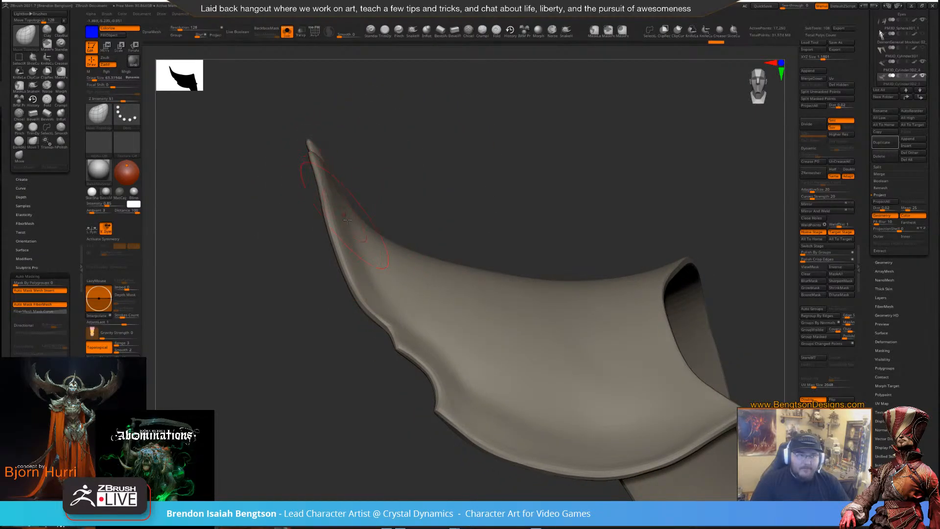
drag(347, 220, 353, 227)
drag(407, 199, 366, 222)
Return to the Dam Standard brush at a small draw size and subdivide the shoulder plate once
key(r)
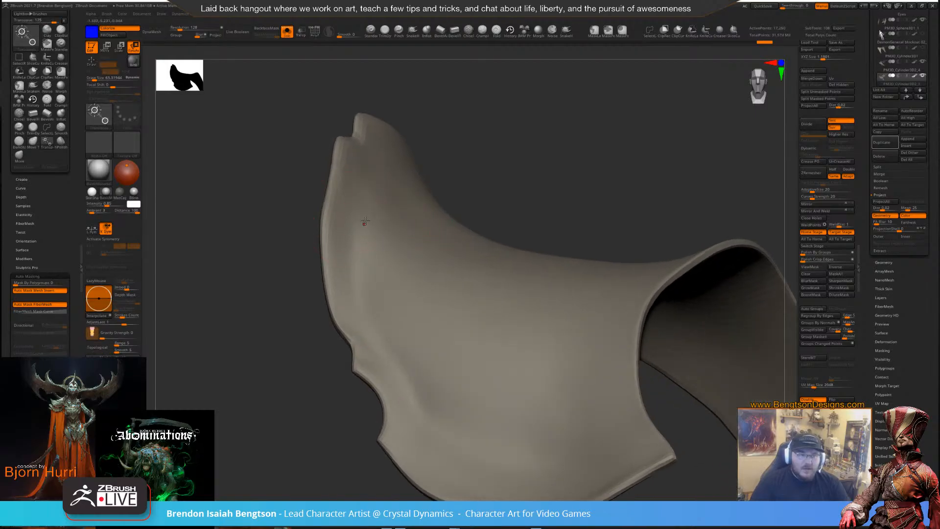
key(space)
key(b)
key(d)
key(s)
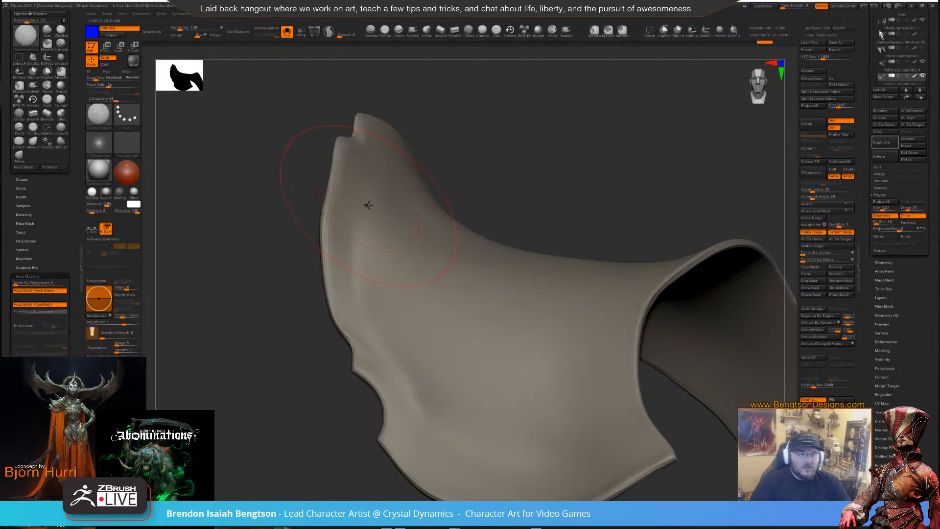
key(space)
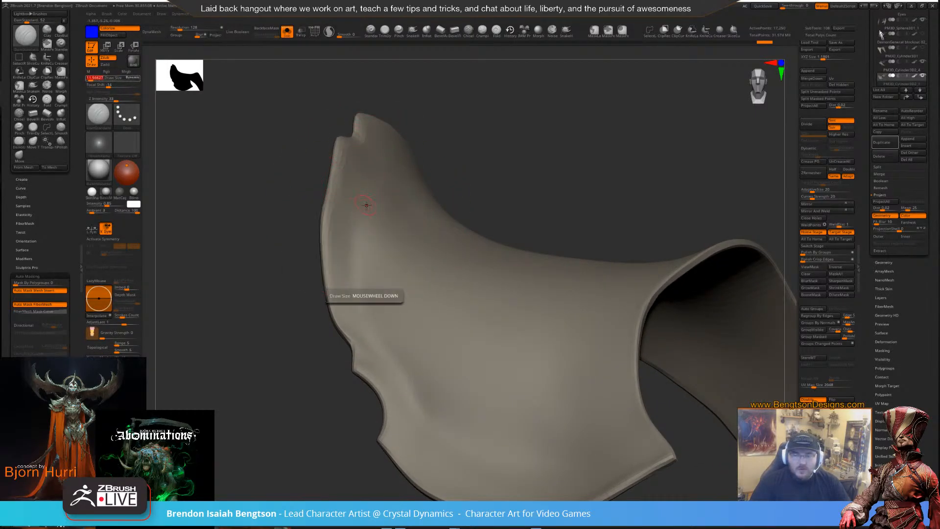
drag(501, 126, 499, 142)
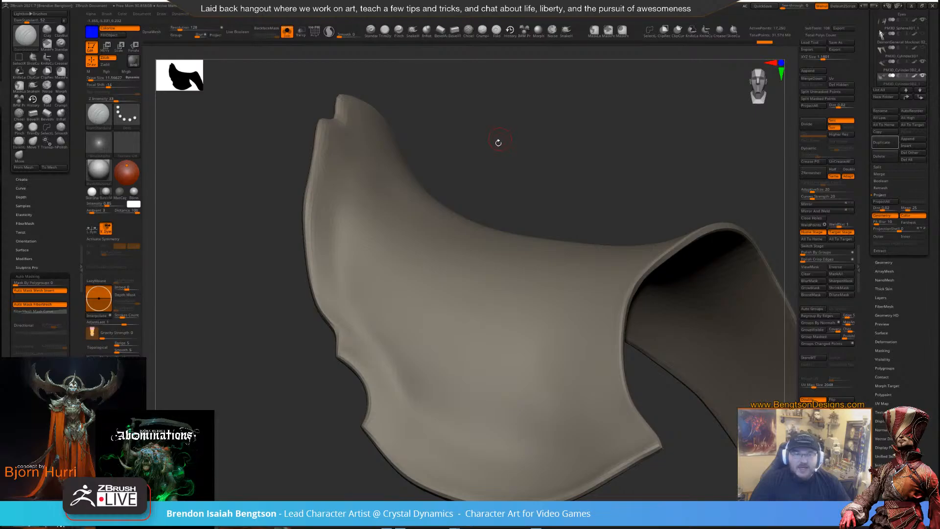
right_drag(398, 246, 383, 241)
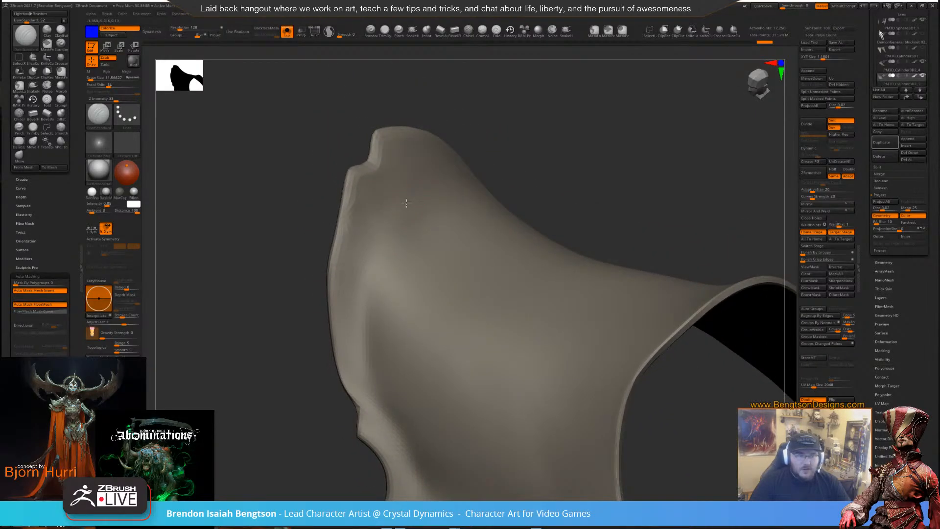
mouse_move(514, 128)
right_down()
mouse_move(383, 197)
mouse_move(495, 123)
right_up()
drag(496, 123, 530, 131)
click(806, 124)
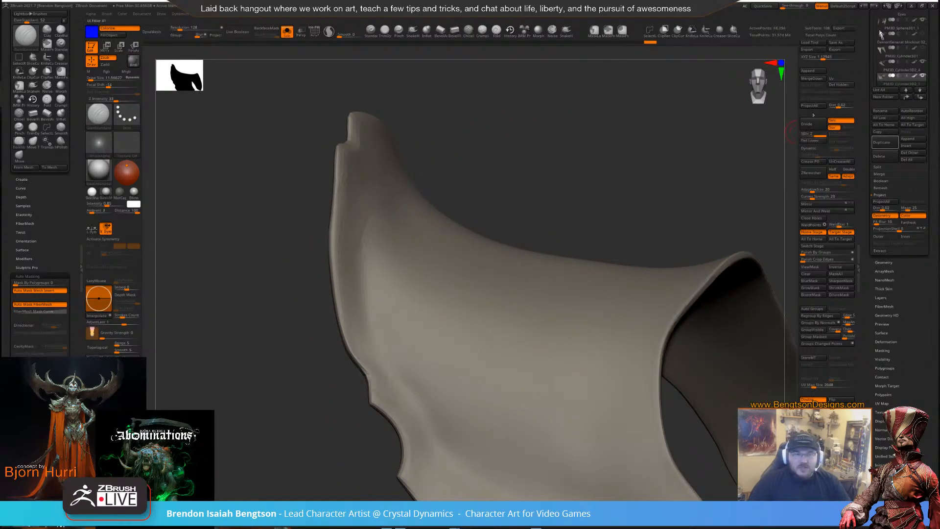
Try carving a crease inside the plate's scalloped border, and undo back past the strokes and the subdivision
drag(561, 176, 362, 181)
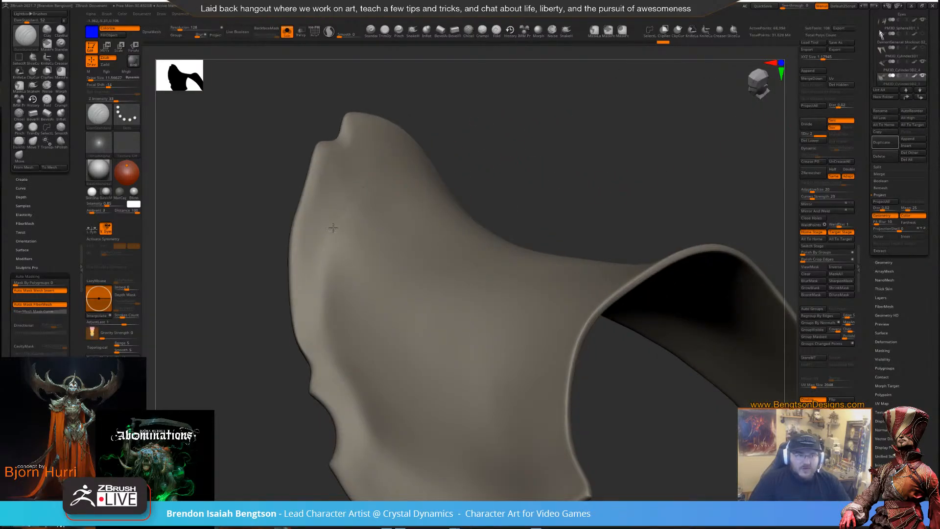
drag(333, 227, 326, 263)
mouse_move(497, 157)
mouse_down()
mouse_move(524, 126)
mouse_move(470, 137)
mouse_move(481, 144)
mouse_move(466, 171)
mouse_up()
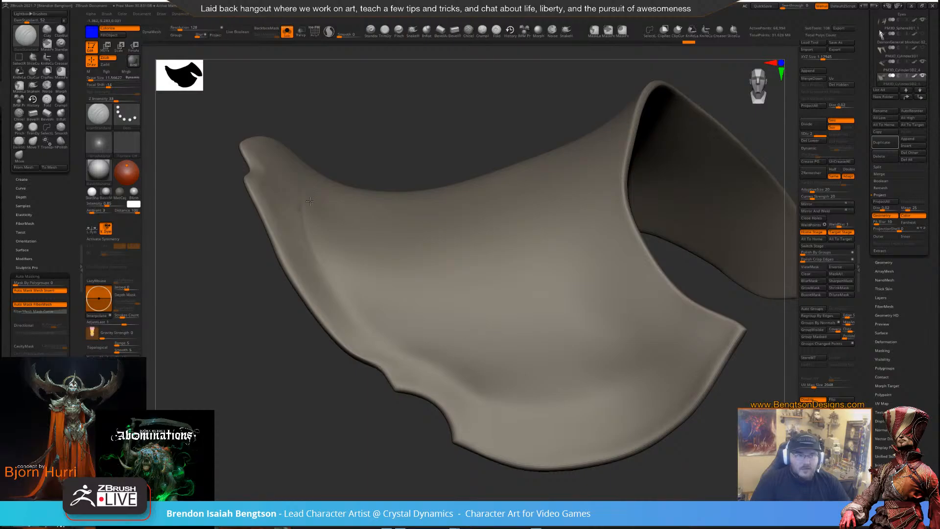
drag(301, 209, 301, 214)
key(ctrl+z)
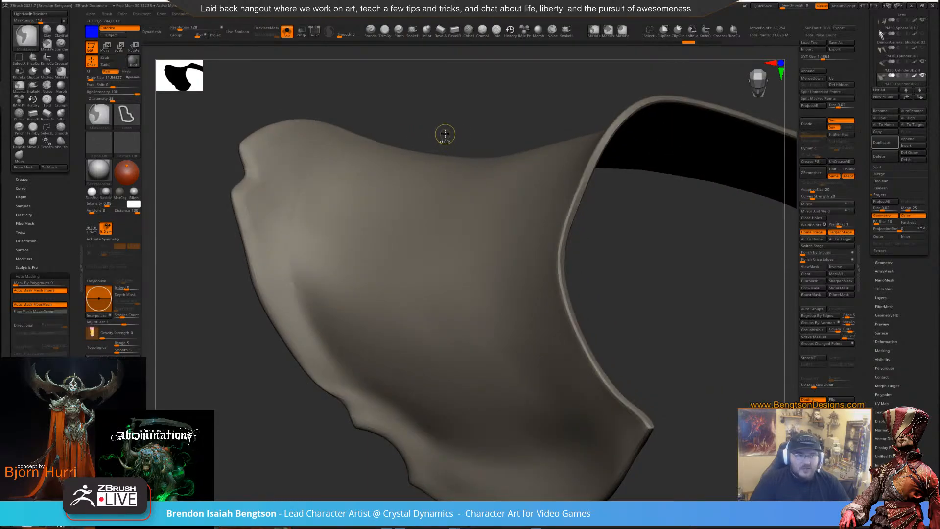
key(ctrl+z)
key(ctrl+z)
key(ctrl+z)
key(ctrl+z)
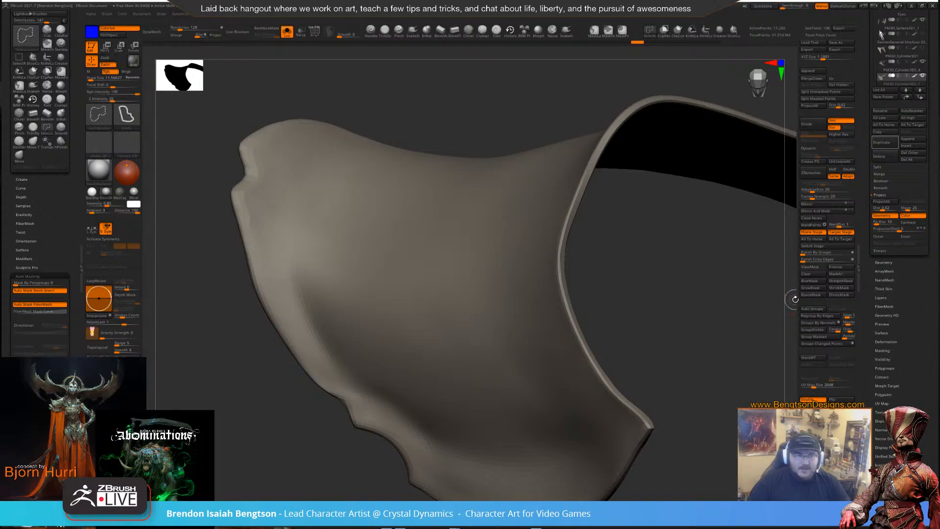
Redo the plate's subdivision and store a morph target of the clean surface
key(ctrl+shift+z)
key(ctrl+shift+z)
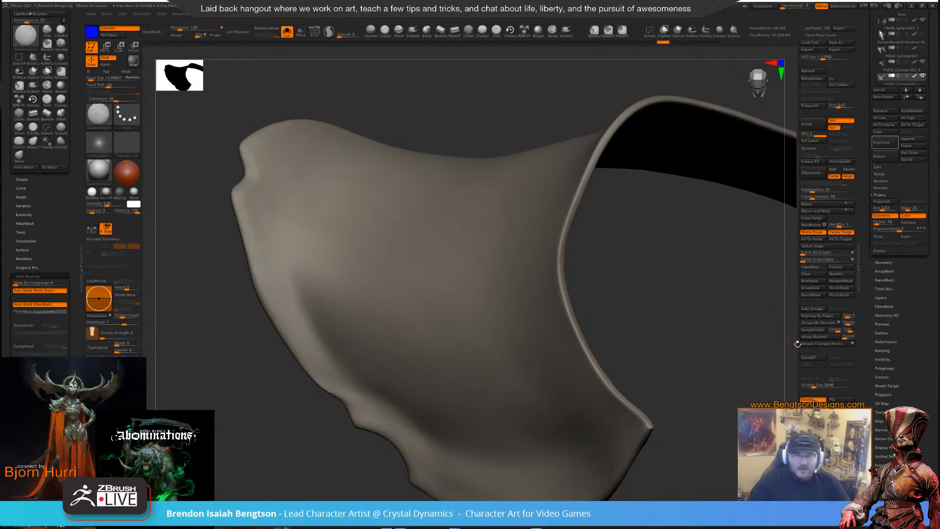
key(ctrl+shift+z)
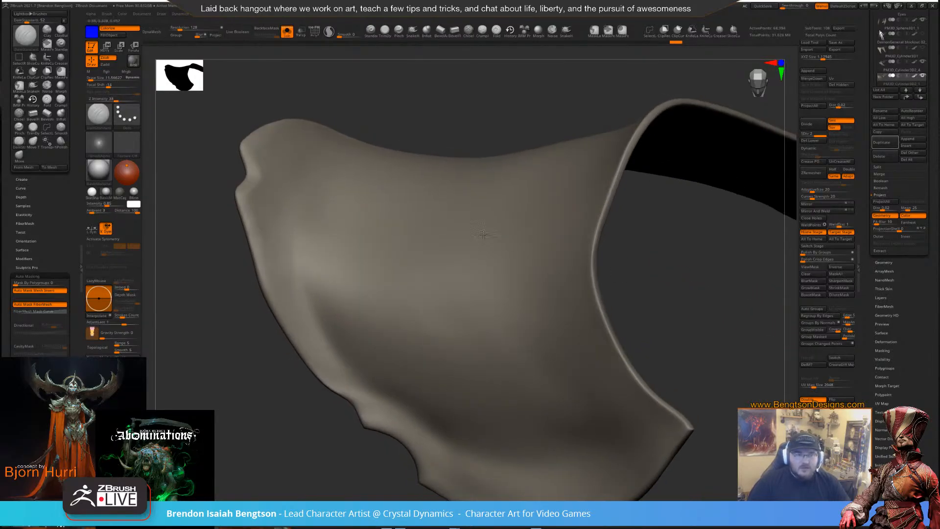
drag(372, 84, 389, 82)
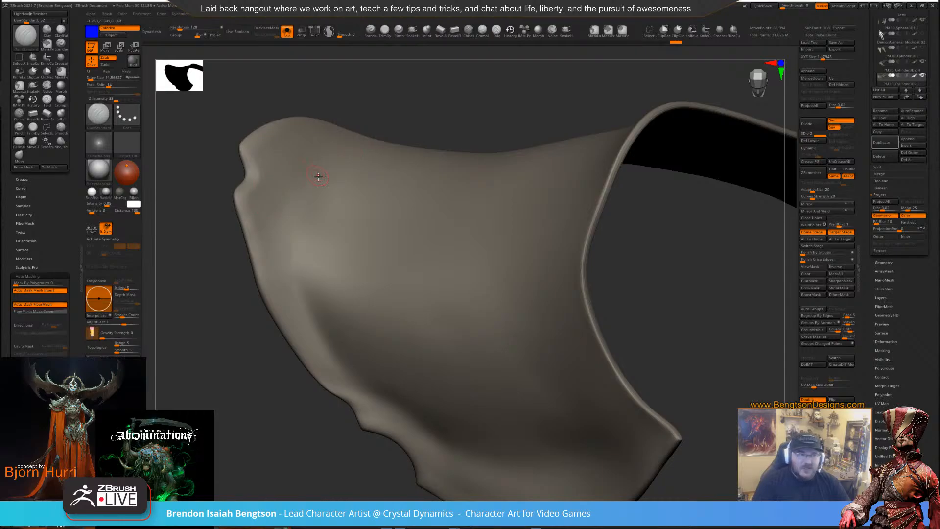
drag(463, 100, 462, 139)
drag(299, 363, 553, 143)
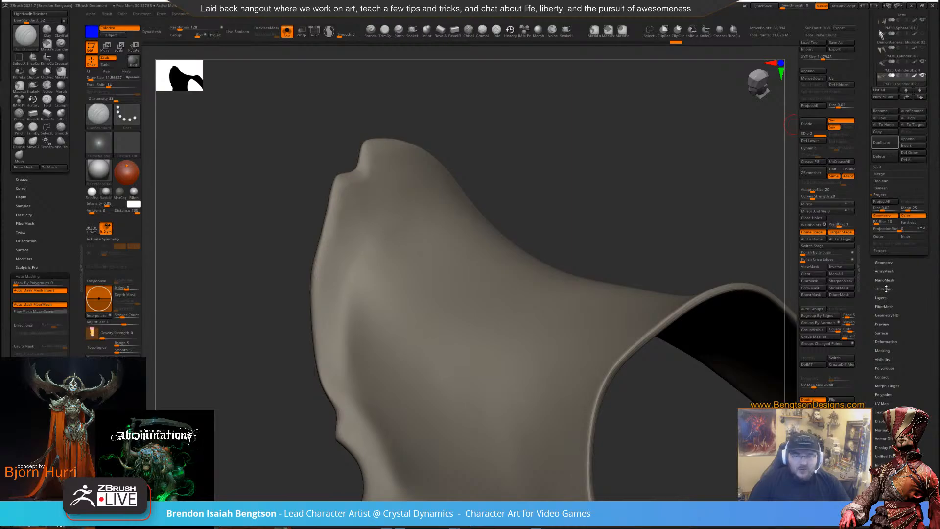
click(817, 364)
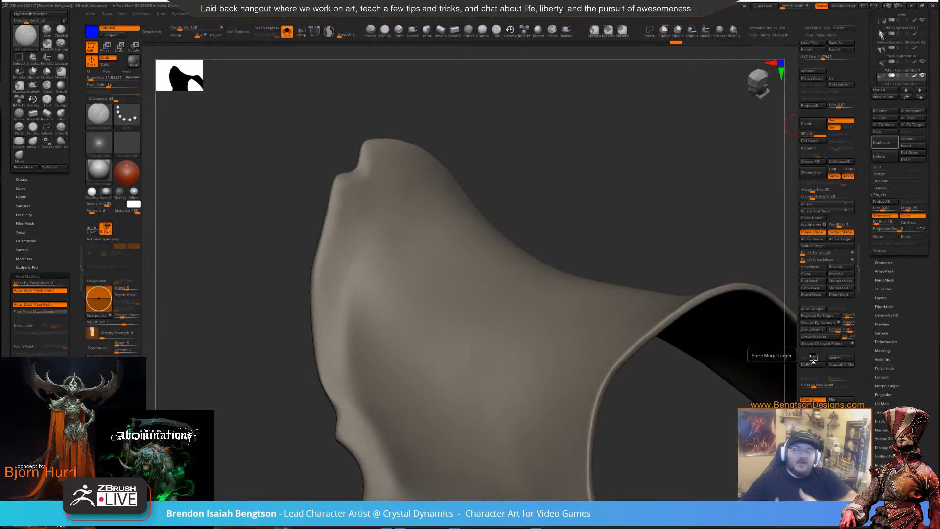
Carve a Dam Standard crease inside the shoulder plate's scalloped border, from below the upper notch down along the side
drag(577, 133, 586, 151)
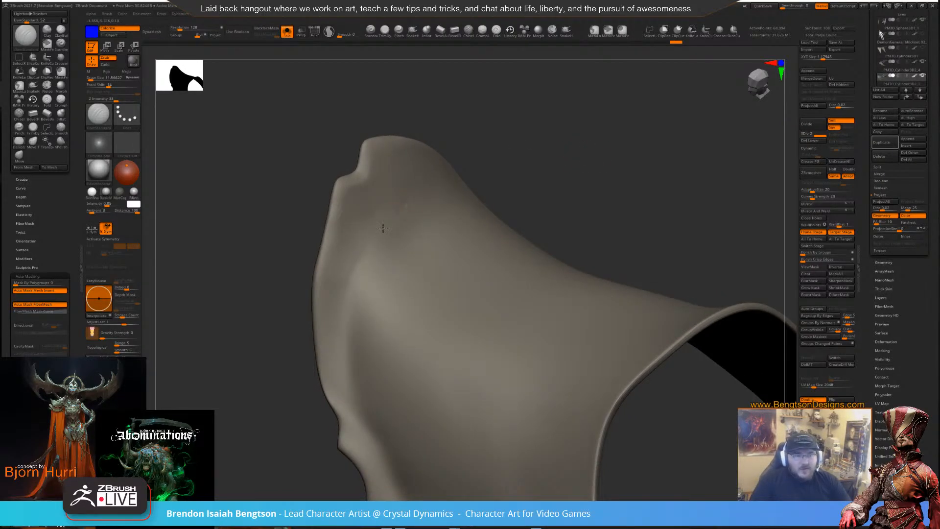
mouse_move(480, 158)
mouse_down()
mouse_move(560, 139)
mouse_move(543, 134)
mouse_up()
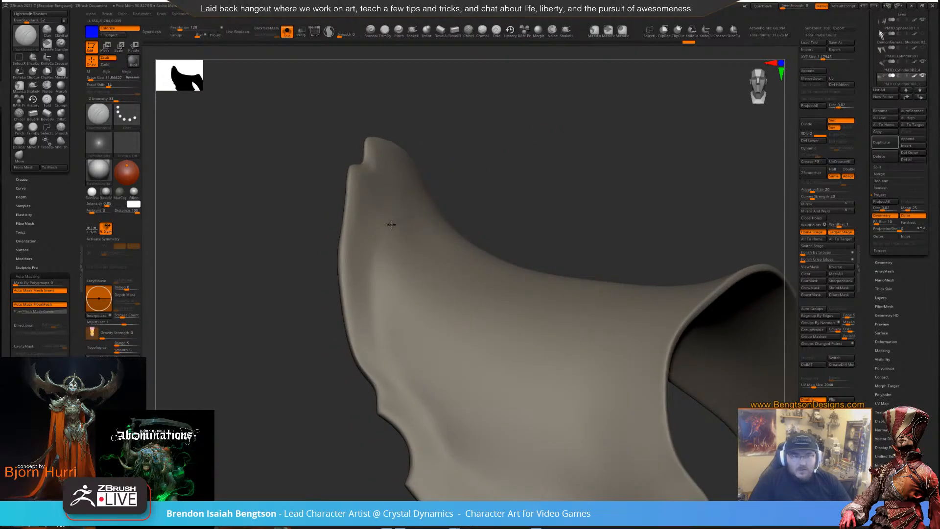
drag(517, 163, 506, 160)
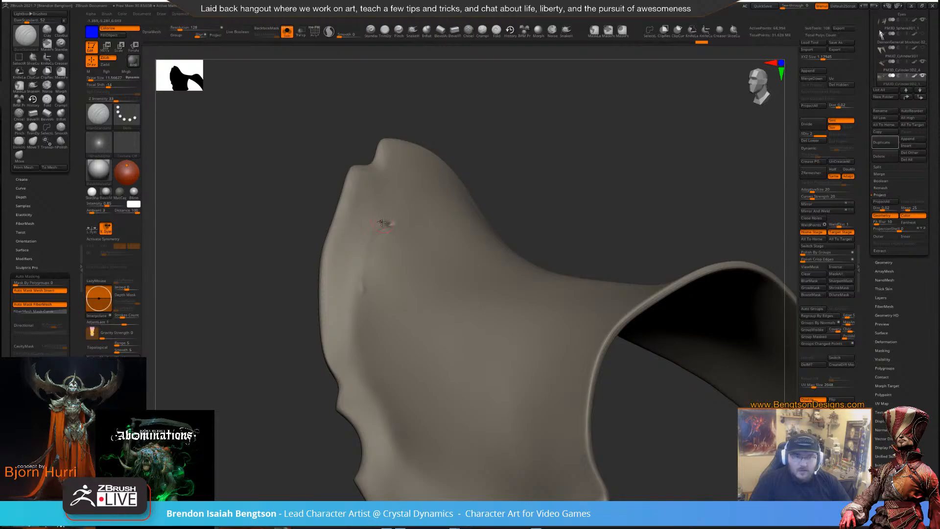
drag(382, 223, 388, 223)
drag(506, 153, 506, 171)
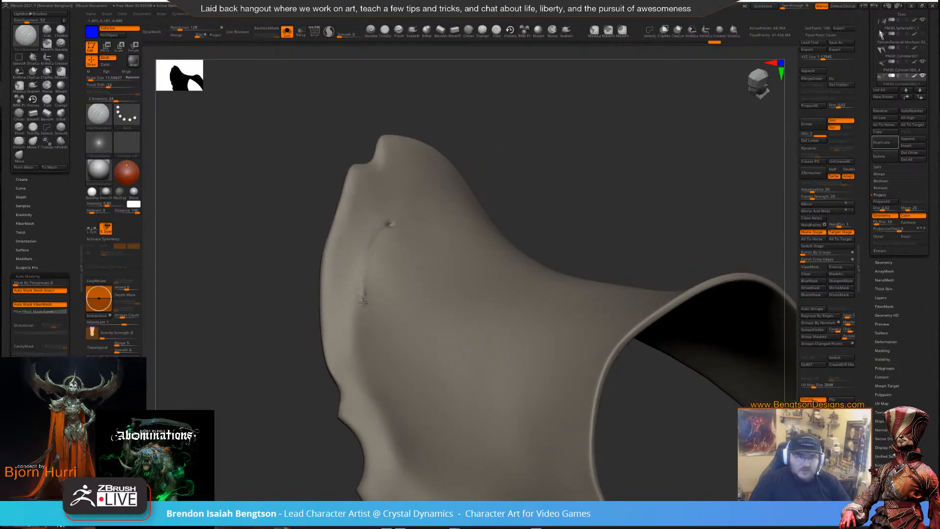
drag(364, 293, 353, 327)
mouse_move(558, 197)
alt+mouse_down()
mouse_move(579, 157)
mouse_move(576, 177)
alt+mouse_up()
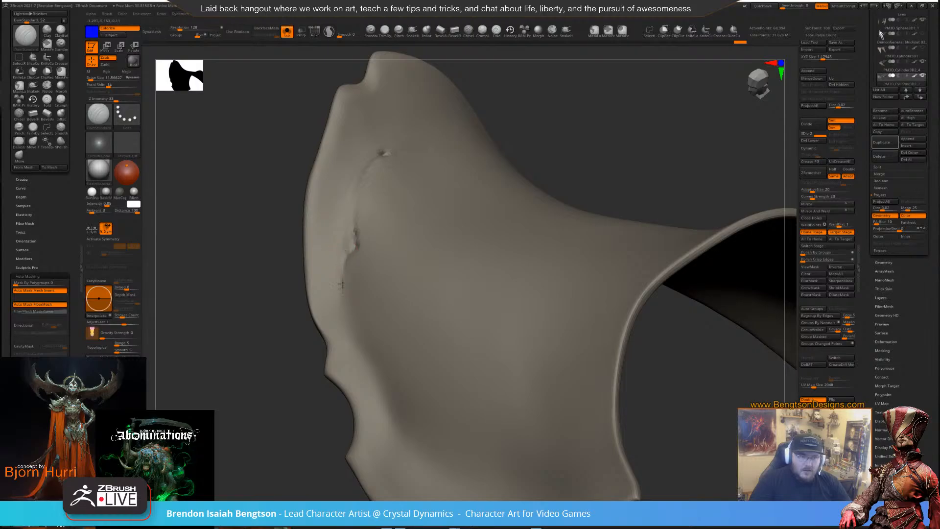
drag(341, 283, 350, 332)
drag(523, 153, 585, 157)
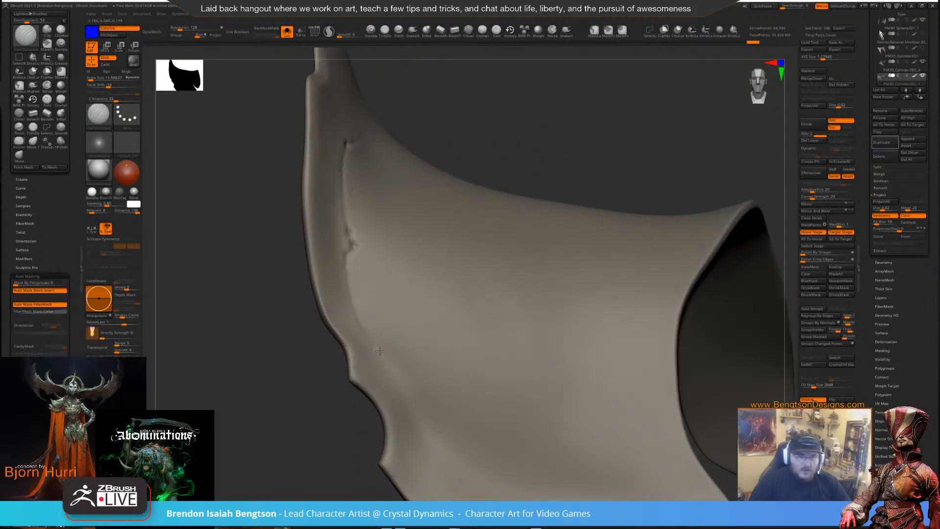
Extend the crease along the lower border to the plate's pointed corner and undo the last stroke
mouse_move(514, 210)
mouse_down()
mouse_move(524, 95)
mouse_move(385, 278)
mouse_up()
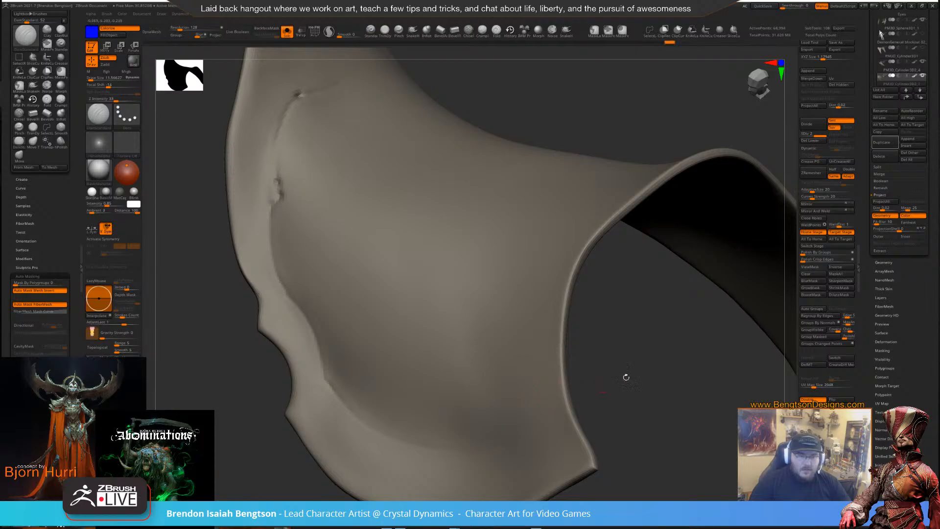
mouse_move(625, 378)
mouse_down()
mouse_move(615, 382)
mouse_move(646, 406)
mouse_move(575, 430)
mouse_move(543, 365)
mouse_move(560, 405)
mouse_move(461, 350)
mouse_move(485, 319)
mouse_move(468, 261)
mouse_up()
key(ctrl+z)
alt+drag(574, 210, 589, 260)
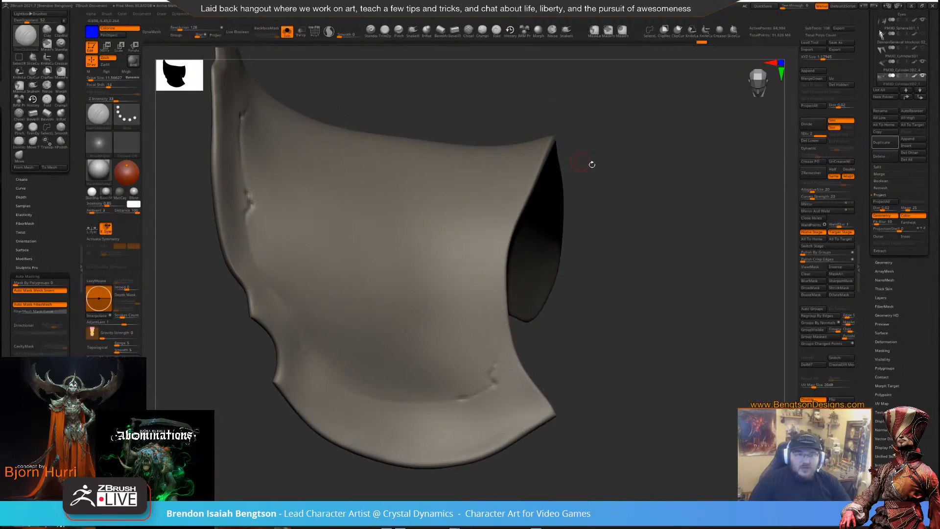
drag(652, 173, 690, 226)
key(shift)
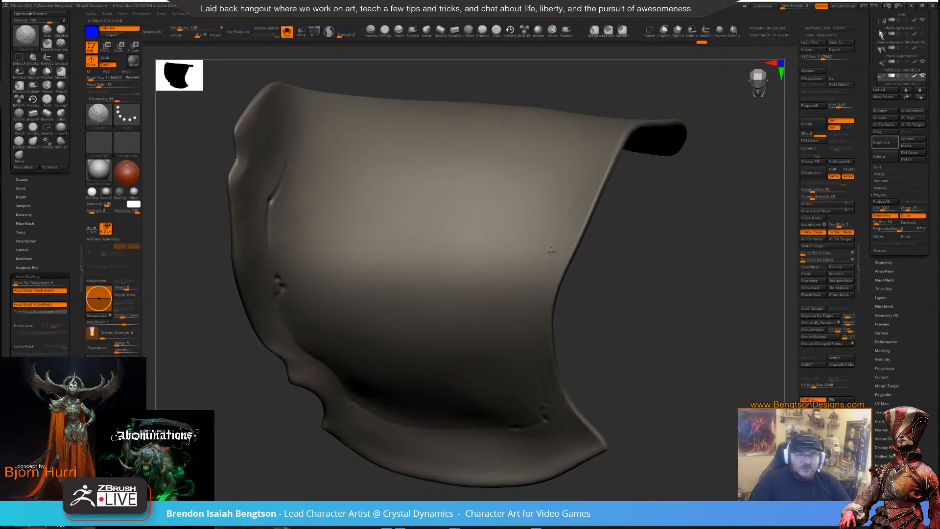
mouse_move(621, 268)
mouse_down()
mouse_move(658, 295)
mouse_move(612, 308)
mouse_move(563, 288)
mouse_move(536, 257)
mouse_up()
drag(589, 313, 571, 260)
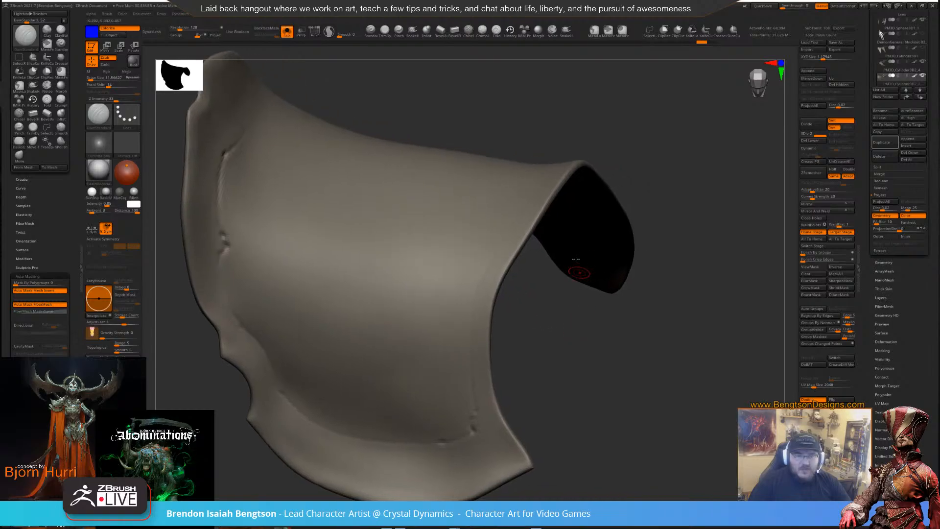
Open the Morph Target settings and choose the Morph brush
click(812, 361)
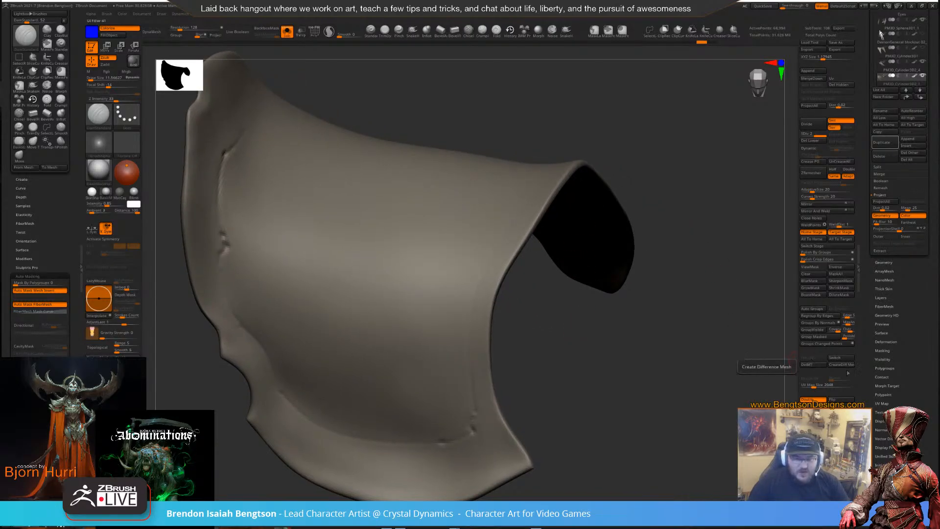
click(885, 387)
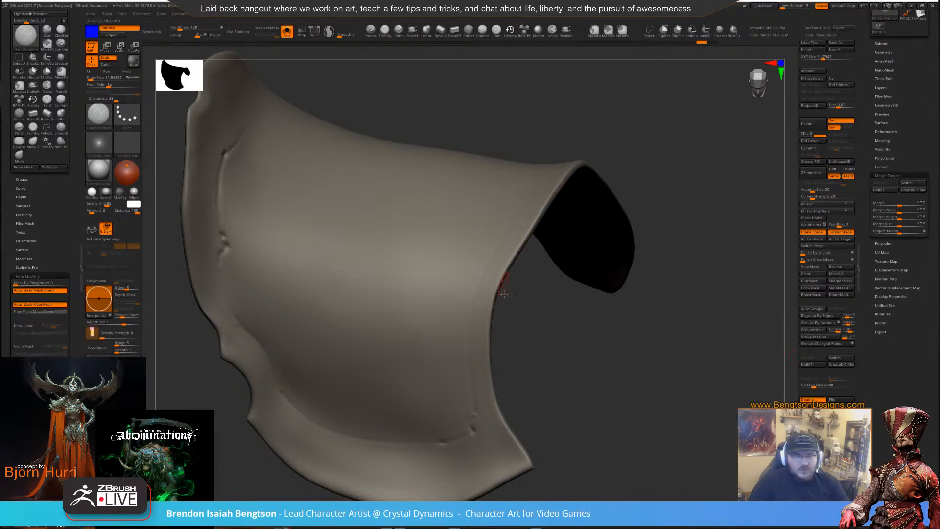
drag(568, 339, 539, 257)
key(b)
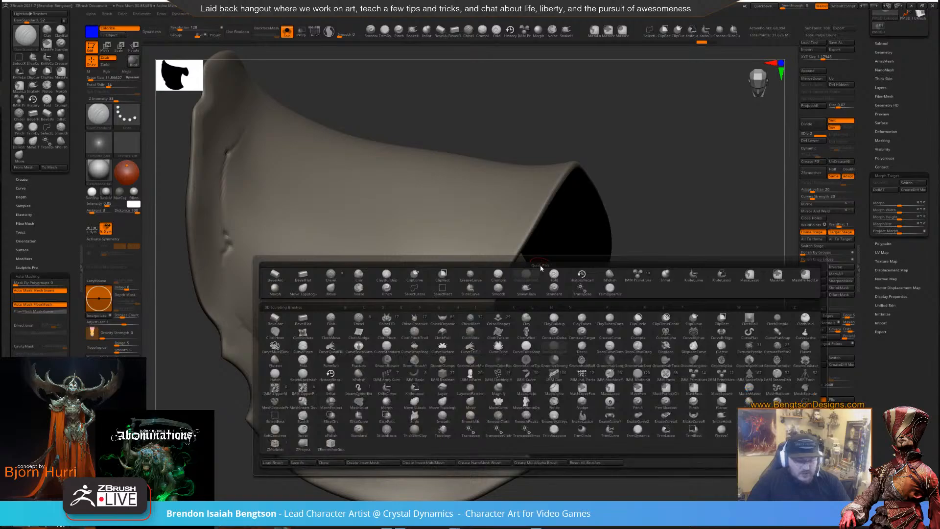
key(m)
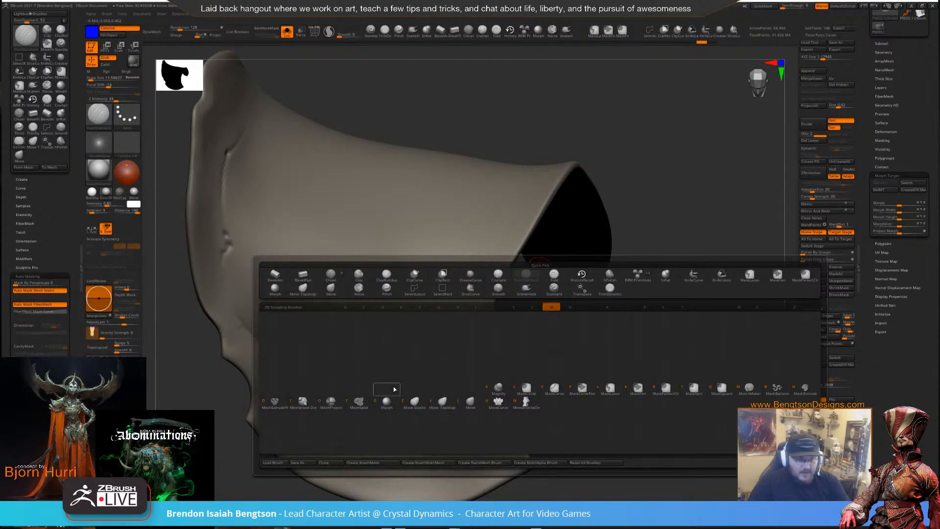
click(386, 404)
Restore the crease's upper tail toward the morph target with the Morph brush, undoing a stroke and adjusting the draw size
alt+drag(434, 64, 527, 166)
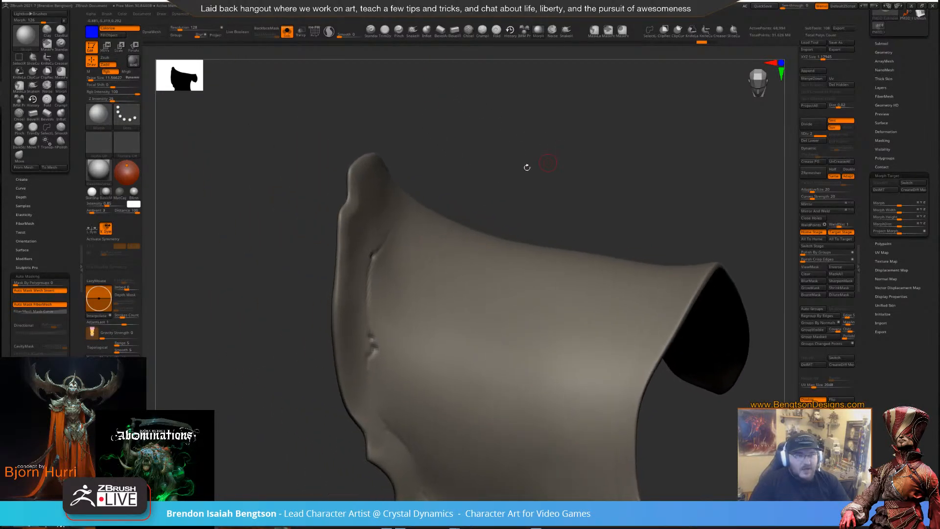
key(space)
drag(396, 211, 398, 214)
drag(466, 160, 504, 177)
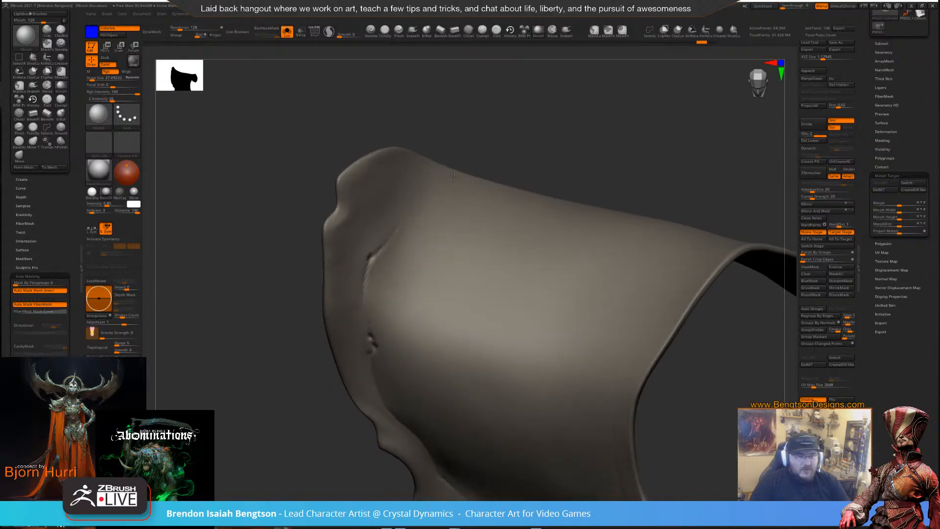
drag(399, 227, 401, 232)
key(ctrl+z)
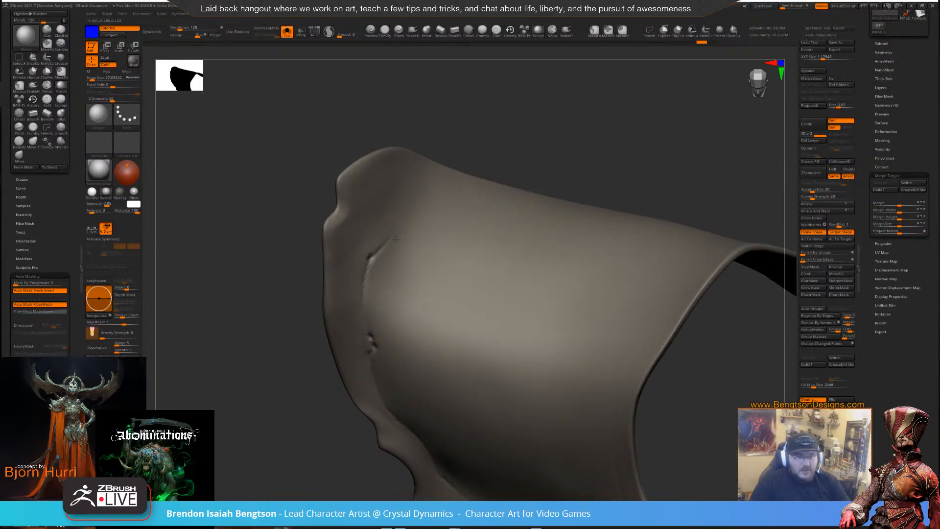
drag(548, 134, 445, 169)
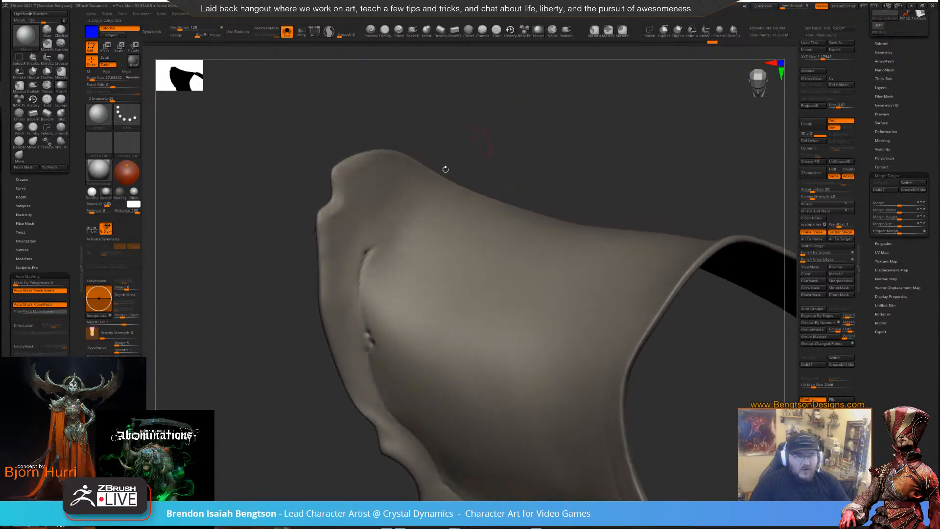
drag(484, 142, 400, 189)
key(space)
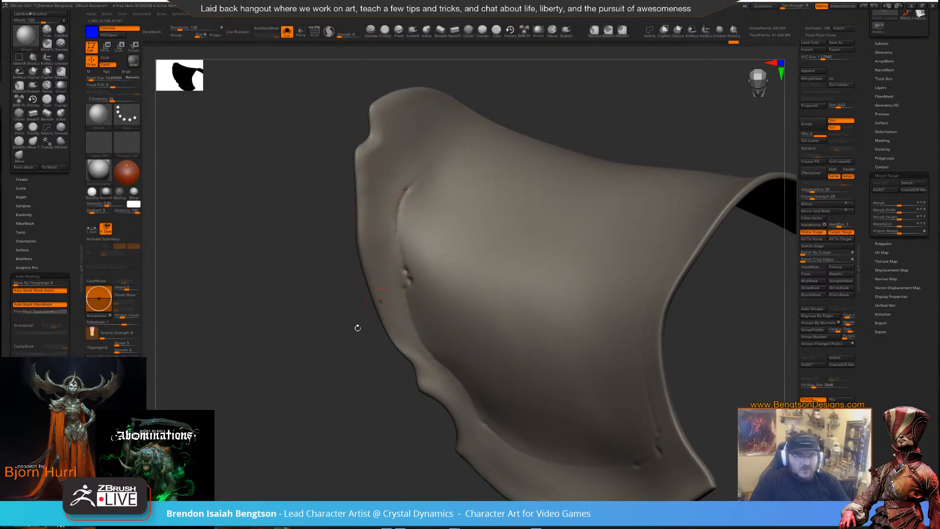
Clean stray marks from the side crease and the pointed lower corner with the Morph brush
drag(357, 327, 400, 284)
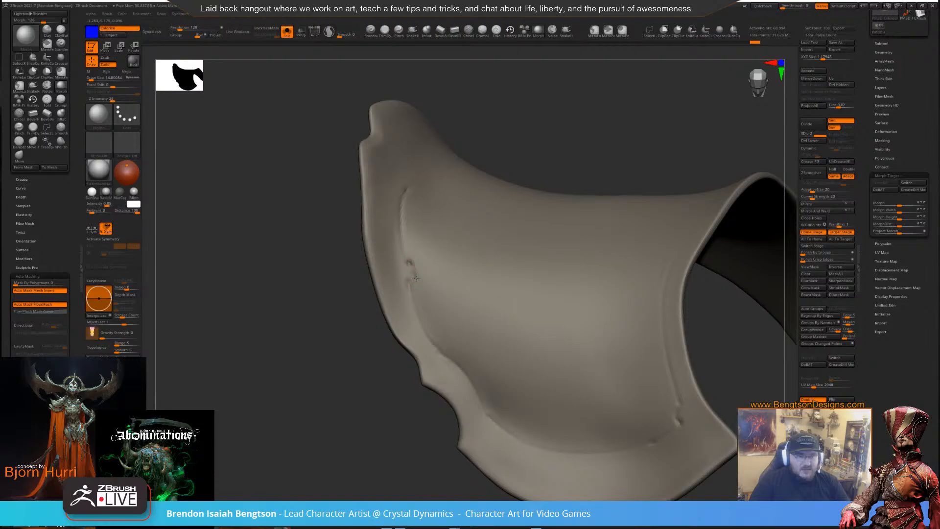
mouse_move(437, 249)
mouse_down()
mouse_move(560, 105)
mouse_move(608, 228)
mouse_move(548, 211)
mouse_move(518, 171)
mouse_up()
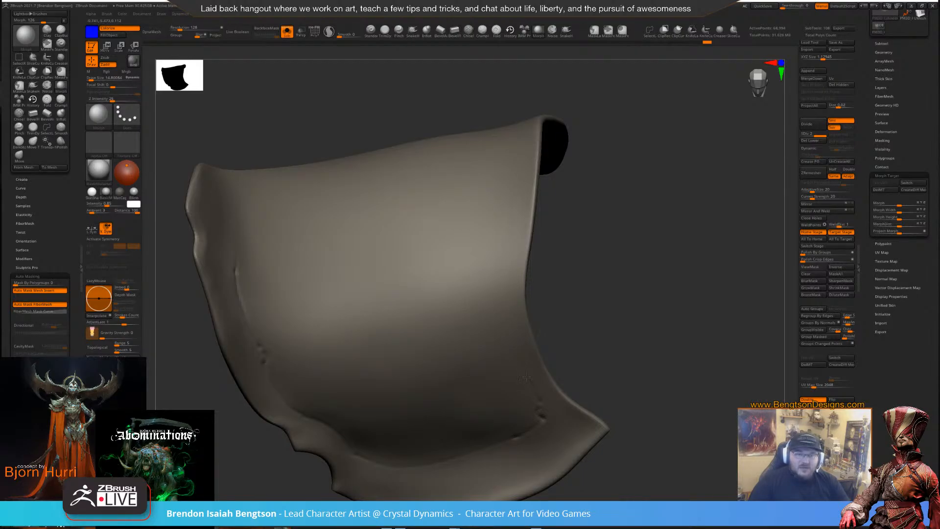
mouse_move(599, 312)
mouse_down()
mouse_move(671, 329)
mouse_move(700, 244)
mouse_move(693, 308)
mouse_move(726, 304)
mouse_up()
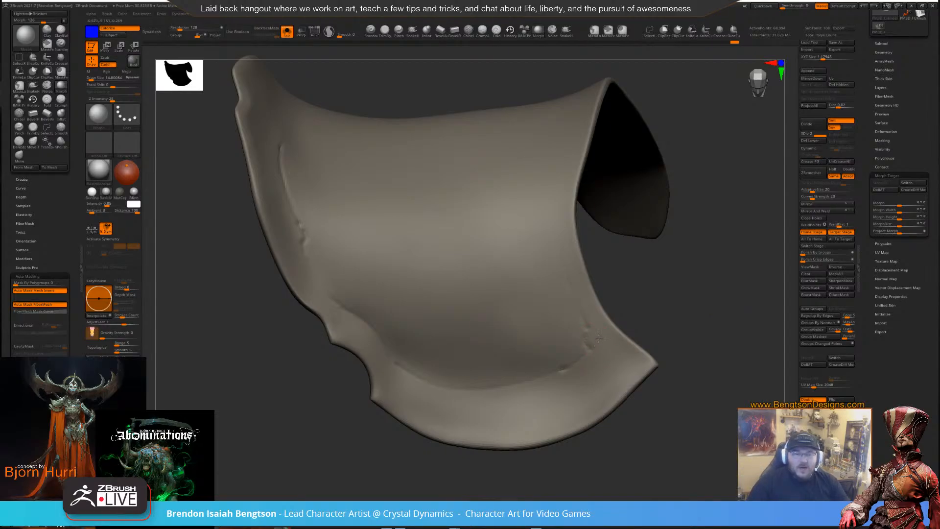
mouse_move(599, 343)
mouse_down()
mouse_move(656, 289)
mouse_move(678, 284)
mouse_up()
mouse_move(256, 338)
alt+mouse_down()
mouse_move(329, 362)
mouse_move(318, 350)
alt+mouse_up()
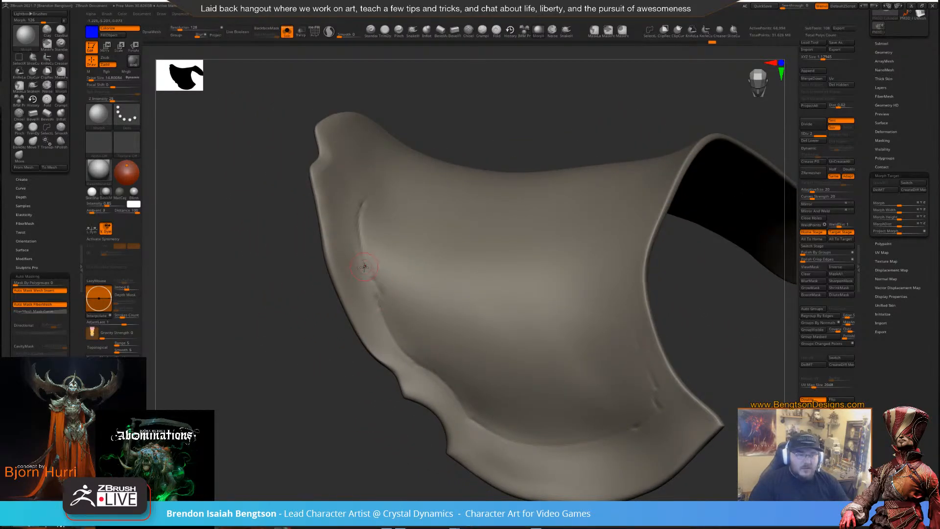
drag(376, 282, 373, 274)
mouse_move(368, 216)
mouse_down()
mouse_move(370, 236)
mouse_move(360, 211)
mouse_up()
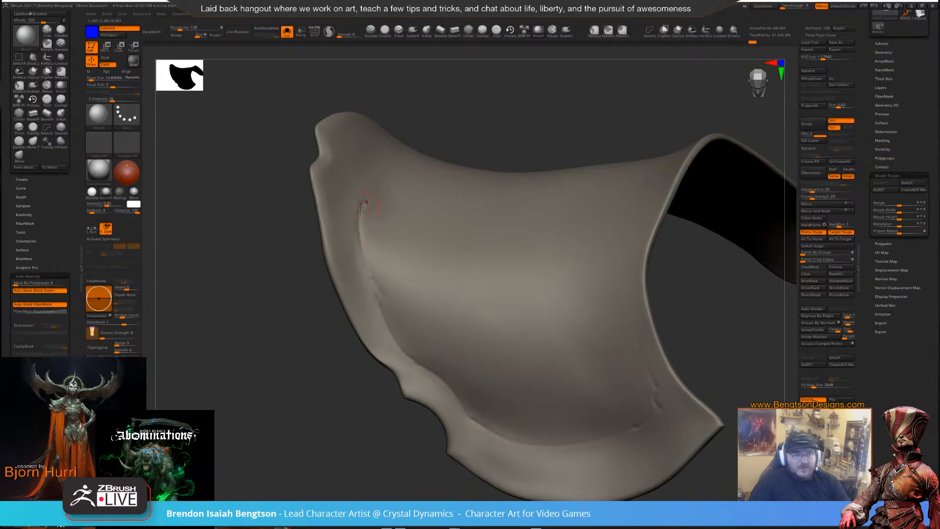
Return to Dam Standard and recarve the side crease down to the inner curve beside the scalloped notch
key(b)
key(d)
key(s)
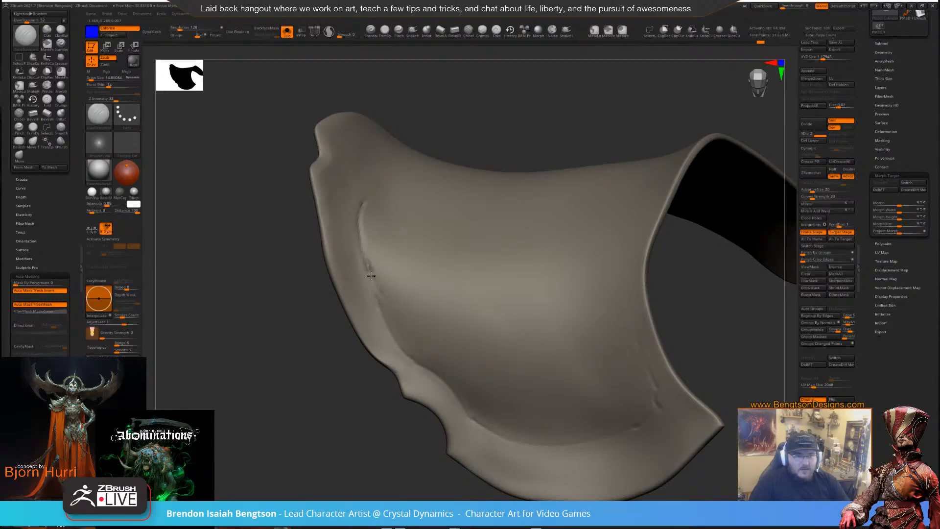
drag(380, 298, 383, 313)
drag(413, 359, 419, 367)
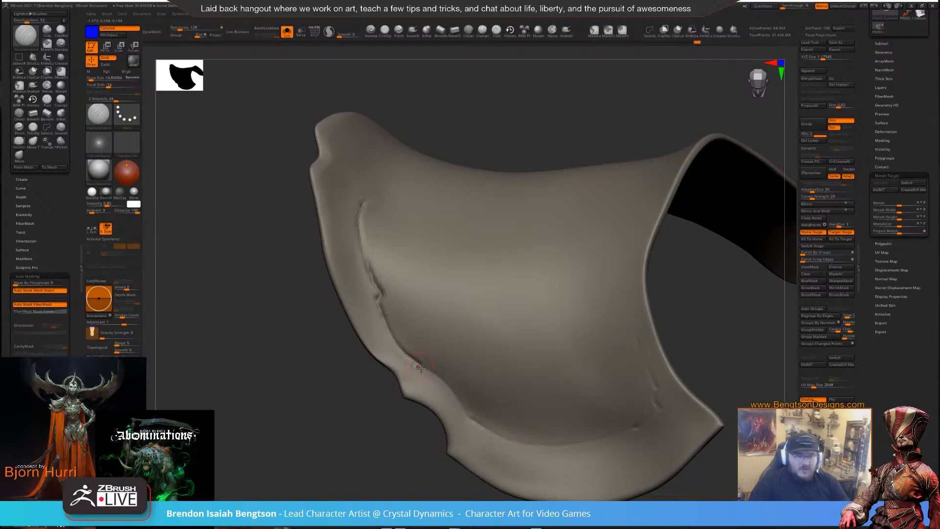
mouse_move(358, 451)
mouse_down()
mouse_move(296, 378)
mouse_move(281, 299)
mouse_move(308, 264)
mouse_up()
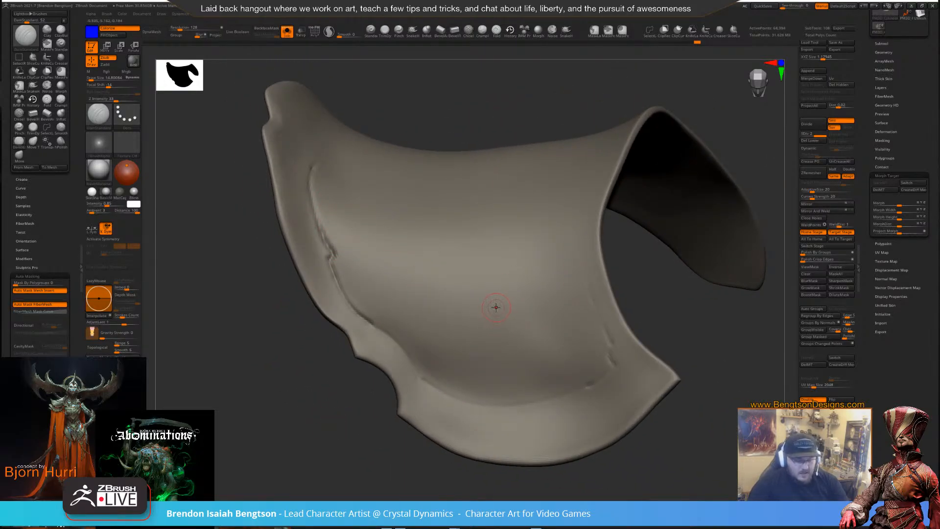
Switch to the Morph brush and thin the rough inner side of the recarved crease
key(b)
key(m)
key(o)
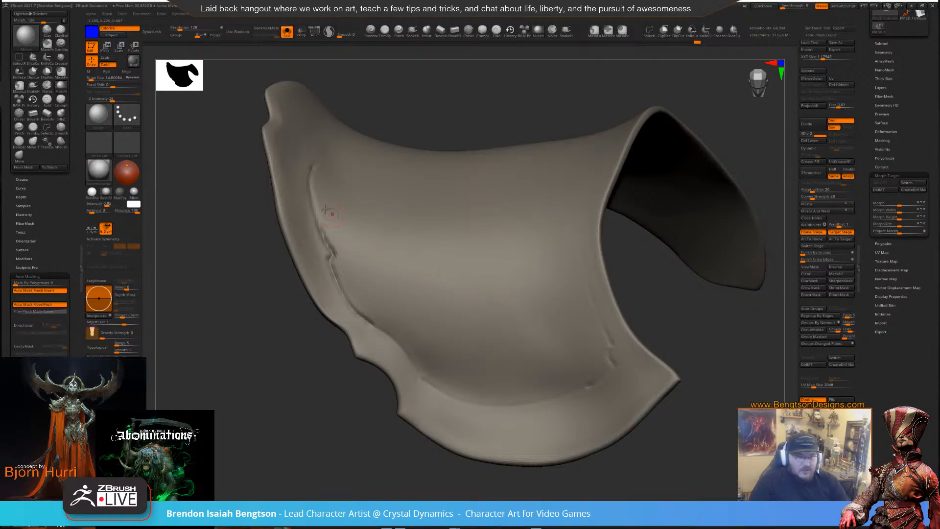
drag(325, 227, 351, 285)
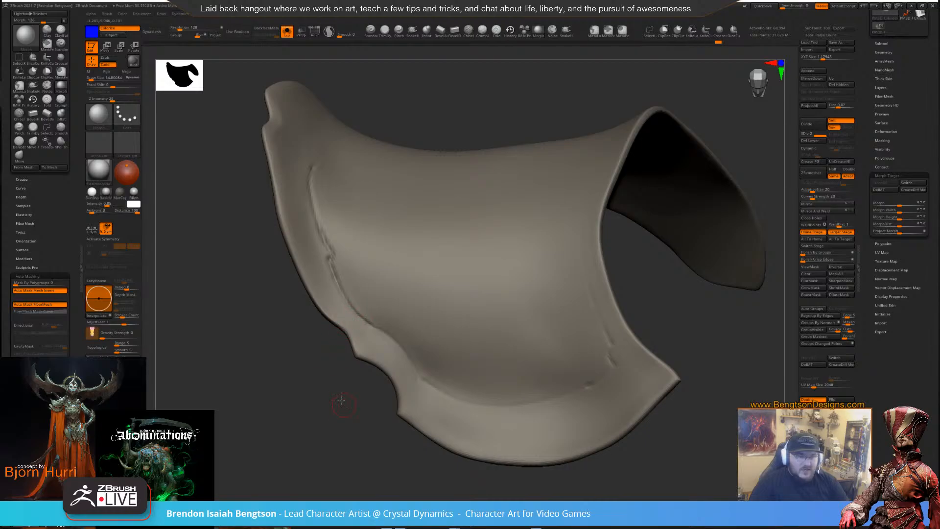
alt+drag(346, 398, 323, 362)
mouse_move(333, 367)
mouse_down()
mouse_move(317, 369)
mouse_move(330, 360)
mouse_up()
Use Dam Standard to carve the crease past the scalloped notches and along the lower border to the pointed corner
key(b)
key(d)
key(s)
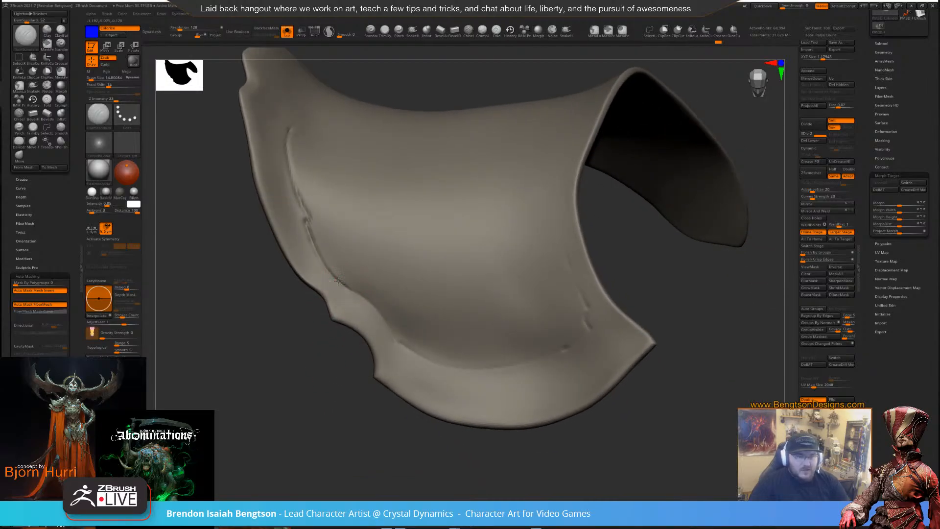
mouse_move(323, 266)
mouse_down()
mouse_move(389, 320)
mouse_move(399, 343)
mouse_move(462, 374)
mouse_move(514, 371)
mouse_move(595, 331)
mouse_up()
alt+drag(633, 288, 578, 251)
drag(578, 251, 631, 225)
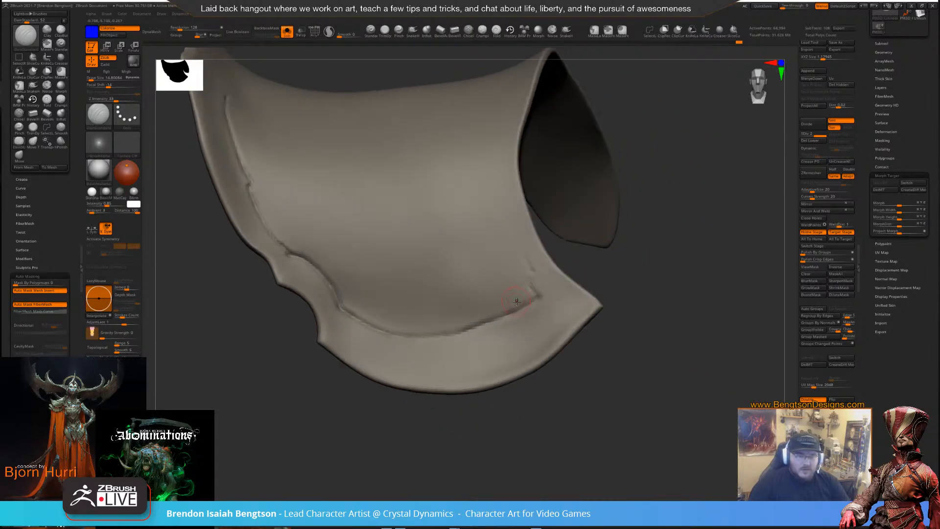
Select the Morph brush again and erase the lower border crease from the pointed corner back toward the scalloped notch
key(b)
key(z)
key(m)
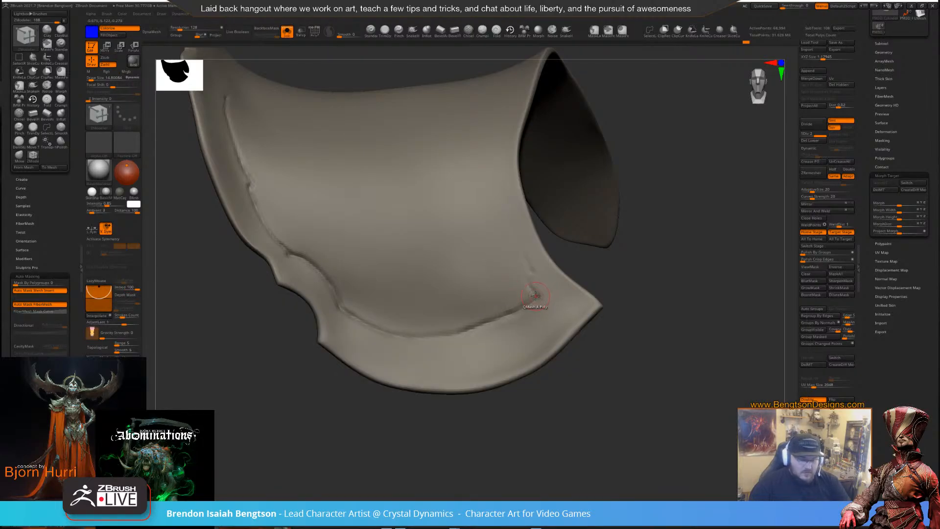
key(b)
key(m)
key(o)
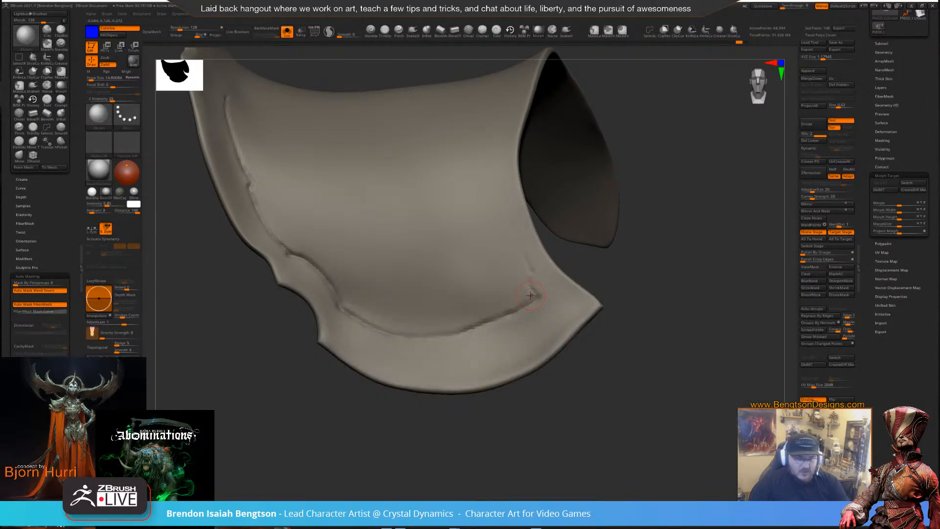
mouse_move(541, 289)
mouse_down()
mouse_move(518, 312)
mouse_move(528, 304)
mouse_up()
mouse_move(480, 325)
mouse_down()
mouse_move(423, 341)
mouse_move(493, 418)
mouse_move(465, 340)
mouse_up()
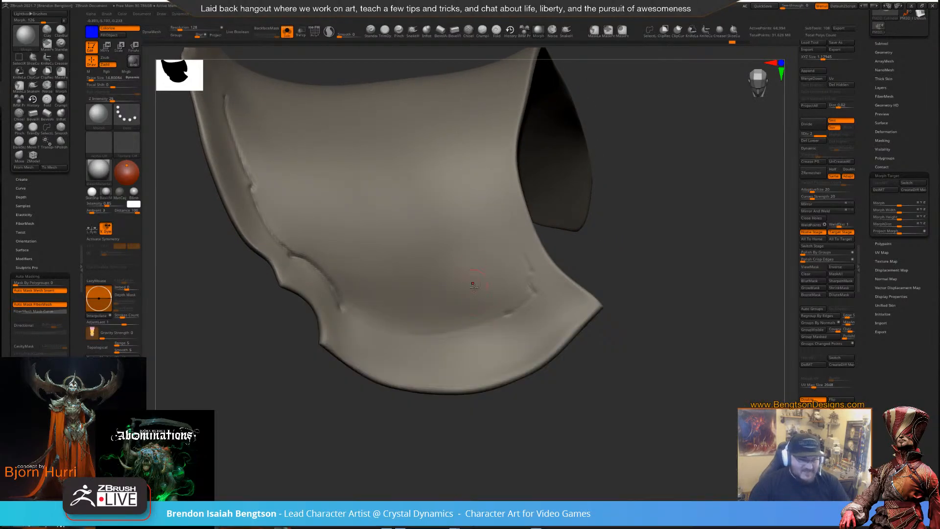
Use the Dam Standard brush to carve the crease along the plate's lower border, from the scalloped notch to the pointed corner
key(b)
key(s)
key(t)
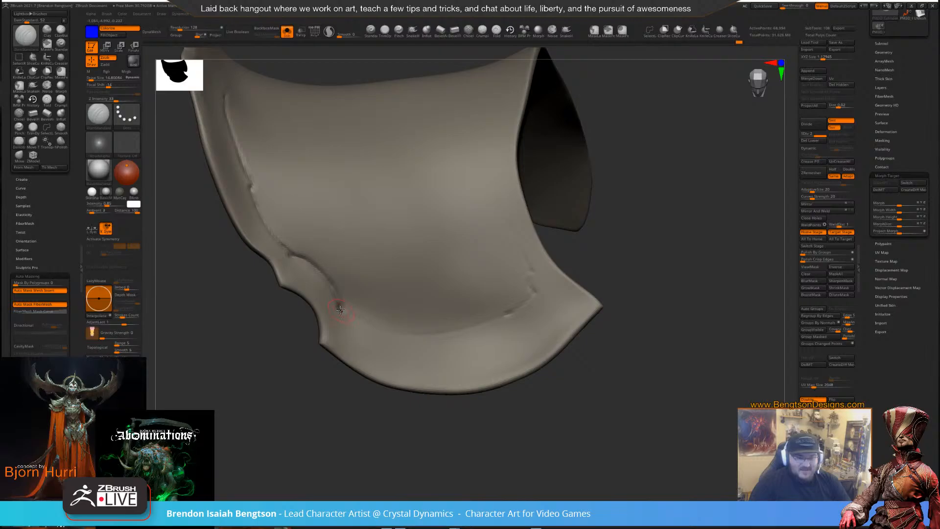
key(ctrl)
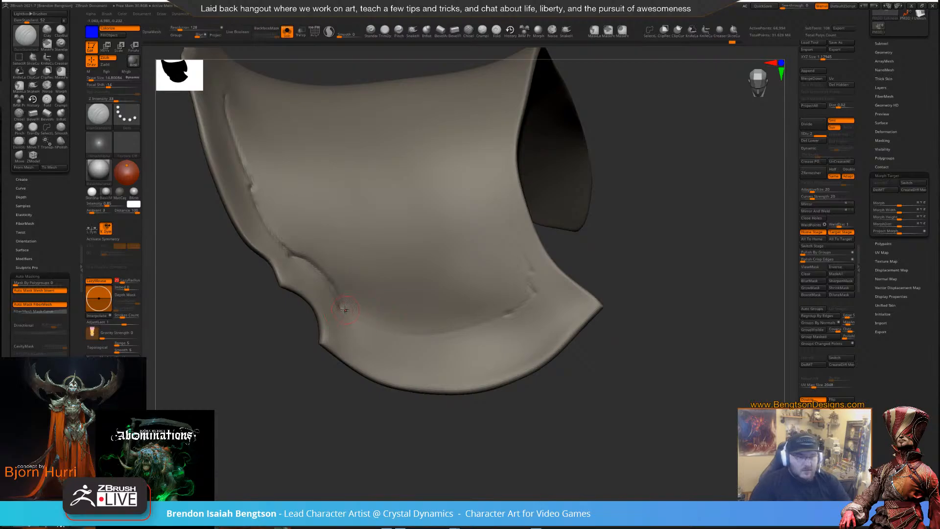
mouse_move(368, 326)
mouse_down()
mouse_move(447, 335)
mouse_move(497, 324)
mouse_move(557, 285)
mouse_up()
drag(645, 264, 421, 288)
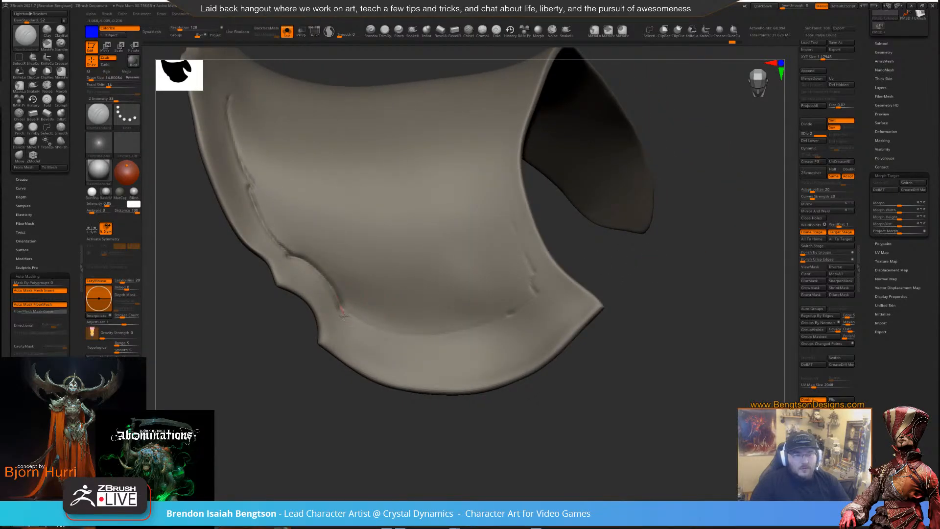
mouse_move(348, 325)
mouse_down()
mouse_move(399, 342)
mouse_move(452, 341)
mouse_move(525, 307)
mouse_move(549, 273)
mouse_up()
Carve a crease alongside the plate's opening edge, from the pointed corner up to the upper edge
alt+drag(688, 351, 669, 219)
mouse_move(673, 298)
mouse_down()
mouse_move(632, 309)
mouse_move(647, 321)
mouse_move(678, 398)
mouse_up()
alt+drag(679, 276, 684, 304)
drag(666, 306, 686, 324)
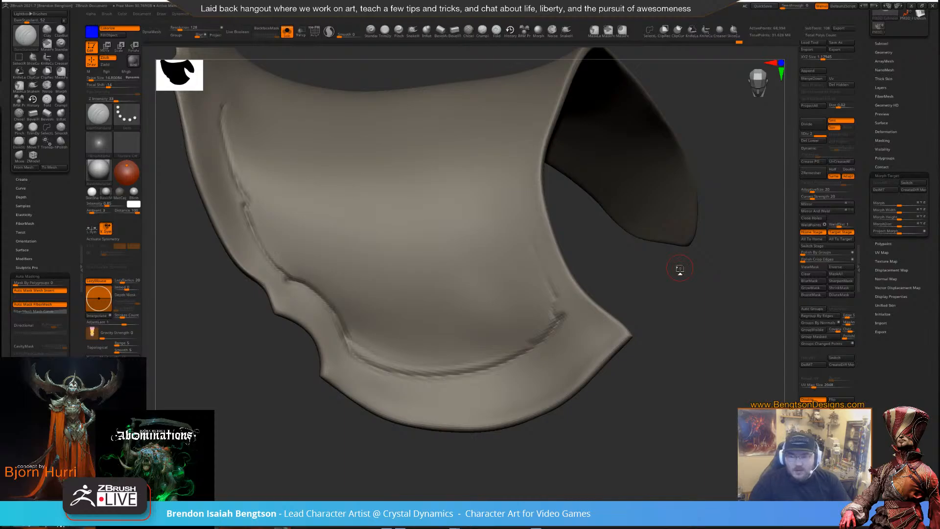
mouse_move(681, 307)
mouse_down()
mouse_move(588, 317)
mouse_move(554, 306)
mouse_move(553, 292)
mouse_move(566, 292)
mouse_up()
mouse_move(658, 321)
alt+mouse_down()
mouse_move(627, 387)
mouse_move(615, 390)
alt+mouse_up()
mouse_move(518, 407)
mouse_down()
mouse_move(484, 282)
mouse_move(488, 226)
mouse_move(515, 162)
mouse_up()
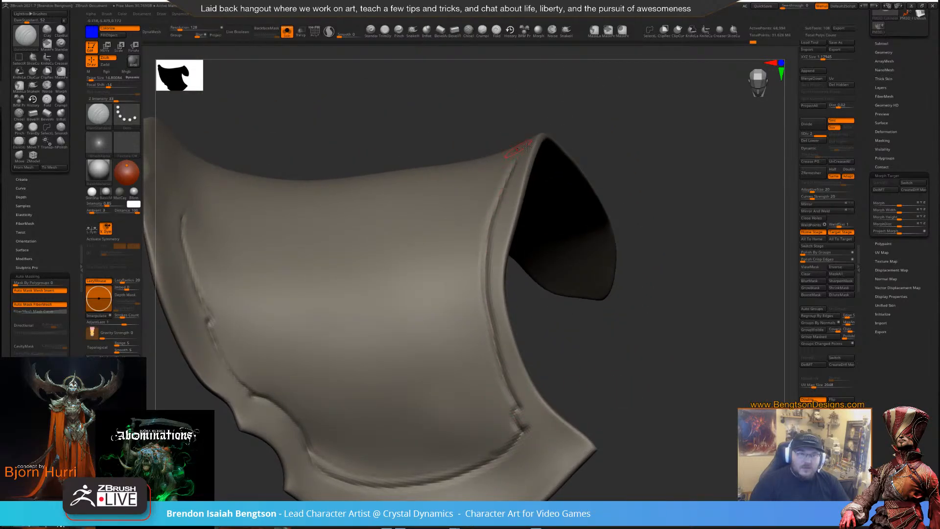
Show the whole character and examine the creased shoulder plate together with the surrounding armor
alt+drag(650, 336, 647, 208)
shift+drag(646, 201, 648, 196)
alt+drag(644, 345, 640, 214)
key(alt+s)
drag(315, 402, 299, 410)
alt+drag(304, 248, 300, 294)
drag(304, 362, 309, 388)
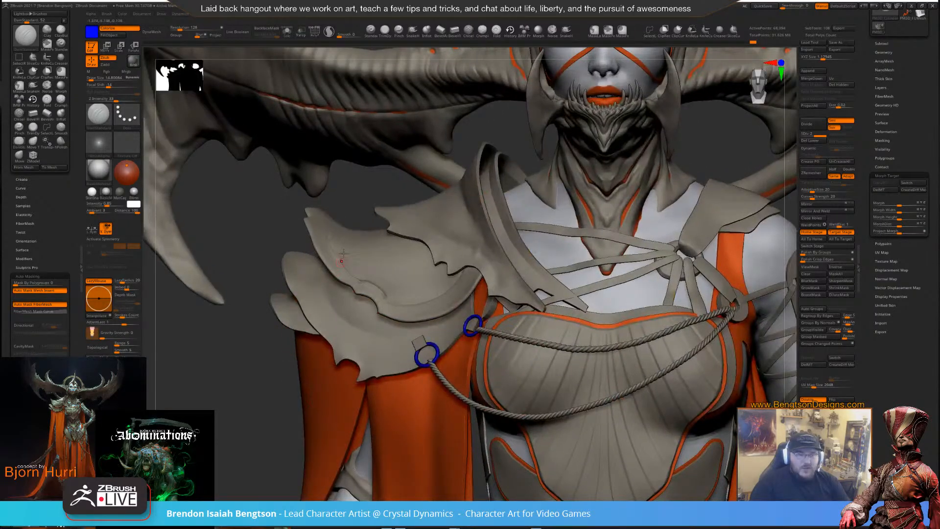
right_drag(344, 253, 364, 325)
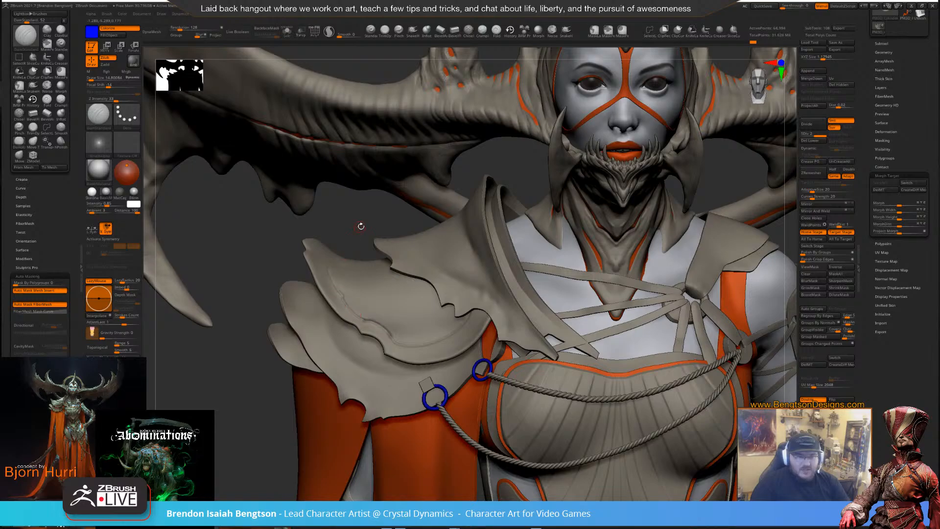
right_drag(361, 227, 342, 219)
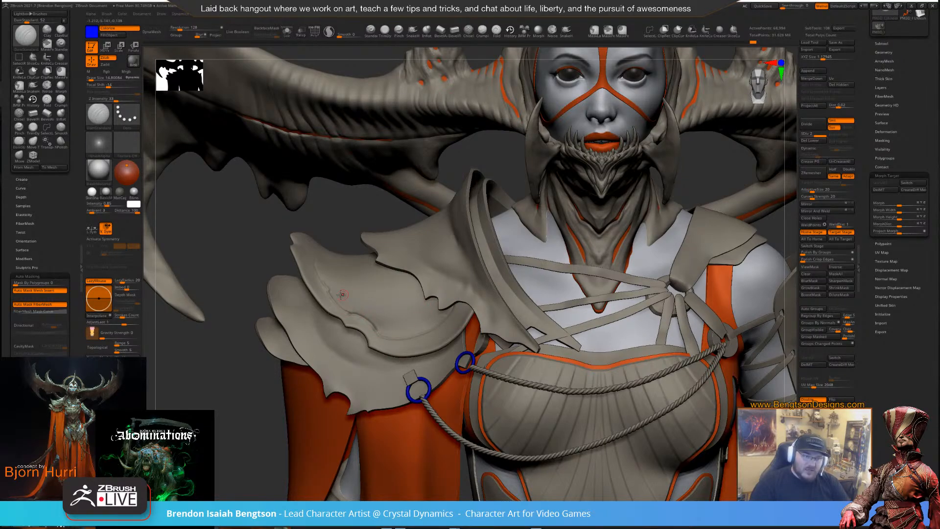
drag(352, 248, 326, 273)
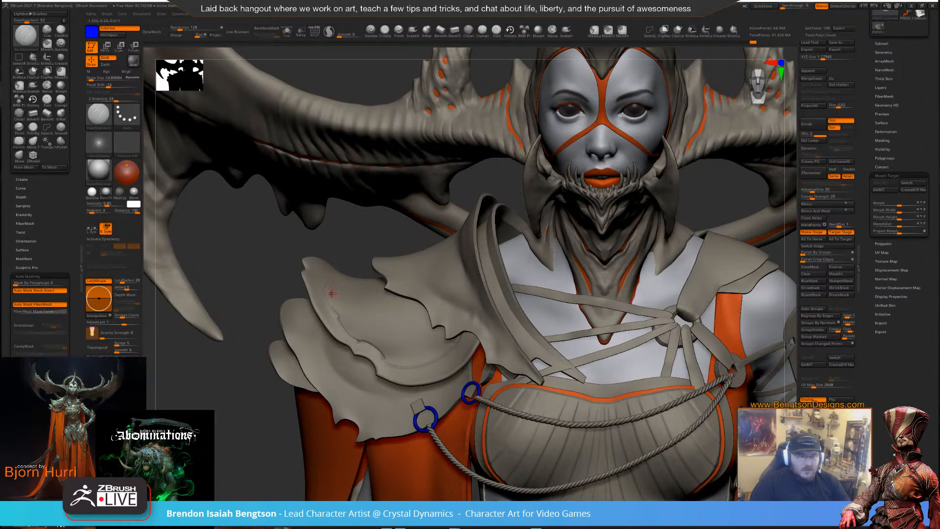
drag(356, 258, 361, 197)
Isolate the shoulder plate and carve the crease across its tip, following the notched outer edge
key(alt+s)
drag(451, 194, 503, 161)
drag(517, 199, 445, 179)
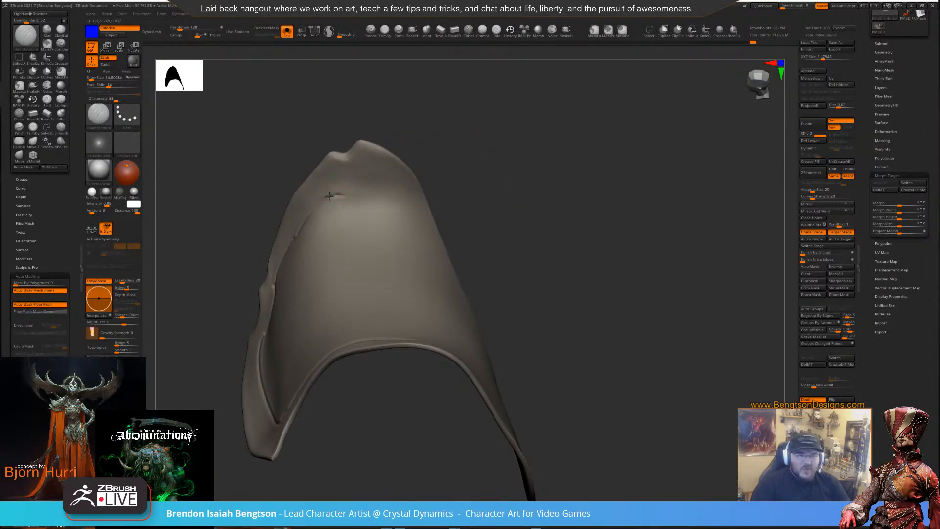
drag(352, 194, 363, 198)
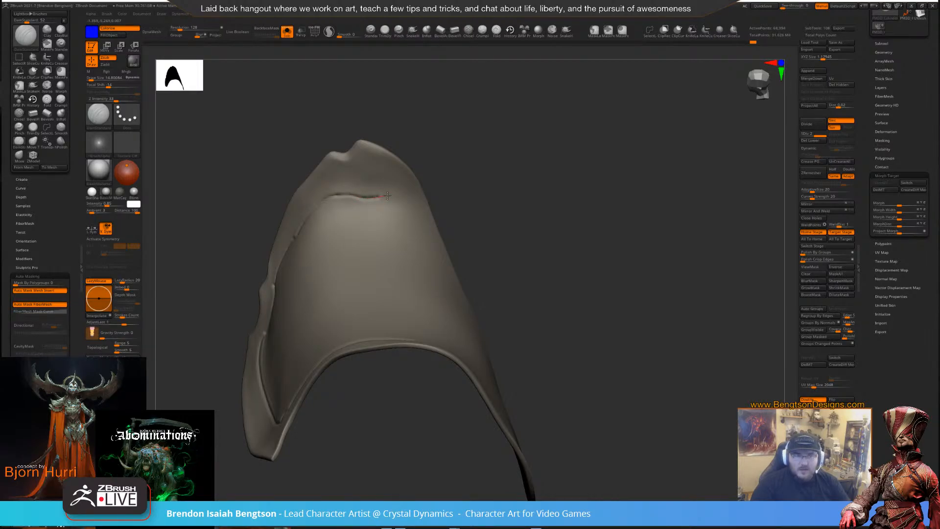
drag(394, 191, 406, 191)
mouse_move(522, 244)
mouse_down()
mouse_move(623, 206)
mouse_move(592, 231)
mouse_move(621, 152)
mouse_move(636, 175)
mouse_move(619, 157)
mouse_up()
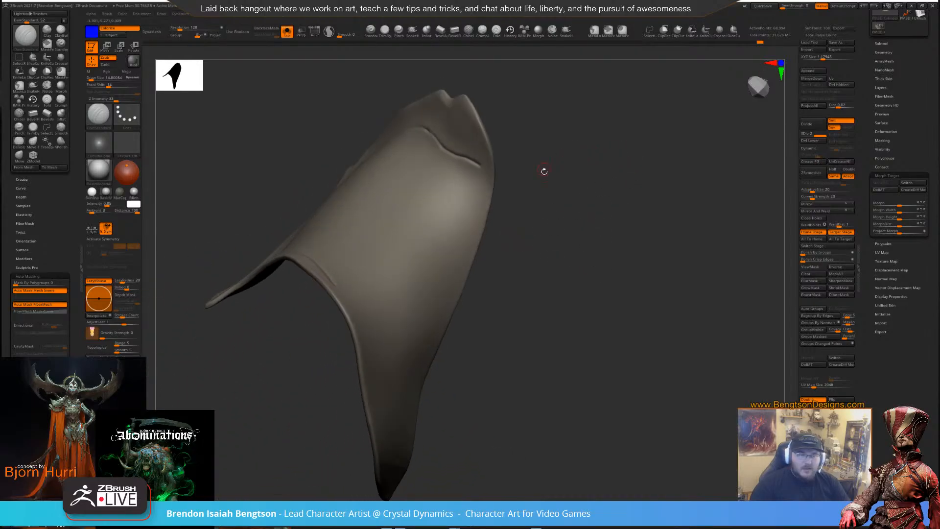
Use the Morph brush to erase the far end of the crease across the tip
key(b)
key(s)
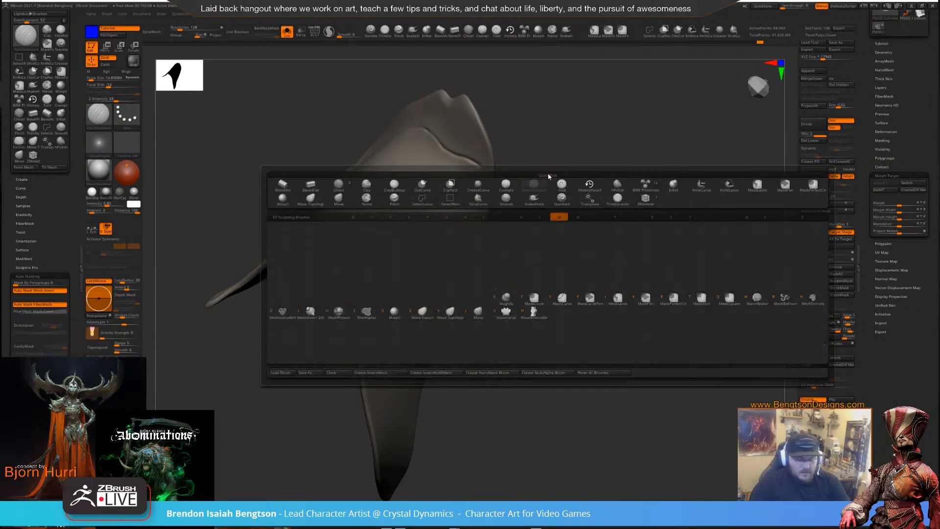
key(t)
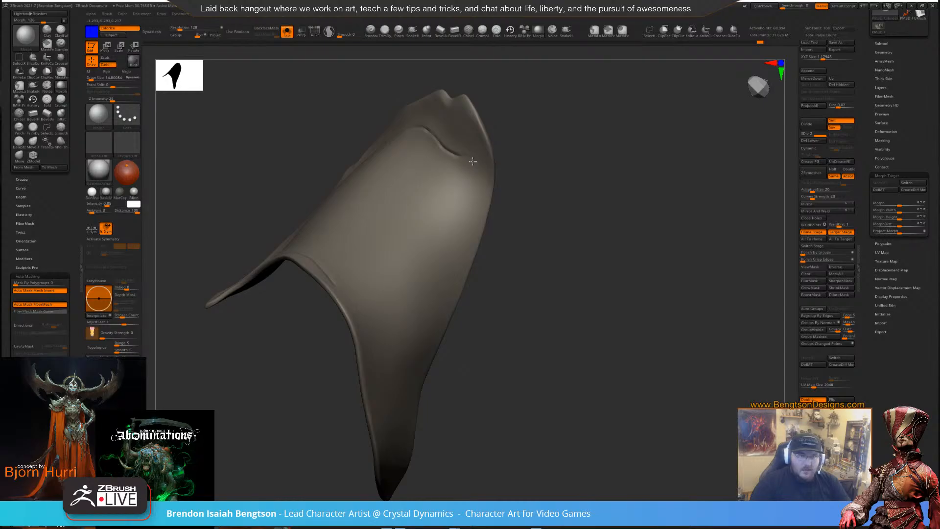
drag(571, 161, 584, 165)
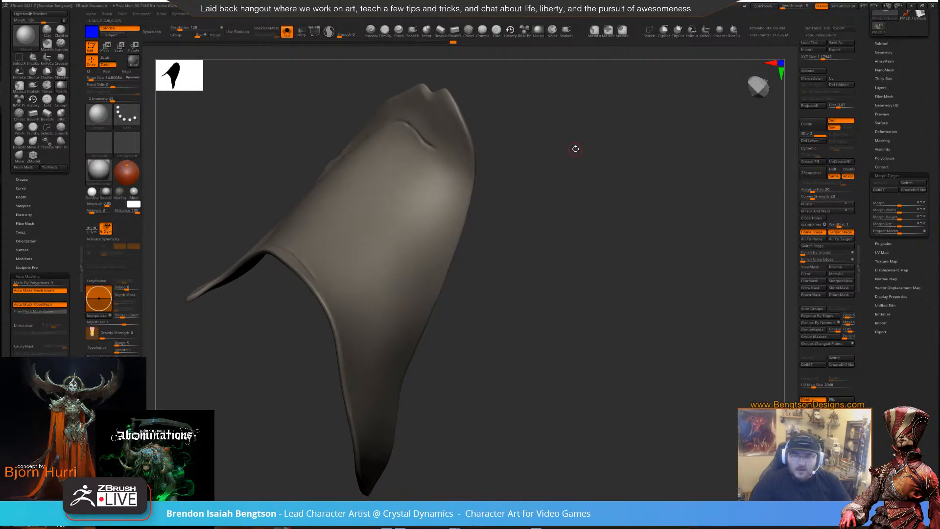
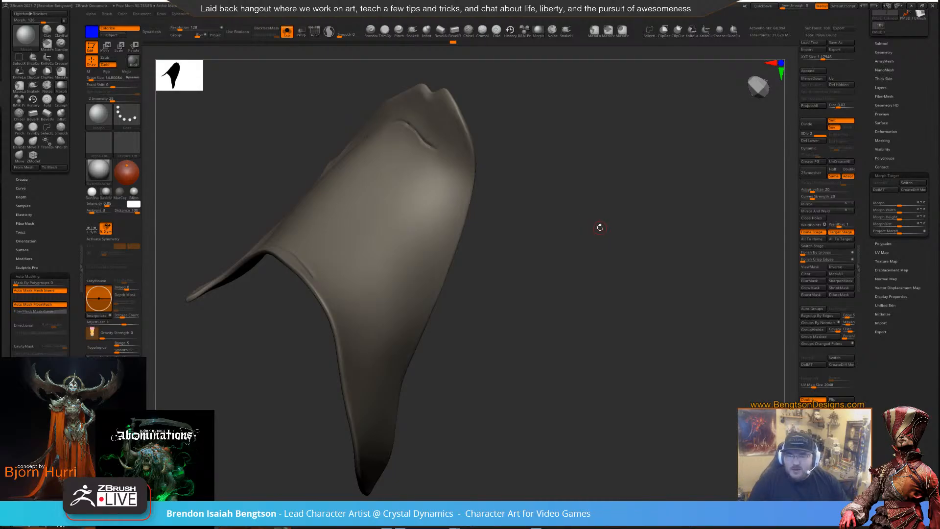
Return to Dam Standard and carve the tip crease onward around the outer edge, ending in a small notch
drag(600, 227, 595, 229)
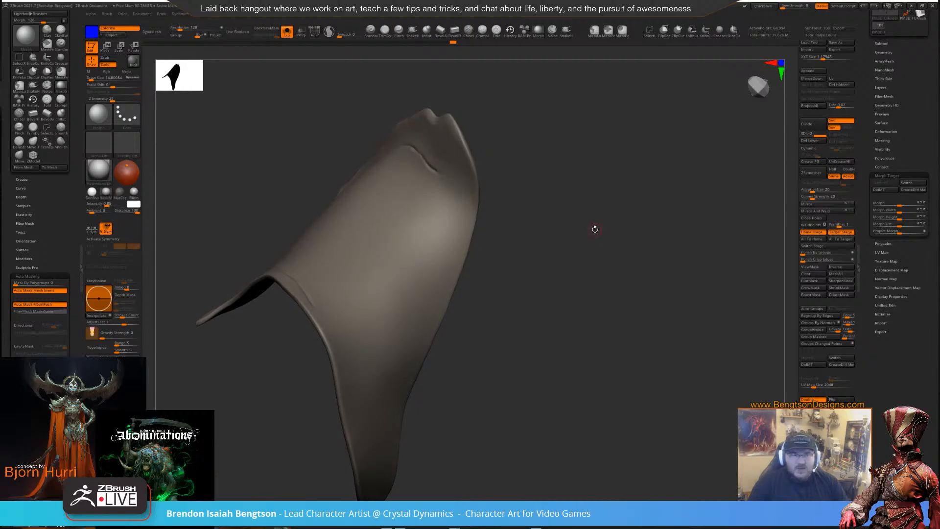
key(b)
key(d)
key(s)
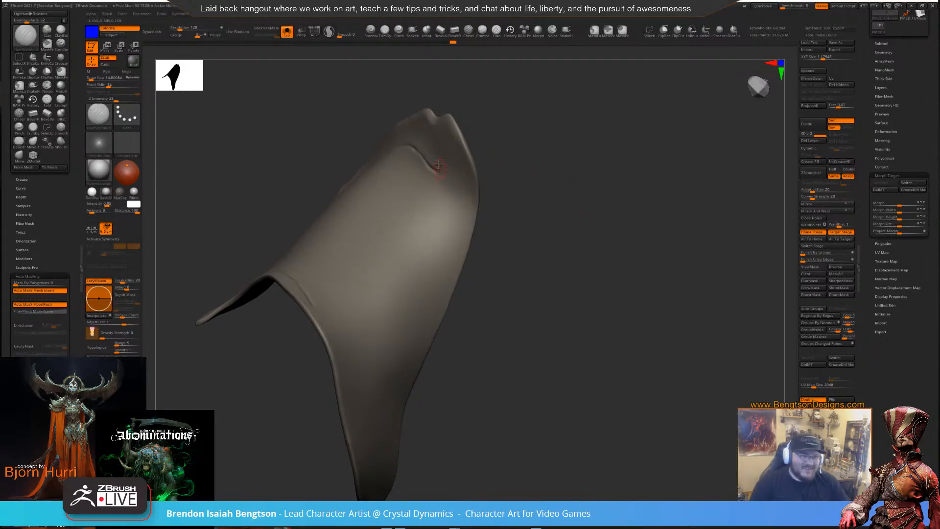
key(c)
click(292, 309)
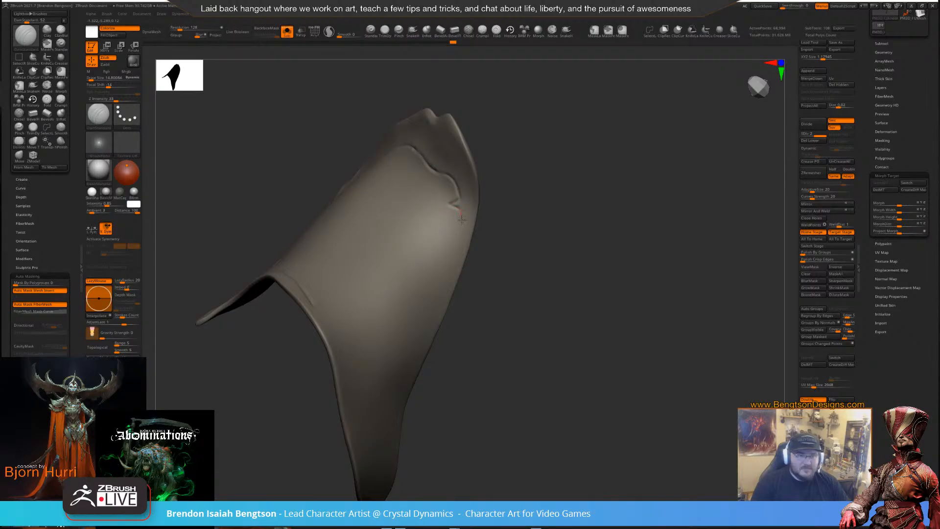
drag(461, 220, 462, 222)
Carve the crease from the small notch down the plate's far side, bending toward the lower point
mouse_move(508, 254)
mouse_down()
mouse_move(539, 213)
mouse_move(533, 200)
mouse_up()
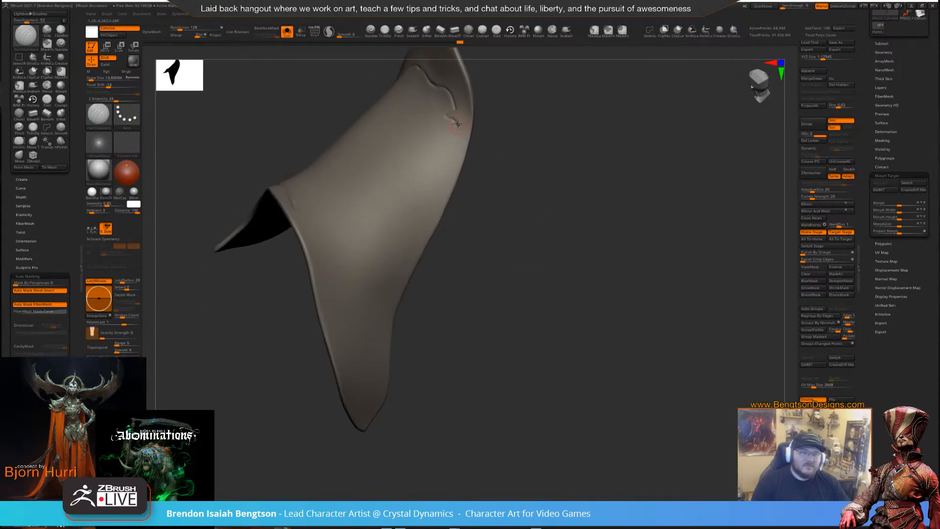
mouse_move(451, 156)
mouse_down()
mouse_move(436, 193)
mouse_move(397, 236)
mouse_up()
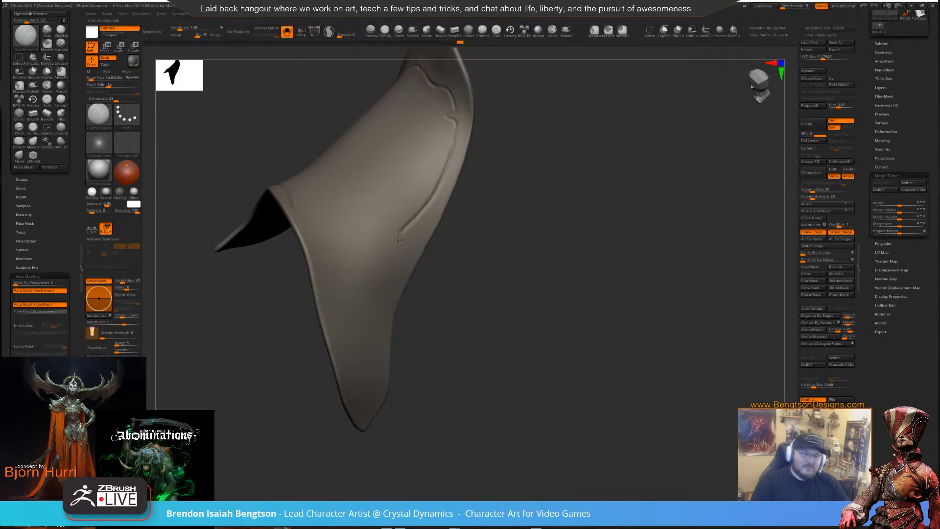
drag(391, 252, 374, 262)
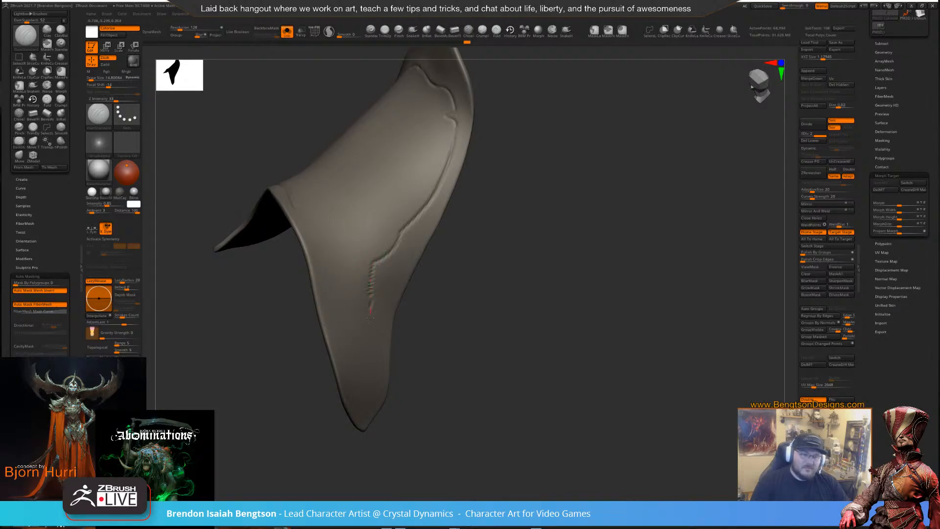
Carve the crease down the front side to join the tip section with the existing side crease, and clean the join
mouse_move(514, 363)
mouse_down()
mouse_move(524, 359)
mouse_move(512, 227)
mouse_move(537, 254)
mouse_move(568, 253)
mouse_move(515, 220)
mouse_move(602, 206)
mouse_move(541, 229)
mouse_move(612, 192)
mouse_move(547, 228)
mouse_up()
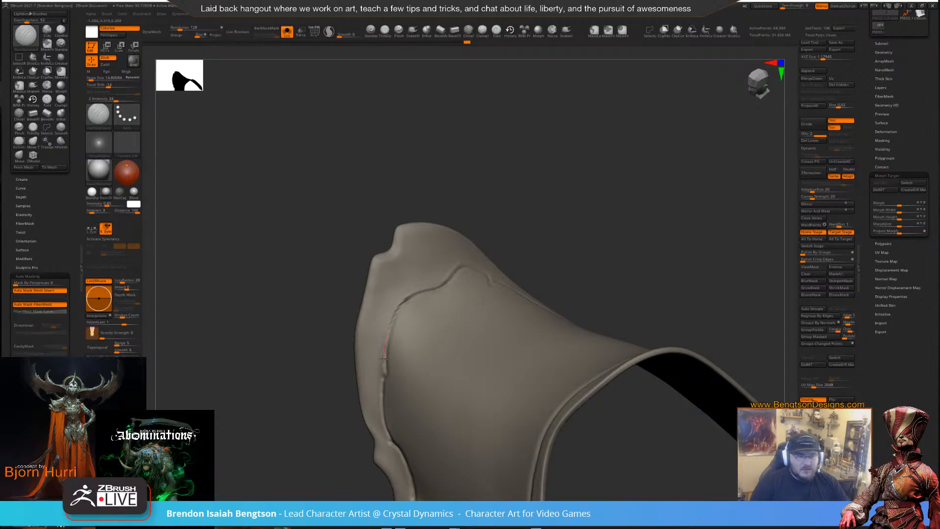
drag(383, 376, 381, 381)
mouse_move(331, 463)
alt+mouse_down()
mouse_move(326, 373)
mouse_move(353, 437)
mouse_move(336, 452)
mouse_move(321, 406)
mouse_move(341, 397)
mouse_move(321, 433)
mouse_move(324, 421)
alt+mouse_up()
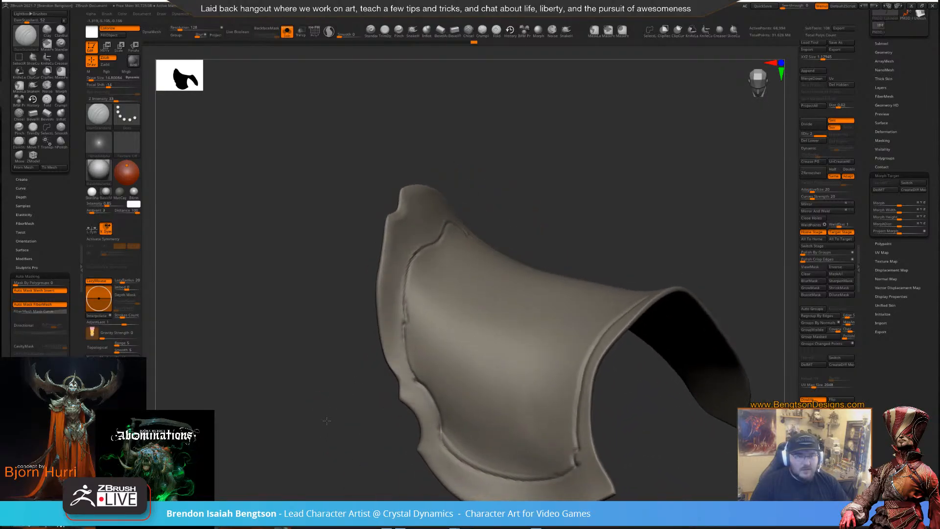
drag(587, 186, 459, 144)
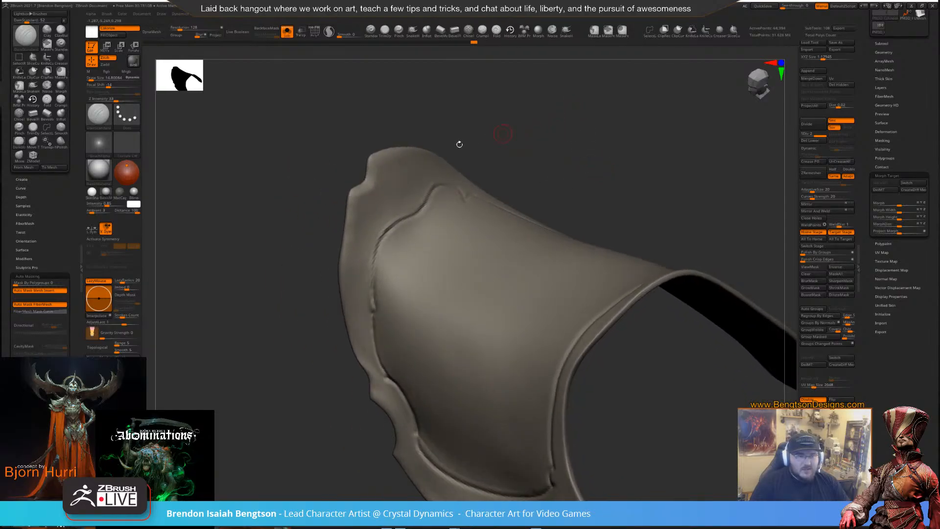
drag(524, 144, 400, 226)
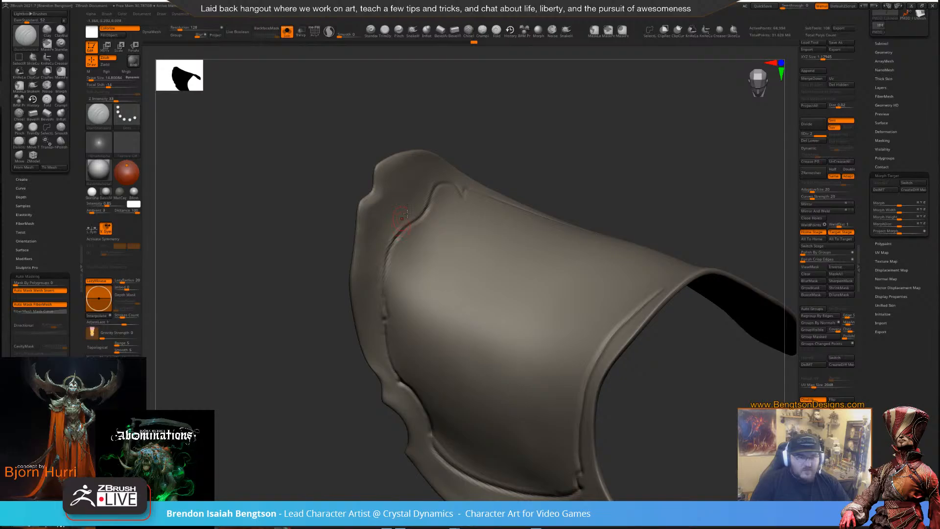
mouse_move(538, 146)
mouse_down()
mouse_move(521, 147)
mouse_move(542, 108)
mouse_move(545, 141)
mouse_move(577, 131)
mouse_move(539, 111)
mouse_move(531, 143)
mouse_move(547, 145)
mouse_up()
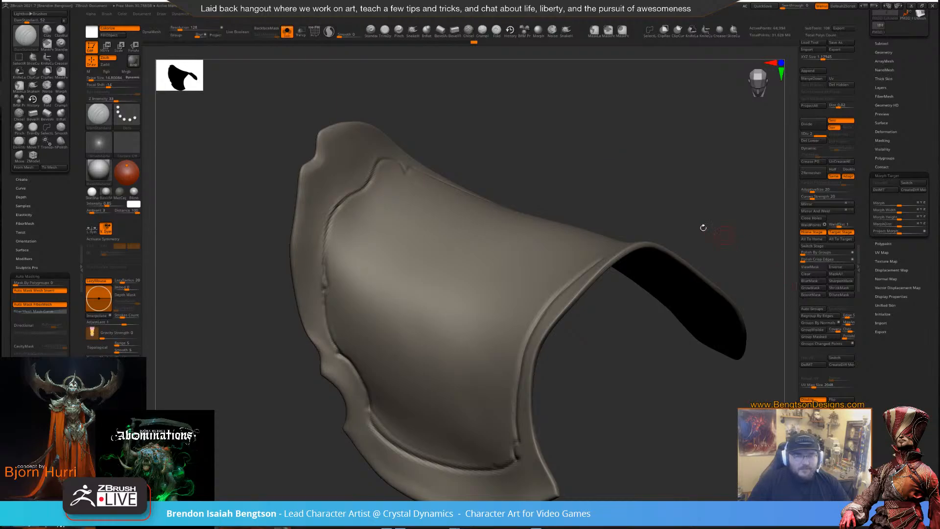
Switch the shoulder plate to its stored morph target to bring back the uncreased surface, and check it from several sides
drag(703, 228, 705, 184)
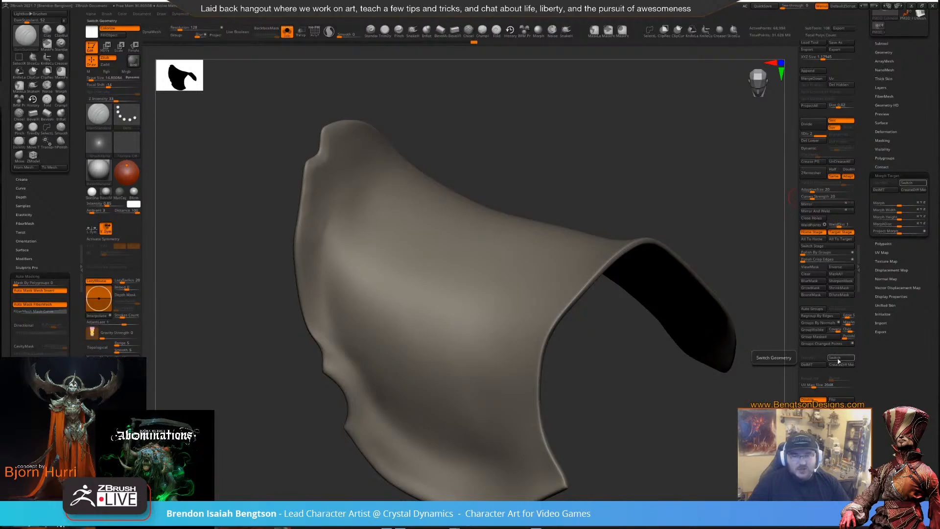
drag(585, 198, 659, 199)
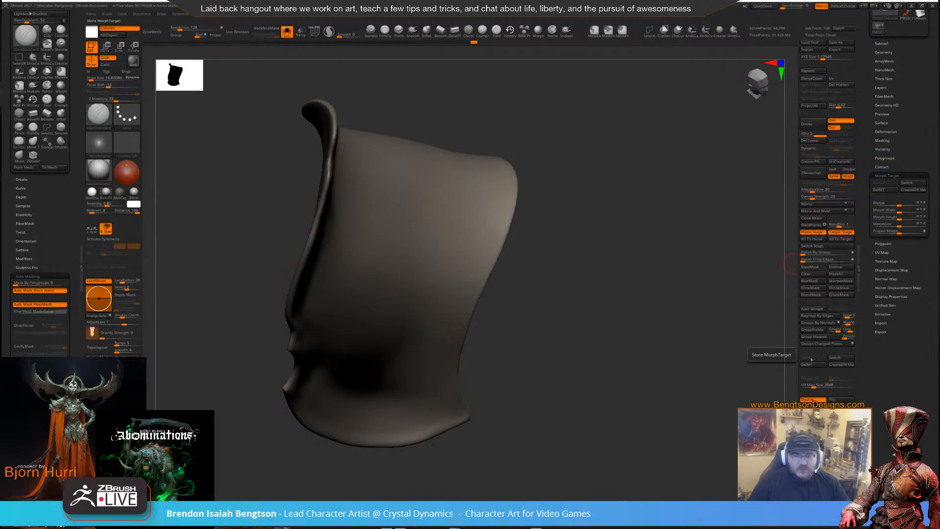
drag(682, 361, 552, 333)
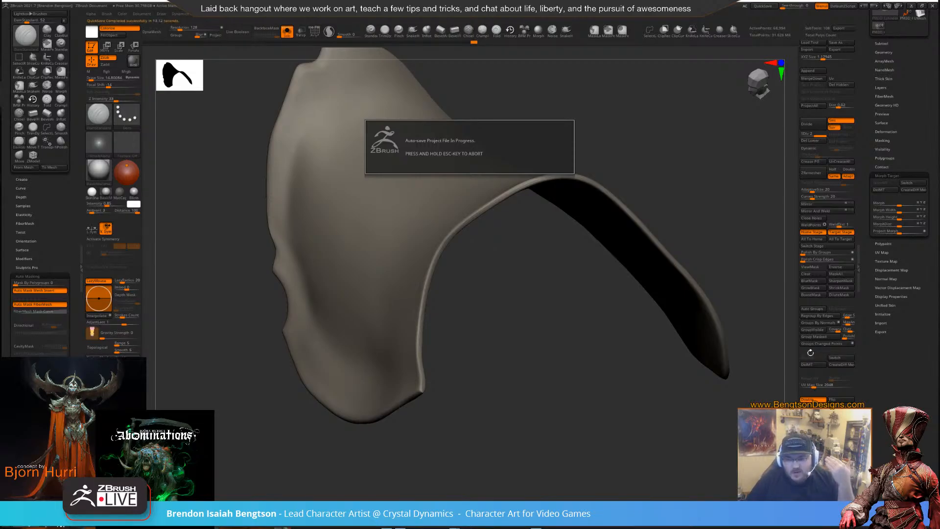
Enlarge the brush's draw size and subdivide the shoulder plate's mesh by one level
mouse_move(573, 374)
mouse_down()
mouse_move(566, 357)
mouse_move(590, 397)
mouse_move(583, 389)
mouse_move(419, 404)
mouse_move(456, 332)
mouse_up()
right_click(455, 333)
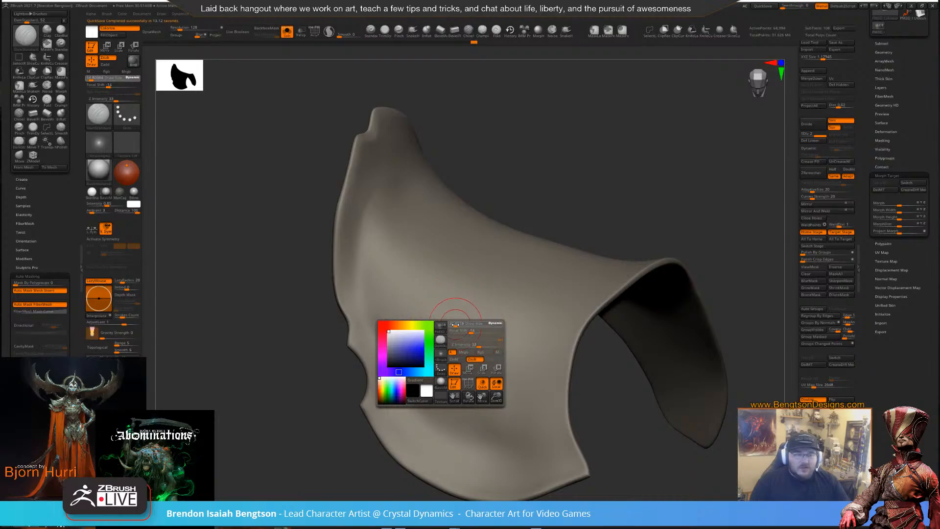
drag(449, 118, 517, 121)
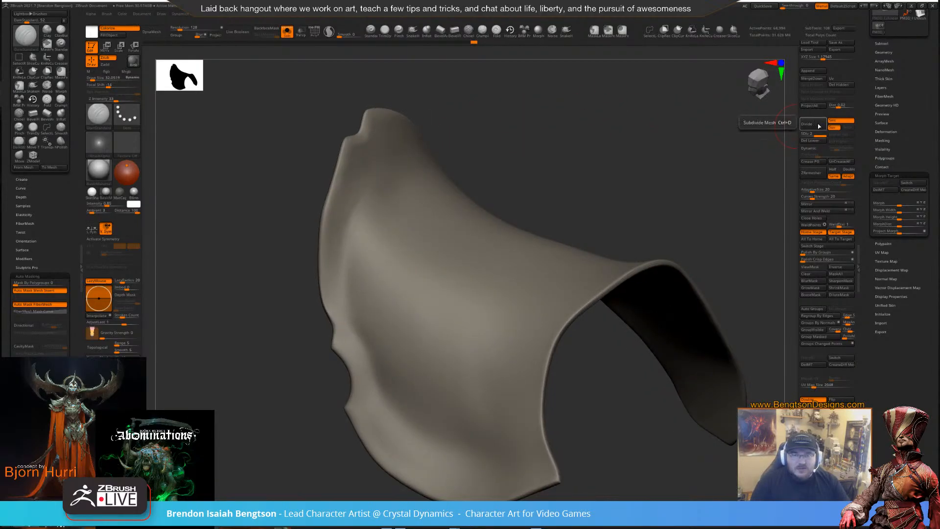
click(796, 126)
mouse_move(422, 187)
ctrl+mouse_down()
mouse_move(414, 342)
mouse_move(506, 313)
ctrl+mouse_up()
ctrl+click(591, 120)
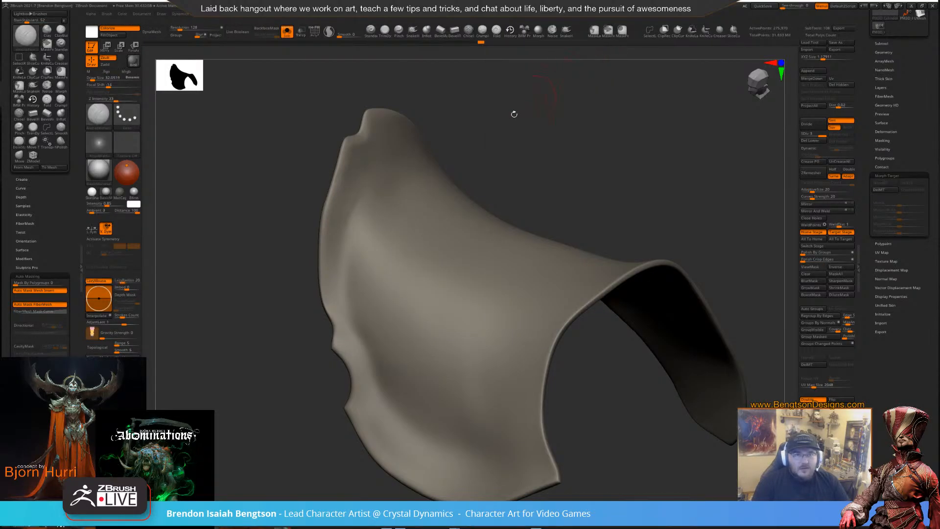
Reduce the brush's draw size and mask a narrow band inside the shoulder plate's scalloped border, from the upper tip past the notches
key(space)
drag(410, 167, 408, 167)
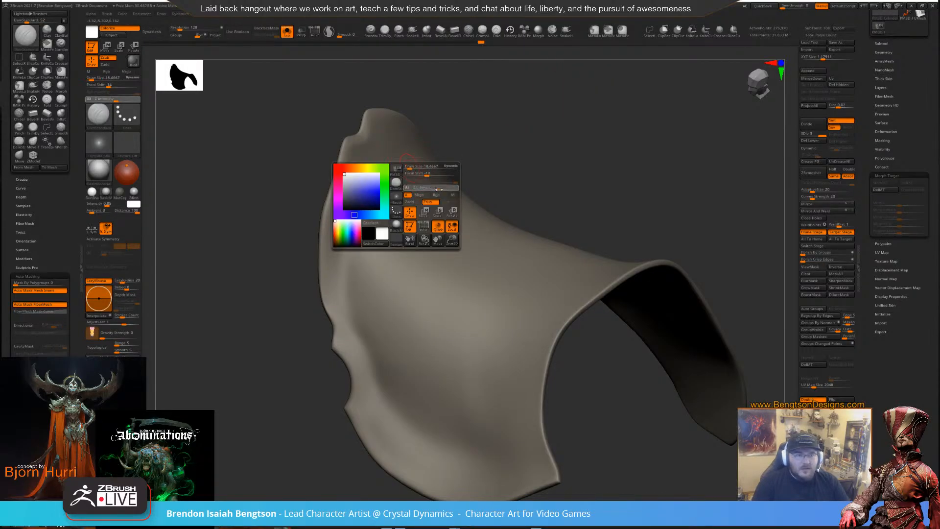
key(ctrl+space)
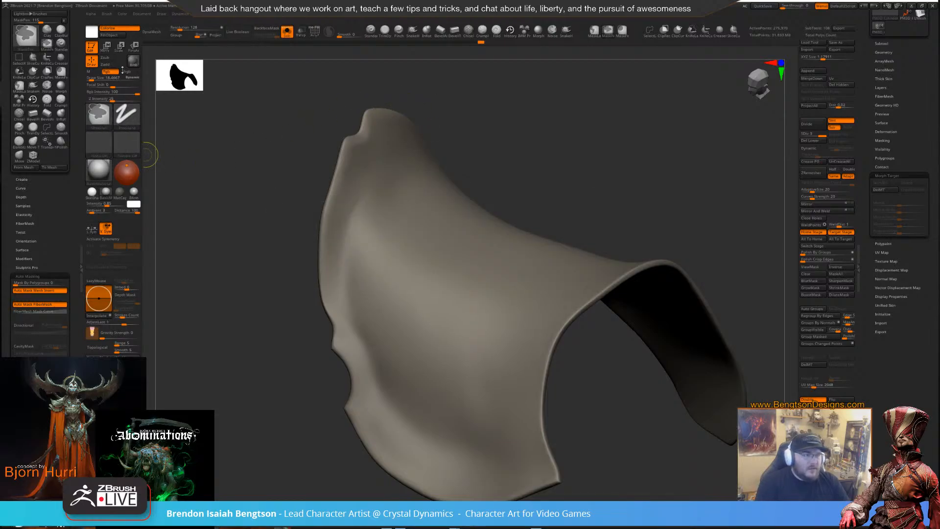
mouse_move(124, 93)
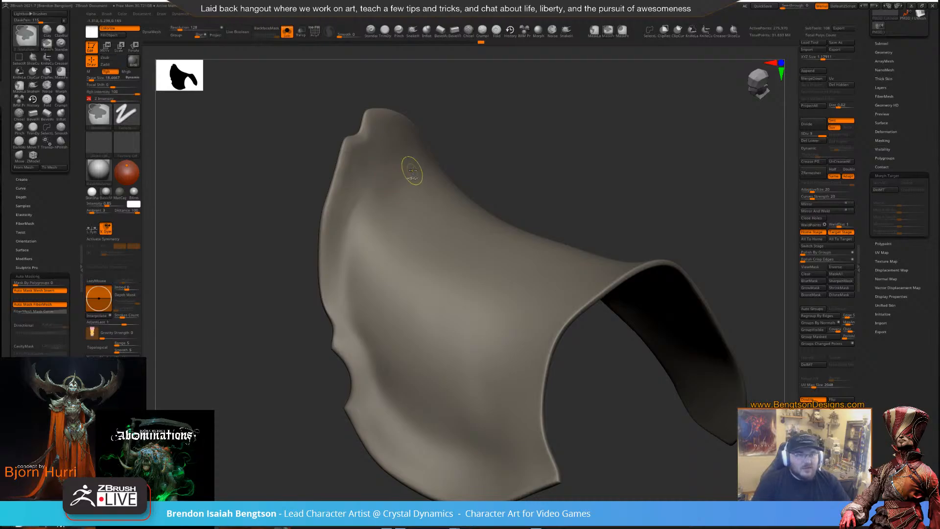
mouse_move(420, 181)
ctrl+mouse_down()
mouse_move(377, 192)
mouse_move(352, 264)
mouse_move(358, 318)
mouse_move(385, 396)
ctrl+mouse_up()
mouse_move(593, 210)
mouse_down()
mouse_move(527, 111)
mouse_move(571, 102)
mouse_move(561, 96)
mouse_up()
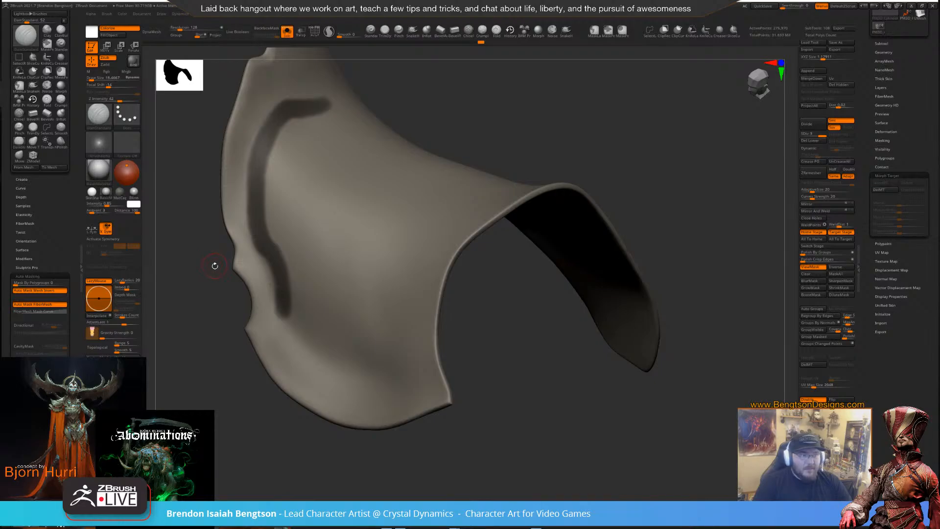
drag(215, 266, 213, 275)
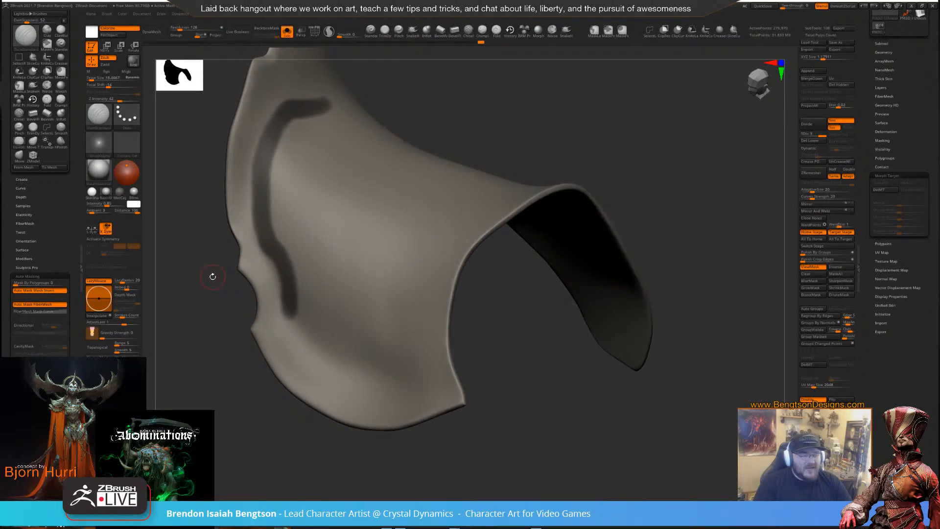
drag(202, 292, 215, 300)
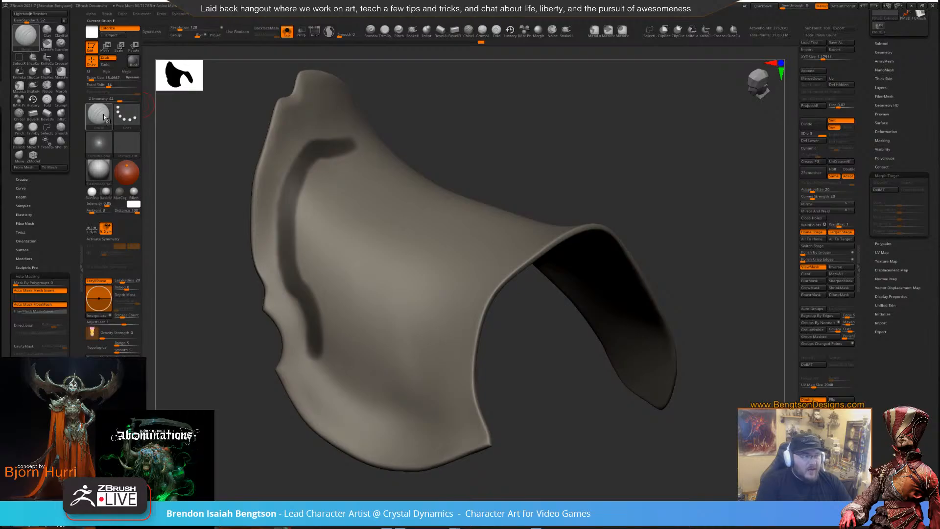
Choose the ClayBuildup brush and turn on its backface auto masking
key(b)
key(c)
key(b)
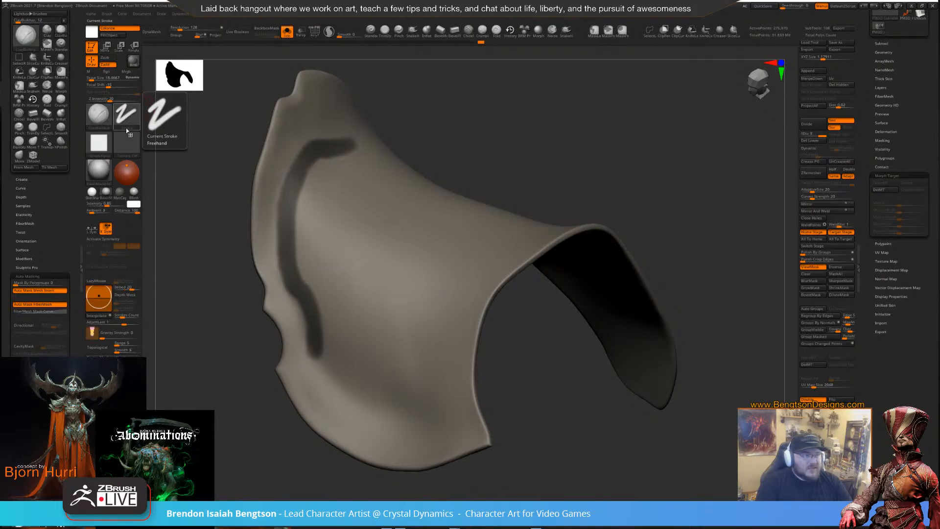
click(263, 30)
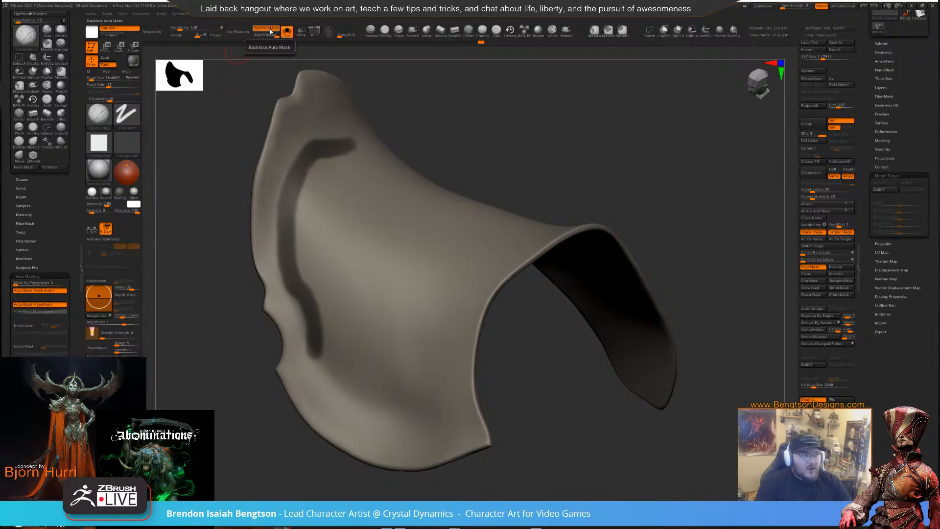
Clone the backface-masked ClayBuildup brush as a separate brush
scroll(3, 203, up, 3)
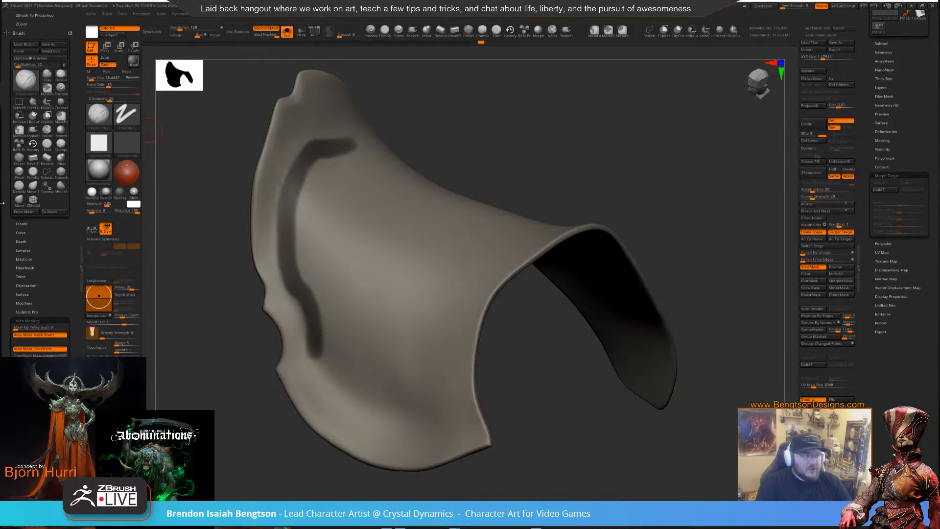
click(22, 224)
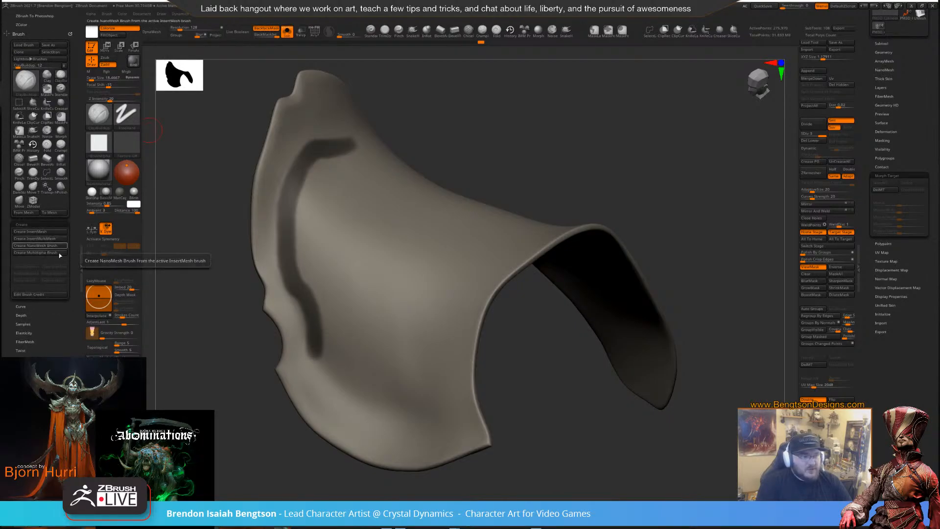
scroll(72, 237, up, 2)
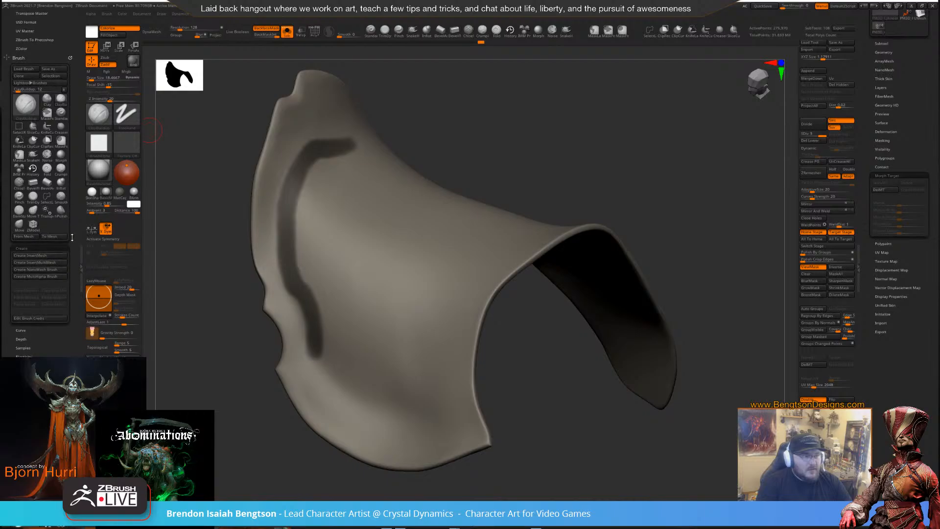
click(30, 76)
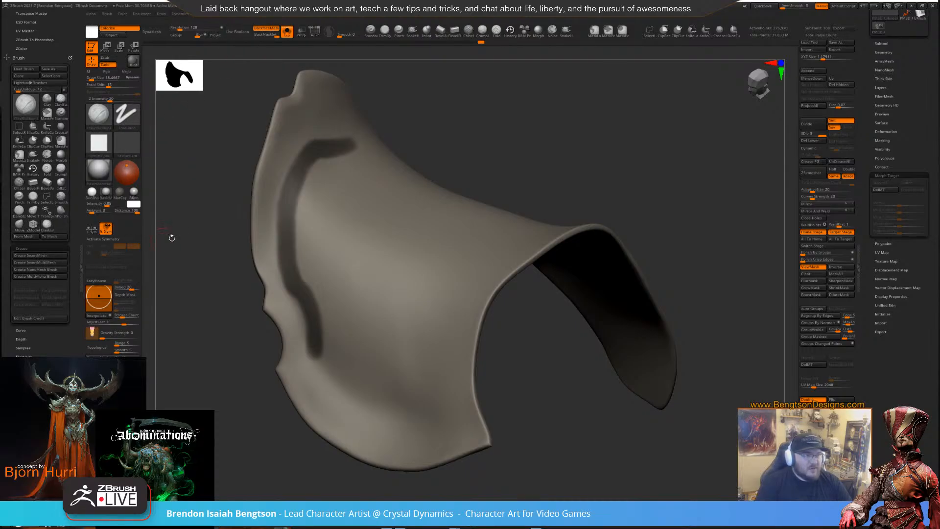
Turn off backface masking on the original ClayBuildup brush and make the cloned brush active
click(266, 28)
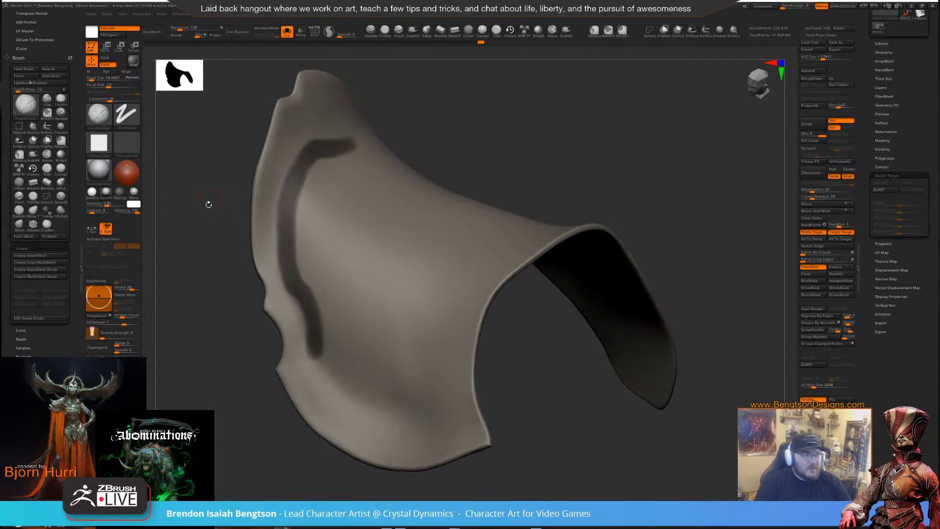
click(47, 225)
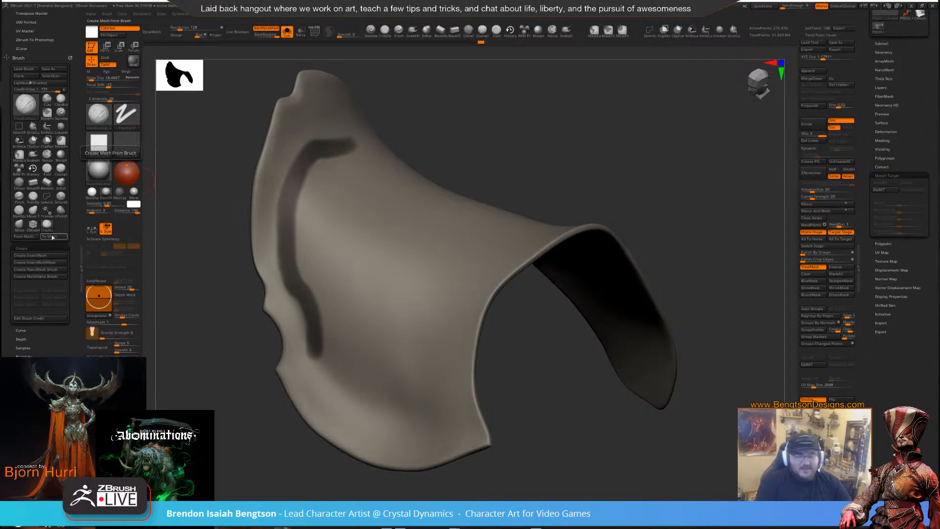
click(51, 237)
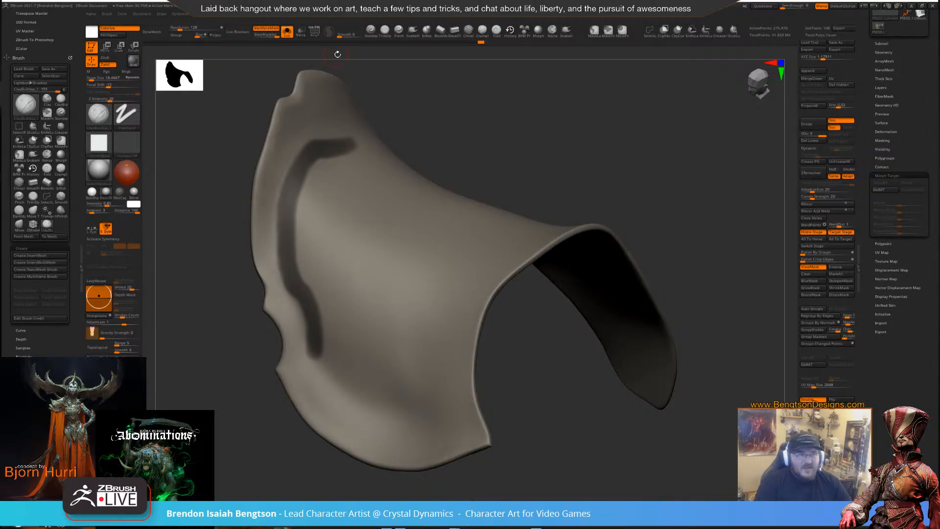
click(352, 20)
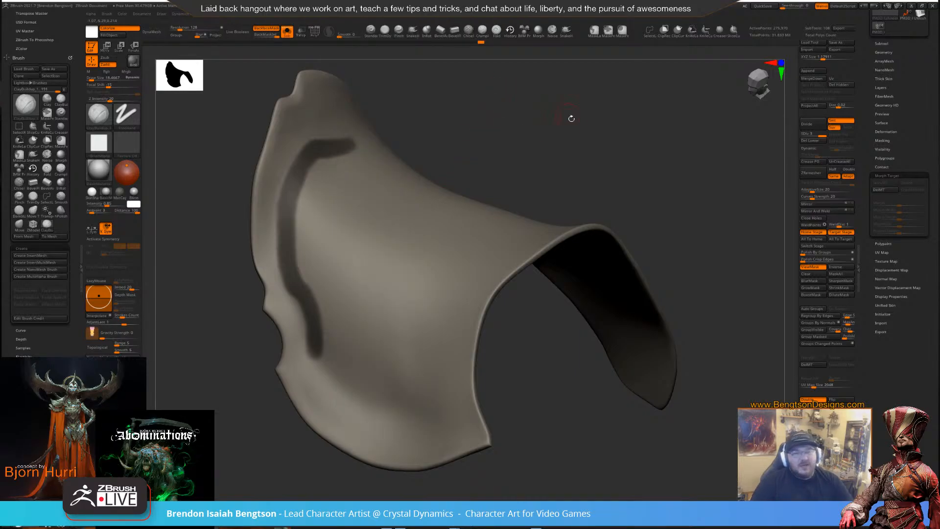
Enlarge the cloned ClayBuildup brush's draw size to about 27
key(space)
click(576, 124)
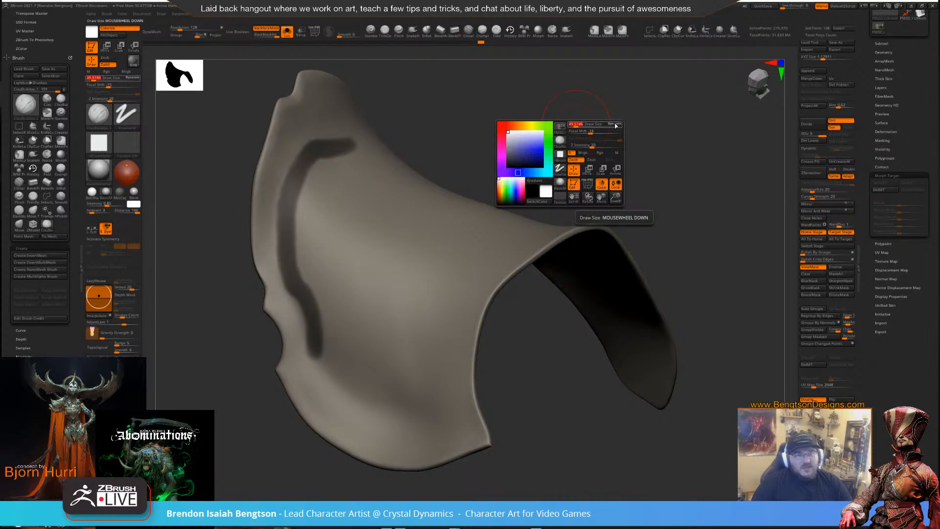
click(584, 132)
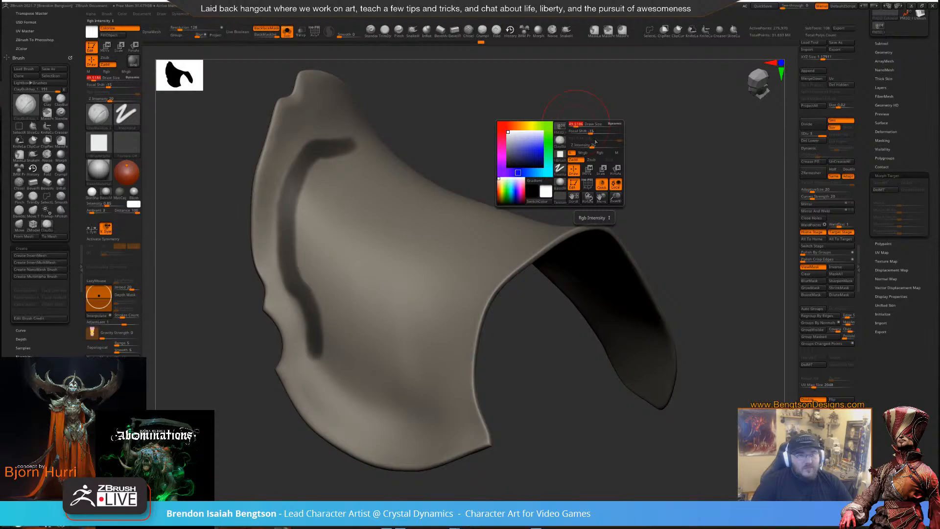
click(589, 132)
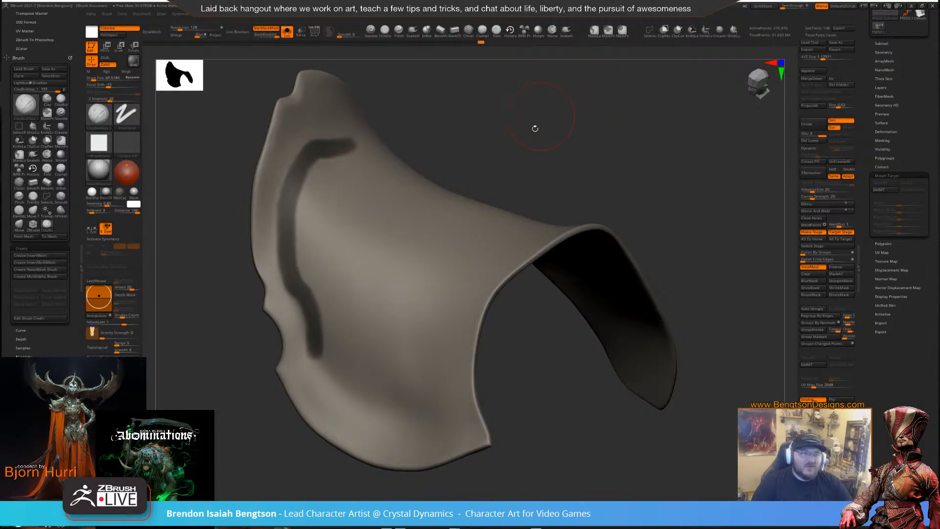
key(space)
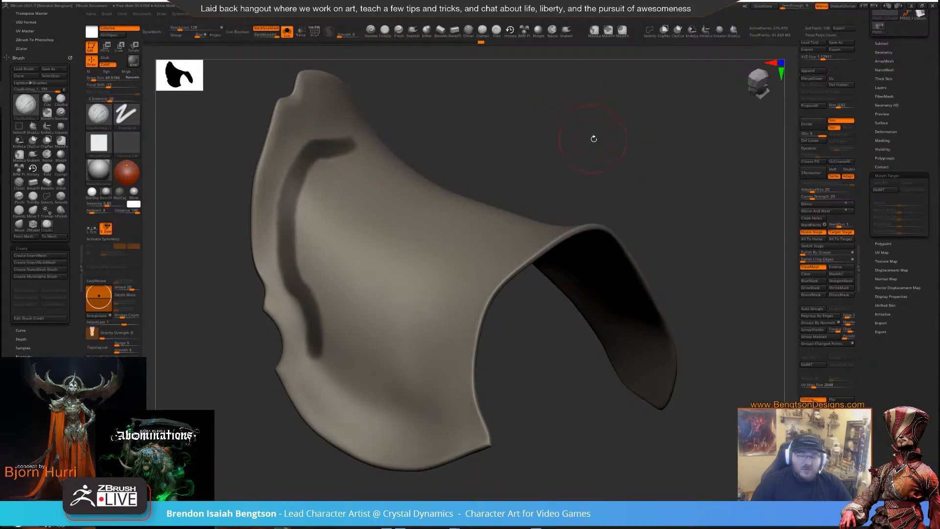
drag(601, 134, 594, 138)
key(space)
drag(352, 145, 353, 145)
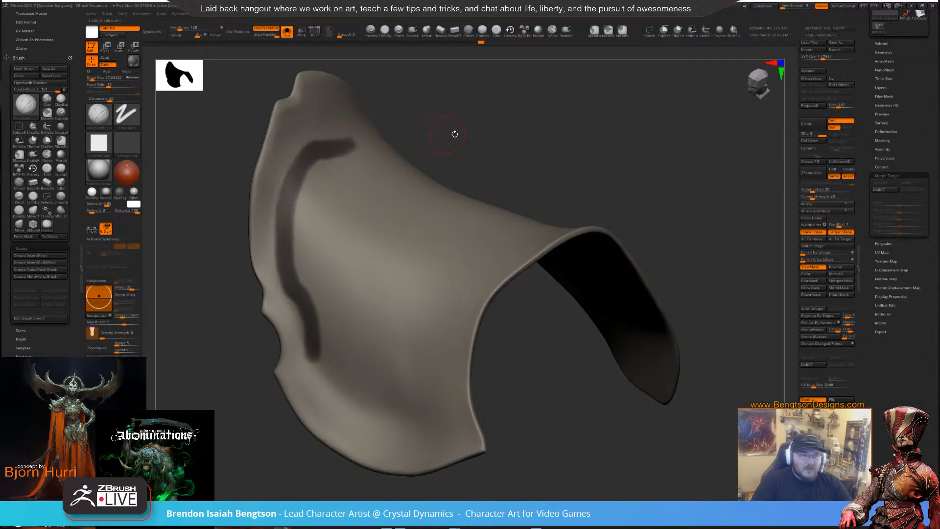
Undo the mask strokes on the shoulder plate so its surface is unmasked
mouse_move(480, 124)
alt+mouse_down()
mouse_move(524, 126)
mouse_move(484, 143)
alt+mouse_up()
key(ctrl)
mouse_move(375, 318)
ctrl+mouse_down()
mouse_move(373, 337)
mouse_move(392, 350)
ctrl+mouse_up()
key(ctrl+z)
key(ctrl+z)
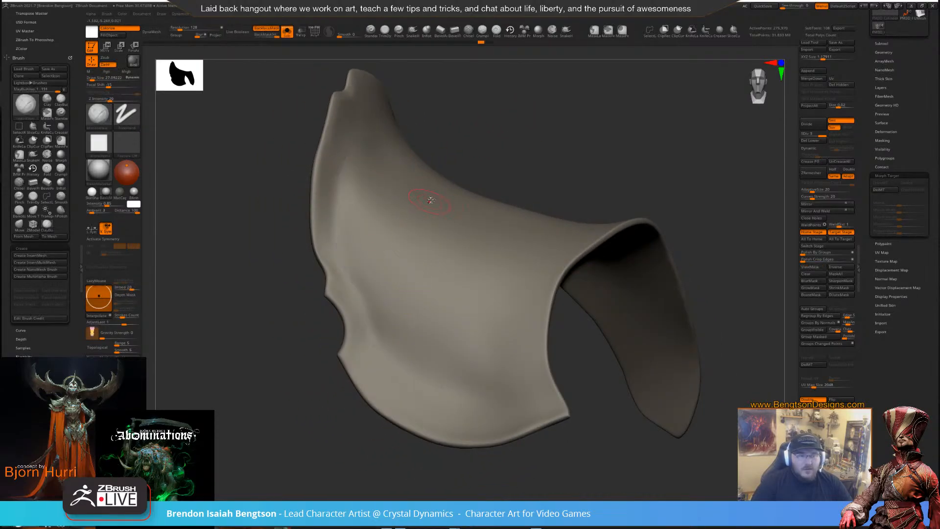
Mask a wider band inside the plate's border, from the upper tip down the scalloped side, along the lower edge and up the front
key(space)
drag(446, 207, 428, 201)
mouse_move(447, 151)
mouse_down()
mouse_move(425, 159)
mouse_move(408, 139)
mouse_move(382, 142)
mouse_move(354, 194)
mouse_move(356, 256)
mouse_move(380, 302)
mouse_move(387, 348)
mouse_up()
mouse_move(395, 361)
mouse_down()
mouse_move(443, 389)
mouse_move(500, 379)
mouse_up()
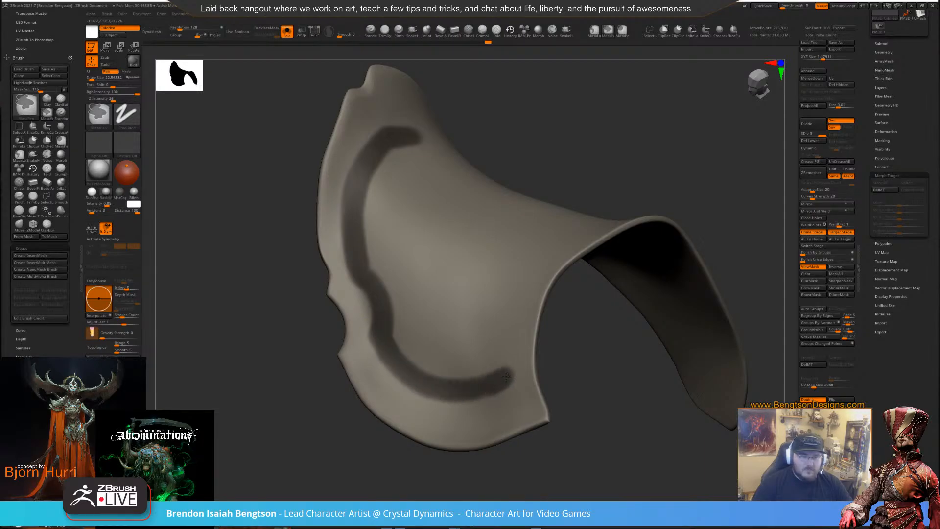
mouse_move(504, 368)
right_down()
mouse_move(577, 340)
mouse_move(514, 378)
right_up()
drag(514, 377, 530, 286)
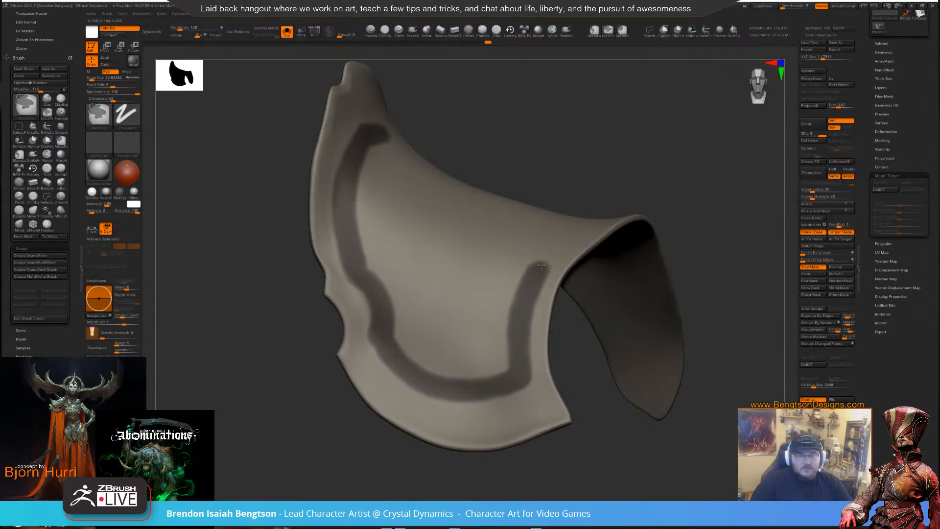
Extend the mask band along the plate's front edge over the top of the arched opening
mouse_move(619, 164)
mouse_down()
mouse_move(617, 147)
mouse_move(653, 133)
mouse_move(656, 151)
mouse_move(621, 173)
mouse_up()
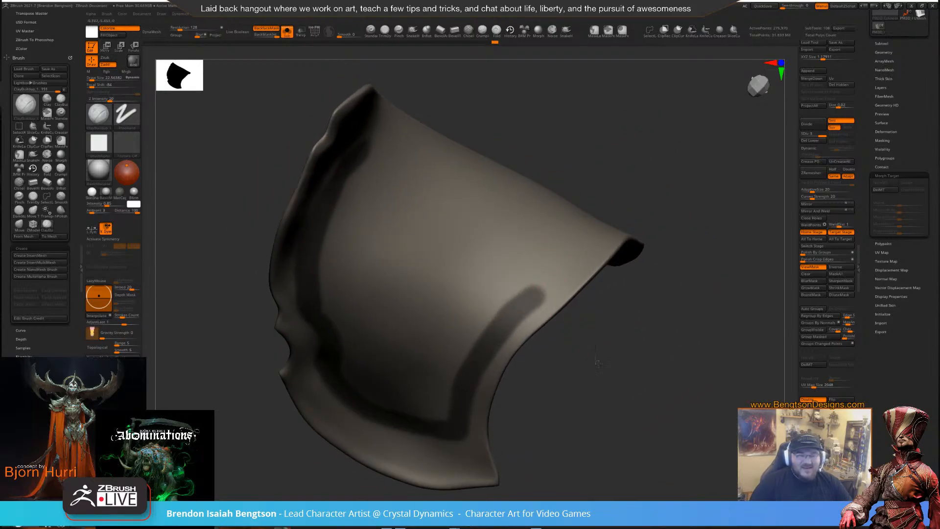
drag(598, 363, 593, 369)
mouse_move(542, 284)
ctrl+mouse_down()
mouse_move(526, 301)
mouse_move(583, 246)
ctrl+mouse_up()
drag(556, 345, 560, 265)
Widen the mask band inward and close it across the plate's upper ridge, leaving the central panel unmasked
ctrl+drag(361, 178, 336, 198)
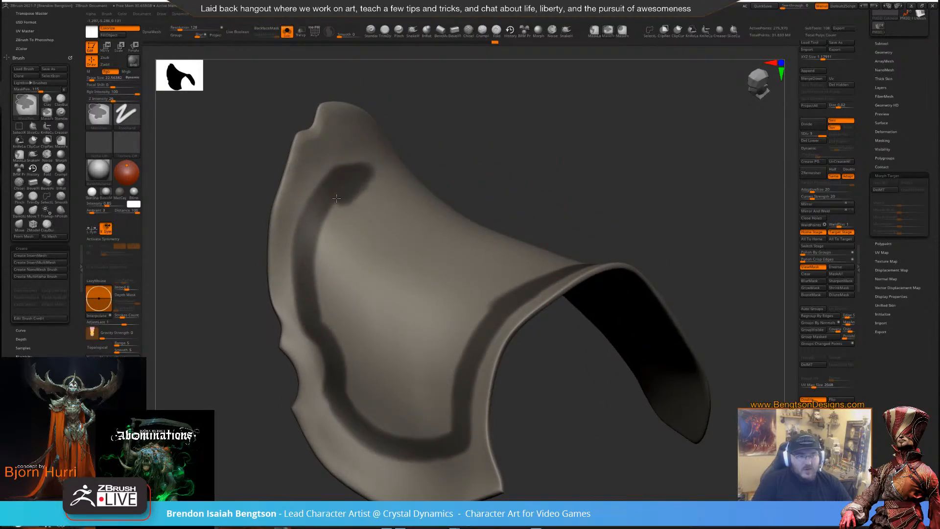
ctrl+drag(321, 234, 336, 346)
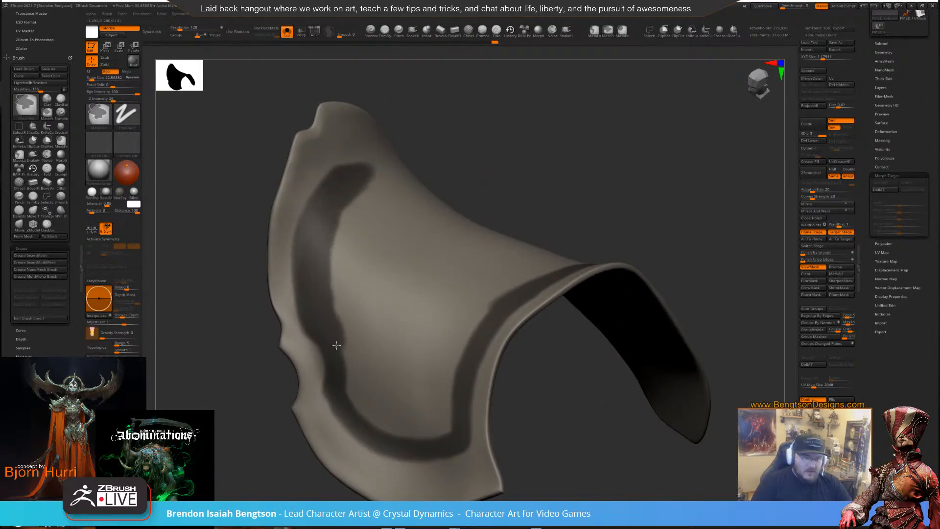
mouse_move(349, 397)
ctrl+mouse_down()
mouse_move(397, 433)
mouse_move(444, 431)
mouse_move(452, 377)
mouse_move(486, 309)
mouse_move(530, 277)
mouse_move(367, 173)
ctrl+mouse_up()
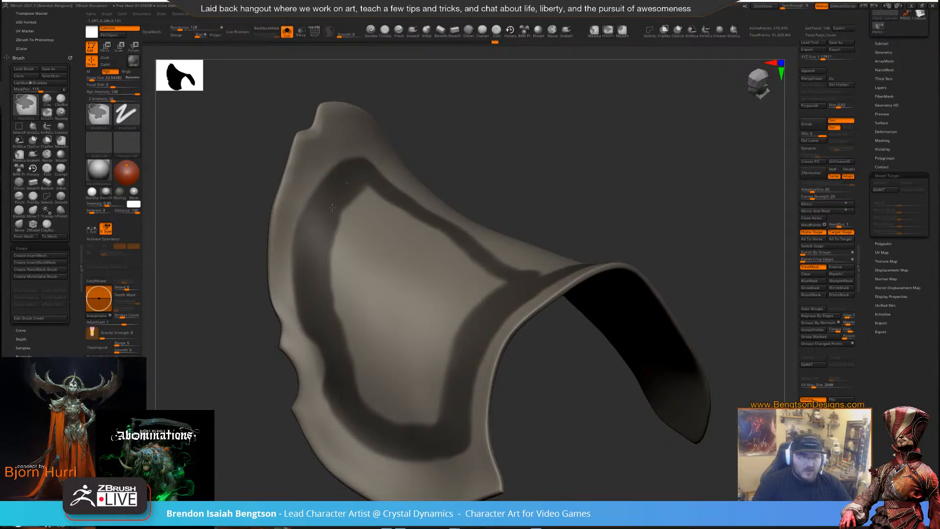
Enlarge the masking brush, turn on its backface auto masking, and erase the mask from the plate's inner side
key(space)
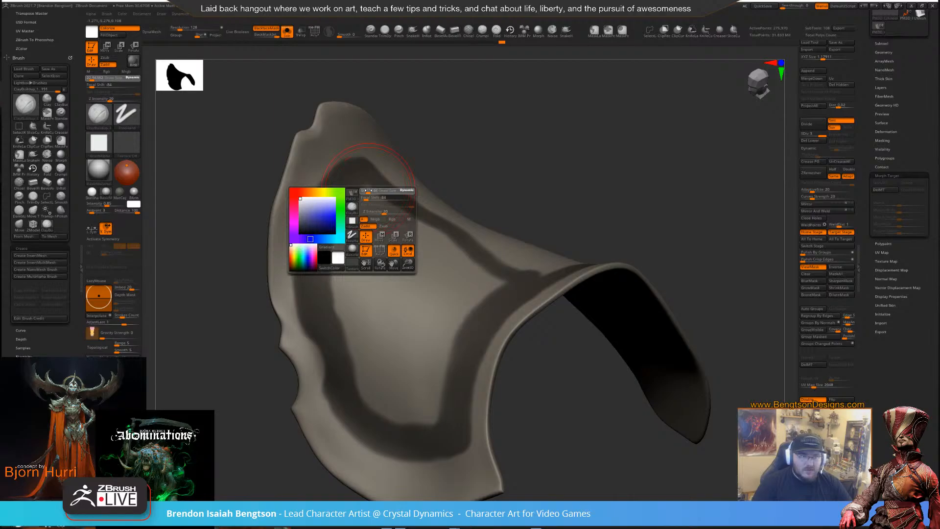
mouse_move(235, 220)
mouse_down()
mouse_move(245, 274)
mouse_move(295, 289)
mouse_move(305, 423)
mouse_move(252, 52)
mouse_up()
key(ctrl)
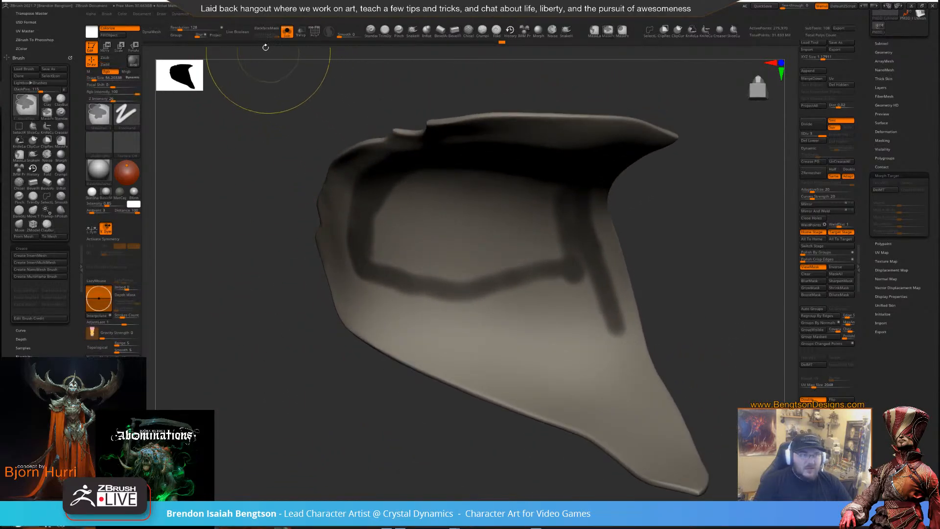
mouse_move(265, 30)
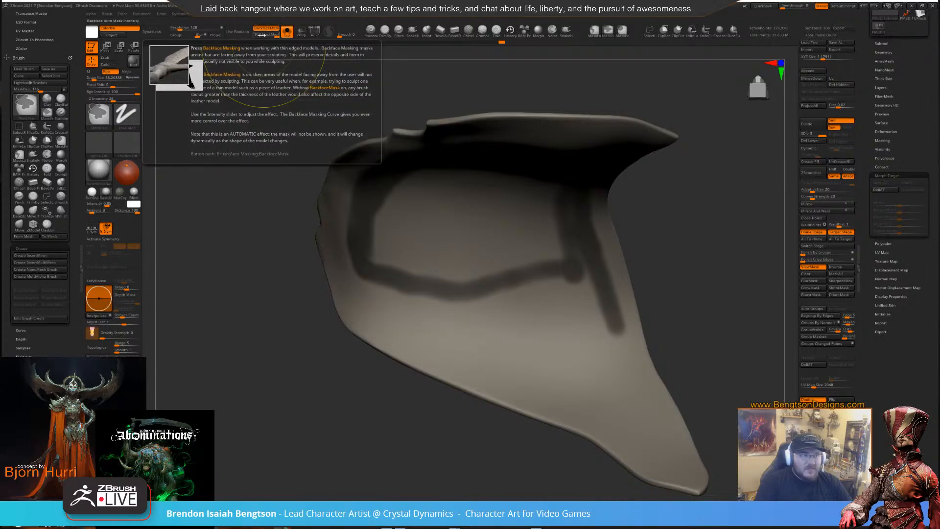
mouse_move(372, 274)
ctrl+mouse_down()
mouse_move(382, 230)
mouse_move(386, 244)
mouse_move(361, 219)
ctrl+mouse_up()
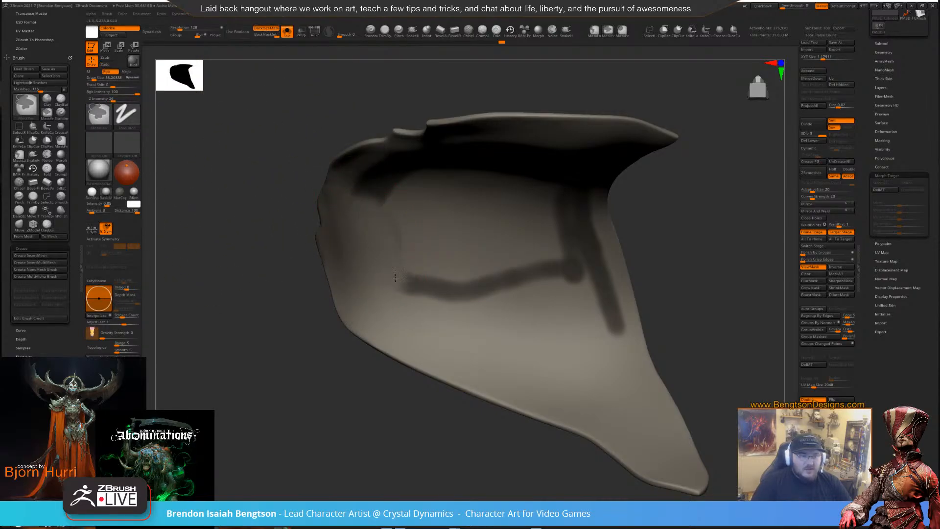
mouse_move(395, 277)
ctrl+alt+mouse_down()
mouse_move(563, 259)
mouse_move(585, 328)
mouse_move(604, 318)
mouse_move(568, 203)
mouse_move(574, 195)
ctrl+alt+mouse_up()
mouse_move(653, 254)
mouse_down()
mouse_move(682, 300)
mouse_move(676, 340)
mouse_move(710, 178)
mouse_move(675, 240)
mouse_move(509, 164)
mouse_move(430, 182)
mouse_move(382, 235)
mouse_up()
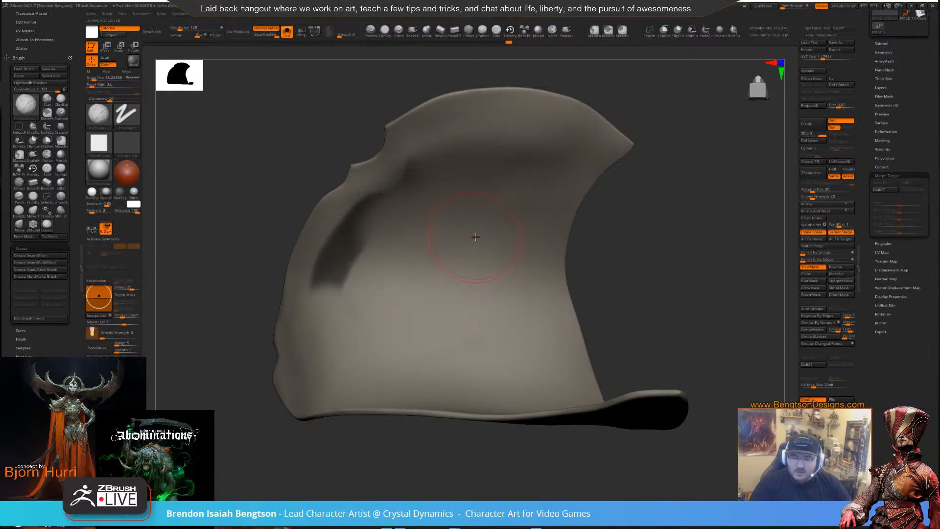
key(ctrl)
mouse_move(393, 191)
ctrl+alt+mouse_down()
mouse_move(328, 284)
mouse_move(395, 186)
ctrl+alt+mouse_up()
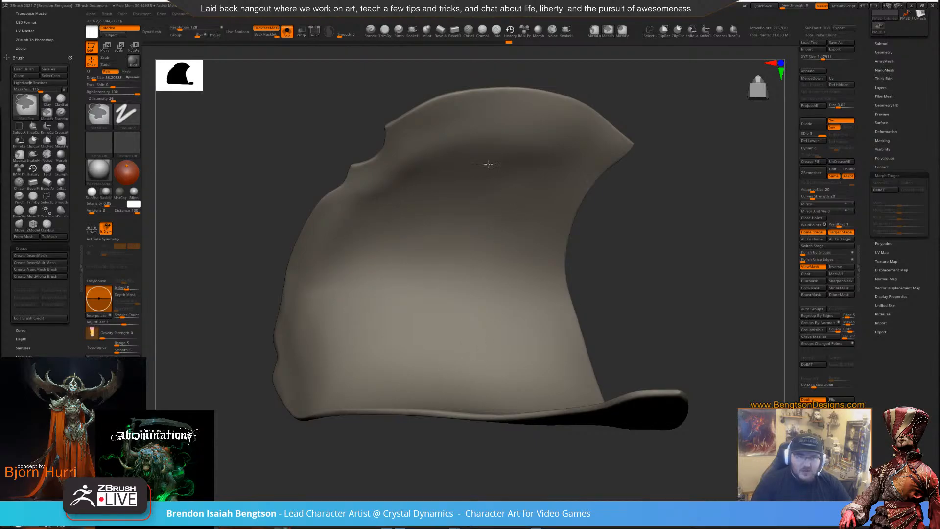
Return to the plate's masked outer side and reduce the ClayBuildup brush's draw size
mouse_move(651, 220)
mouse_down()
mouse_move(675, 260)
mouse_move(669, 330)
mouse_up()
mouse_move(714, 192)
alt+mouse_down()
mouse_move(692, 220)
mouse_move(602, 265)
alt+mouse_up()
key(space)
alt+drag(625, 179, 645, 195)
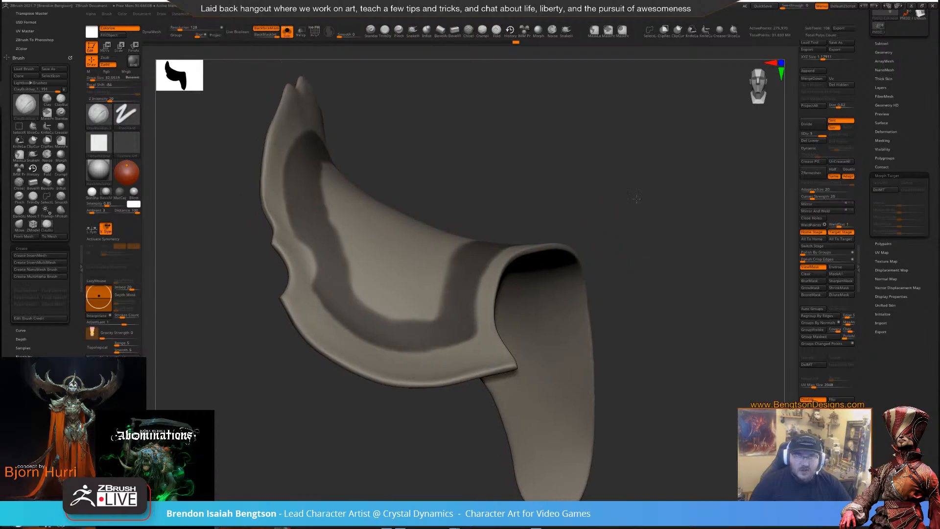
Fill the plate's central panel inside the band completely with mask and touch up the mask's lower edge
drag(685, 137, 650, 194)
alt+drag(680, 88, 681, 139)
mouse_move(416, 136)
ctrl+mouse_down()
mouse_move(422, 155)
mouse_move(403, 172)
mouse_move(431, 158)
mouse_move(540, 273)
ctrl+mouse_up()
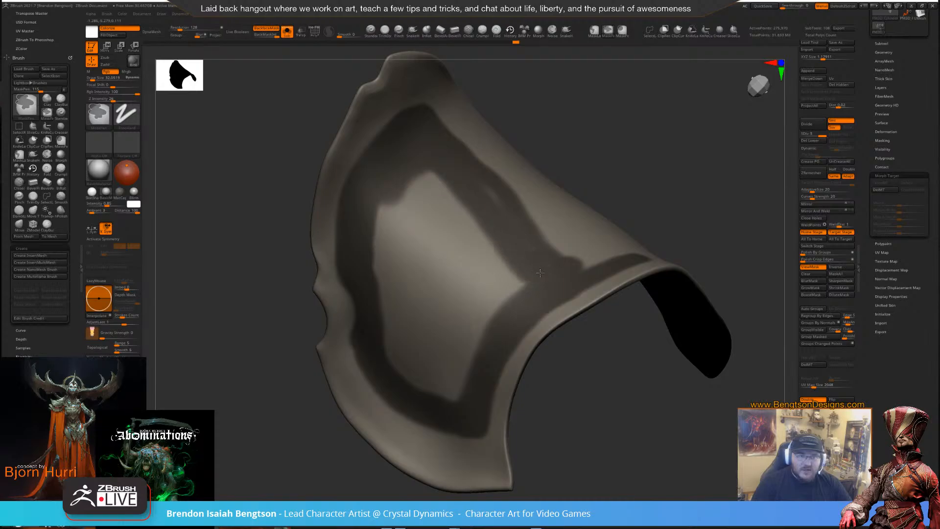
mouse_move(448, 182)
ctrl+mouse_down()
mouse_move(379, 230)
mouse_move(391, 370)
mouse_move(455, 387)
mouse_move(509, 294)
mouse_move(457, 194)
mouse_move(399, 265)
mouse_move(445, 222)
mouse_move(416, 276)
mouse_move(467, 264)
mouse_move(480, 304)
mouse_move(487, 297)
ctrl+mouse_up()
drag(557, 179, 546, 142)
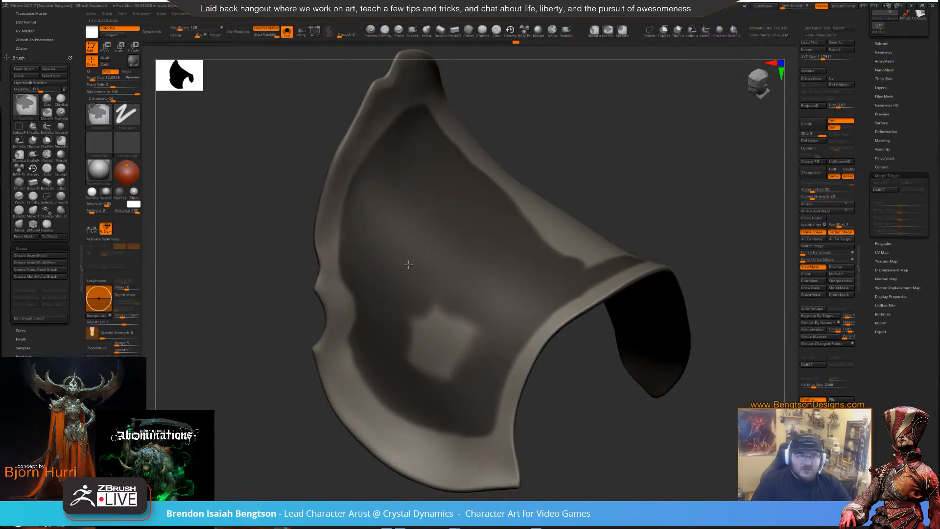
ctrl+drag(429, 302, 469, 360)
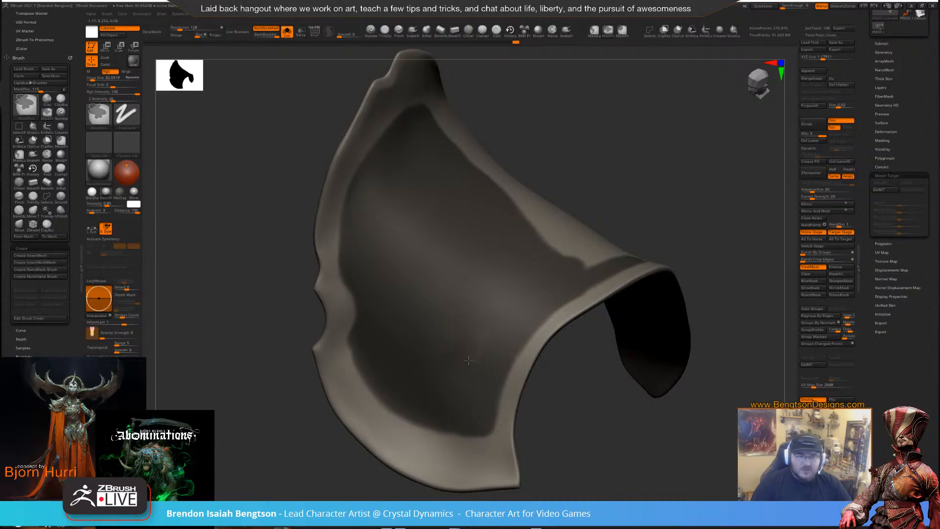
mouse_move(666, 167)
mouse_down()
mouse_move(626, 121)
mouse_move(685, 167)
mouse_up()
key(ctrl)
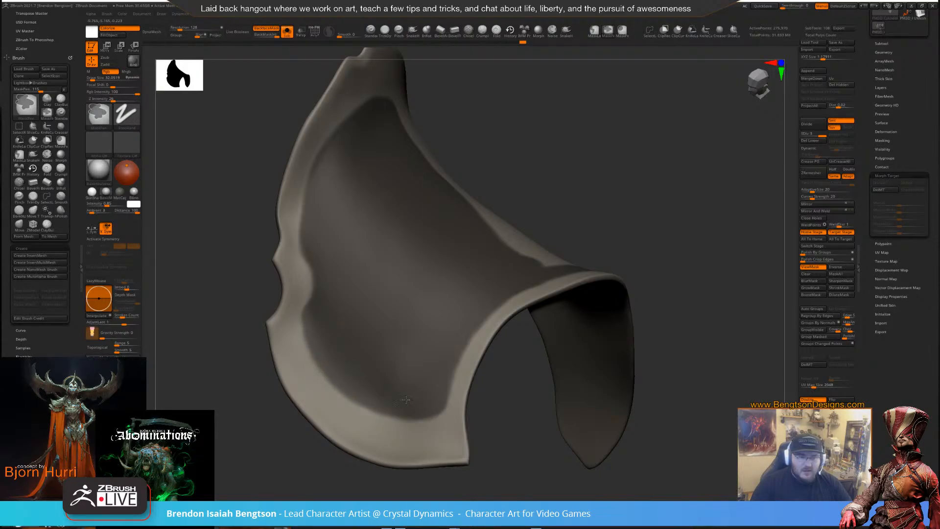
drag(610, 154, 608, 136)
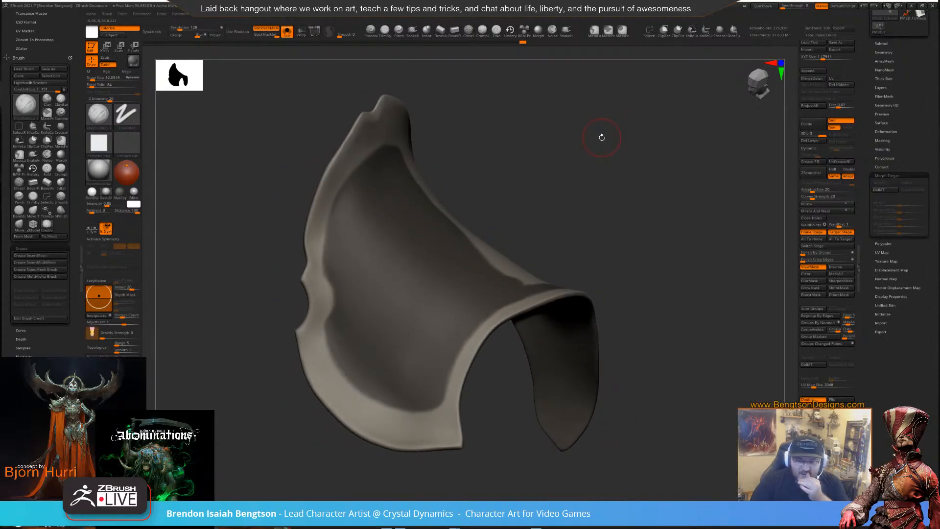
Extend the mask over the plate's upper ridge beside the arch and down onto the far side
drag(609, 137, 621, 202)
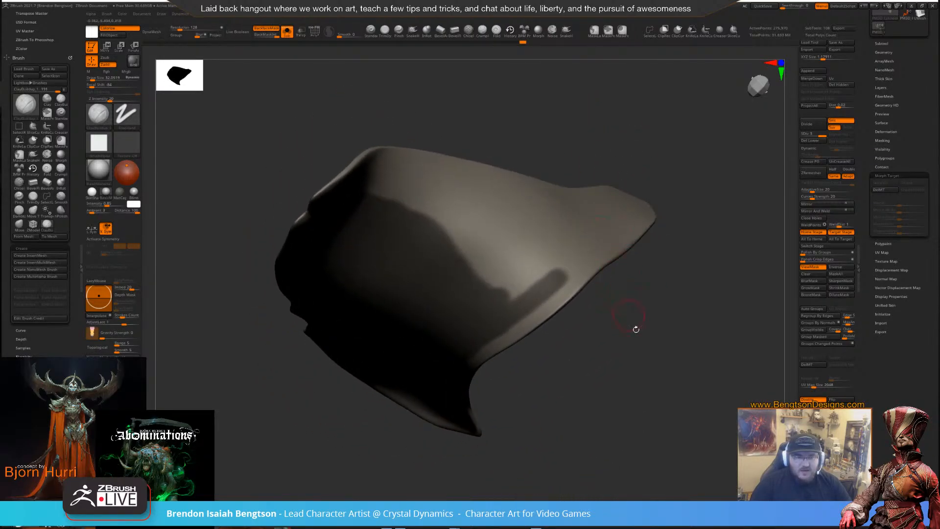
drag(636, 329, 622, 344)
ctrl+drag(497, 300, 620, 217)
mouse_move(520, 275)
ctrl+mouse_down()
mouse_move(467, 313)
mouse_move(475, 299)
ctrl+mouse_up()
mouse_move(584, 364)
mouse_down()
mouse_move(655, 247)
mouse_move(634, 242)
mouse_up()
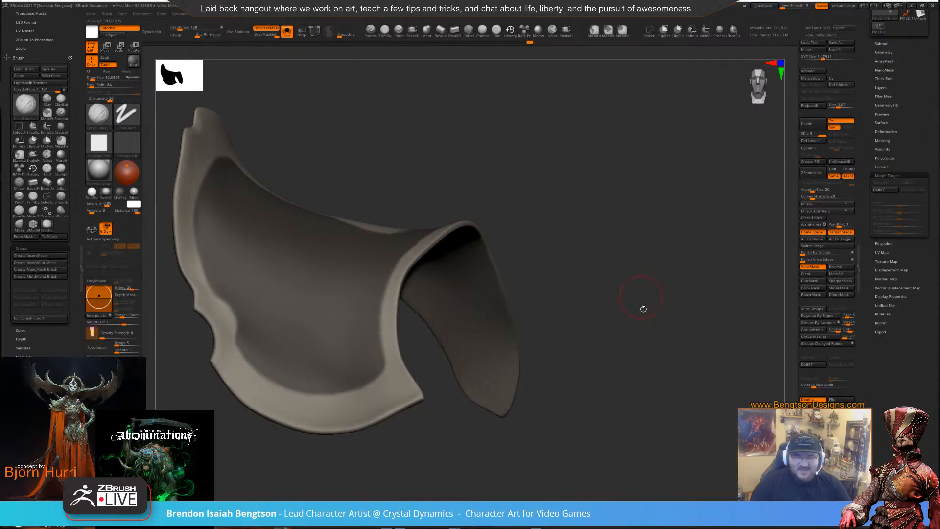
mouse_move(643, 309)
mouse_down()
mouse_move(656, 273)
mouse_move(474, 293)
mouse_up()
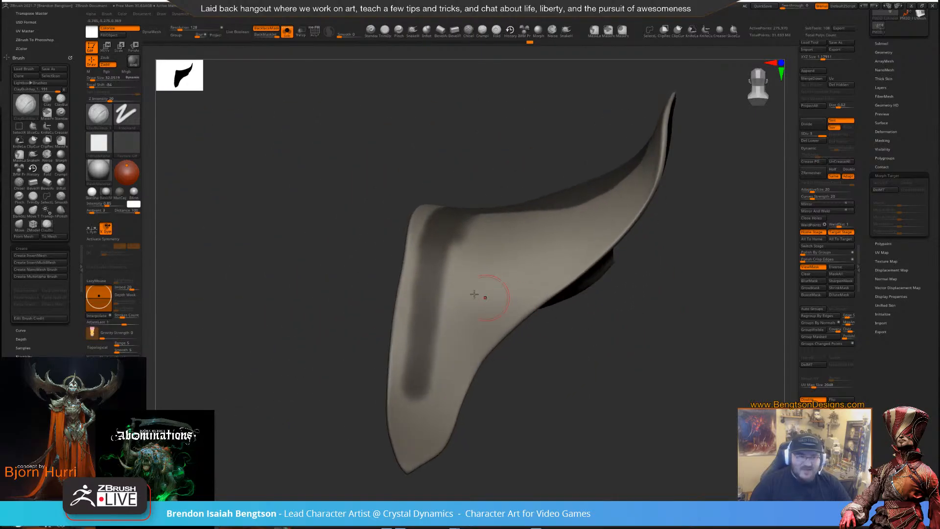
Undo the far-side mask stroke and repaint the band with a smaller brush, following the arch edge down and the outer edge back up
key(ctrl+z)
key(space)
drag(445, 238, 441, 237)
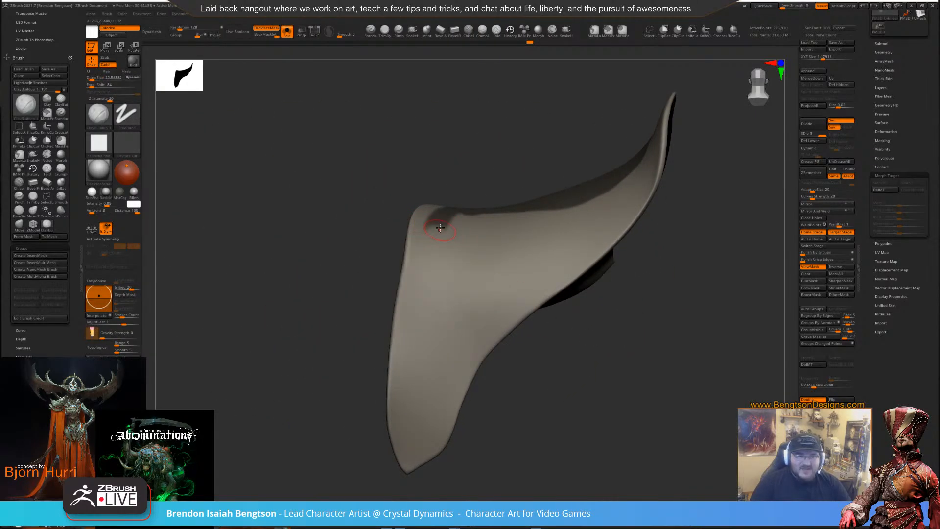
key(ctrl)
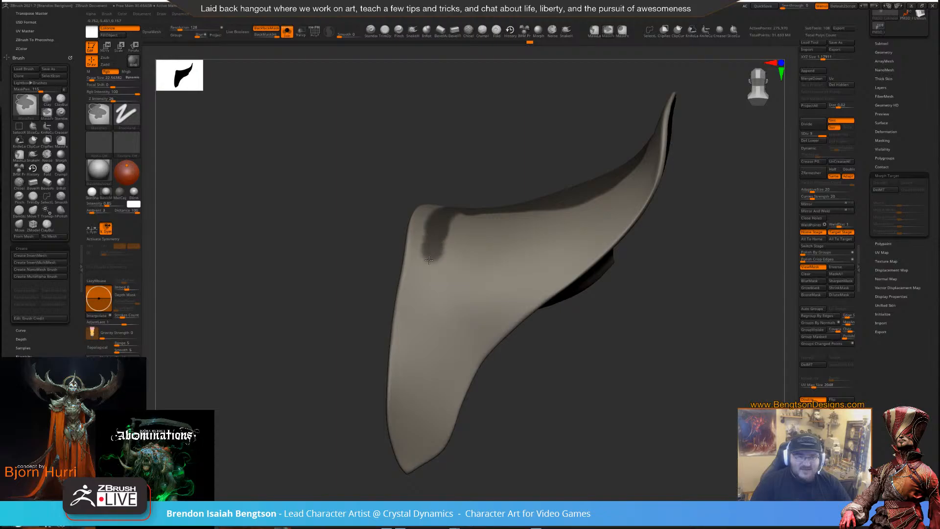
mouse_move(429, 260)
ctrl+mouse_down()
mouse_move(417, 363)
mouse_move(528, 255)
mouse_move(594, 228)
ctrl+mouse_up()
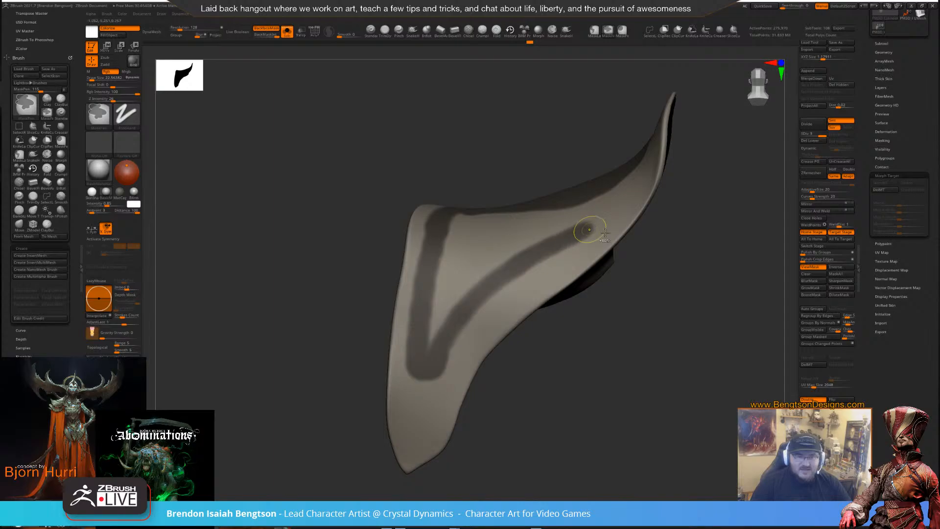
Fill the area between the two mask bands on the plate's far side, clearing up the leftover gaps
drag(575, 296, 585, 304)
mouse_move(469, 300)
ctrl+mouse_down()
mouse_move(441, 335)
mouse_move(452, 236)
ctrl+mouse_up()
ctrl+drag(475, 200, 491, 196)
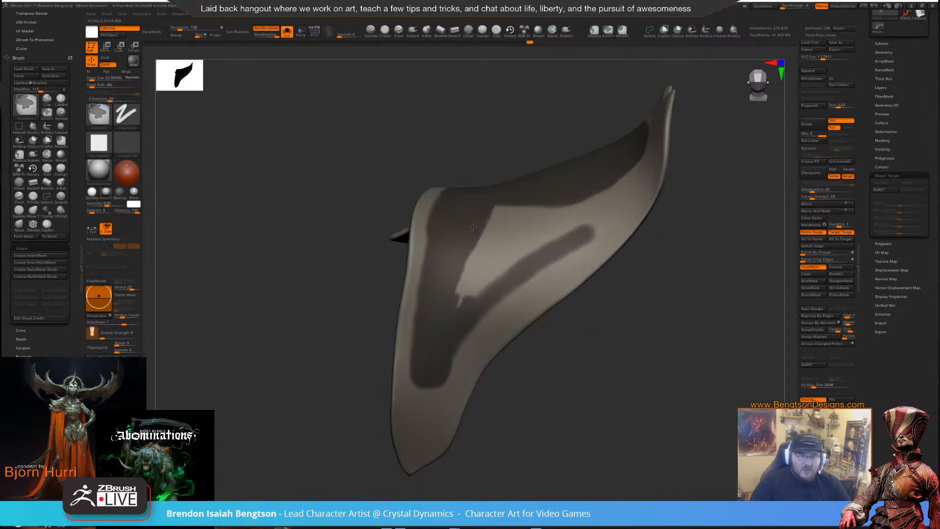
mouse_move(473, 227)
ctrl+mouse_down()
mouse_move(505, 216)
mouse_move(482, 286)
ctrl+mouse_up()
drag(584, 386, 579, 372)
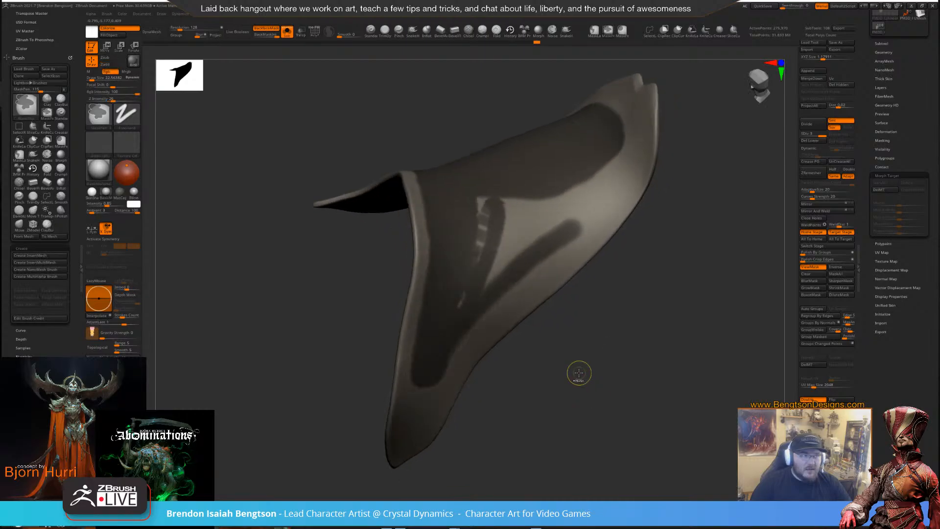
key(ctrl+h)
key(ctrl+h)
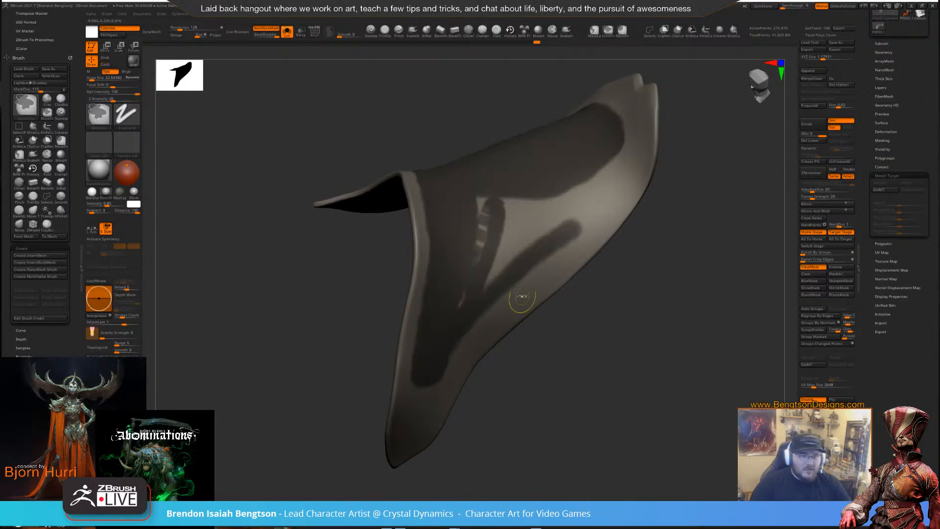
mouse_move(478, 195)
ctrl+alt+mouse_down()
mouse_move(523, 232)
mouse_move(539, 211)
ctrl+alt+mouse_up()
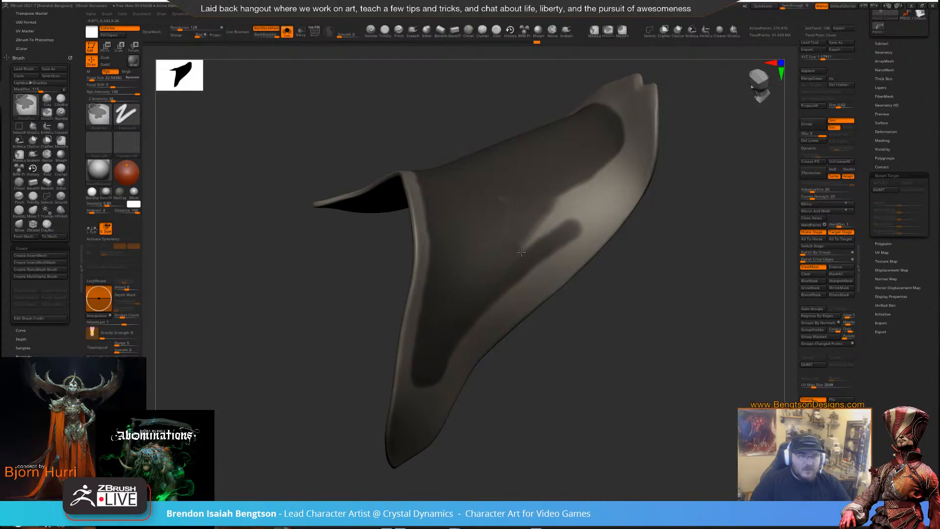
ctrl+drag(521, 252, 563, 229)
Continue the far-side mask band around the plate's raised tip and fill the remaining gap in the panel
mouse_move(722, 195)
alt+mouse_down()
mouse_move(650, 279)
mouse_move(598, 295)
alt+mouse_up()
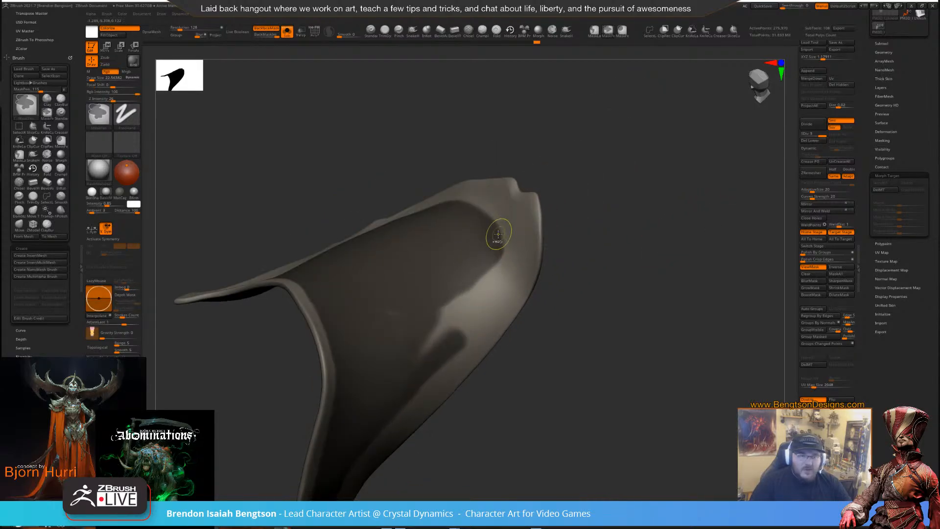
ctrl+drag(507, 266, 437, 353)
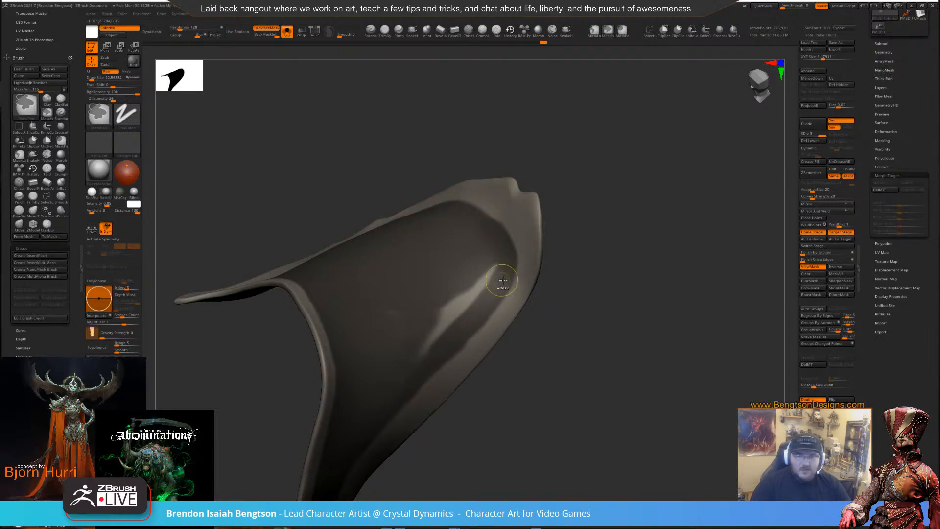
drag(575, 362, 567, 363)
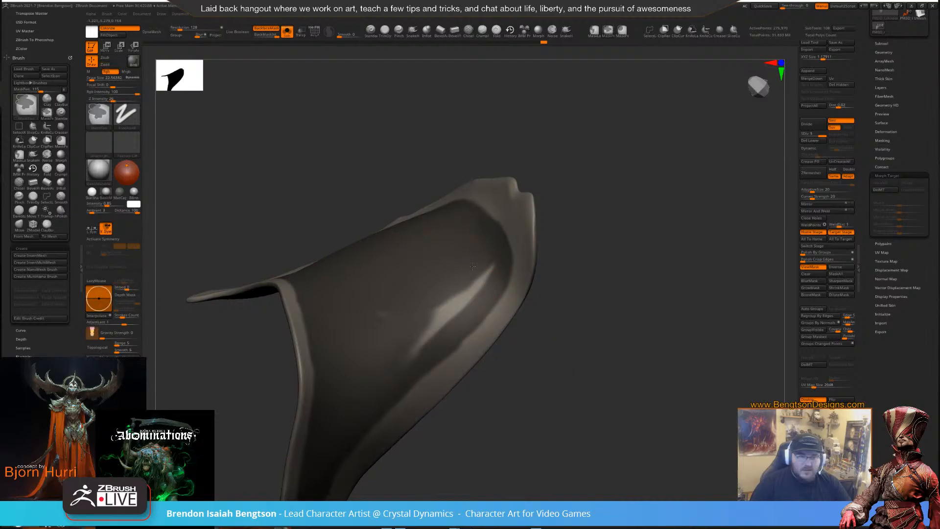
ctrl+drag(488, 275, 425, 332)
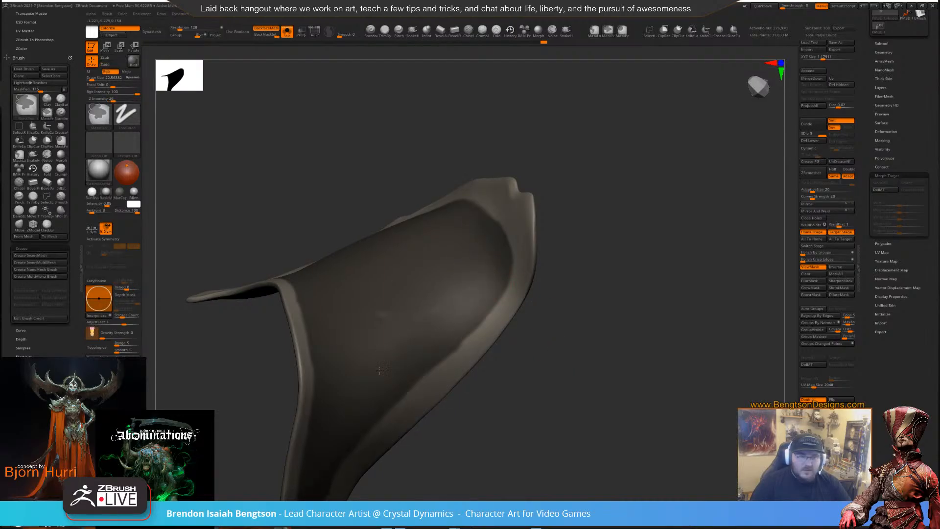
Reshape the mask's upper edge into a central notch that follows the notched tip of the plate
drag(587, 364, 600, 283)
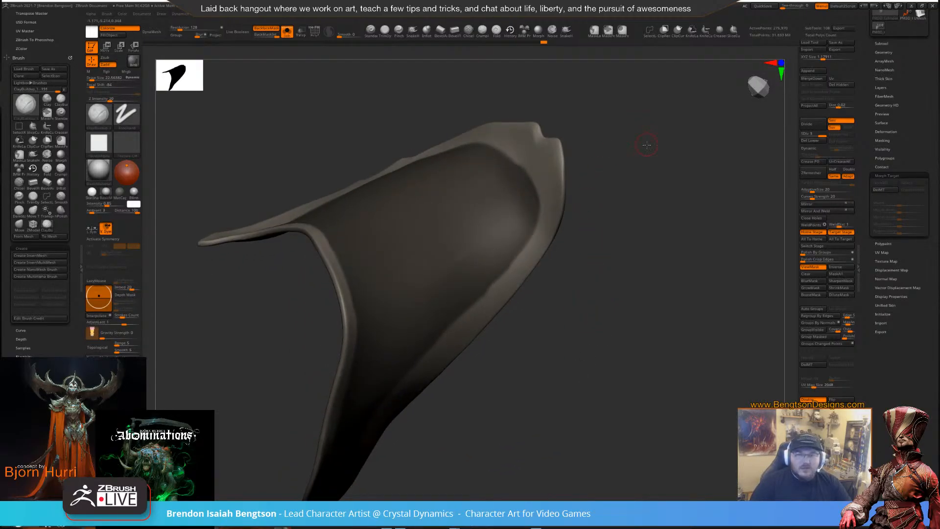
drag(646, 145, 617, 156)
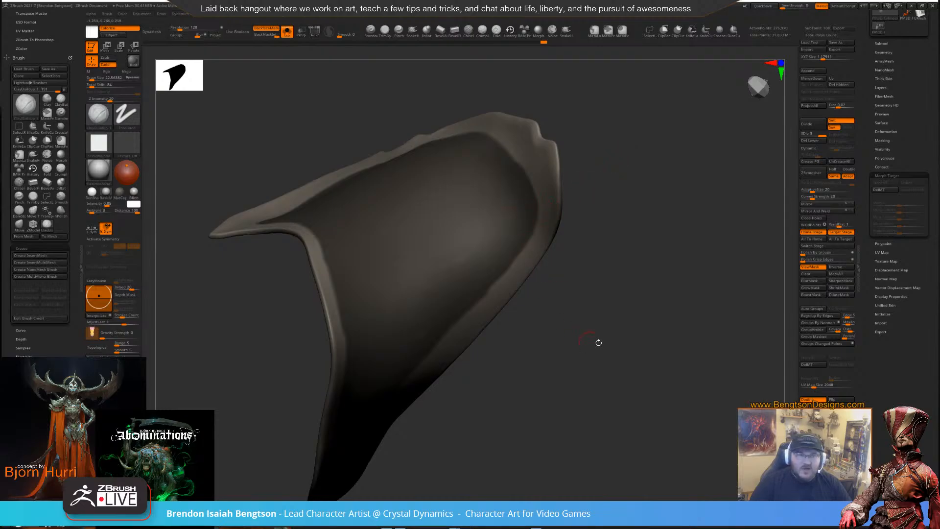
mouse_move(599, 342)
mouse_down()
mouse_move(646, 128)
mouse_move(678, 220)
mouse_move(581, 147)
mouse_move(597, 171)
mouse_move(441, 213)
mouse_up()
key(ctrl)
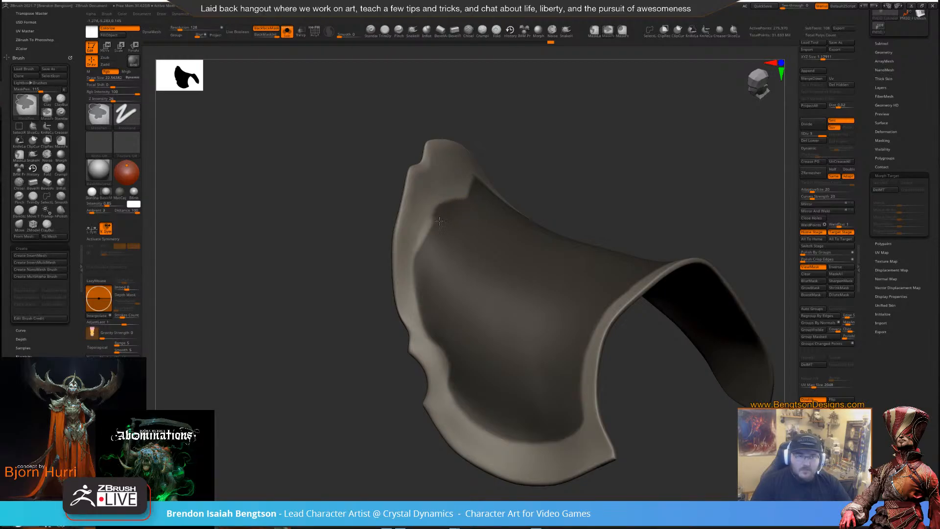
mouse_move(578, 164)
mouse_down()
mouse_move(598, 149)
mouse_move(589, 130)
mouse_move(606, 111)
mouse_move(627, 115)
mouse_move(543, 164)
mouse_move(596, 138)
mouse_move(624, 137)
mouse_move(623, 145)
mouse_move(609, 120)
mouse_move(505, 179)
mouse_up()
key(ctrl)
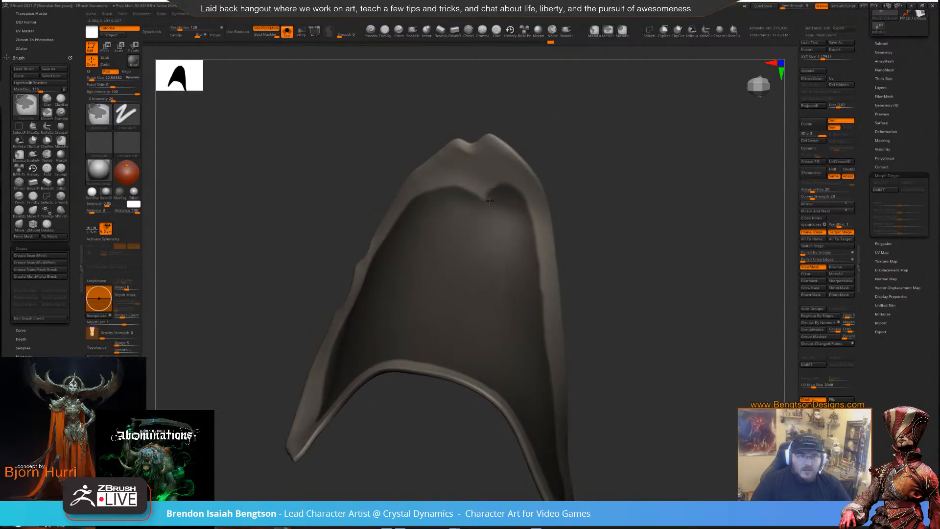
drag(537, 121, 466, 184)
key(ctrl)
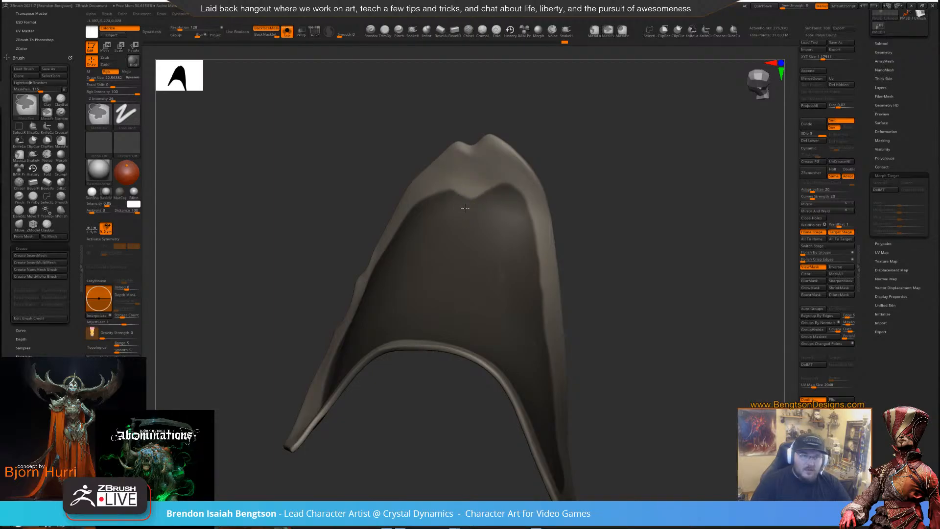
Invert the mask so the border is protected, and apply the Inflate Balloon deformation to the central panel
mouse_move(612, 147)
mouse_down()
mouse_move(640, 163)
mouse_move(656, 199)
mouse_move(617, 157)
mouse_up()
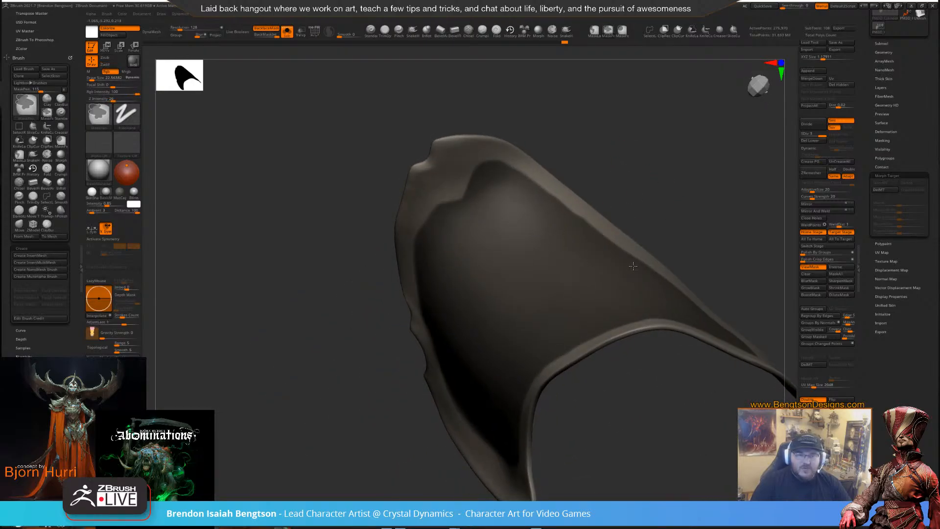
mouse_move(633, 266)
mouse_down()
mouse_move(613, 151)
mouse_move(641, 119)
mouse_move(622, 161)
mouse_move(632, 149)
mouse_move(615, 160)
mouse_move(622, 171)
mouse_move(679, 165)
mouse_move(621, 168)
mouse_move(642, 155)
mouse_up()
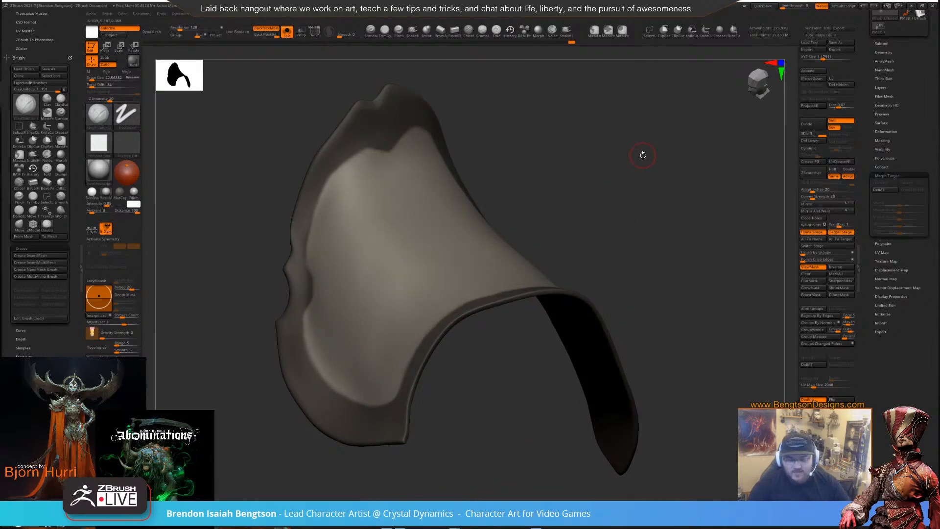
click(881, 131)
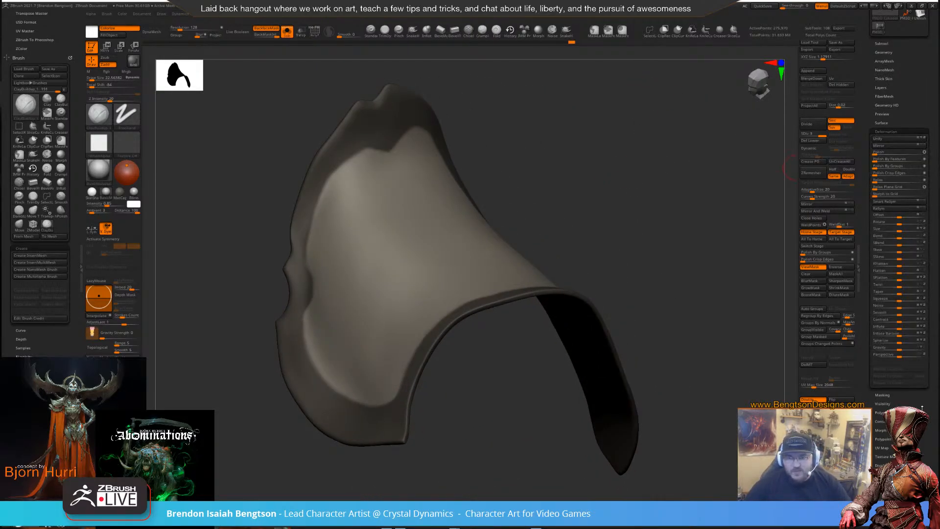
click(899, 336)
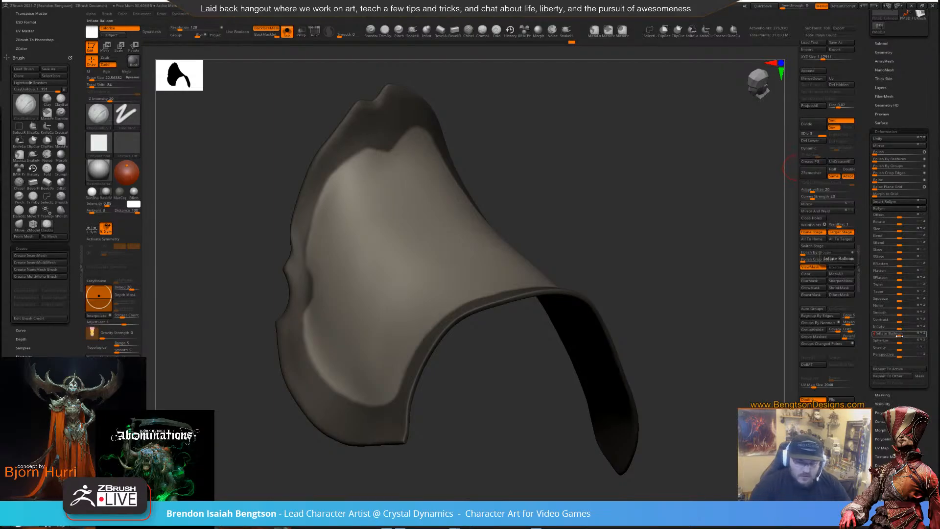
Hide the mask display and examine the border step around the panel from several angles
drag(286, 312, 335, 289)
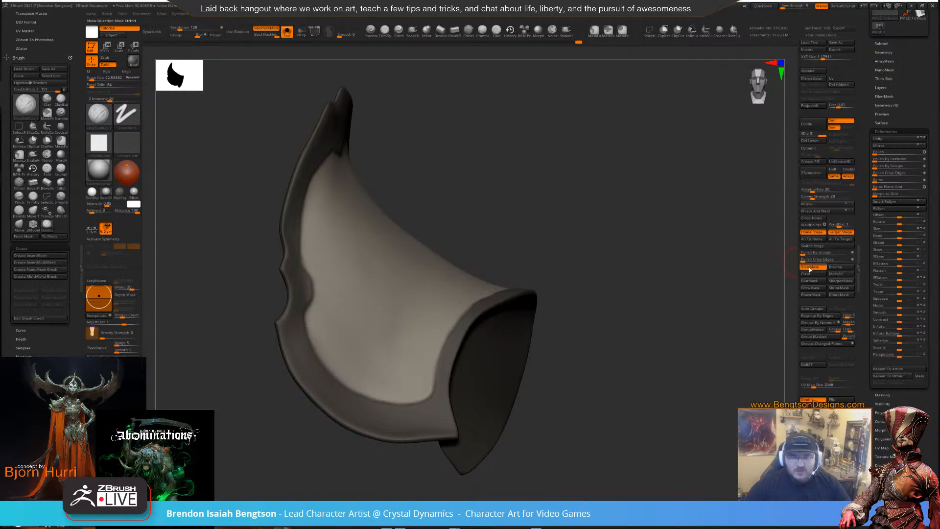
drag(636, 259, 402, 401)
mouse_move(420, 278)
mouse_down()
mouse_move(456, 277)
mouse_move(427, 273)
mouse_up()
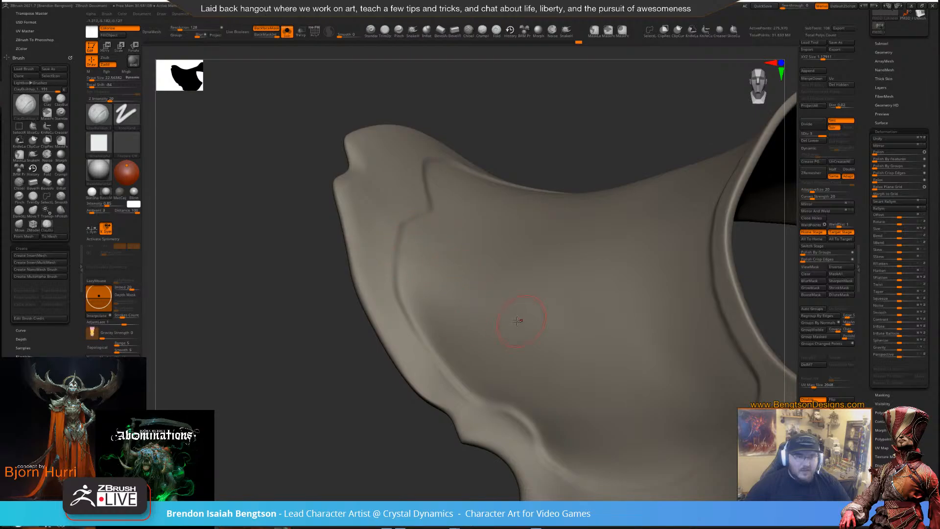
right_drag(517, 321, 495, 332)
ctrl+right_drag(572, 336, 512, 287)
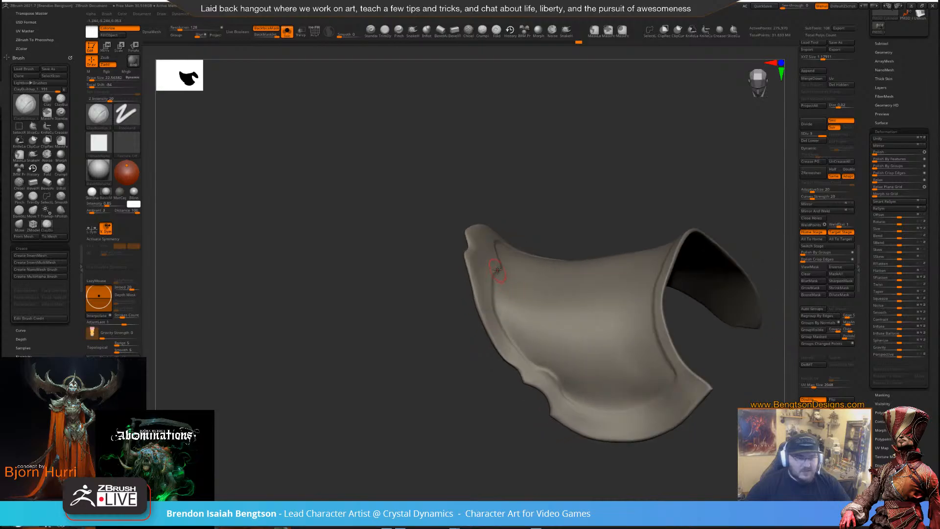
alt+right_drag(537, 334, 436, 263)
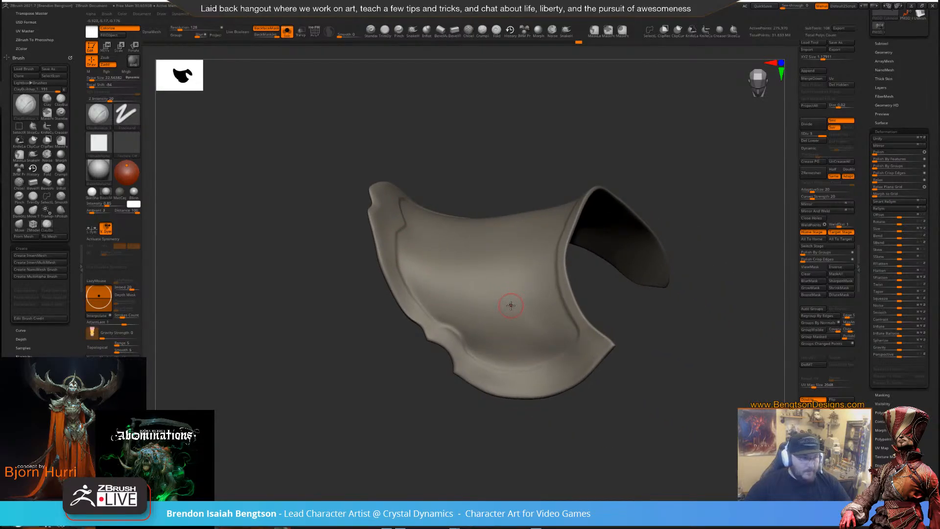
right_drag(369, 400, 721, 274)
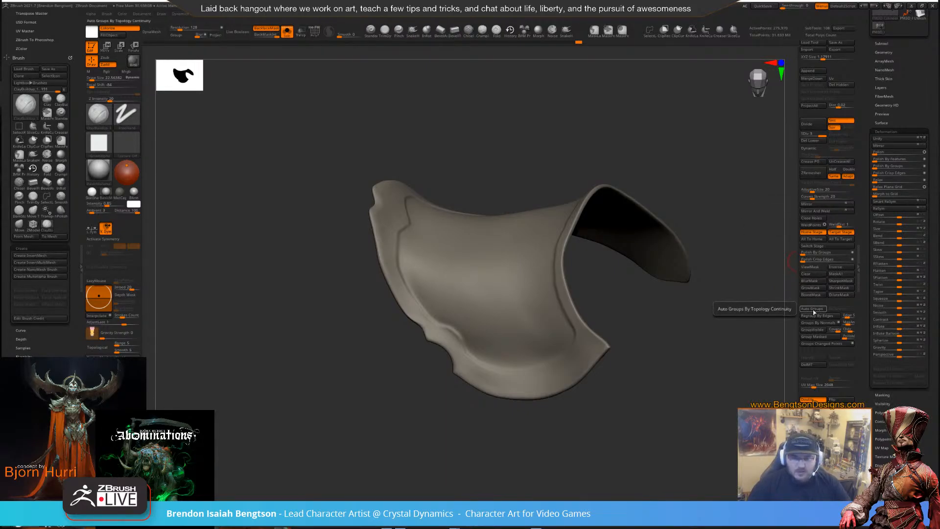
Show the mask display again and invert the mask so the central panel is protected near the plate's tip
click(810, 267)
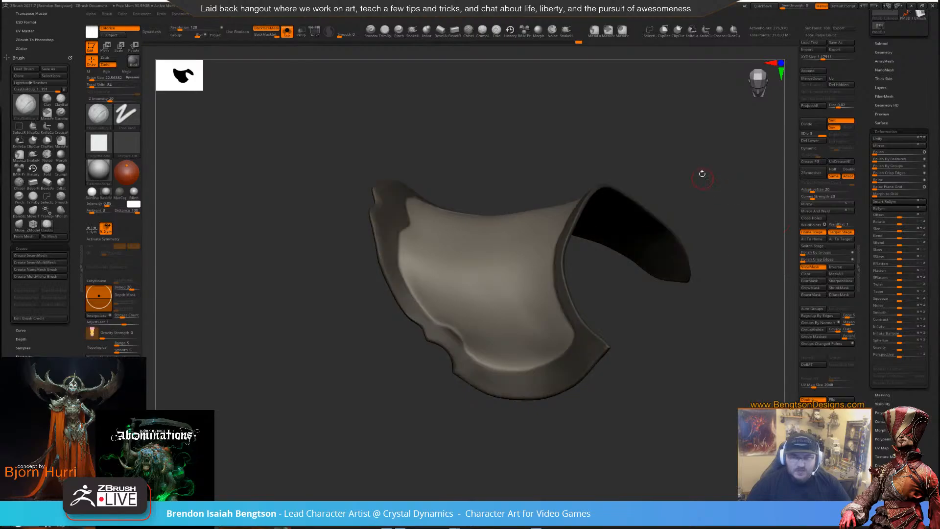
alt+drag(715, 168, 713, 264)
ctrl+click(546, 82)
mouse_move(562, 108)
alt+mouse_down()
mouse_move(622, 196)
mouse_move(606, 164)
alt+mouse_up()
Select the Move Topological brush and invert the mask so the border is protected instead of the central panel
key(b)
key(m)
key(t)
key(s)
click(445, 266)
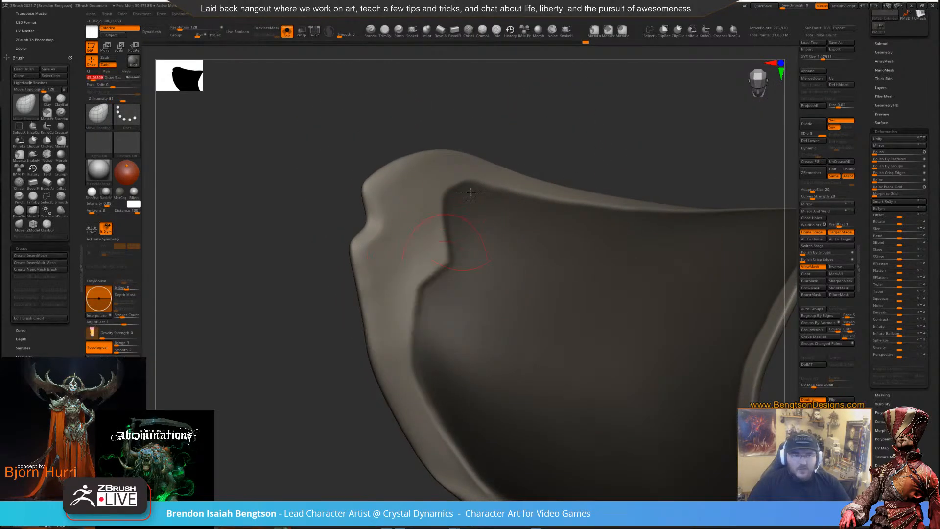
drag(532, 125, 552, 130)
ctrl+click(559, 112)
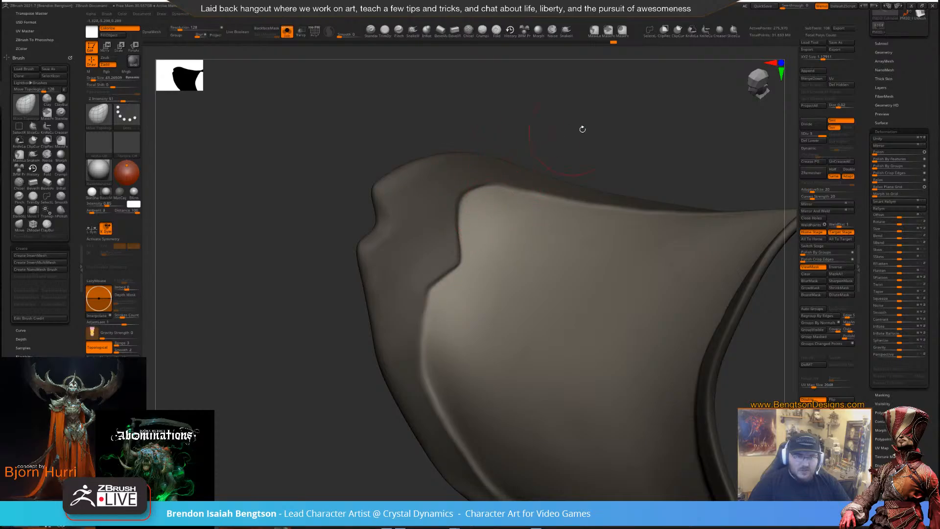
Adjust the central panel's outer edge along the stepped border with the Move Topological brush, varying the brush size
mouse_move(582, 130)
mouse_down()
mouse_move(588, 141)
mouse_move(609, 126)
mouse_move(596, 133)
mouse_up()
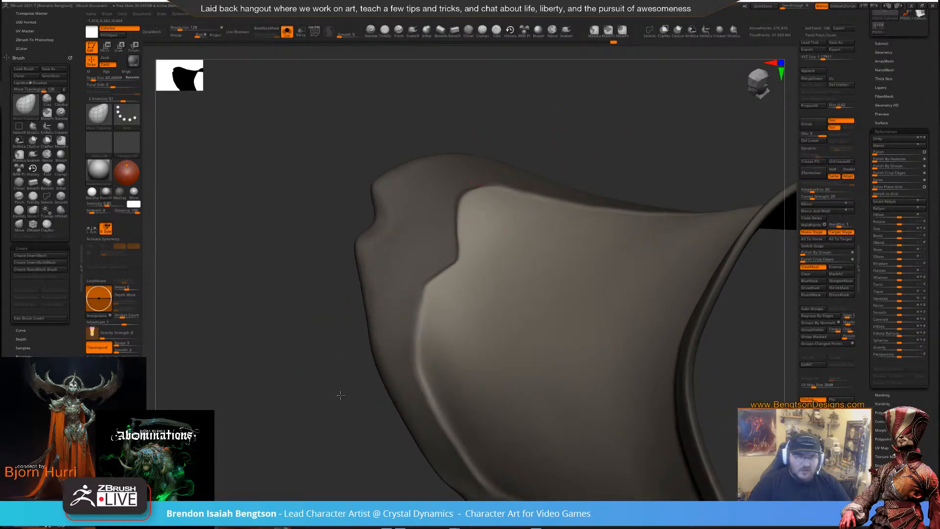
drag(340, 395, 336, 383)
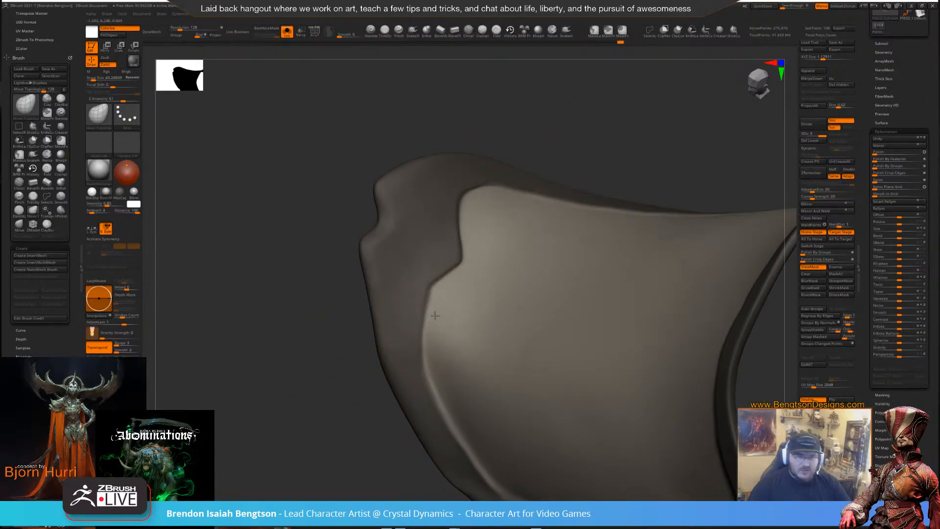
drag(377, 411, 331, 312)
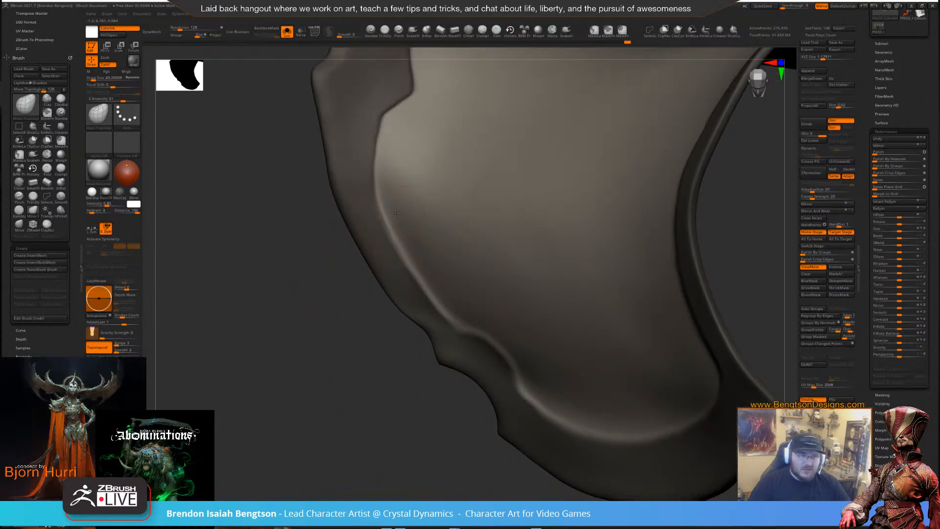
mouse_move(385, 317)
mouse_down()
mouse_move(376, 331)
mouse_move(384, 328)
mouse_up()
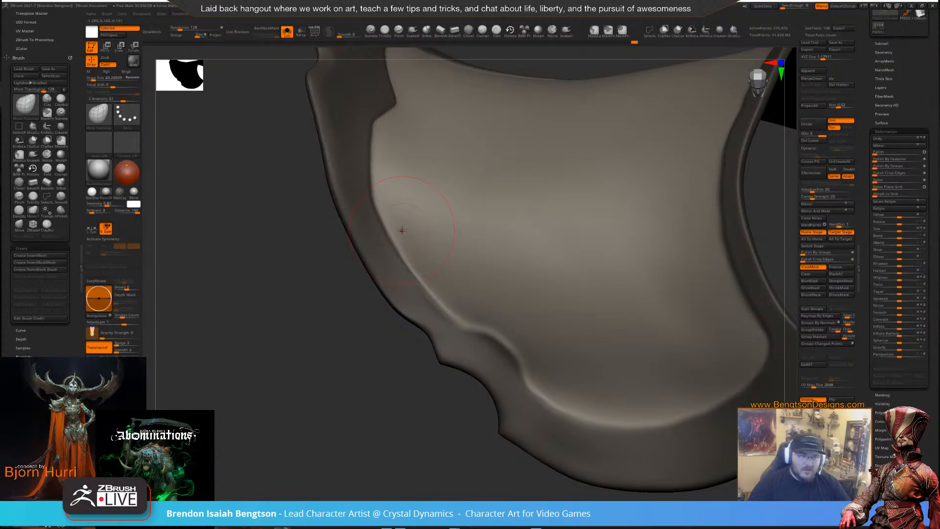
mouse_move(402, 229)
mouse_down()
mouse_move(431, 277)
mouse_move(474, 308)
mouse_up()
key(space)
drag(438, 418, 492, 327)
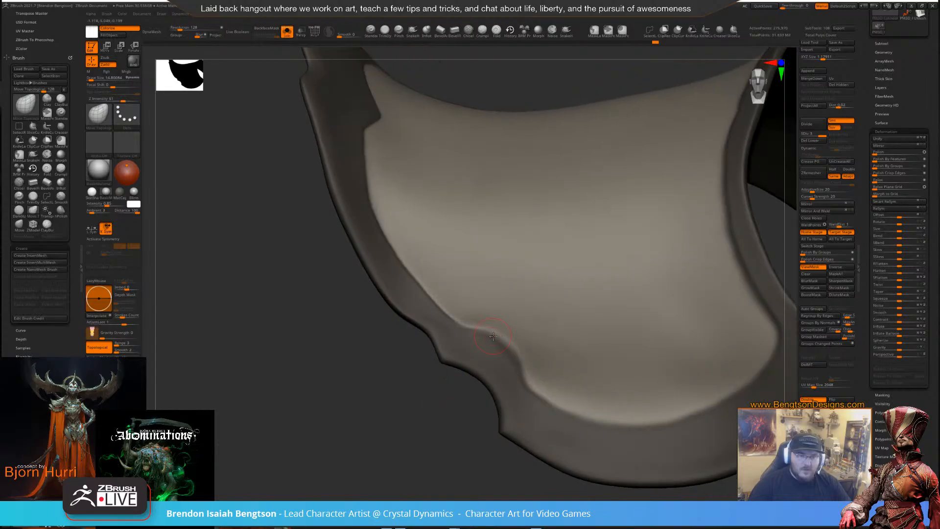
key(space)
click(499, 333)
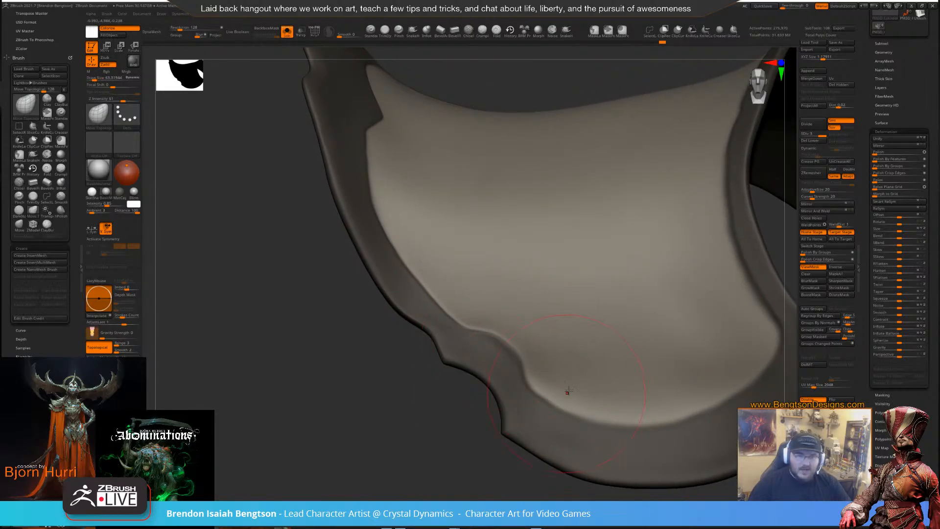
right_drag(567, 390, 549, 298)
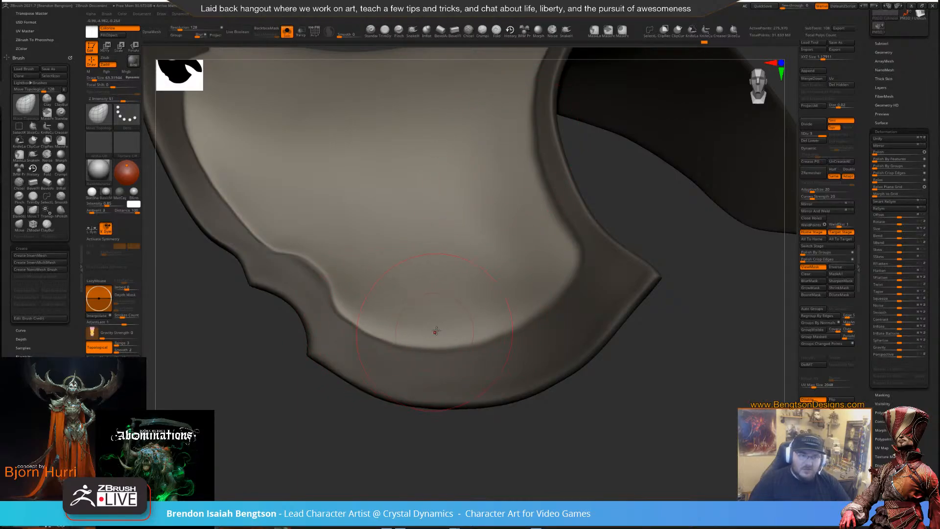
Clear the mask and examine the bordered panel on the whole shoulder plate
key(f)
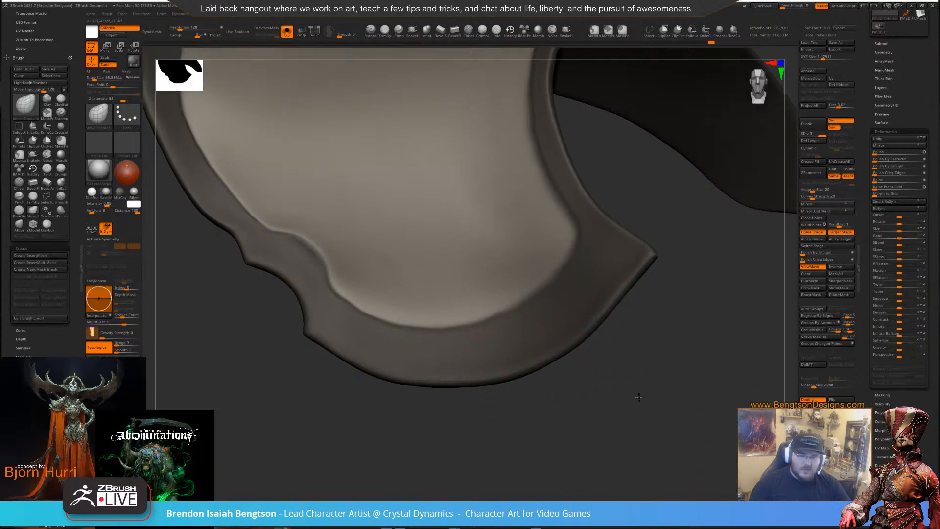
key(shift)
shift+drag(690, 353, 685, 358)
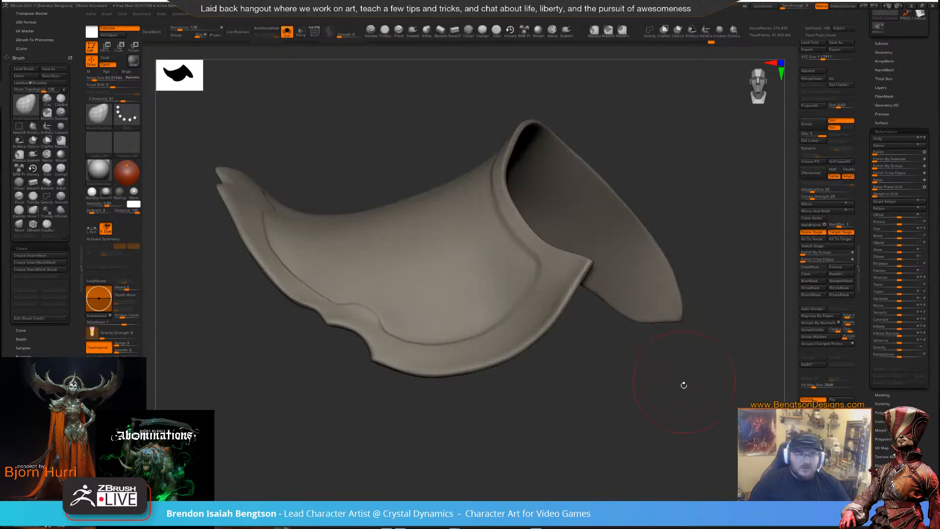
mouse_move(637, 409)
alt+mouse_down()
mouse_move(677, 415)
mouse_move(656, 416)
mouse_move(669, 441)
mouse_move(673, 338)
mouse_move(703, 248)
mouse_move(725, 262)
alt+mouse_up()
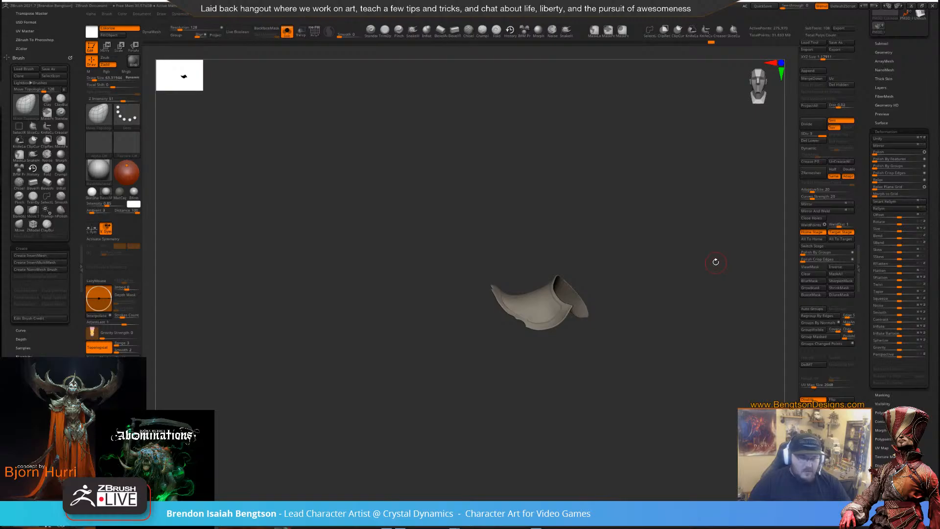
click(715, 263)
mouse_move(760, 360)
mouse_down()
mouse_move(746, 360)
mouse_move(758, 341)
mouse_move(768, 348)
mouse_move(653, 377)
mouse_up()
mouse_move(464, 132)
alt+mouse_down()
mouse_move(468, 186)
mouse_move(483, 200)
mouse_move(504, 168)
alt+mouse_up()
key(alt+s)
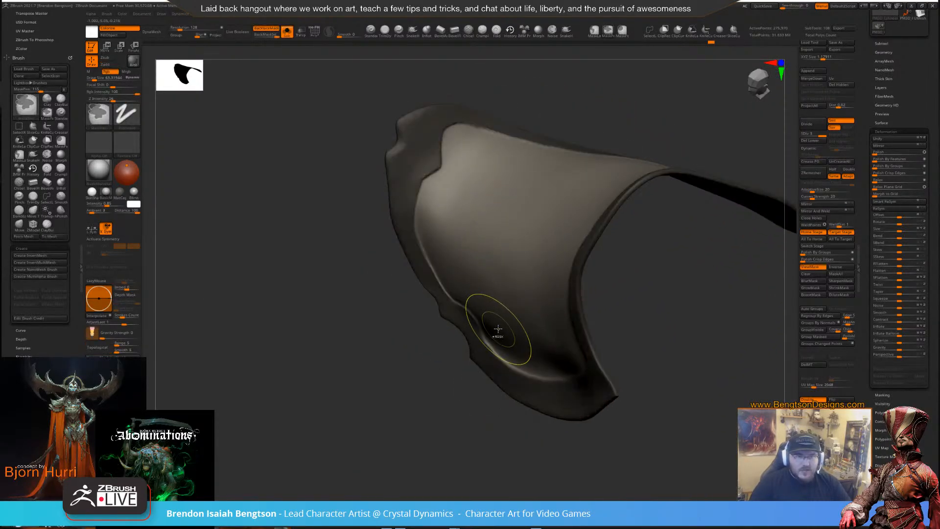
Undo the recent sculpting, including the panel inflation, back to the state with the central panel masked
key(ctrl+z)
key(ctrl+z)
key(ctrl+z)
key(ctrl+z)
key(ctrl+z)
key(ctrl+z)
key(ctrl+z)
key(ctrl+z)
key(ctrl+z)
key(ctrl+z)
key(ctrl+z)
key(ctrl+z)
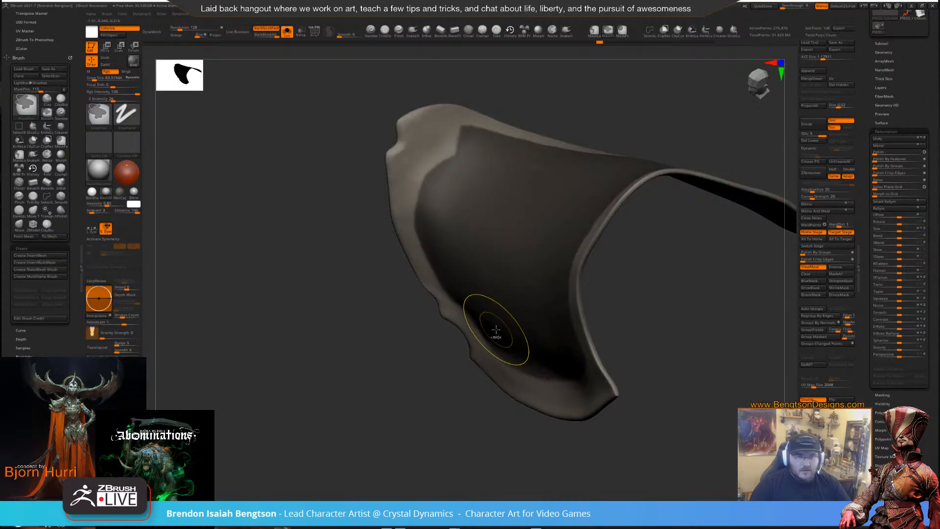
key(ctrl+shift)
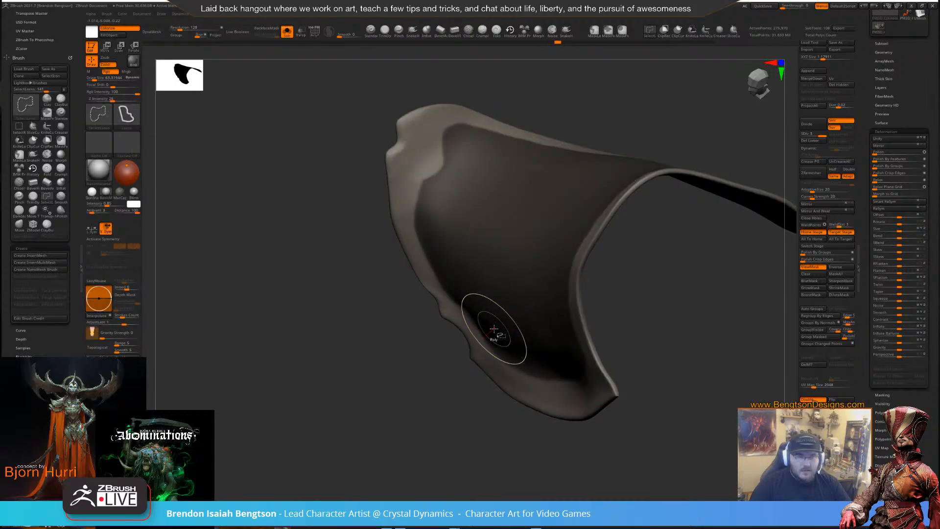
drag(437, 360, 406, 361)
Paint small mask additions at the panel's lower outer notch and near its upper edge, accepting the removal of the later undo history
key(space)
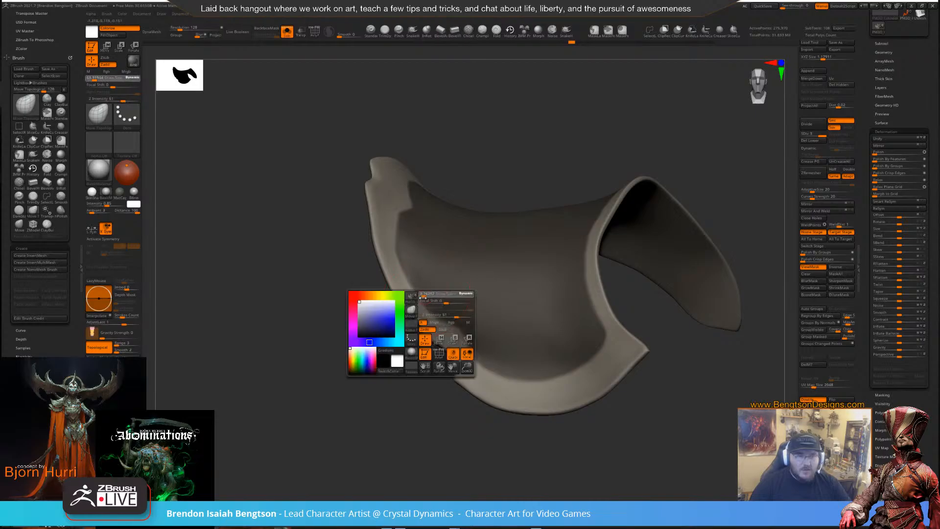
drag(423, 297, 425, 297)
mouse_move(598, 127)
alt+mouse_down()
mouse_move(526, 137)
mouse_move(537, 119)
mouse_move(559, 134)
mouse_move(509, 150)
mouse_move(566, 162)
alt+mouse_up()
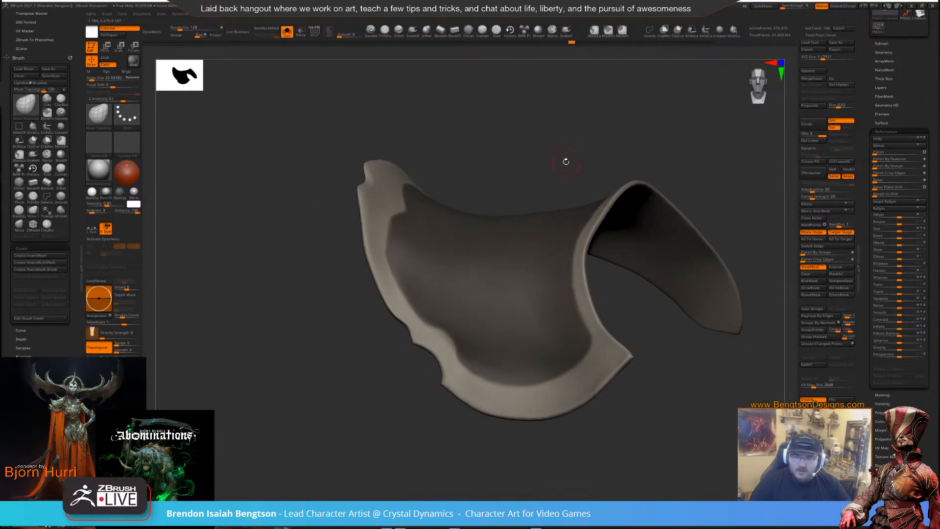
key(ctrl)
ctrl+click(429, 321)
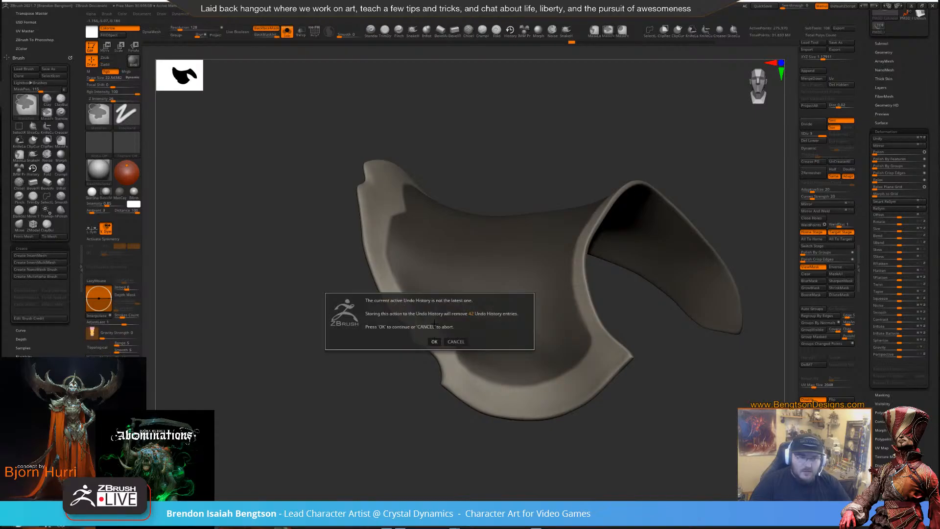
click(434, 341)
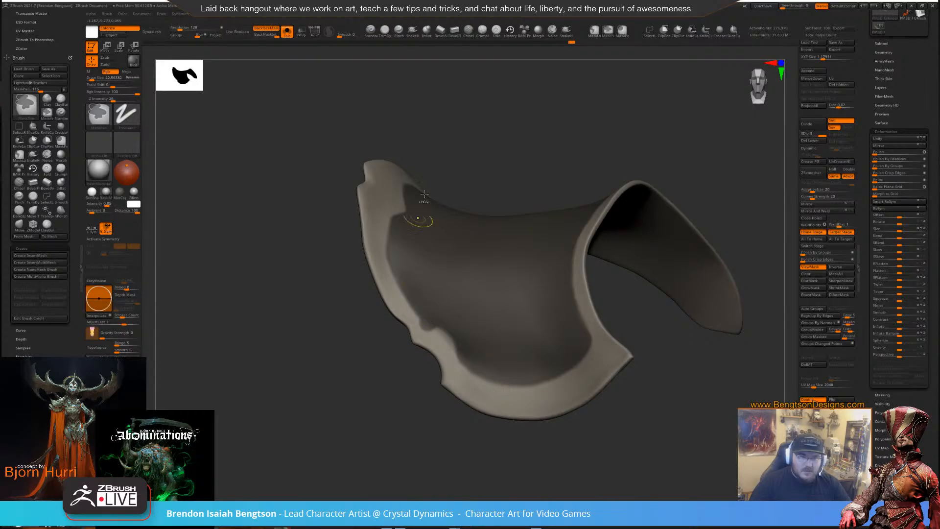
drag(445, 140, 453, 155)
ctrl+drag(410, 213, 396, 229)
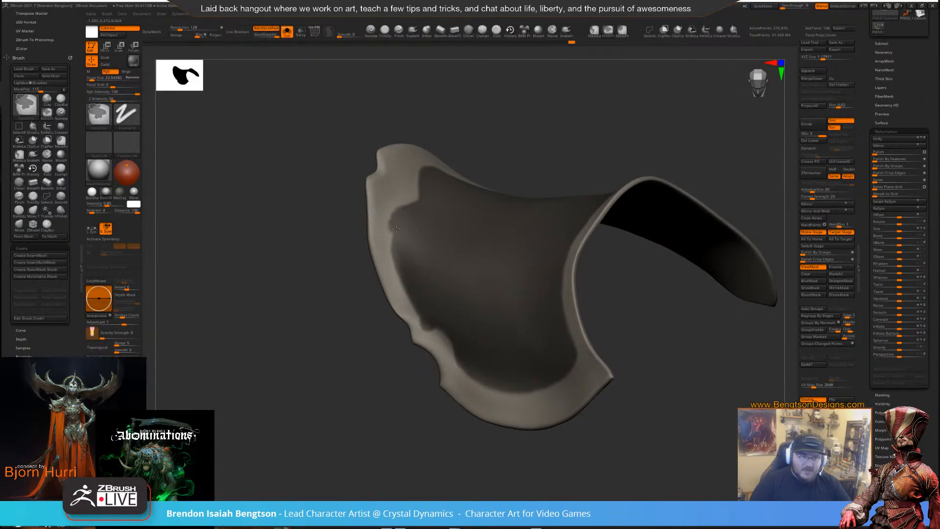
Reduce the brush size and paint a small spur on the mask's outer edge below the plate's tip
mouse_move(458, 153)
mouse_down()
mouse_move(556, 88)
mouse_move(509, 127)
mouse_up()
key(space)
drag(361, 255, 360, 255)
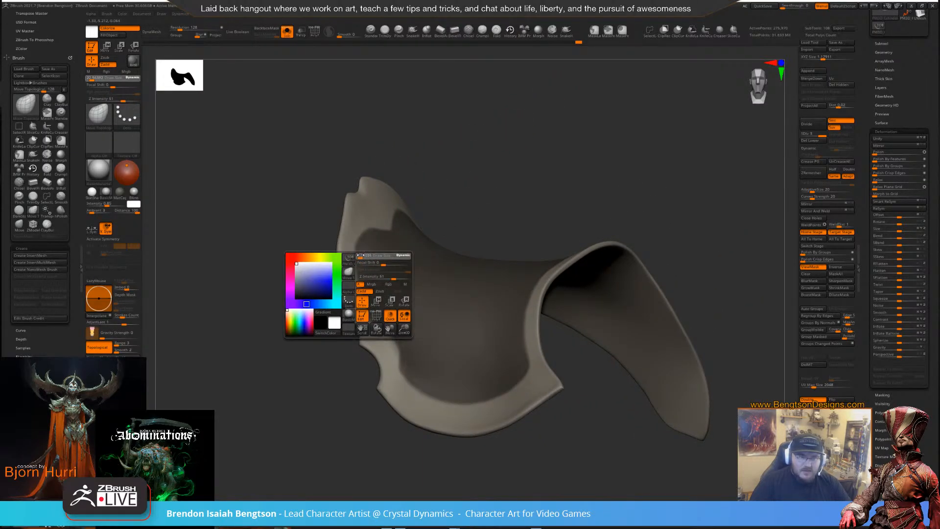
key(ctrl)
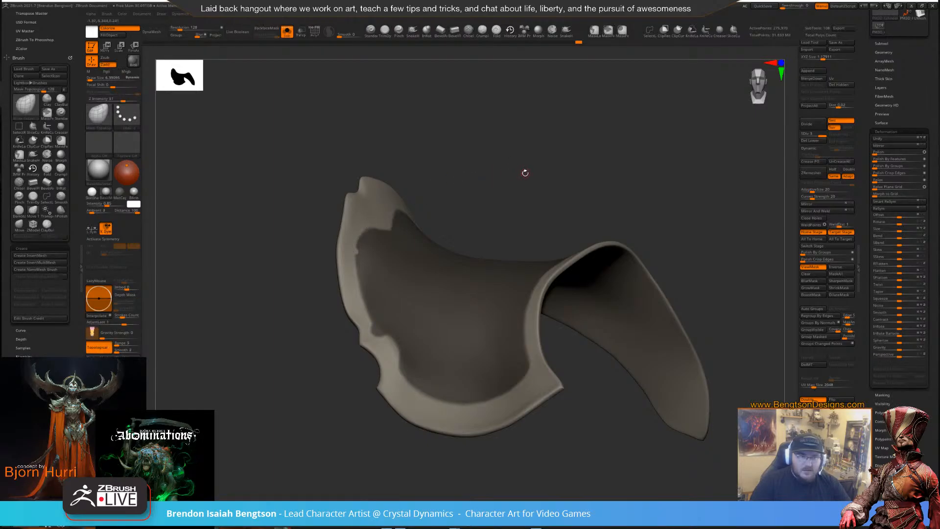
Refine the mask's lower inner corner into a small step and touch up the mask along the lower curve
mouse_move(524, 172)
mouse_down()
mouse_move(506, 148)
mouse_move(606, 151)
mouse_move(589, 133)
mouse_move(607, 126)
mouse_move(577, 161)
mouse_up()
key(ctrl)
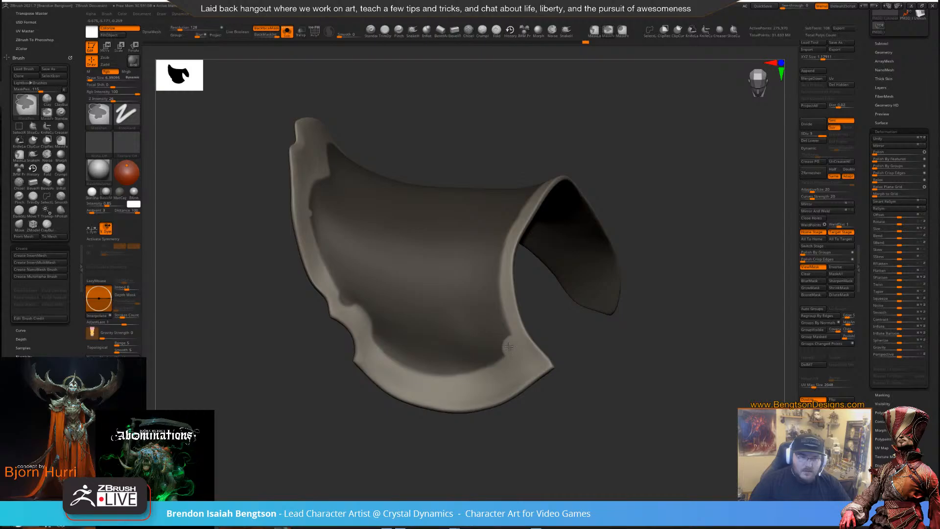
mouse_move(596, 342)
mouse_down()
mouse_move(619, 367)
mouse_move(554, 349)
mouse_up()
key(ctrl)
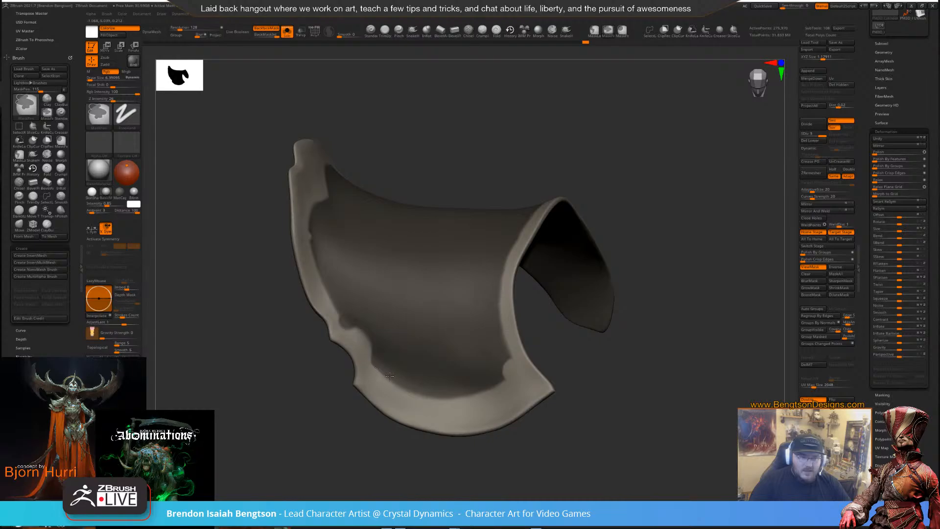
drag(346, 419, 329, 427)
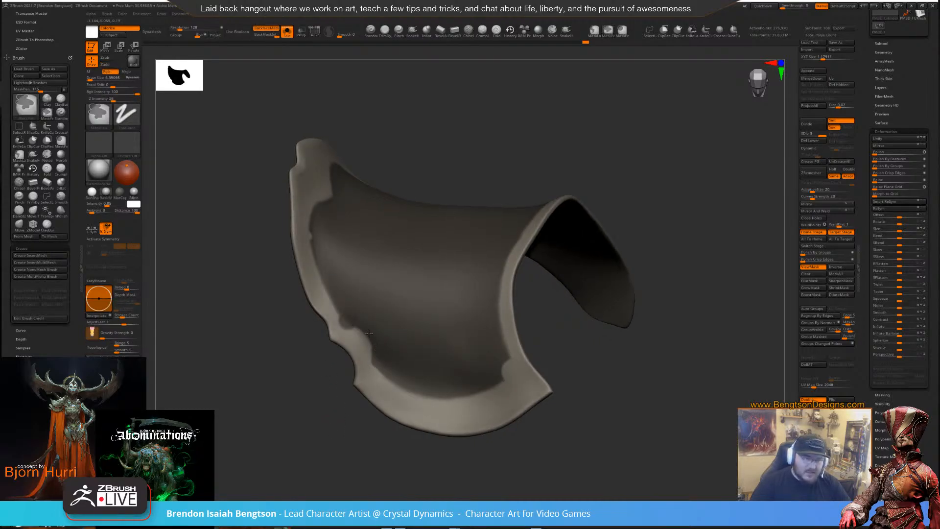
mouse_move(285, 365)
alt+mouse_down()
mouse_move(302, 396)
mouse_move(295, 397)
mouse_move(311, 393)
alt+mouse_up()
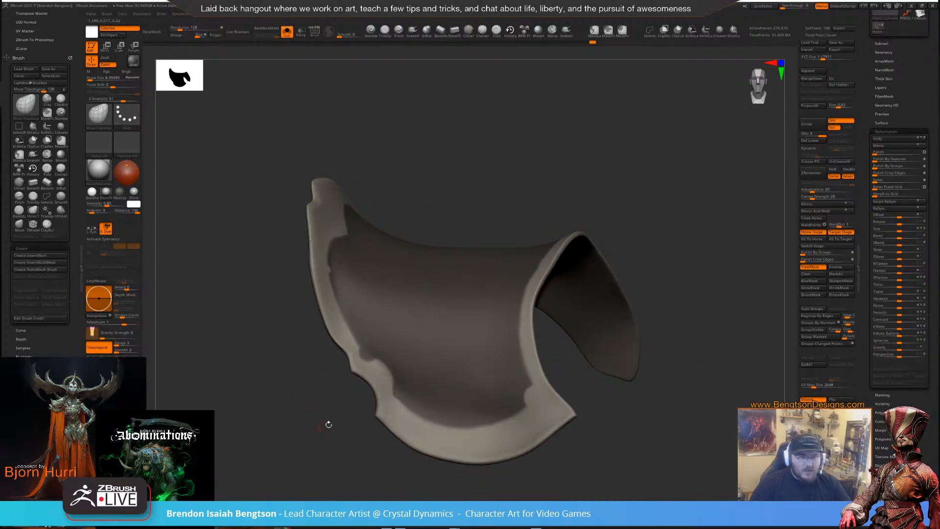
drag(353, 437, 359, 453)
Clean up the mask's notched contour near the plate's tip with a fine mask brush
mouse_move(504, 153)
mouse_down()
mouse_move(465, 160)
mouse_move(480, 133)
mouse_move(437, 143)
mouse_up()
key(ctrl)
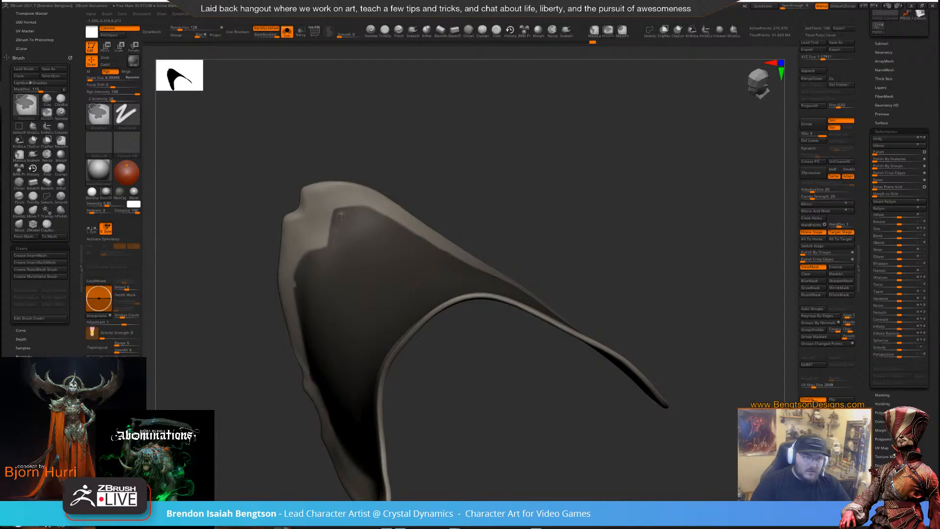
drag(368, 160, 384, 142)
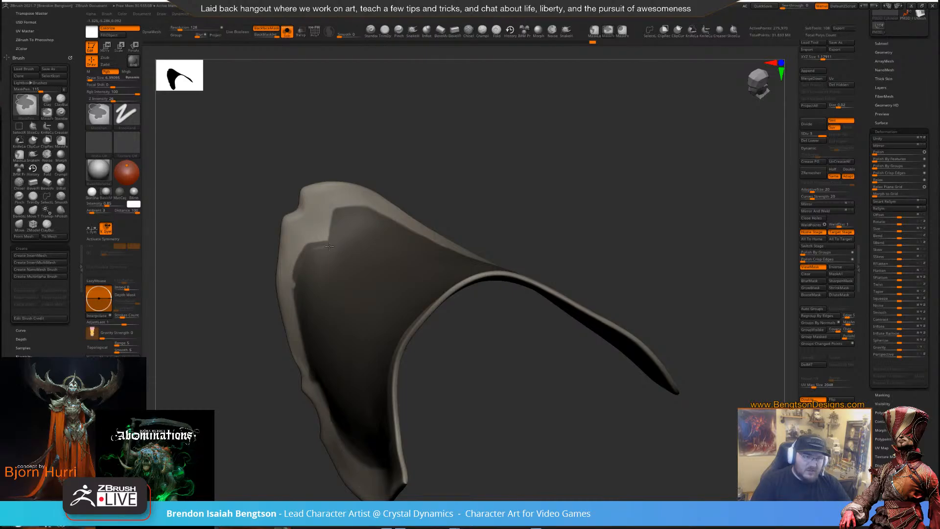
Erase the mask along the outer edge on the plate's opposite side so its border widens into a smooth curve
mouse_move(511, 185)
mouse_down()
mouse_move(547, 126)
mouse_move(487, 143)
mouse_move(531, 161)
mouse_move(533, 179)
mouse_move(549, 145)
mouse_move(541, 218)
mouse_move(493, 154)
mouse_move(494, 220)
mouse_move(564, 94)
mouse_move(529, 219)
mouse_move(564, 309)
mouse_up()
key(ctrl)
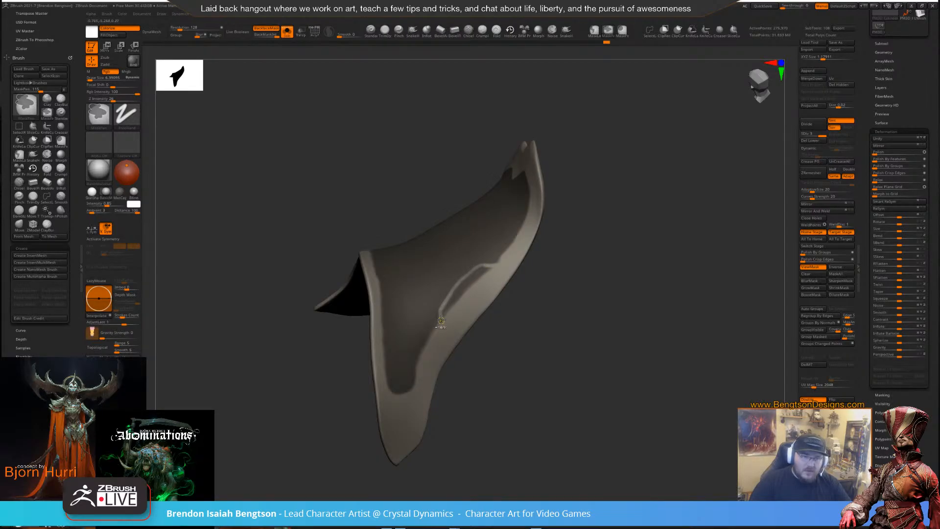
ctrl+alt+drag(441, 321, 483, 265)
shift+drag(430, 318, 487, 269)
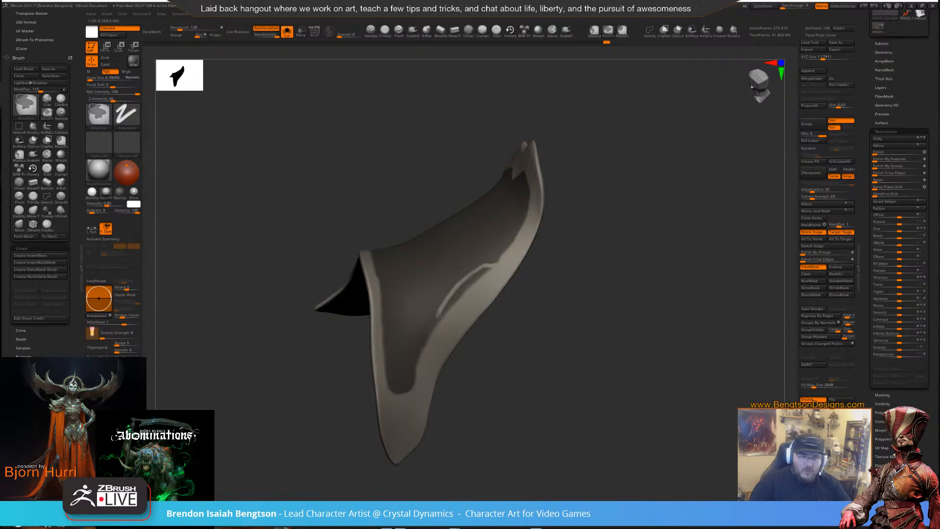
key(space)
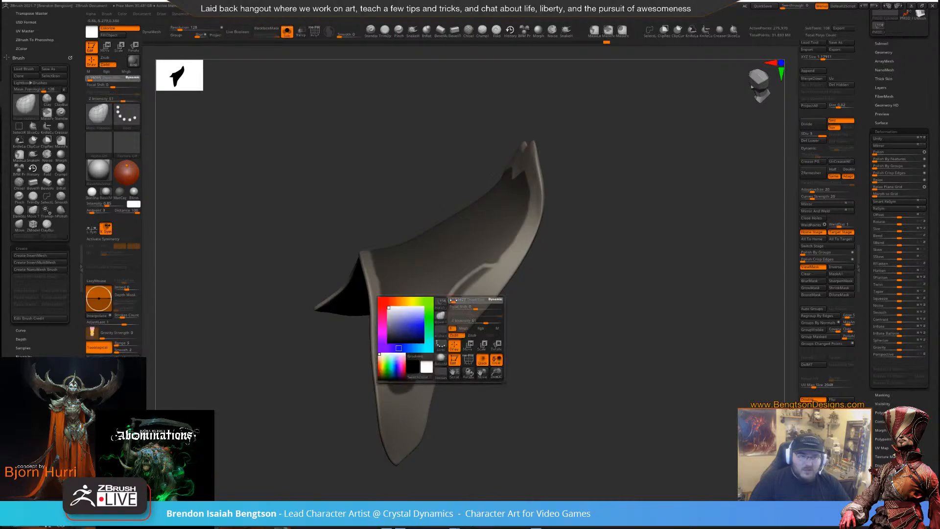
mouse_move(451, 308)
ctrl+alt+mouse_down()
mouse_move(487, 269)
mouse_move(465, 283)
ctrl+alt+mouse_up()
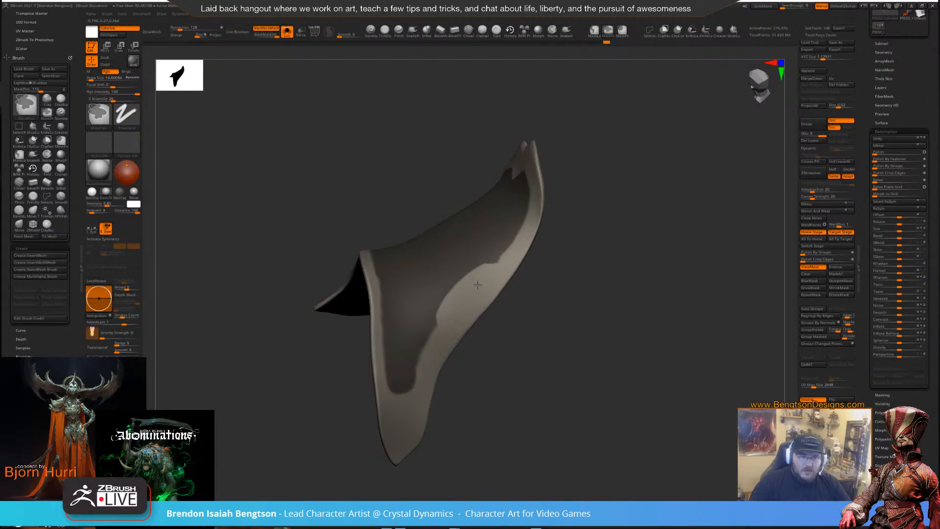
Resize the brush and paint a small hooked point onto the mask at the upper end of the widened border
key(space)
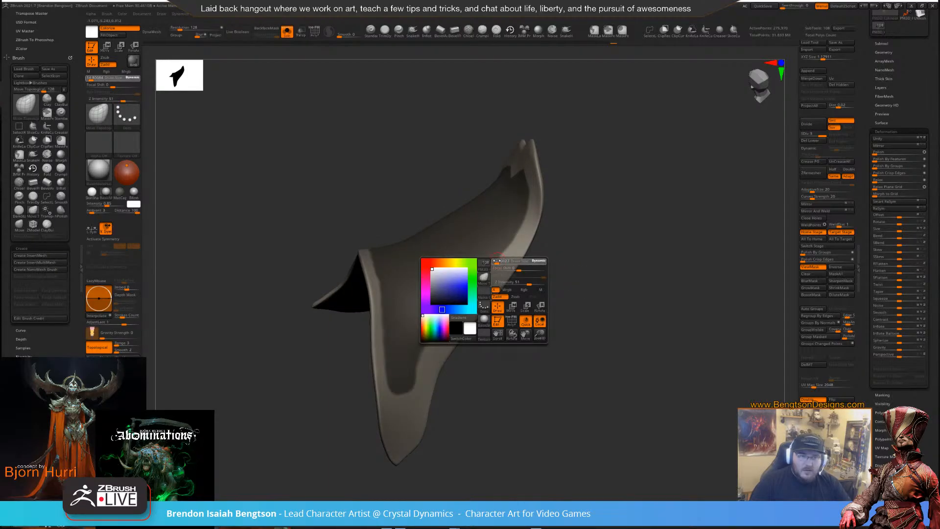
drag(496, 261, 496, 261)
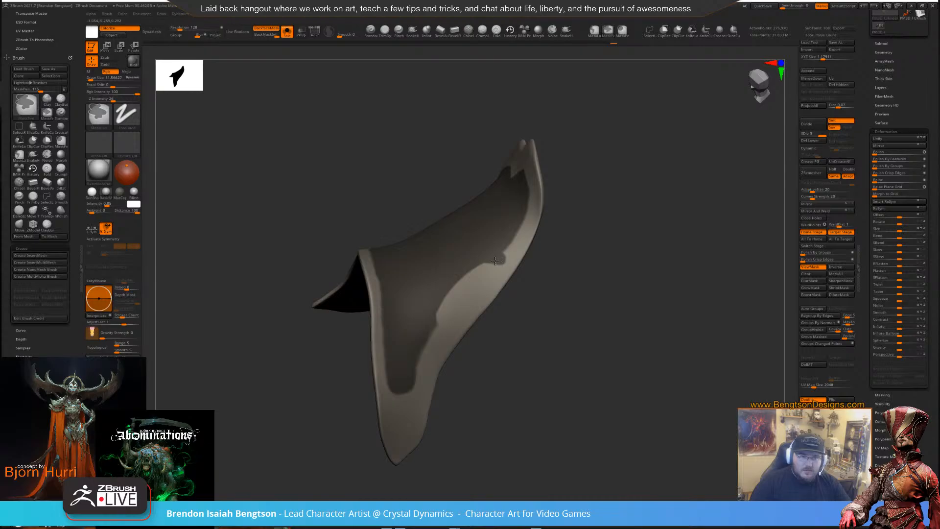
mouse_move(583, 289)
alt+mouse_down()
mouse_move(583, 248)
mouse_move(615, 182)
mouse_move(587, 225)
mouse_move(614, 291)
mouse_move(598, 311)
alt+mouse_up()
drag(521, 323, 526, 340)
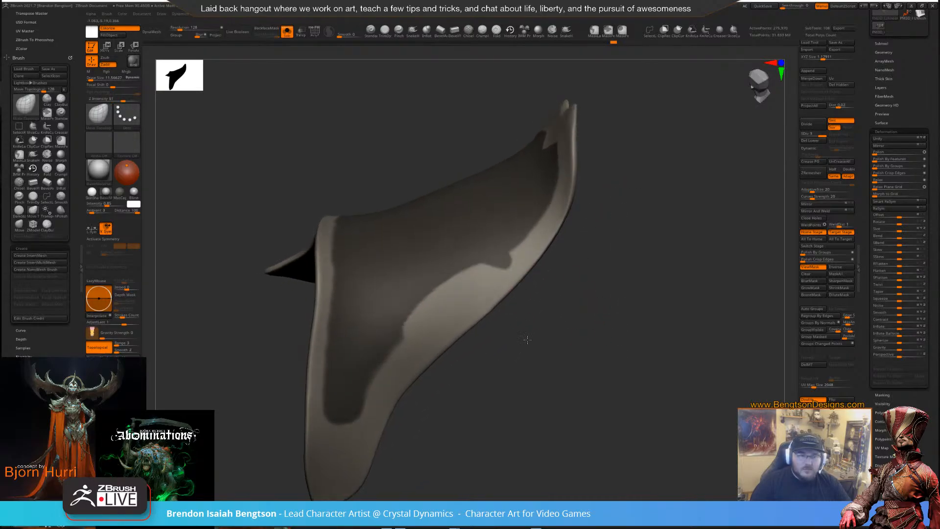
key(ctrl)
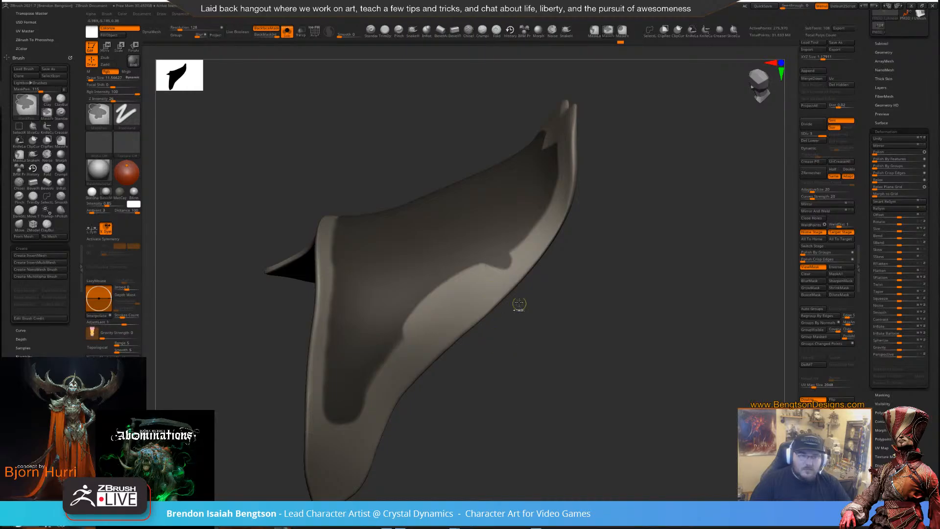
drag(521, 306, 522, 320)
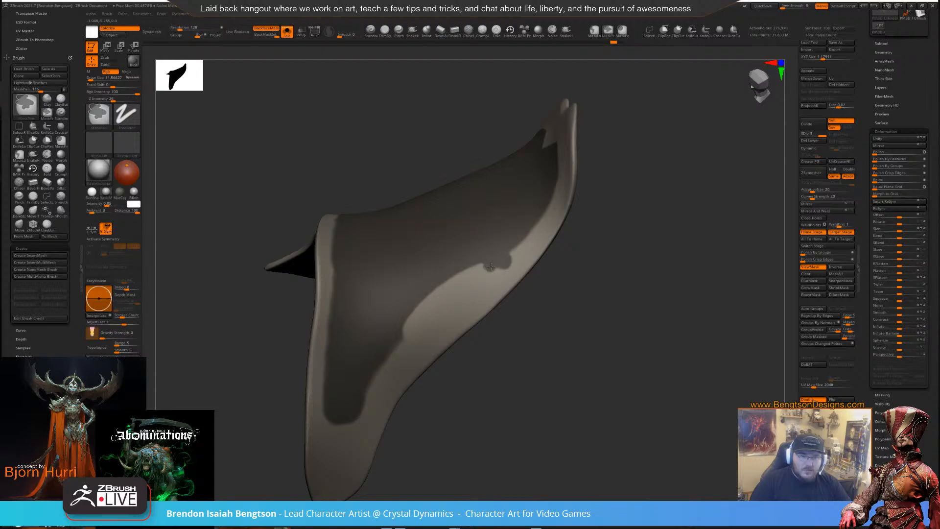
ctrl+drag(491, 267, 492, 264)
mouse_move(554, 342)
mouse_down()
mouse_move(564, 355)
mouse_move(569, 327)
mouse_move(596, 330)
mouse_move(585, 345)
mouse_move(592, 359)
mouse_move(605, 335)
mouse_move(656, 339)
mouse_move(598, 336)
mouse_up()
key(ctrl+z)
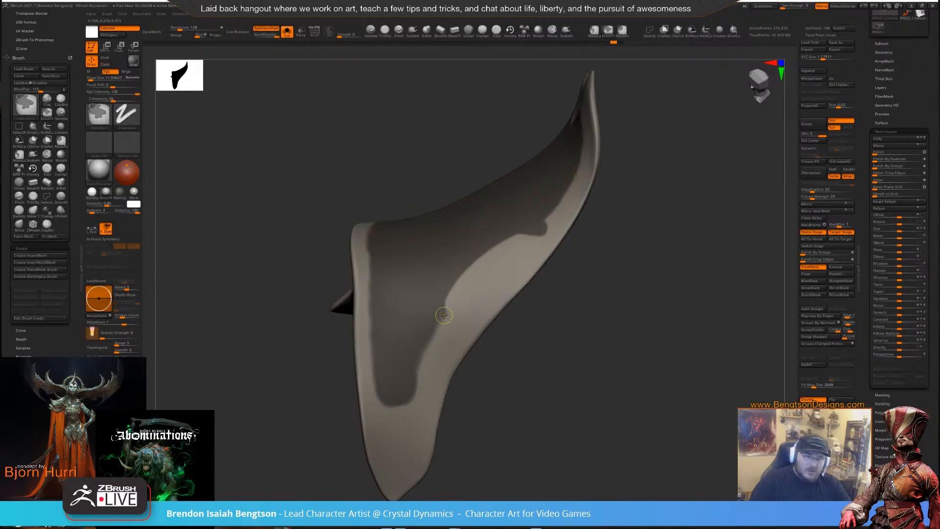
Shape a small point in the mask midway along the lower curve, and tidy the mask's straight edge and upper hook
ctrl+drag(443, 315, 436, 323)
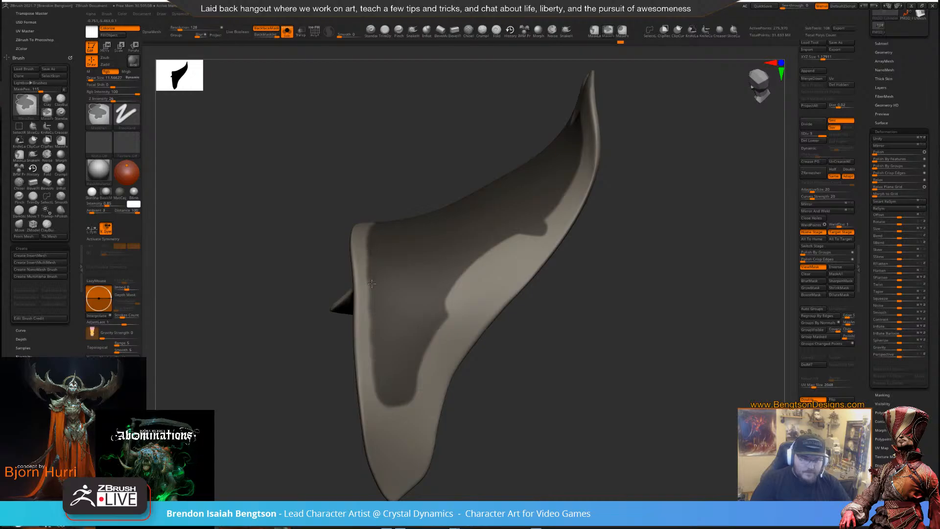
ctrl+drag(371, 283, 373, 313)
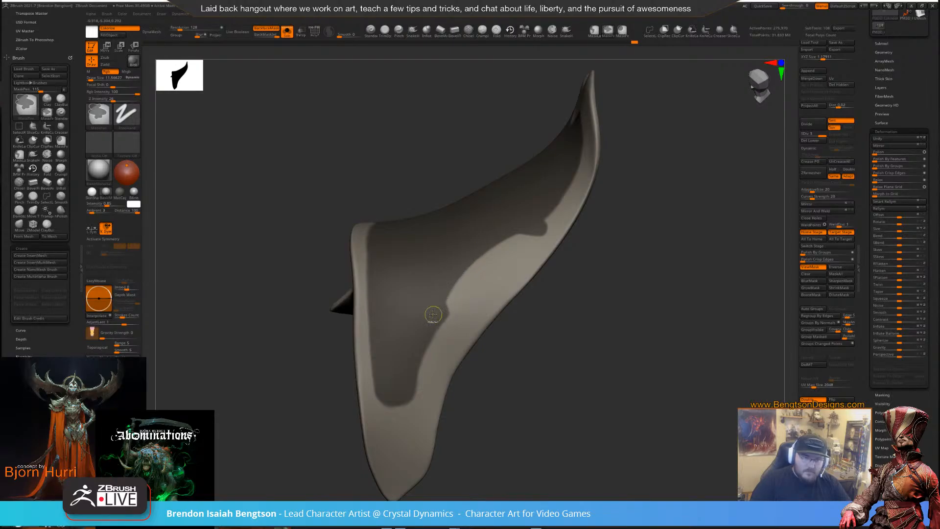
alt+drag(629, 274, 650, 203)
drag(648, 294, 612, 313)
key(f)
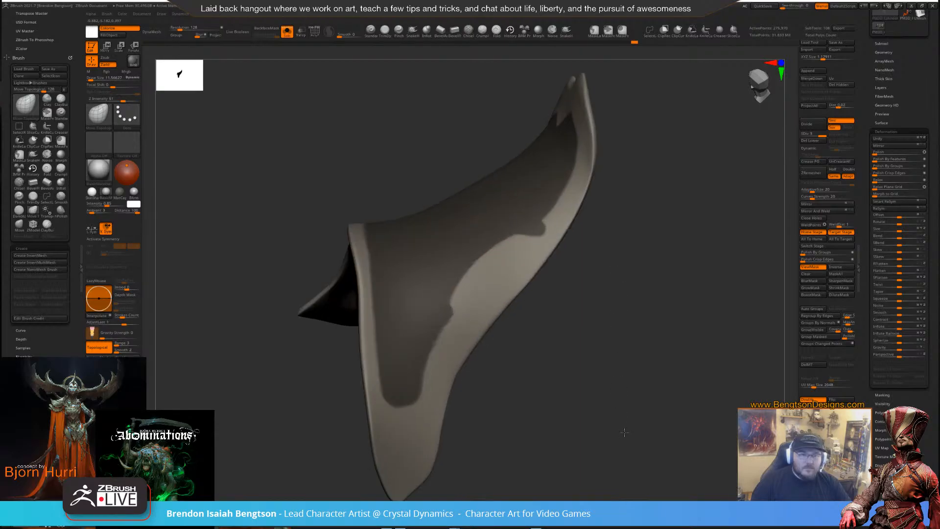
key(ctrl)
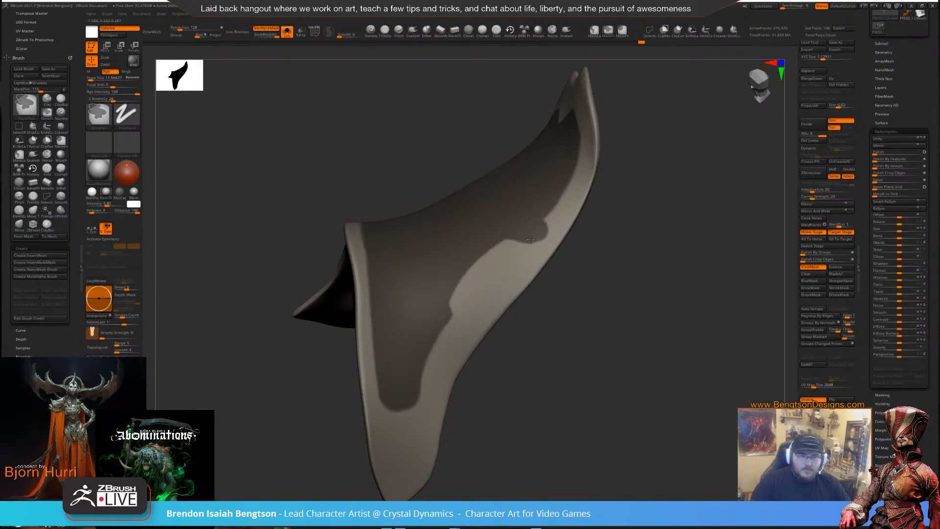
mouse_move(538, 241)
ctrl+right_down()
mouse_move(667, 159)
mouse_move(675, 260)
mouse_move(645, 260)
mouse_move(667, 263)
mouse_move(657, 281)
mouse_move(684, 265)
mouse_move(683, 280)
mouse_move(657, 181)
mouse_move(676, 197)
mouse_move(735, 177)
mouse_move(764, 220)
ctrl+right_up()
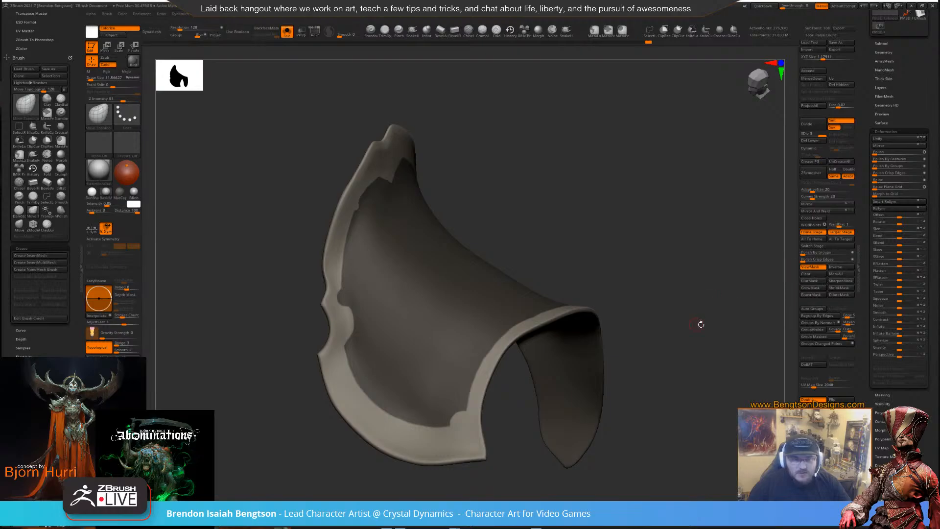
Invert the mask so the plate's border is protected and the central panel is left unmasked
drag(703, 326, 690, 310)
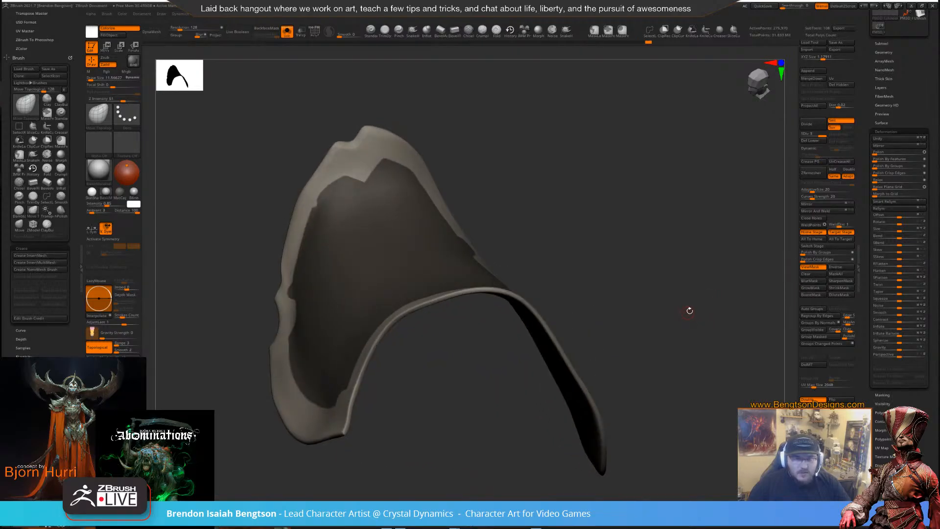
click(830, 294)
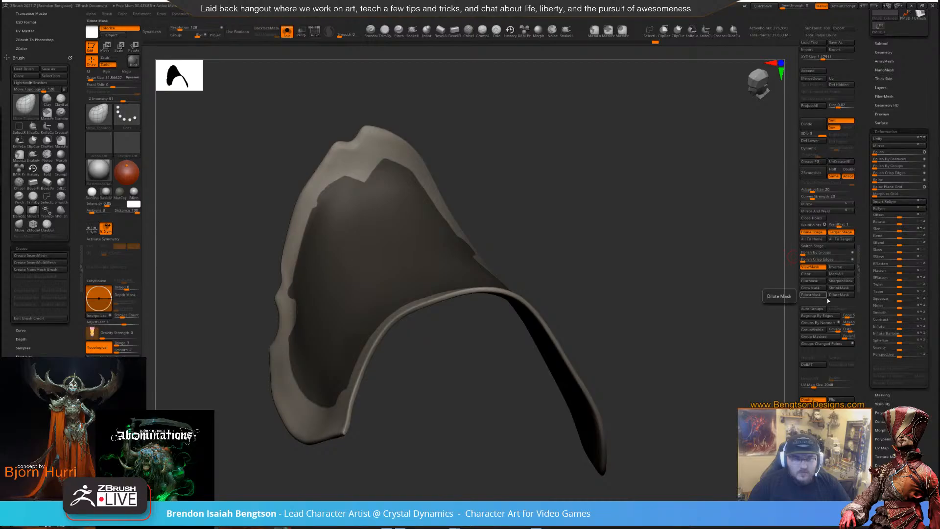
key(ctrl)
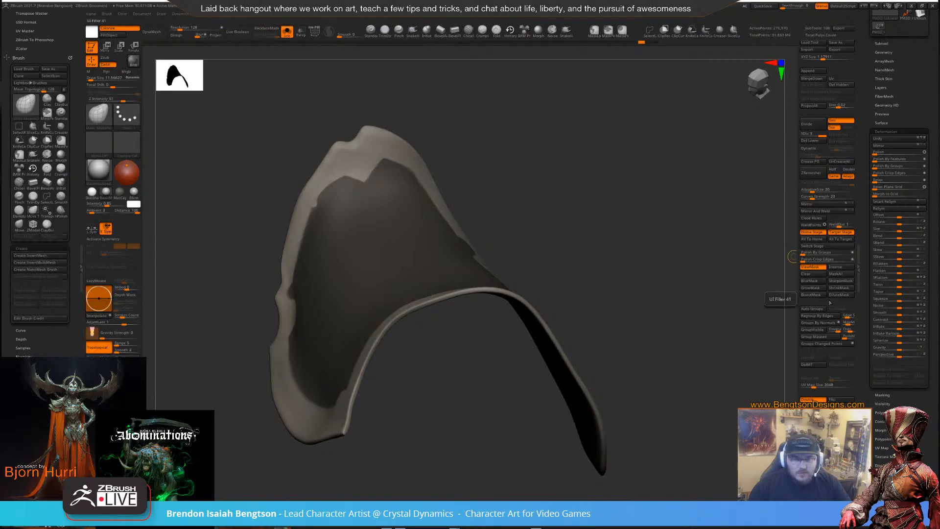
drag(723, 288, 569, 284)
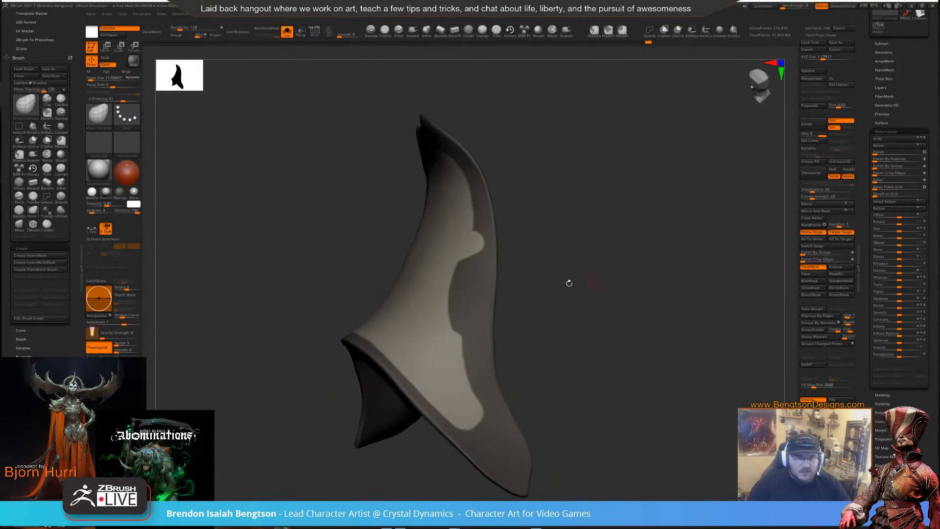
Paint mask over the rounded bump on the panel's upper outer edge to simplify the border outline
drag(508, 208, 535, 223)
key(ctrl)
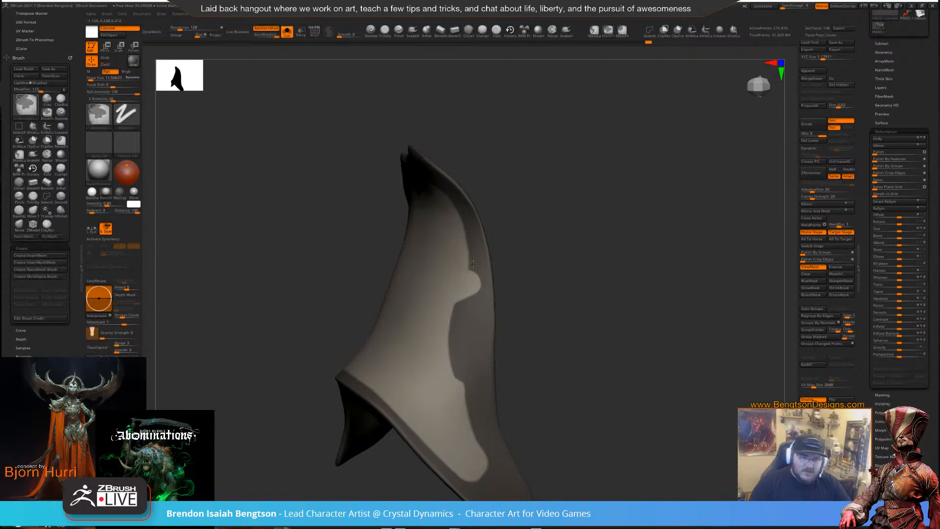
ctrl+drag(468, 282, 472, 264)
key(ctrl+z)
ctrl+drag(468, 248, 468, 303)
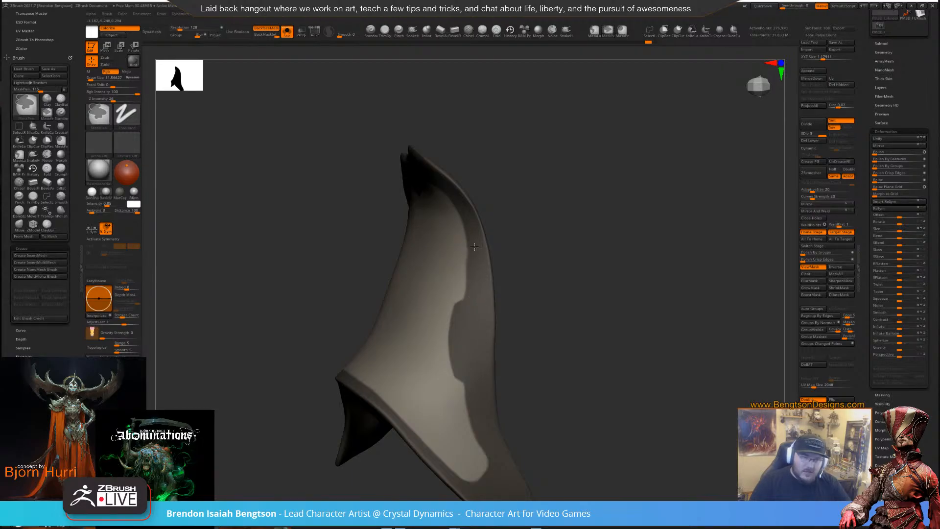
Apply the Inflate deformation to the unmasked central panel to separate it from the border, and turn off the mask display
drag(602, 342, 677, 210)
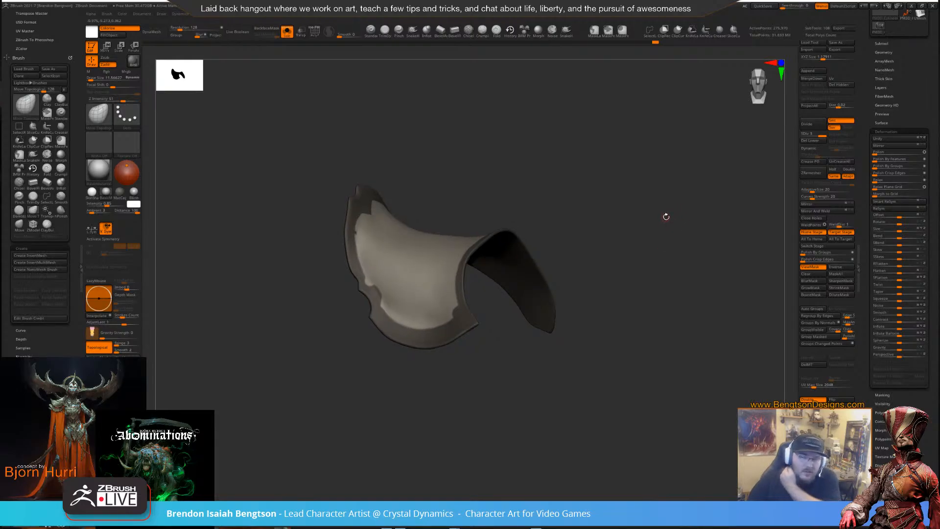
drag(646, 245, 673, 152)
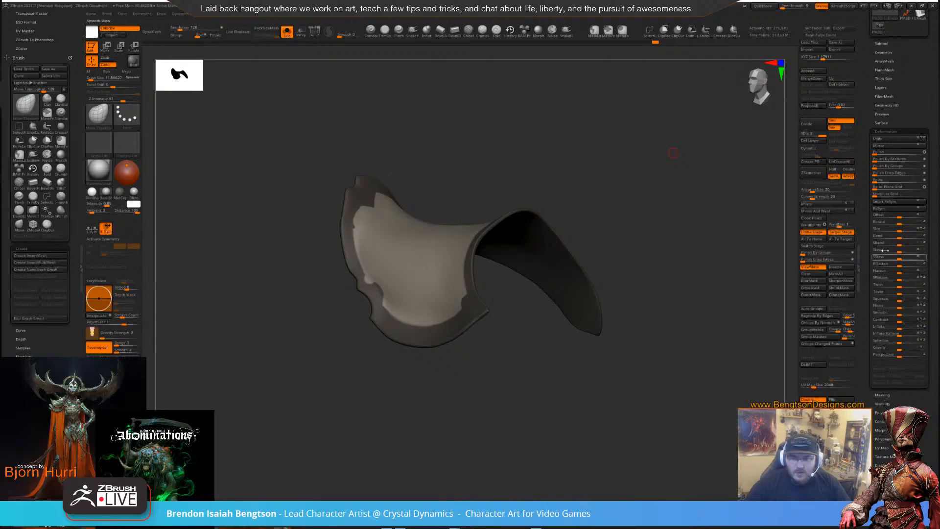
click(894, 333)
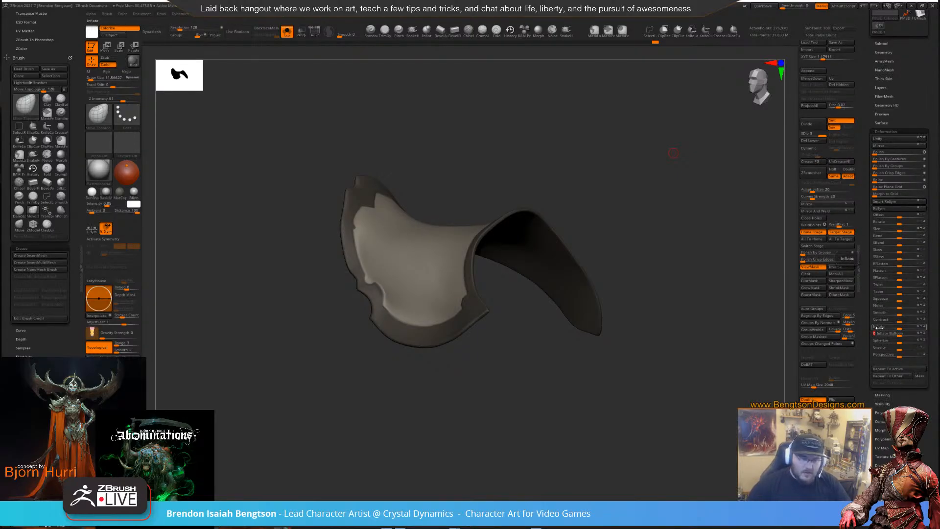
click(814, 268)
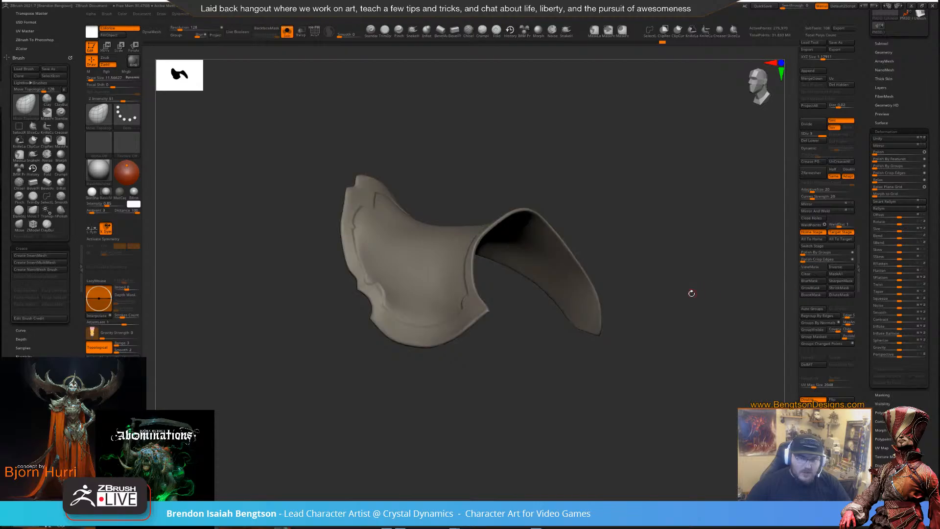
Bring back the full character and compare the layered shoulder plates with the concept painting
mouse_move(691, 293)
mouse_down()
mouse_move(707, 291)
mouse_move(638, 369)
mouse_move(596, 254)
mouse_move(604, 256)
mouse_move(629, 282)
mouse_move(487, 322)
mouse_move(505, 326)
mouse_up()
key(alt+s)
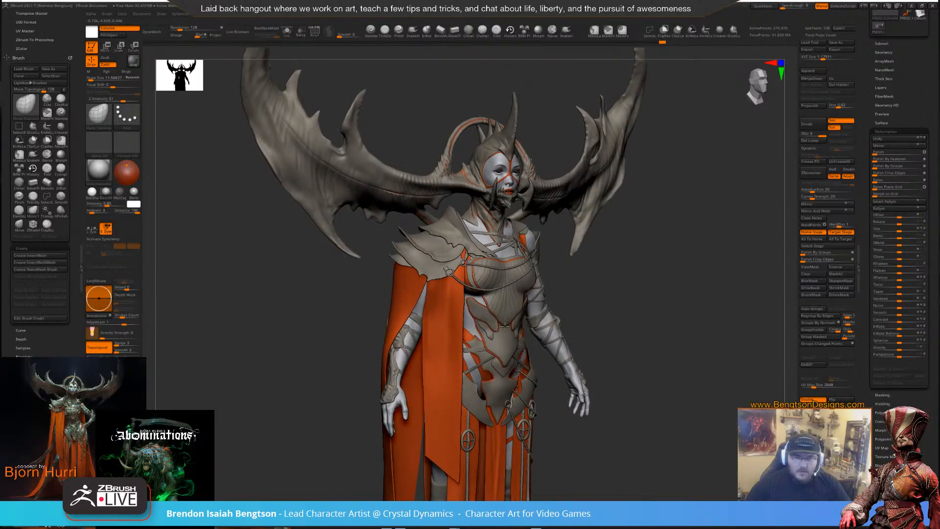
right_drag(939, 246, 750, 286)
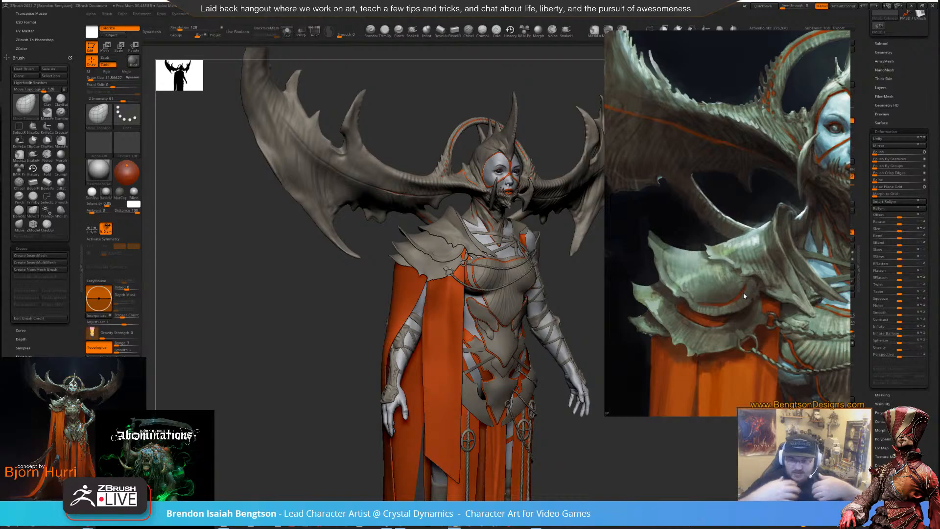
mouse_move(476, 276)
right_down()
mouse_move(482, 393)
mouse_move(467, 247)
mouse_move(455, 245)
mouse_move(489, 274)
mouse_move(481, 290)
mouse_move(449, 278)
right_up()
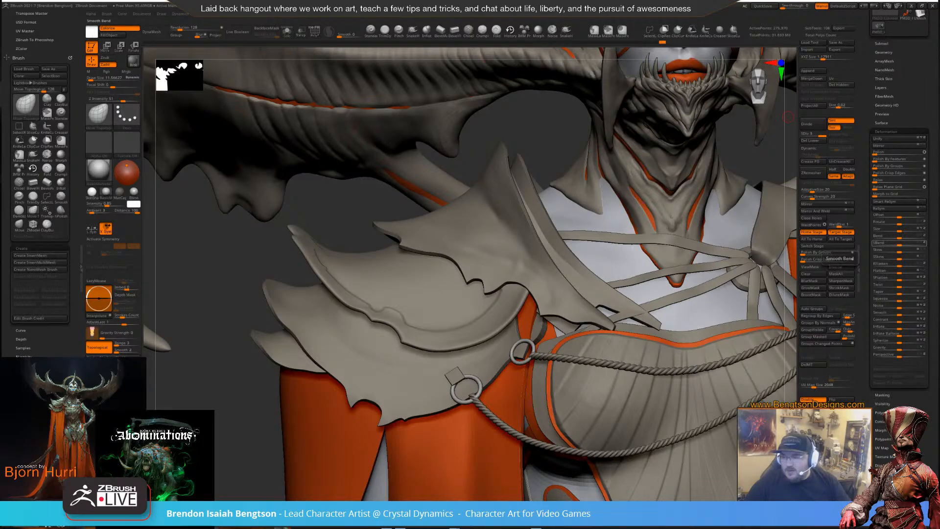
key(alt+Tab)
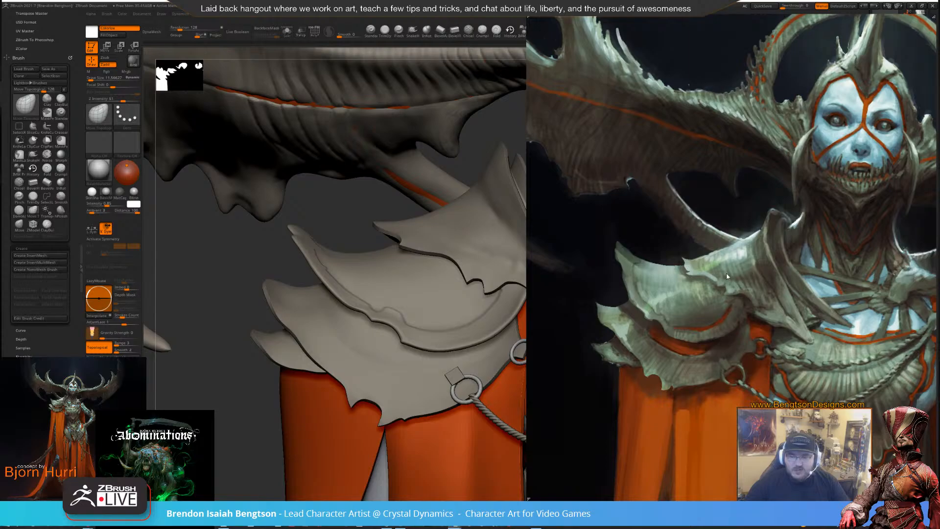
key(alt+Tab)
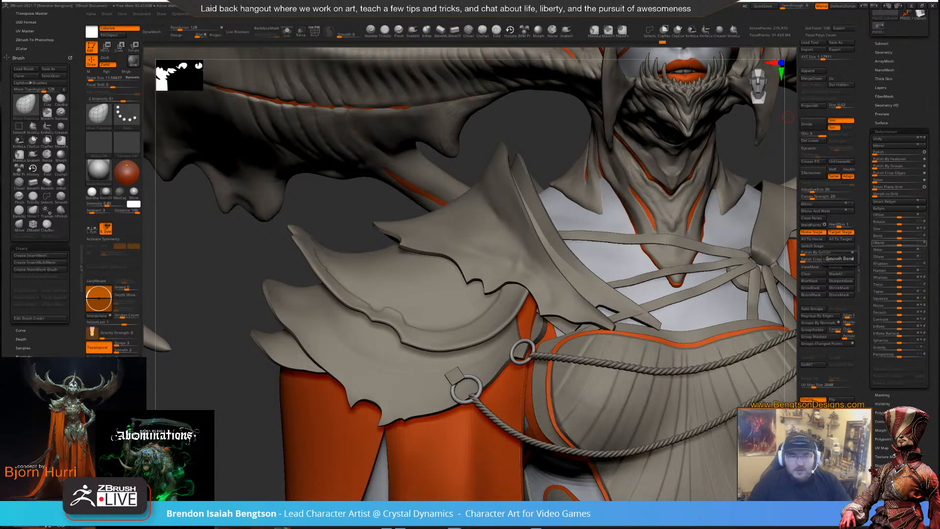
drag(548, 139, 550, 153)
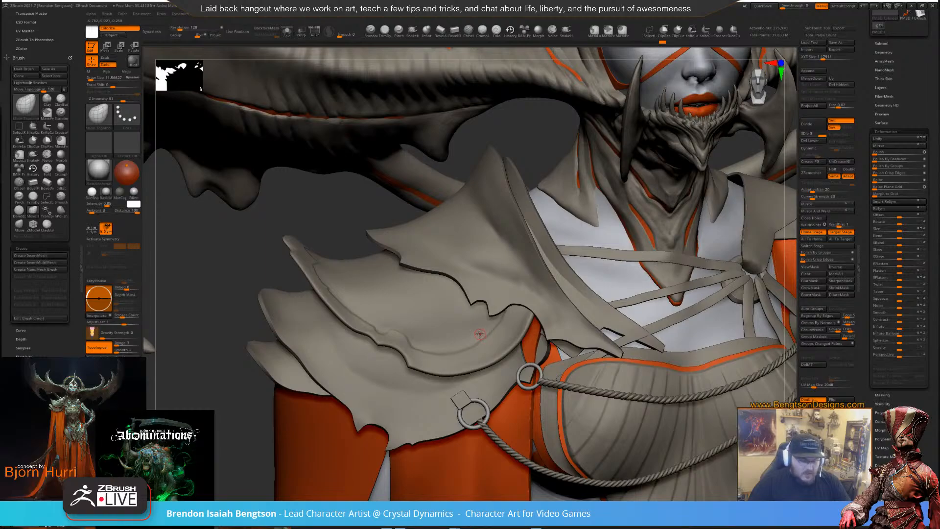
Isolate the bordered shoulder plate again and clear its mask
key(alt+s)
drag(527, 225, 548, 227)
key(space)
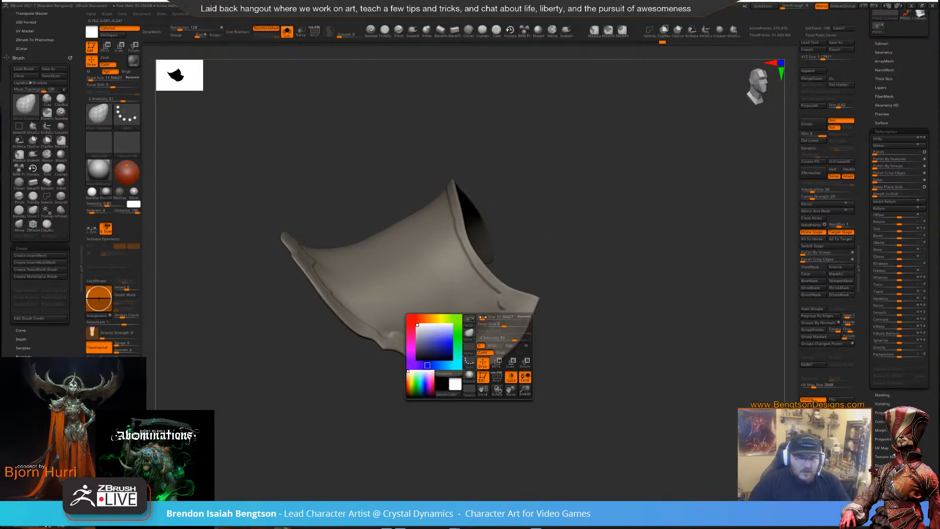
mouse_move(483, 318)
mouse_down()
mouse_move(497, 309)
mouse_move(485, 325)
mouse_up()
ctrl+drag(621, 224, 641, 225)
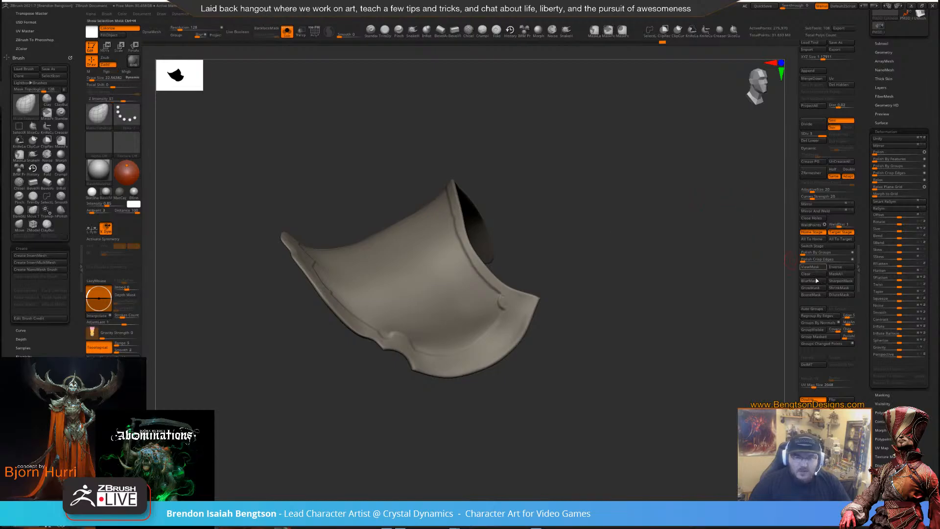
drag(606, 279, 578, 274)
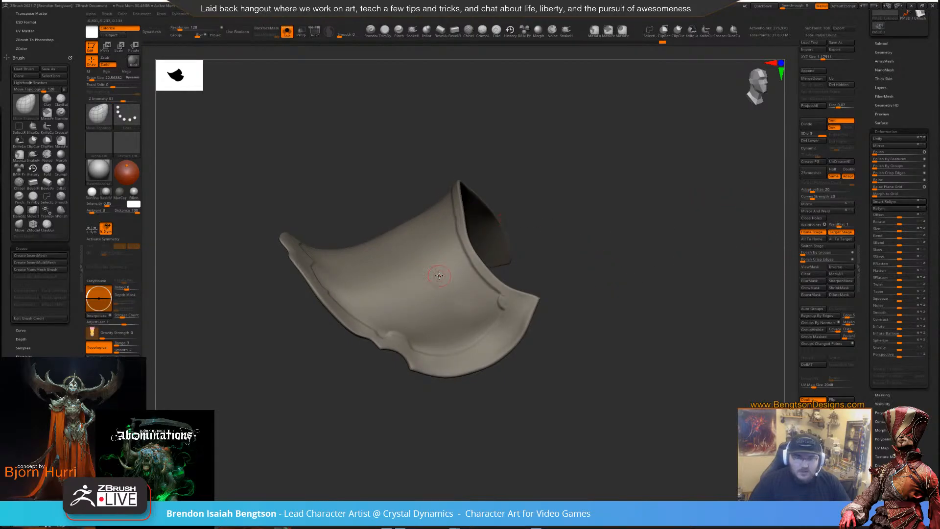
Reduce the brush size and ready the mask brush near the border's small notch at the plate's lower inner corner
key(space)
drag(437, 275, 434, 276)
key(ctrl)
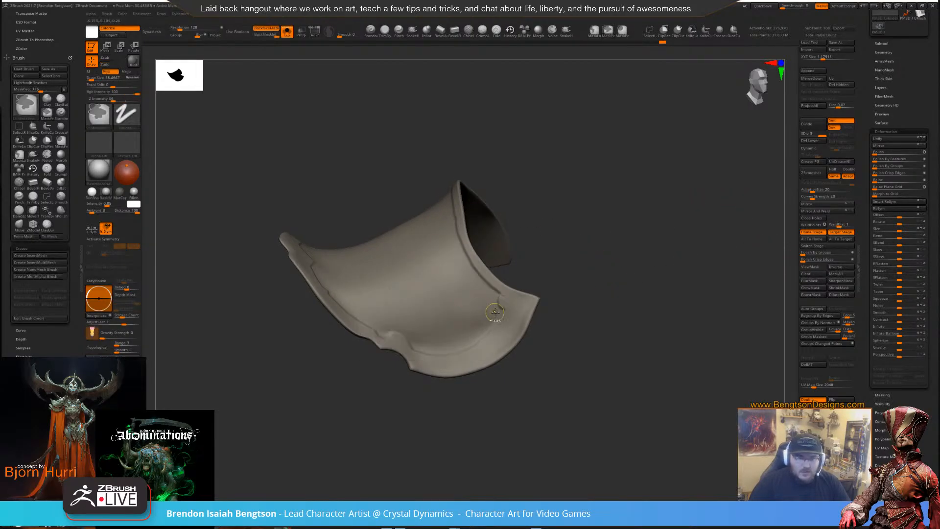
Try to mask the area inside the front rim between its two notches, trimming the mask along the rim
mouse_move(495, 318)
ctrl+mouse_down()
mouse_move(463, 345)
mouse_move(431, 351)
ctrl+mouse_up()
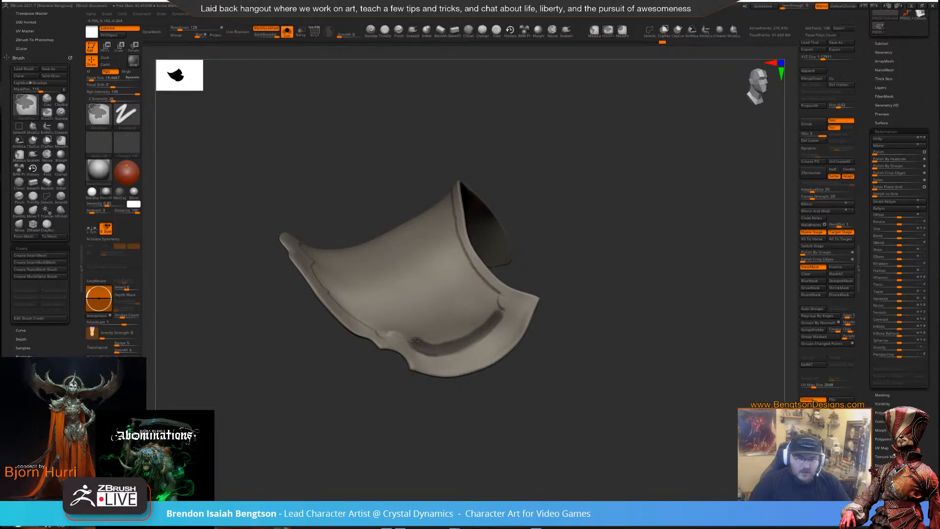
alt+drag(550, 237, 634, 212)
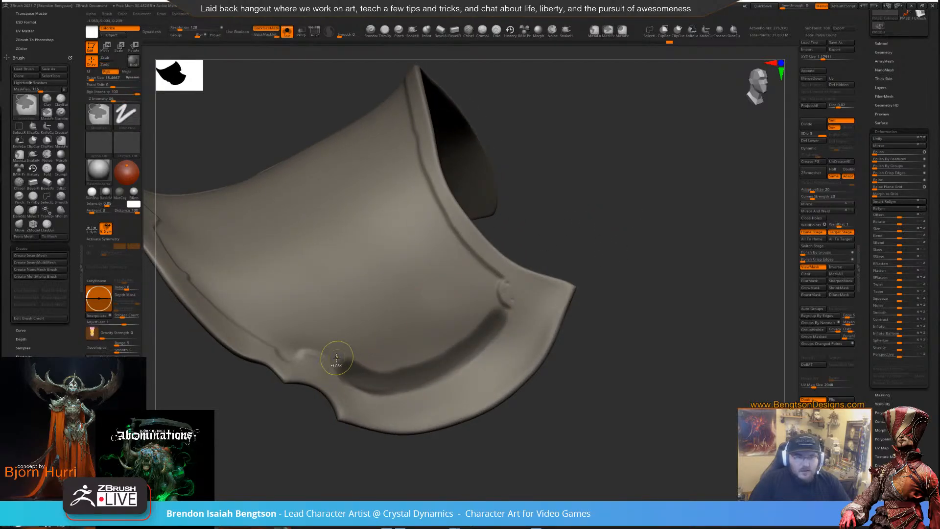
mouse_move(337, 358)
ctrl+mouse_down()
mouse_move(486, 288)
mouse_move(491, 304)
ctrl+mouse_up()
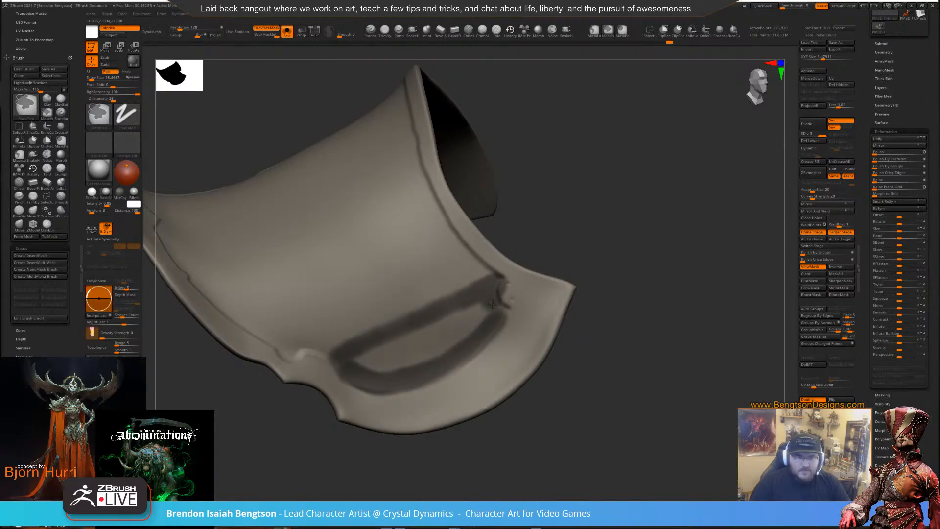
mouse_move(471, 335)
ctrl+mouse_down()
mouse_move(355, 362)
mouse_move(482, 304)
mouse_move(379, 352)
mouse_move(461, 330)
ctrl+mouse_up()
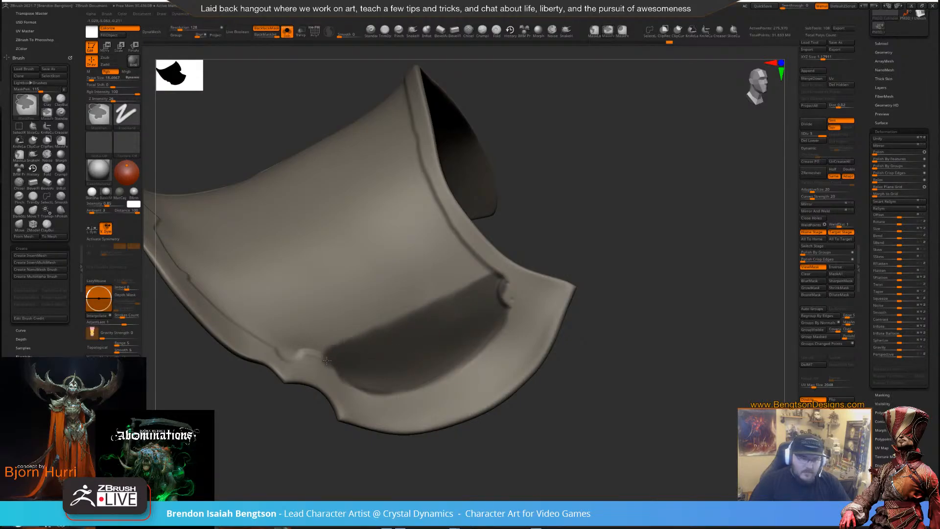
ctrl+drag(326, 360, 329, 372)
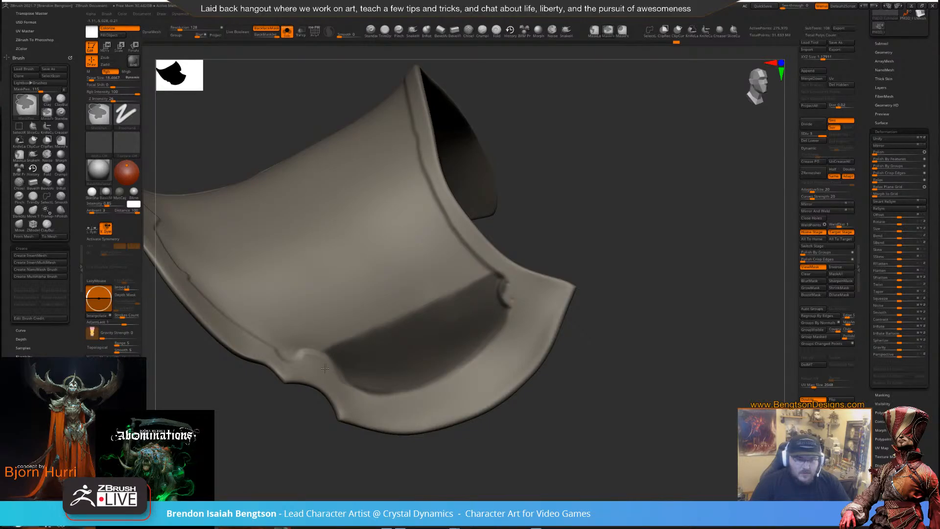
ctrl+alt+click(354, 354)
drag(629, 207, 562, 226)
mouse_move(496, 279)
ctrl+alt+mouse_down()
mouse_move(502, 300)
mouse_move(511, 306)
mouse_move(514, 297)
ctrl+alt+mouse_up()
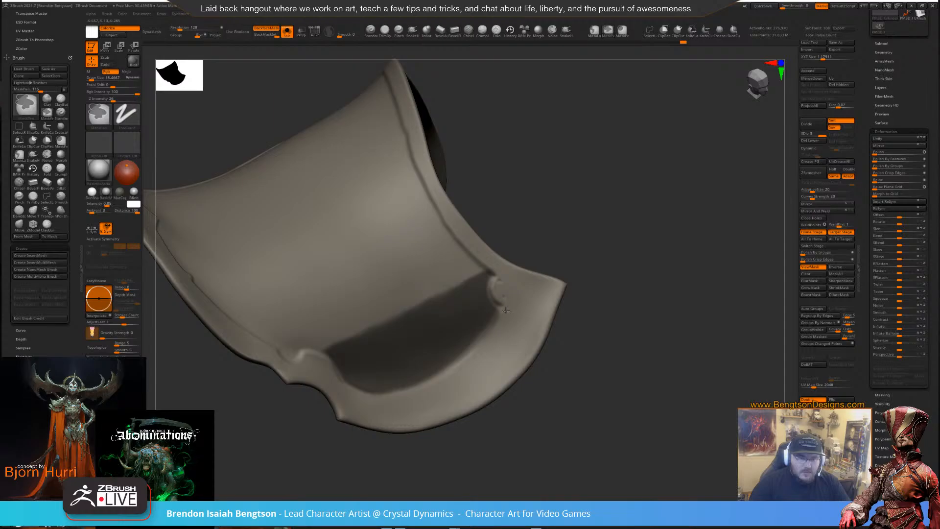
mouse_move(632, 294)
mouse_down()
mouse_move(650, 258)
mouse_move(294, 243)
mouse_up()
mouse_move(640, 68)
mouse_down()
mouse_move(596, 106)
mouse_move(421, 183)
mouse_move(533, 149)
mouse_move(509, 171)
mouse_move(553, 138)
mouse_up()
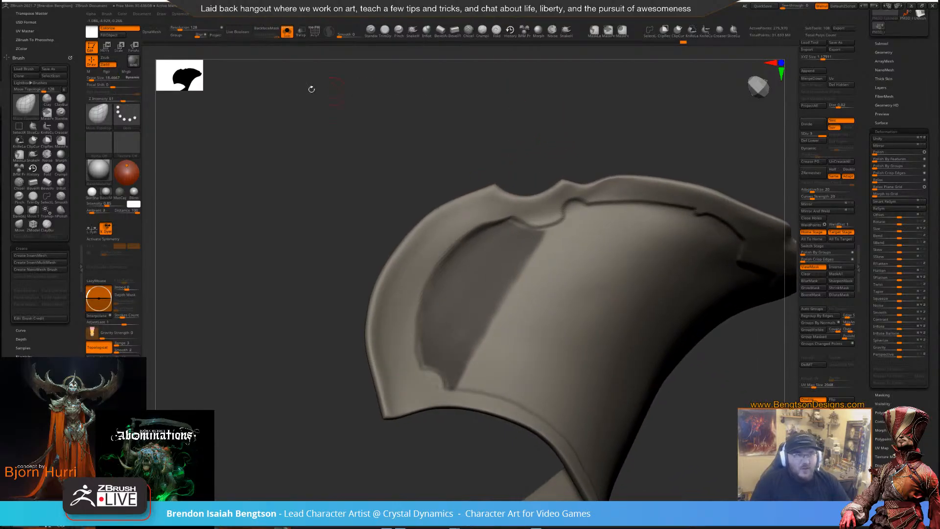
ctrl+click(365, 132)
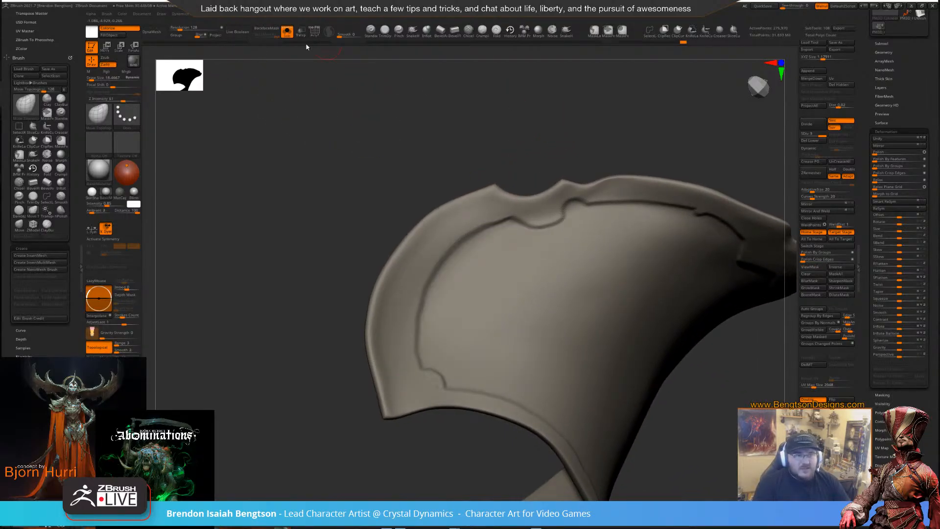
Turn off BackfaceMask for the masking brush
click(266, 30)
drag(580, 123, 563, 99)
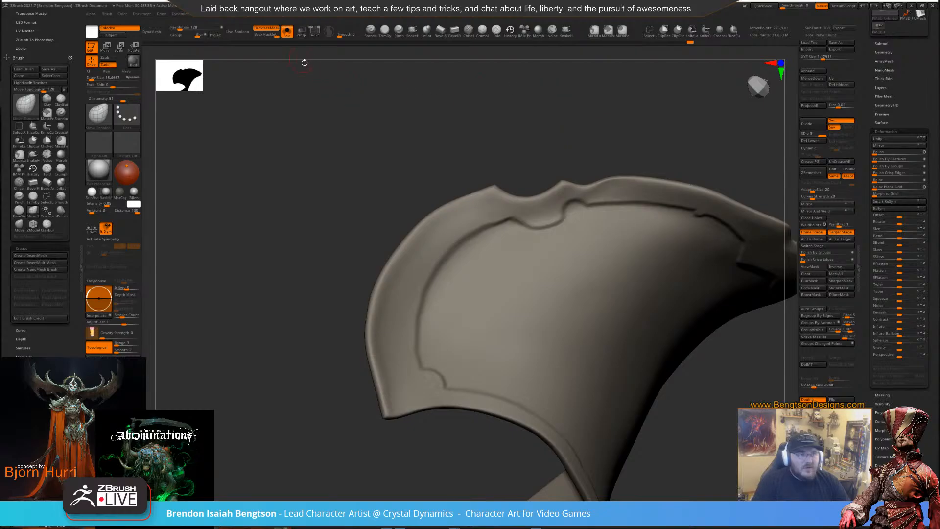
click(275, 31)
ctrl+click(272, 29)
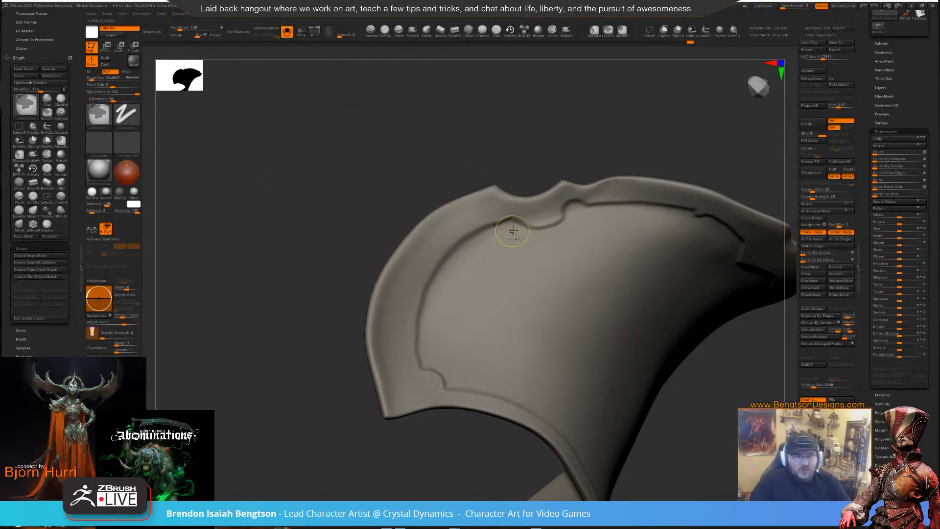
Mask the crescent-shaped area inside the front rim between the upper and lower notches
shift+drag(514, 230, 523, 226)
mouse_move(528, 178)
mouse_down()
mouse_move(576, 91)
mouse_move(577, 258)
mouse_move(543, 106)
mouse_move(627, 254)
mouse_move(615, 287)
mouse_move(602, 210)
mouse_move(562, 237)
mouse_move(614, 278)
mouse_move(631, 228)
mouse_up()
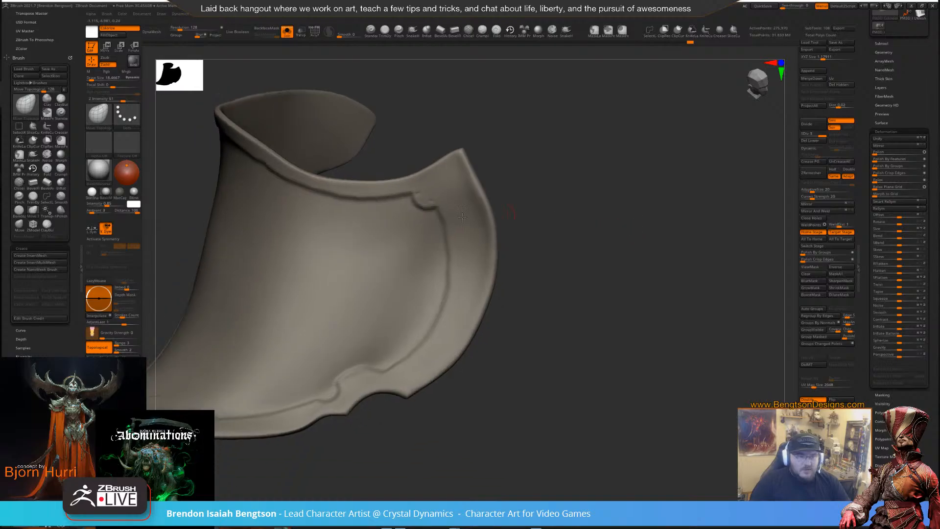
mouse_move(411, 197)
ctrl+mouse_down()
mouse_move(395, 283)
mouse_move(364, 362)
ctrl+mouse_up()
mouse_move(541, 262)
mouse_down()
mouse_move(601, 225)
mouse_move(665, 206)
mouse_move(676, 216)
mouse_move(603, 223)
mouse_move(602, 192)
mouse_up()
mouse_move(412, 206)
ctrl+mouse_down()
mouse_move(431, 217)
mouse_move(438, 288)
mouse_move(410, 342)
mouse_move(391, 357)
mouse_move(424, 230)
mouse_move(421, 292)
mouse_move(399, 335)
ctrl+mouse_up()
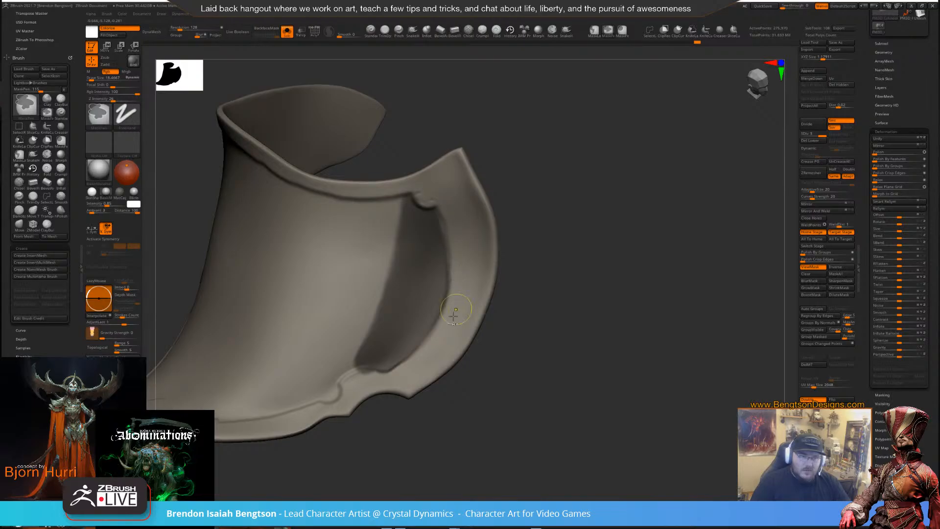
mouse_move(580, 243)
mouse_down()
mouse_move(583, 235)
mouse_move(575, 237)
mouse_up()
ctrl+drag(422, 223, 433, 237)
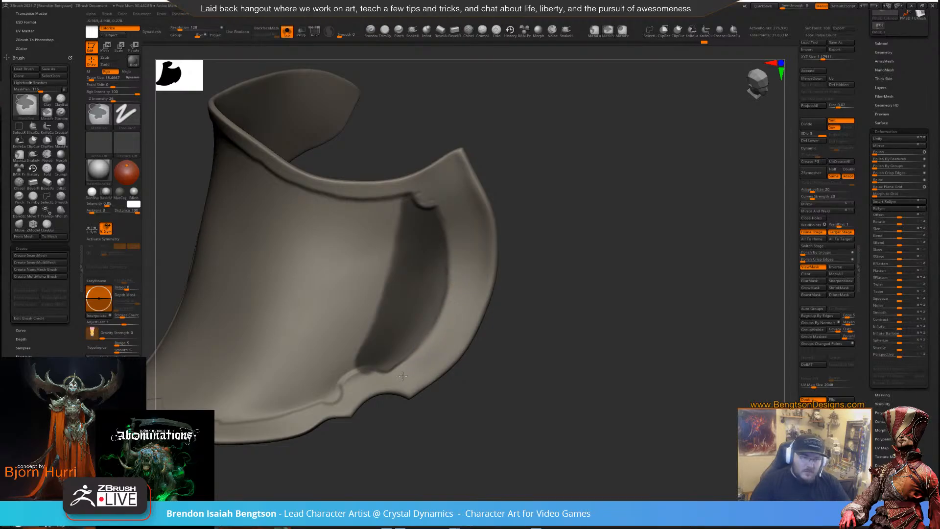
Trim the mask cleanly around the lower notch and along the inner edge of the rim
ctrl+alt+drag(384, 381, 383, 375)
drag(554, 225, 557, 226)
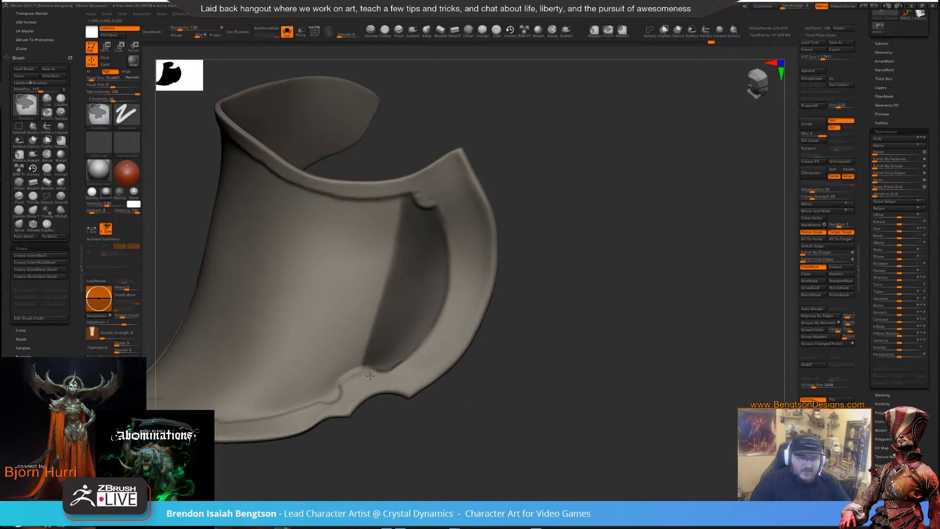
ctrl+alt+drag(373, 377, 385, 376)
mouse_move(582, 316)
mouse_down()
mouse_move(575, 339)
mouse_move(525, 378)
mouse_move(507, 379)
mouse_up()
key(ctrl)
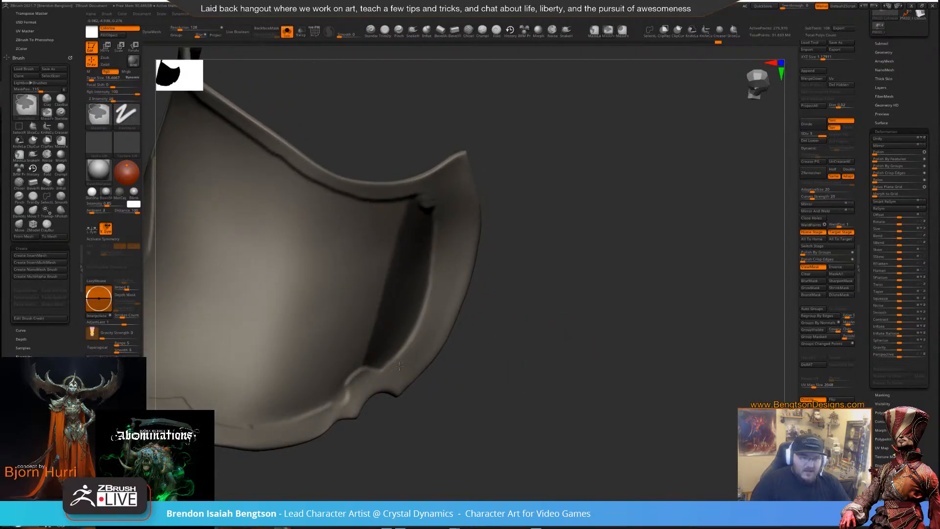
drag(553, 338, 657, 203)
drag(493, 122, 455, 157)
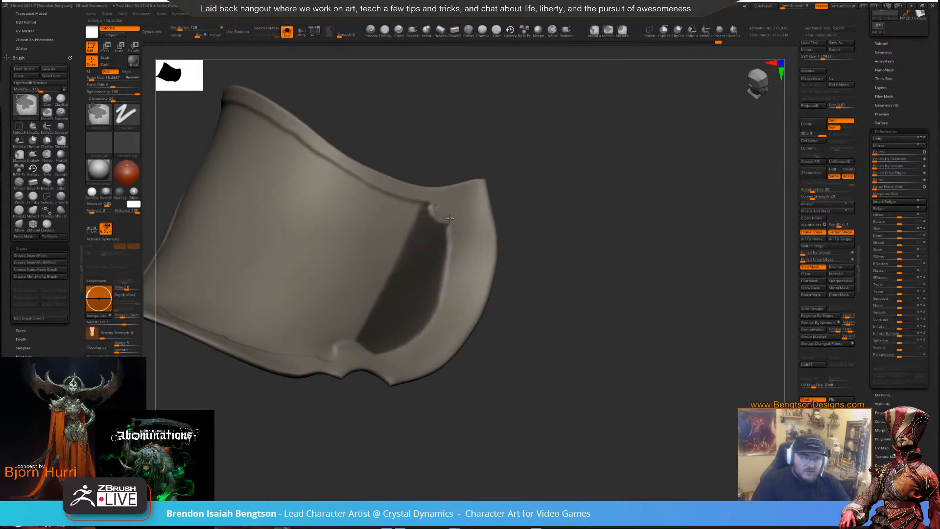
mouse_move(448, 182)
mouse_down()
mouse_move(543, 176)
mouse_move(592, 161)
mouse_move(604, 172)
mouse_move(610, 146)
mouse_move(619, 172)
mouse_move(616, 129)
mouse_move(573, 158)
mouse_up()
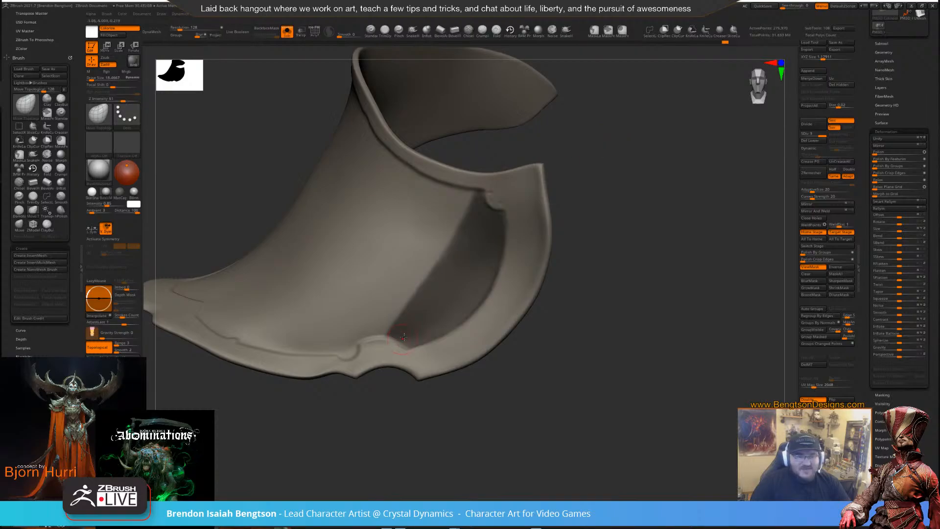
key(ctrl)
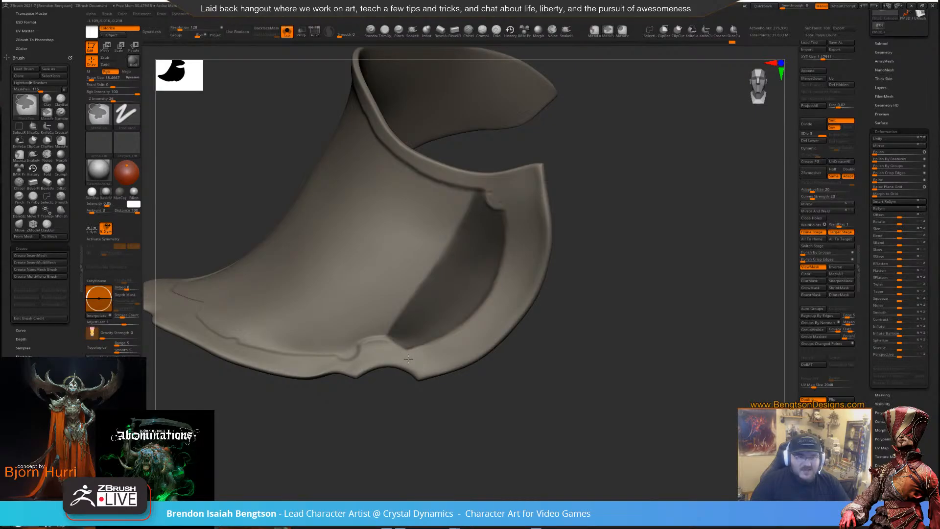
mouse_move(594, 163)
mouse_down()
mouse_move(631, 133)
mouse_move(622, 145)
mouse_up()
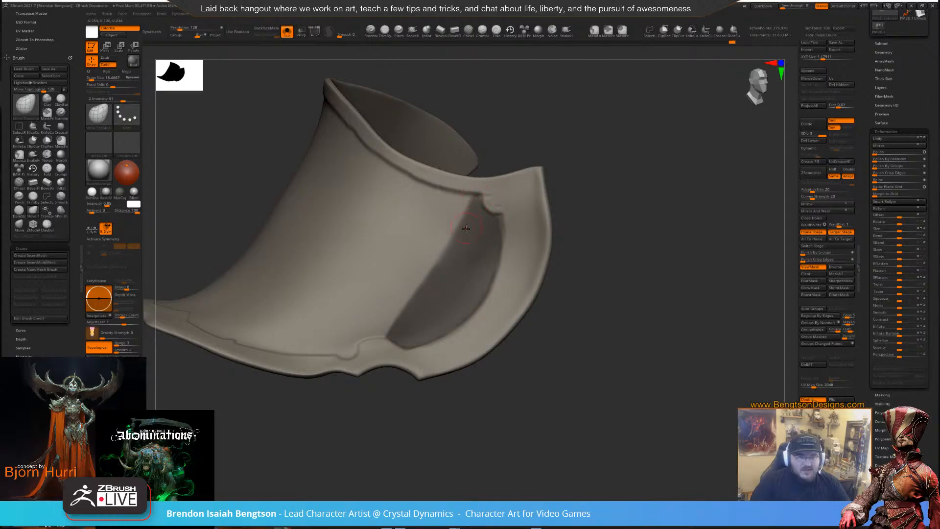
Fade the mask's straight inner edge with a mask brush of about 80 draw size at reduced intensity
key(space)
key(ctrl)
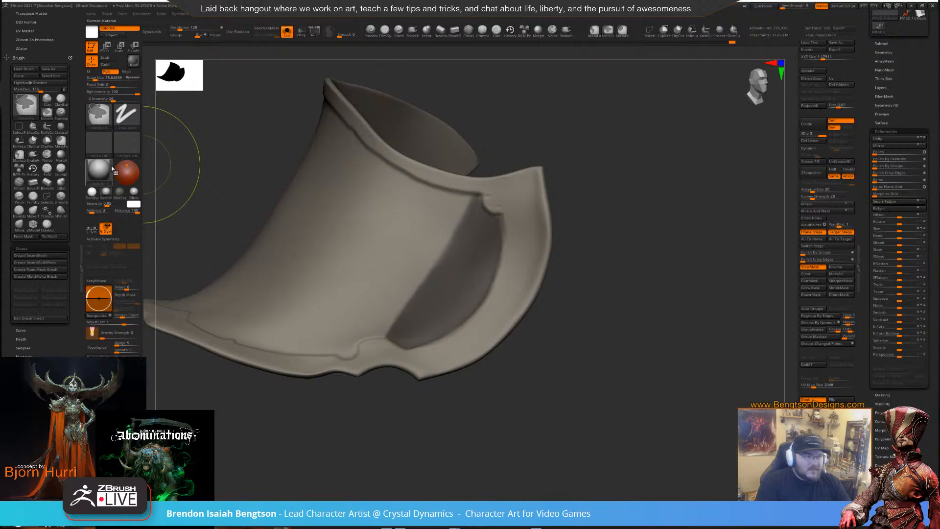
ctrl+click(114, 92)
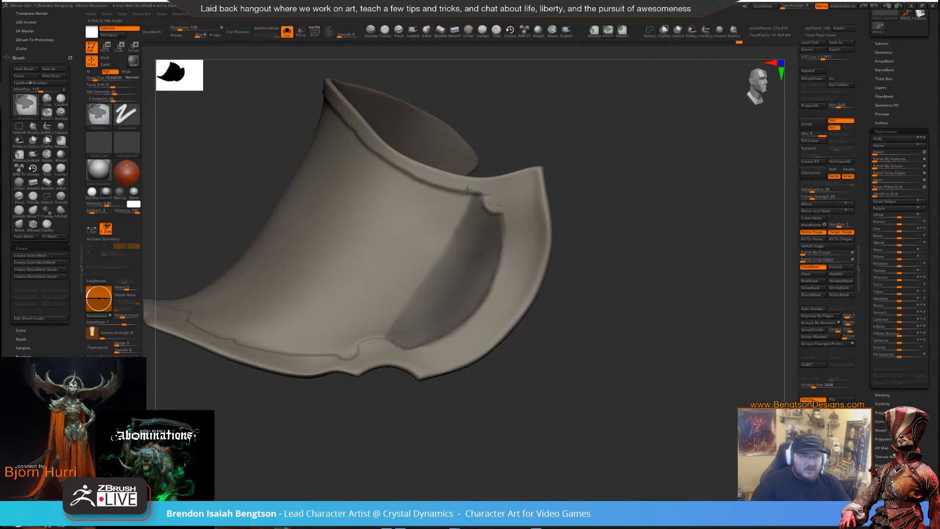
ctrl+drag(354, 344, 351, 349)
ctrl+drag(464, 188, 421, 258)
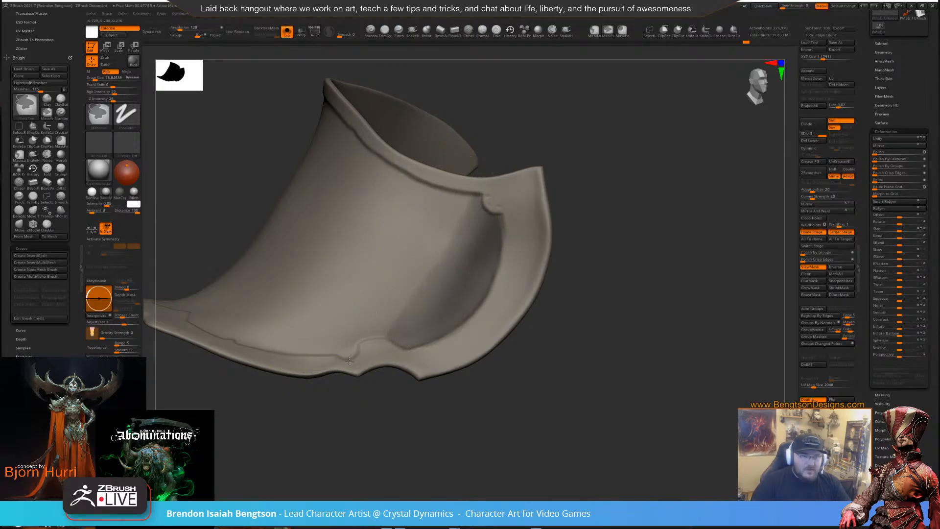
ctrl+alt+drag(349, 361, 380, 277)
ctrl+alt+drag(371, 309, 398, 274)
ctrl+alt+drag(357, 345, 461, 182)
Invert the mask and shift the unmasked crescent with the transform gizmo to deepen the recess against the rim
ctrl+click(689, 259)
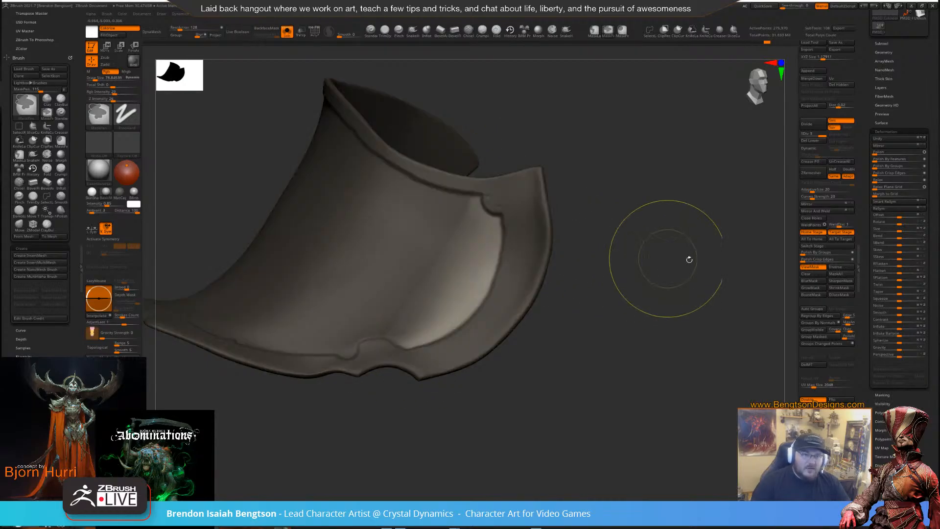
drag(690, 259, 686, 279)
key(w)
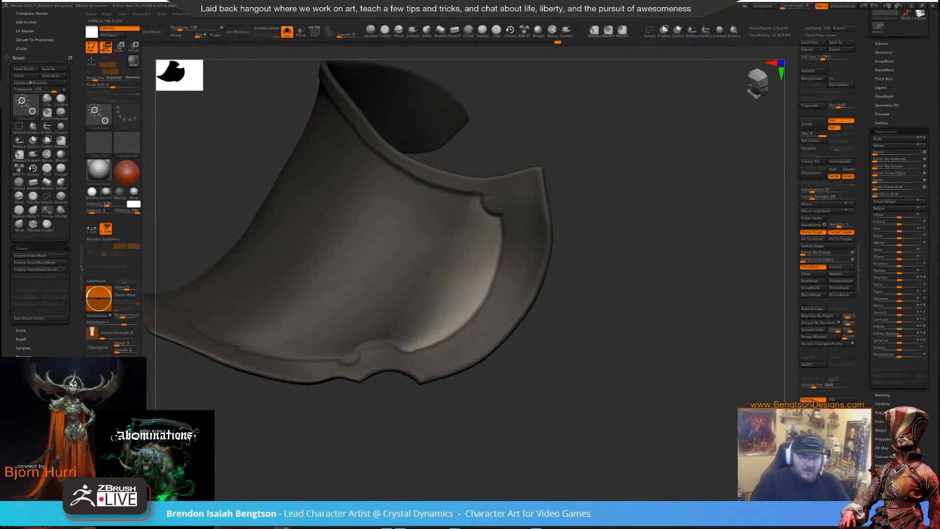
alt+click(437, 265)
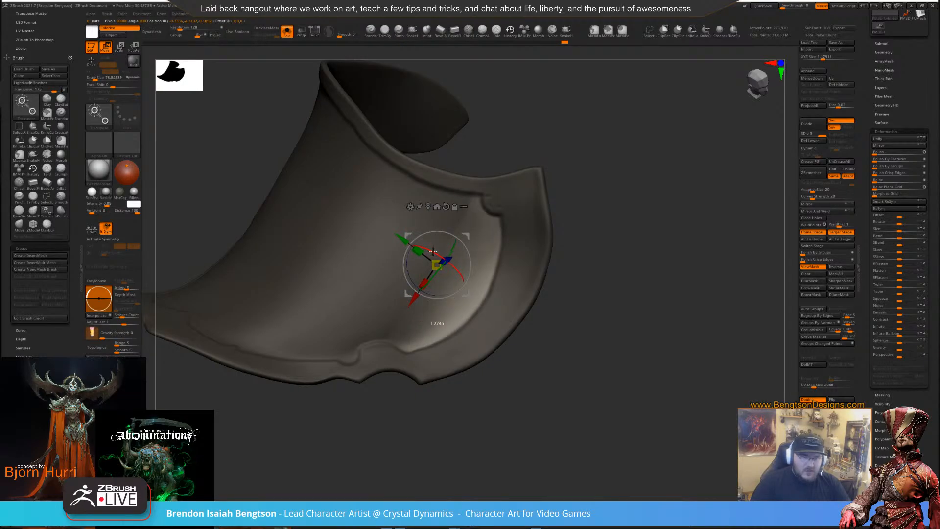
drag(434, 252, 438, 256)
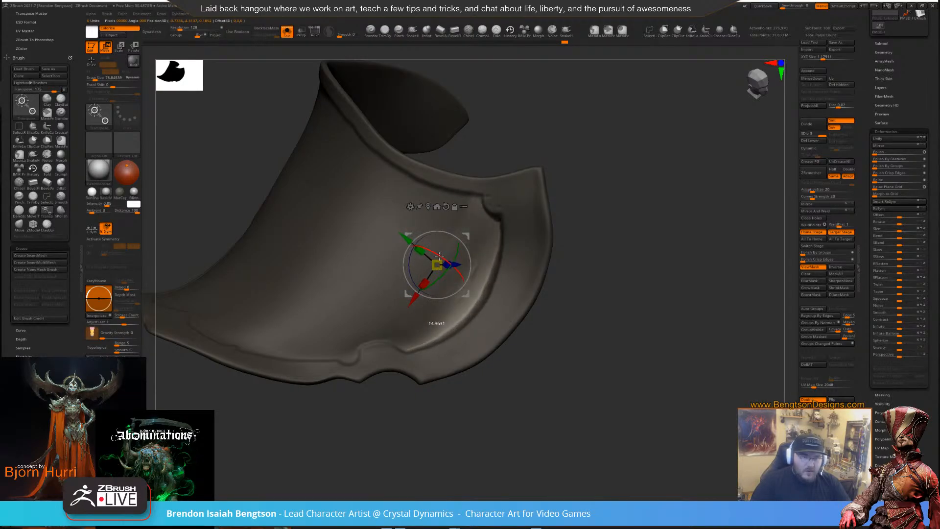
Return to drawing mode and clear the mask from the armor piece
drag(537, 263, 709, 260)
key(q)
click(808, 267)
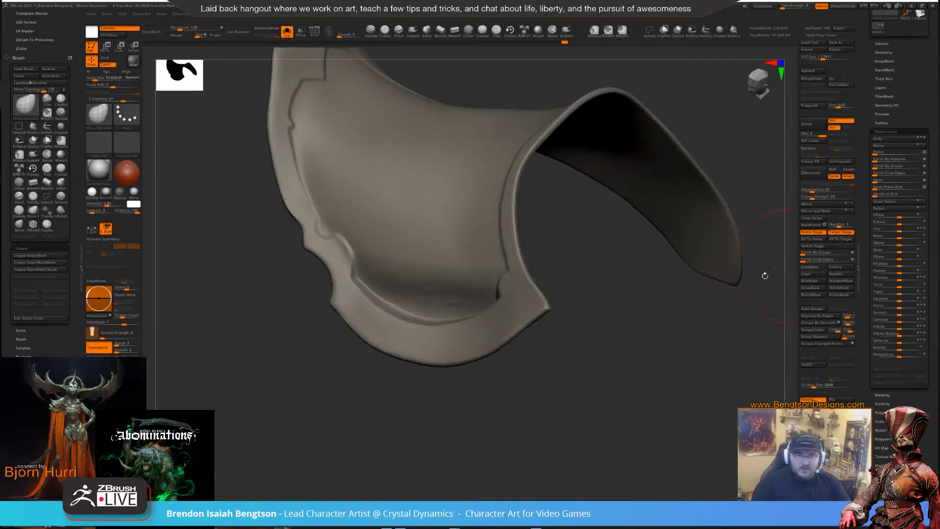
shift+drag(764, 276, 710, 338)
alt+drag(639, 415, 637, 208)
drag(629, 297, 516, 273)
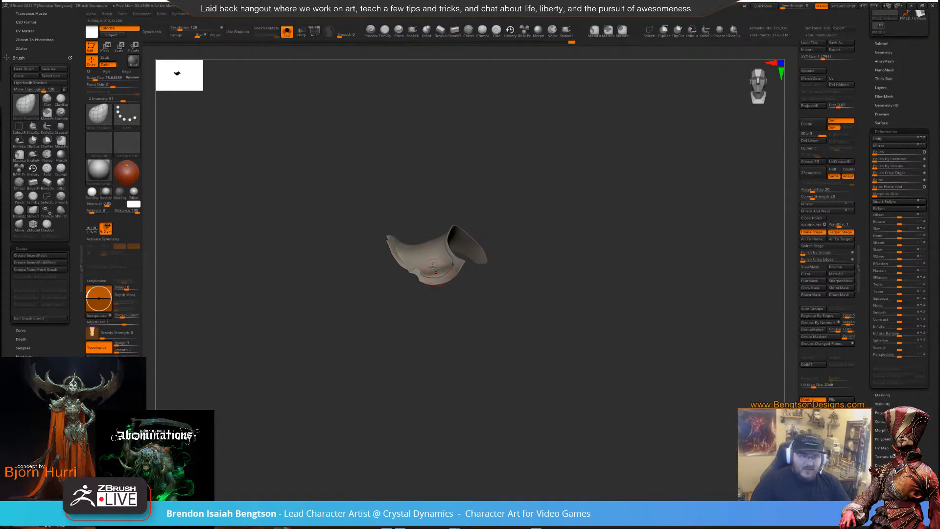
drag(603, 345, 621, 403)
mouse_move(618, 394)
mouse_down()
mouse_move(611, 397)
mouse_move(624, 424)
mouse_move(560, 365)
mouse_up()
Smooth the recessed surface beside the front rim and its upper notch
key(shift)
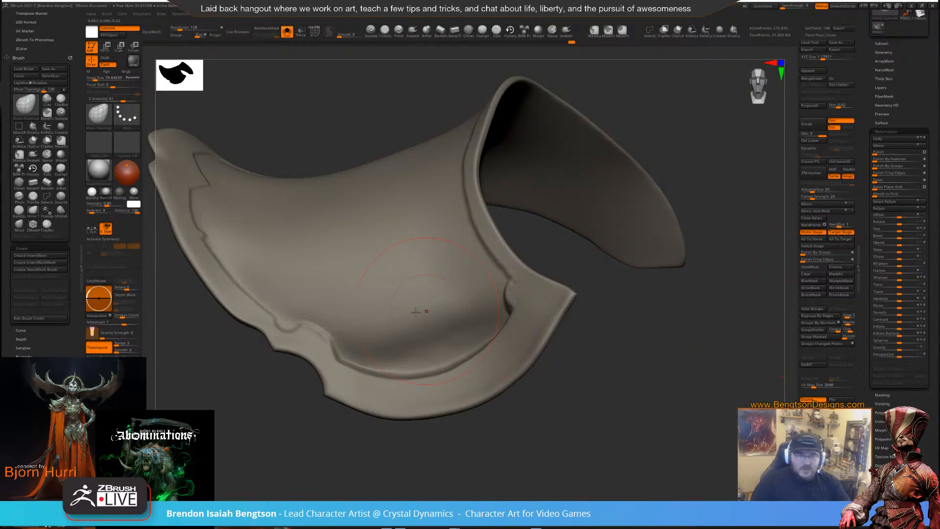
key(shift)
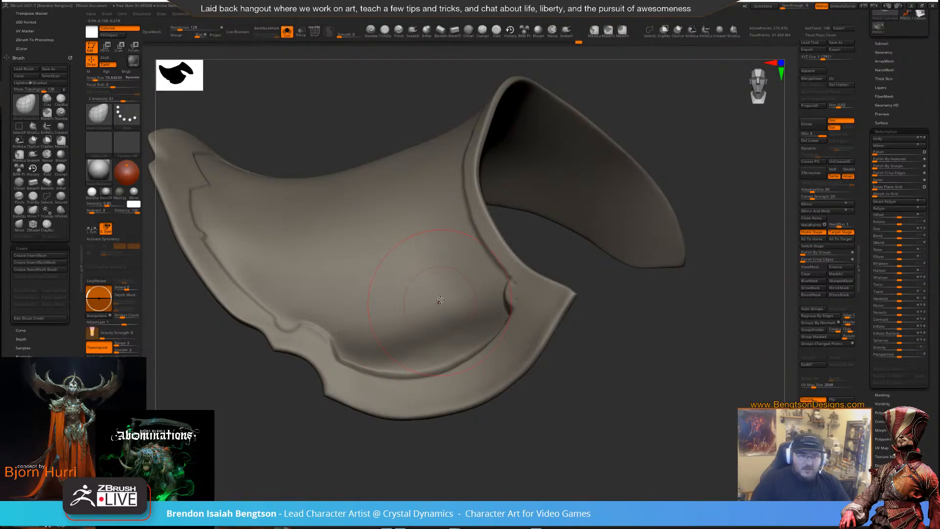
key(space)
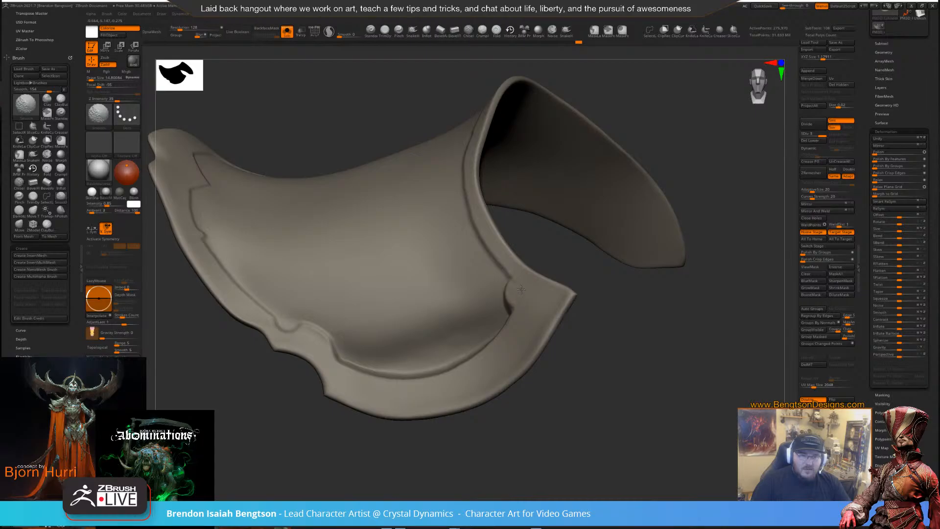
mouse_move(519, 292)
right_down()
mouse_move(587, 406)
mouse_move(510, 359)
right_up()
key(space)
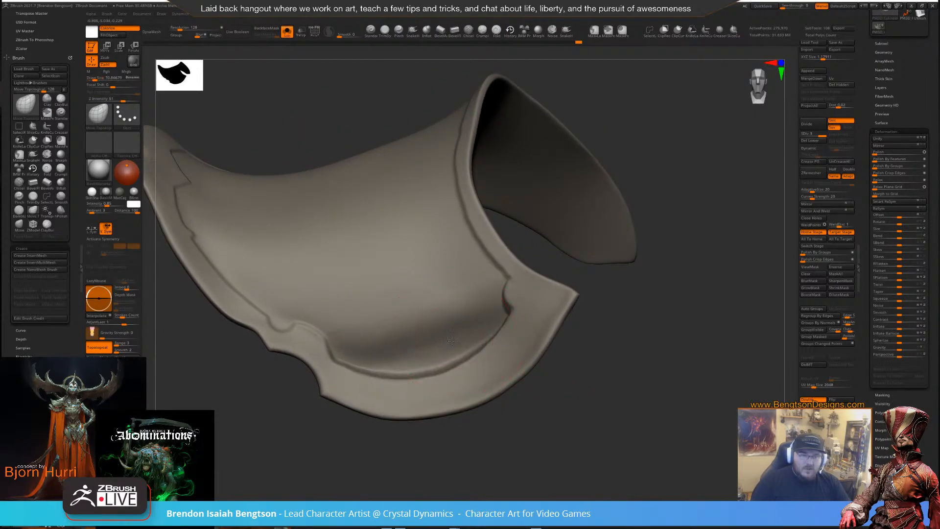
Refine the recess along the lower rim with the Move Topological brush at about 27 draw size, smoothing the surface
key(space)
drag(457, 345, 452, 346)
right_drag(499, 369, 464, 355)
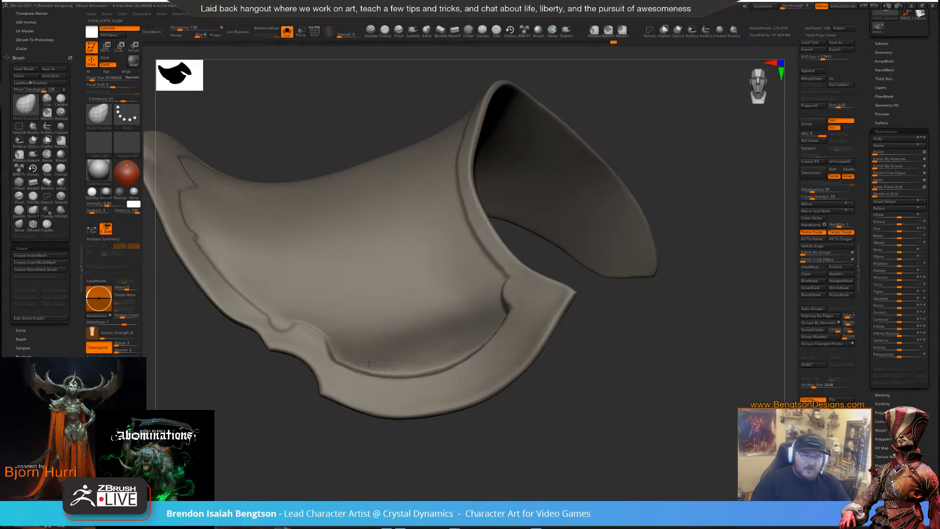
key(shift)
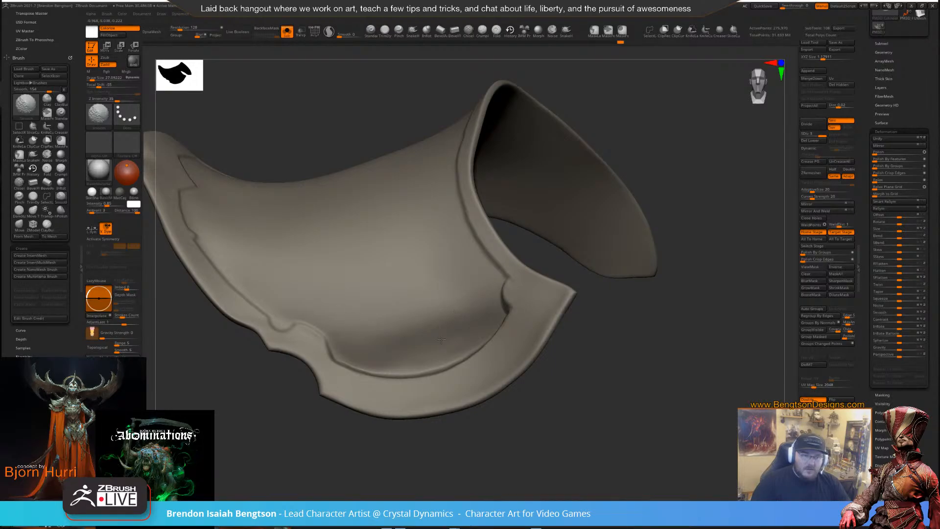
Reshape the recessed surface of the armor piece with the Move Topological brush at about 90 draw size
mouse_move(657, 472)
ctrl+right_down()
mouse_move(611, 277)
mouse_move(605, 361)
mouse_move(625, 373)
mouse_move(636, 365)
mouse_move(586, 359)
mouse_move(628, 358)
mouse_move(623, 319)
ctrl+right_up()
key(f)
key(space)
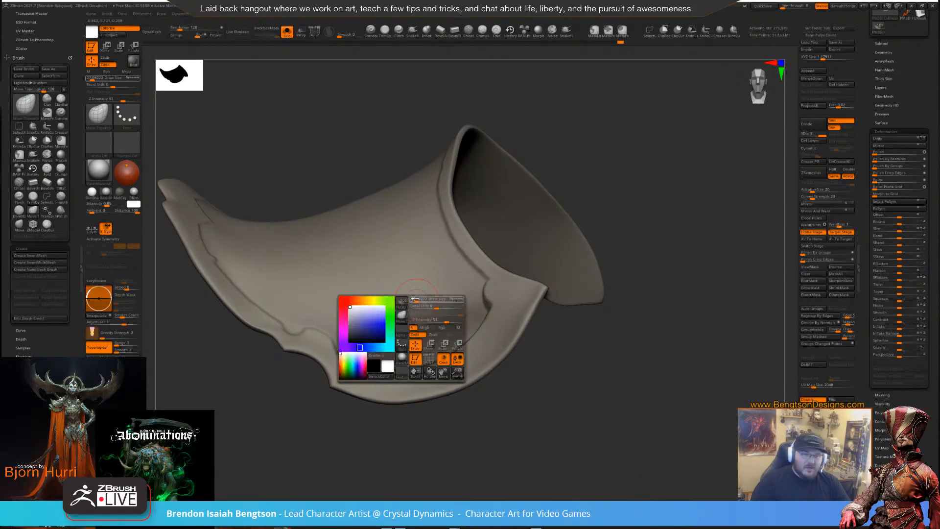
drag(418, 302, 407, 289)
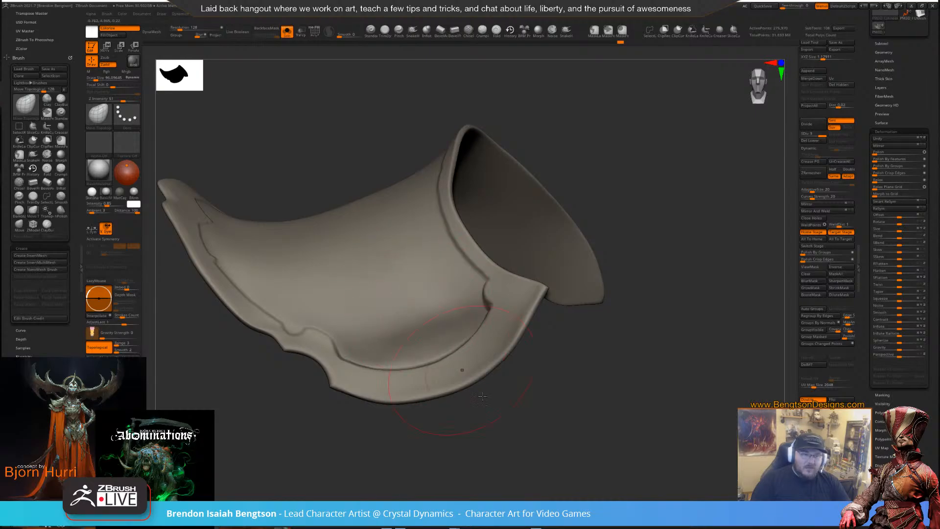
right_drag(482, 396, 477, 428)
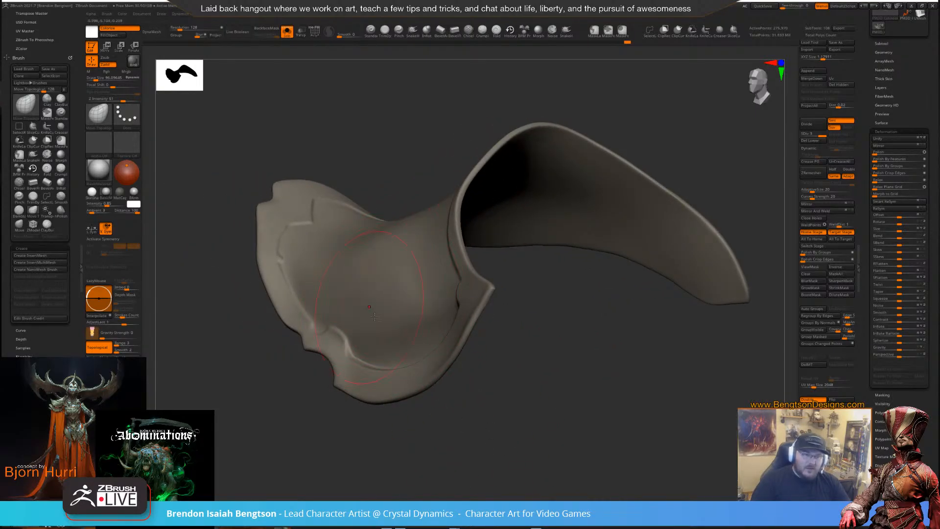
right_drag(494, 405, 431, 282)
Refine the curvature near the front rim with Move Topological at about 87 draw size, checking the underside
key(space)
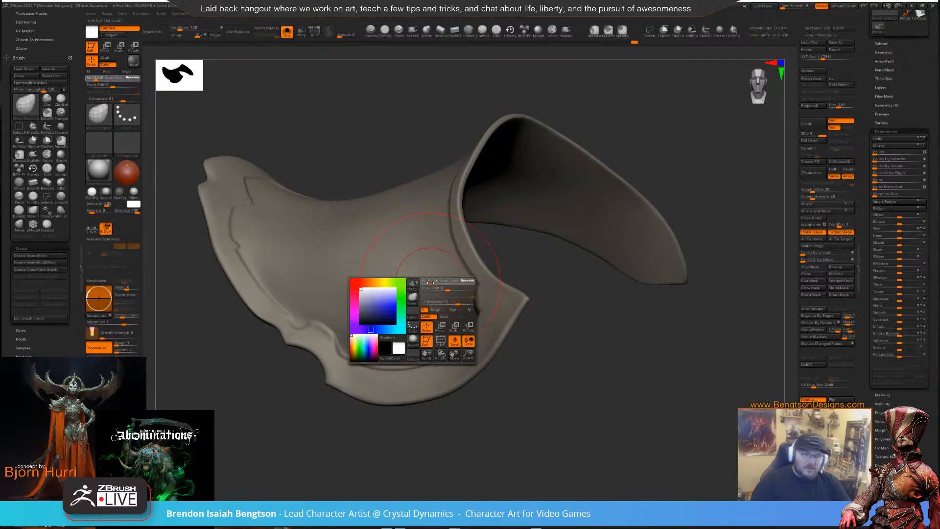
drag(430, 283, 431, 293)
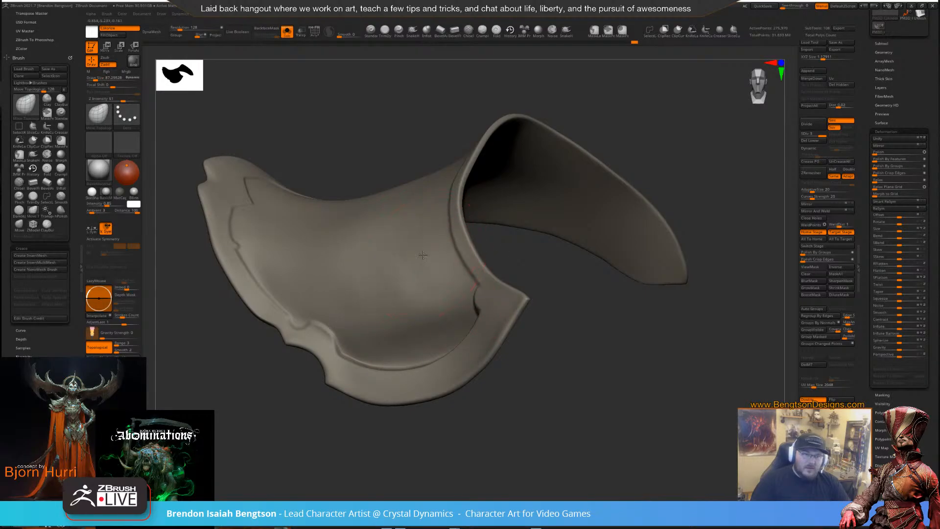
mouse_move(492, 393)
right_down()
mouse_move(304, 372)
mouse_move(318, 367)
right_up()
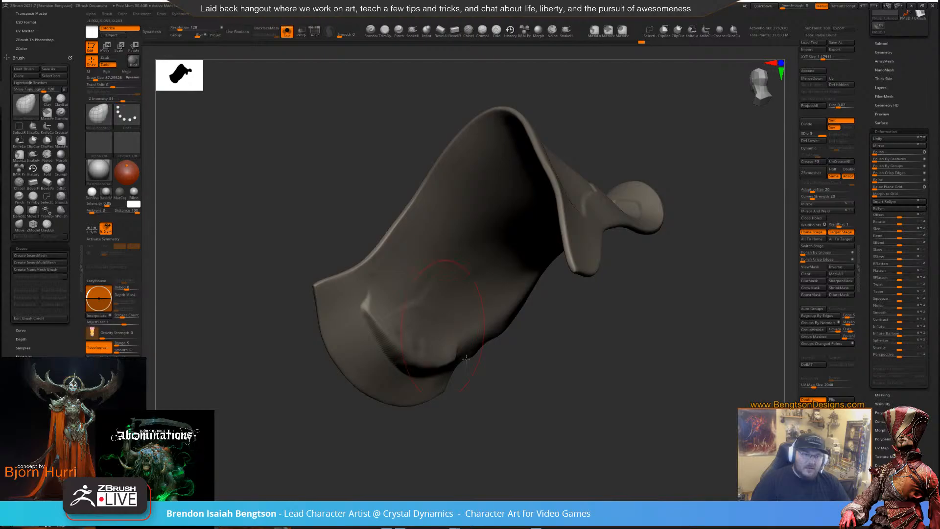
mouse_move(424, 302)
right_down()
mouse_move(572, 375)
mouse_move(647, 394)
right_up()
Reduce the draw size to about 27 and smooth the recessed surface beside the front notch
key(space)
drag(504, 308, 497, 308)
alt+drag(635, 400, 592, 381)
right_drag(592, 381, 595, 373)
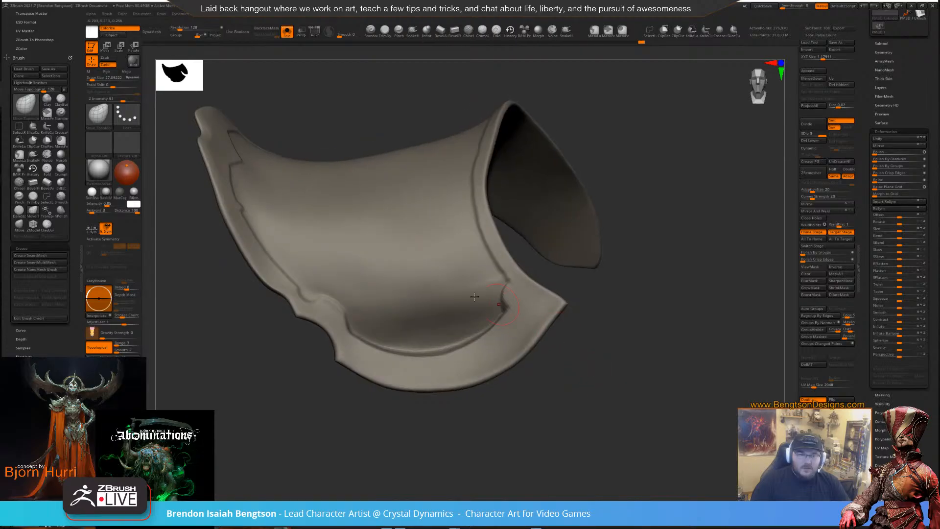
shift+drag(440, 284, 388, 295)
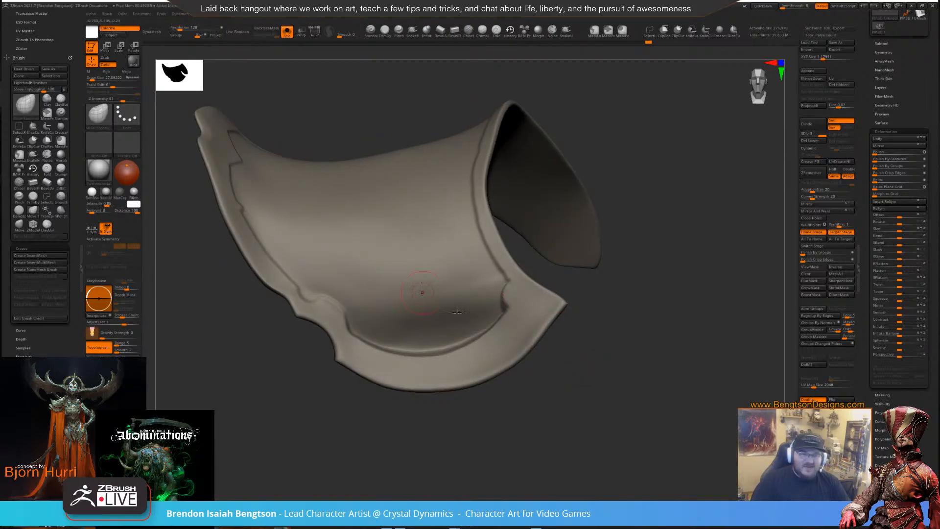
right_drag(612, 365, 612, 350)
key(b)
key(d)
key(s)
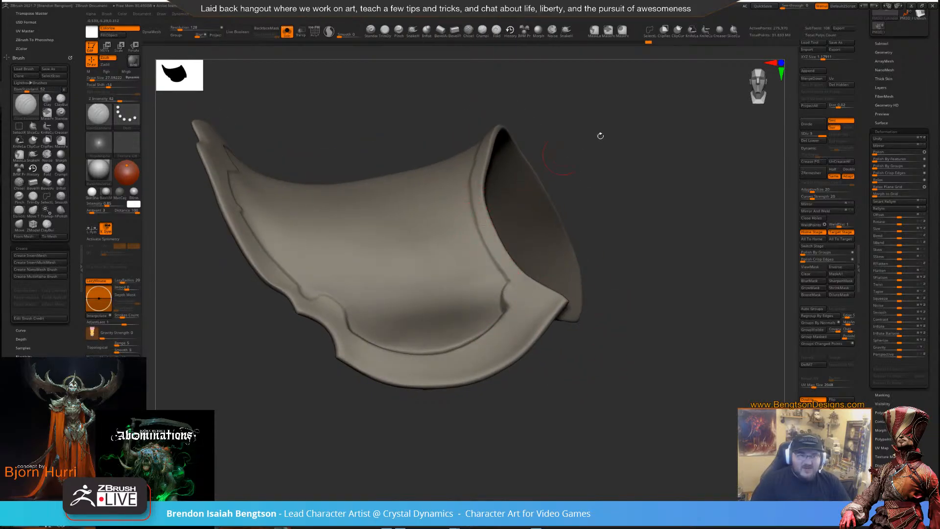
right_drag(600, 136, 642, 147)
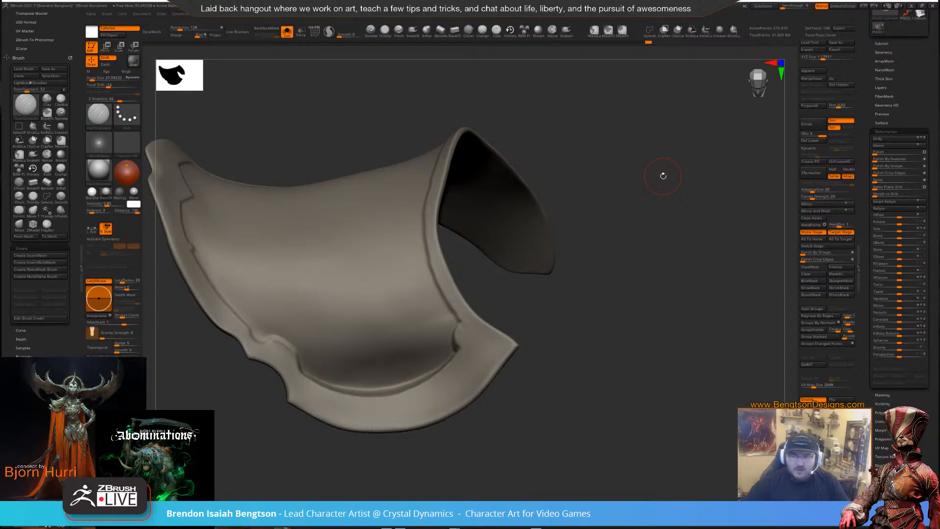
alt+drag(635, 304, 571, 225)
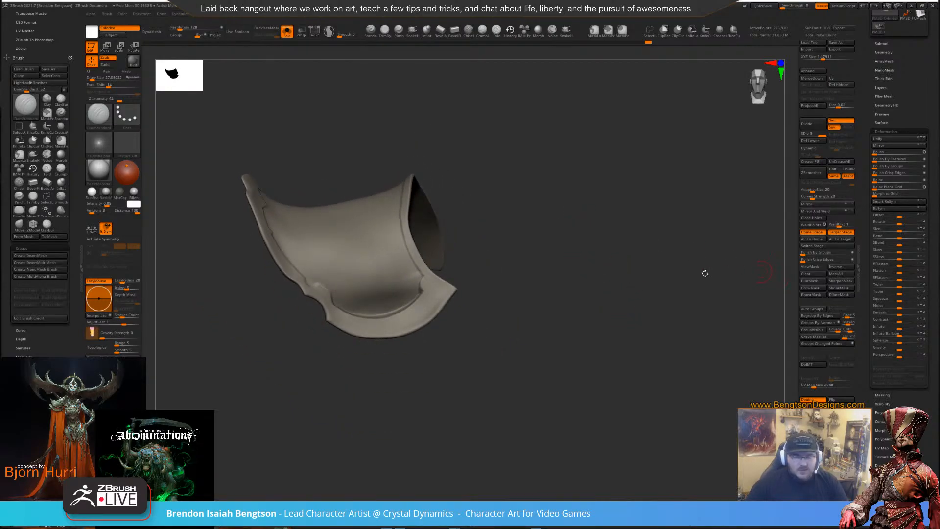
Switch to the ZModeler brush and append a cube as a new subtool
key(b)
key(z)
key(m)
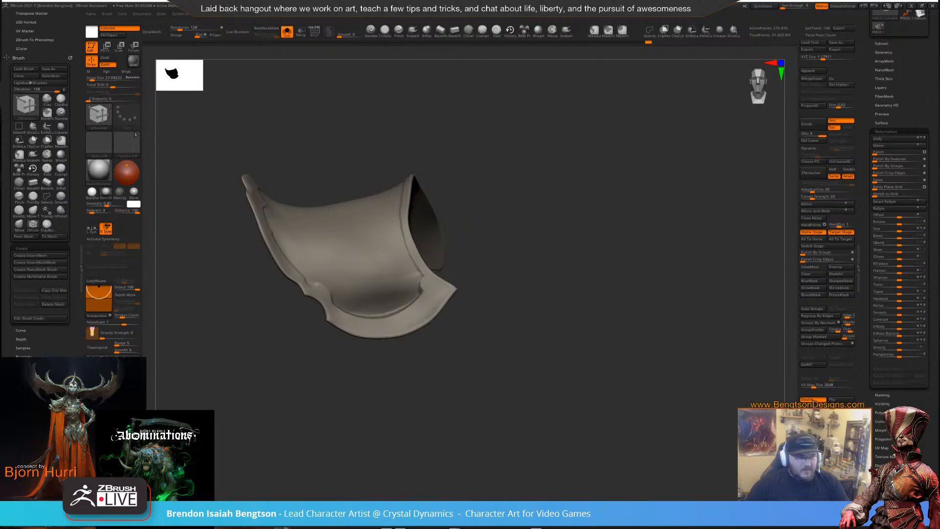
click(877, 45)
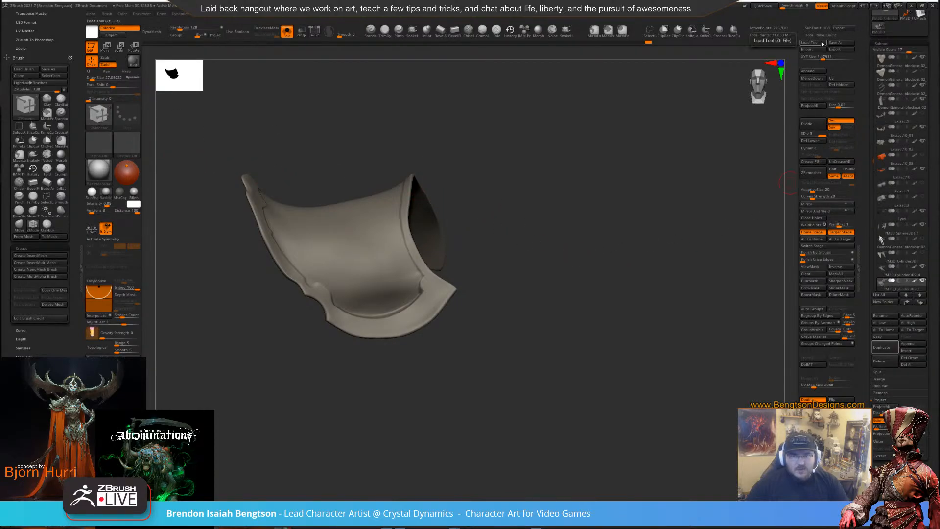
click(808, 71)
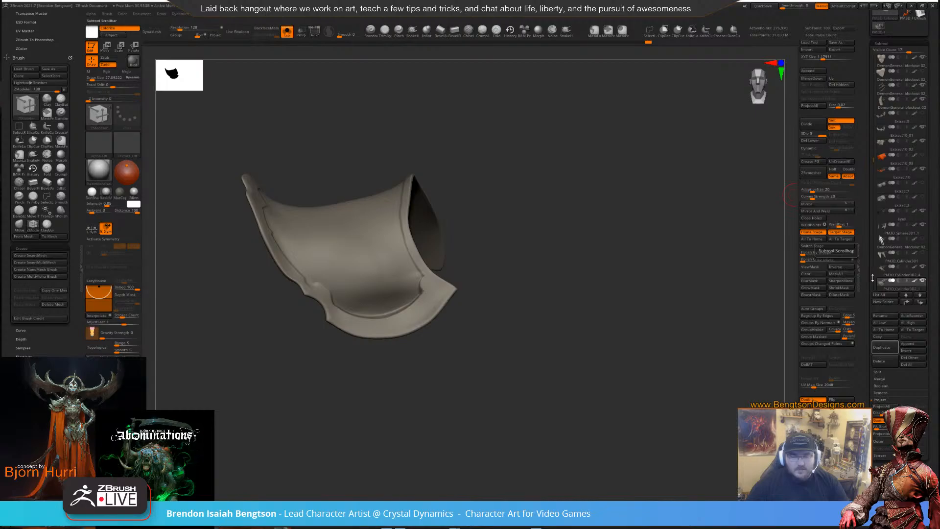
drag(874, 462, 882, 69)
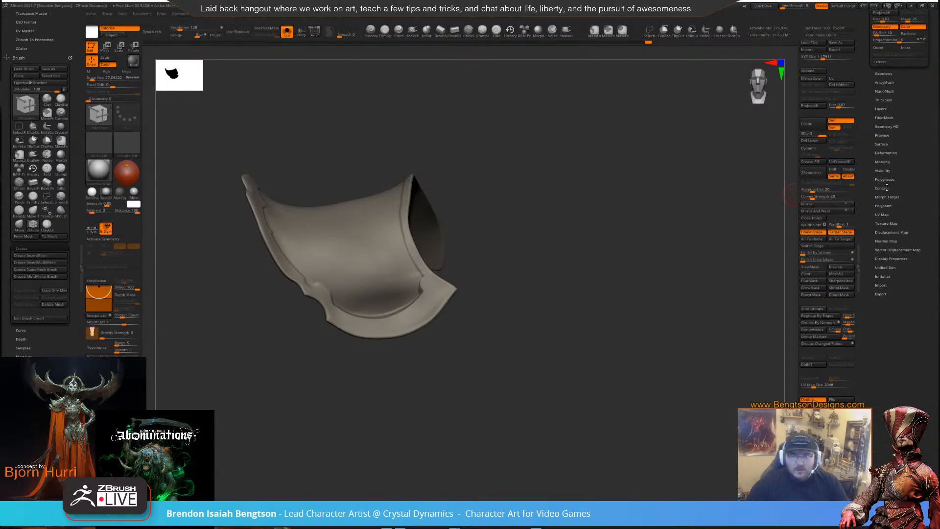
Select the appended cube at the end of the subtool list and isolate it with its polygon wireframe displayed
key(ctrl+shift+s)
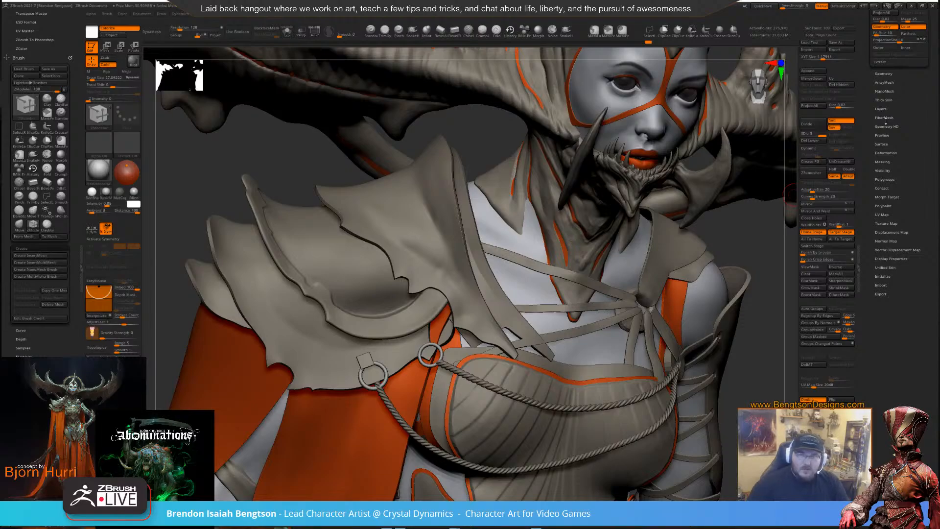
drag(884, 120, 887, 419)
scroll(908, 159, down, 5)
click(880, 192)
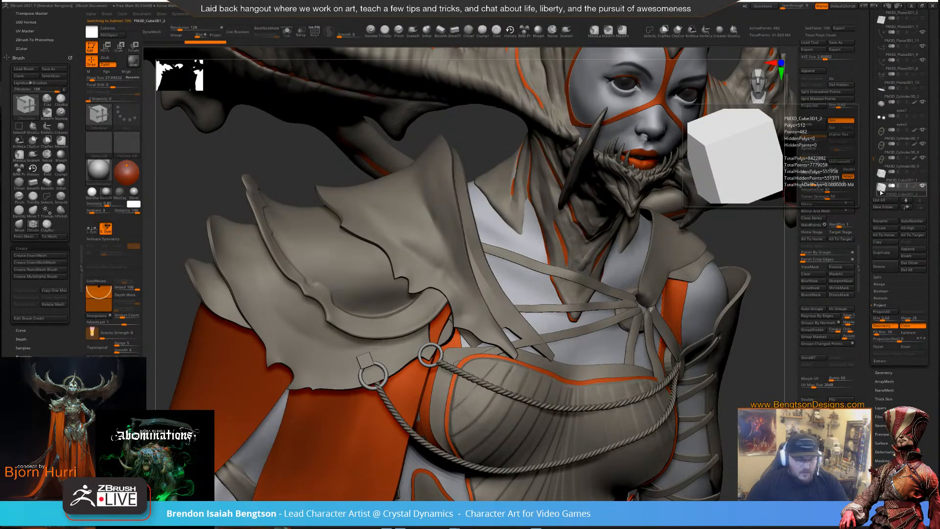
key(ctrl+shift+s)
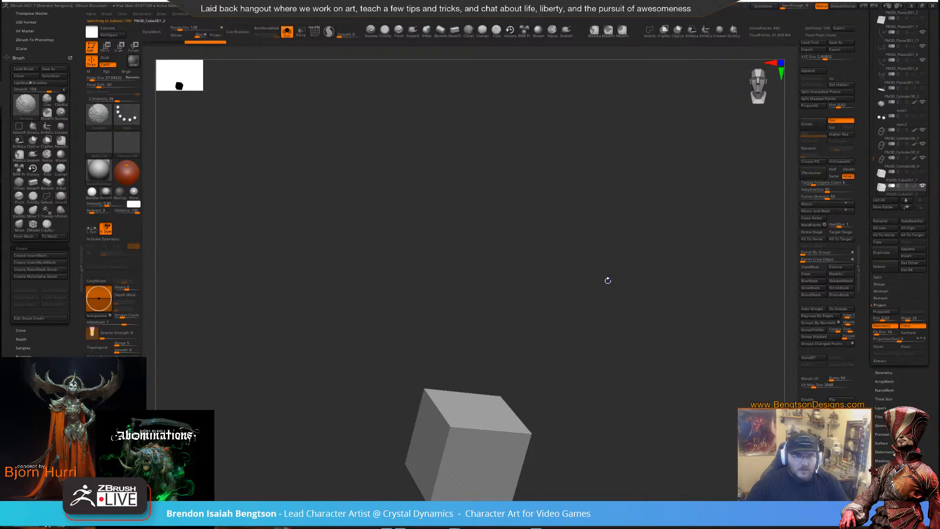
key(f)
ctrl+right_drag(596, 303, 583, 274)
key(shift+f)
alt+right_drag(689, 269, 572, 235)
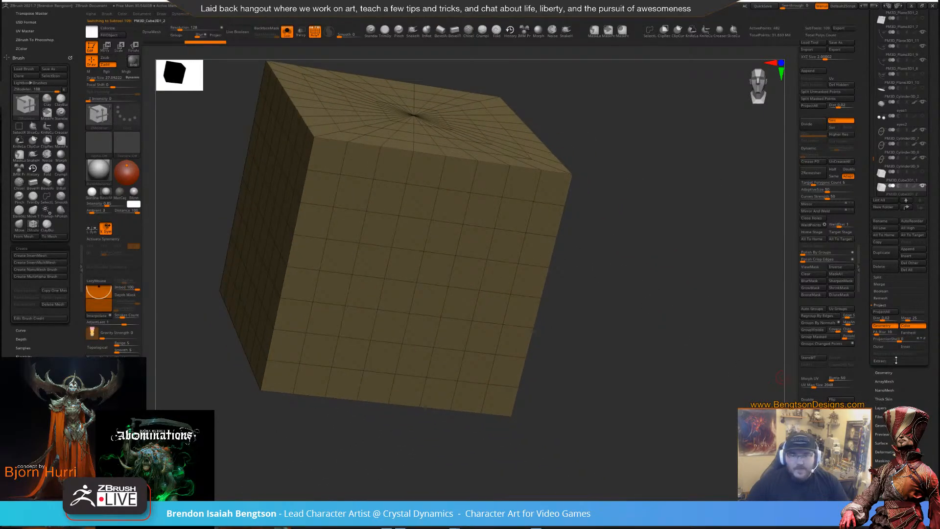
Reinitialize the cube as a QCube with X, Y and Z resolution set to 1
scroll(880, 421, down, 5)
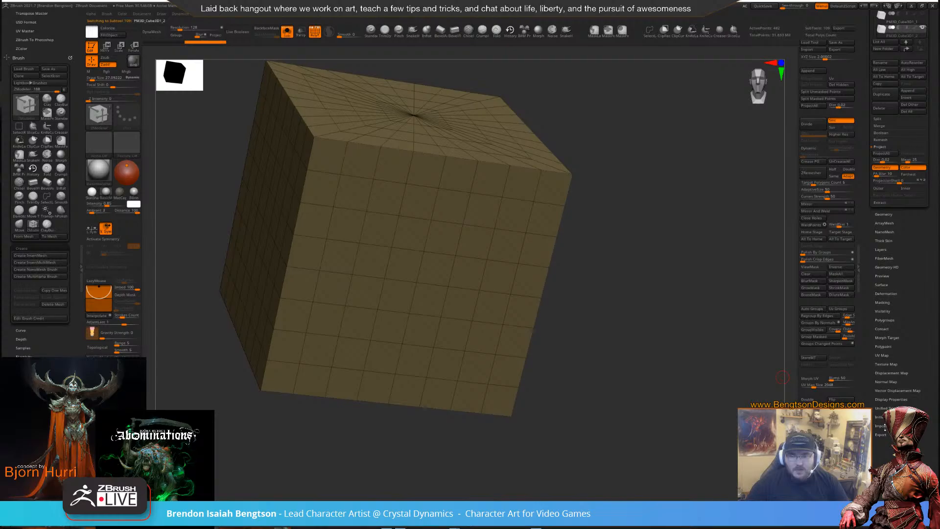
click(879, 417)
drag(899, 208, 897, 332)
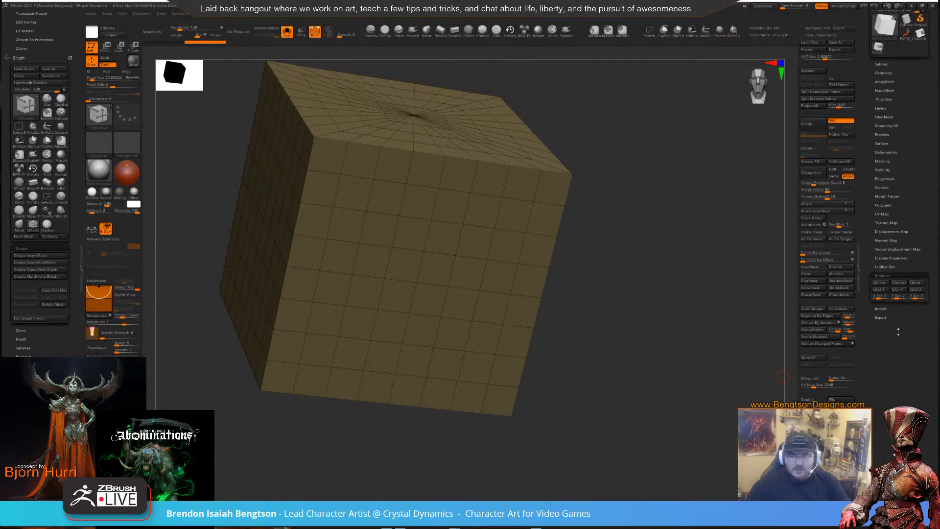
click(881, 297)
text(1)
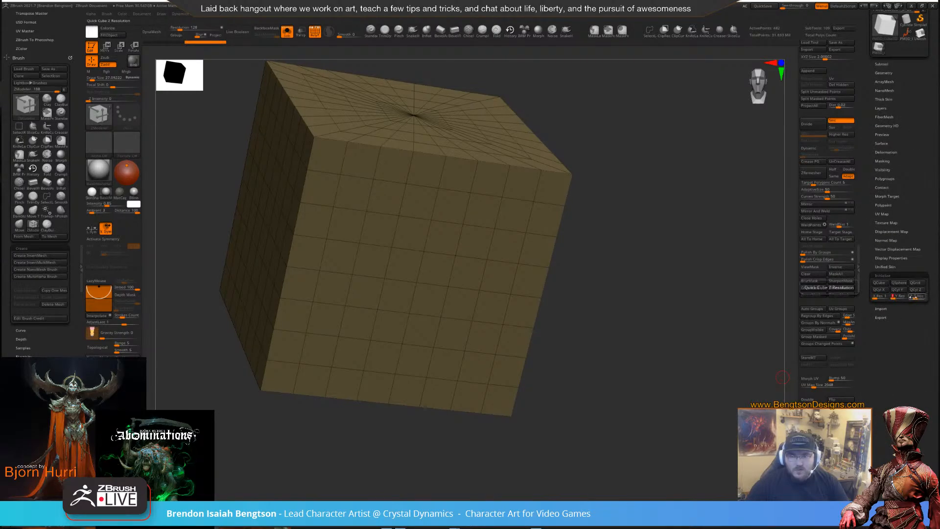
click(915, 296)
text(1)
click(883, 283)
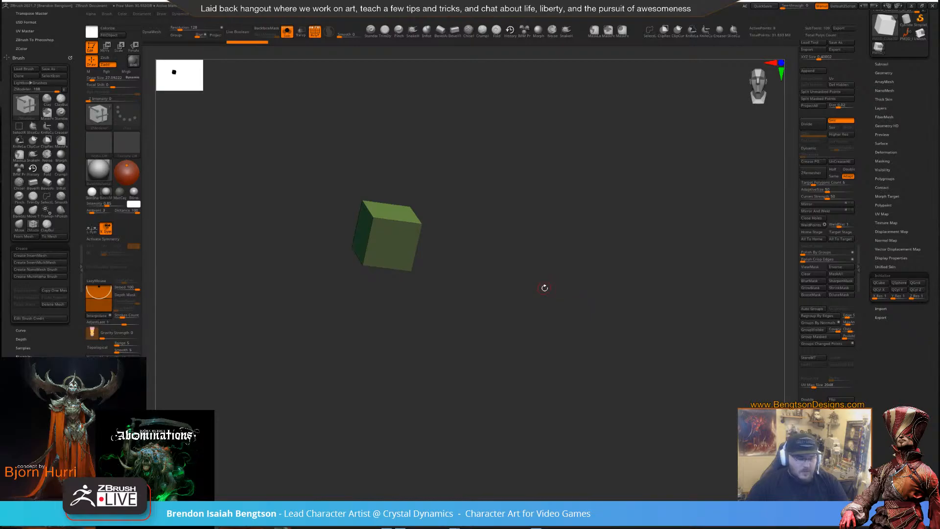
Scale the low-resolution cube up uniformly with the transform gizmo
key(e)
key(f)
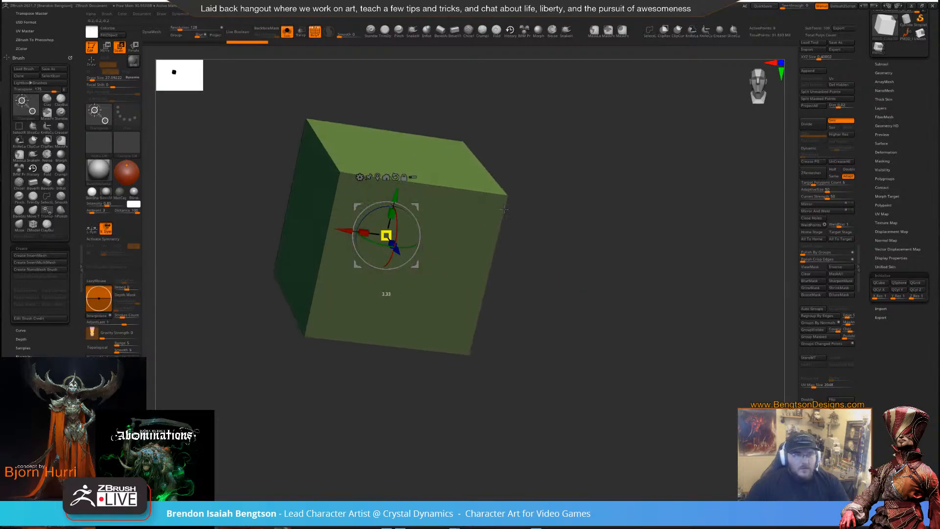
drag(504, 209, 634, 209)
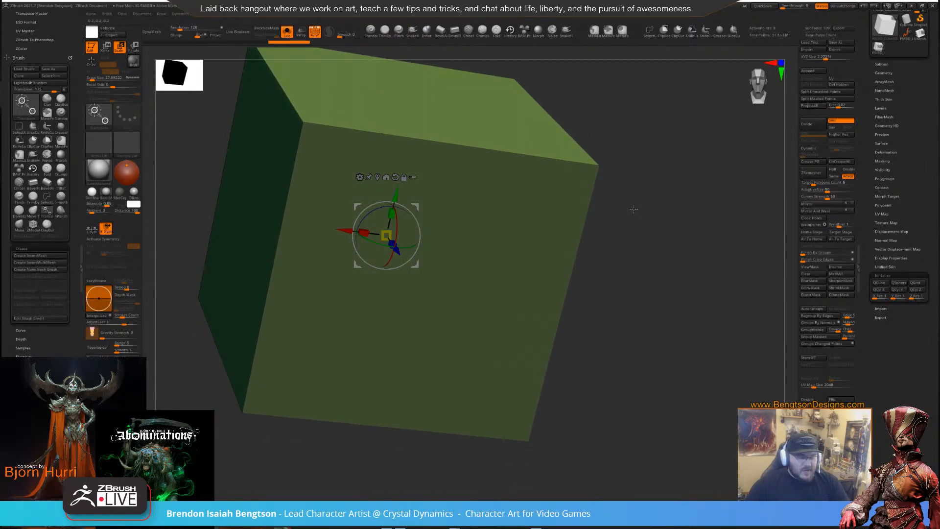
Return to the ZModeler brush and set its edge action to Insert with the Multiple EdgeLoops target
key(q)
key(b)
key(z)
key(m)
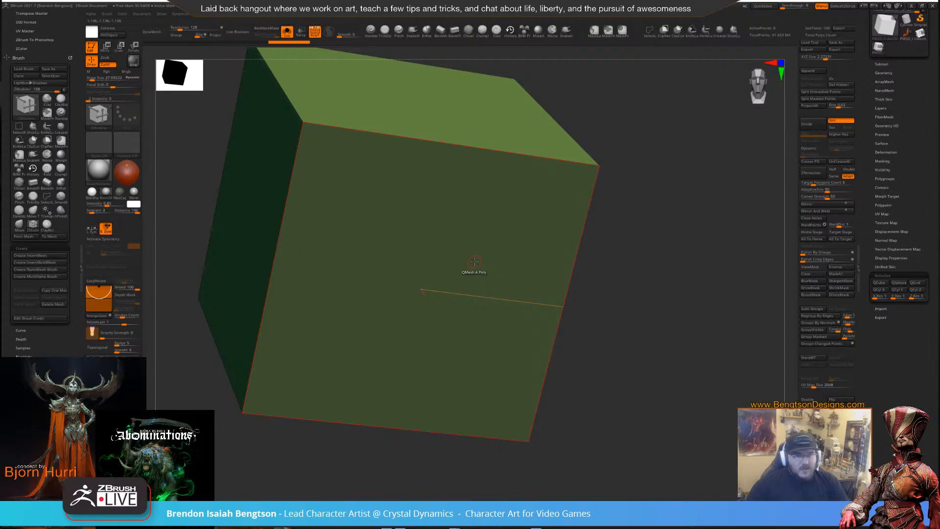
key(space)
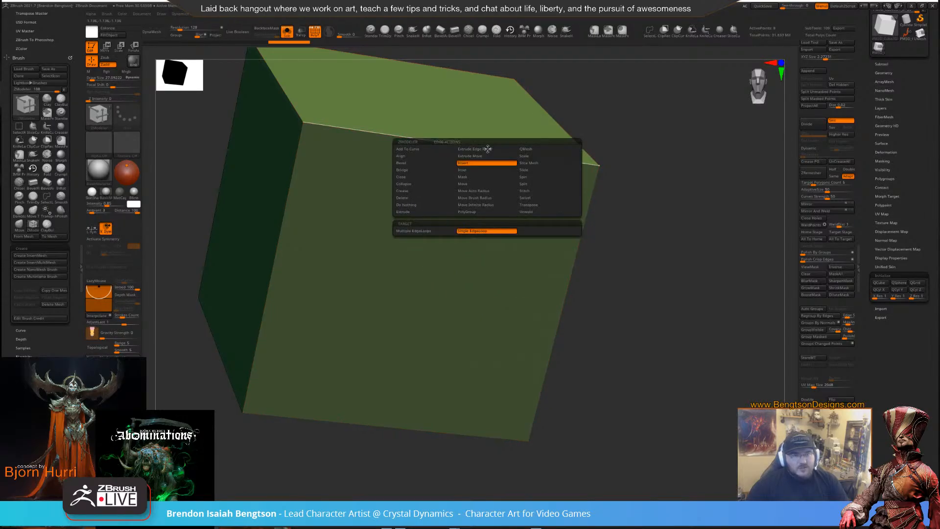
click(426, 230)
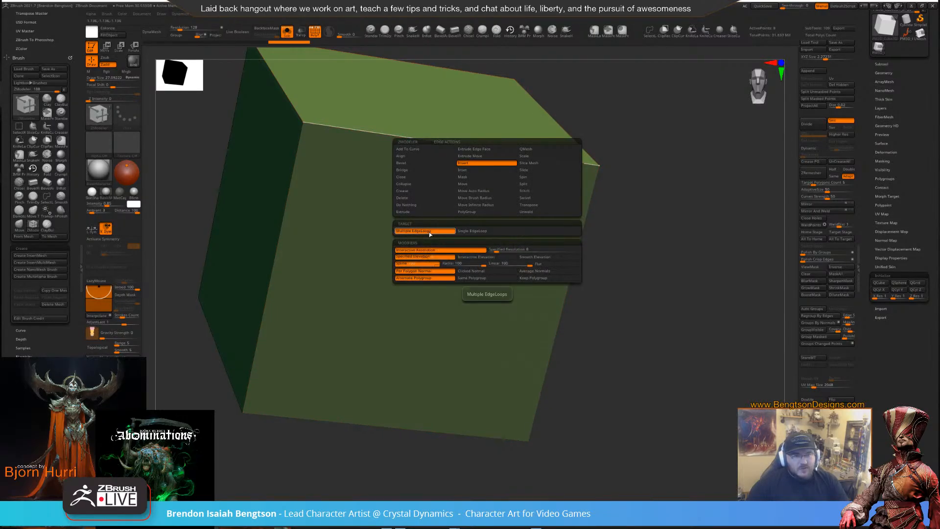
Insert six evenly spaced vertical and six horizontal edge loops, dividing the cube's front face into a 7 by 7 grid
click(459, 145)
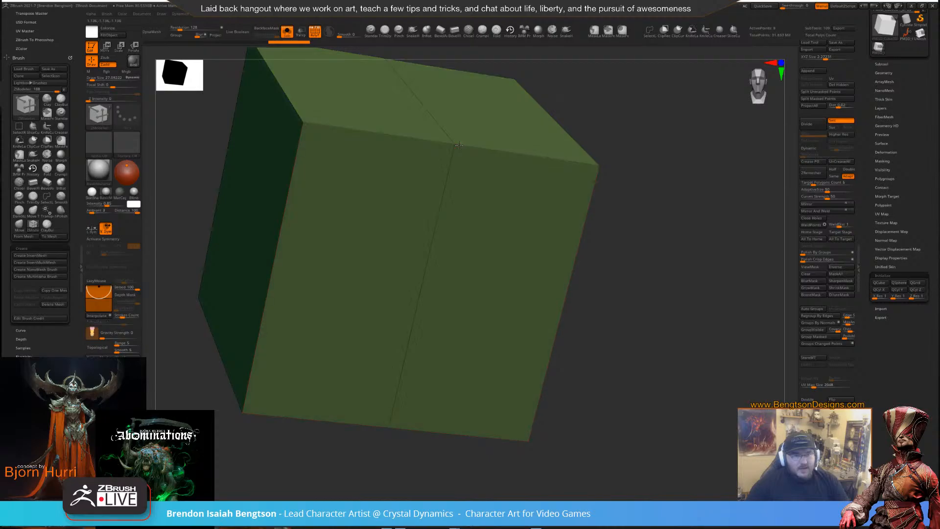
drag(476, 143, 494, 124)
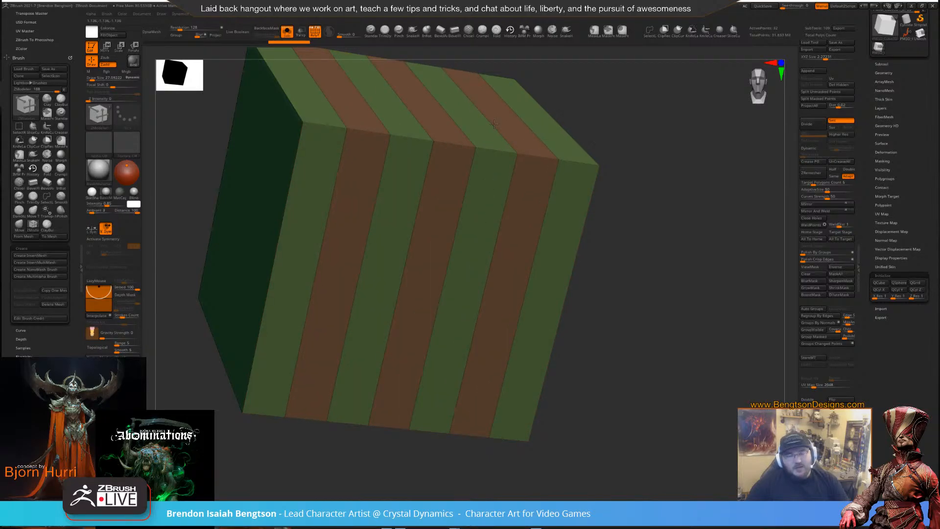
click(291, 180)
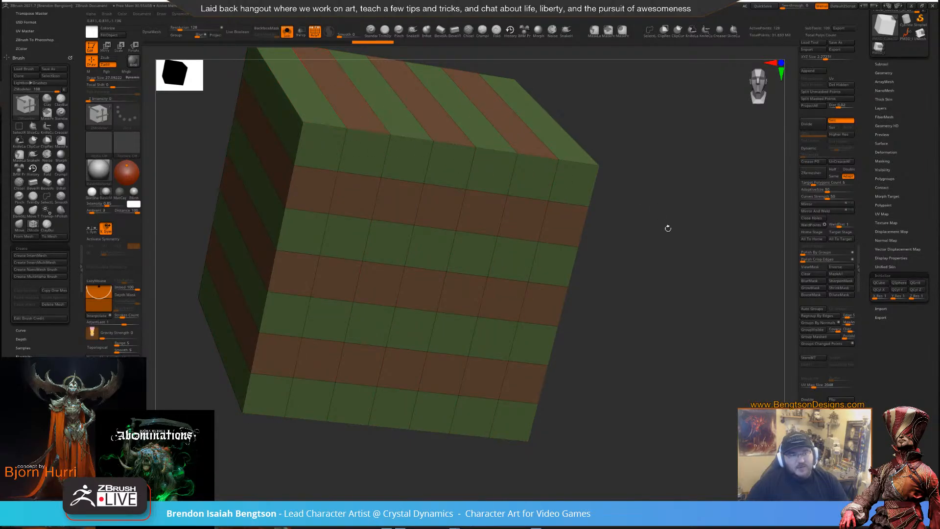
shift+drag(667, 228, 675, 300)
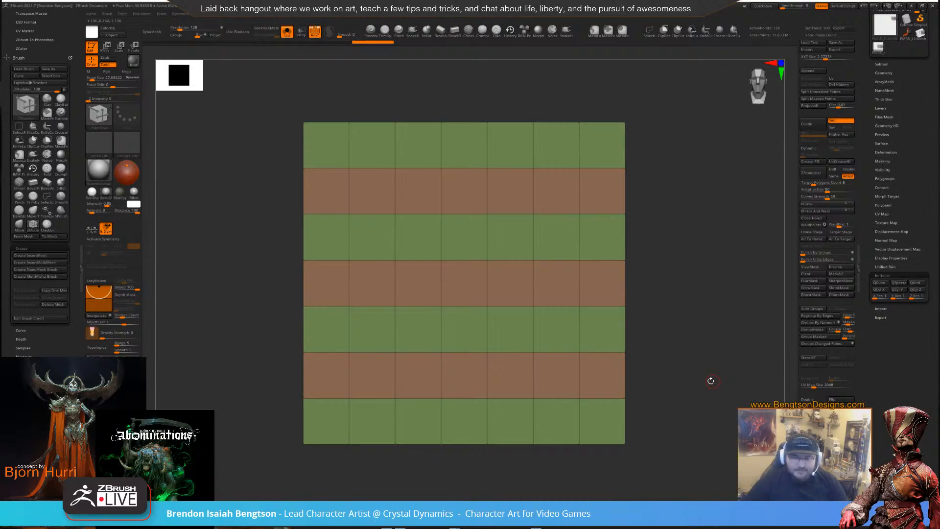
drag(709, 380, 755, 97)
Show the full character again and select the flared shoulder armor piece with the ClayBuildup brush active
click(882, 64)
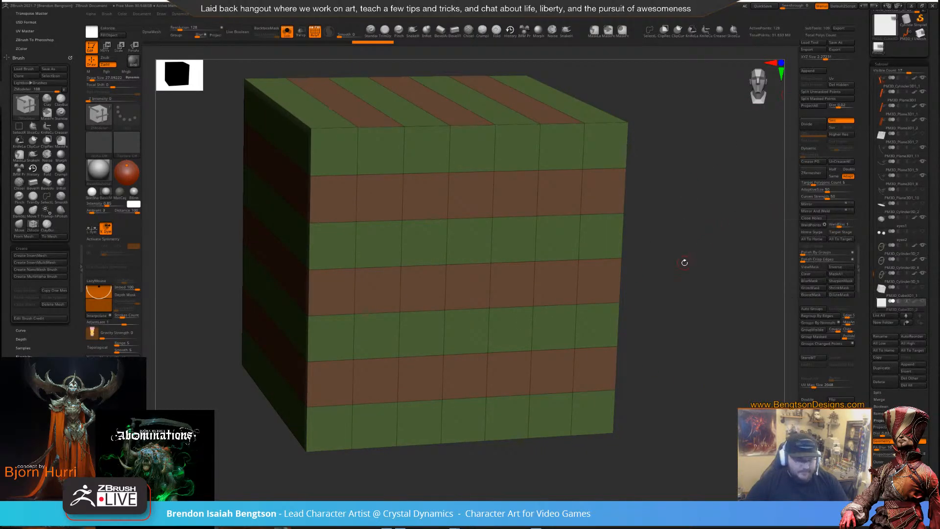
key(alt+s)
alt+right_drag(494, 271, 492, 207)
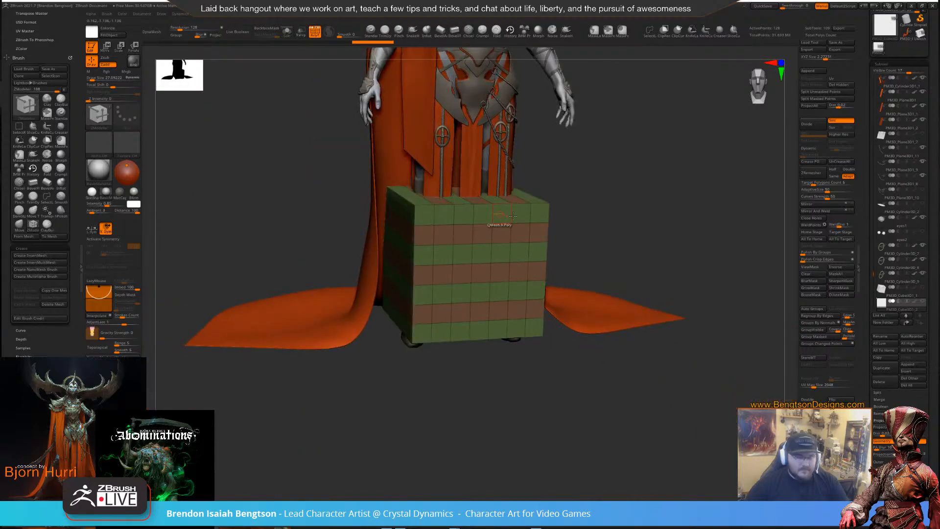
key(b)
key(c)
key(b)
alt+right_drag(482, 170, 500, 363)
alt+click(422, 143)
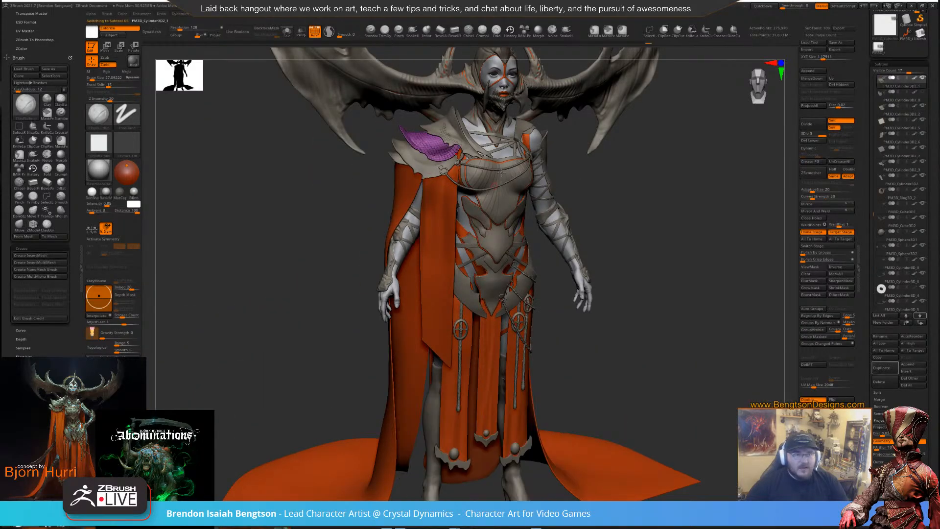
Turn off the polyframe display and choose the Move Topological brush for the flared shoulder armor piece
key(shift+f)
right_drag(656, 188, 711, 229)
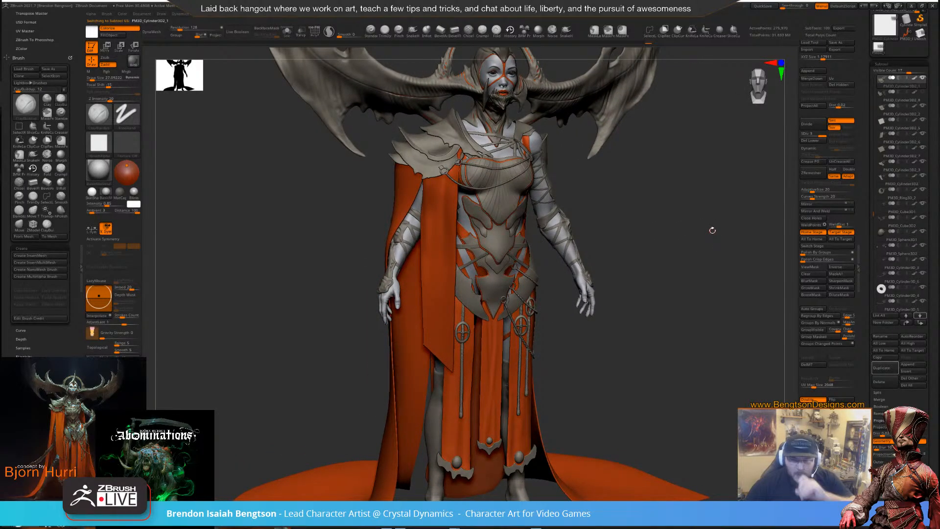
right_drag(451, 174, 515, 327)
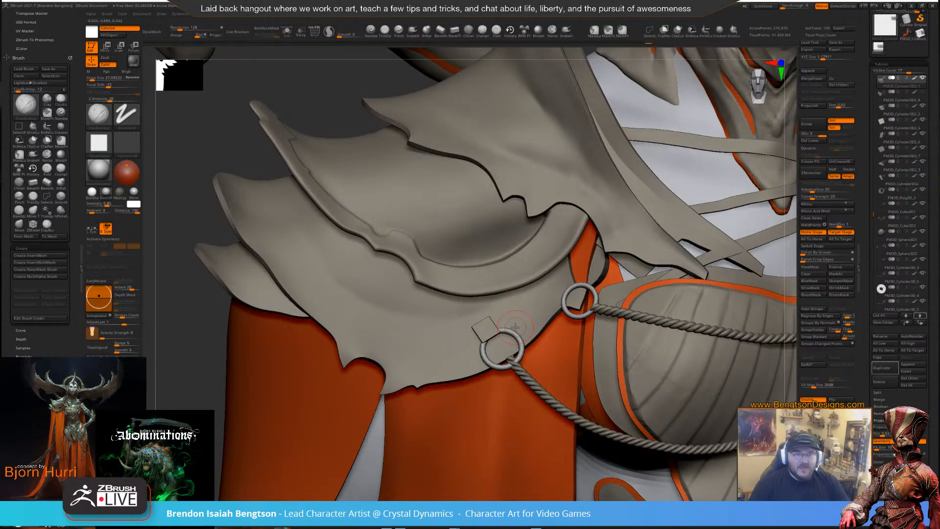
key(space)
key(b)
key(m)
key(t)
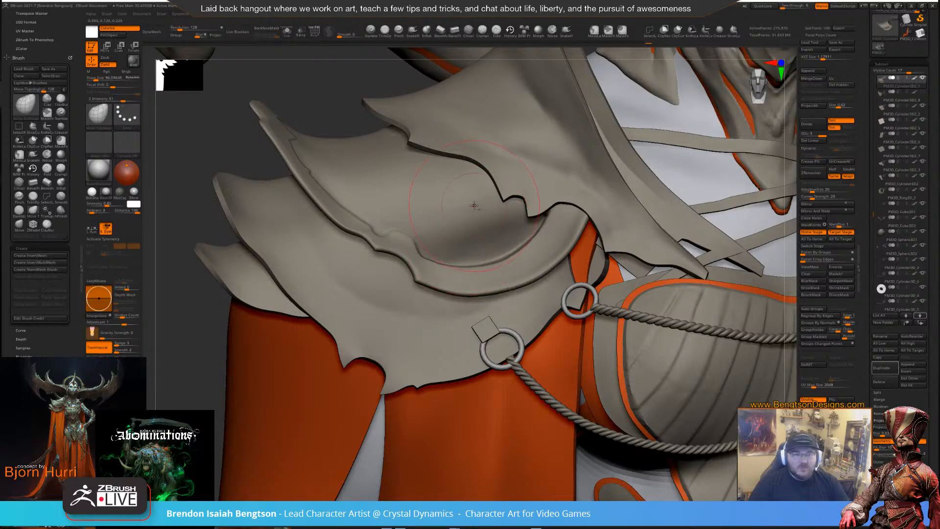
Shrink the Move Topological brush and raise the intensity of the Smooth brush
key(space)
drag(516, 217, 495, 217)
key(shift)
key(space)
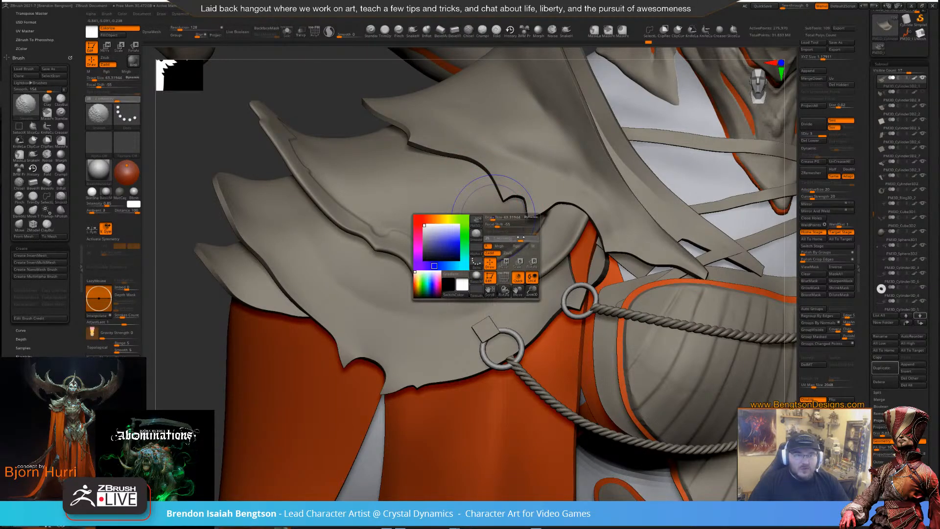
drag(521, 237, 526, 238)
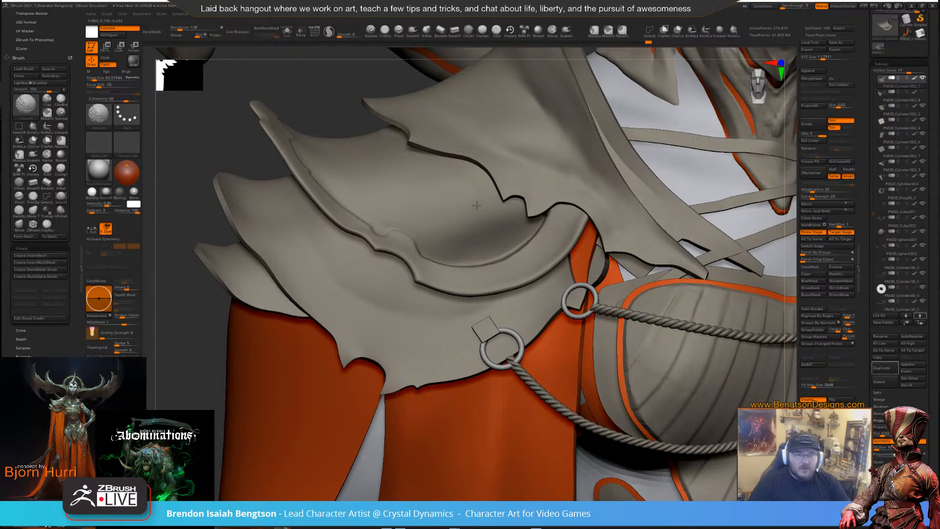
Isolate the flared shoulder armor piece and raise the Smooth brush's intensity further
key(alt+s)
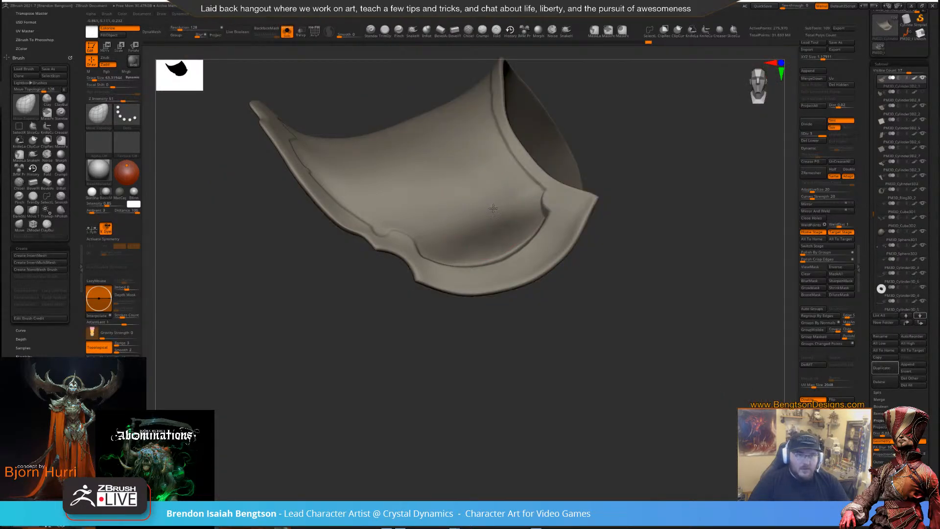
key(shift)
key(space)
drag(512, 228, 519, 228)
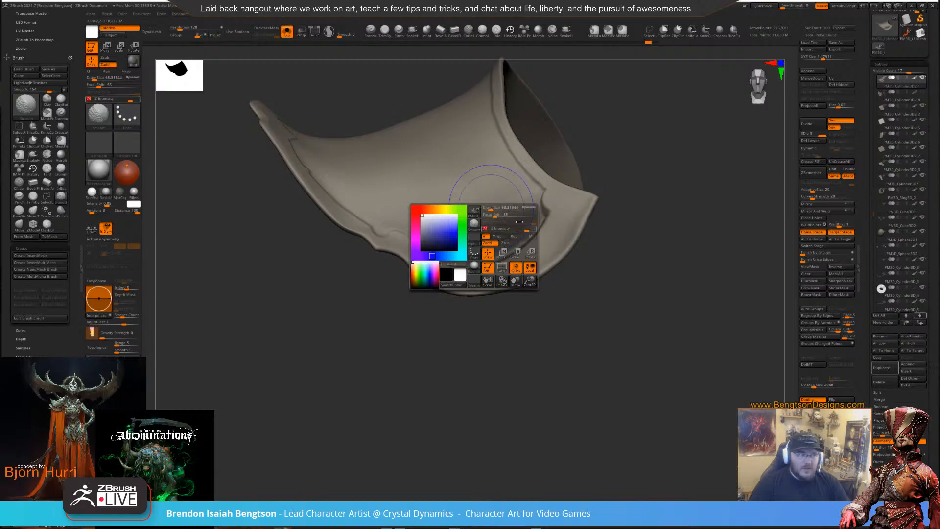
drag(462, 330, 436, 352)
Load the Smooth Stronger brush from the smoothing folder of the brush library
key(comma)
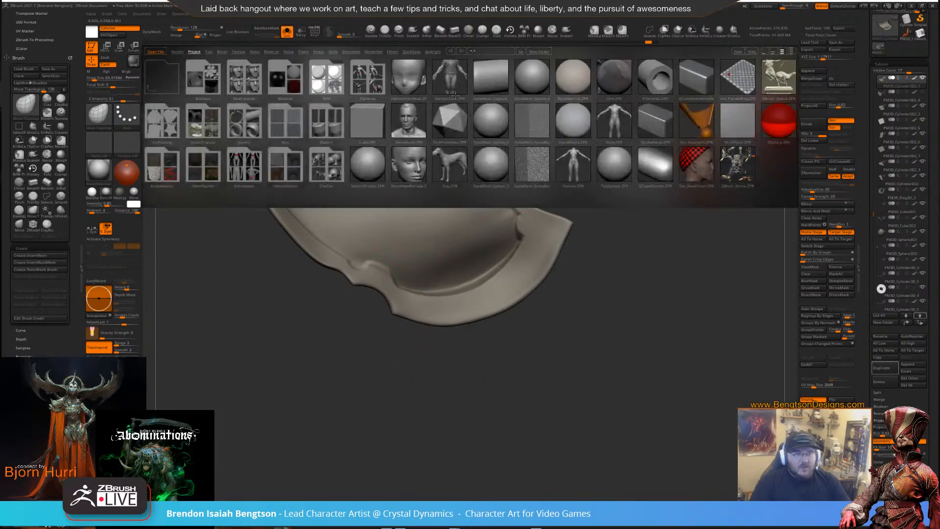
click(222, 51)
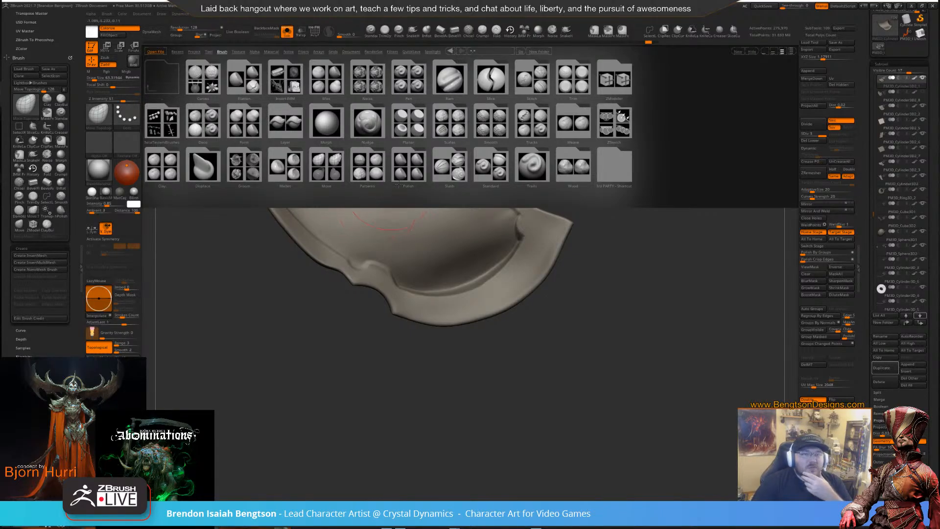
click(497, 131)
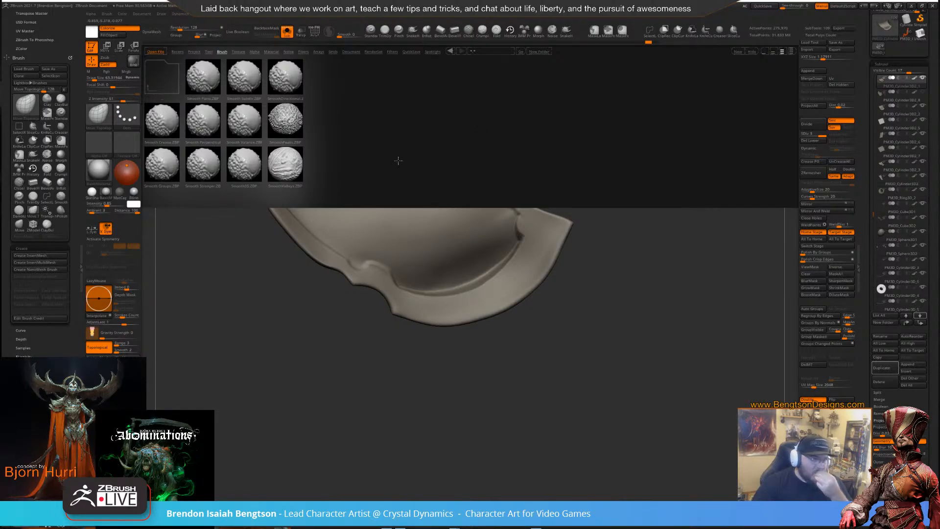
double_click(206, 171)
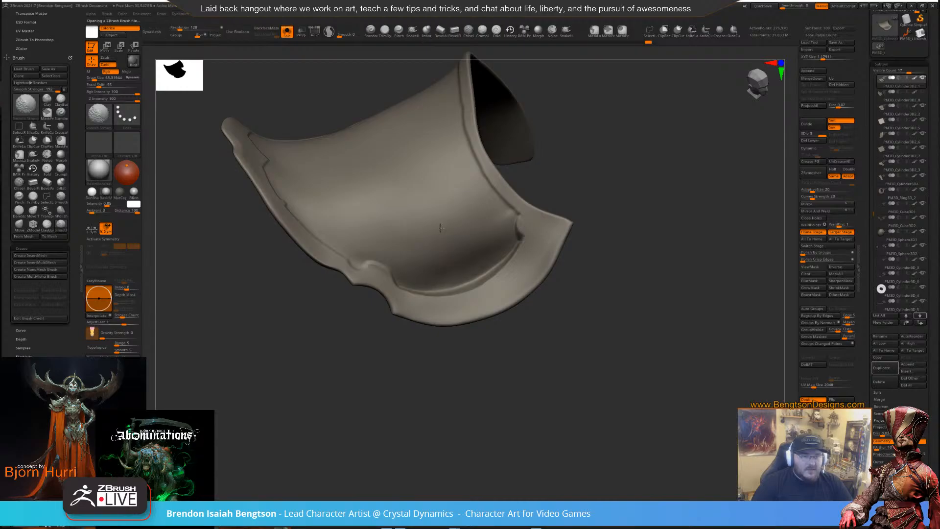
Shrink the brush to a draw size of about 18 and smooth the recessed surface beside the armor's raised rim
mouse_move(668, 211)
mouse_down()
mouse_move(627, 213)
mouse_move(656, 201)
mouse_up()
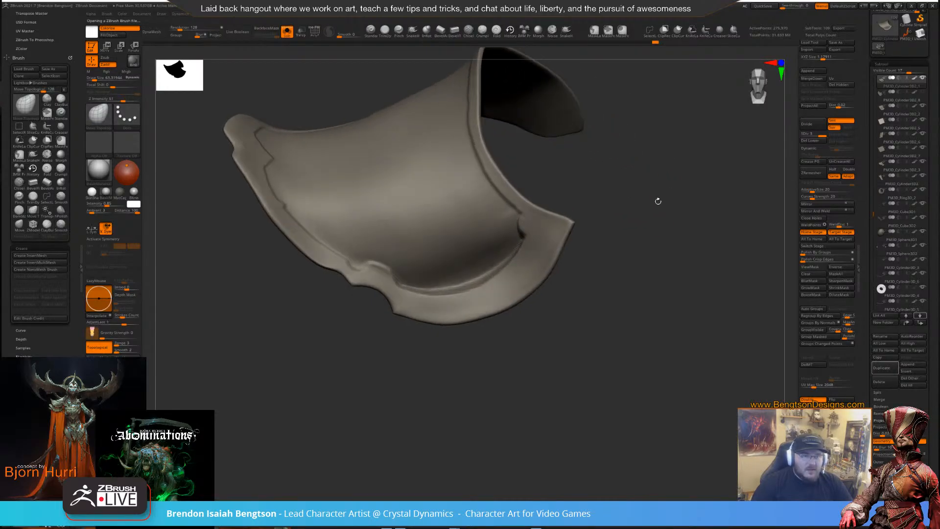
key(space)
drag(504, 219, 500, 219)
key(shift)
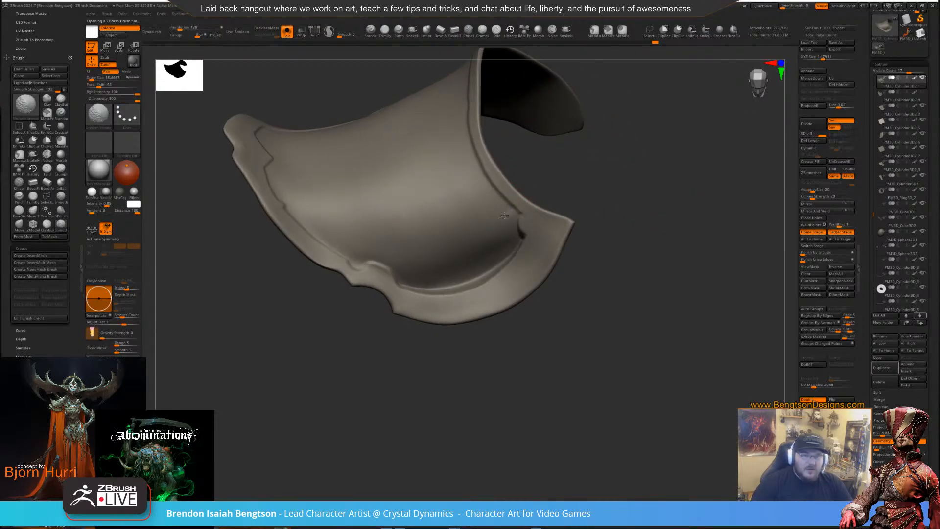
mouse_move(651, 201)
mouse_down()
mouse_move(710, 146)
mouse_move(699, 210)
mouse_move(474, 251)
mouse_up()
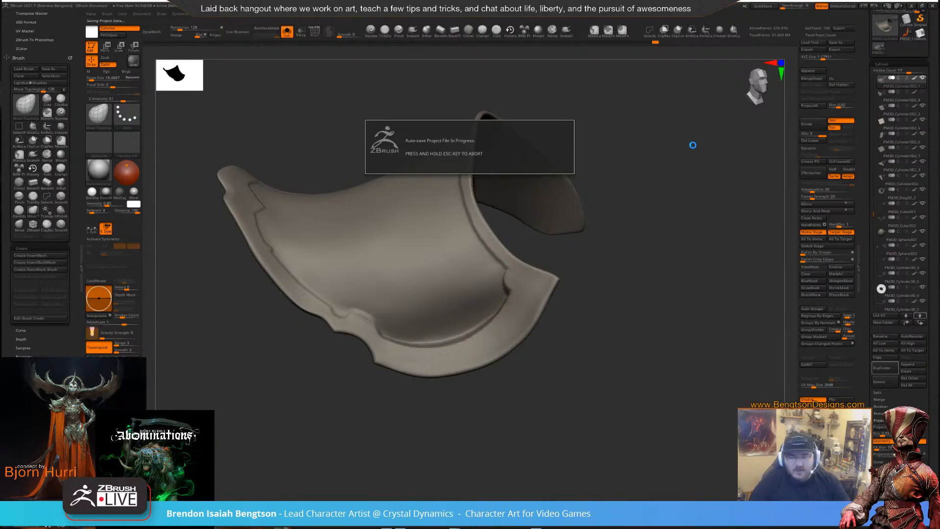
Enlarge the brush to smooth the armor's broad concave surface, and show the rest of the character again
key(space)
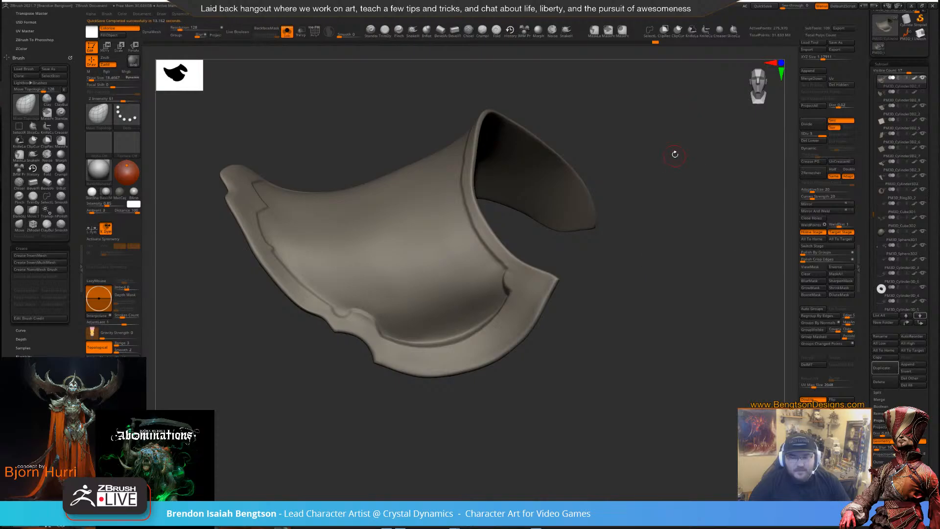
drag(672, 178, 465, 248)
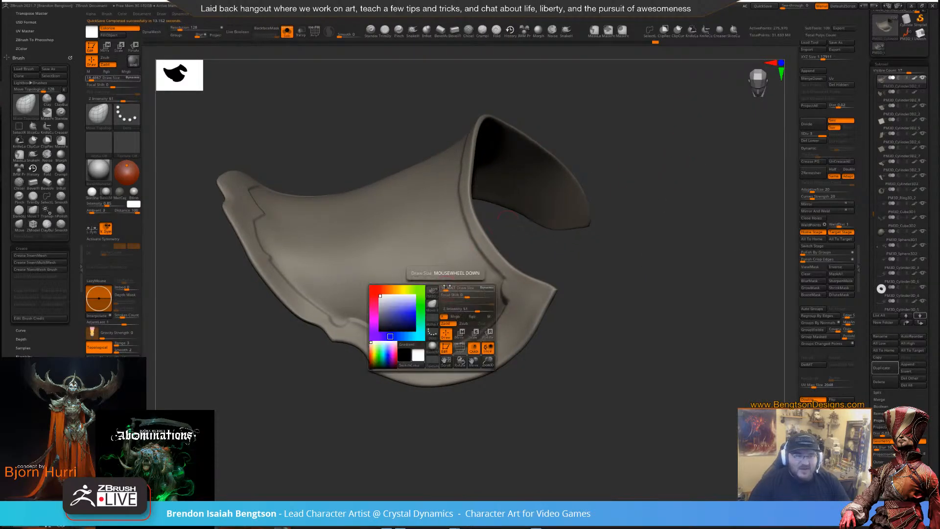
key(space)
key(shift)
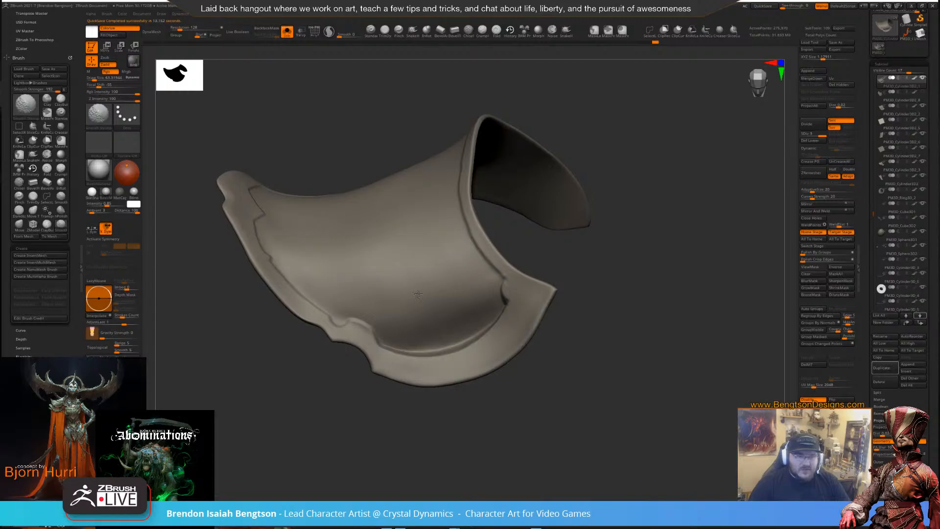
key(alt+s)
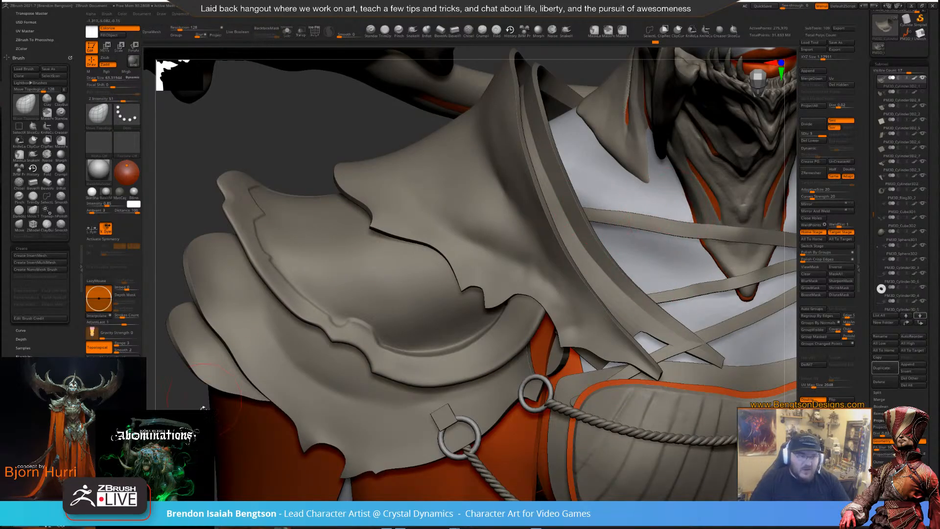
Examine the full character from the front to judge the shoulder armor within the overall design
alt+drag(203, 408, 202, 265)
shift+drag(705, 301, 721, 305)
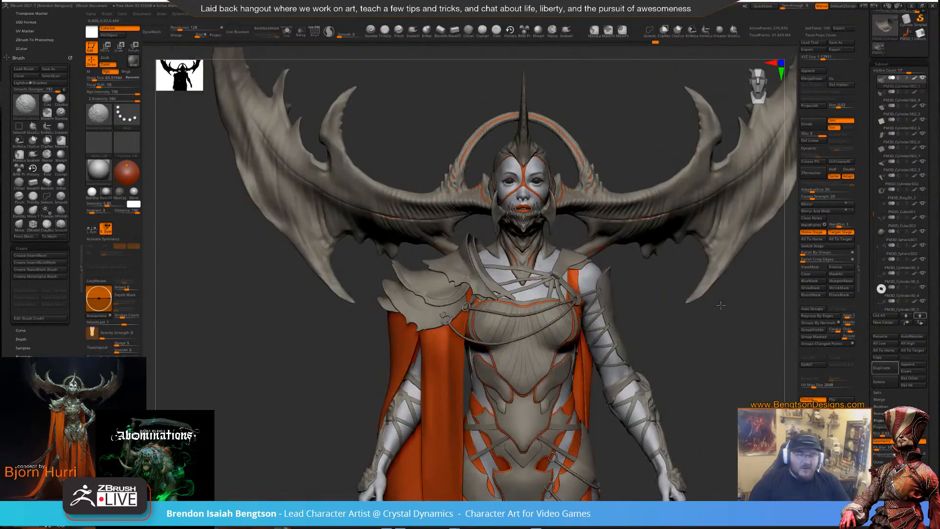
mouse_move(721, 392)
alt+mouse_down()
mouse_move(694, 290)
mouse_move(698, 248)
mouse_move(698, 290)
alt+mouse_up()
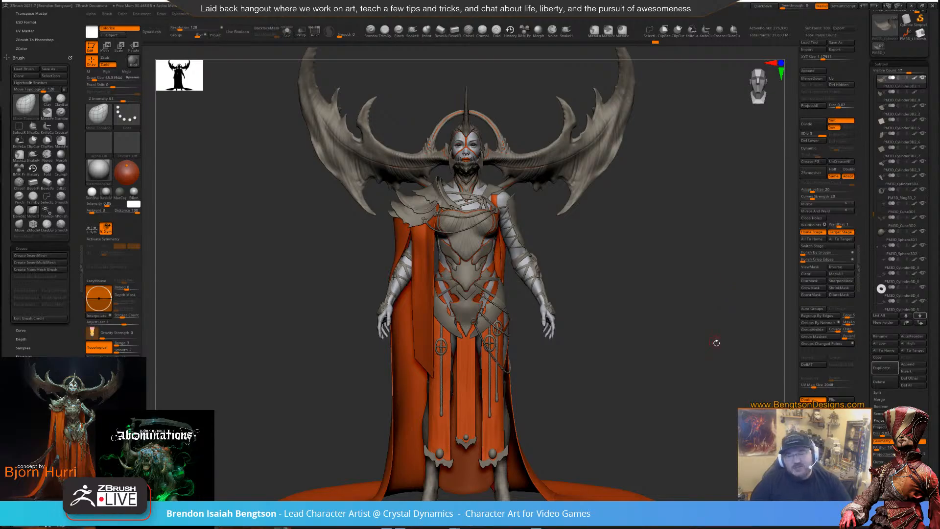
drag(711, 350, 715, 297)
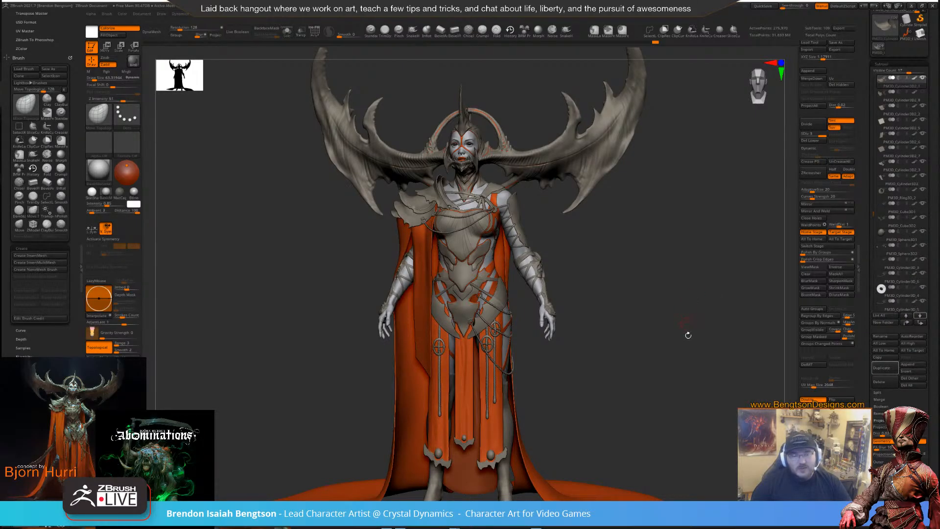
mouse_move(688, 334)
mouse_down()
mouse_move(730, 347)
mouse_move(689, 335)
mouse_up()
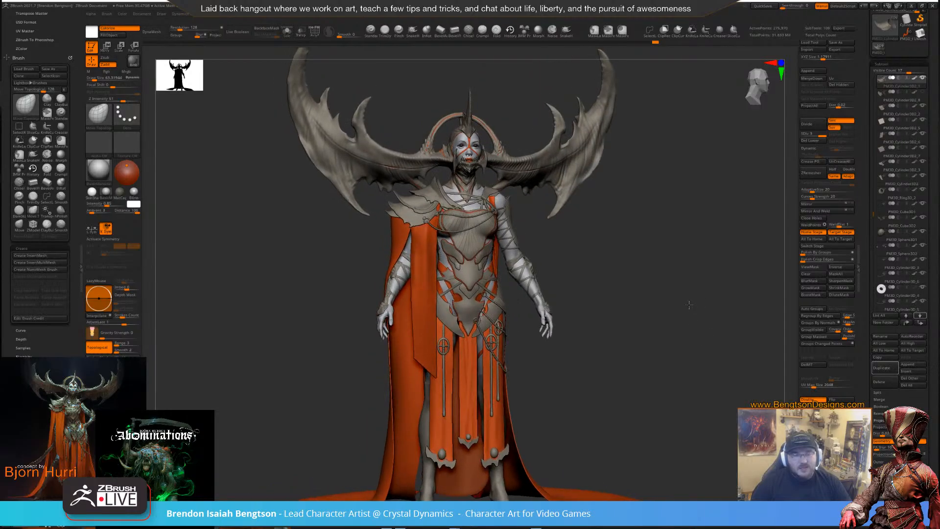
Shrink the Move Topological brush and reshape the raised rim around the notch on the armor's lower edge
ctrl+right_drag(401, 213, 433, 303)
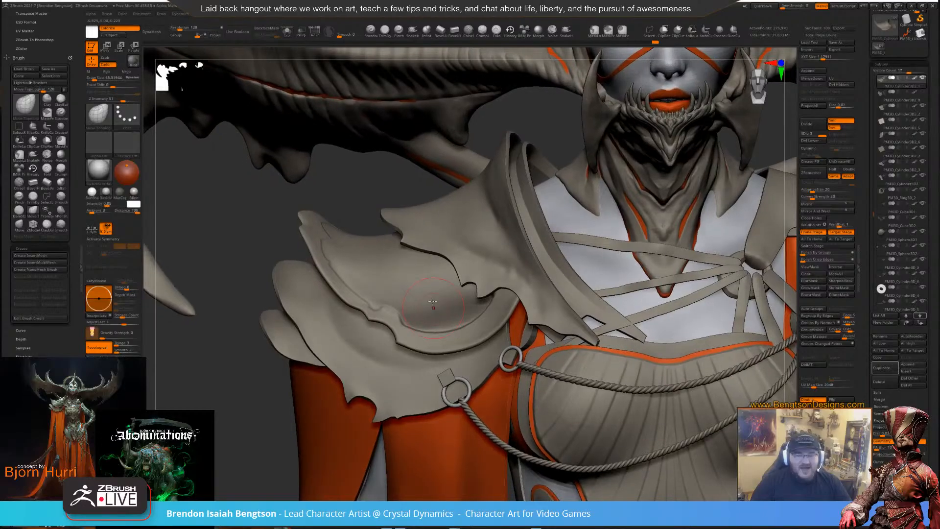
alt+right_drag(406, 269, 416, 316)
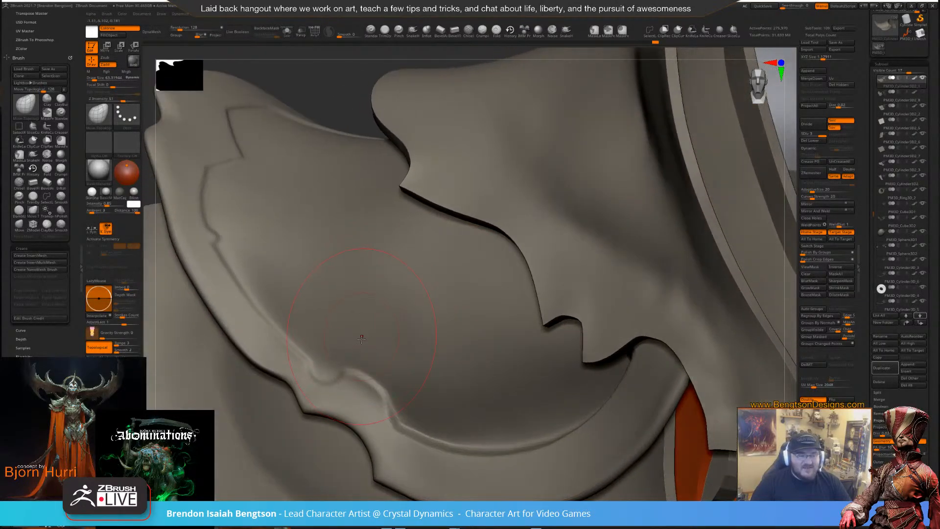
key(space)
click(374, 349)
alt+right_drag(375, 347, 485, 225)
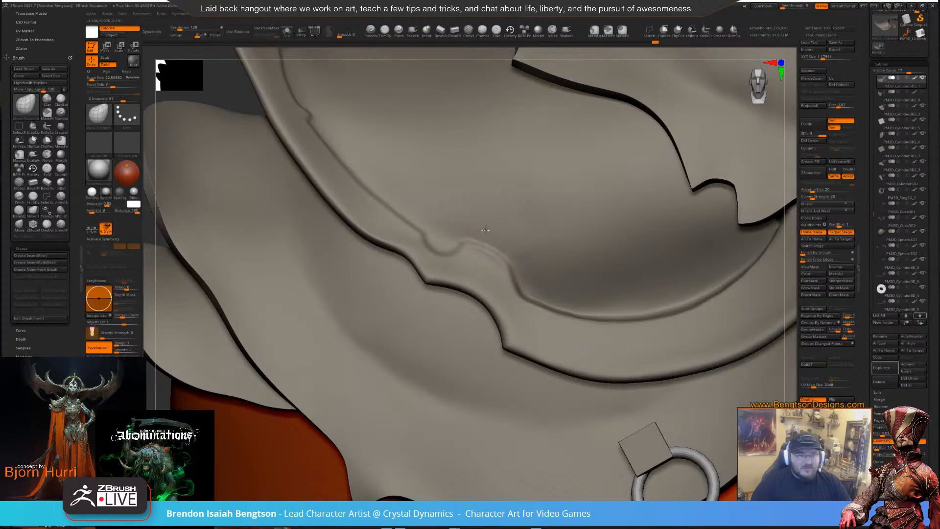
drag(503, 237, 502, 239)
mouse_move(532, 289)
mouse_down()
mouse_move(529, 276)
mouse_move(512, 294)
mouse_up()
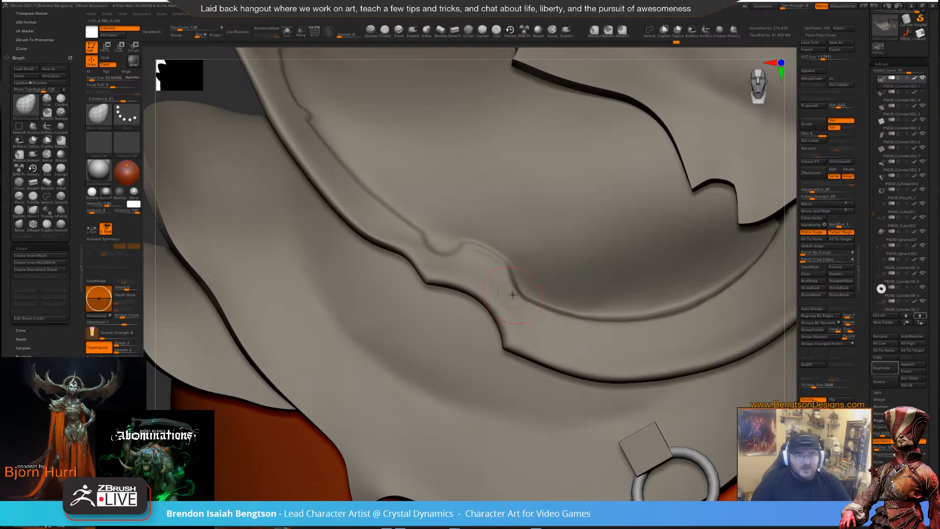
Refine the curved bump and small hook of the rim's inner ridge with a progressively smaller Move Topological brush
drag(467, 251, 496, 258)
key(space)
drag(442, 232, 440, 232)
mouse_move(437, 238)
mouse_down()
mouse_move(460, 231)
mouse_move(465, 245)
mouse_up()
key(space)
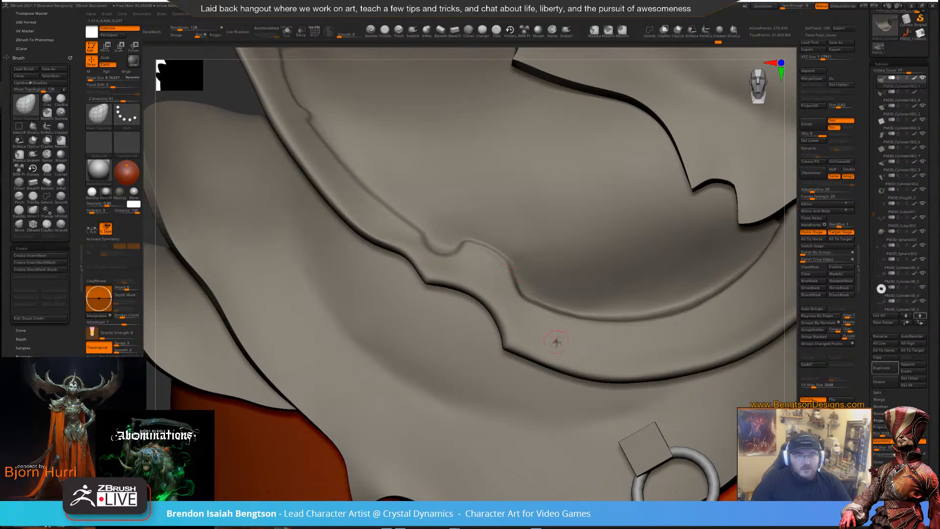
Compare the layered shoulder armor with the concept painting, checking the model from the side and the front
mouse_move(557, 315)
alt+right_down()
mouse_move(574, 162)
mouse_move(562, 93)
mouse_move(544, 292)
mouse_move(566, 331)
mouse_move(574, 313)
mouse_move(797, 207)
alt+right_up()
right_drag(939, 264, 779, 300)
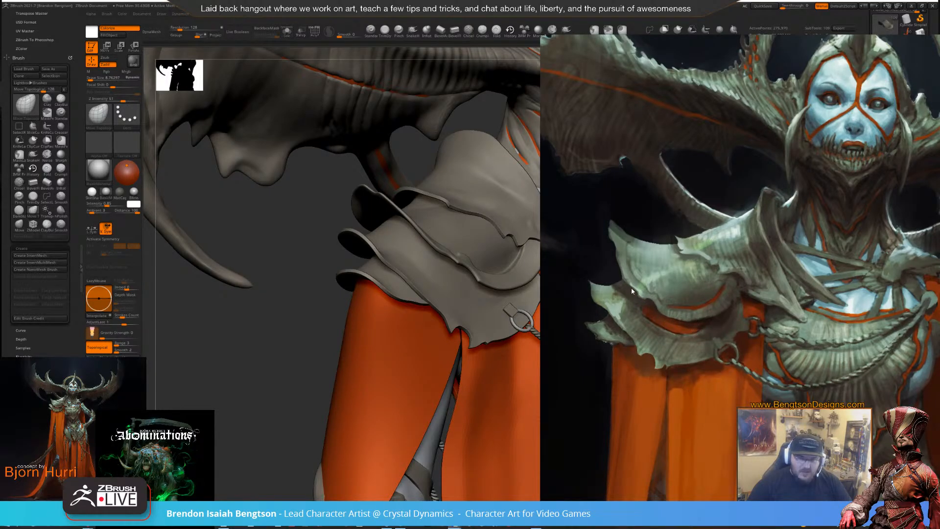
right_drag(778, 339, 735, 332)
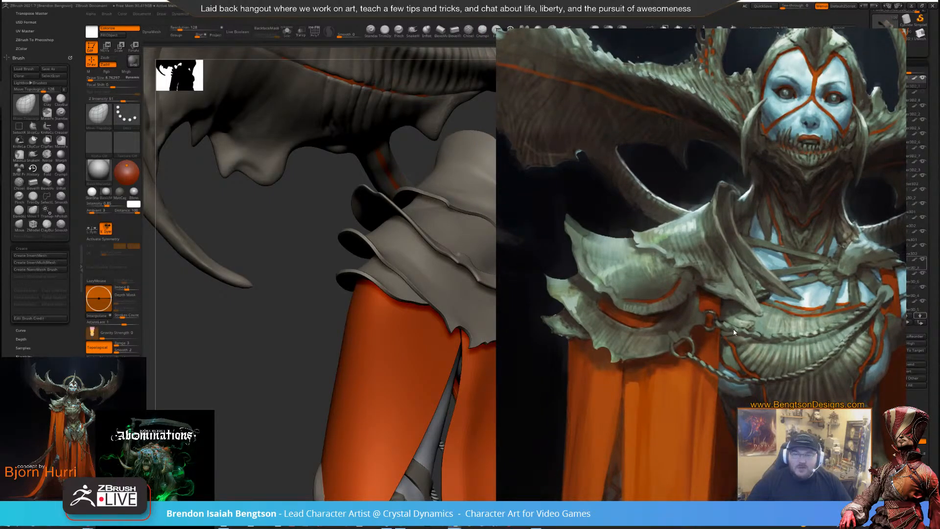
right_drag(734, 333, 939, 328)
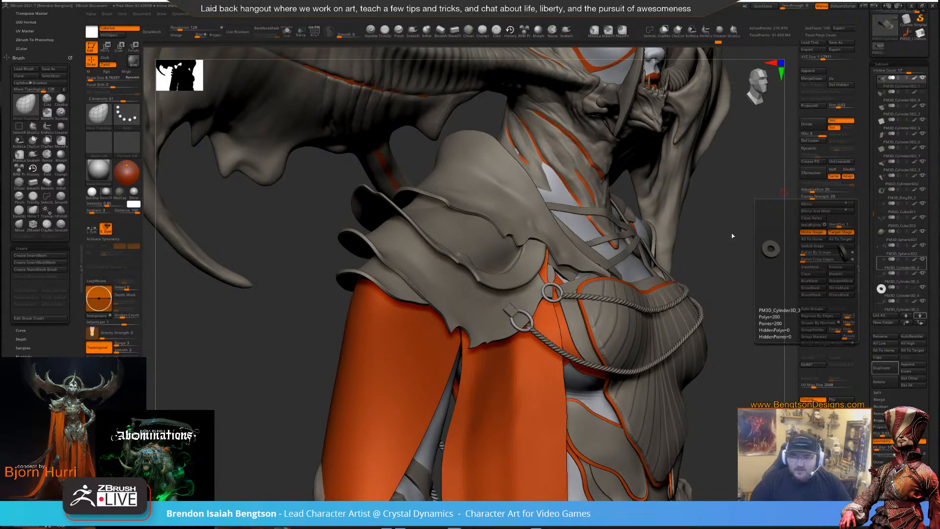
drag(733, 236, 321, 349)
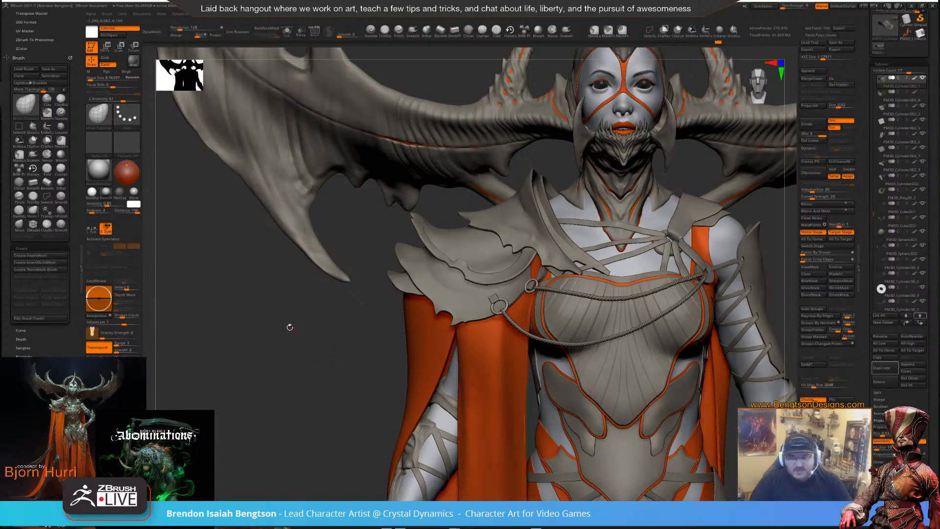
drag(296, 392, 270, 372)
drag(711, 228, 699, 259)
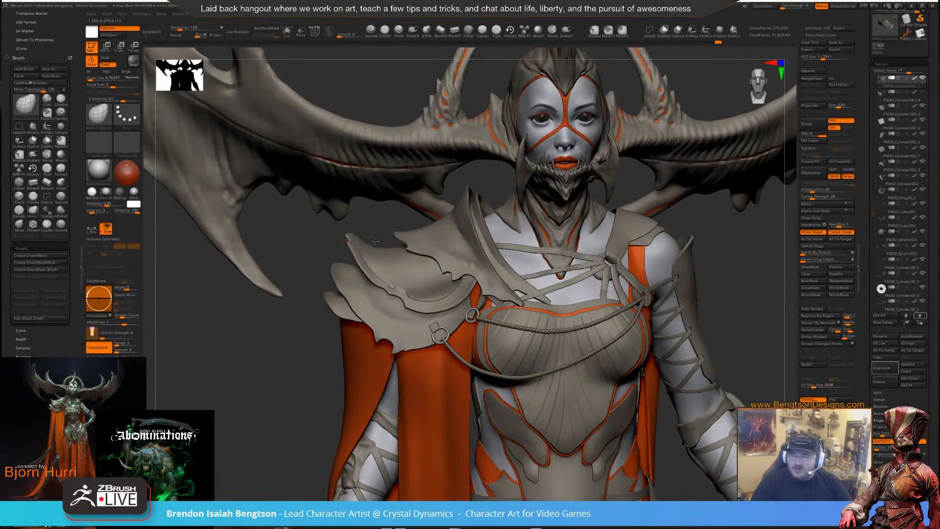
Try carving a crease across the shoulder armor's upper tip with a smaller DamStandard brush
drag(326, 228, 332, 274)
right_drag(313, 268, 371, 271)
key(space)
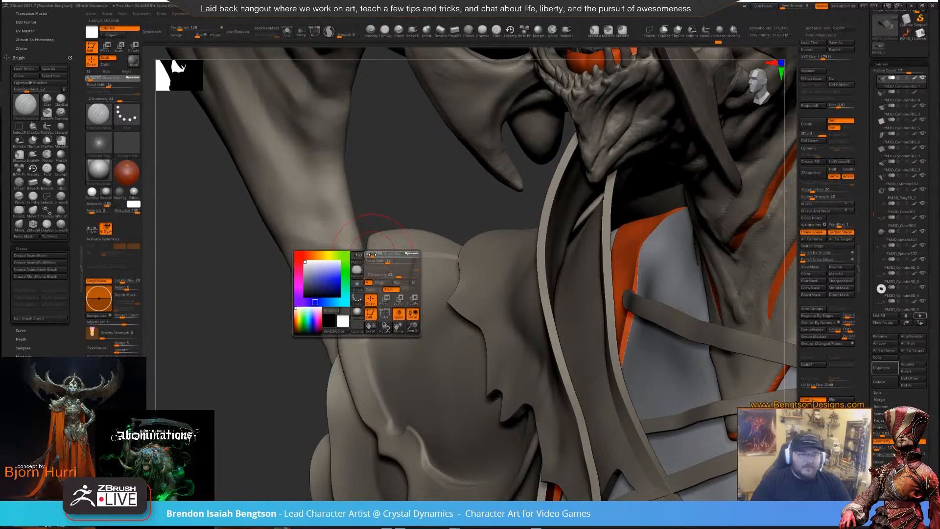
right_drag(392, 187, 380, 210)
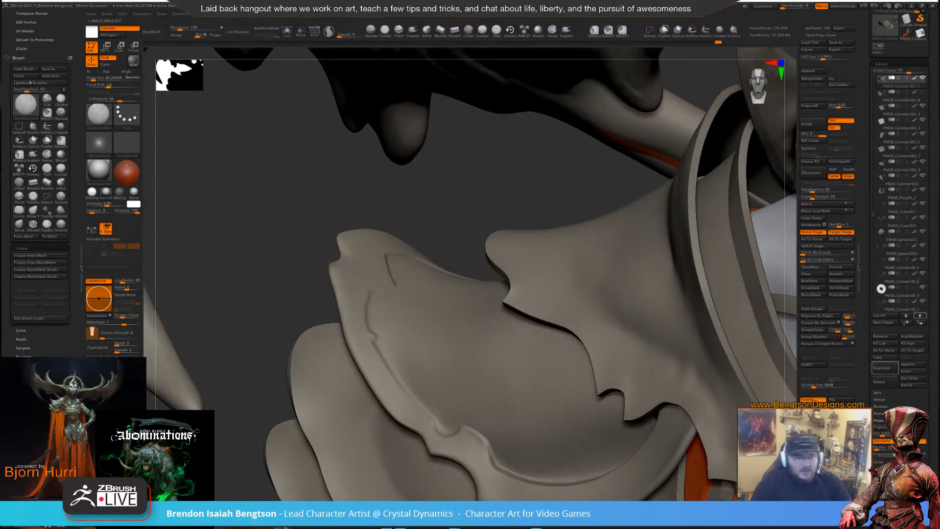
right_drag(392, 289, 408, 280)
key(space)
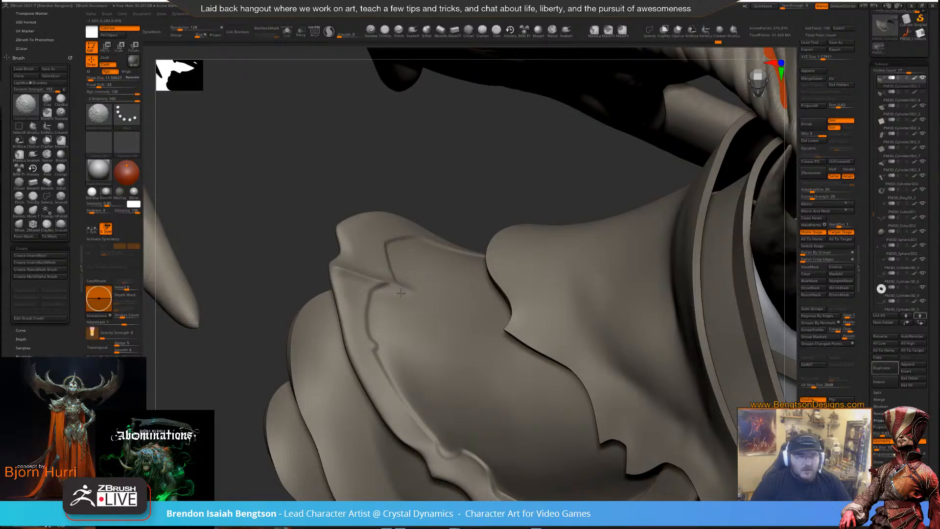
right_drag(416, 236, 387, 250)
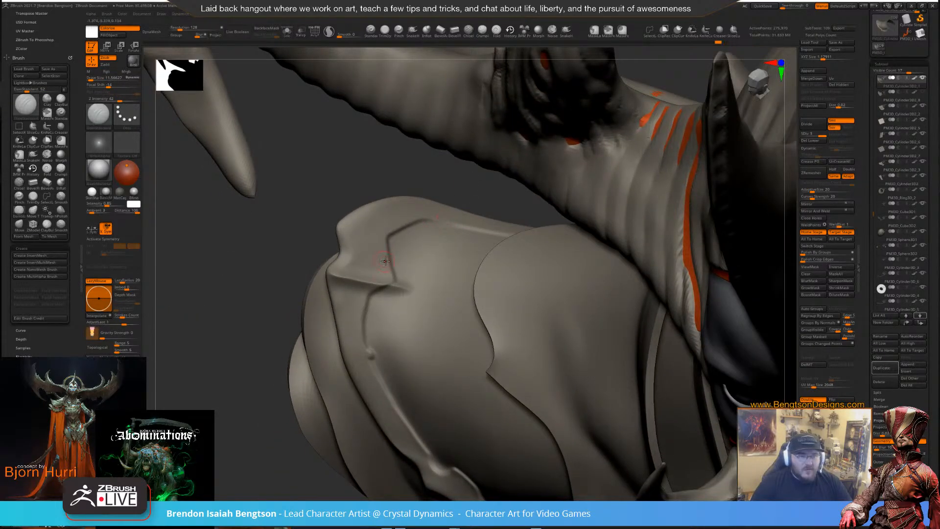
Isolate the flared shoulder armor piece and compare its notched upper tip with the concept painting
key(ctrl+shift+s)
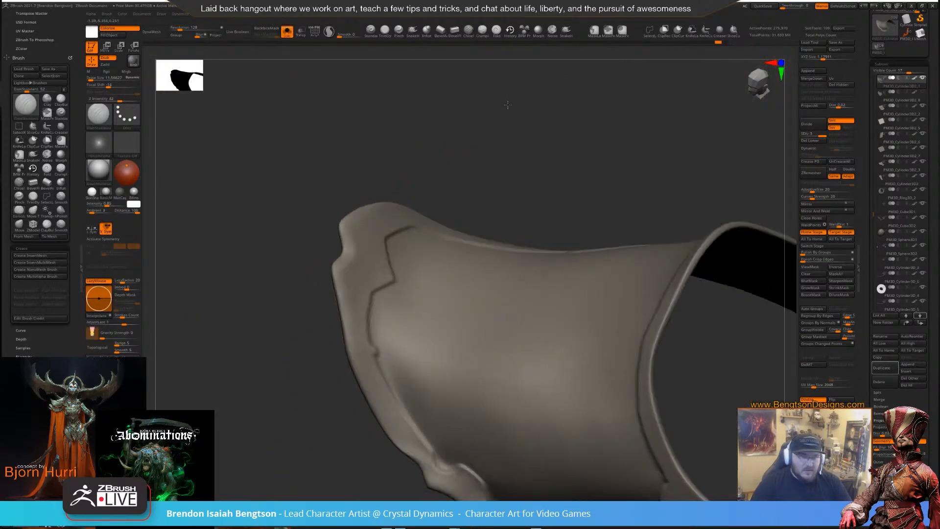
right_drag(418, 151, 526, 142)
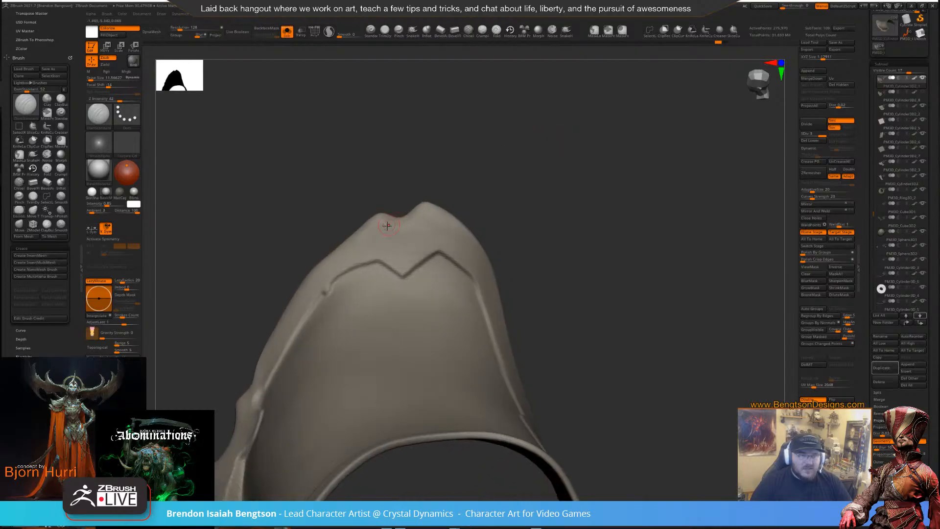
key(space)
drag(392, 224, 397, 241)
mouse_move(445, 185)
mouse_down()
mouse_move(539, 126)
mouse_move(459, 147)
mouse_up()
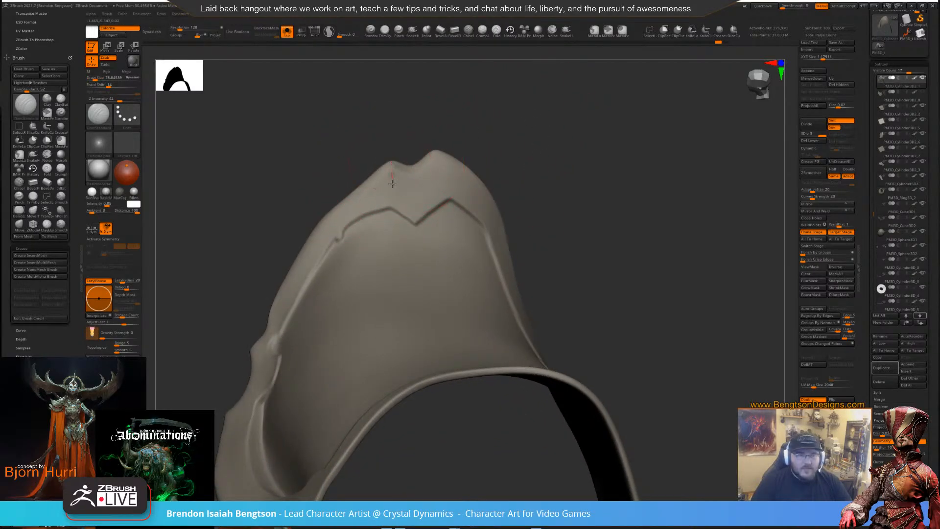
mouse_move(484, 179)
mouse_down()
mouse_move(569, 153)
mouse_move(551, 153)
mouse_move(554, 113)
mouse_move(531, 103)
mouse_move(526, 116)
mouse_move(579, 91)
mouse_up()
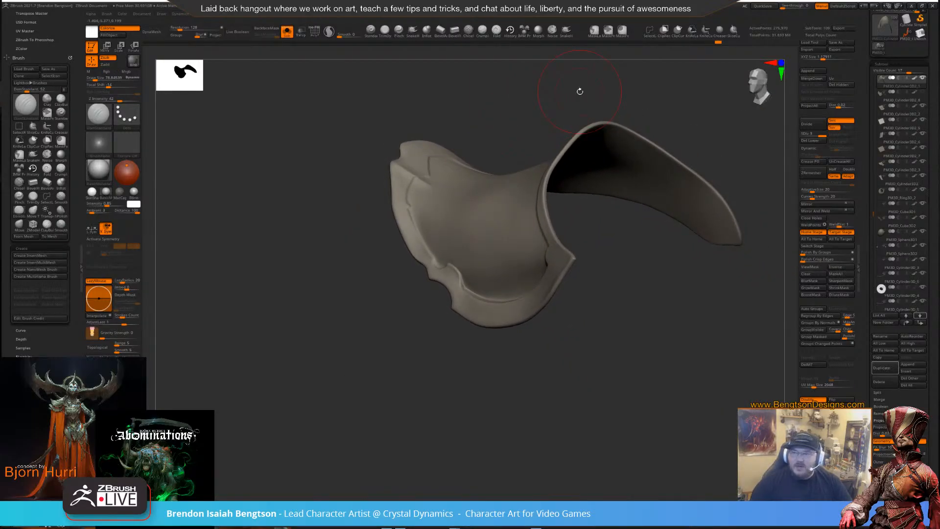
right_drag(930, 171, 686, 208)
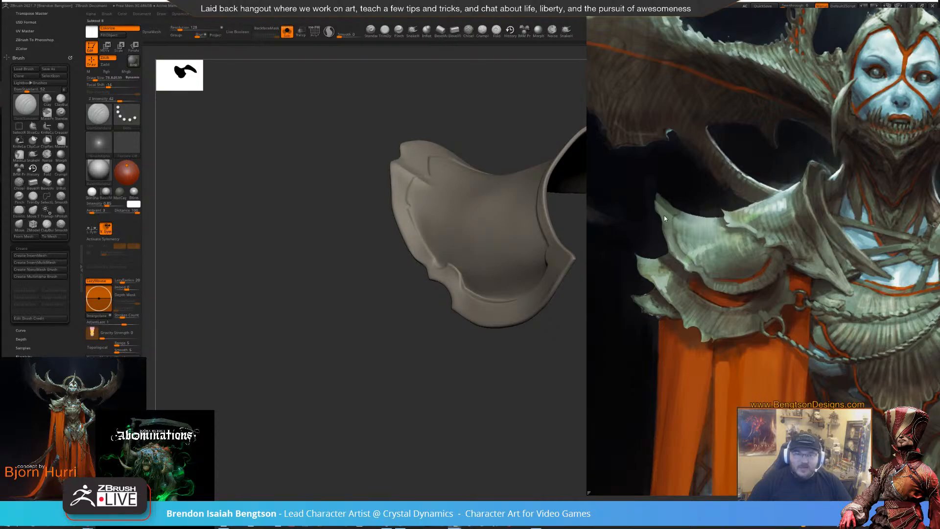
key(alt+Tab)
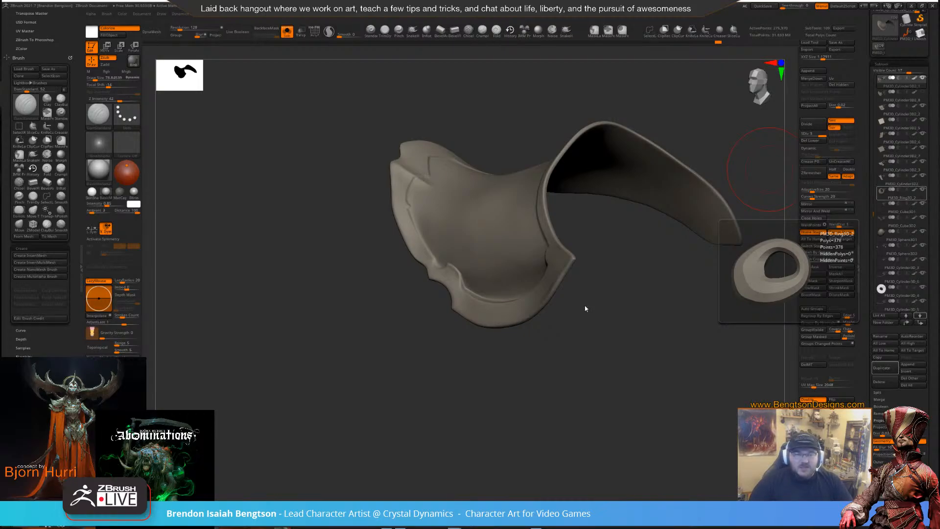
Try carving a vertical crease down from the smaller peak of the armor's tip, and reduce the DamStandard brush size
drag(635, 275, 553, 226)
drag(491, 230, 508, 228)
drag(435, 276, 420, 377)
mouse_move(558, 236)
mouse_down()
mouse_move(535, 244)
mouse_move(590, 246)
mouse_move(531, 244)
mouse_up()
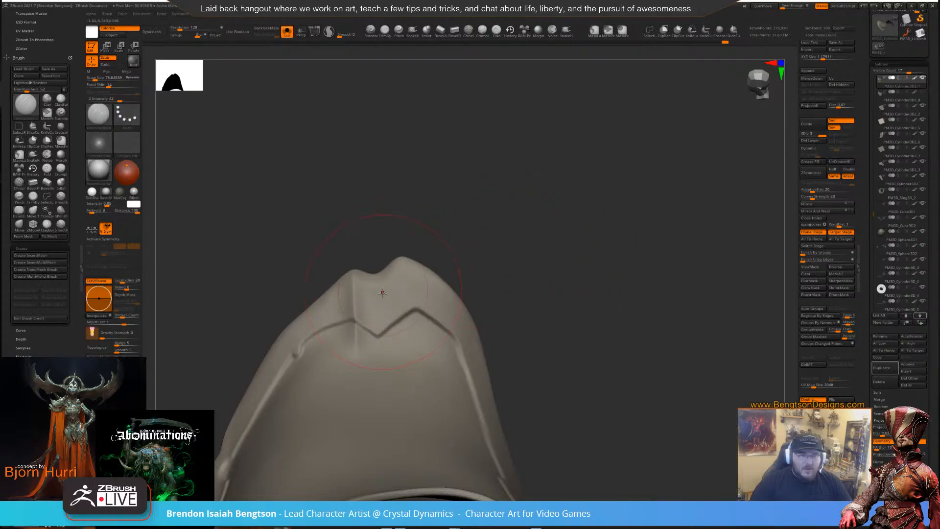
key(space)
click(371, 289)
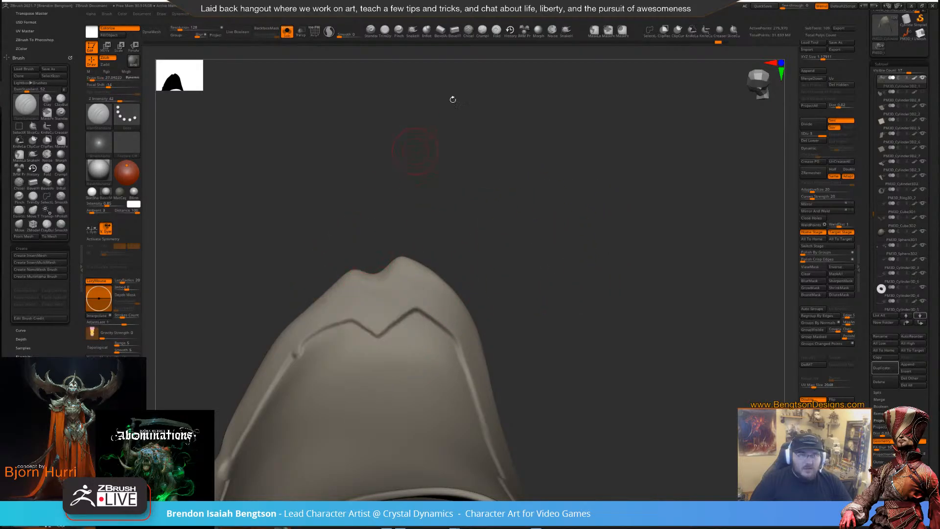
Mask a rectangular area over the armor's notched upper tip, covering the zigzag part of the inner ridge
ctrl+click(594, 31)
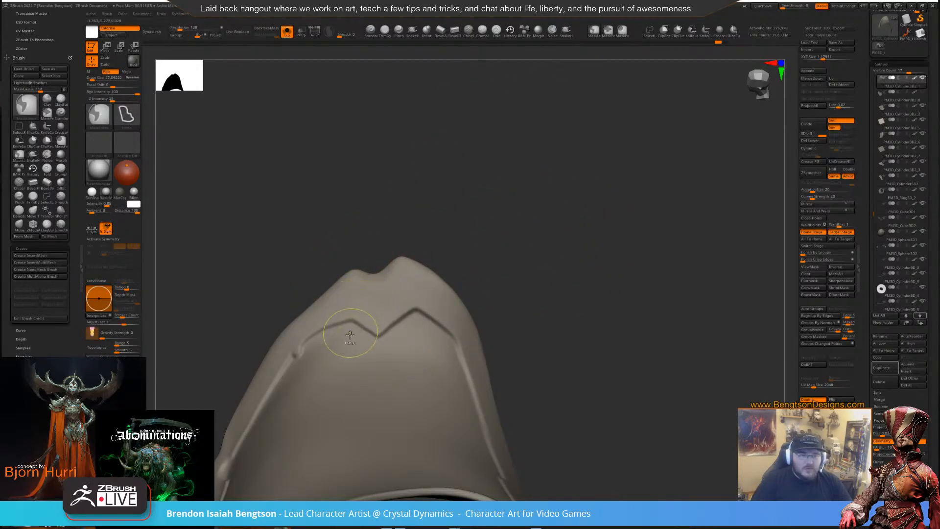
mouse_move(355, 229)
ctrl+mouse_down()
mouse_move(438, 204)
mouse_move(424, 344)
ctrl+mouse_up()
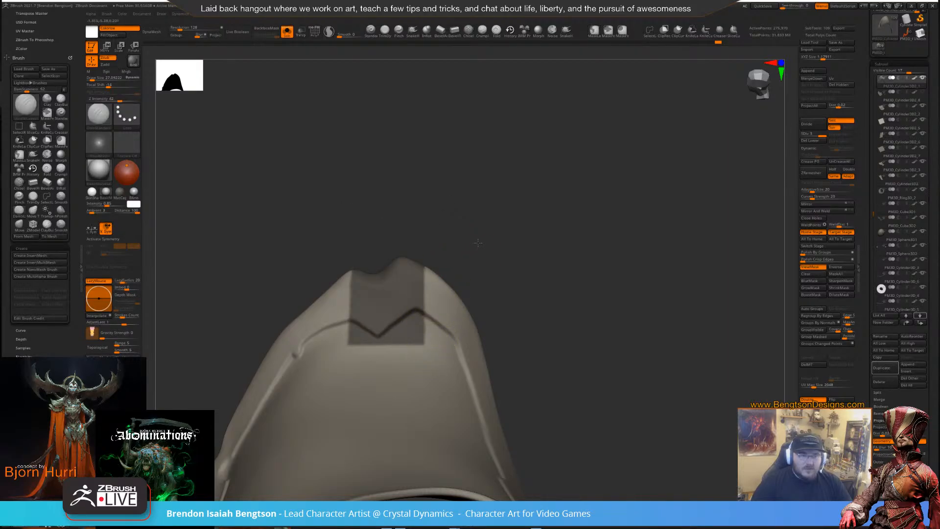
mouse_move(478, 242)
mouse_down()
mouse_move(499, 241)
mouse_move(479, 251)
mouse_up()
drag(508, 214, 563, 212)
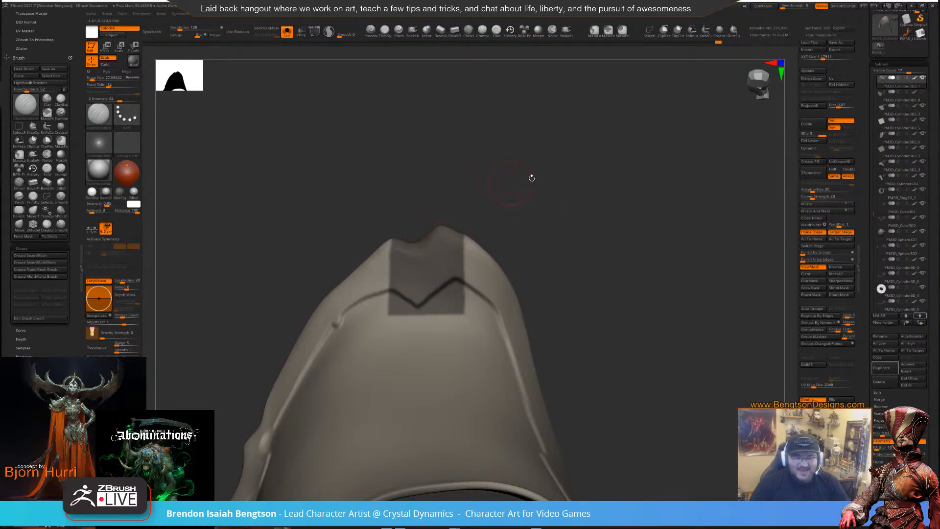
drag(561, 198, 571, 166)
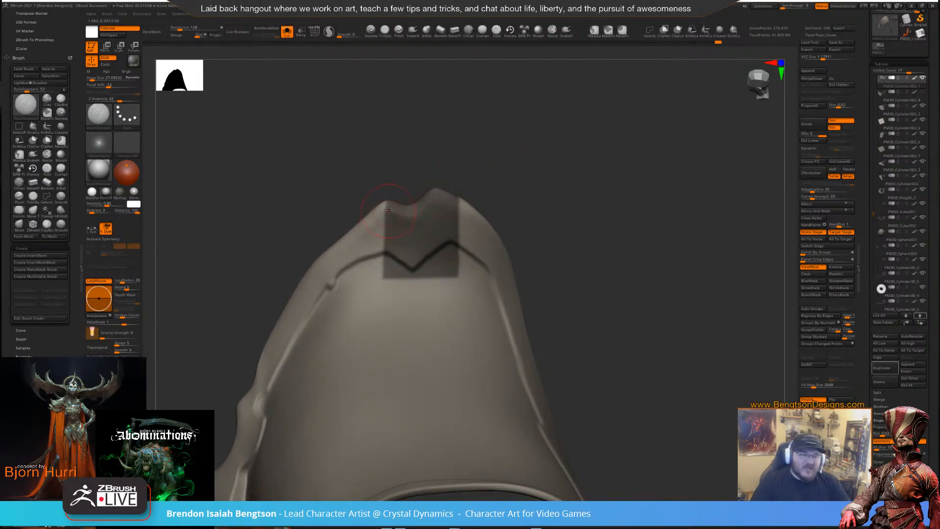
Try out the ClayBuildup brush at the masked tip and return to the DamStandard brush
key(space)
key(b)
key(c)
key(b)
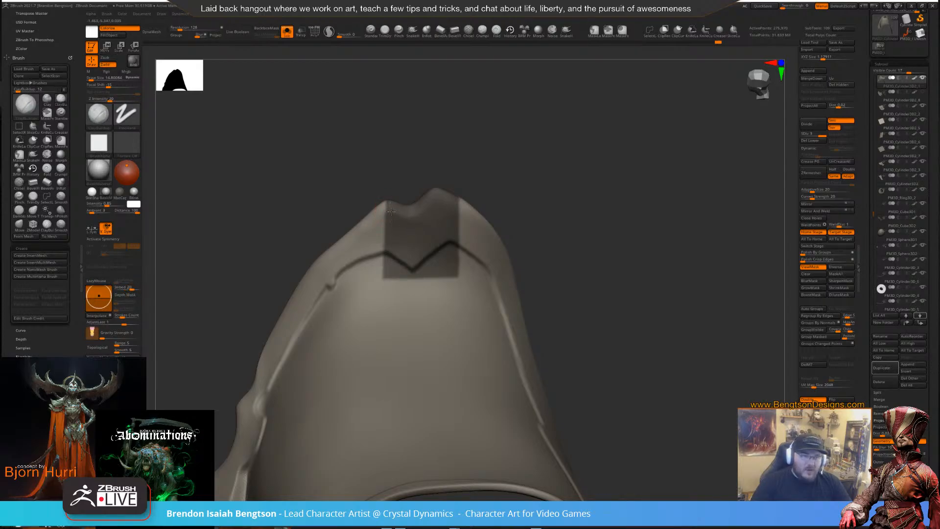
key(b)
key(d)
key(s)
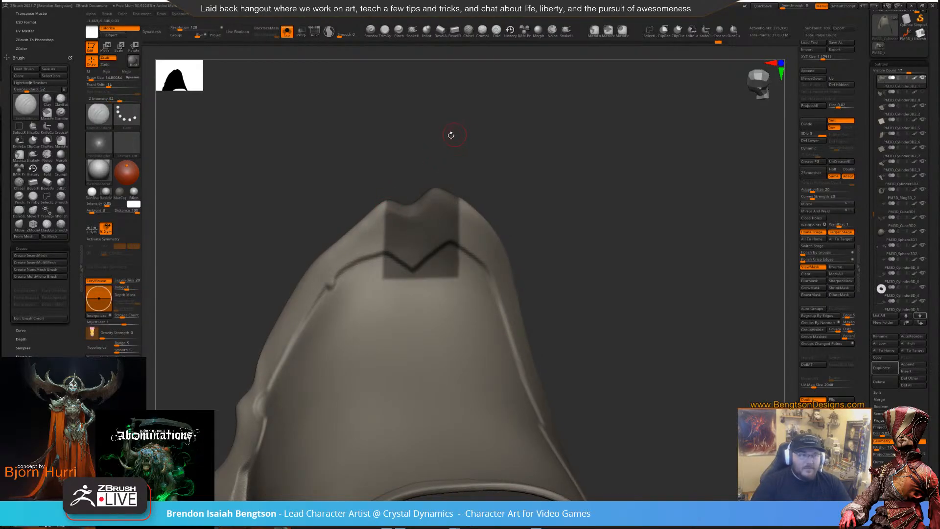
key(shift)
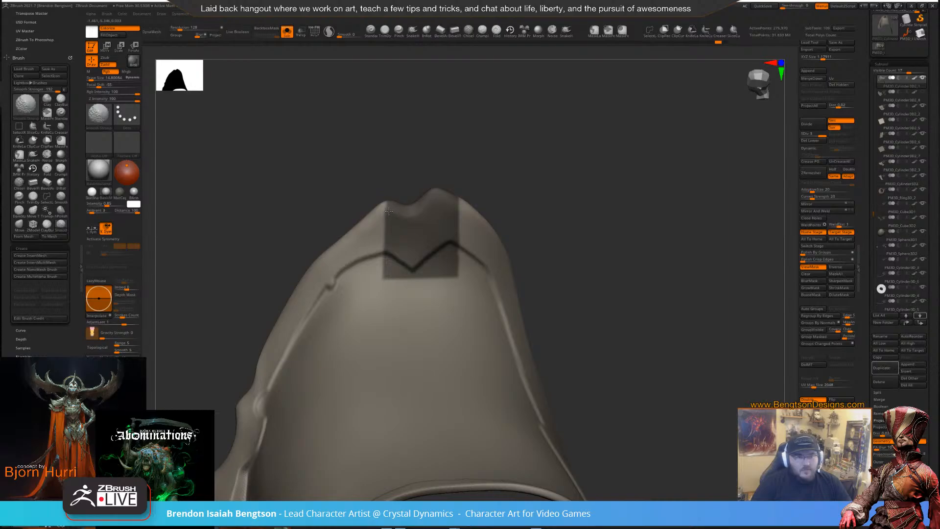
Try short DamStandard strokes beside the masked area of the tip and shrink the brush
key(space)
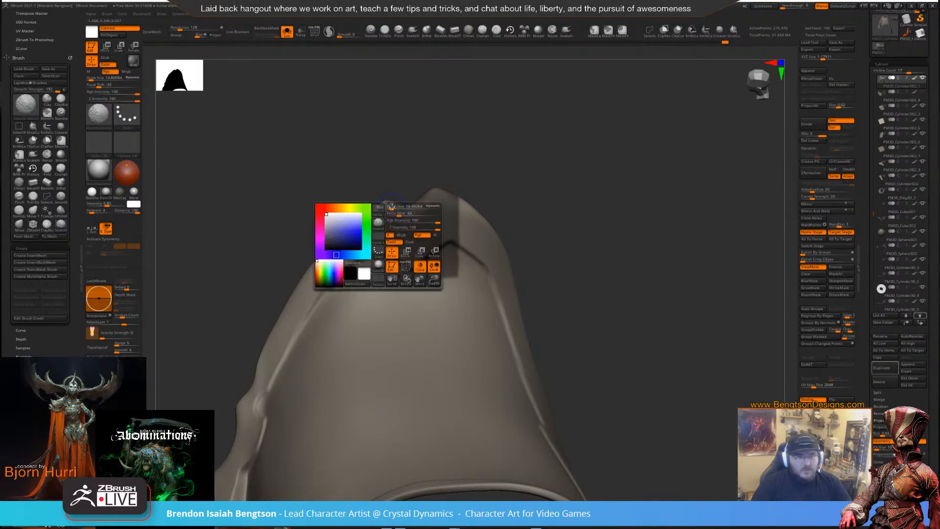
key(space)
key(ctrl)
key(ctrl+space)
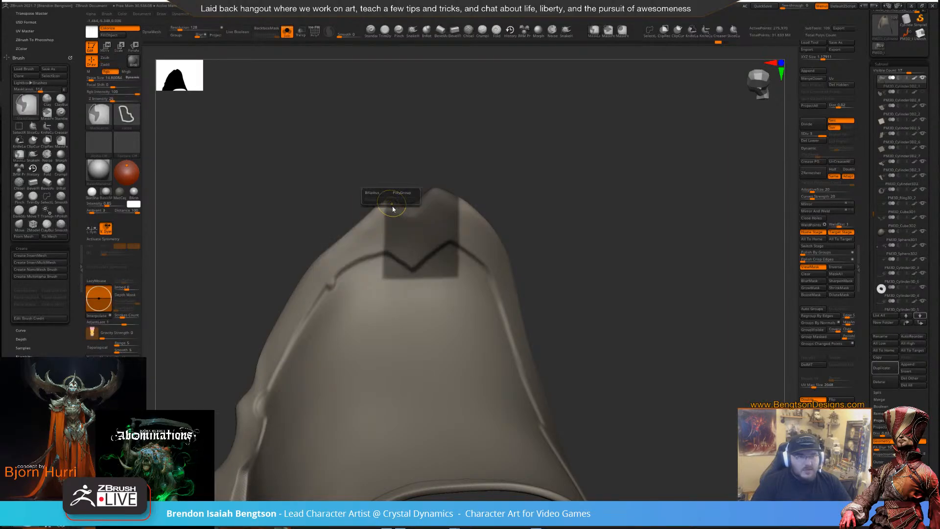
key(ctrl+shift)
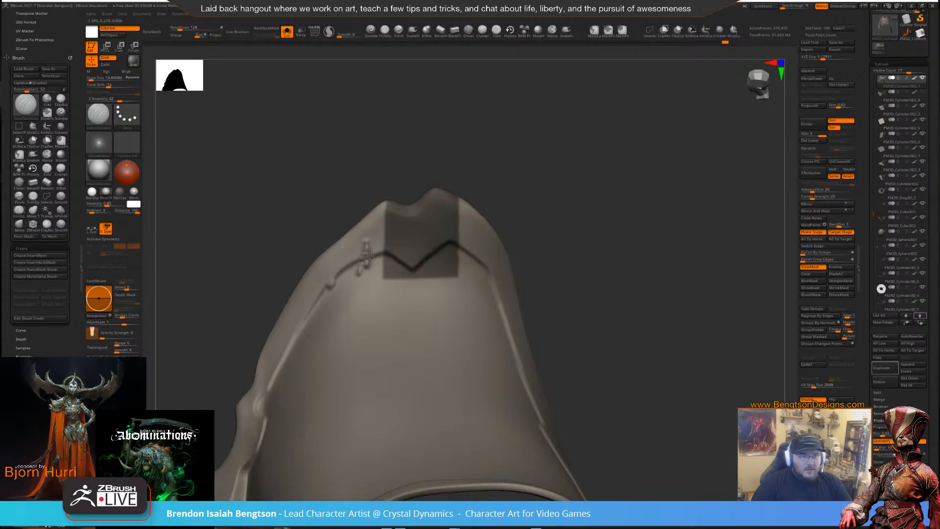
key(ctrl)
key(ctrl)
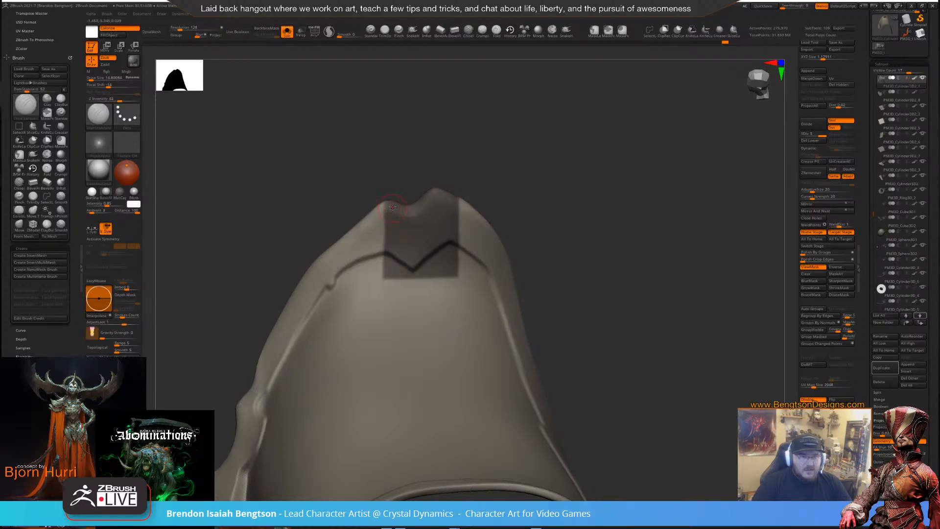
key(space)
Soften the lower edge of the tip's mask with a large MaskPen brush, working from the back of the armor
mouse_move(407, 147)
mouse_down()
mouse_move(495, 143)
mouse_move(472, 141)
mouse_move(508, 124)
mouse_move(496, 157)
mouse_up()
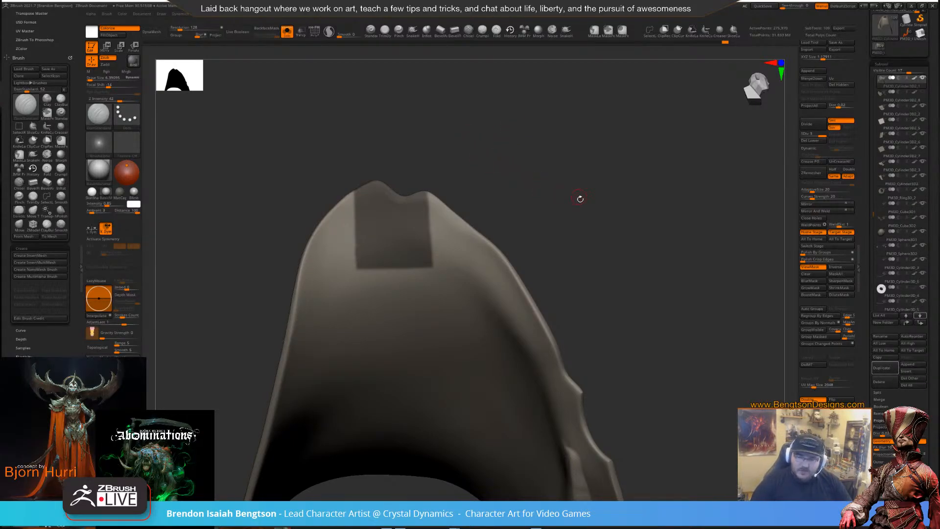
mouse_move(580, 198)
mouse_down()
mouse_move(586, 162)
mouse_move(584, 177)
mouse_up()
key(space)
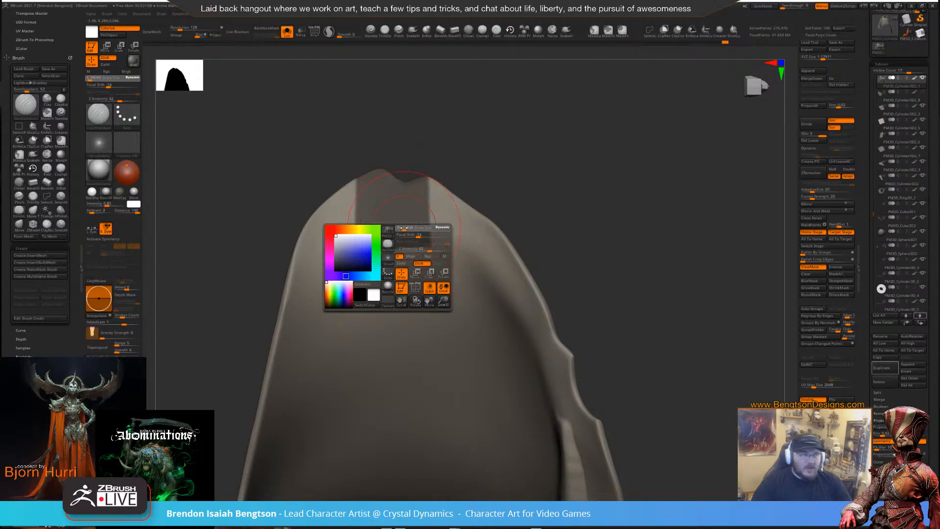
key(shift)
key(ctrl)
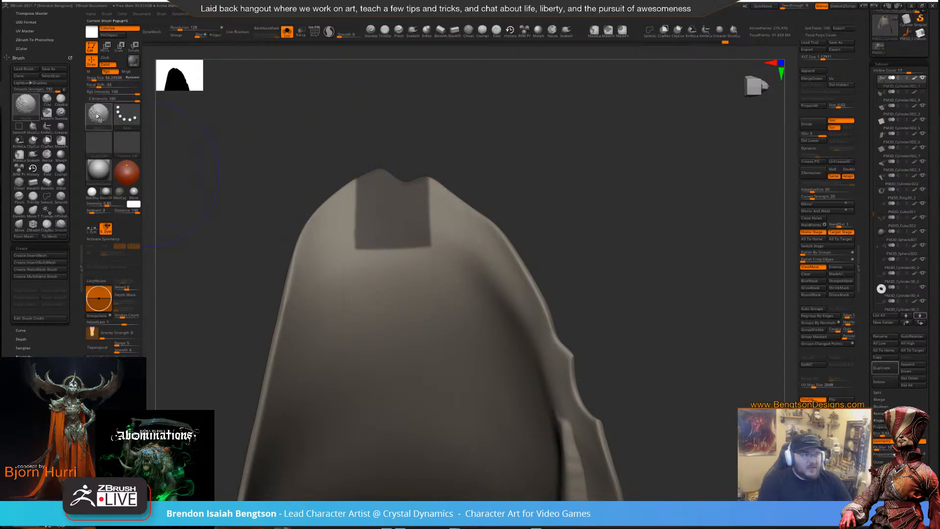
mouse_move(105, 123)
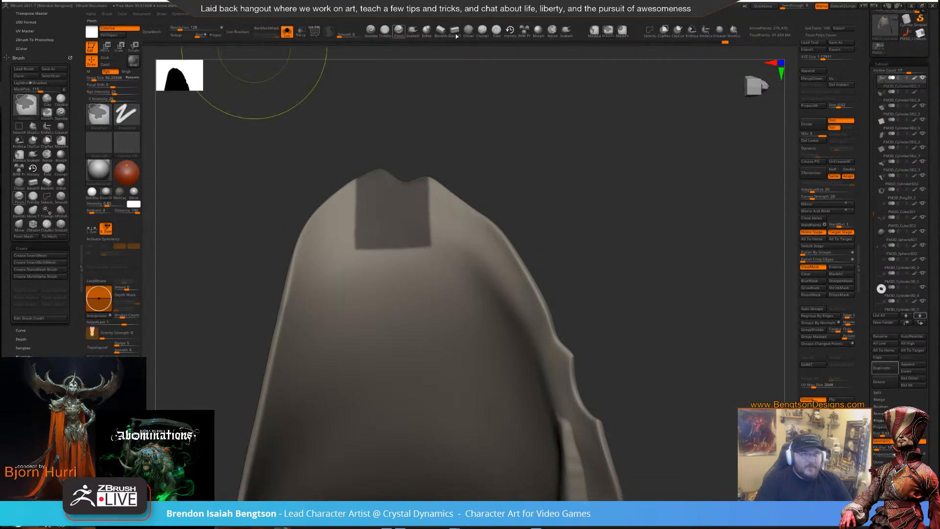
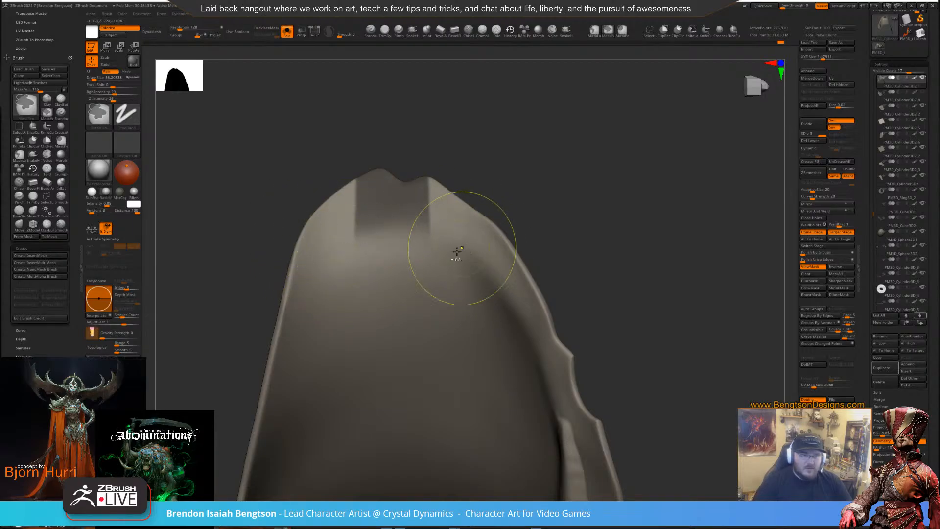
mouse_move(539, 169)
mouse_down()
mouse_move(568, 166)
mouse_move(528, 161)
mouse_move(537, 152)
mouse_move(503, 153)
mouse_move(510, 139)
mouse_move(510, 156)
mouse_move(497, 143)
mouse_move(464, 192)
mouse_up()
right_click(409, 285)
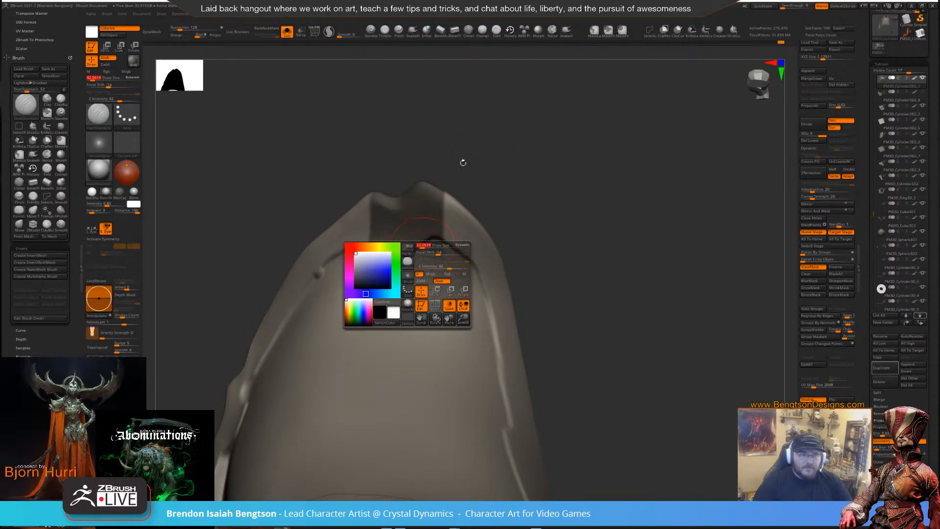
Invert the mask to free the notched tip, place the transform gizmo on it, and refine the mask's transition
drag(461, 159, 530, 168)
ctrl+click(524, 172)
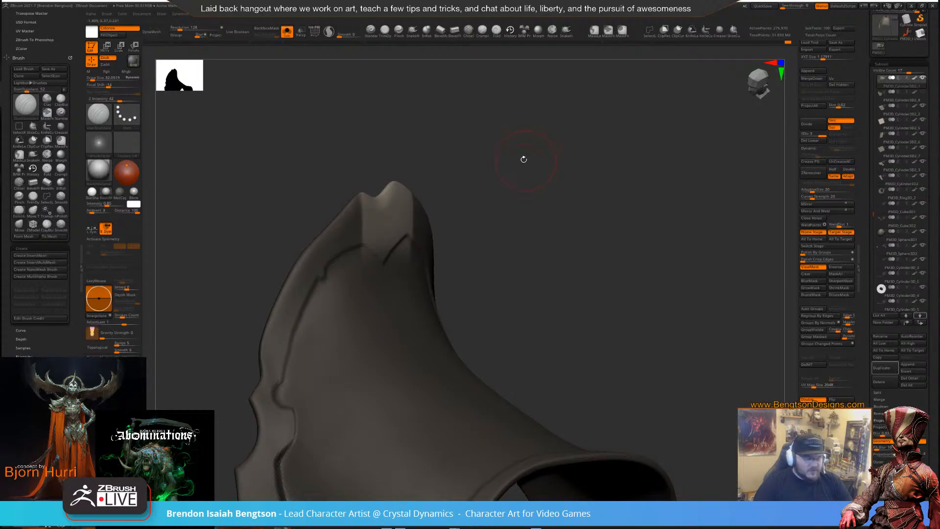
key(w)
click(392, 227)
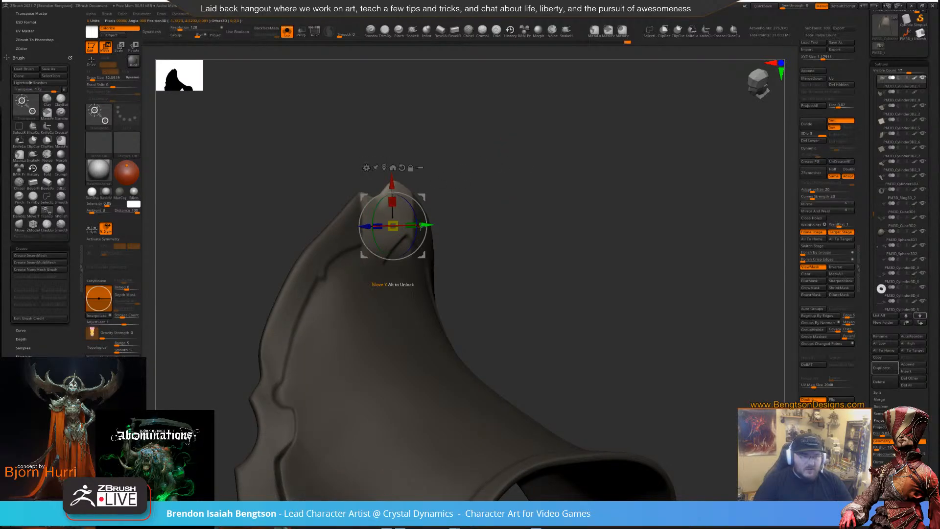
mouse_move(505, 184)
mouse_down()
mouse_move(518, 191)
mouse_move(488, 184)
mouse_move(515, 186)
mouse_up()
key(q)
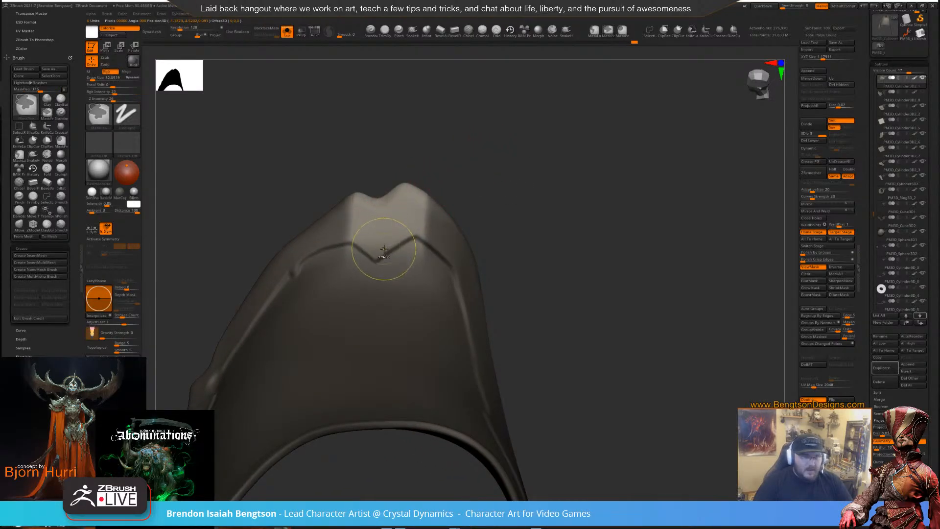
Move and rotate the unmasked tip slightly with the gizmo, and hide the mask display on the armor piece
key(w)
drag(471, 157, 433, 215)
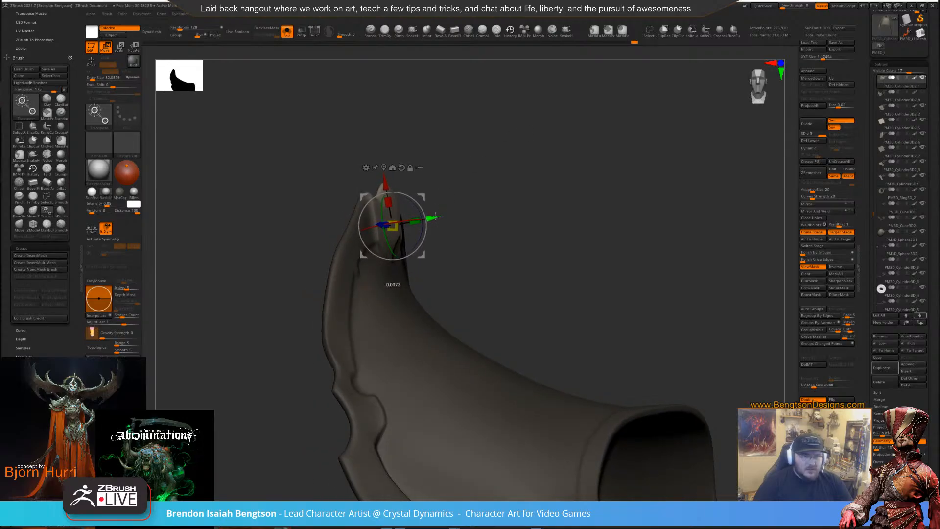
drag(433, 216, 429, 217)
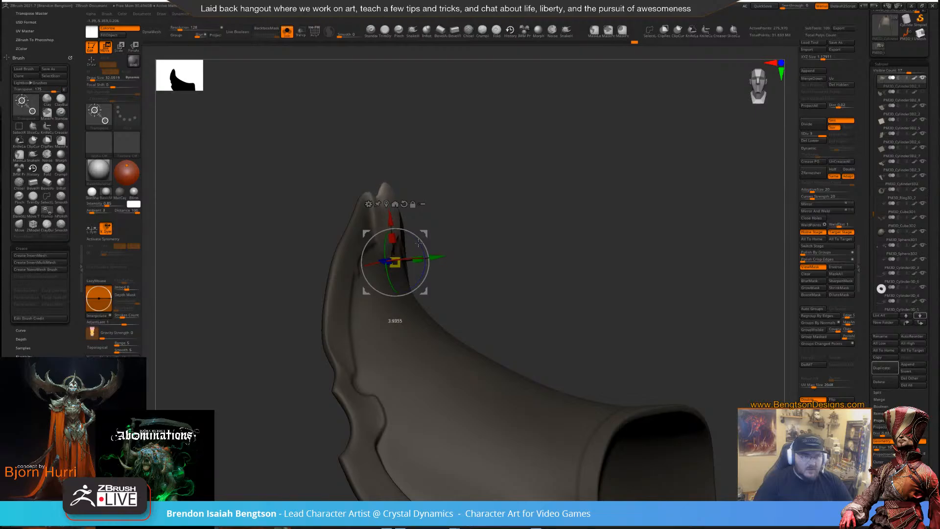
mouse_move(582, 225)
mouse_down()
mouse_move(589, 225)
mouse_move(567, 227)
mouse_move(595, 197)
mouse_move(590, 90)
mouse_move(593, 236)
mouse_move(548, 233)
mouse_move(615, 130)
mouse_up()
key(q)
click(802, 267)
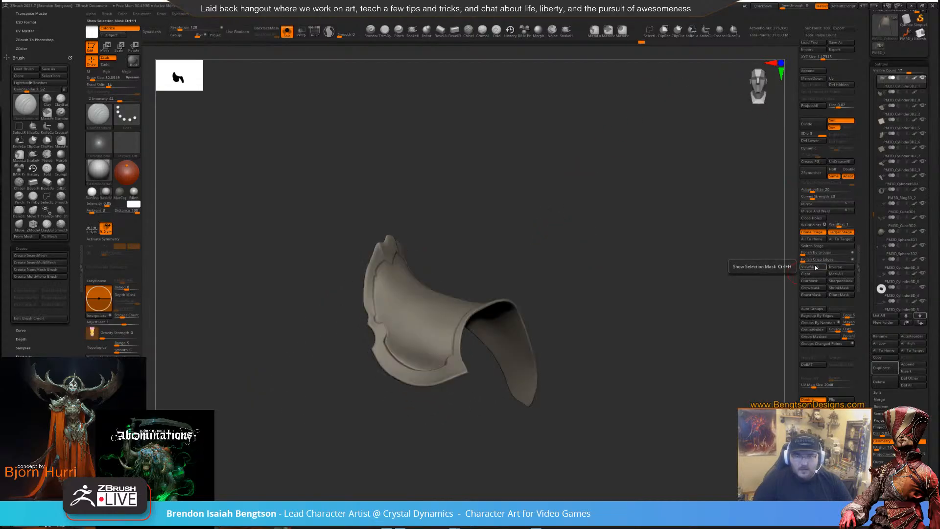
Deepen the crease beside the notched tip's peak with DamStandard and nudge the area with a small Move Topological brush, checking the mask display
mouse_move(679, 295)
mouse_down()
mouse_move(679, 317)
mouse_move(673, 288)
mouse_move(702, 301)
mouse_move(708, 266)
mouse_move(660, 263)
mouse_move(678, 357)
mouse_up()
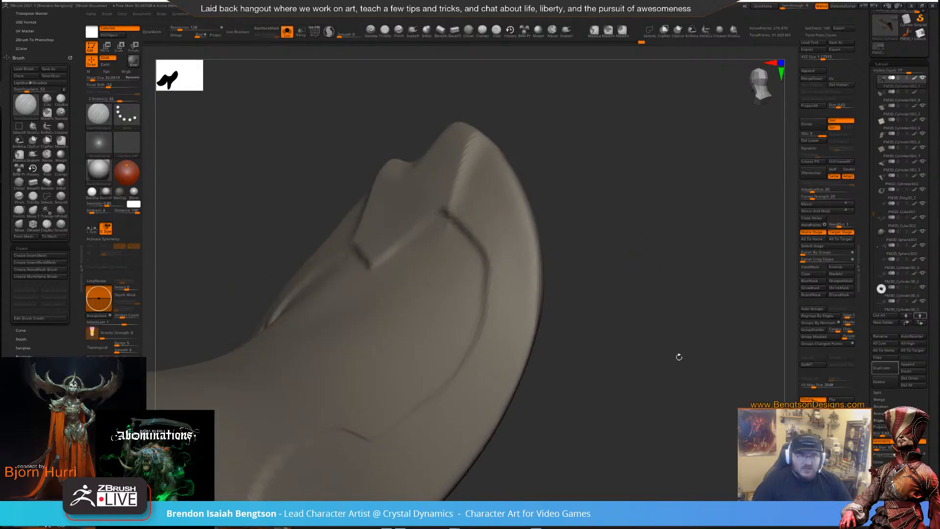
mouse_move(473, 150)
mouse_down()
mouse_move(604, 157)
mouse_move(608, 206)
mouse_move(623, 203)
mouse_move(533, 211)
mouse_up()
key(b)
key(m)
key(t)
key(space)
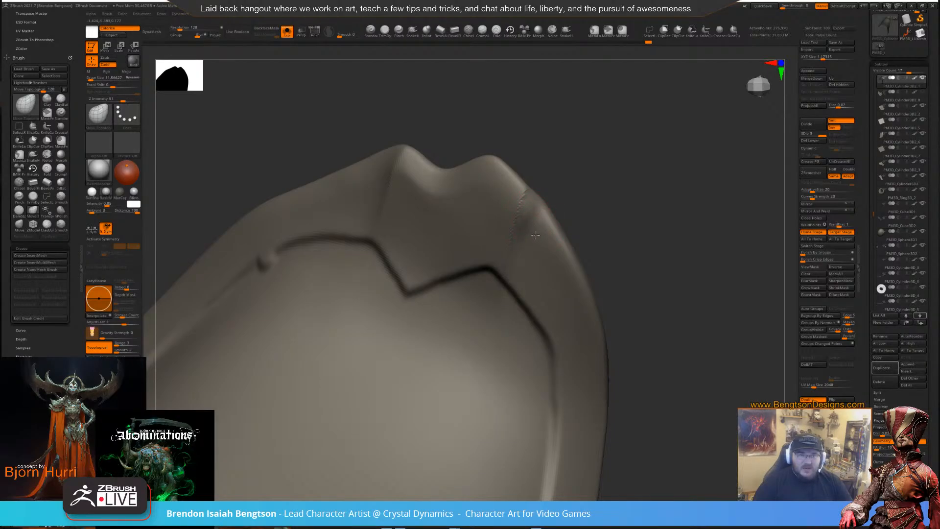
key(ctrl)
key(ctrl+h)
mouse_move(626, 163)
mouse_down()
mouse_move(623, 141)
mouse_move(621, 159)
mouse_move(521, 218)
mouse_up()
key(ctrl+h)
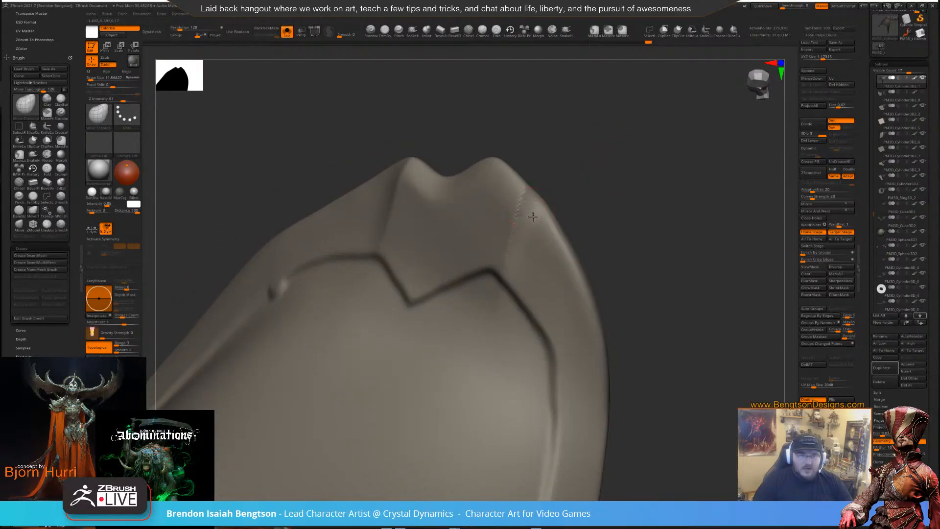
Flatten the rim surface beside the tip's creased facet with the hPolish brush
drag(559, 202, 618, 177)
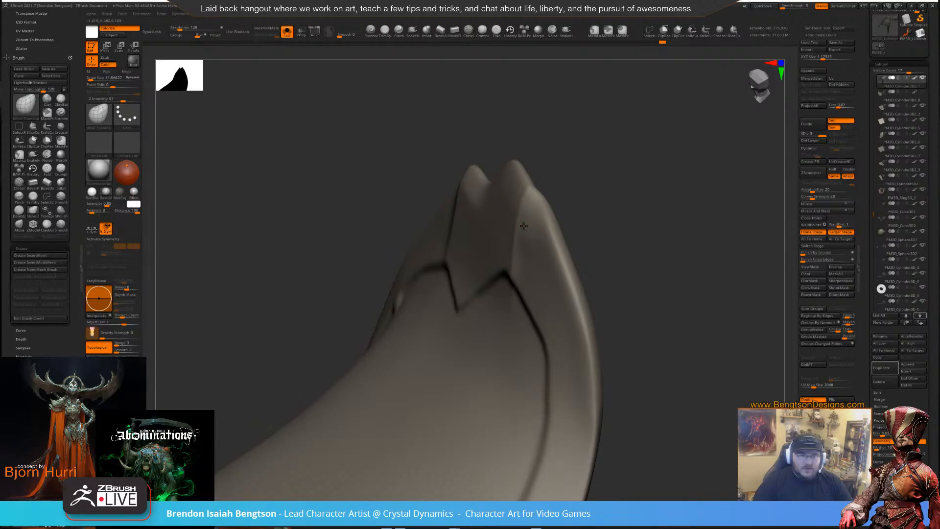
key(b)
key(h)
key(p)
drag(533, 203, 525, 236)
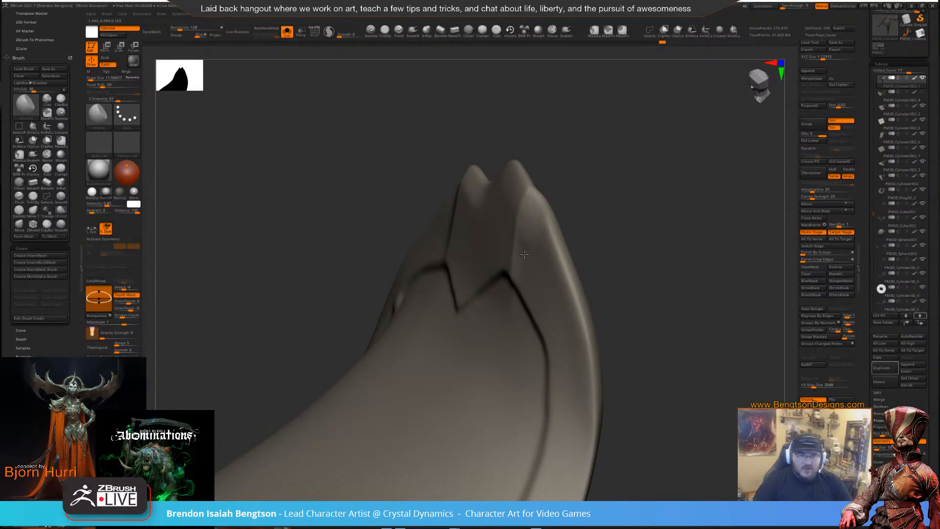
drag(596, 188, 635, 192)
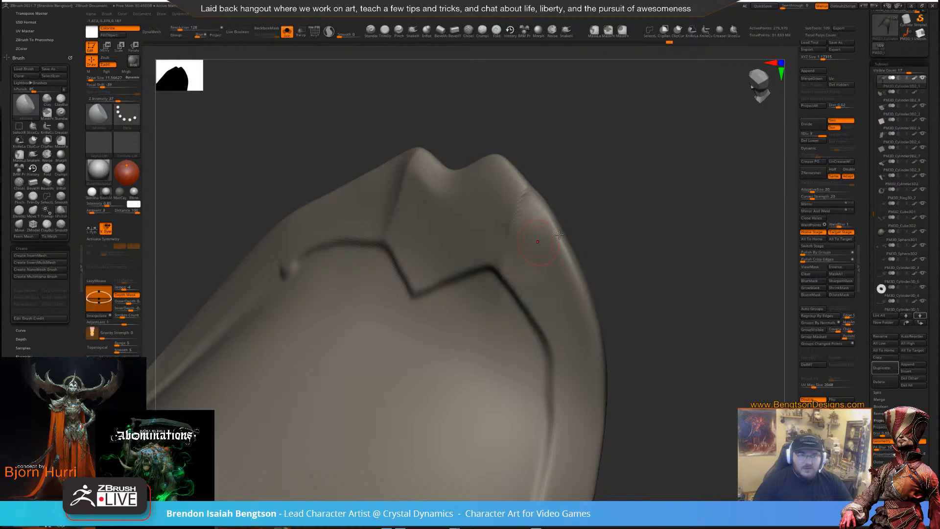
Even out the wavy rim edge below the notched tip with Move Topological, resizing the brush and working from the back
drag(583, 218, 600, 256)
key(b)
key(m)
key(t)
key(space)
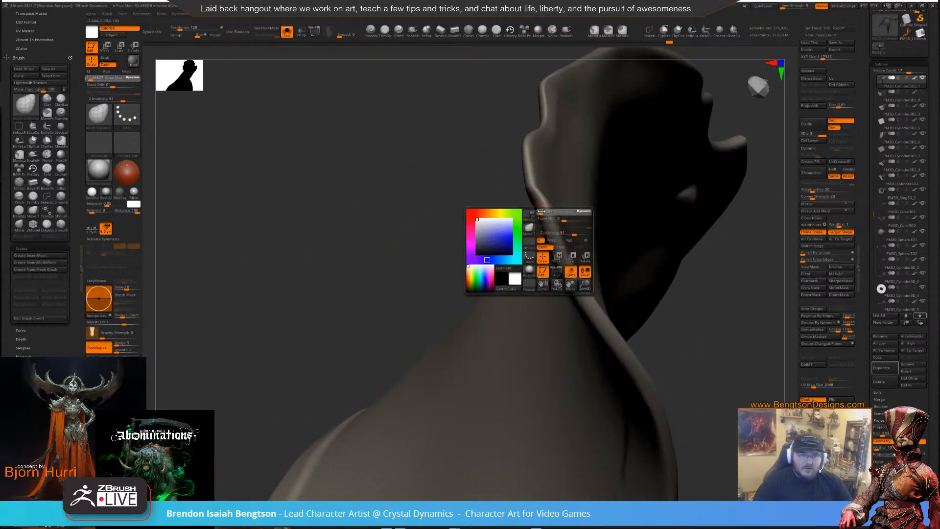
drag(543, 213, 544, 213)
mouse_move(528, 210)
mouse_down()
mouse_move(570, 204)
mouse_move(542, 210)
mouse_up()
key(space)
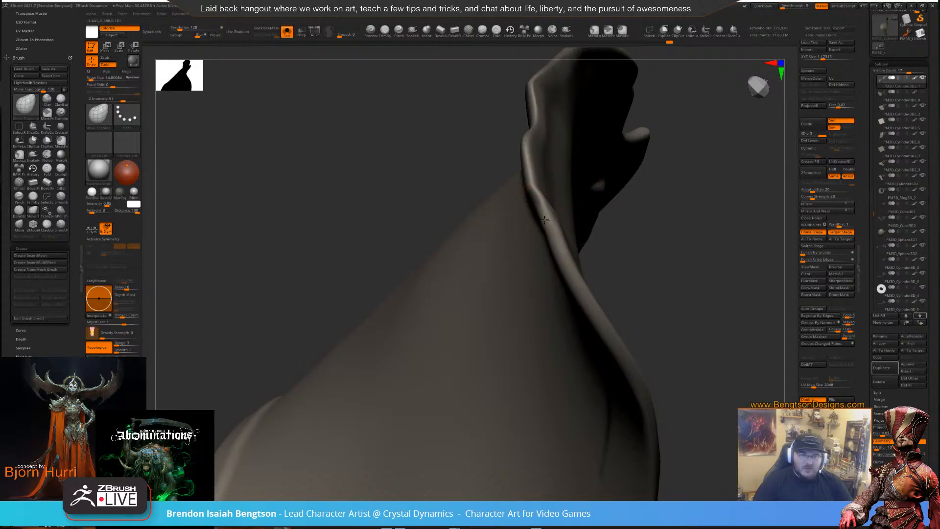
key(space)
mouse_move(538, 200)
mouse_down()
mouse_move(713, 172)
mouse_move(680, 200)
mouse_move(699, 196)
mouse_up()
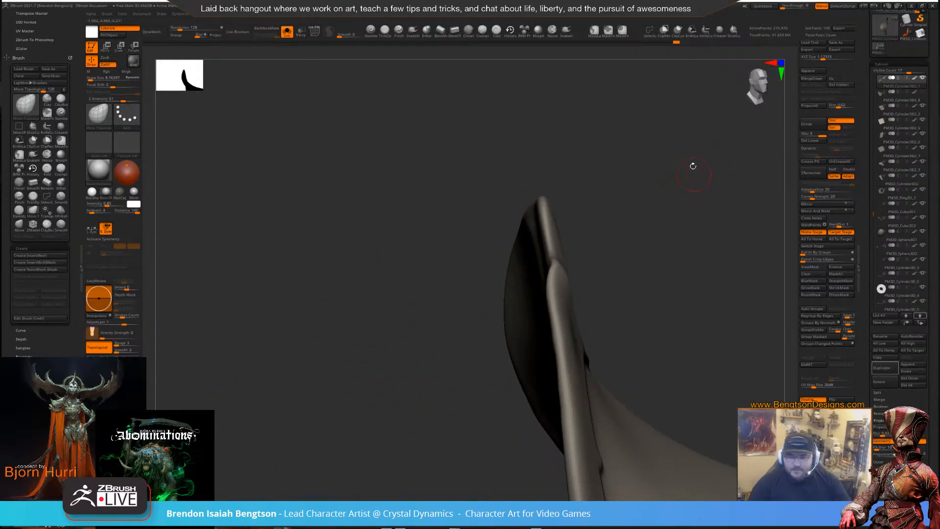
drag(692, 164, 636, 179)
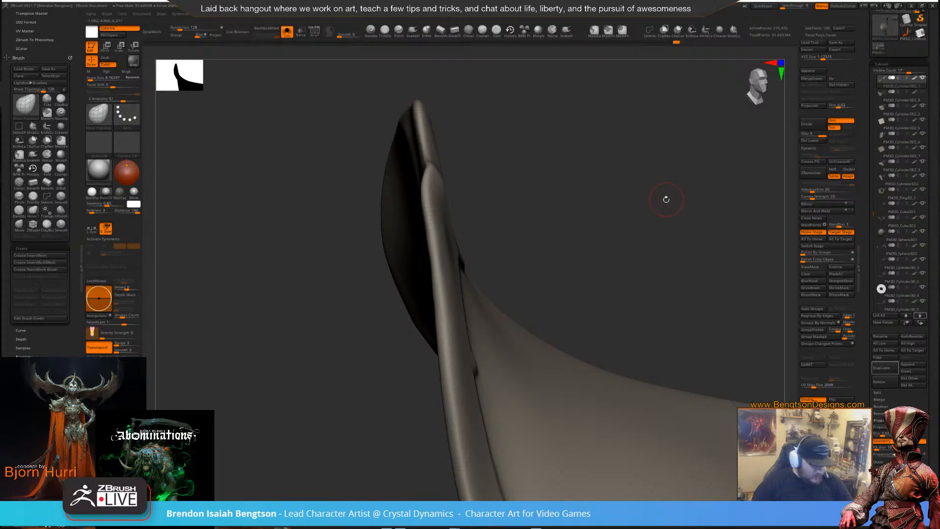
Pull the thin rim edge around the notch into a smoother line with a larger Move Topological brush
drag(606, 210, 611, 250)
key(space)
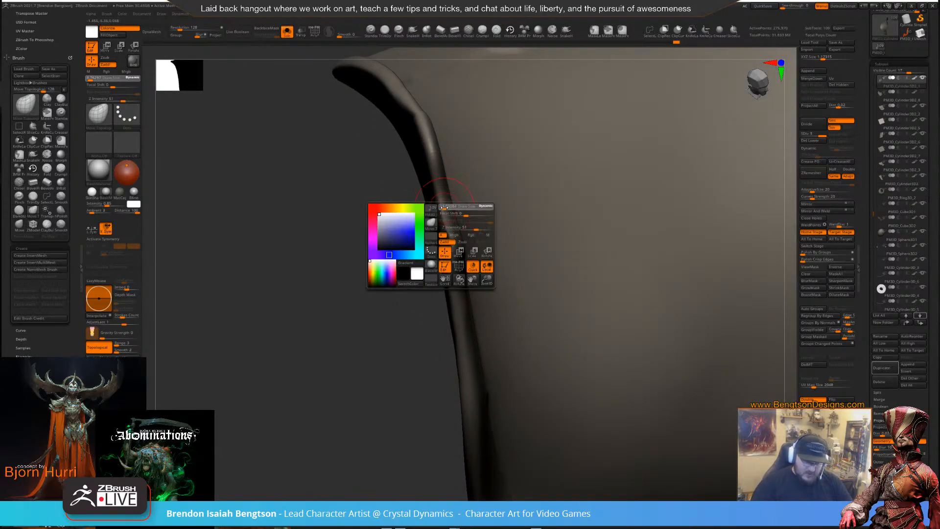
click(433, 210)
mouse_move(401, 300)
mouse_down()
mouse_move(375, 299)
mouse_move(443, 274)
mouse_up()
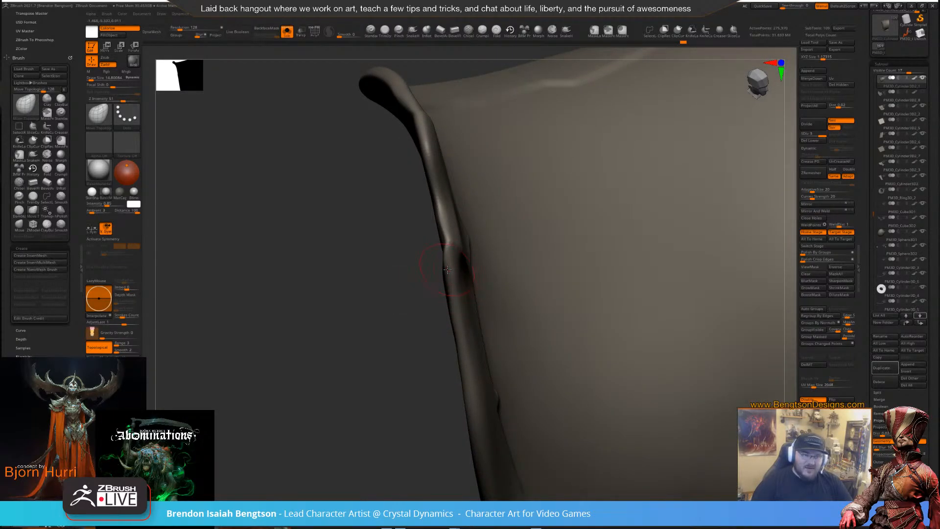
drag(423, 297, 429, 295)
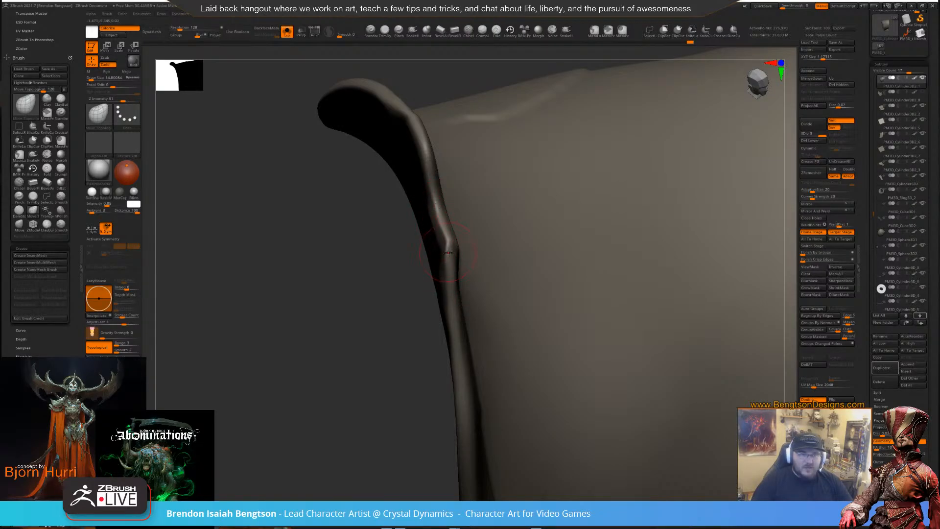
drag(371, 352, 400, 325)
key(space)
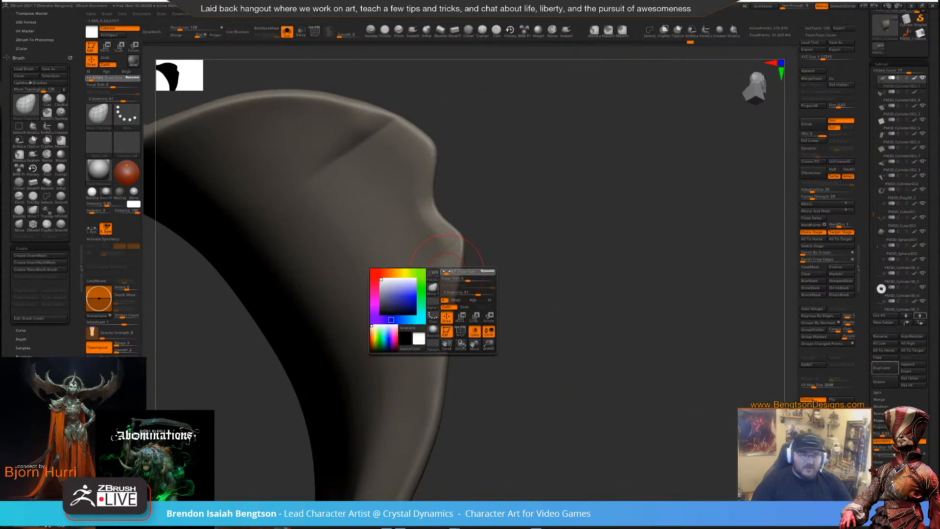
Polish the inner face and edge of the rim beside the notch with hPolish
key(b)
key(h)
key(p)
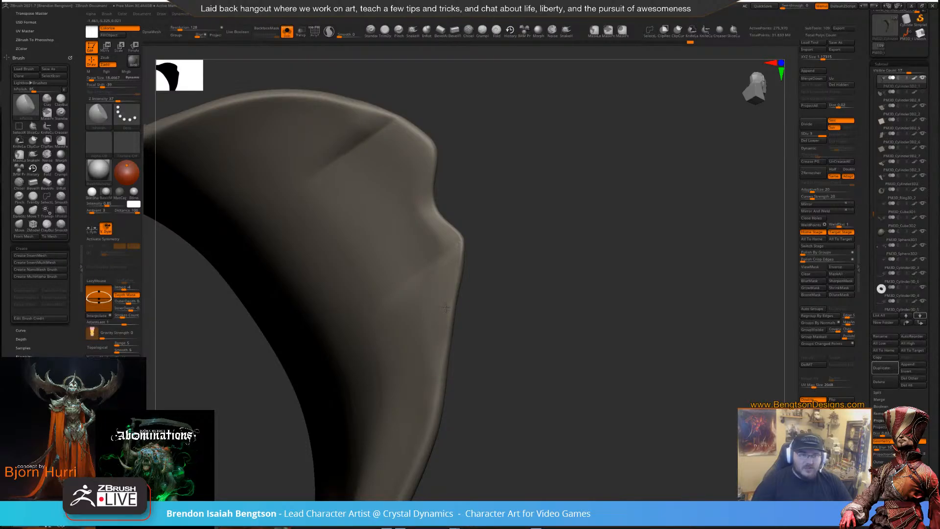
drag(485, 224, 448, 211)
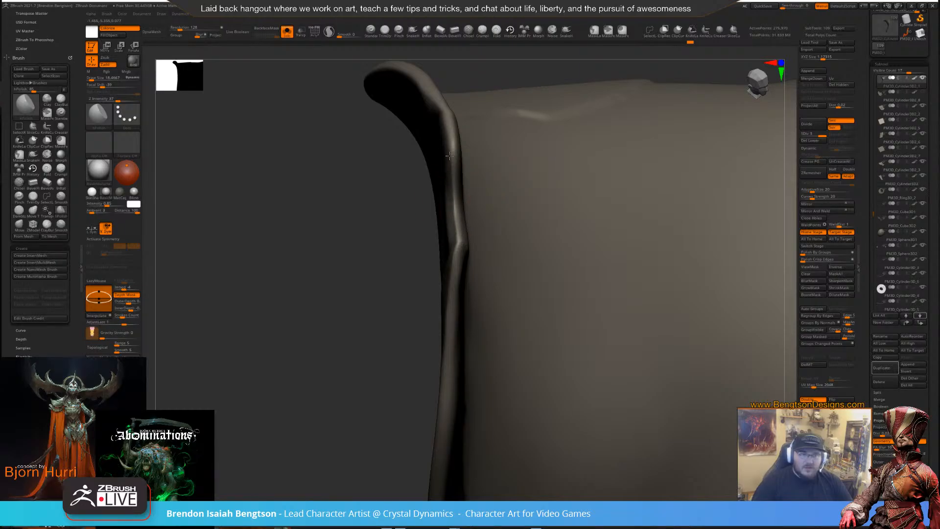
drag(403, 309, 403, 294)
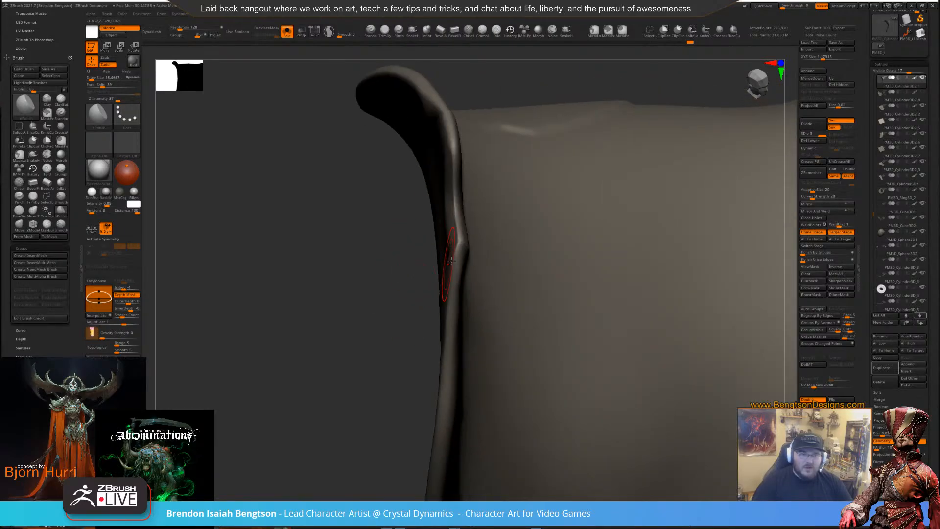
Nudge the rim edge at the notch's lower peak with a smaller Move Topological brush
key(space)
drag(455, 254, 454, 255)
key(b)
key(m)
key(t)
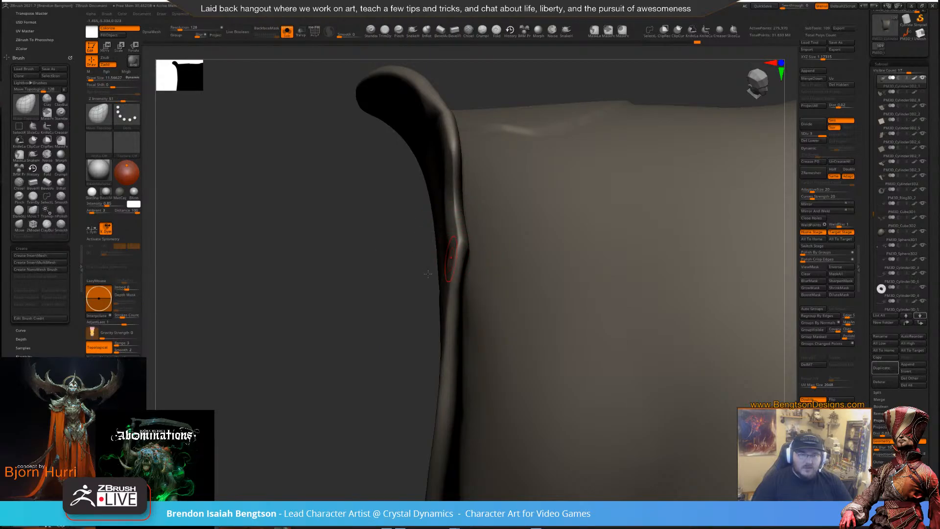
key(f)
Build up the rim beside the tip's upper crease with ClayBuildup and flatten it with hPolish
mouse_move(535, 181)
mouse_down()
mouse_move(544, 169)
mouse_move(468, 177)
mouse_move(455, 189)
mouse_move(459, 199)
mouse_up()
mouse_move(524, 161)
alt+mouse_down()
mouse_move(526, 228)
mouse_move(512, 119)
mouse_move(463, 172)
alt+mouse_up()
key(space)
key(b)
key(c)
key(b)
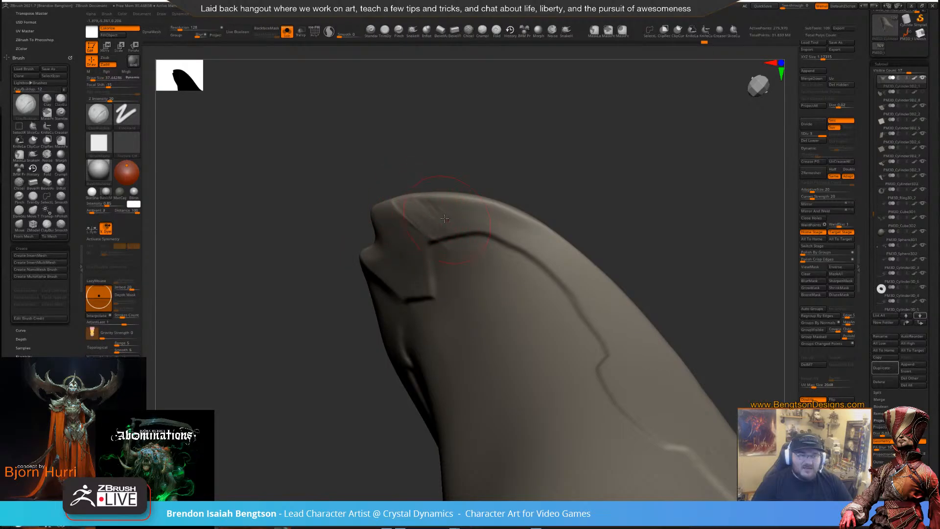
drag(485, 142, 464, 153)
key(b)
key(h)
key(p)
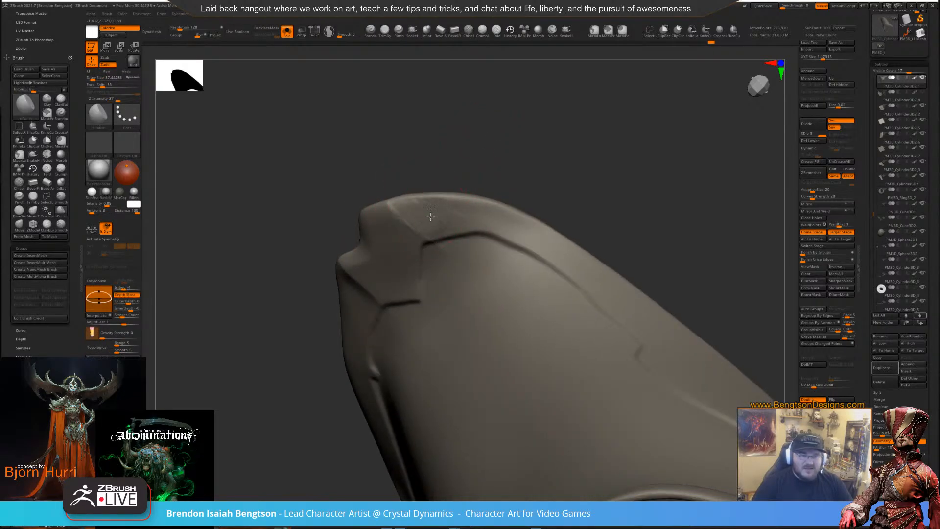
mouse_move(433, 217)
mouse_down()
mouse_move(418, 198)
mouse_move(427, 237)
mouse_move(325, 202)
mouse_up()
Recut the creases outlining the tip's upper facet and its angular lower border with DamStandard
key(b)
key(d)
key(s)
drag(426, 133, 425, 130)
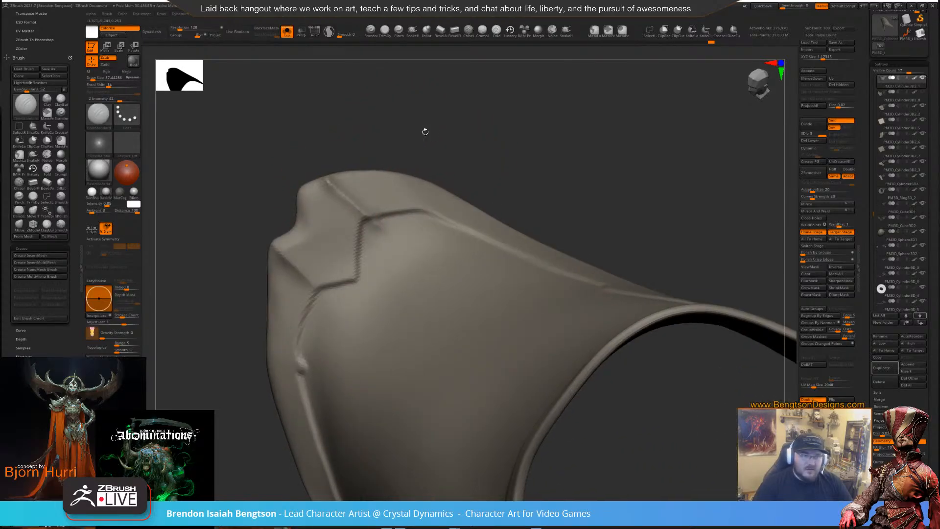
Add volume along the tip's upper crease with a smaller ClayBuildup brush and polish the neighboring top edge with hPolish
key(space)
key(b)
key(c)
key(b)
mouse_move(352, 177)
mouse_down()
mouse_move(343, 186)
mouse_move(390, 142)
mouse_up()
key(b)
key(h)
key(p)
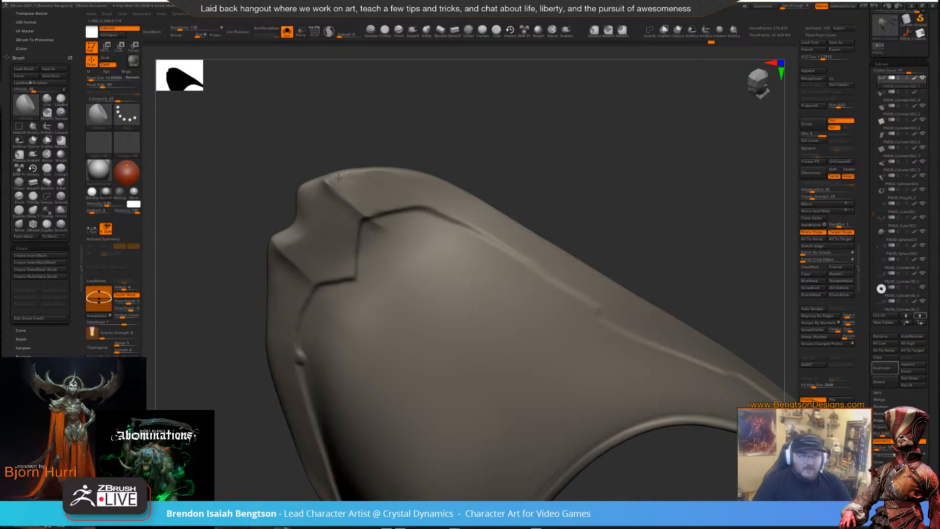
drag(369, 178, 358, 220)
Fill the tip's central facet with ClayBuildup and polish its surface and upper edge with hPolish from several angles
key(b)
key(c)
key(b)
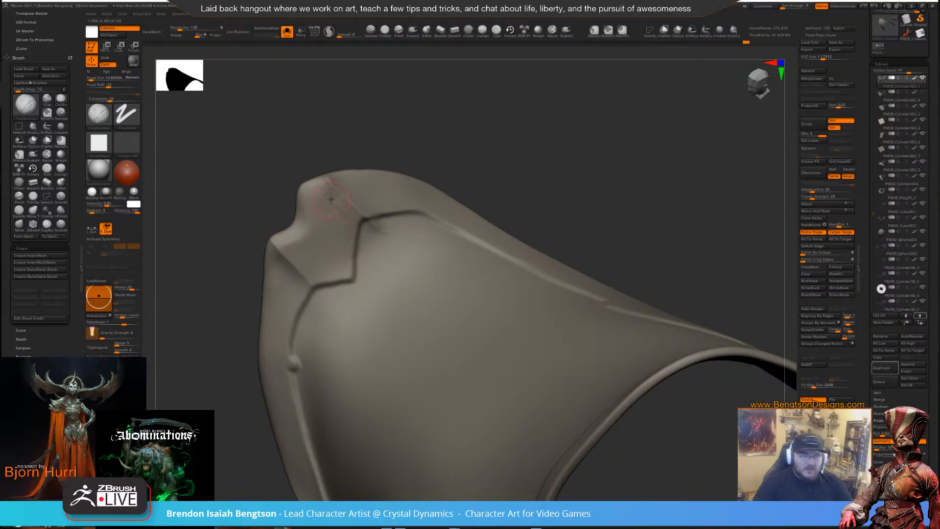
key(b)
key(h)
key(p)
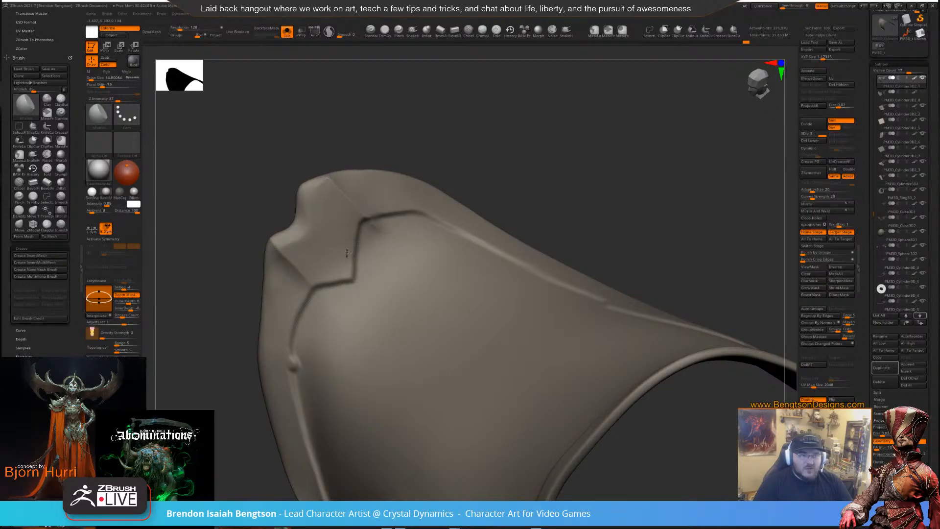
mouse_move(467, 135)
mouse_down()
mouse_move(438, 120)
mouse_move(348, 160)
mouse_up()
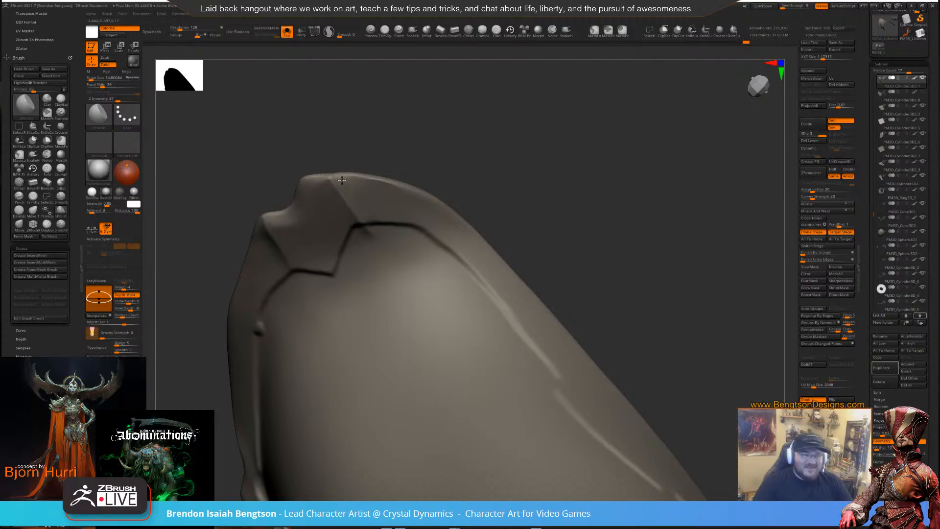
mouse_move(412, 142)
mouse_down()
mouse_move(398, 109)
mouse_move(342, 168)
mouse_up()
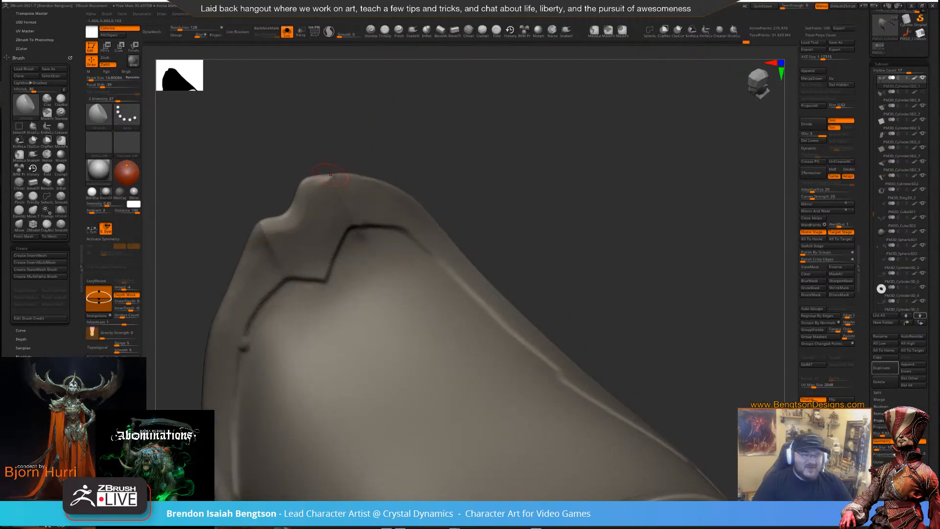
drag(426, 145, 382, 167)
Sharpen the upper crease where it meets the tip's top edge with DamStandard
key(b)
key(d)
key(s)
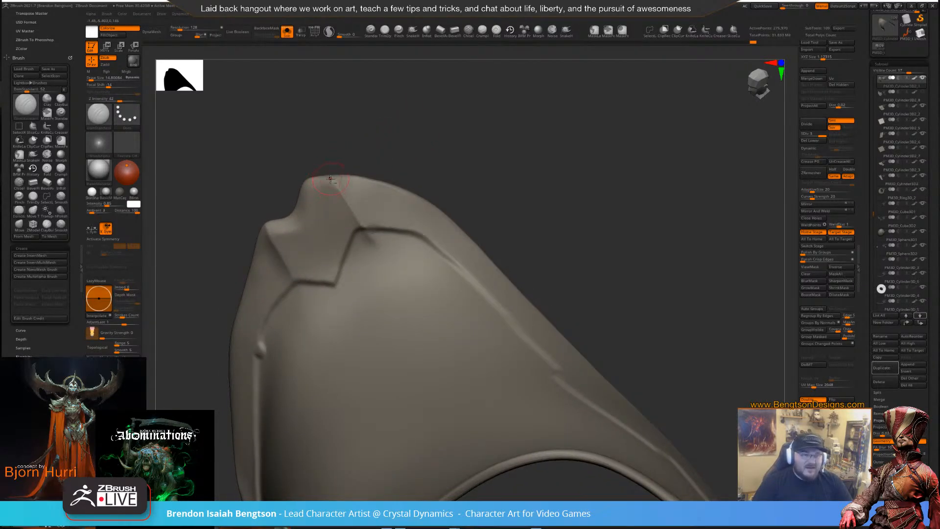
mouse_move(452, 165)
alt+mouse_down()
mouse_move(474, 122)
mouse_move(472, 146)
mouse_move(495, 134)
mouse_move(486, 147)
mouse_move(441, 120)
mouse_move(465, 132)
alt+mouse_up()
Clear the mask from the armor piece, accepting the removal of the newer undo history entries
key(ctrl)
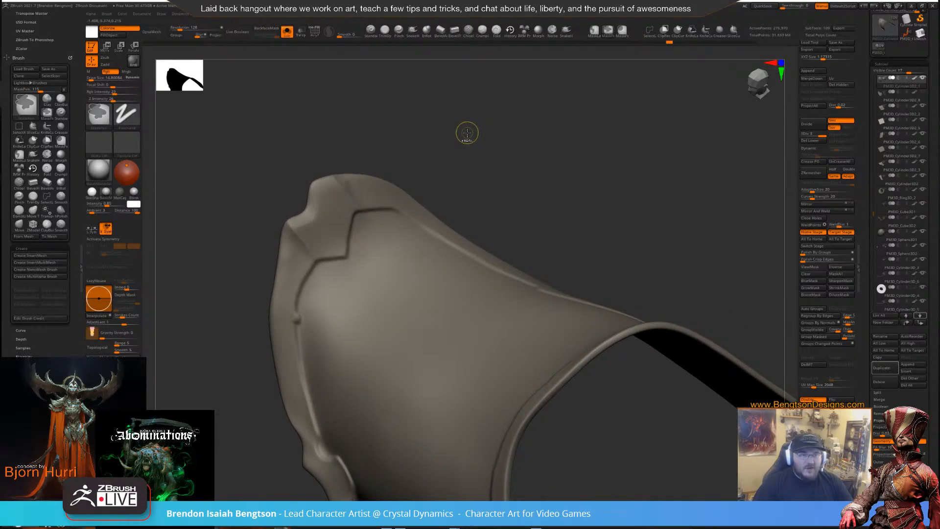
ctrl+click(467, 133)
key(ctrl+z)
ctrl+click(472, 127)
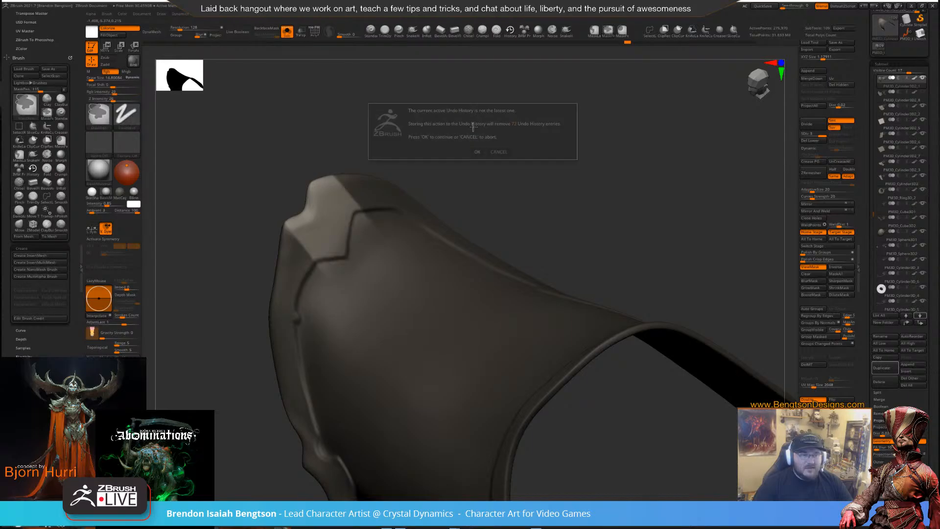
click(478, 149)
Enlarge the DamStandard brush and try a crease running down from the tip's lower peak across the rim border
mouse_move(477, 149)
mouse_down()
mouse_move(328, 208)
mouse_move(360, 210)
mouse_up()
key(space)
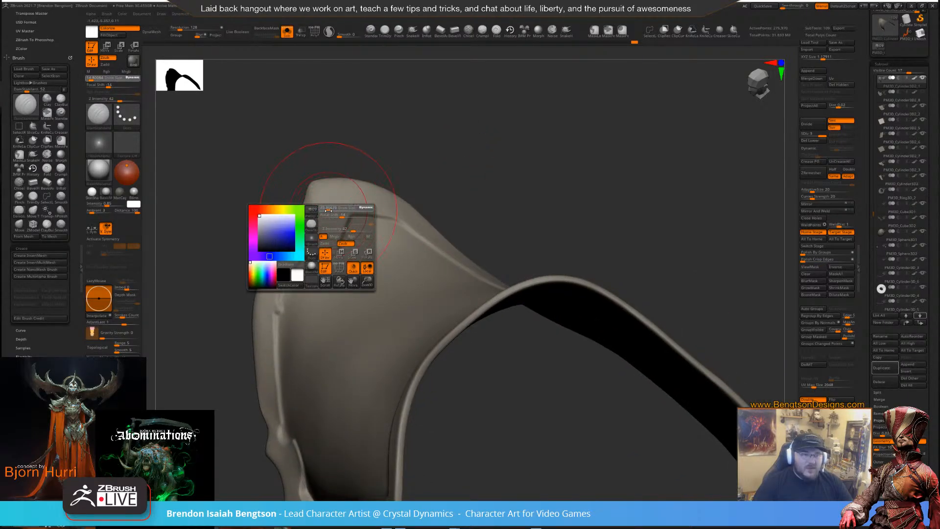
drag(457, 157, 401, 186)
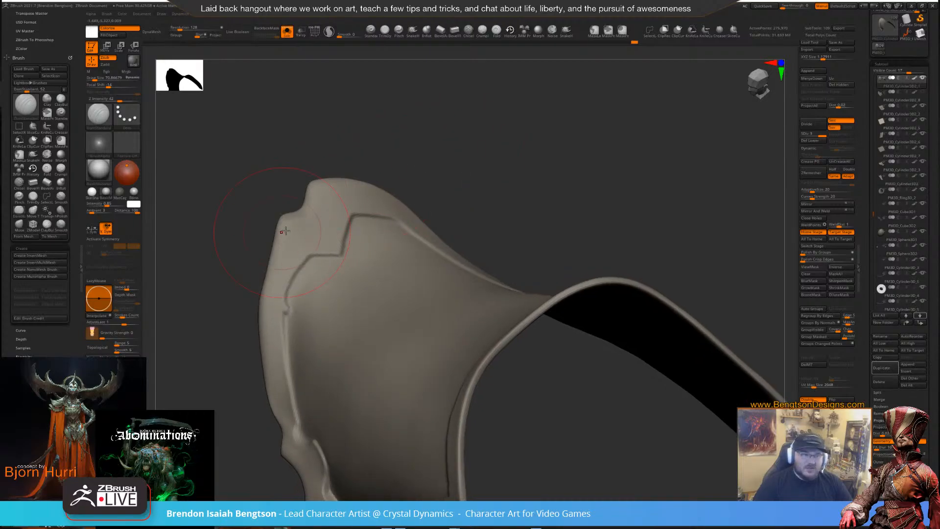
mouse_move(461, 151)
mouse_down()
mouse_move(531, 147)
mouse_move(529, 161)
mouse_move(466, 189)
mouse_up()
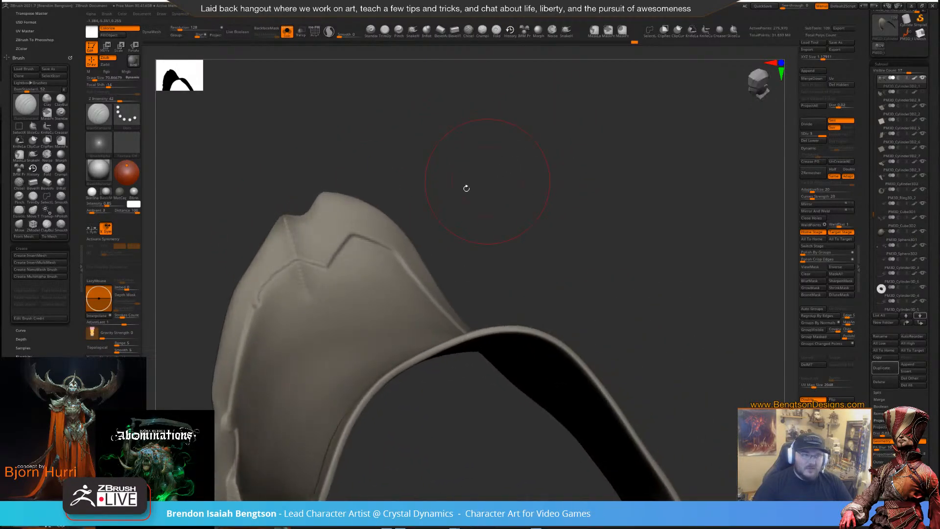
Set the DamStandard stroke type to FreeHand and cut a continuous crease from the tip's lower peak down past the rim border
click(129, 116)
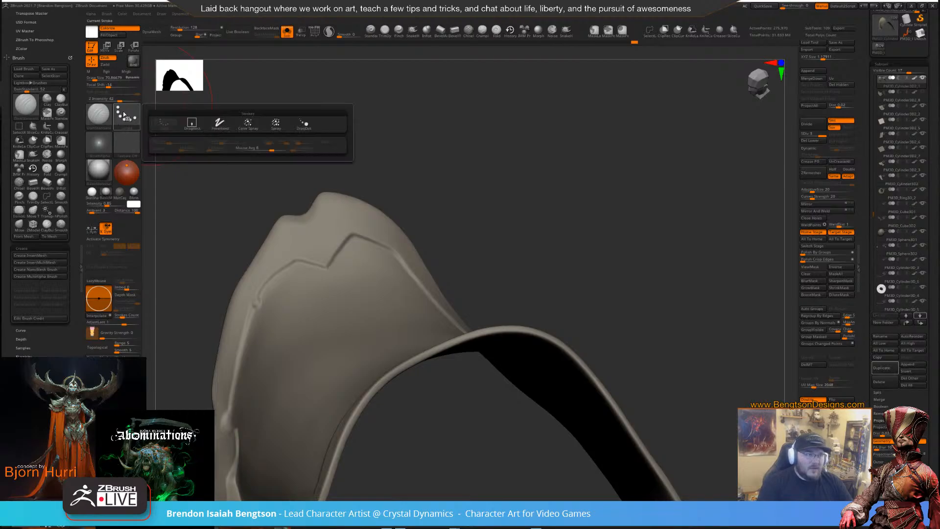
click(136, 119)
click(220, 124)
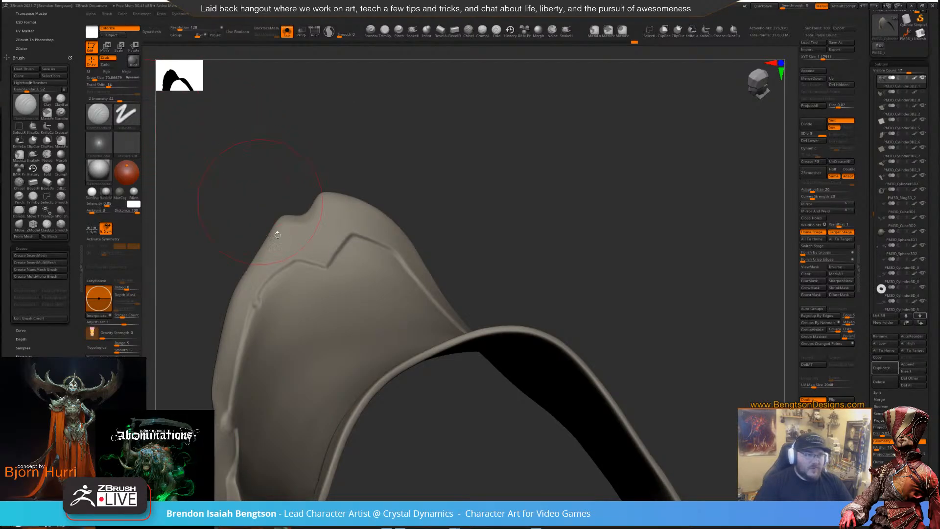
drag(272, 138, 307, 172)
drag(283, 220, 317, 299)
drag(426, 186, 486, 145)
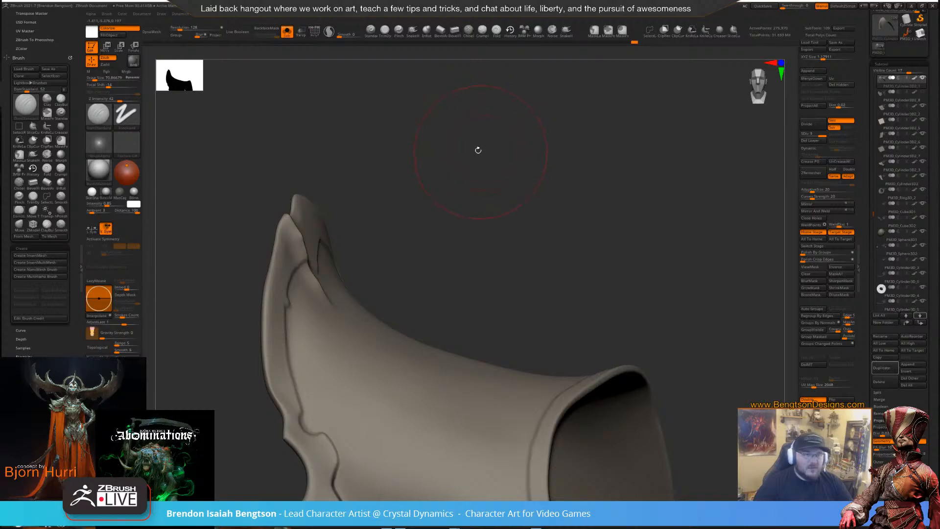
Cut creases from both peaks of the armor tip down past the zigzag rim border with DamStandard
drag(410, 109, 355, 174)
key(space)
drag(379, 208, 350, 157)
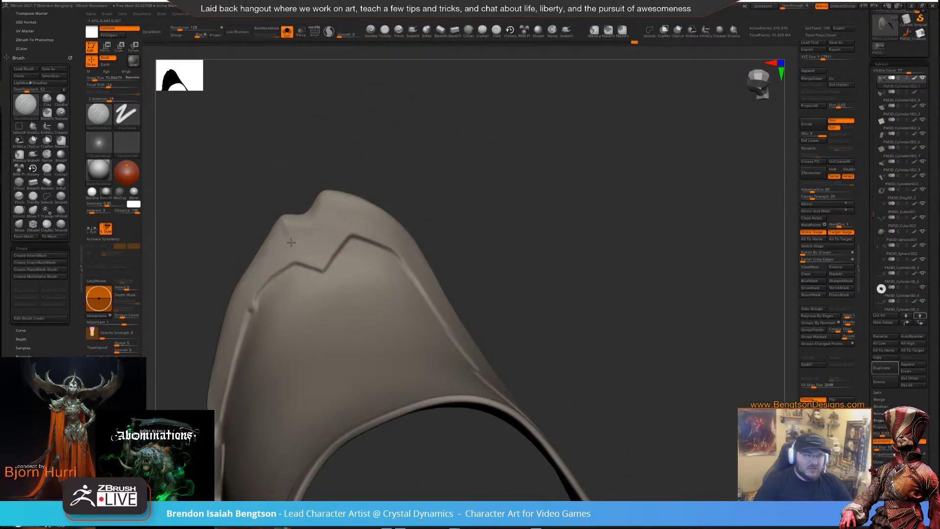
drag(291, 242, 318, 329)
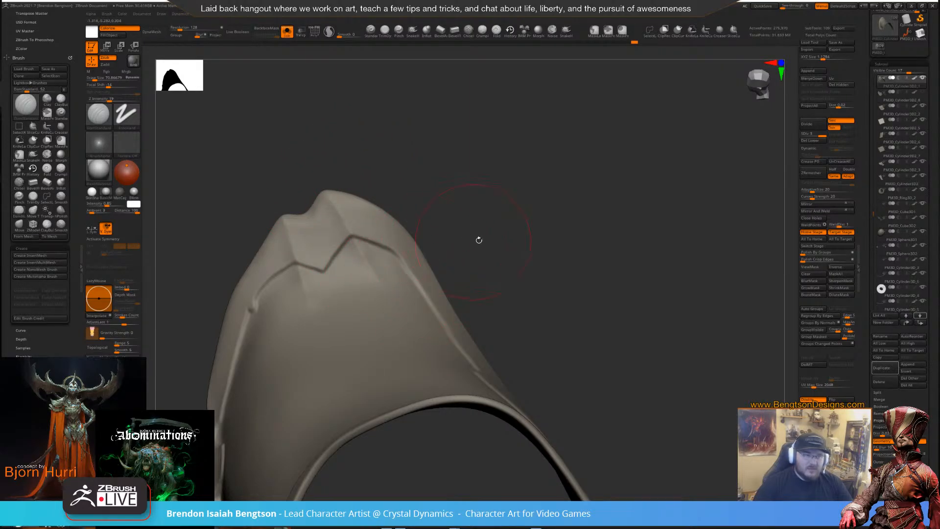
alt+drag(478, 239, 453, 113)
mouse_move(453, 113)
alt+mouse_down()
mouse_move(489, 245)
mouse_move(498, 156)
mouse_move(460, 178)
alt+mouse_up()
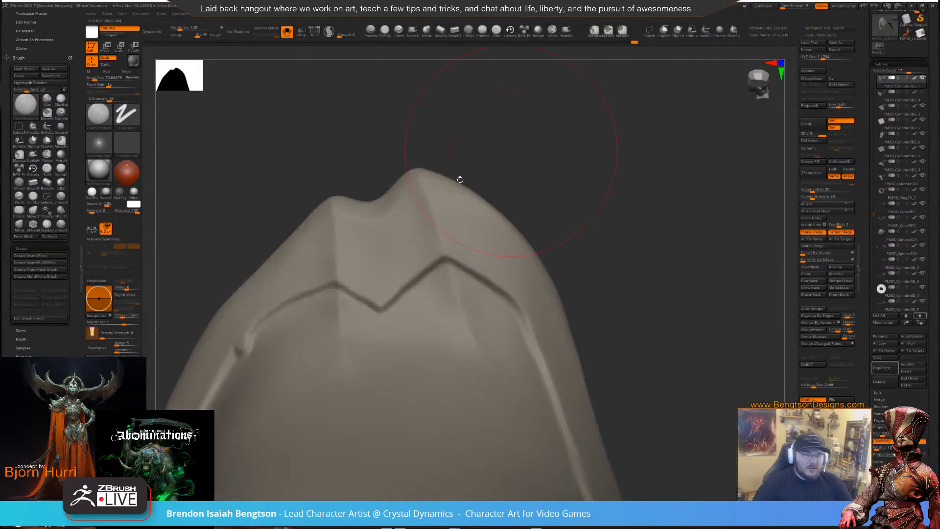
Reshape the notched top edge and peaks of the armor tip with the Move Topological brush
key(b)
key(c)
key(b)
key(space)
drag(381, 267, 371, 267)
key(b)
key(m)
key(t)
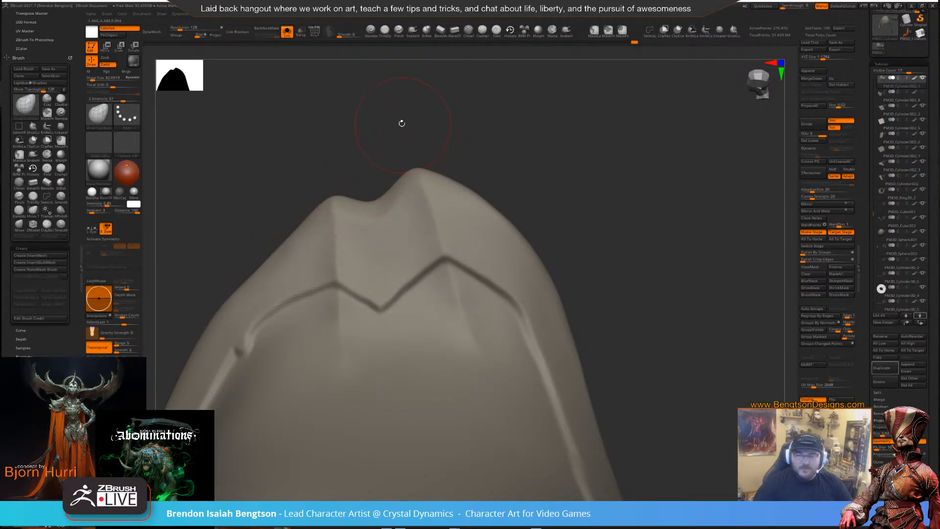
alt+drag(411, 134, 457, 101)
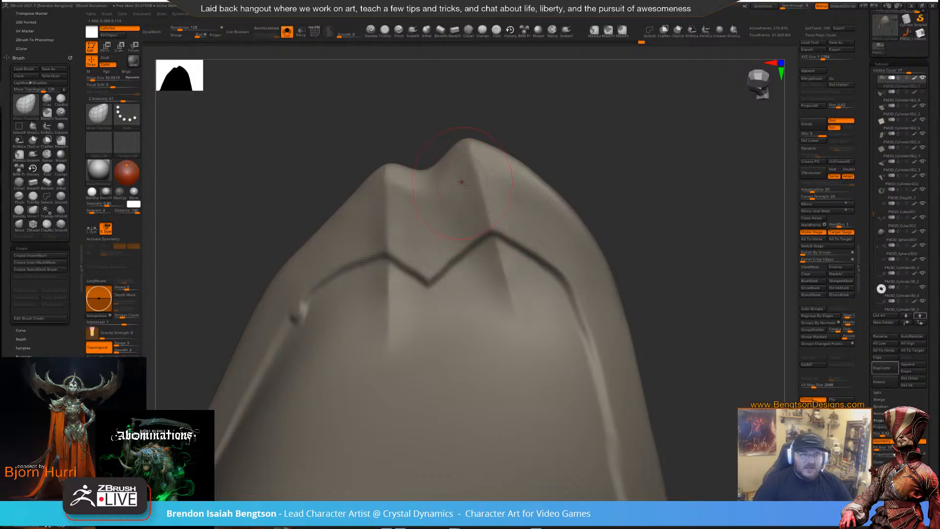
drag(547, 116, 497, 203)
key(space)
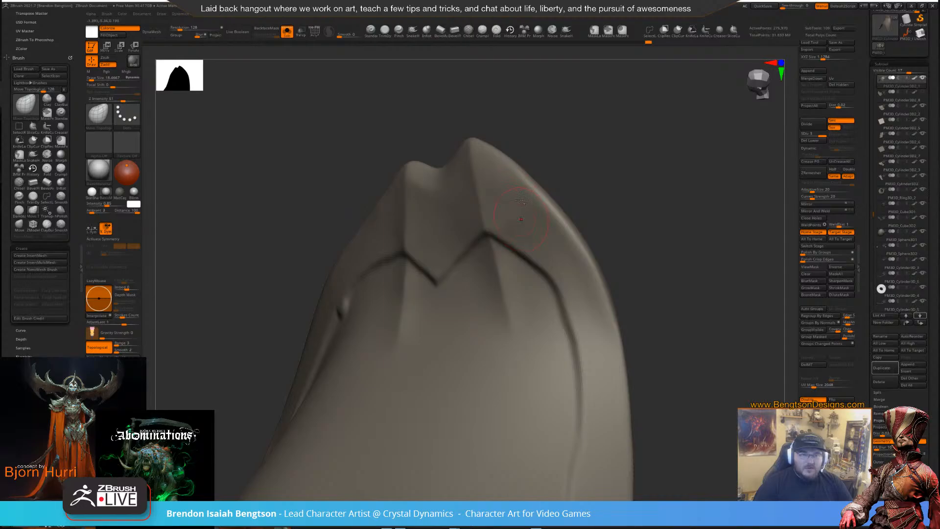
Flatten the facets beside the two tip creases above the zigzag rim border with the hPolish brush
right_drag(520, 200, 466, 214)
key(b)
key(h)
key(p)
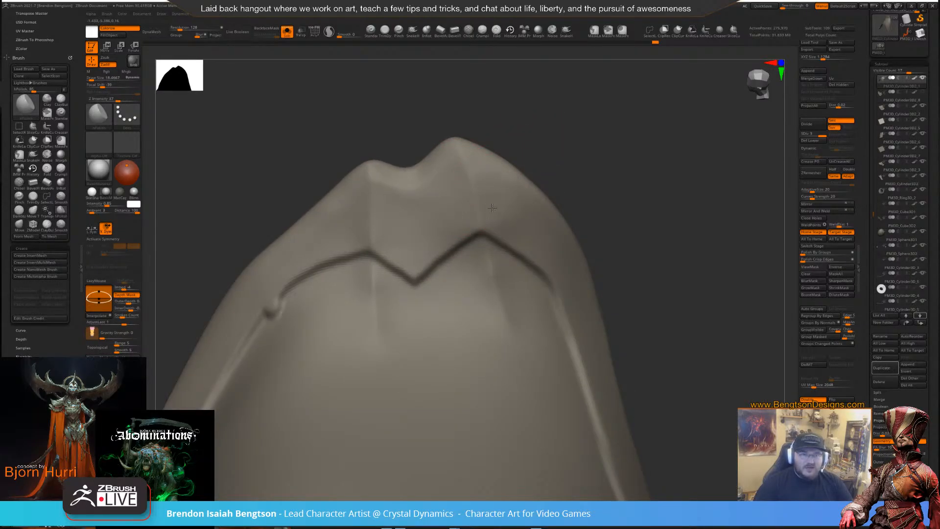
mouse_move(518, 145)
right_down()
mouse_move(577, 105)
mouse_move(566, 97)
mouse_move(542, 105)
mouse_move(642, 131)
right_up()
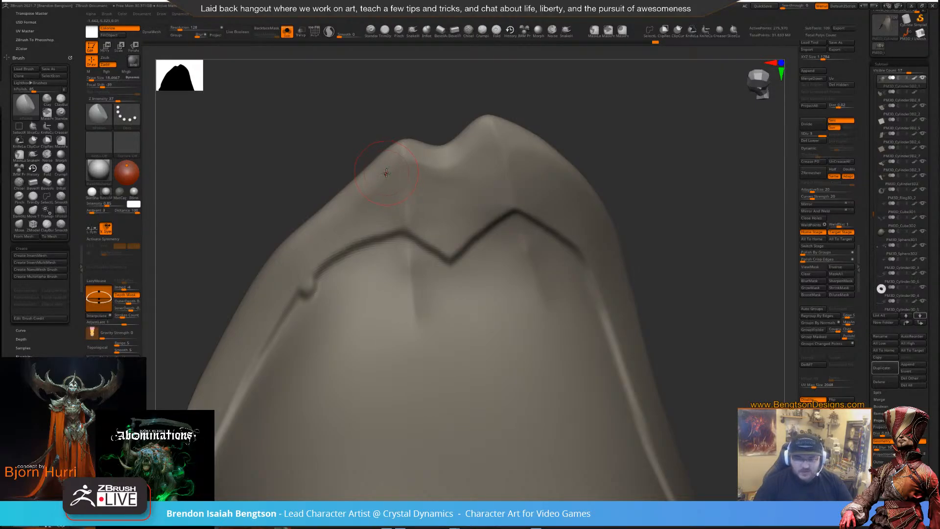
mouse_move(432, 133)
mouse_down()
mouse_move(434, 109)
mouse_move(446, 110)
mouse_move(418, 122)
mouse_up()
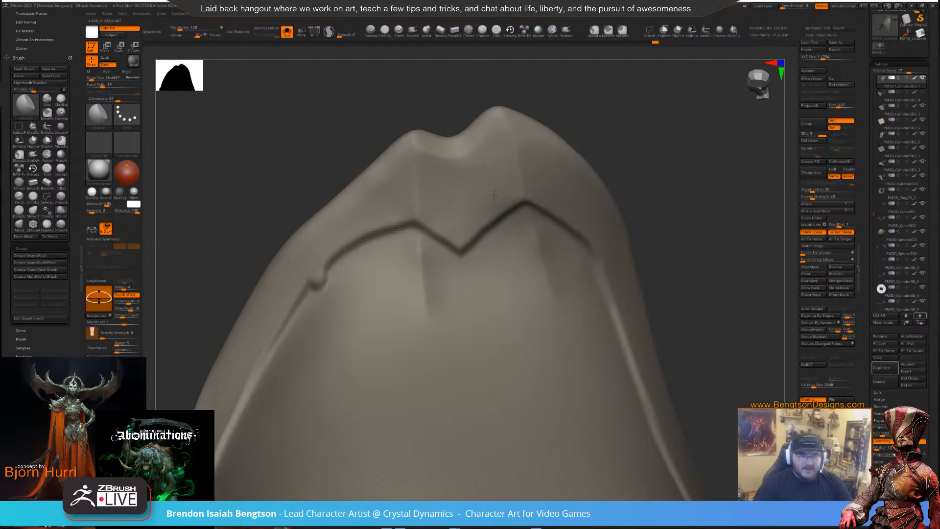
Polish the facets around the lower ends of both creases, just beneath the zigzag border, with hPolish
mouse_move(513, 146)
mouse_down()
mouse_move(489, 128)
mouse_move(429, 134)
mouse_move(431, 147)
mouse_up()
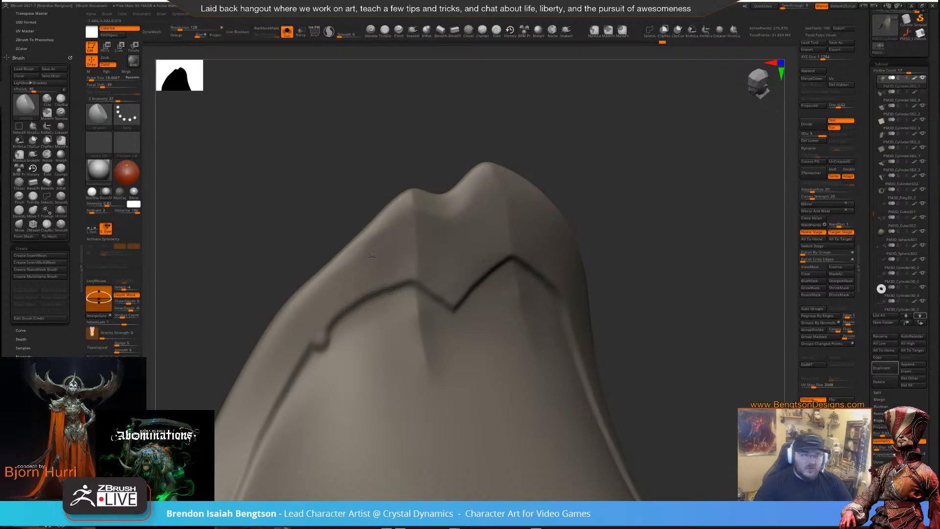
drag(560, 141, 553, 167)
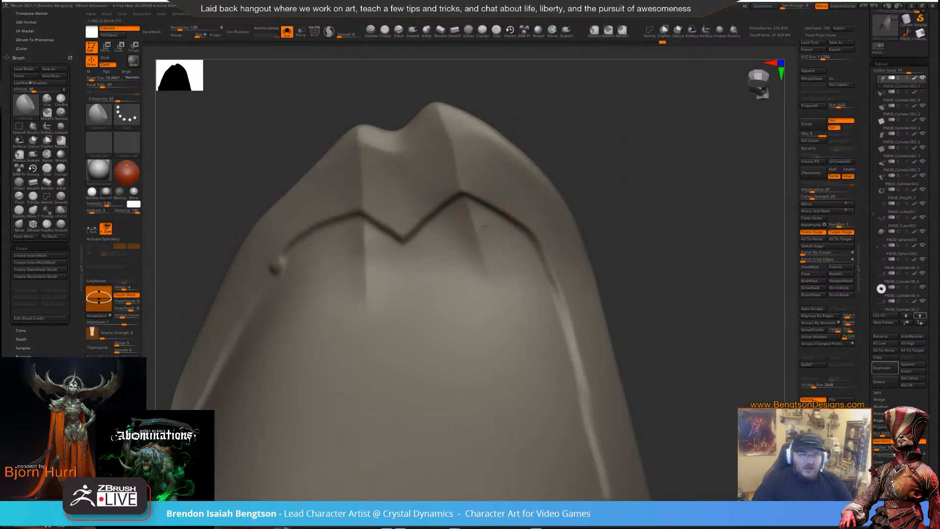
drag(590, 158, 563, 174)
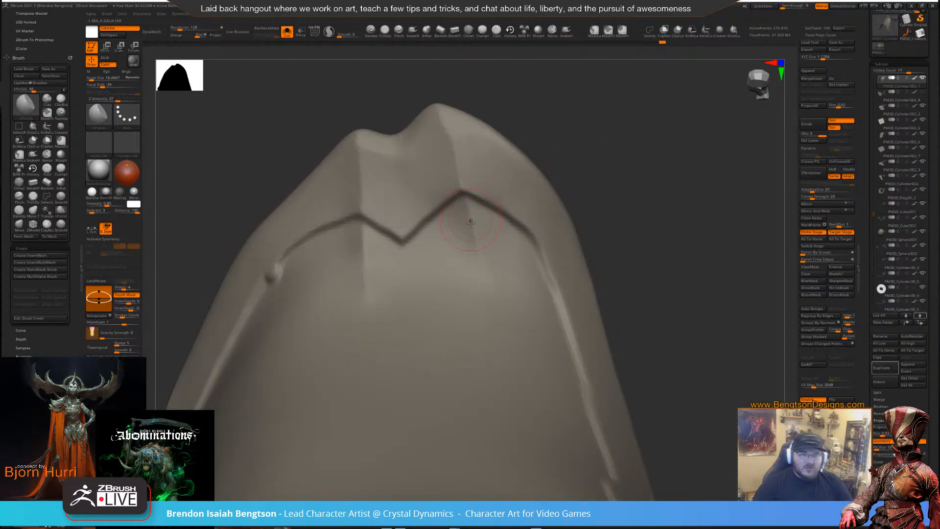
drag(476, 247, 363, 260)
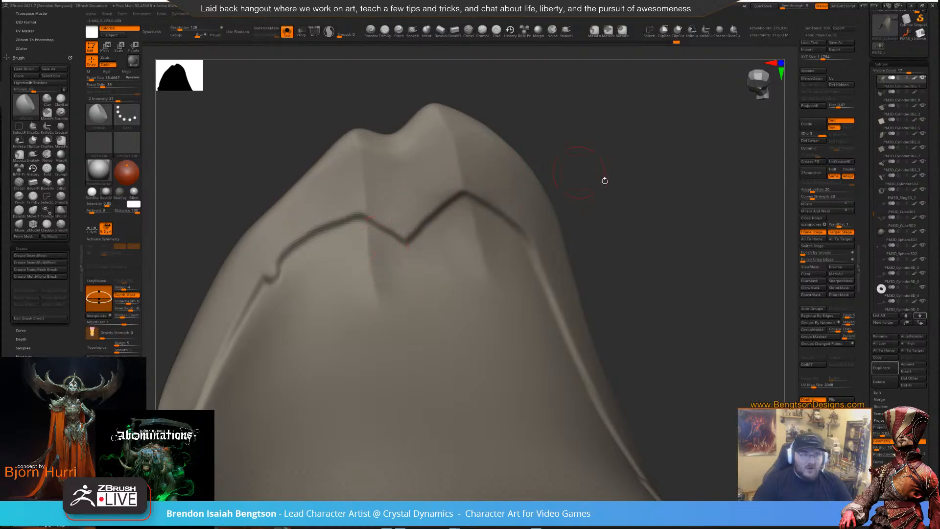
mouse_move(605, 181)
mouse_down()
mouse_move(548, 168)
mouse_move(610, 155)
mouse_move(613, 164)
mouse_move(607, 156)
mouse_up()
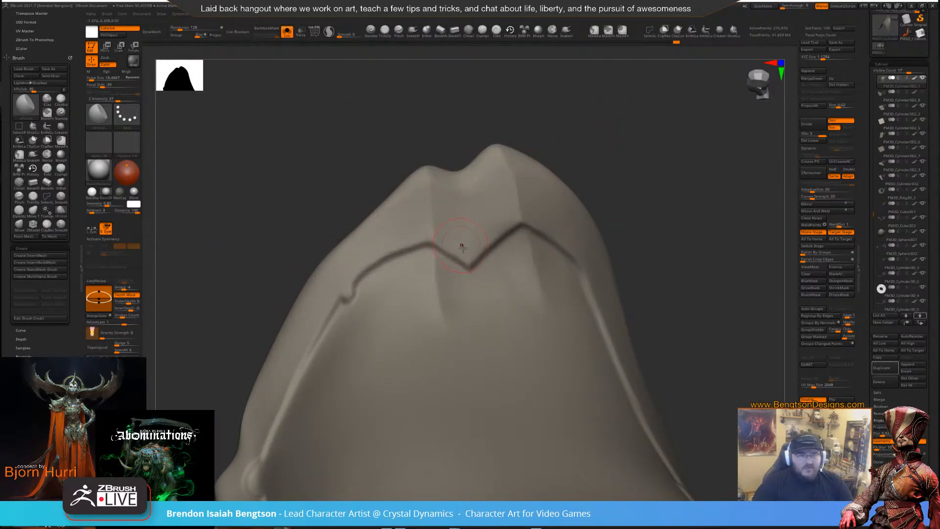
Shrink the Move Topological brush and refine the small notch in the rim border on the side below the tip
key(b)
key(m)
key(t)
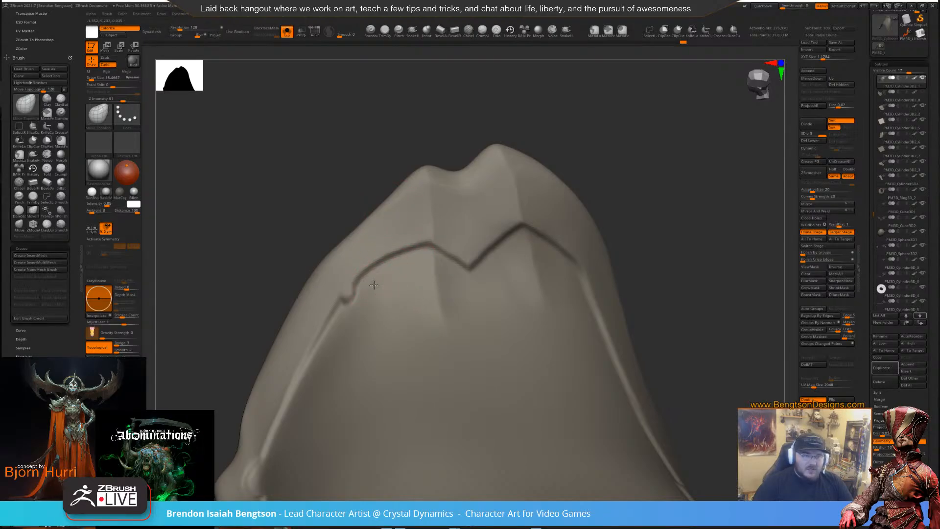
drag(338, 208, 330, 208)
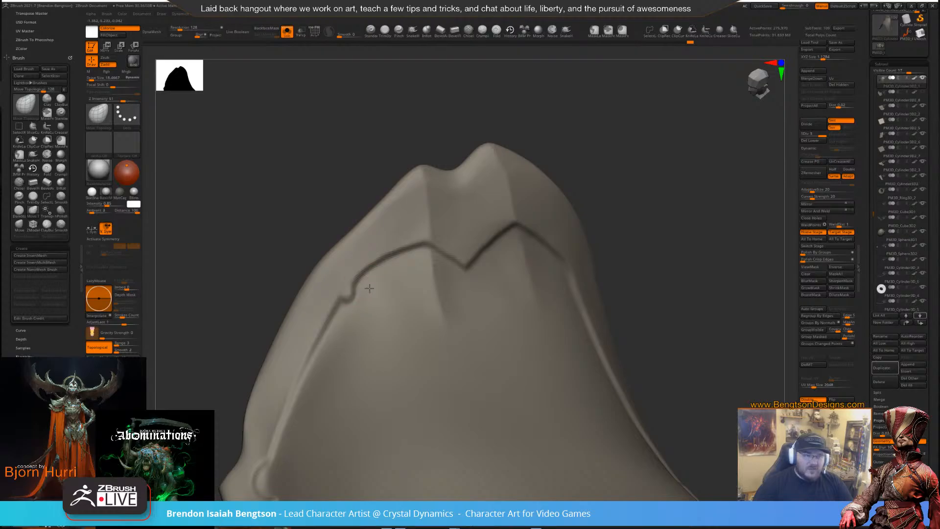
key(space)
drag(365, 282, 362, 283)
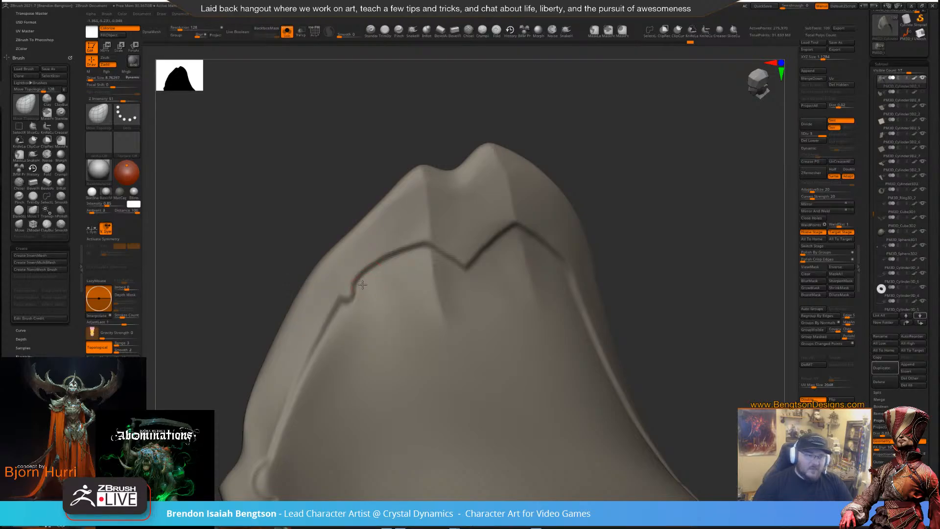
drag(318, 228, 319, 239)
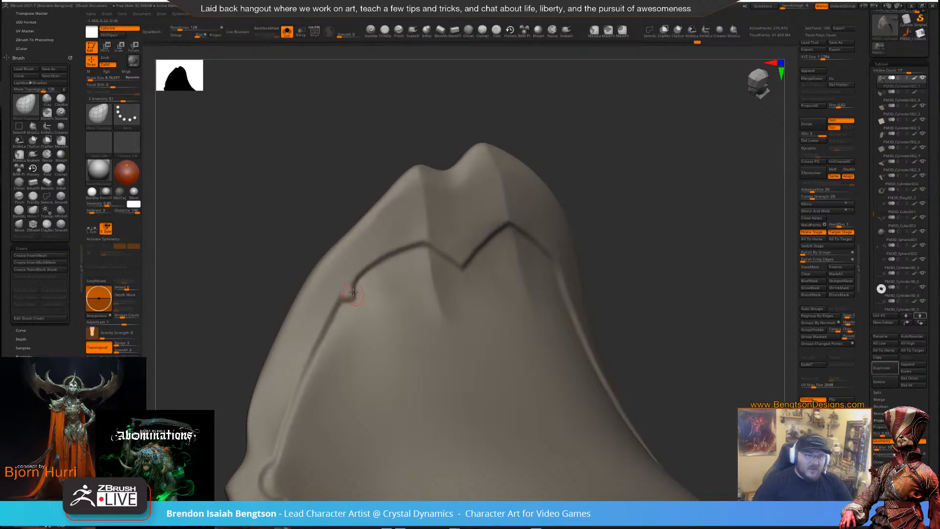
drag(351, 292, 354, 289)
drag(341, 309, 340, 309)
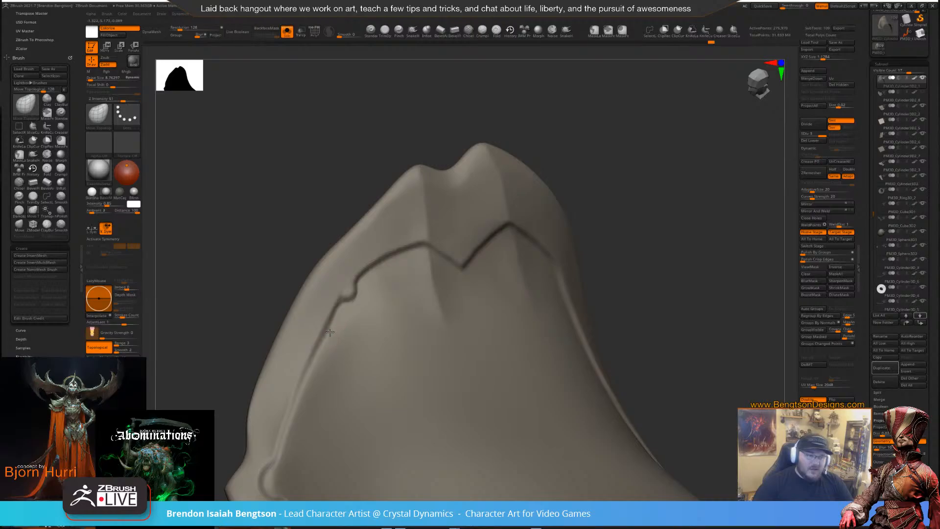
drag(330, 334, 327, 340)
Sharpen the inner rim line around the curved side notch with DamStandard
drag(303, 212, 355, 98)
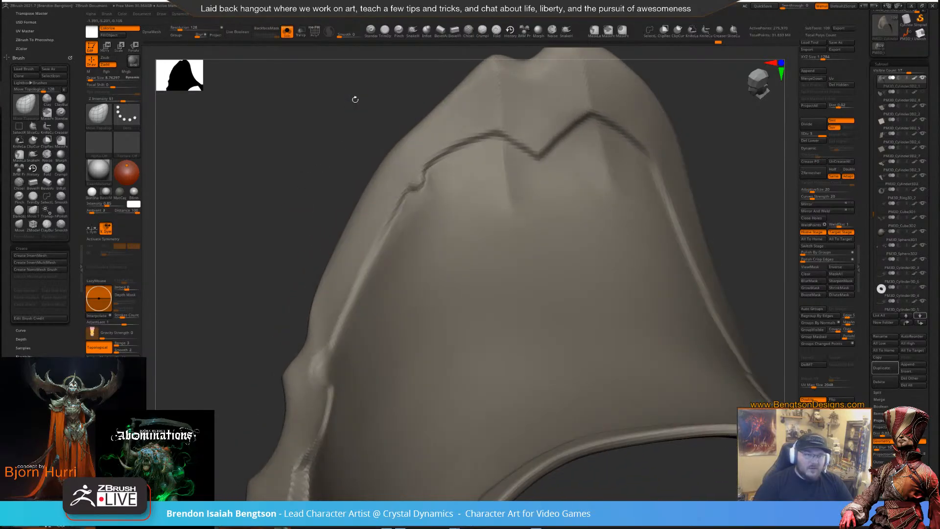
drag(224, 316, 293, 261)
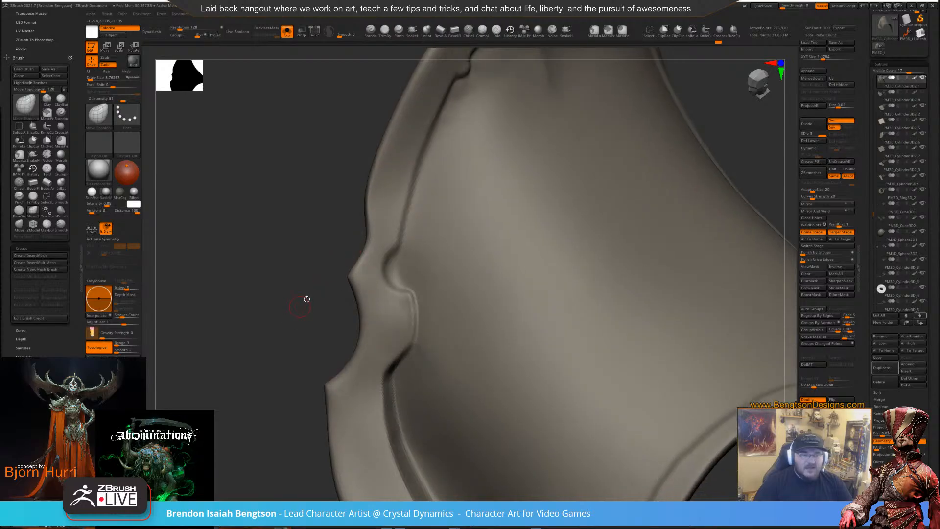
key(b)
key(d)
key(s)
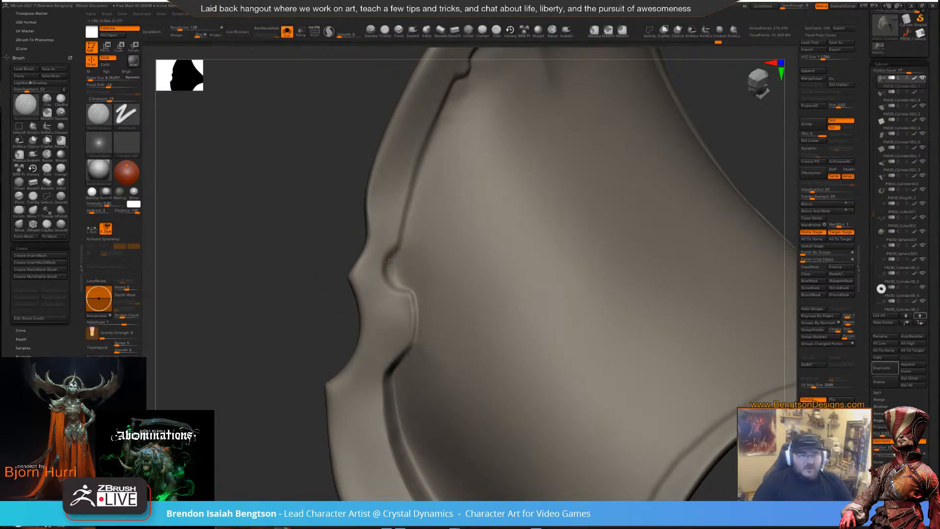
drag(319, 327, 313, 310)
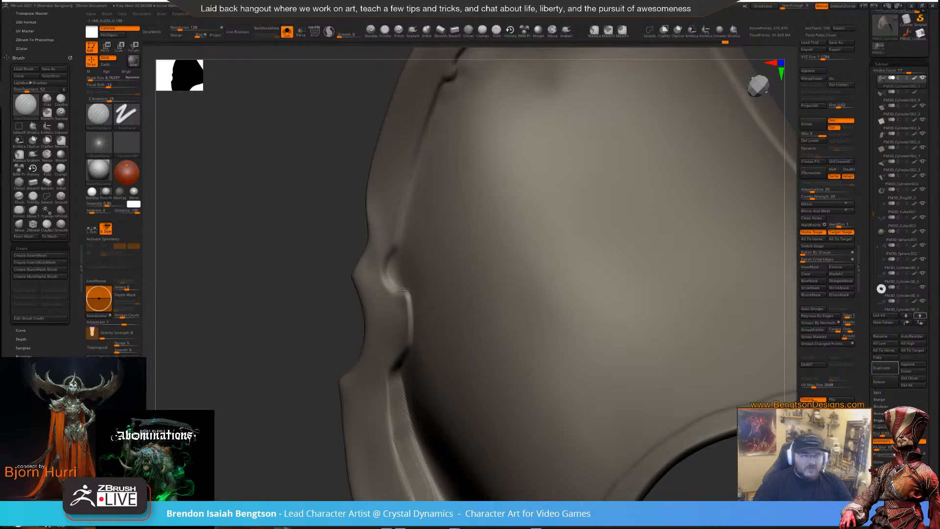
drag(300, 330, 324, 304)
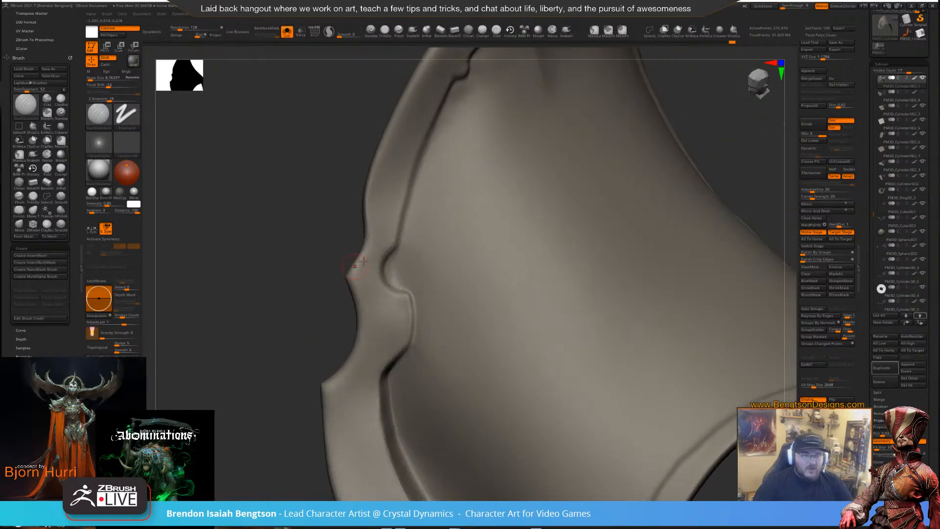
Nudge the outer spike and inner rim line at the side notch into cleaner curves with Move Topological
key(b)
key(m)
key(t)
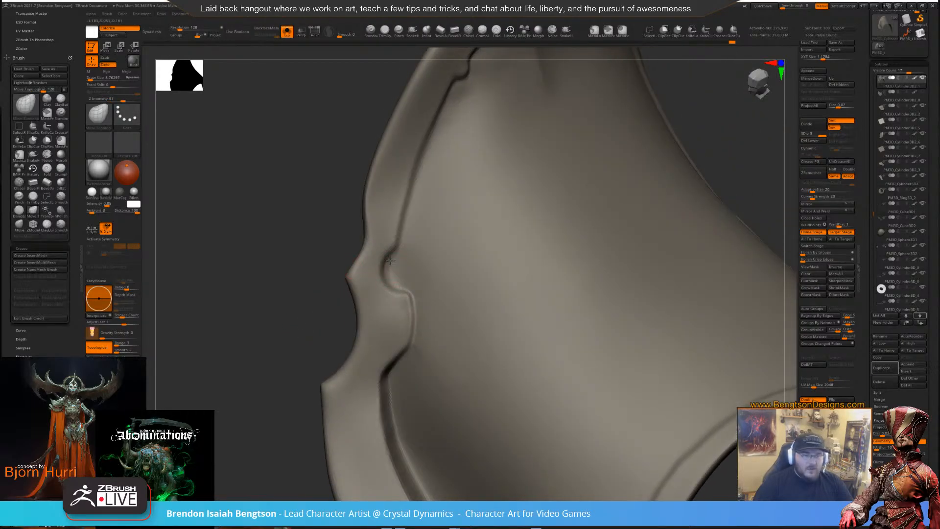
drag(393, 255, 406, 214)
drag(300, 219, 296, 226)
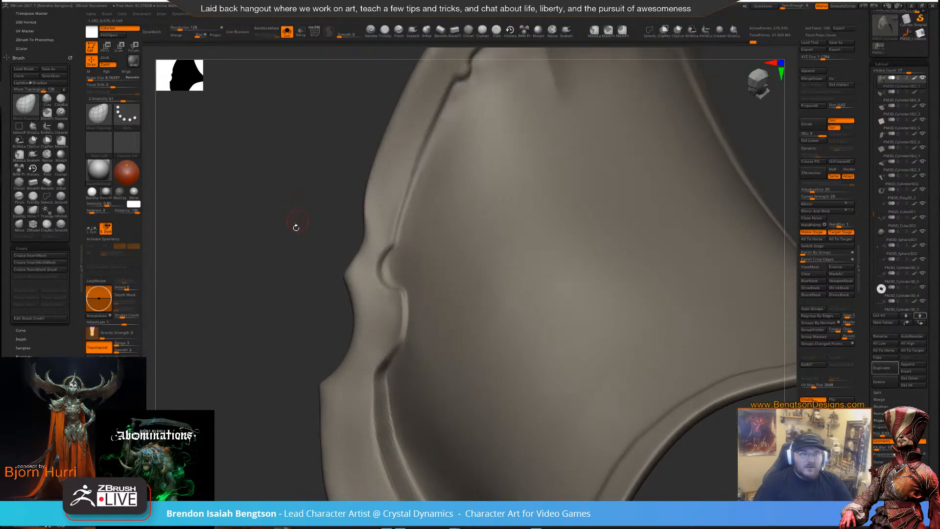
Smooth the armor surface beside the tip creases where they run past the zigzag rim border
alt+drag(263, 368, 270, 238)
drag(290, 349, 329, 258)
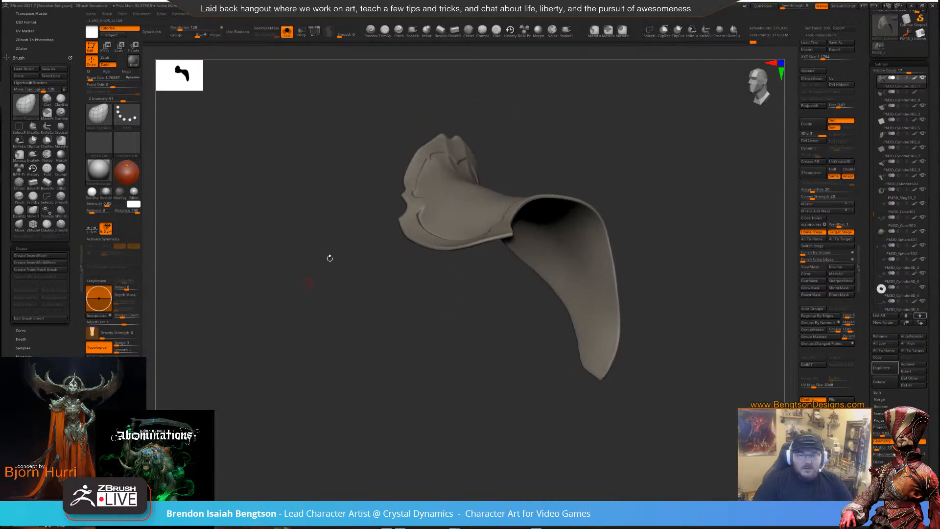
mouse_move(501, 141)
mouse_down()
mouse_move(542, 154)
mouse_move(539, 147)
mouse_up()
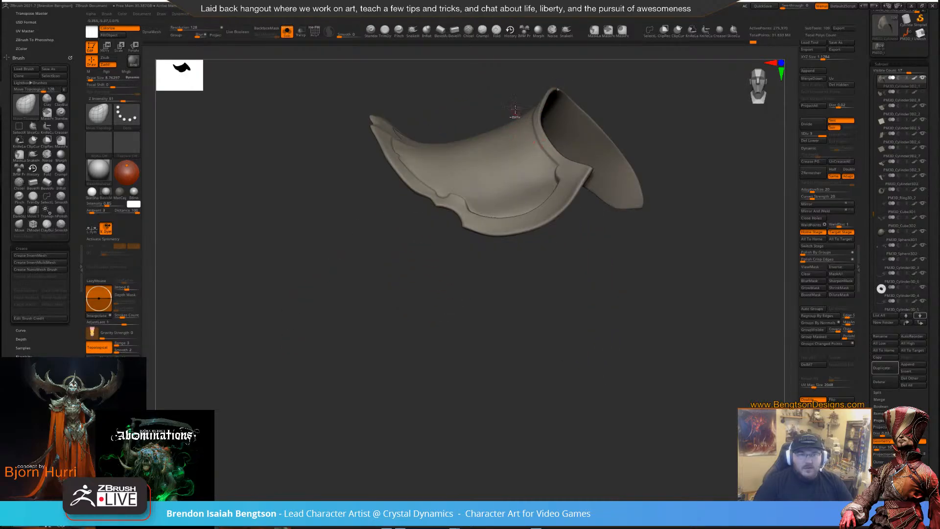
mouse_move(483, 107)
alt+mouse_down()
mouse_move(434, 166)
mouse_move(434, 181)
mouse_move(450, 174)
mouse_move(447, 137)
mouse_move(562, 159)
mouse_move(560, 171)
alt+mouse_up()
key(space)
mouse_move(382, 227)
mouse_down()
mouse_move(390, 226)
mouse_move(380, 228)
mouse_up()
key(shift)
drag(476, 107, 485, 159)
shift+drag(390, 275, 372, 283)
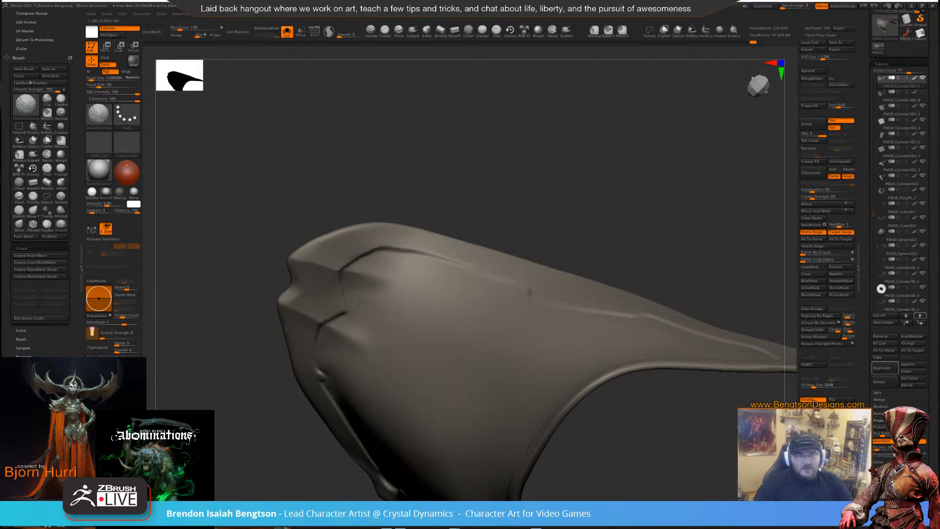
right_drag(374, 288, 436, 155)
Enlarge the Move Topological brush and adjust the tip's peaks and the adjoining zigzag border corners
key(space)
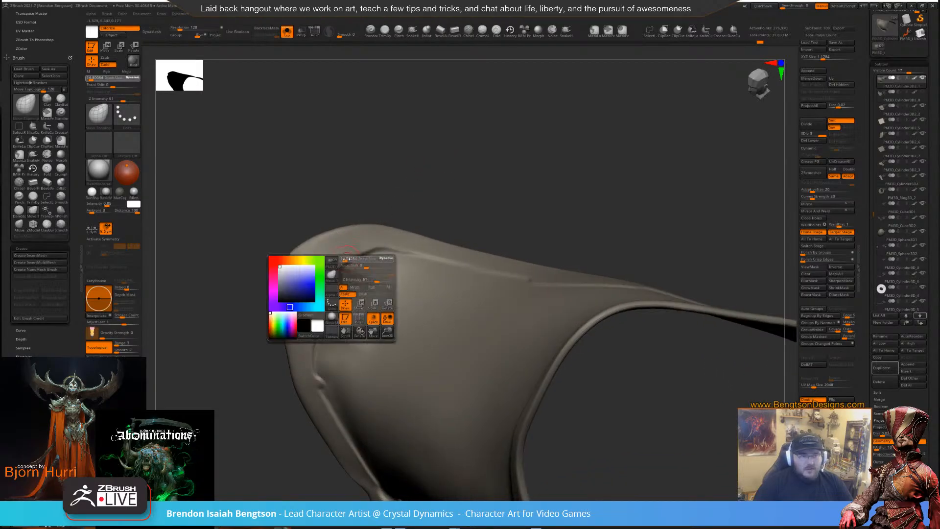
drag(346, 259, 367, 259)
right_drag(367, 259, 314, 264)
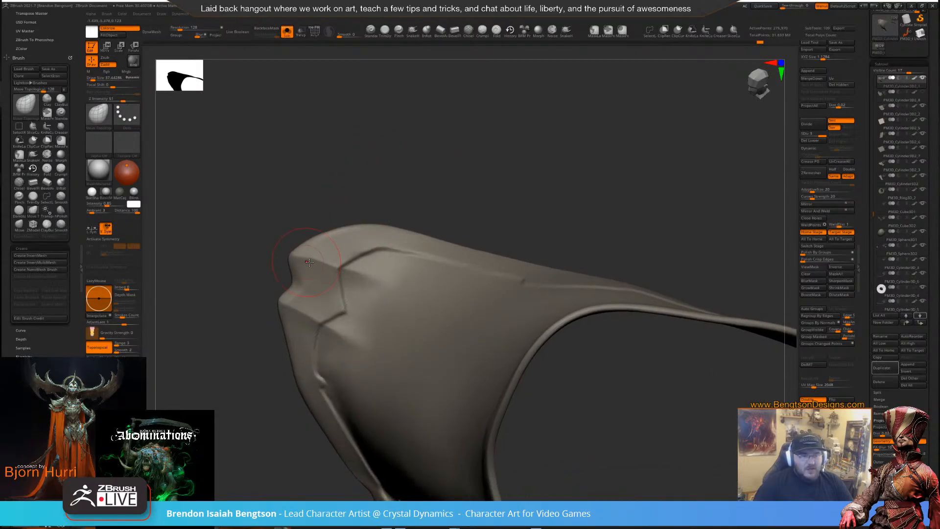
key(space)
key(space)
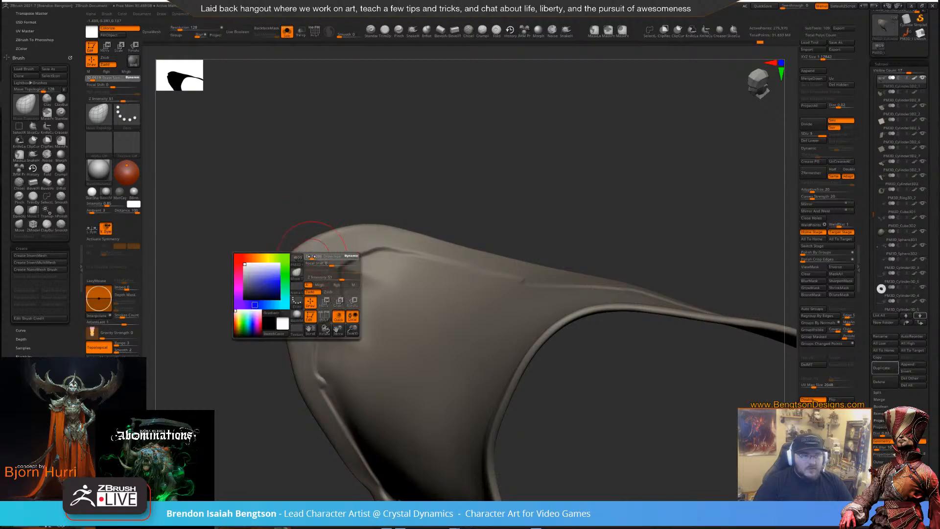
drag(311, 256, 311, 259)
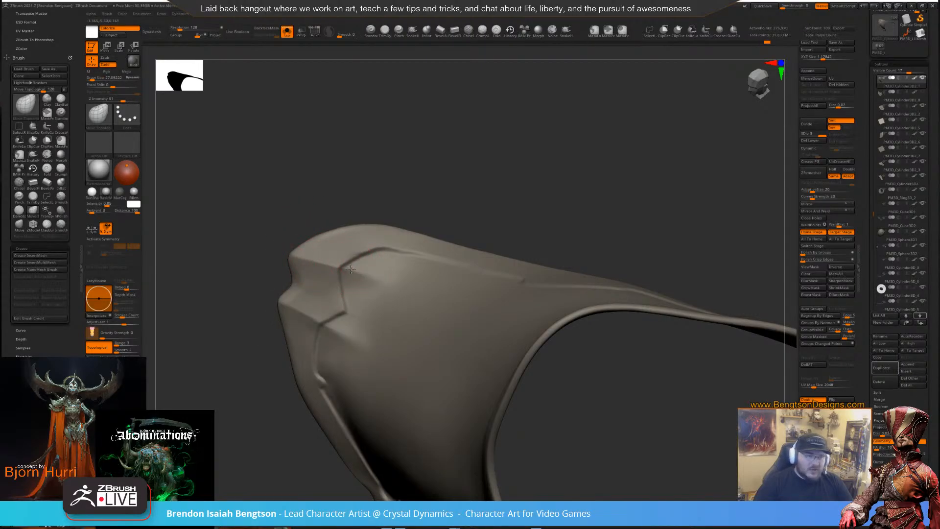
drag(383, 165, 342, 203)
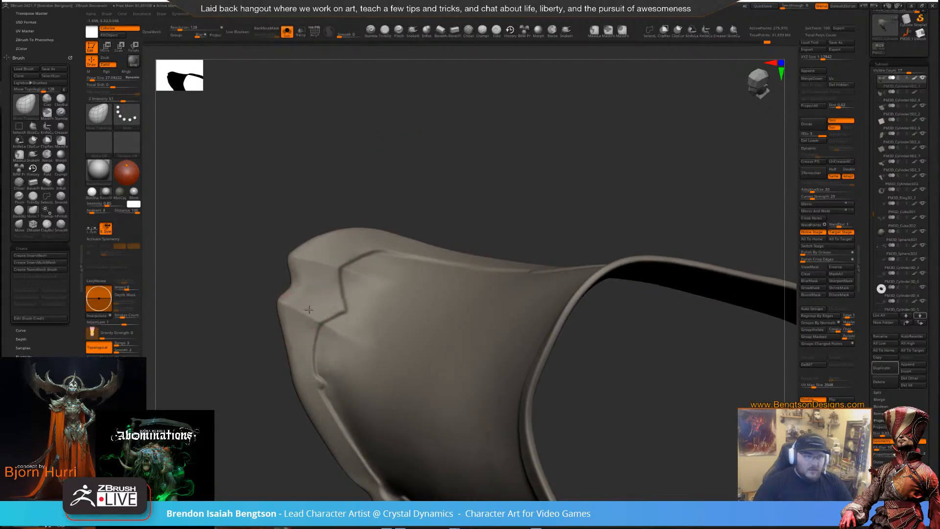
mouse_move(448, 150)
mouse_down()
mouse_move(407, 184)
mouse_move(484, 186)
mouse_move(507, 104)
mouse_up()
mouse_move(524, 161)
mouse_down()
mouse_move(634, 185)
mouse_move(545, 134)
mouse_move(545, 156)
mouse_move(562, 145)
mouse_move(571, 161)
mouse_up()
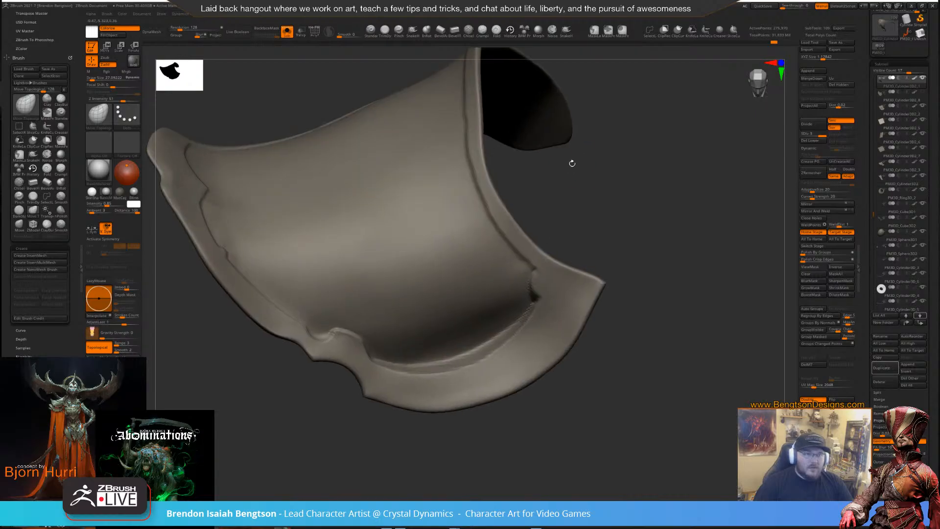
Resize the Move Topological brush and tidy the border line along the isolated shoulder armor's side edge
key(space)
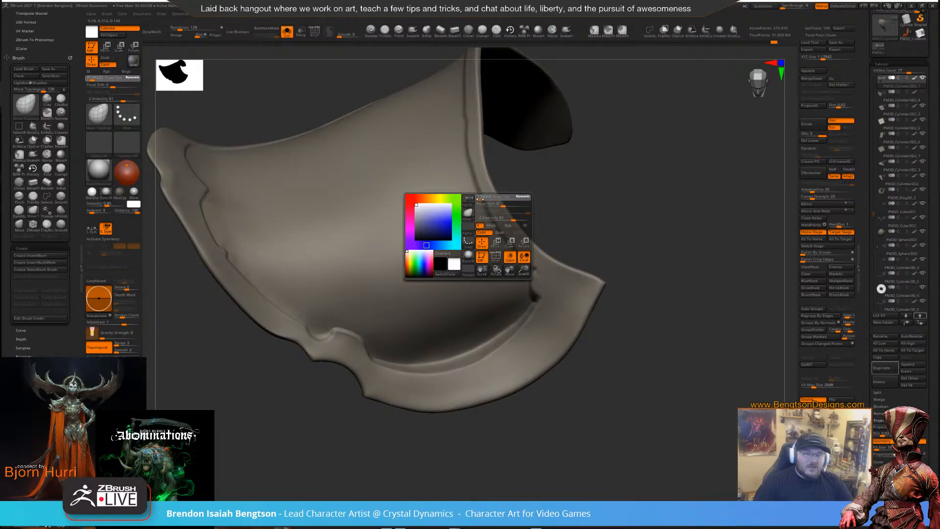
drag(482, 199, 484, 199)
drag(580, 158, 558, 168)
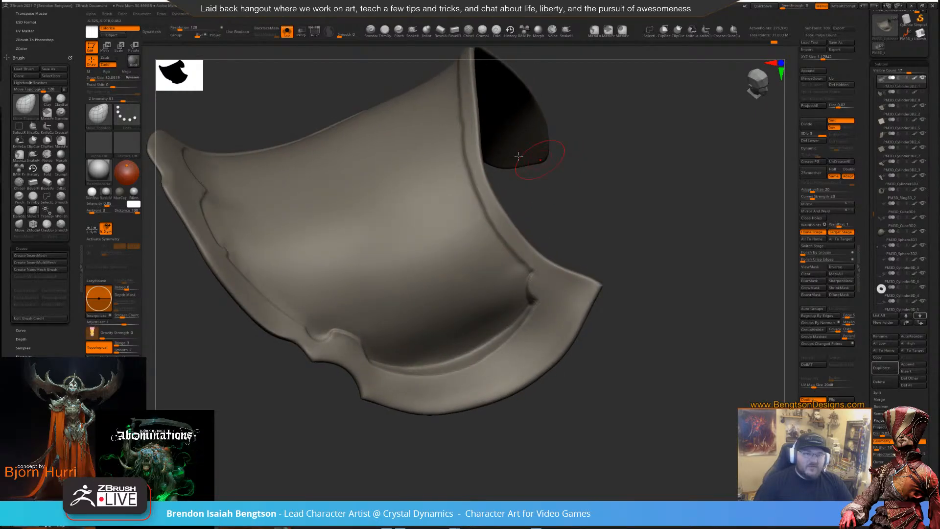
key(space)
click(469, 172)
drag(616, 120, 617, 155)
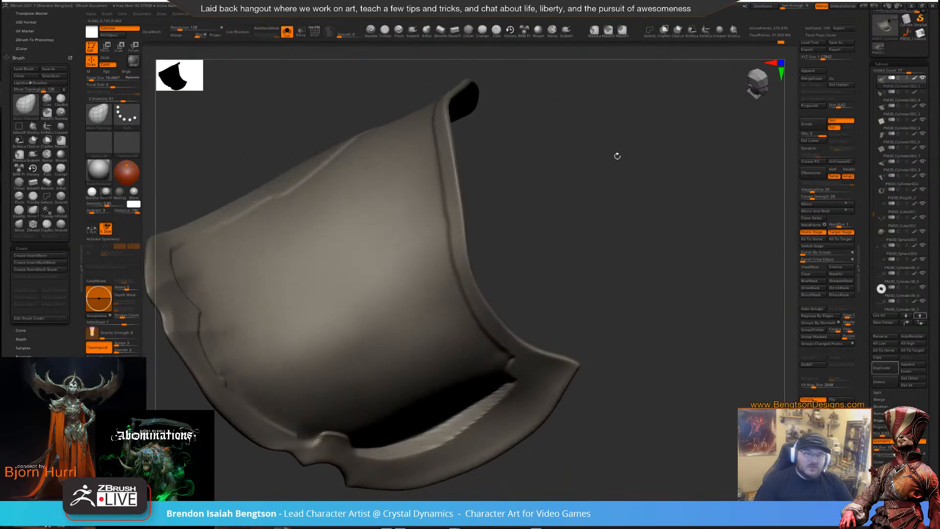
drag(486, 200, 447, 224)
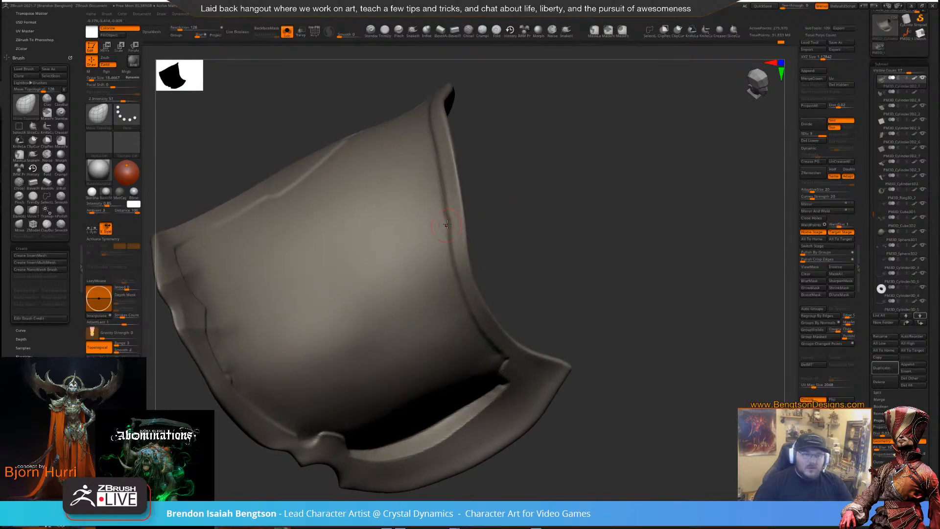
Show the whole character again and compare the shoulder armor's silhouette with the concept painting
alt+drag(516, 221, 570, 179)
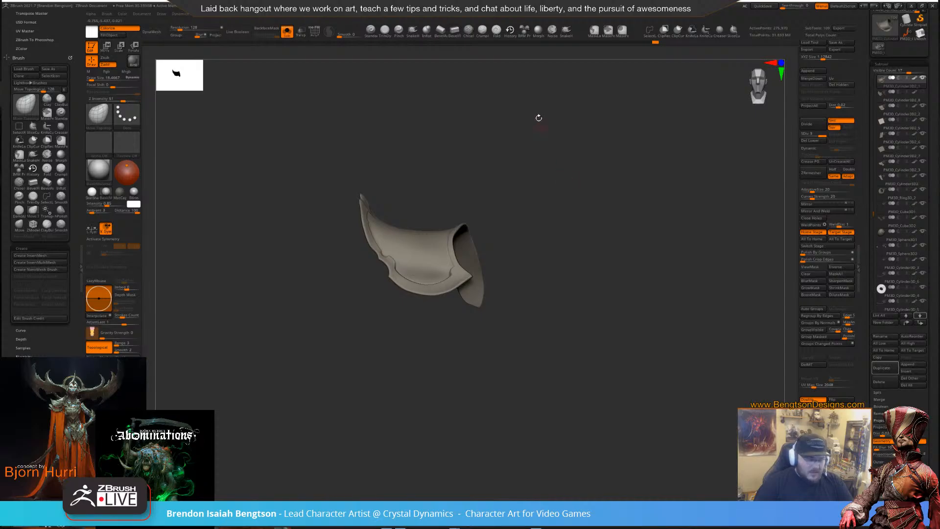
ctrl+shift+click(537, 118)
shift+drag(284, 318, 294, 358)
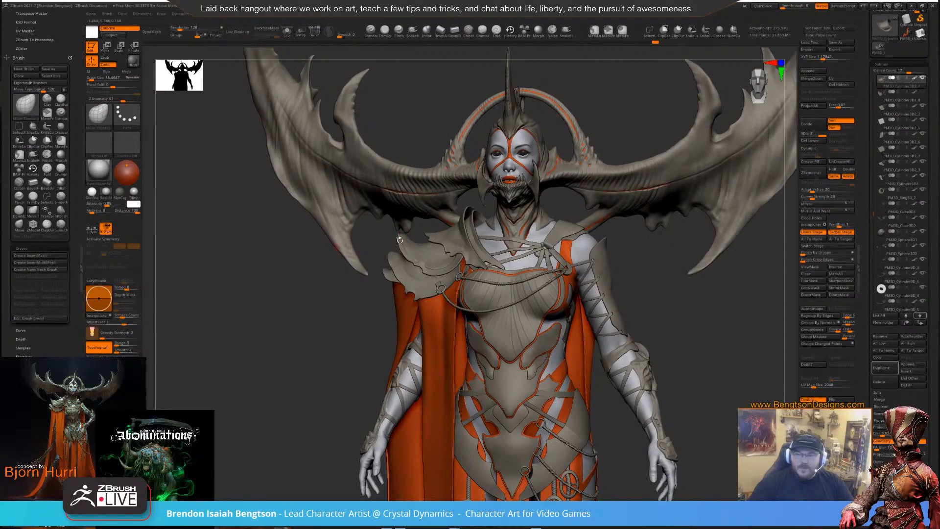
right_drag(939, 279, 864, 345)
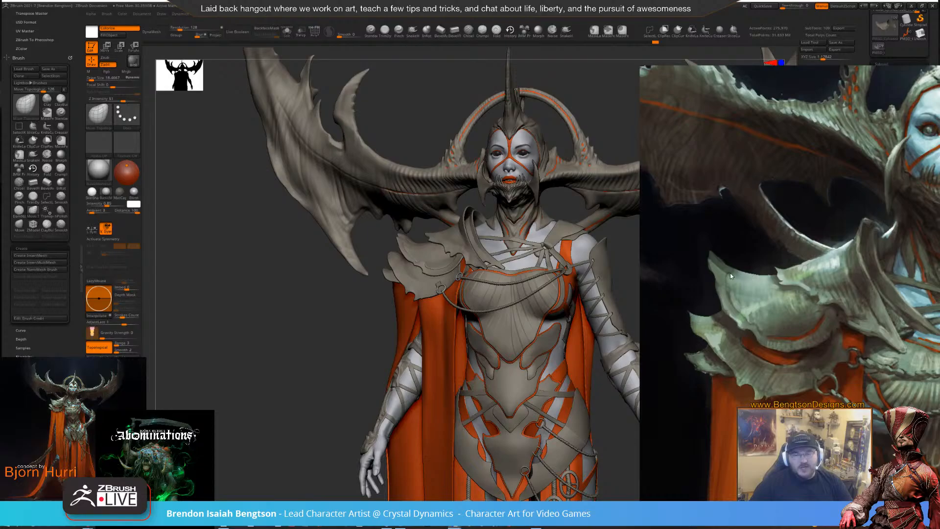
key(alt+Tab)
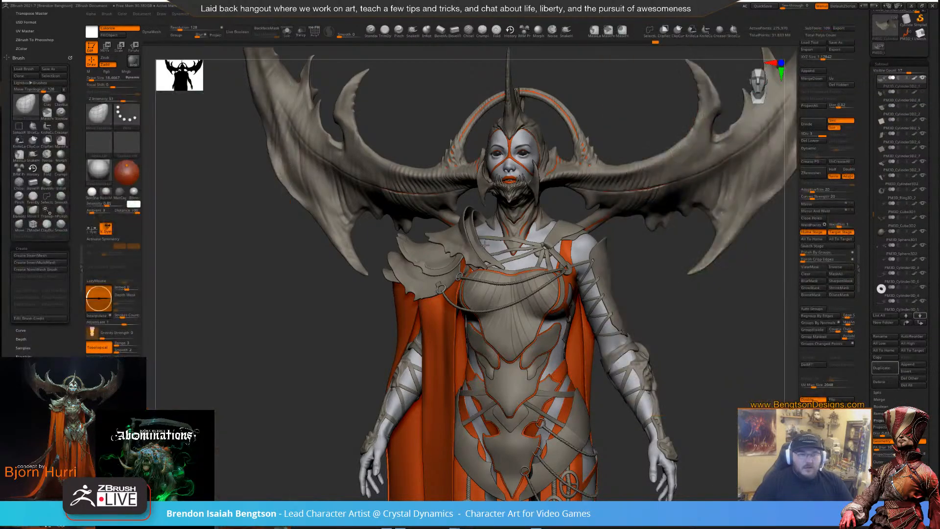
Enlarge the Move Topological brush and pull the upper shoulder plate's tip into a sharper outward point
key(space)
drag(485, 241, 490, 241)
alt+drag(343, 303, 374, 478)
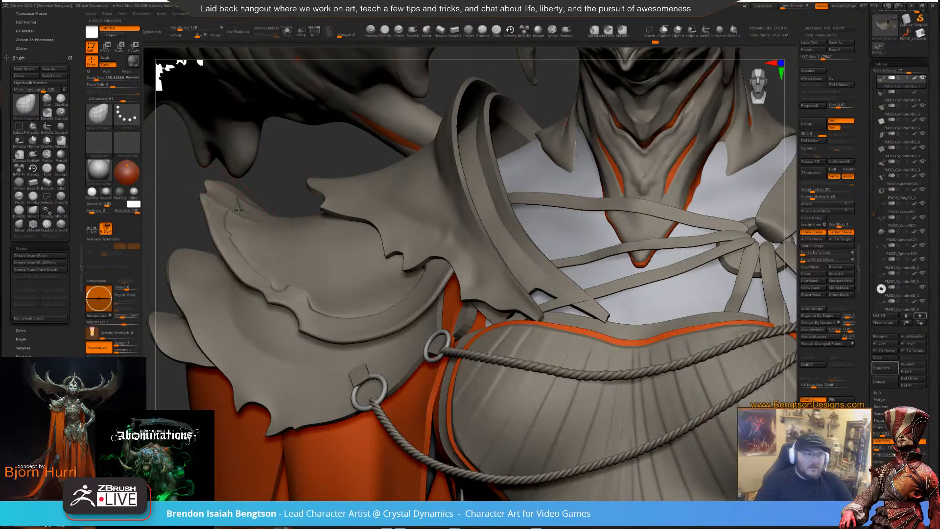
drag(273, 177, 317, 185)
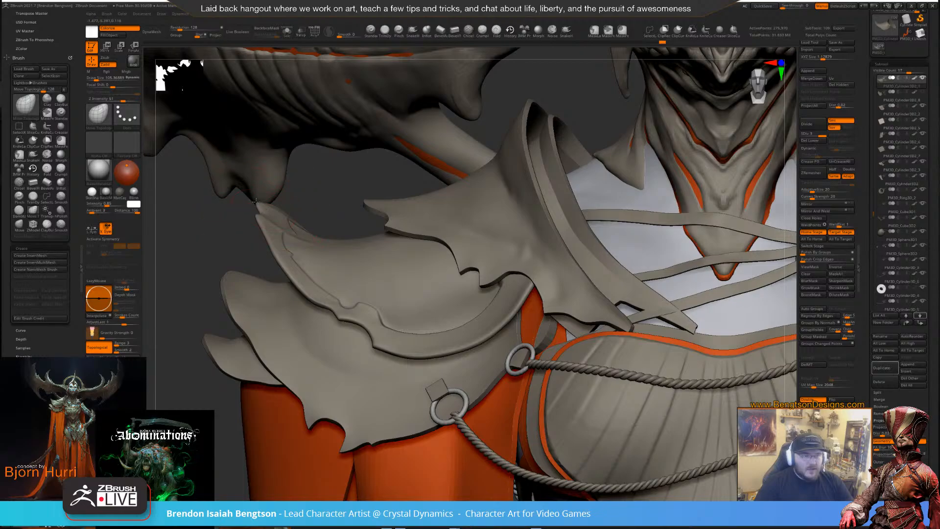
mouse_move(329, 194)
mouse_down()
mouse_move(304, 212)
mouse_move(294, 157)
mouse_up()
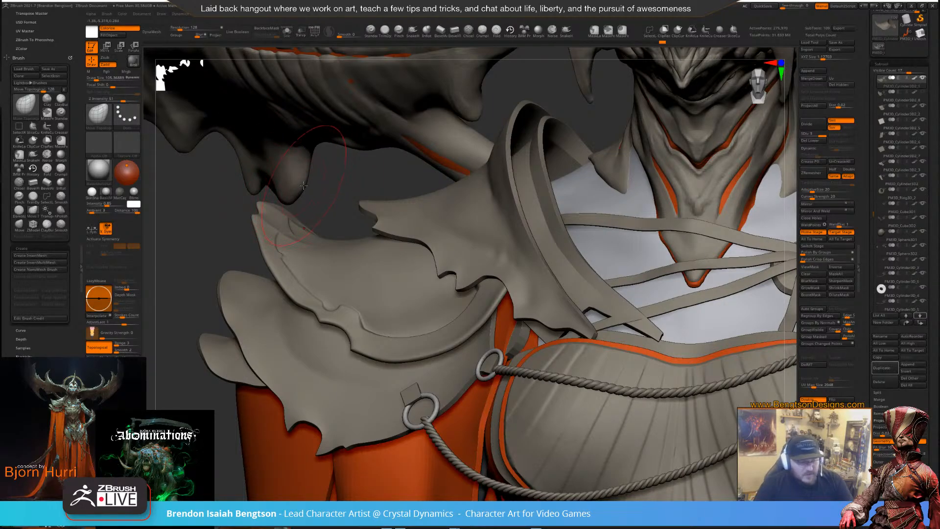
Lay a Transpose line from the upper shoulder plate through its tip, extend it past the tip, and bend the tip upward
key(w)
alt+drag(348, 174, 386, 177)
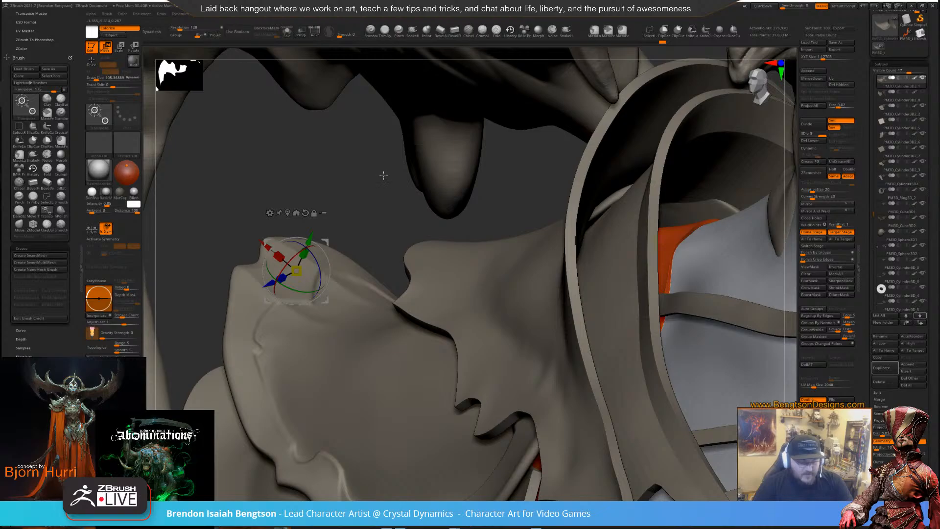
key(y)
drag(362, 188, 289, 237)
drag(275, 225, 336, 288)
mouse_move(352, 365)
mouse_down()
mouse_move(298, 242)
mouse_move(277, 228)
mouse_up()
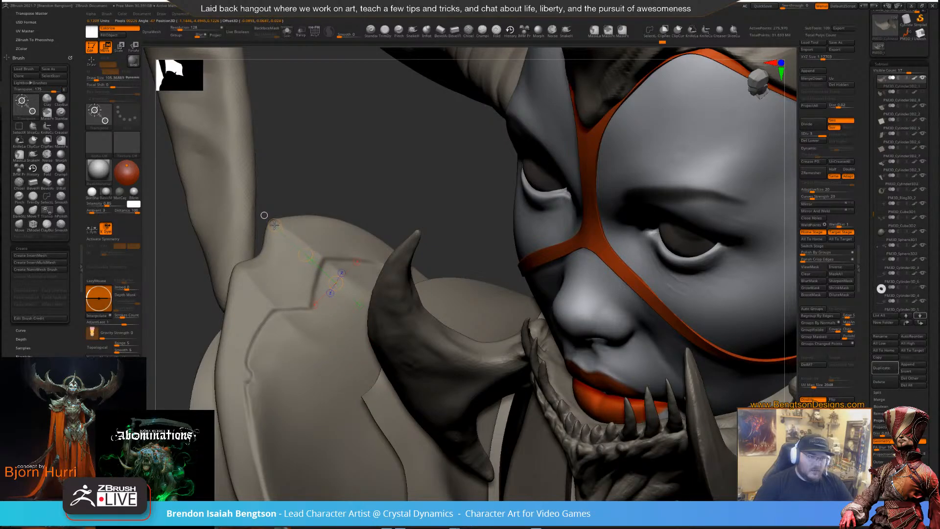
drag(342, 176, 362, 139)
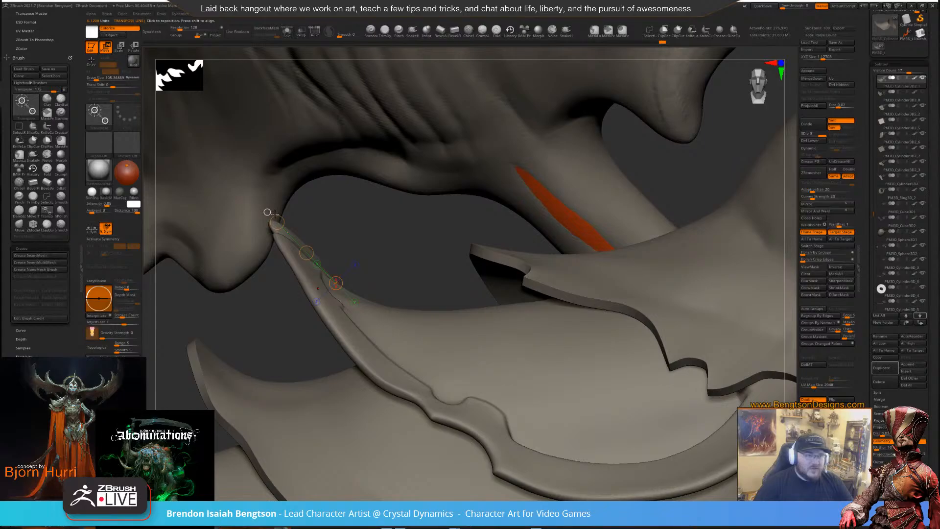
drag(267, 212, 194, 149)
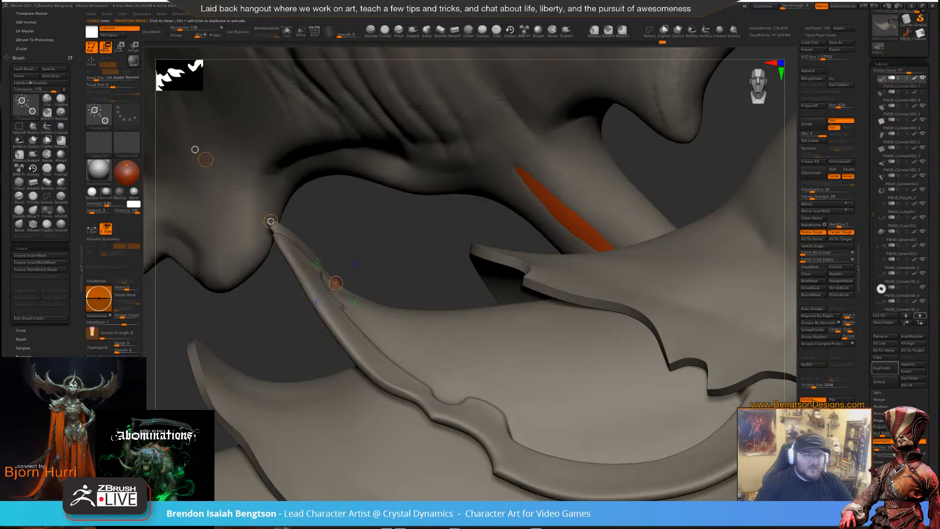
alt+drag(306, 220, 325, 253)
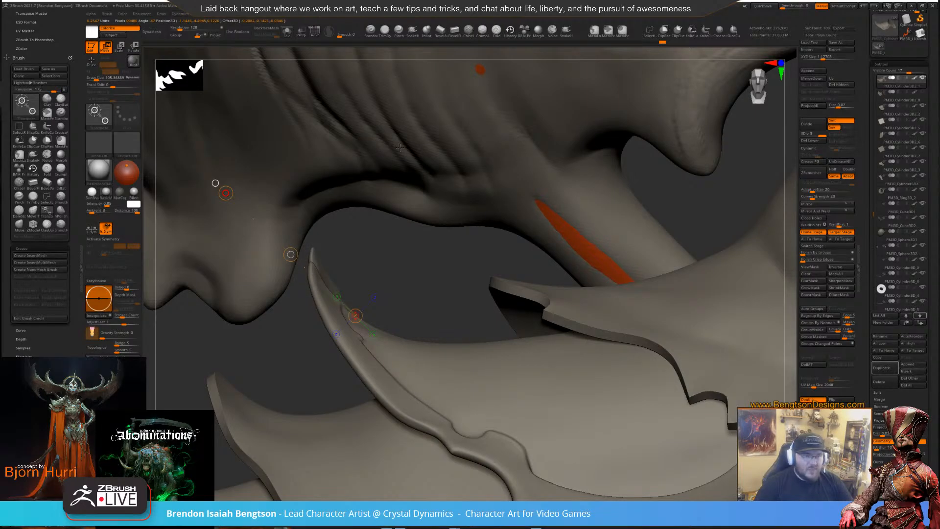
mouse_move(410, 277)
mouse_down()
mouse_move(392, 281)
mouse_move(409, 279)
mouse_up()
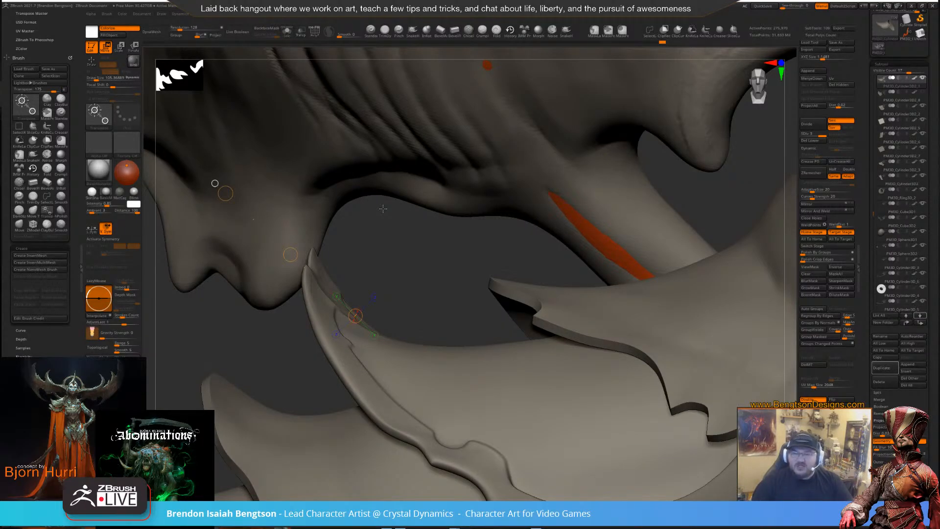
drag(442, 247, 388, 182)
drag(365, 308, 379, 404)
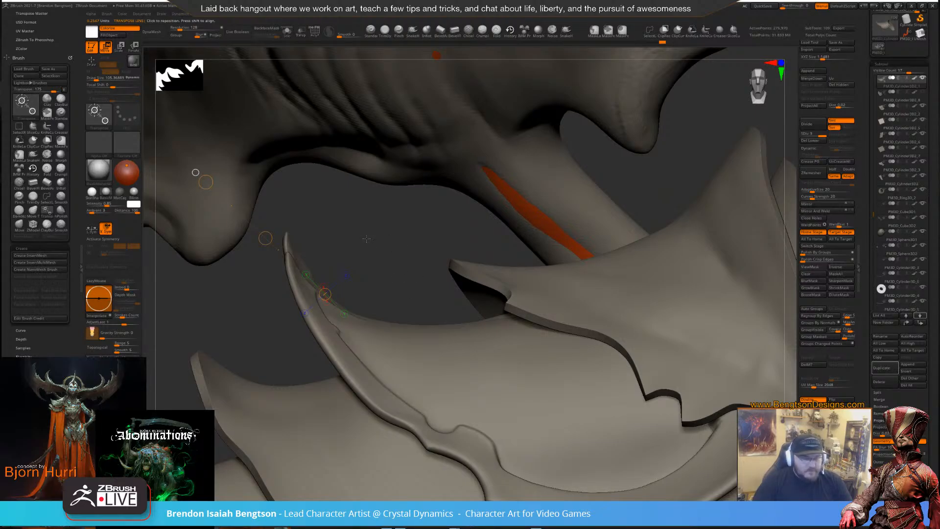
key(y)
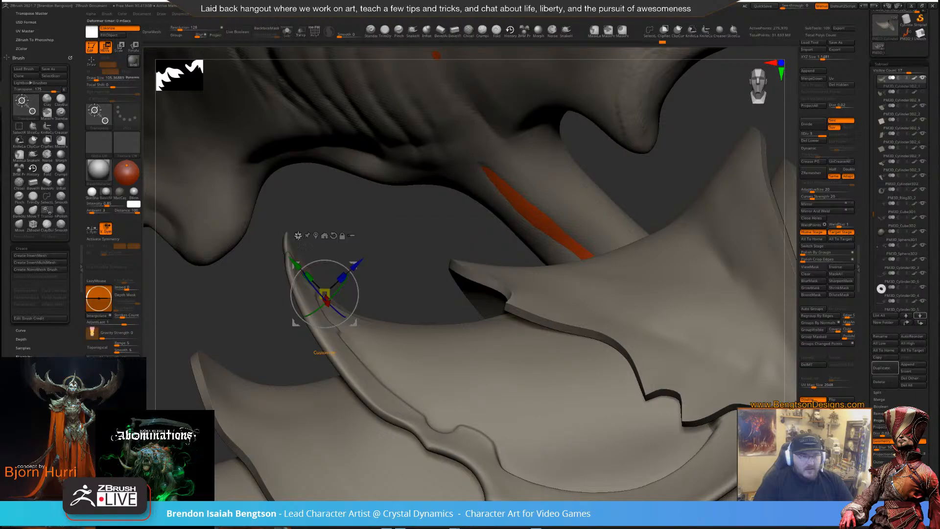
click(298, 236)
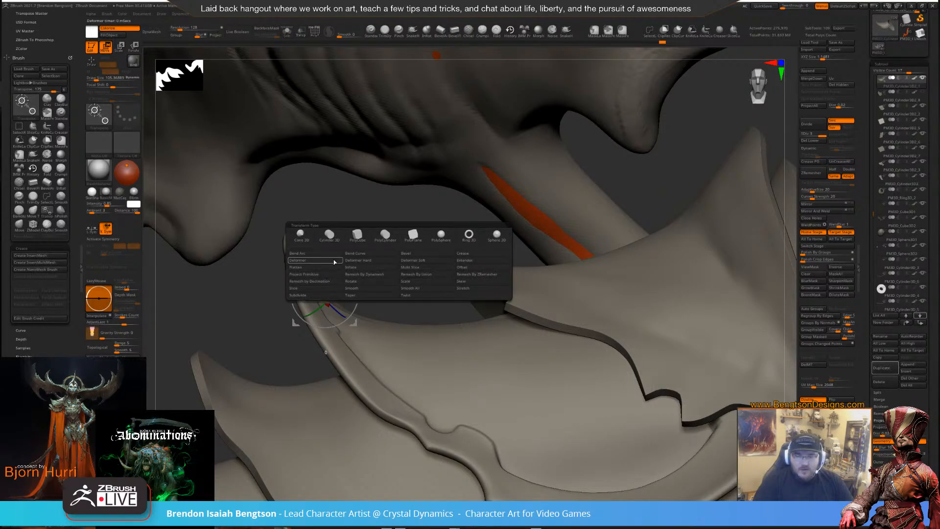
drag(401, 229, 394, 220)
key(ctrl)
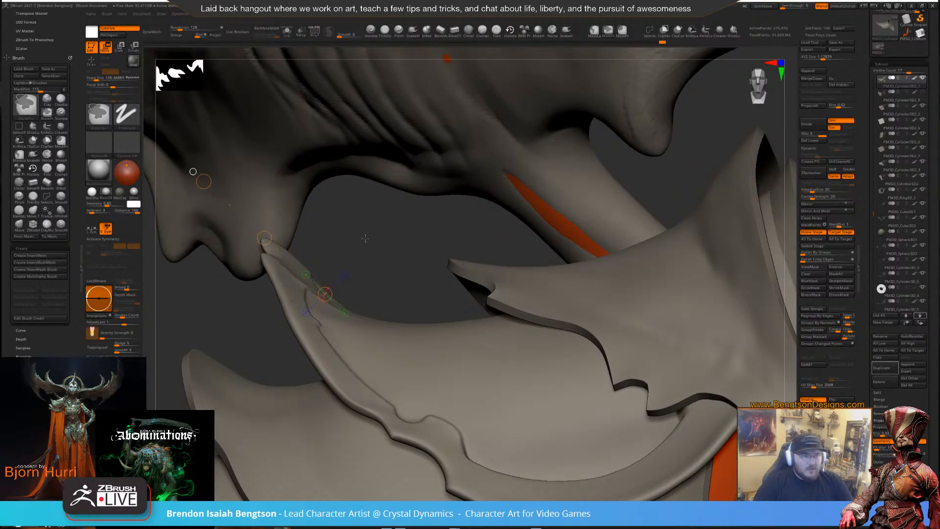
drag(366, 238, 364, 249)
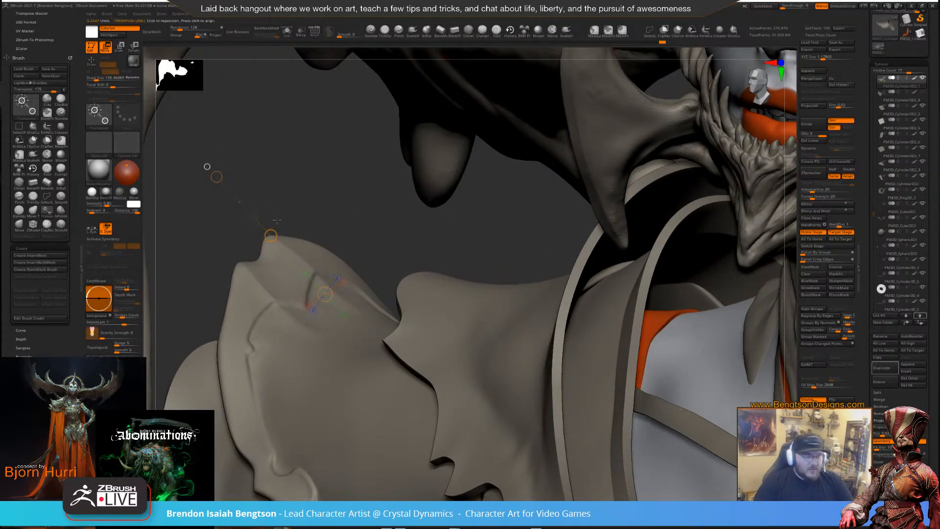
key(y)
drag(294, 235, 371, 193)
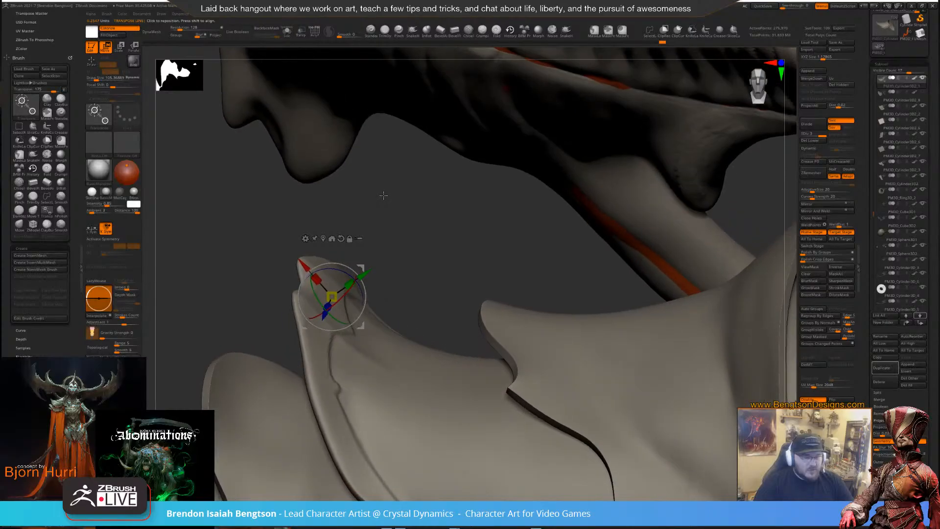
key(y)
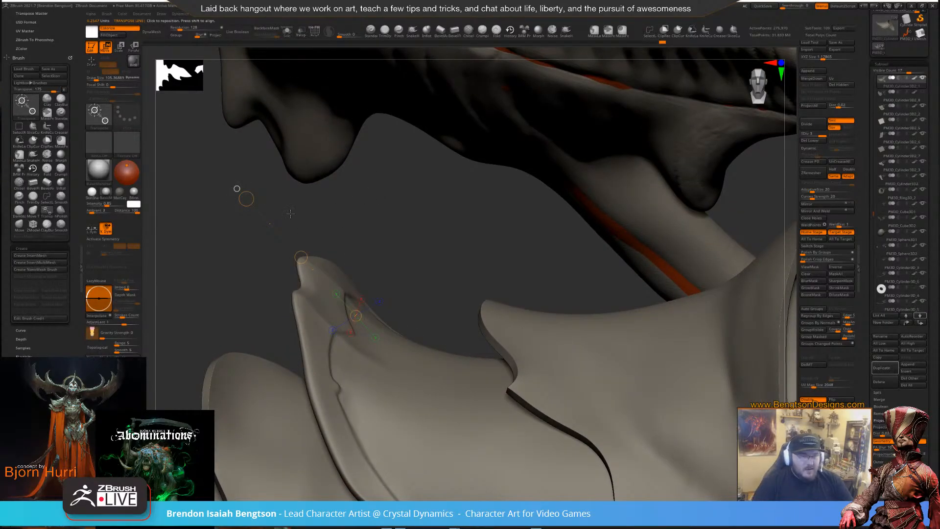
drag(348, 307, 348, 265)
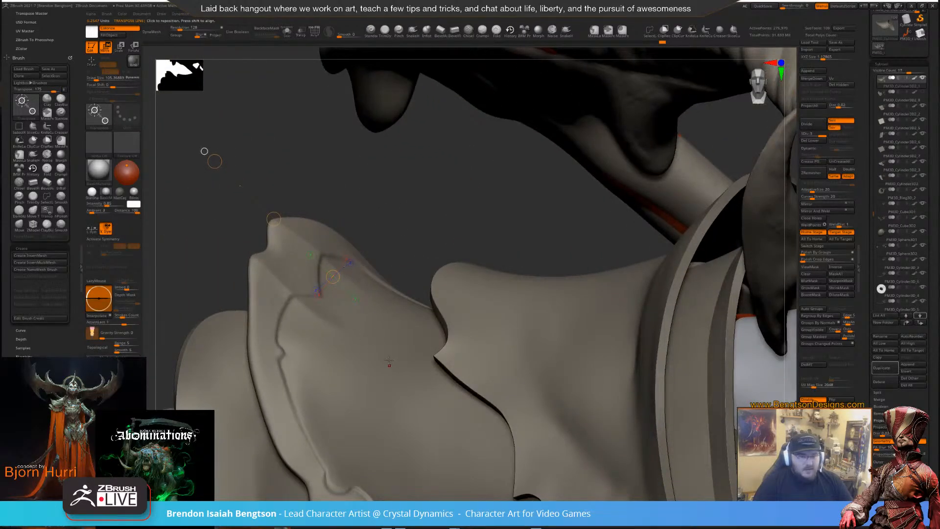
Draw trial Transpose lines in different directions across the upper shoulder plate's surface
drag(388, 361, 416, 294)
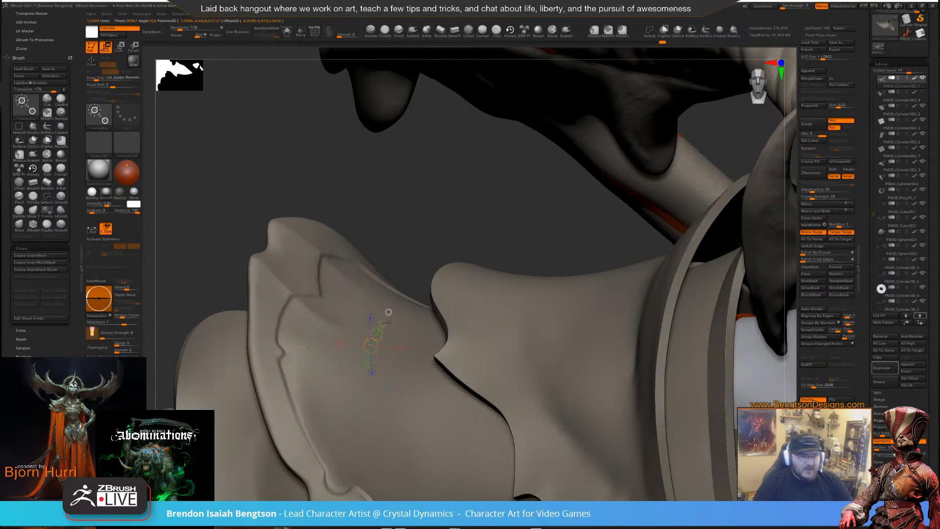
drag(413, 371, 465, 431)
drag(361, 432, 309, 383)
drag(383, 347, 394, 290)
drag(391, 432, 336, 417)
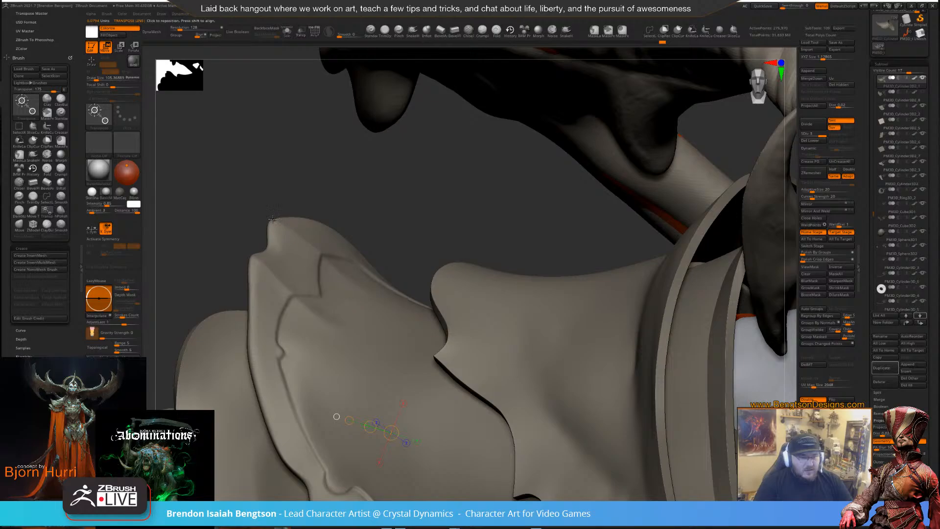
drag(385, 214, 221, 228)
mouse_move(292, 332)
mouse_down()
mouse_move(287, 285)
mouse_move(349, 261)
mouse_up()
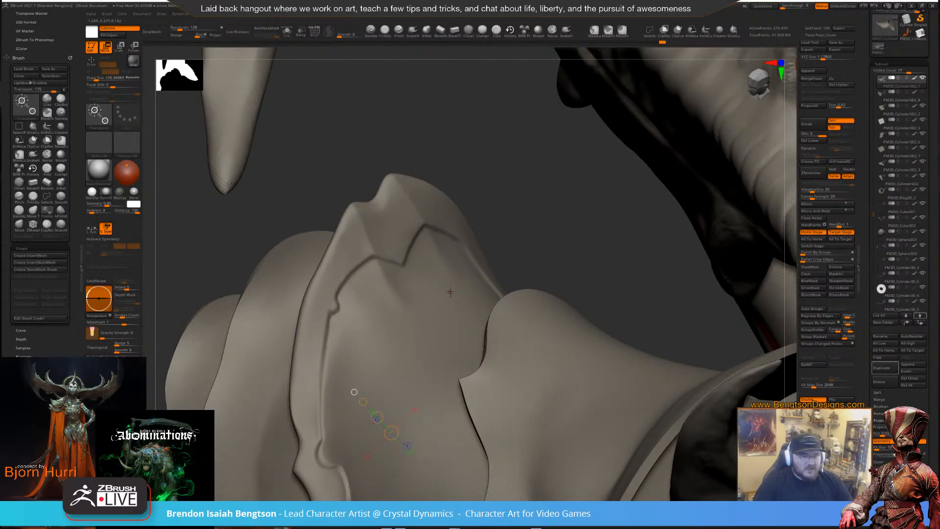
Place a new Transpose line from the zigzag border to the plate's tip, extend it beyond the tip, and refine the tip's bend
drag(450, 292, 390, 175)
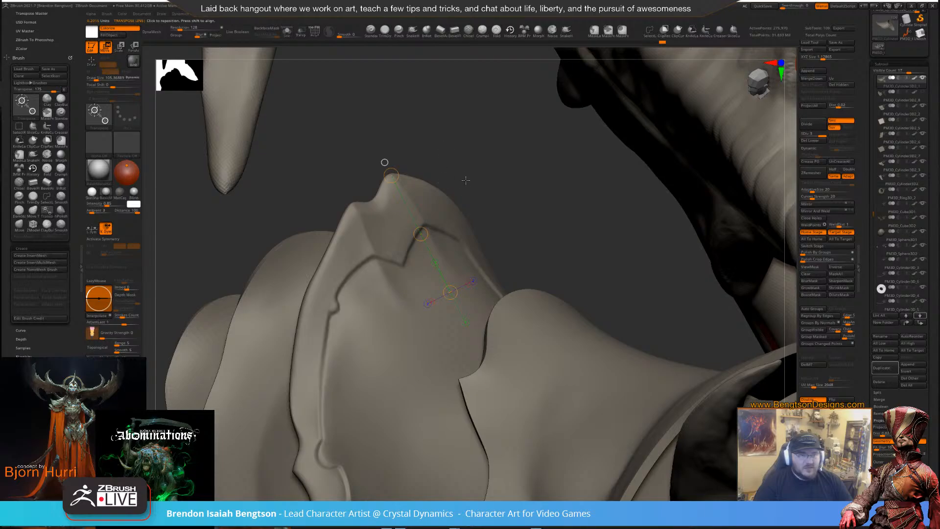
drag(466, 180, 410, 218)
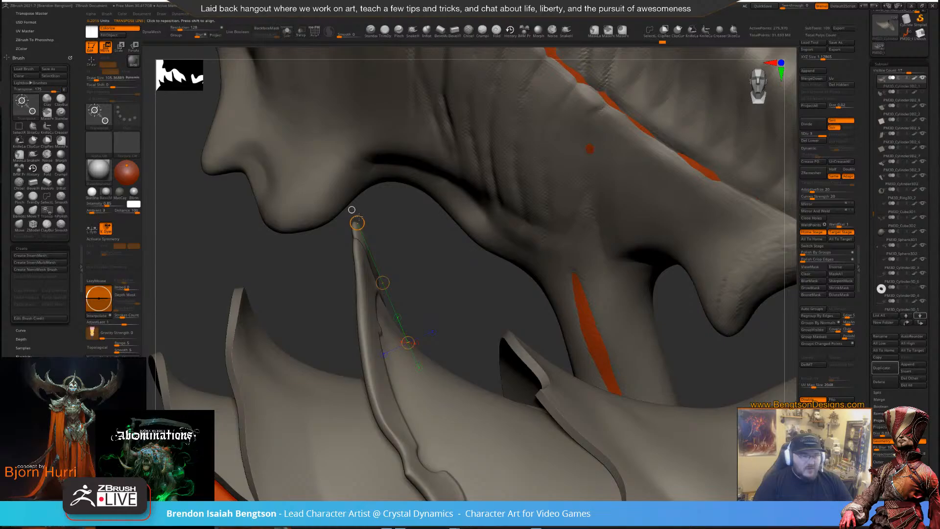
mouse_move(359, 216)
right_down()
mouse_move(351, 217)
mouse_move(359, 217)
right_up()
drag(359, 217, 305, 99)
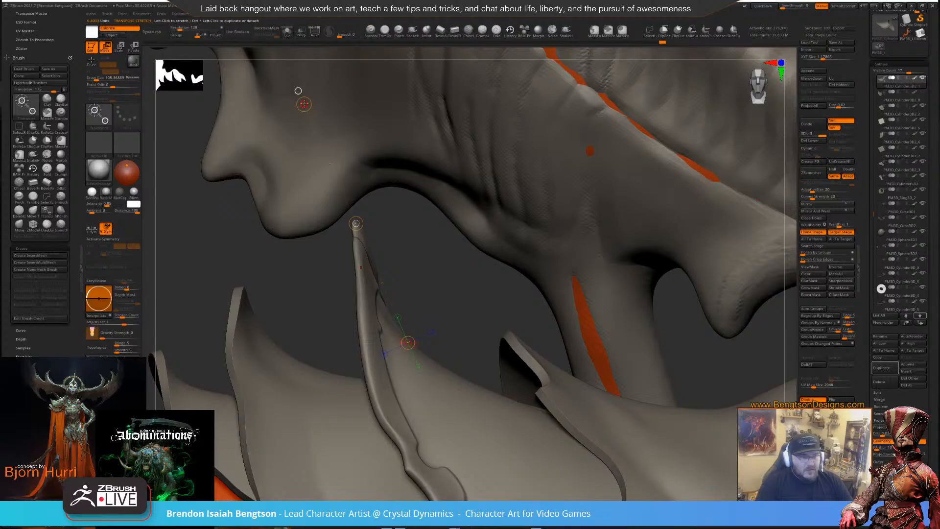
drag(304, 104, 519, 43)
Check the reshaped armor tip up close and against the full silhouette, returning to Draw mode with Move Topological
drag(472, 267, 377, 215)
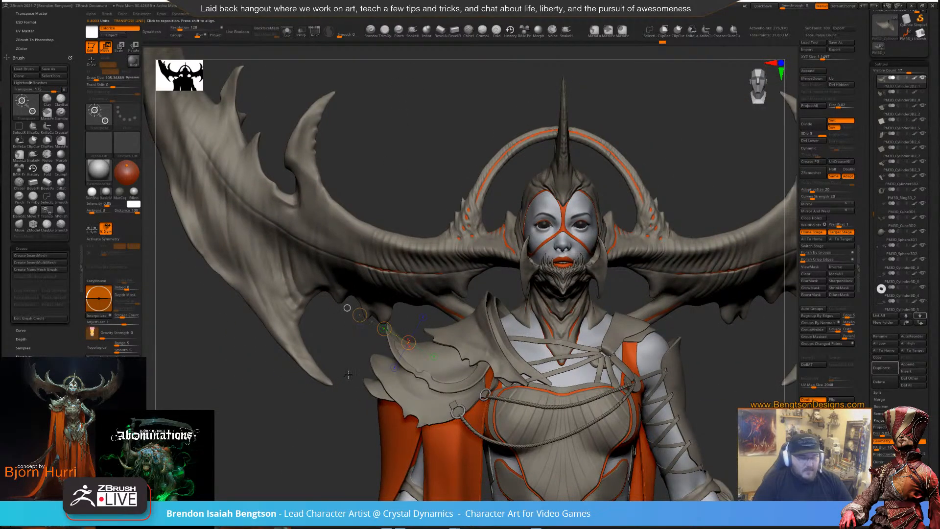
drag(343, 380, 424, 254)
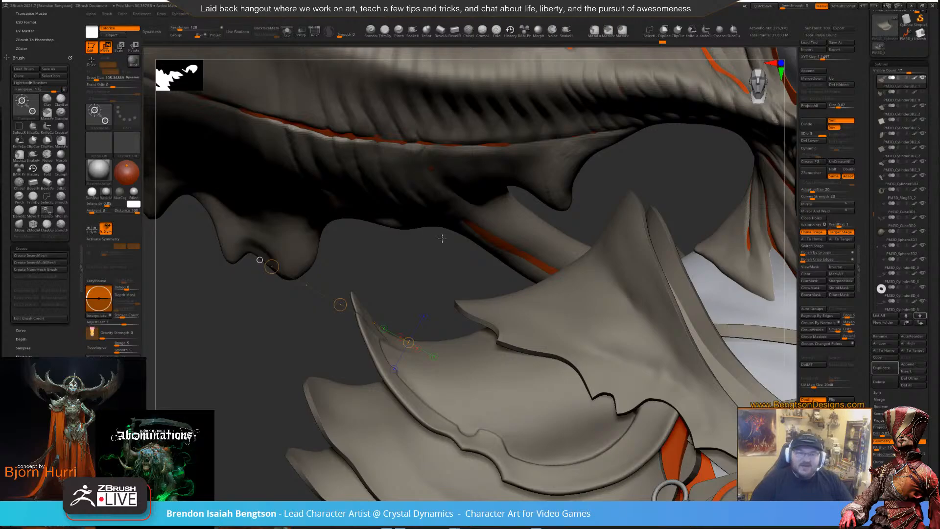
mouse_move(414, 245)
mouse_down()
mouse_move(419, 281)
mouse_move(413, 265)
mouse_up()
right_drag(403, 265, 406, 242)
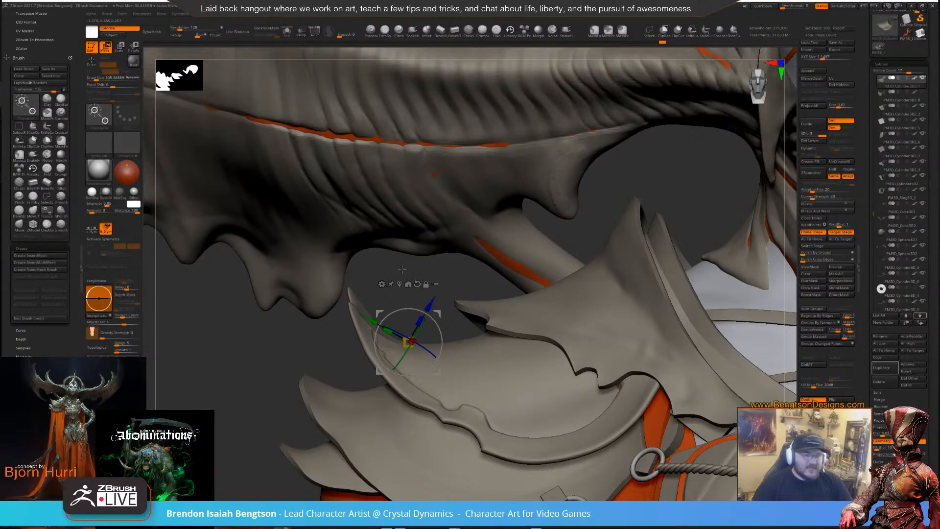
key(q)
mouse_move(405, 272)
right_down()
mouse_move(411, 304)
mouse_move(408, 287)
right_up()
shift+drag(357, 399, 324, 423)
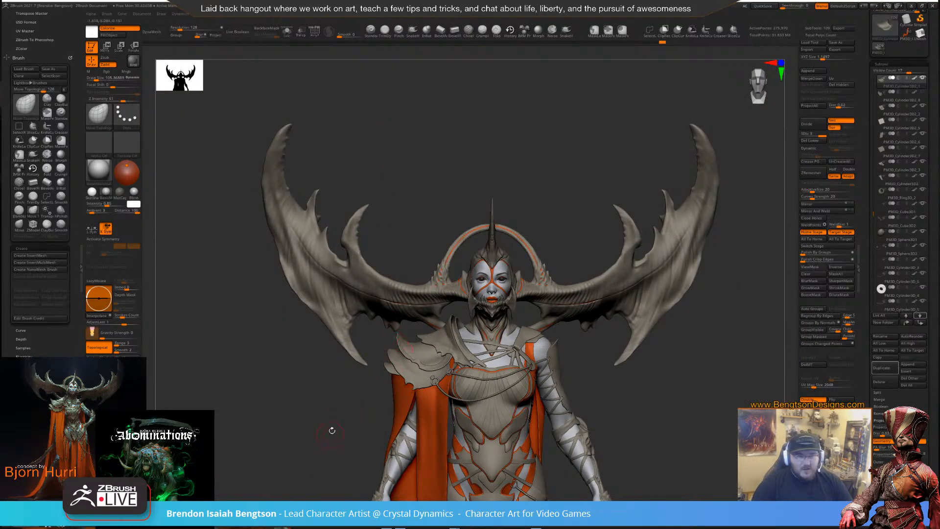
Isolate the upper shoulder plate and adjust its notched tip using a smaller Move Topological brush
drag(339, 433, 339, 437)
ctrl+right_drag(407, 341, 390, 298)
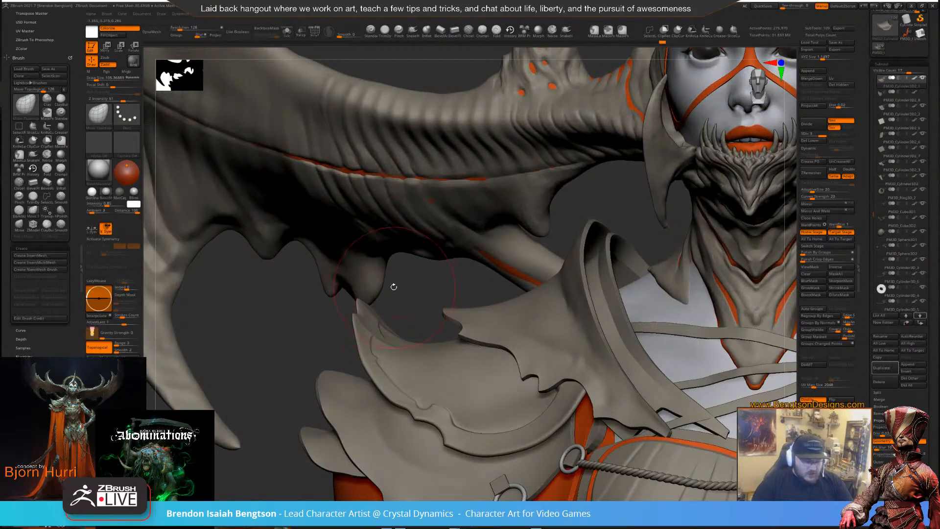
key(alt+s)
drag(451, 296, 472, 243)
ctrl+right_drag(472, 243, 473, 280)
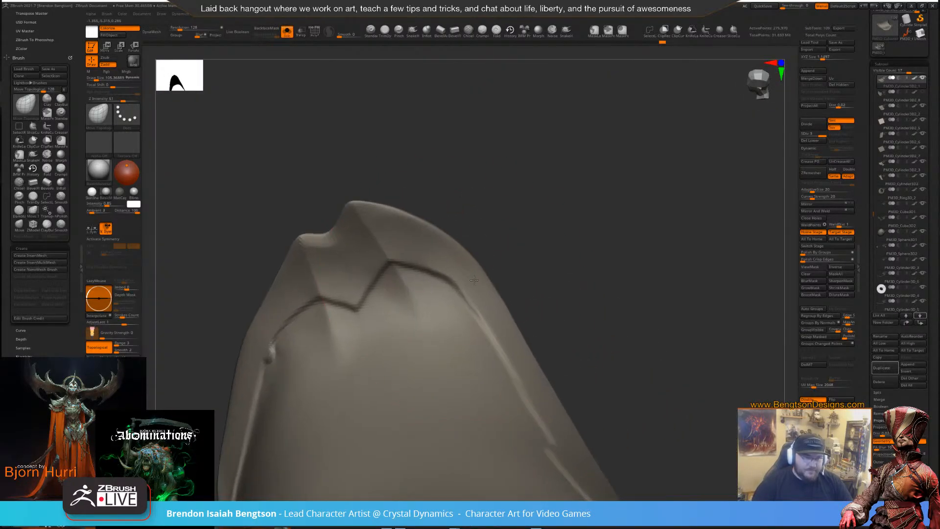
key(space)
drag(357, 242, 351, 242)
drag(402, 147, 430, 147)
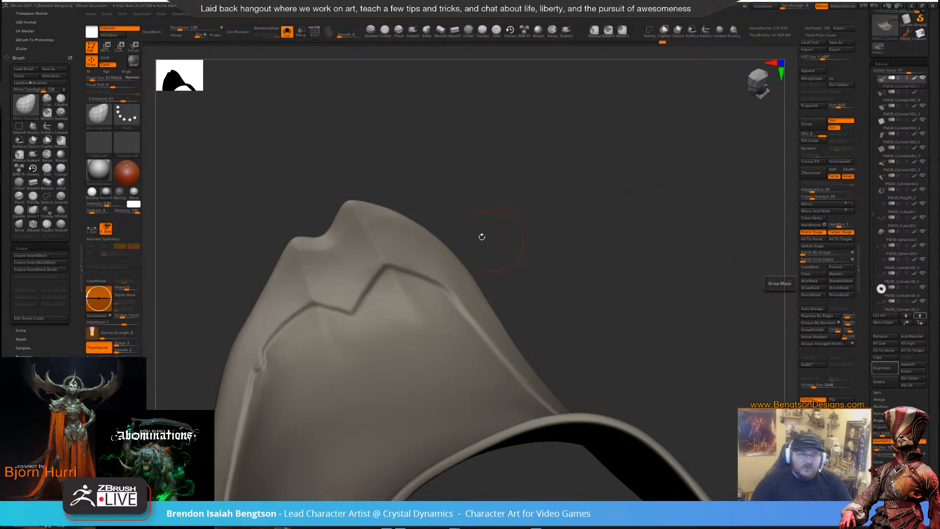
drag(482, 236, 465, 161)
Lasso-mask the strip between the plate tip's two peaks down past the zigzag border, and soften the mask's edges
click(594, 31)
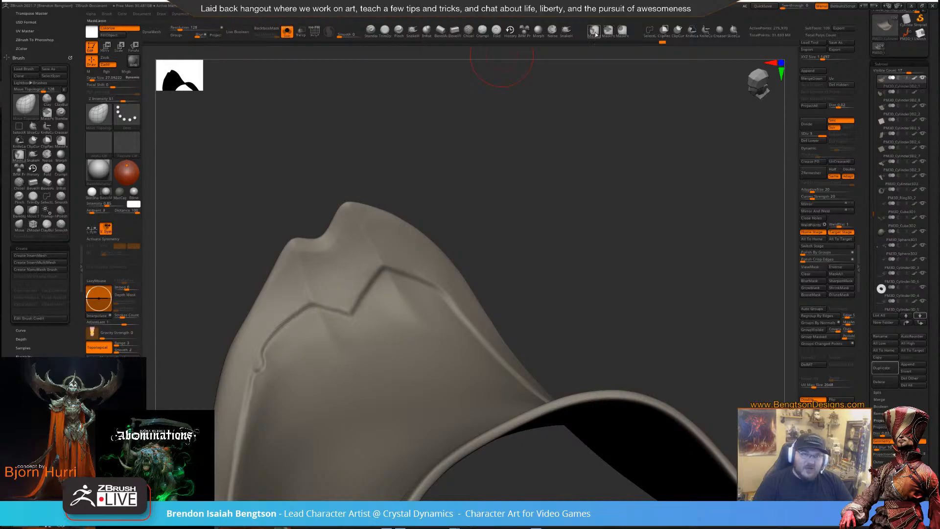
click(584, 47)
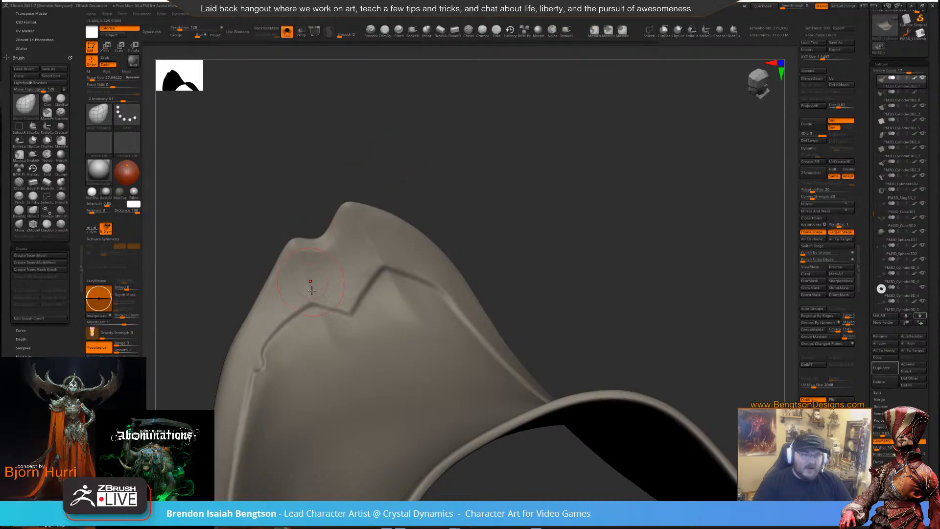
mouse_move(325, 328)
ctrl+mouse_down()
mouse_move(280, 205)
mouse_move(323, 161)
mouse_move(372, 235)
mouse_move(410, 322)
ctrl+mouse_up()
drag(519, 166, 504, 172)
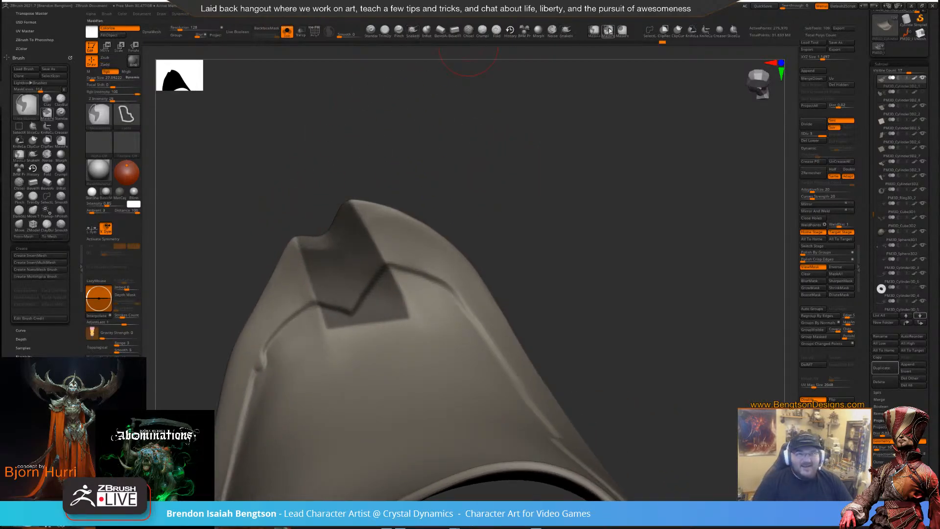
key(space)
key(ctrl)
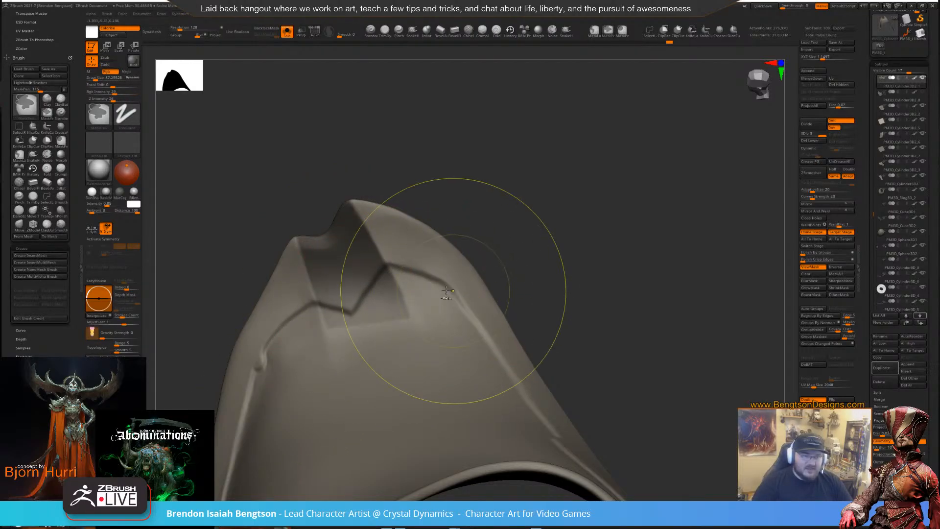
ctrl+click(429, 316)
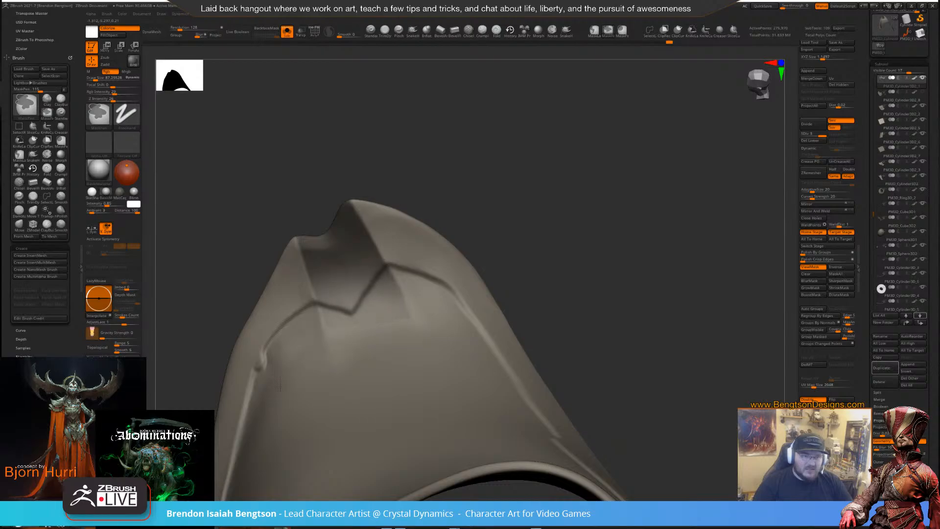
key(space)
drag(398, 316, 391, 315)
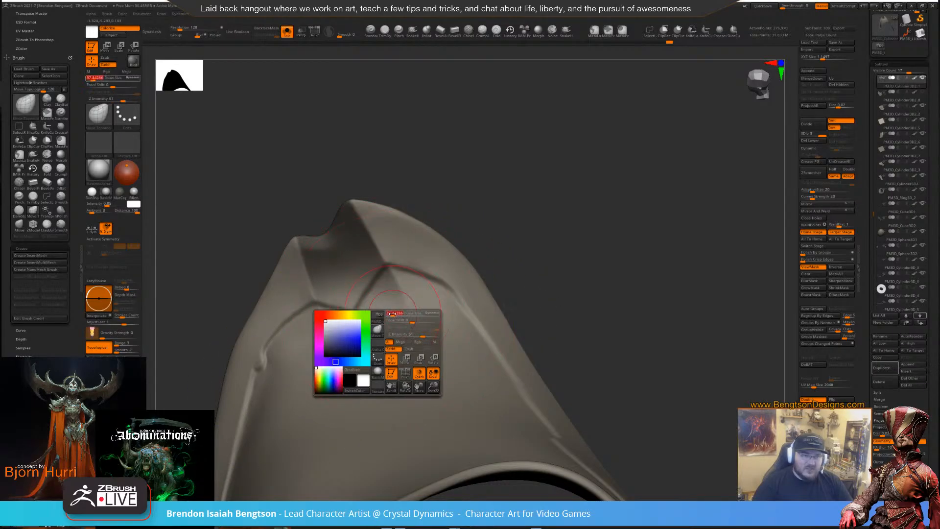
ctrl+click(369, 329)
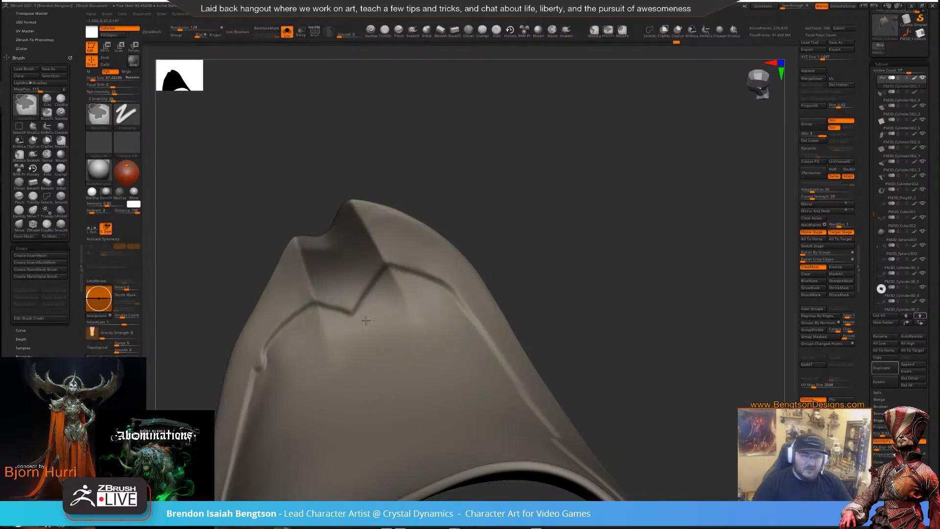
Invert the mask, lay a Transpose line through the plate's tip, extend it beyond the tip, and center it on the notch
mouse_move(477, 192)
mouse_down()
mouse_move(577, 134)
mouse_move(550, 147)
mouse_move(541, 126)
mouse_move(563, 170)
mouse_move(395, 299)
mouse_move(375, 182)
mouse_up()
key(w)
key(y)
drag(552, 225, 519, 168)
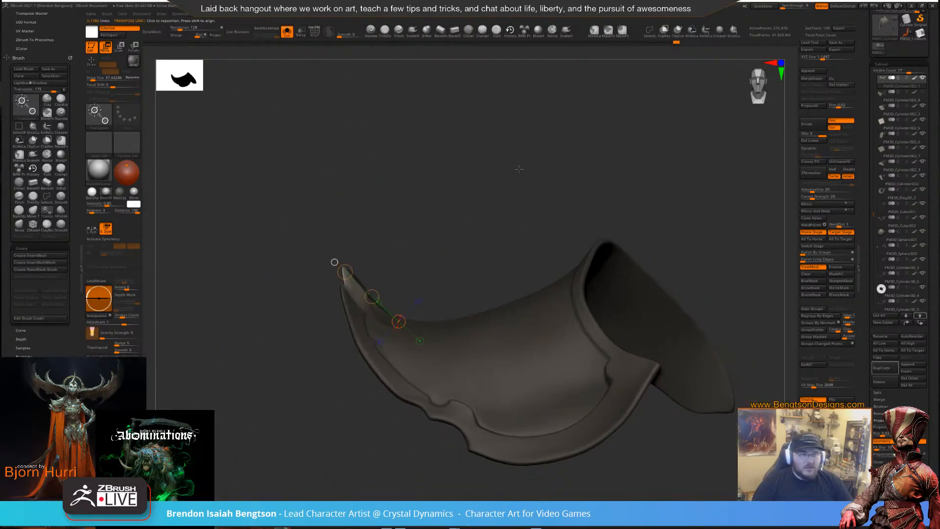
click(345, 269)
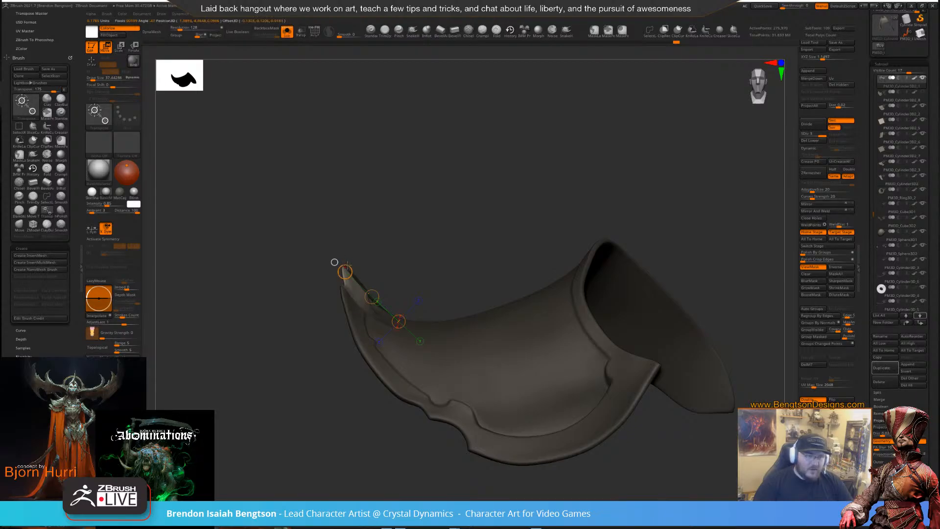
drag(346, 264, 430, 156)
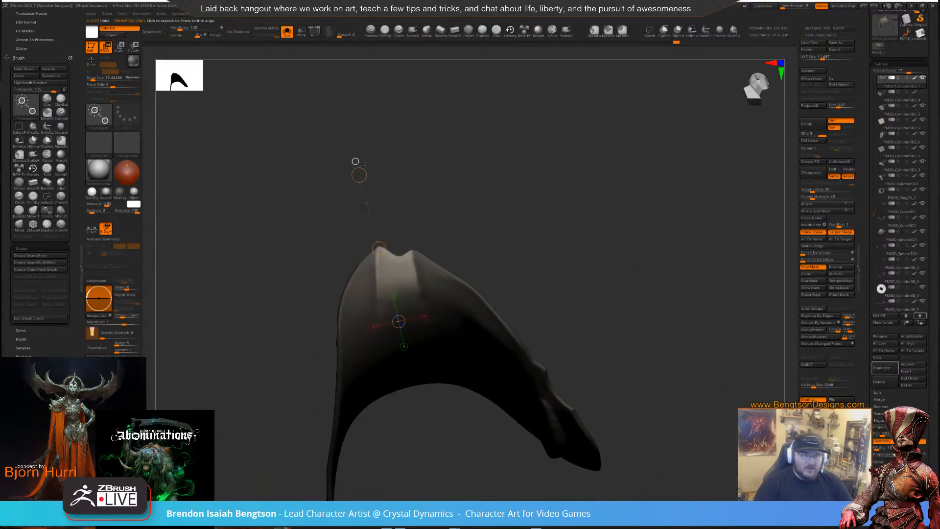
drag(362, 164, 393, 167)
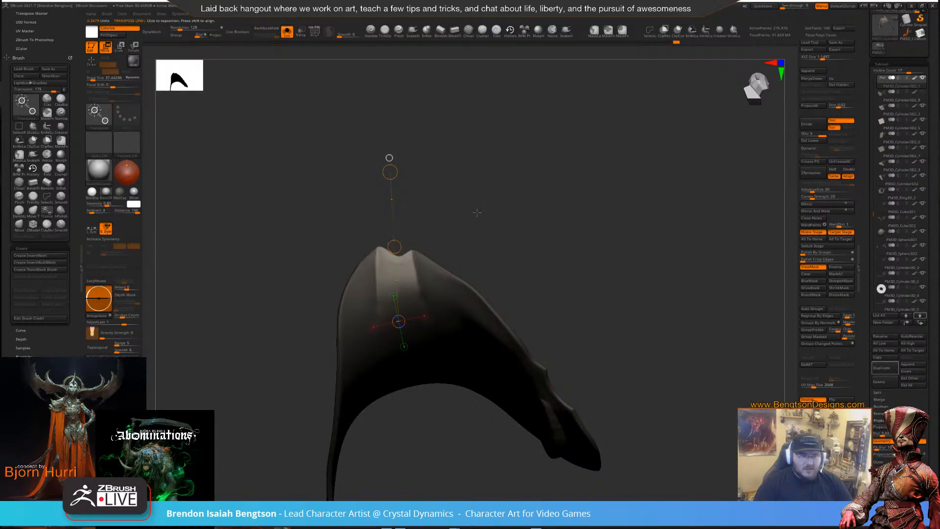
Nudge the unmasked tip area slightly inward with the Transpose line, and return to Draw mode
mouse_move(477, 212)
mouse_down()
mouse_move(474, 226)
mouse_move(447, 248)
mouse_move(434, 244)
mouse_move(475, 222)
mouse_move(459, 212)
mouse_up()
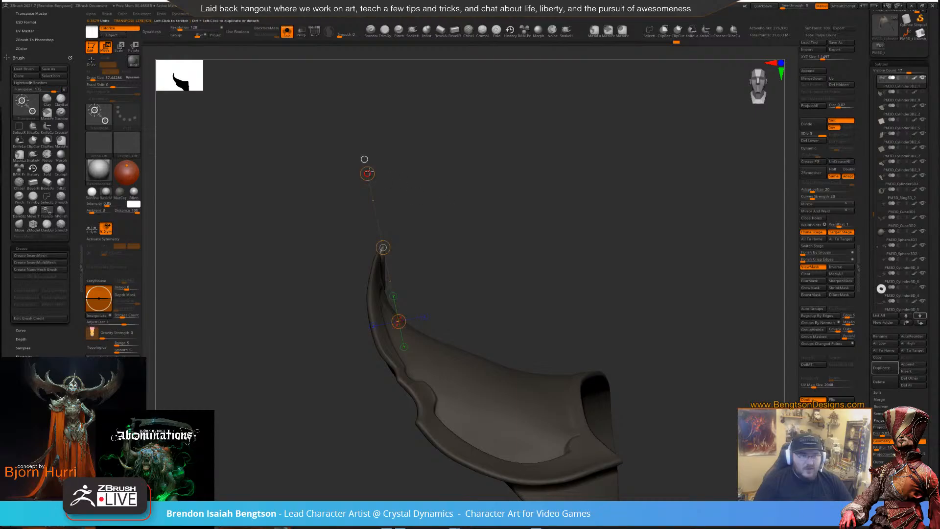
drag(368, 173, 378, 168)
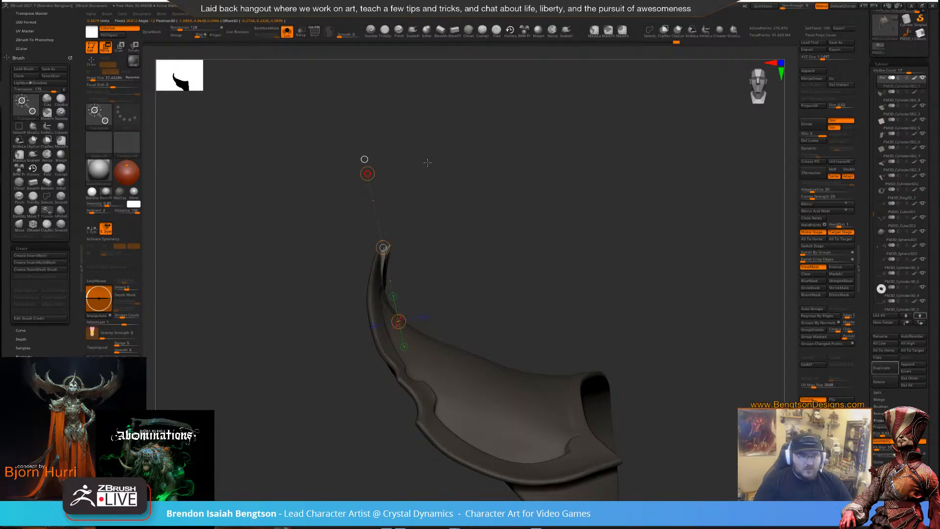
drag(598, 195, 573, 200)
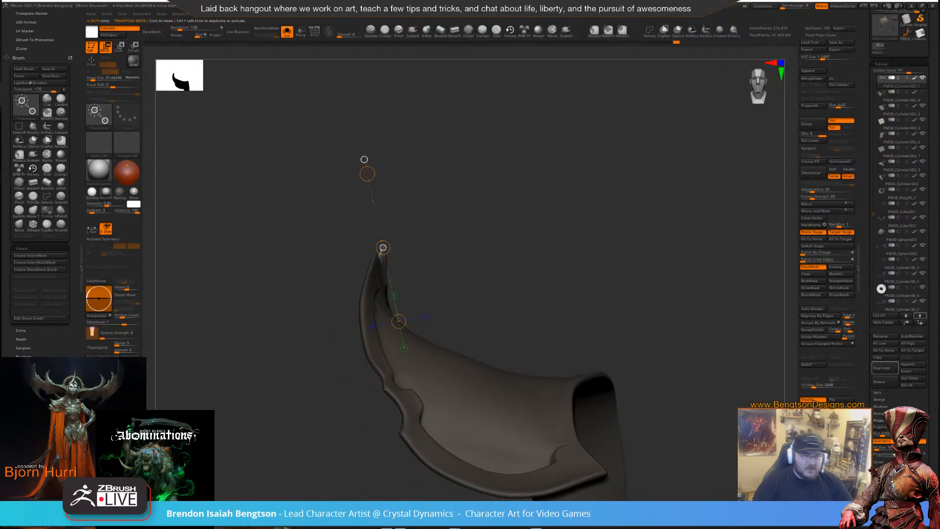
drag(383, 247, 384, 247)
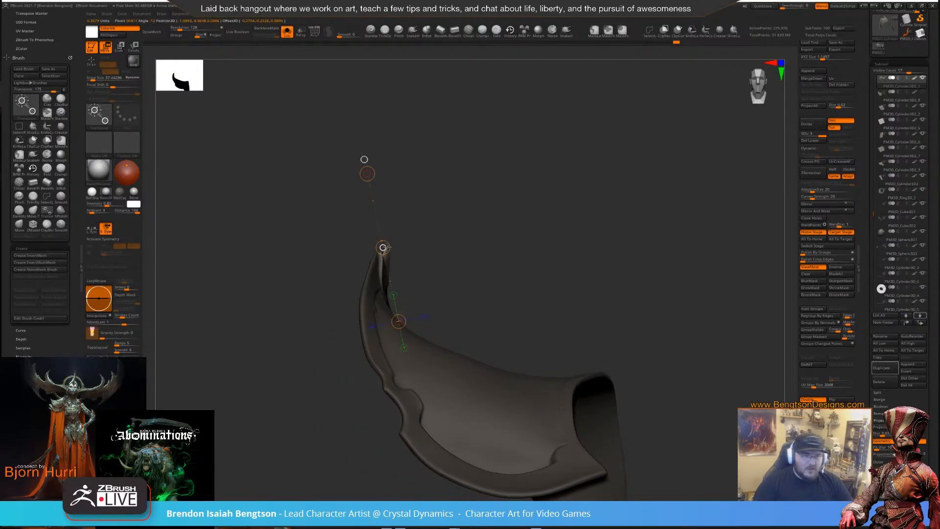
drag(518, 238, 494, 234)
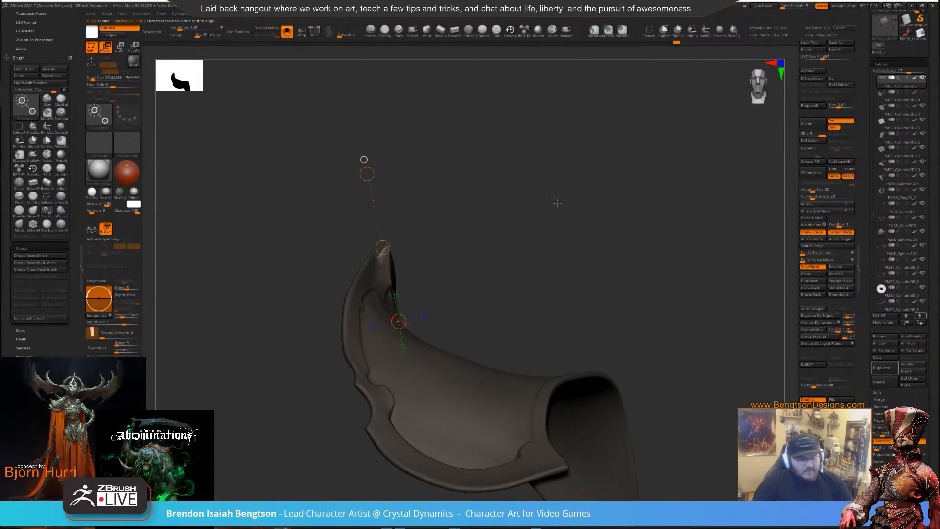
key(y)
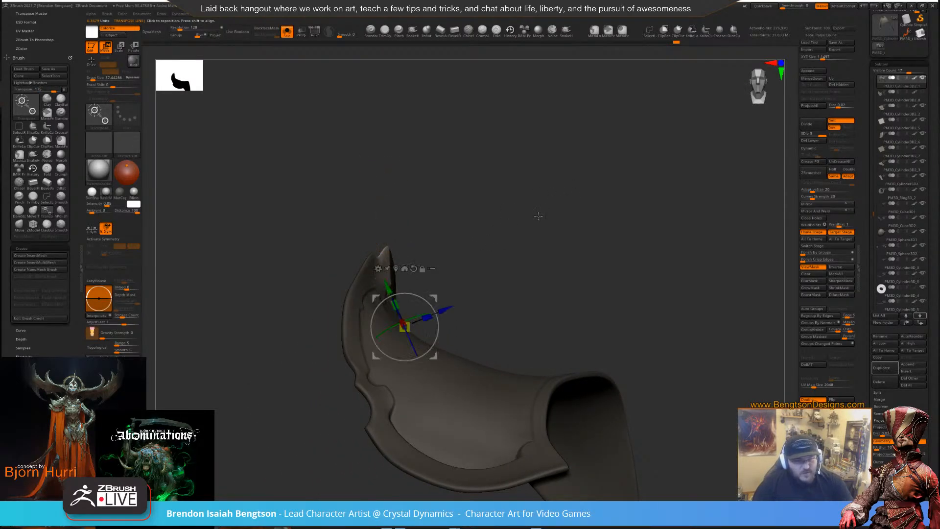
key(q)
Clear the mask and shape the tip's rim and zigzag border with Move Topological from several angles
drag(552, 226, 533, 205)
ctrl+right_drag(533, 204, 530, 120)
drag(537, 170, 527, 145)
ctrl+right_drag(526, 145, 539, 245)
key(space)
drag(335, 278, 336, 278)
drag(404, 190, 409, 230)
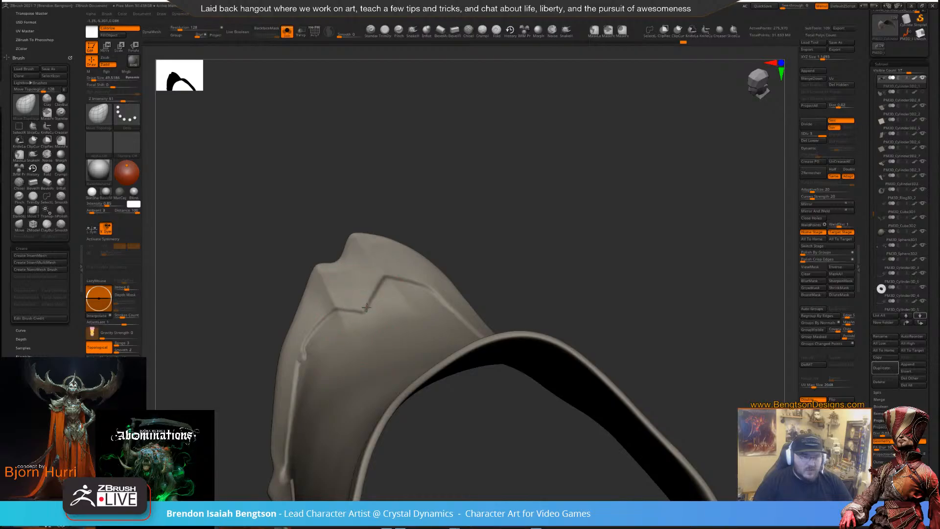
drag(404, 214, 422, 180)
mouse_move(371, 246)
mouse_down()
mouse_move(354, 274)
mouse_move(353, 329)
mouse_up()
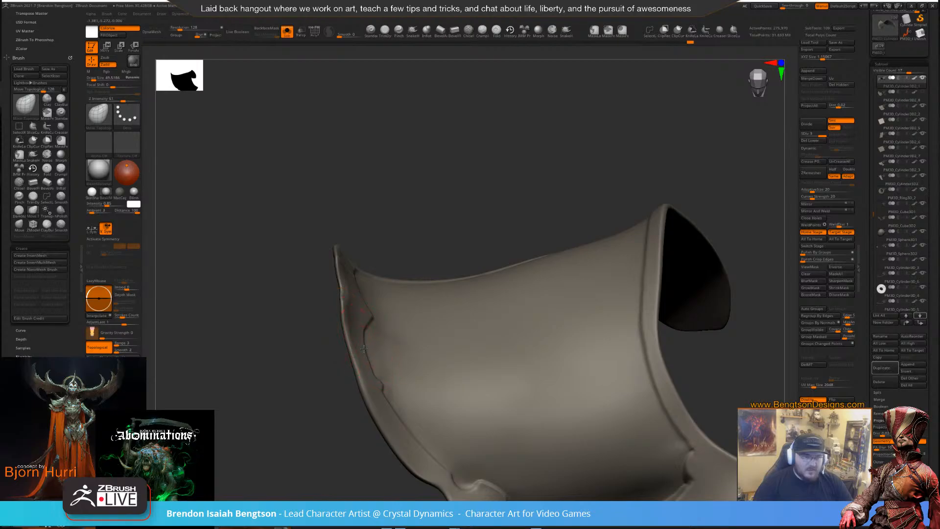
drag(401, 182, 382, 299)
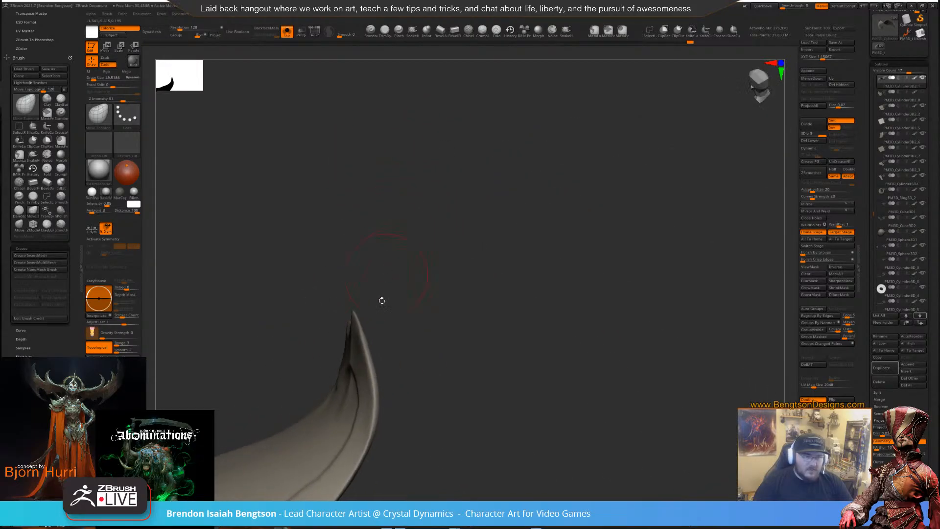
mouse_move(367, 341)
mouse_down()
mouse_move(369, 362)
mouse_move(399, 294)
mouse_move(434, 269)
mouse_move(405, 313)
mouse_move(468, 262)
mouse_move(318, 355)
mouse_move(299, 352)
mouse_up()
Refine the notch between the twin peaks with a smaller Move Topological brush, and smooth the surface around it
key(space)
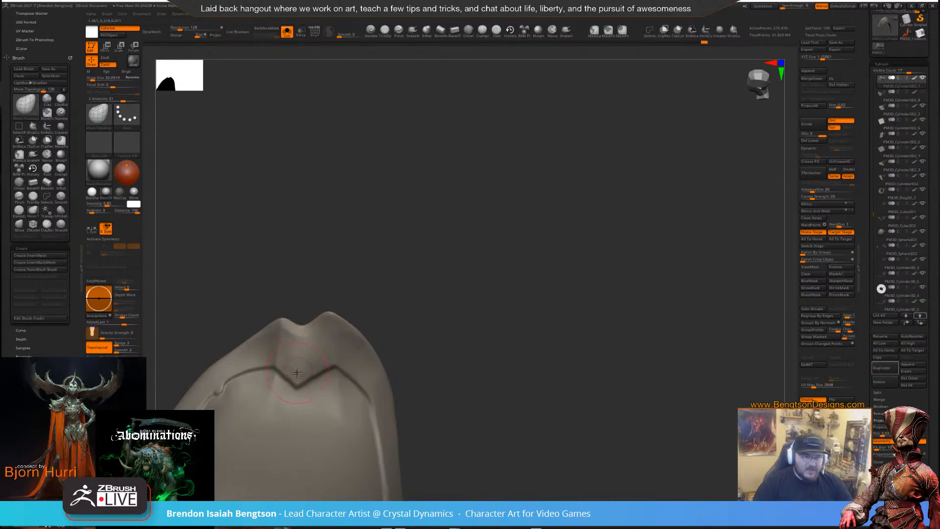
mouse_move(427, 312)
mouse_down()
mouse_move(318, 336)
mouse_move(289, 351)
mouse_up()
mouse_move(424, 254)
mouse_down()
mouse_move(415, 254)
mouse_move(499, 166)
mouse_move(509, 170)
mouse_up()
drag(453, 172, 454, 181)
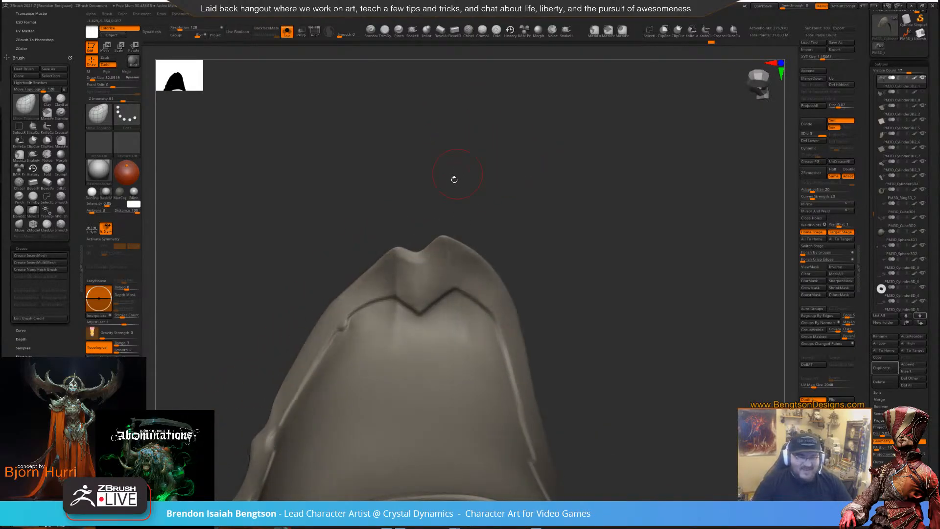
key(space)
drag(438, 266, 436, 265)
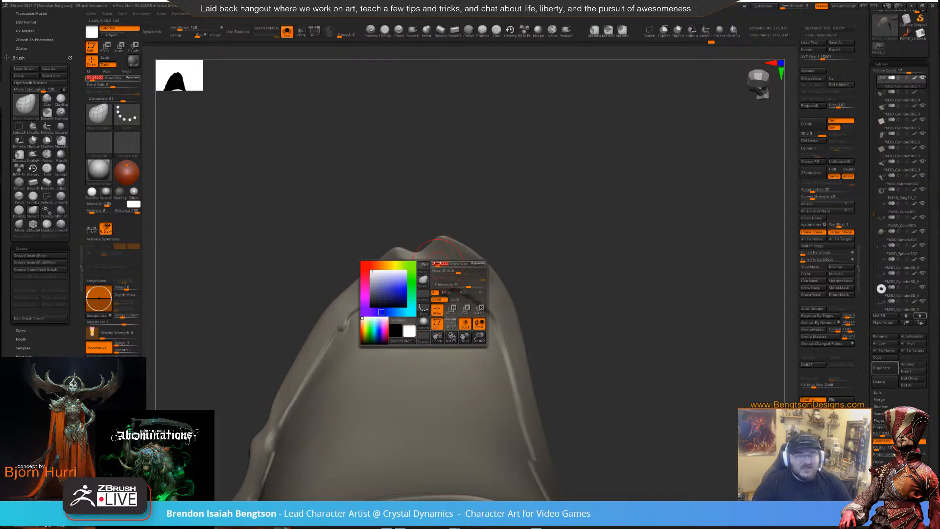
drag(454, 205, 448, 215)
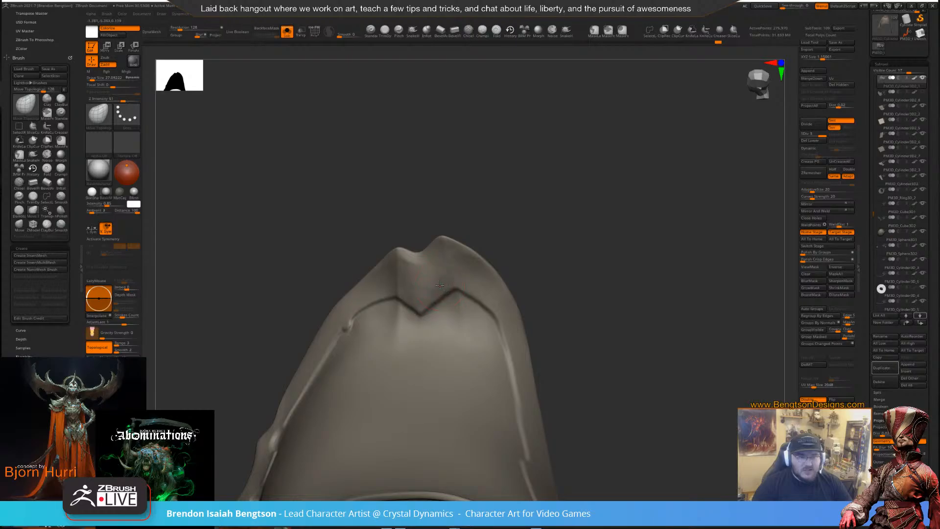
key(shift)
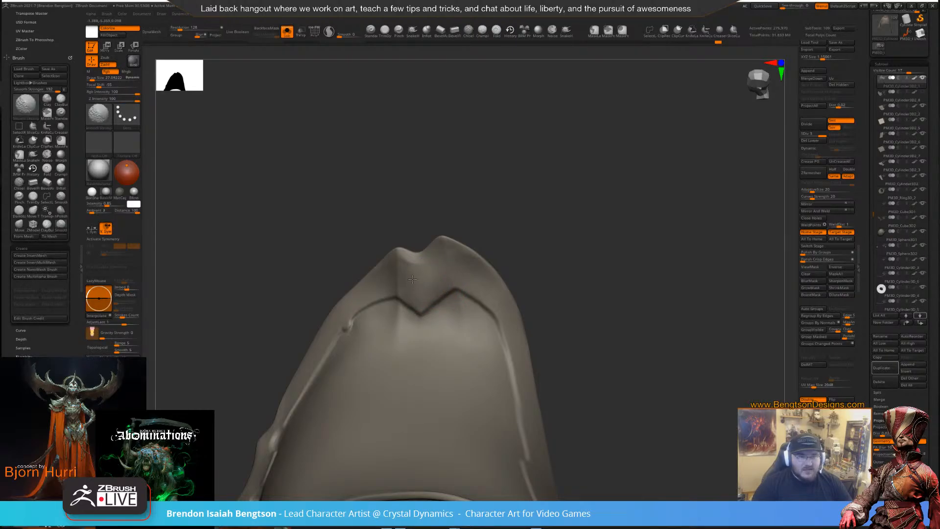
mouse_move(455, 214)
mouse_down()
mouse_move(543, 210)
mouse_move(473, 212)
mouse_up()
drag(489, 176, 455, 187)
Sharpen the ridges running from the tip's peaks to the zigzag border with the DamStandard brush
key(b)
key(d)
key(s)
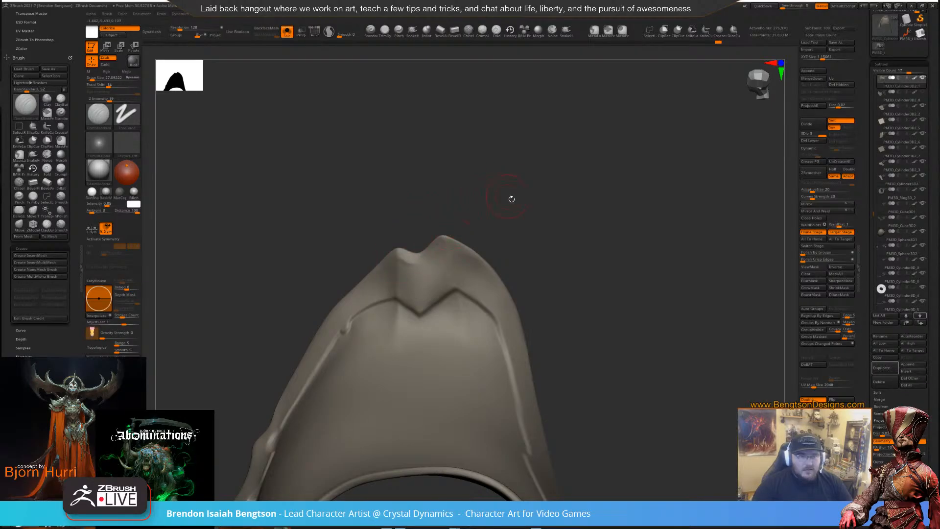
mouse_move(511, 199)
mouse_down()
mouse_move(522, 191)
mouse_move(489, 205)
mouse_up()
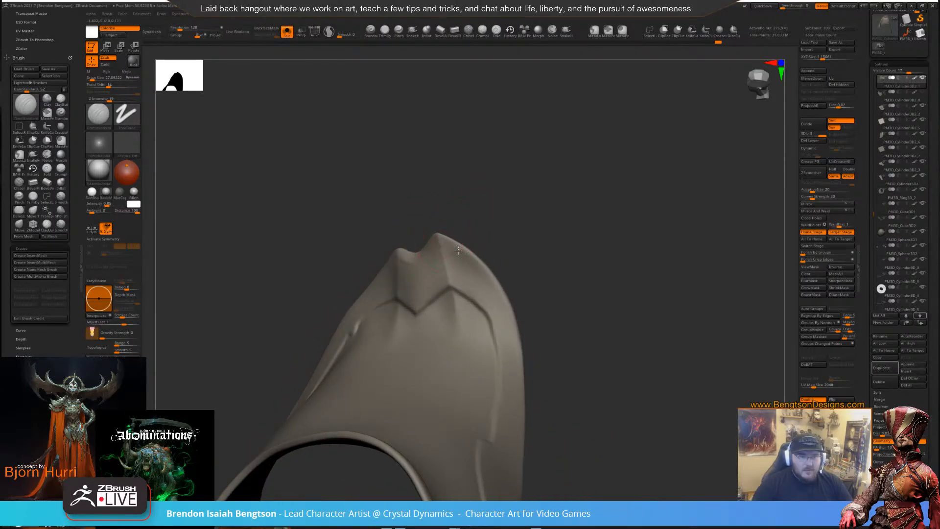
mouse_move(518, 264)
mouse_down()
mouse_move(529, 228)
mouse_move(401, 263)
mouse_up()
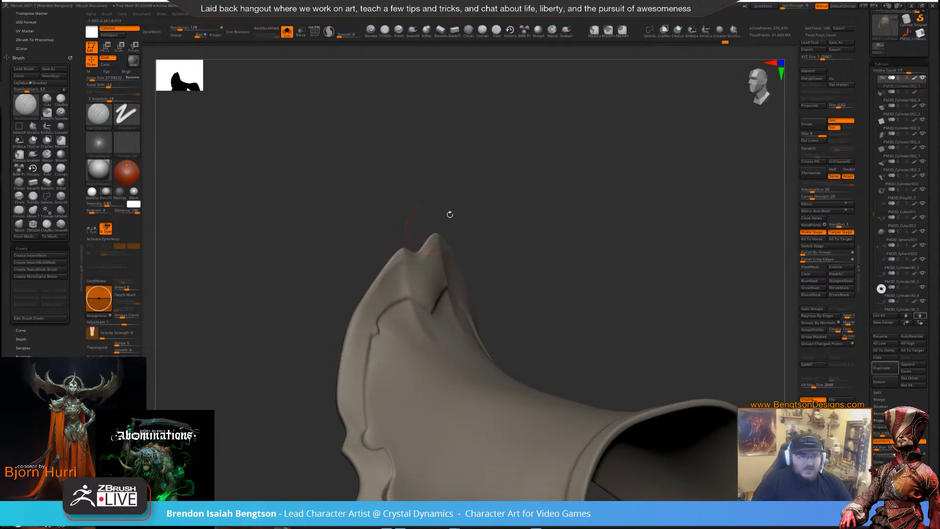
mouse_move(450, 214)
mouse_down()
mouse_move(503, 201)
mouse_move(482, 202)
mouse_move(500, 201)
mouse_move(489, 204)
mouse_move(561, 144)
mouse_move(510, 176)
mouse_move(520, 191)
mouse_move(451, 232)
mouse_up()
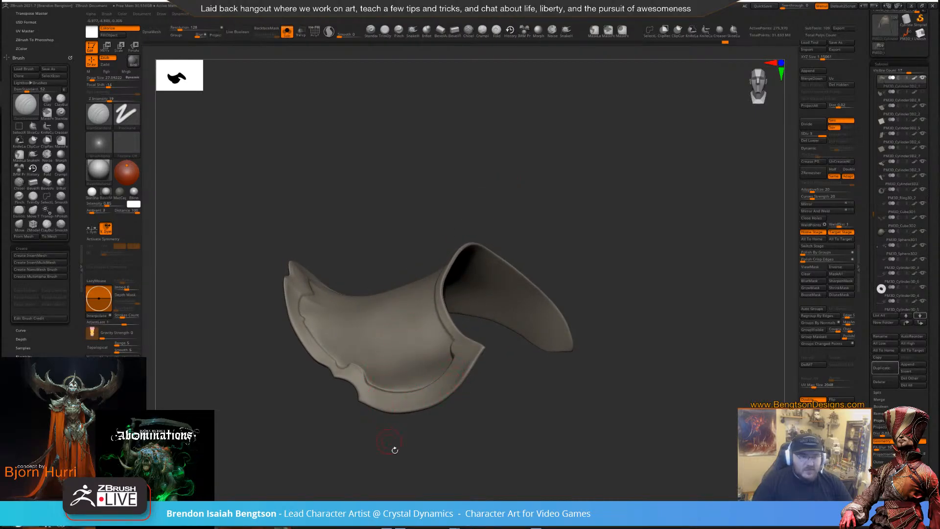
Check the reshaped plate alone, among the surrounding armor, and against the full character silhouette
drag(394, 449, 384, 421)
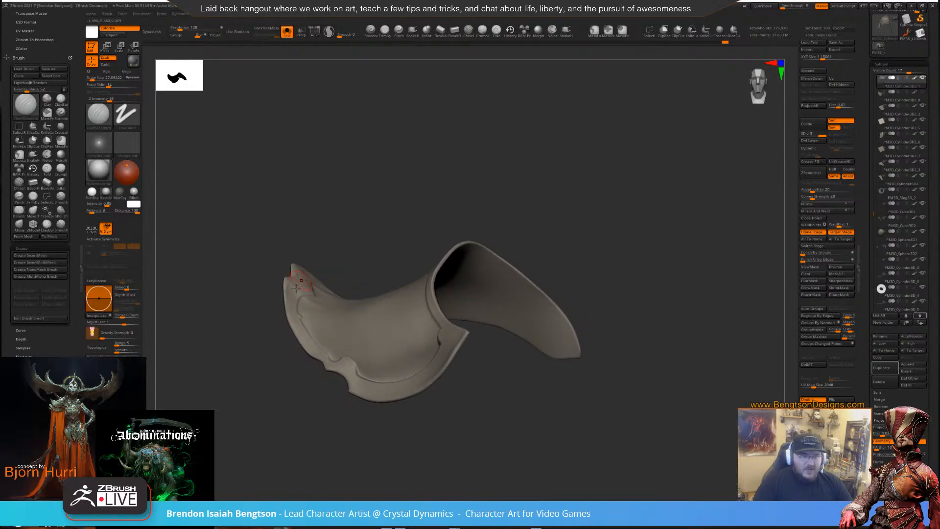
mouse_move(351, 242)
mouse_down()
mouse_move(409, 245)
mouse_move(409, 211)
mouse_up()
key(alt+s)
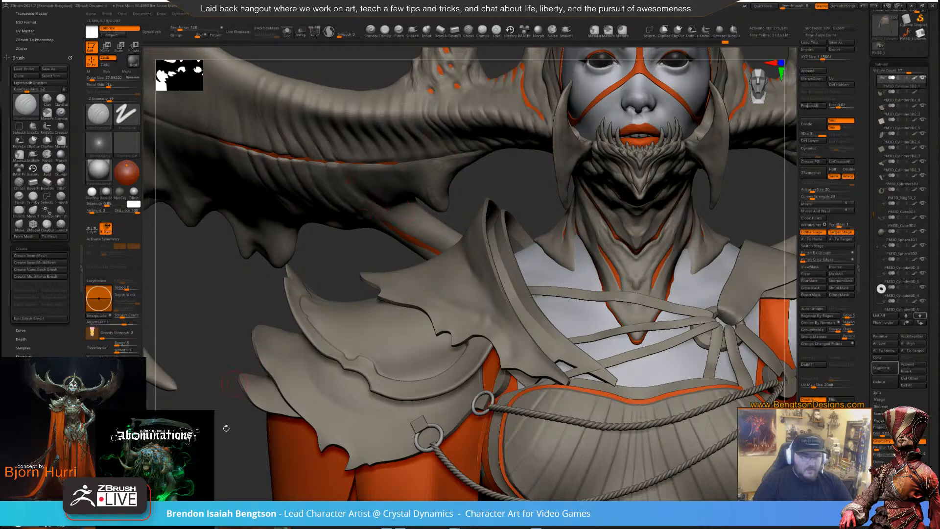
key(f)
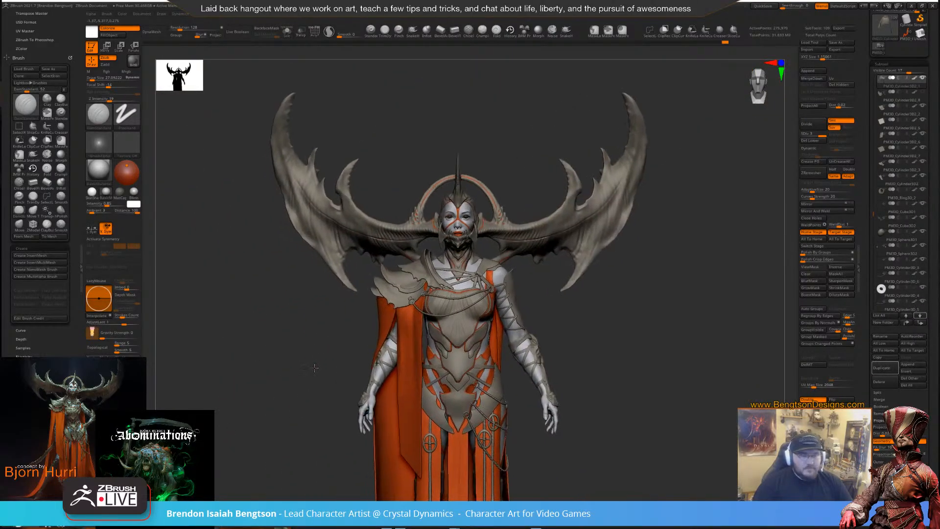
Adjust the rim around the flared shoulder plate's pointed tip with the Move Topological brush
drag(315, 367, 331, 414)
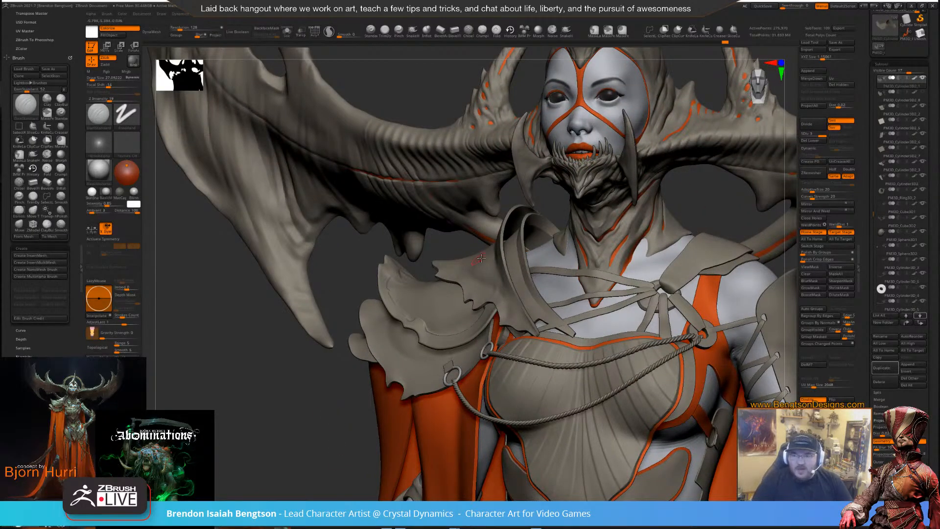
right_drag(558, 270, 426, 296)
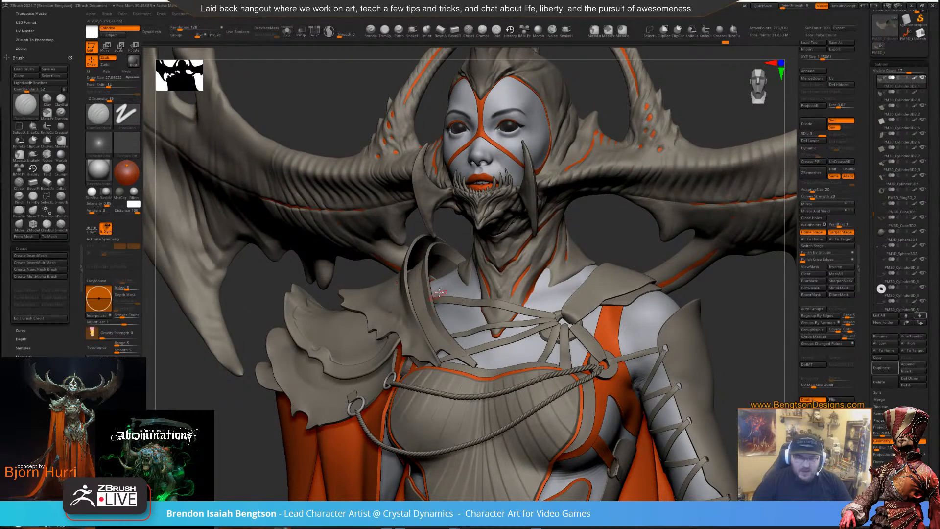
right_drag(439, 292, 336, 303)
mouse_move(291, 270)
ctrl+right_down()
mouse_move(289, 294)
mouse_move(279, 274)
mouse_move(303, 280)
ctrl+right_up()
key(b)
key(m)
key(t)
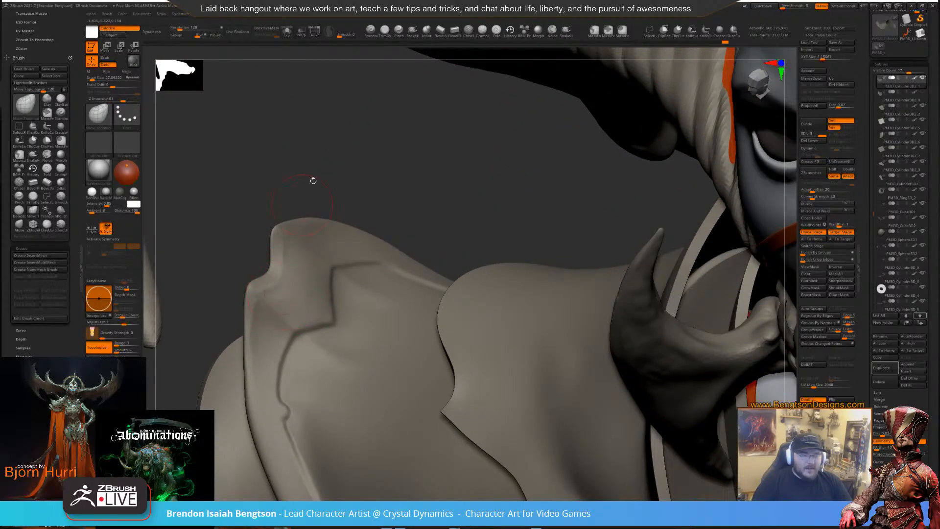
right_drag(313, 180, 275, 186)
mouse_move(330, 283)
right_down()
mouse_move(283, 280)
mouse_move(360, 306)
mouse_move(339, 302)
right_up()
mouse_move(360, 211)
right_down()
mouse_move(355, 201)
mouse_move(416, 156)
mouse_move(388, 157)
mouse_move(410, 176)
mouse_move(409, 197)
right_up()
Sharpen the ridges between the tip's twin peaks and the zigzag border with the DamStandard brush
key(b)
key(d)
key(s)
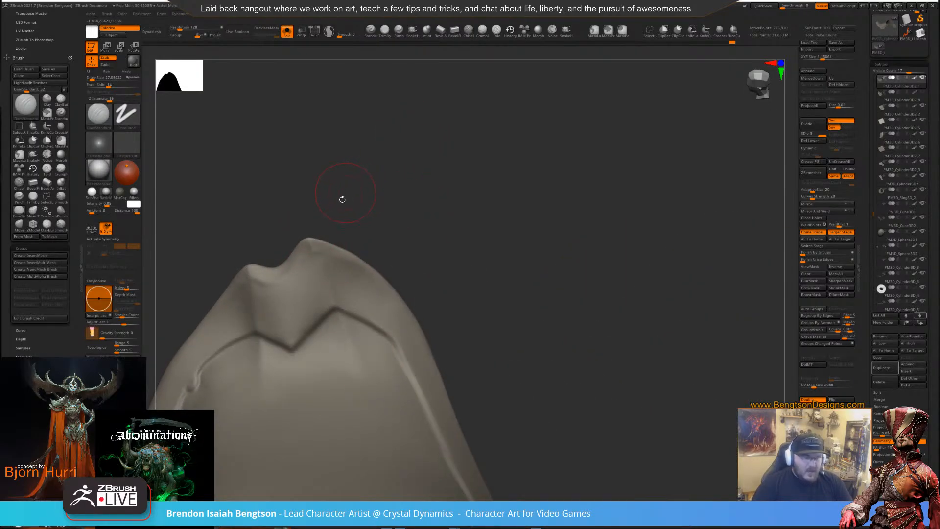
right_drag(386, 192, 292, 224)
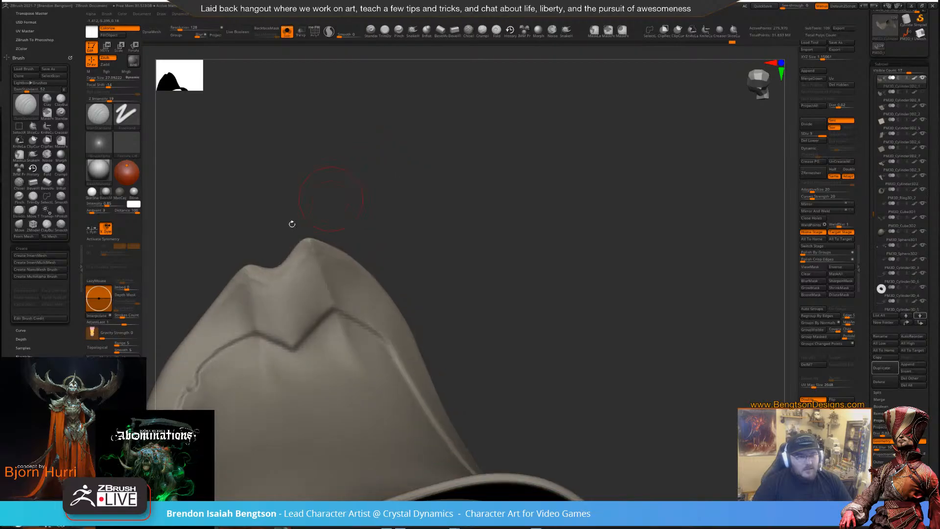
right_drag(394, 207, 501, 127)
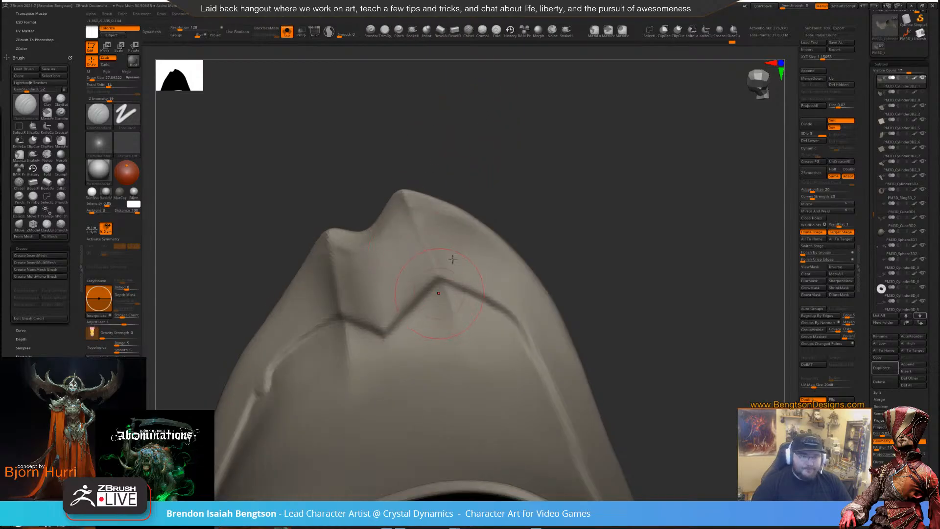
Refine the tip's peaks, zigzag corners and the creases beneath them with a smaller Move Topological brush, and smooth the surrounding surface
key(b)
key(m)
key(t)
key(space)
drag(433, 310, 431, 309)
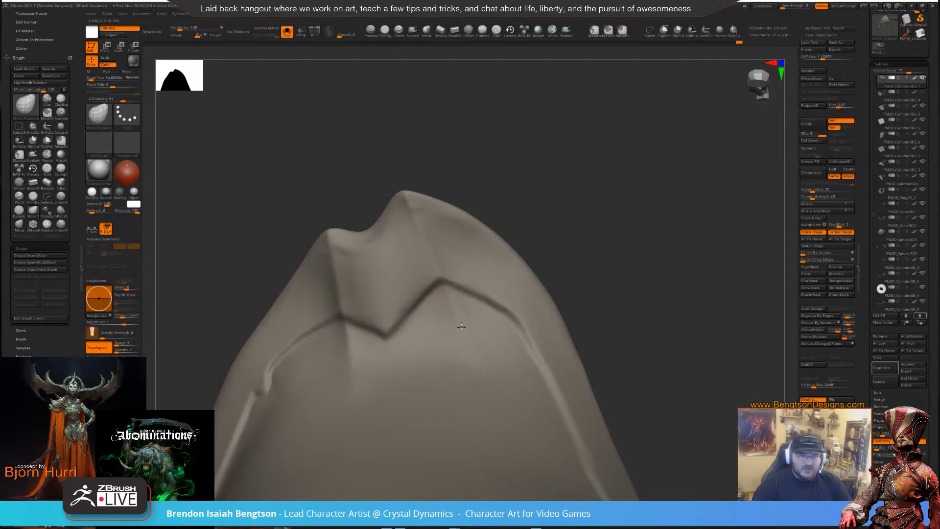
drag(520, 174, 532, 172)
drag(464, 145, 474, 150)
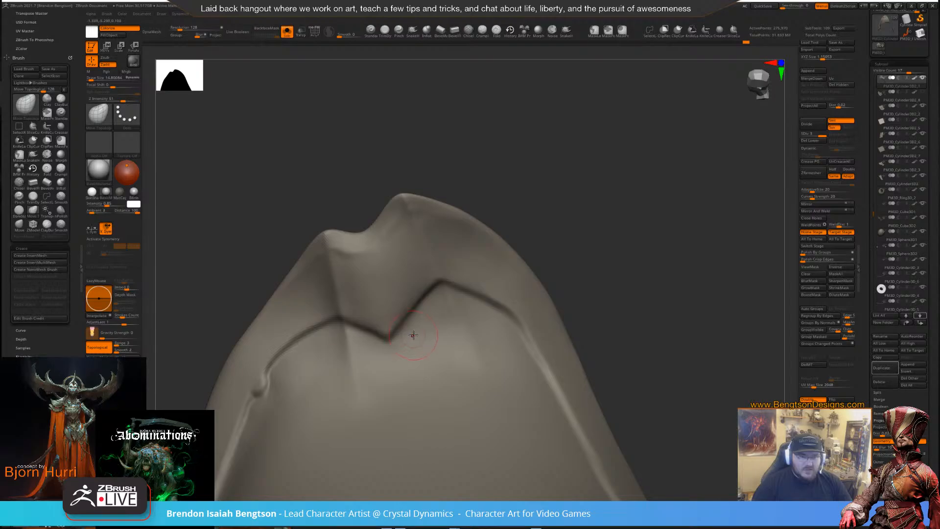
drag(552, 195, 562, 197)
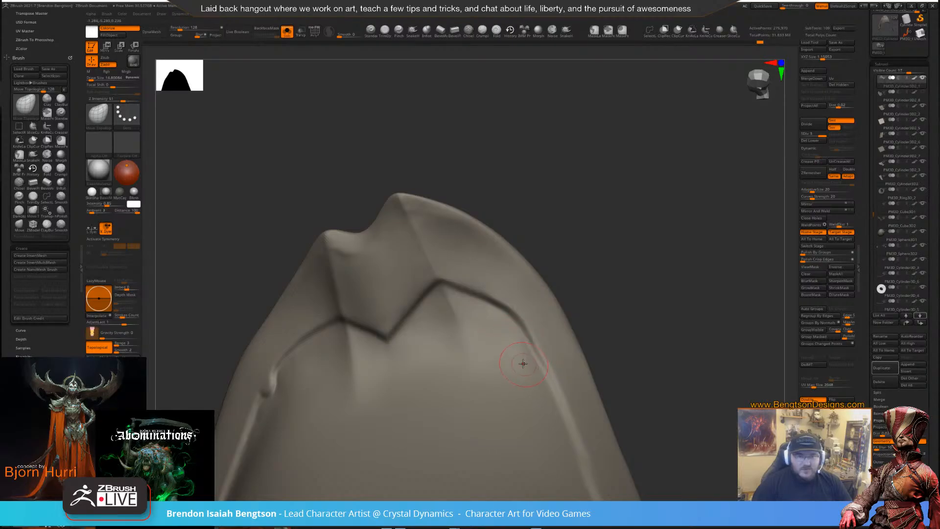
drag(581, 274, 585, 242)
key(shift)
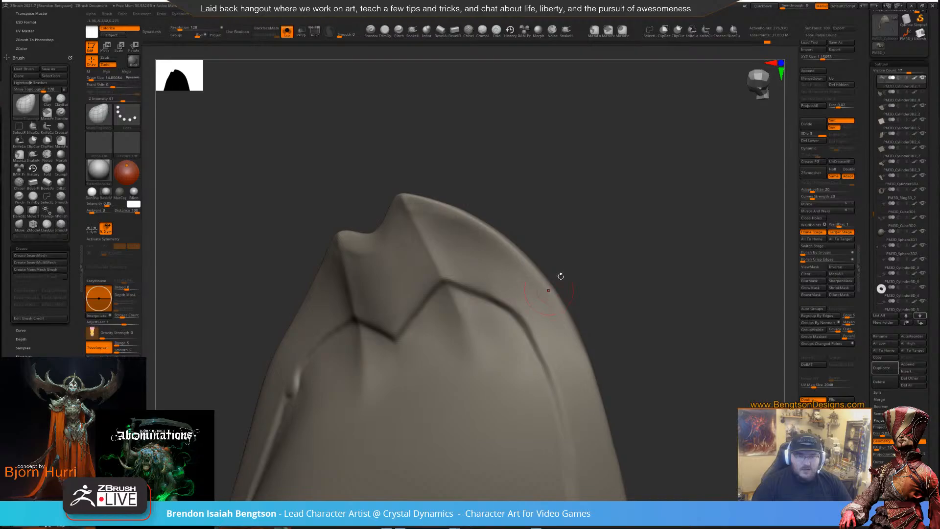
Clean up and sharpen the border groove around the corner at the plate's opposite end with the DamStandard brush
mouse_move(560, 275)
alt+mouse_down()
mouse_move(590, 159)
mouse_move(611, 187)
mouse_move(617, 224)
mouse_move(615, 183)
mouse_move(413, 178)
alt+mouse_up()
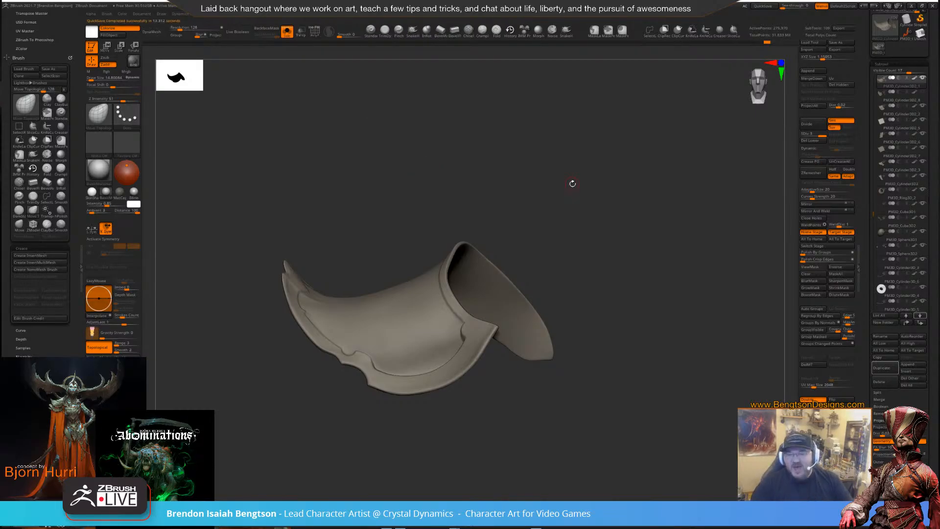
mouse_move(619, 266)
mouse_down()
mouse_move(619, 309)
mouse_move(627, 289)
mouse_move(644, 367)
mouse_move(624, 159)
mouse_move(509, 141)
mouse_up()
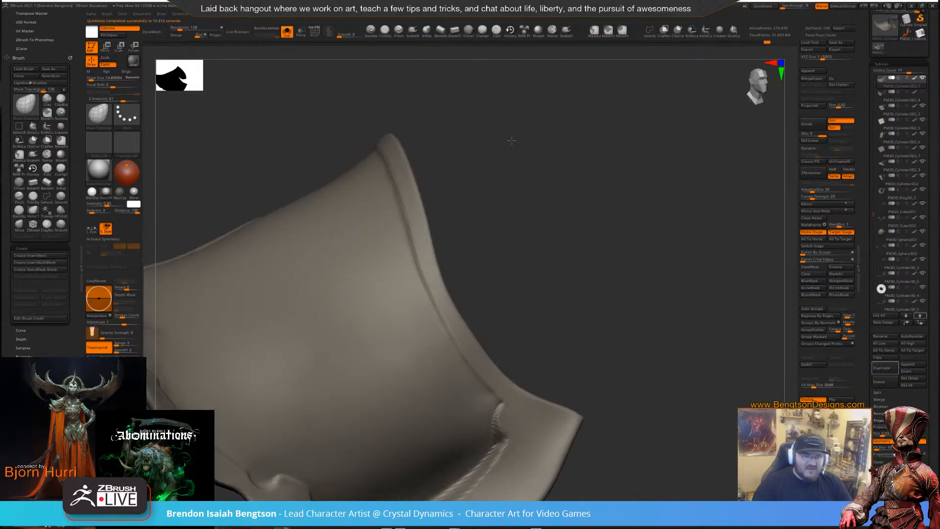
key(b)
key(d)
key(s)
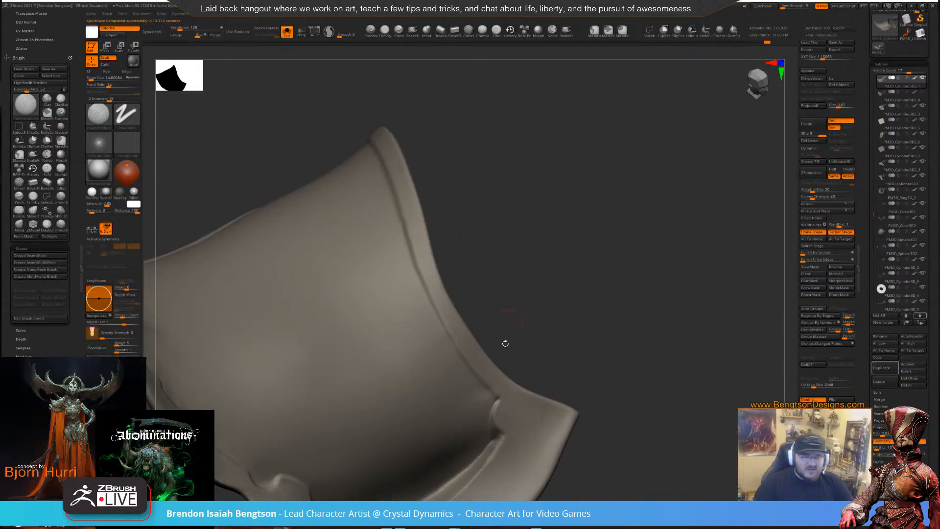
drag(505, 343, 563, 309)
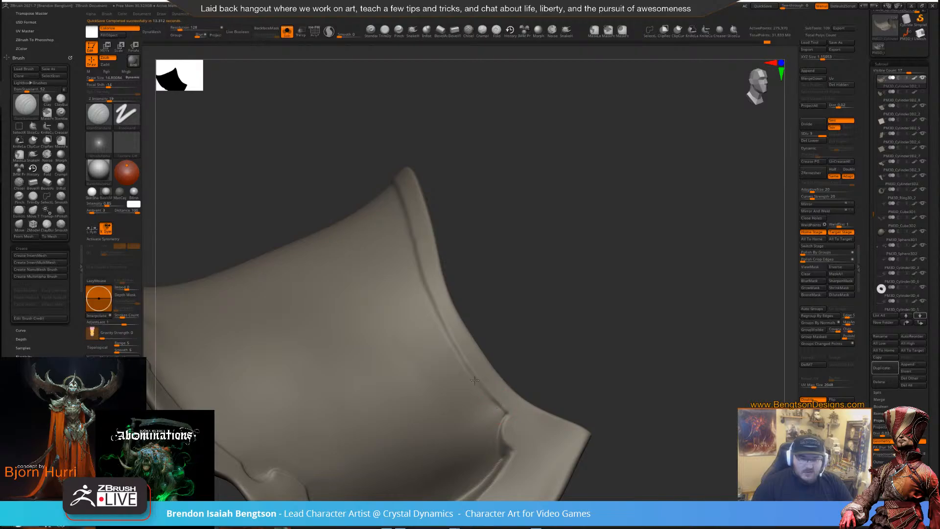
alt+drag(522, 309, 586, 164)
Select the shoulder plate directly beneath the flared plate and duplicate it
drag(276, 454, 345, 402)
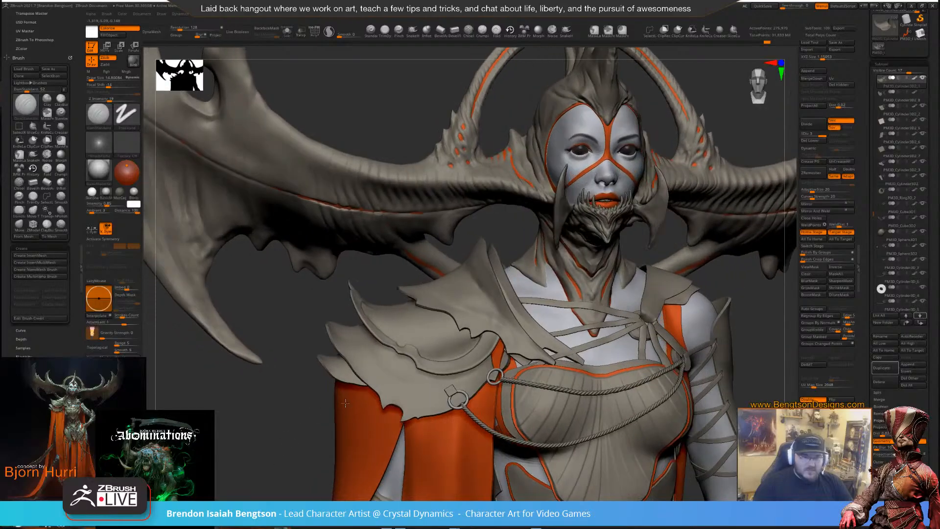
alt+click(365, 369)
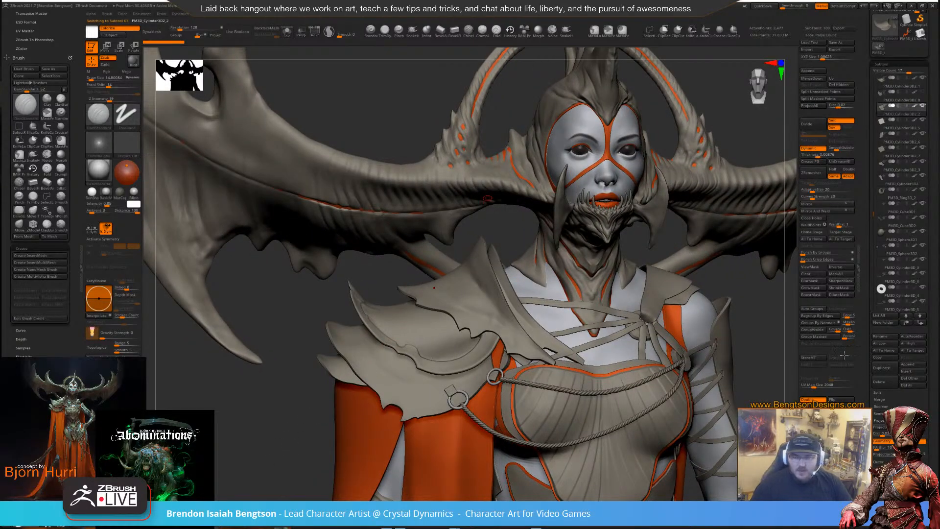
click(881, 367)
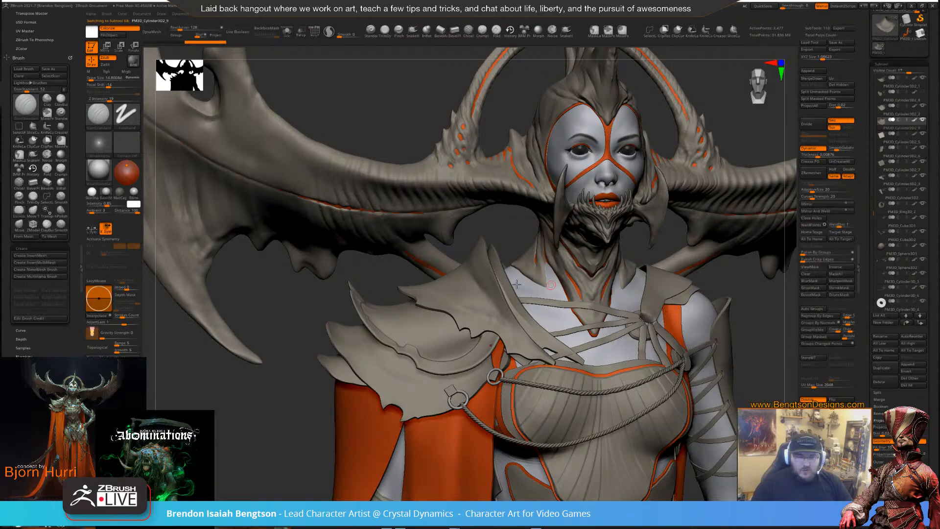
drag(279, 426, 376, 316)
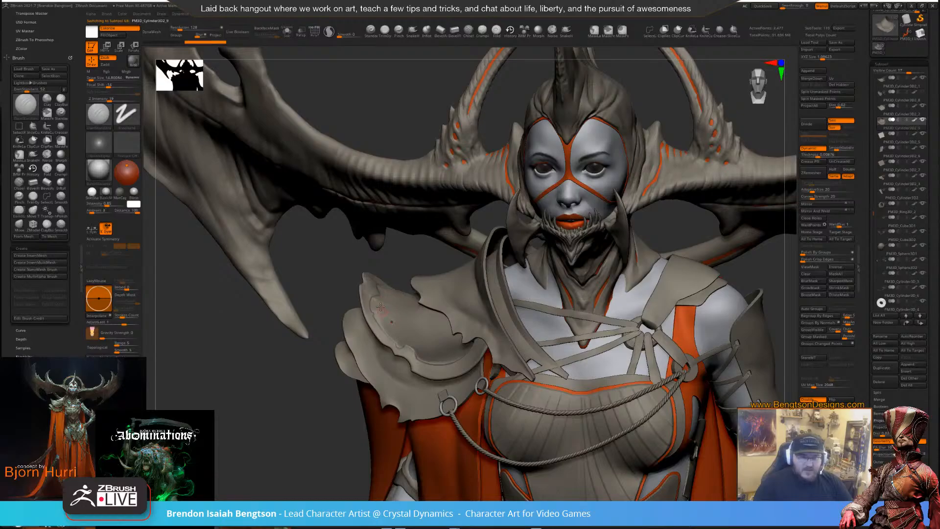
alt+drag(253, 446, 274, 430)
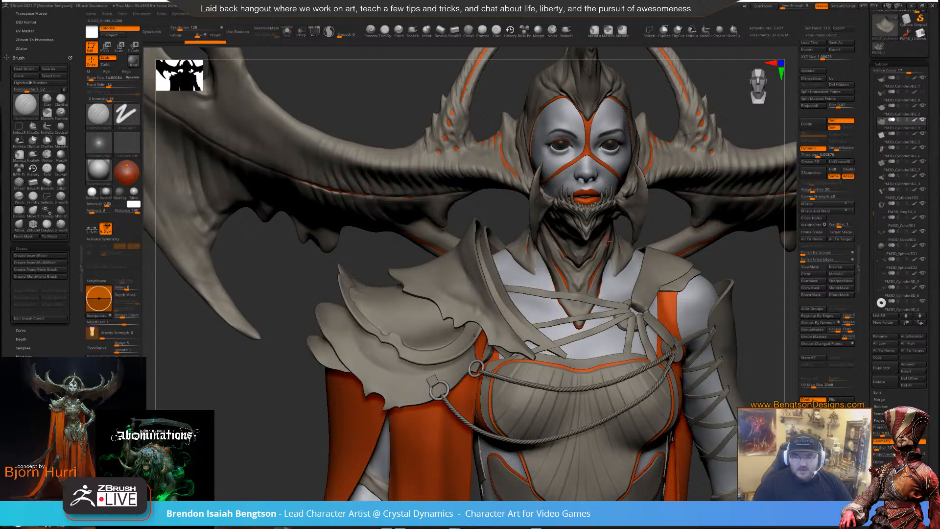
ctrl+right_drag(606, 243, 613, 262)
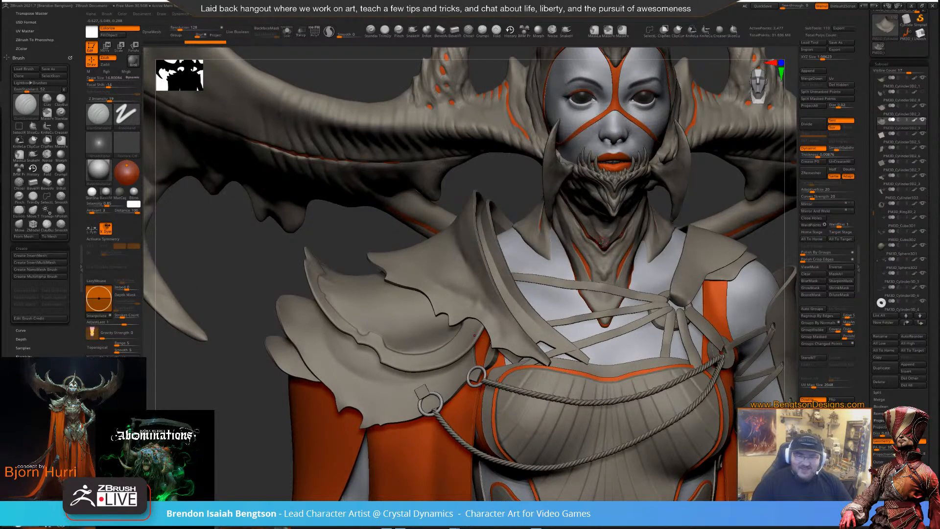
right_drag(547, 268, 349, 336)
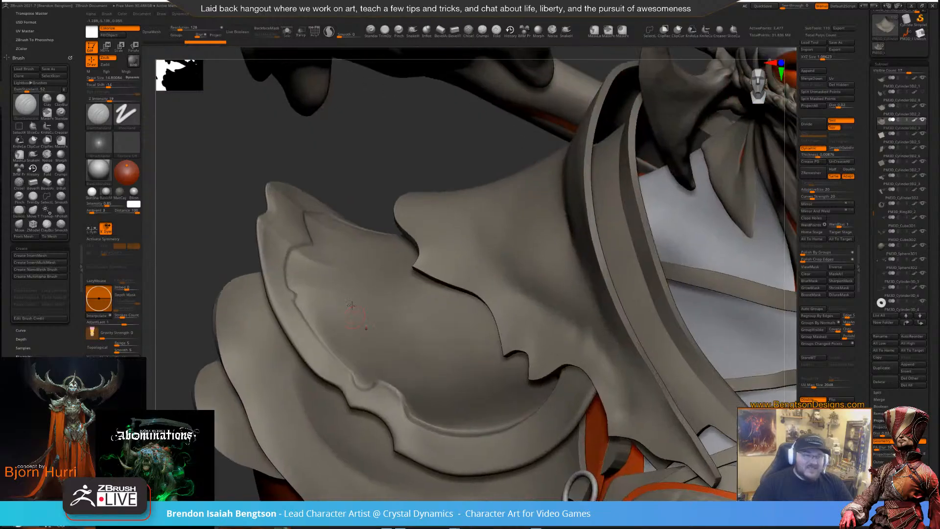
Reselect the flared plate and pull its pointed tip into a sharper upward curve with the Move Topological brush
mouse_move(361, 149)
right_down()
mouse_move(318, 212)
mouse_move(330, 201)
mouse_move(328, 209)
right_up()
key(b)
key(m)
key(t)
key(space)
alt+click(312, 245)
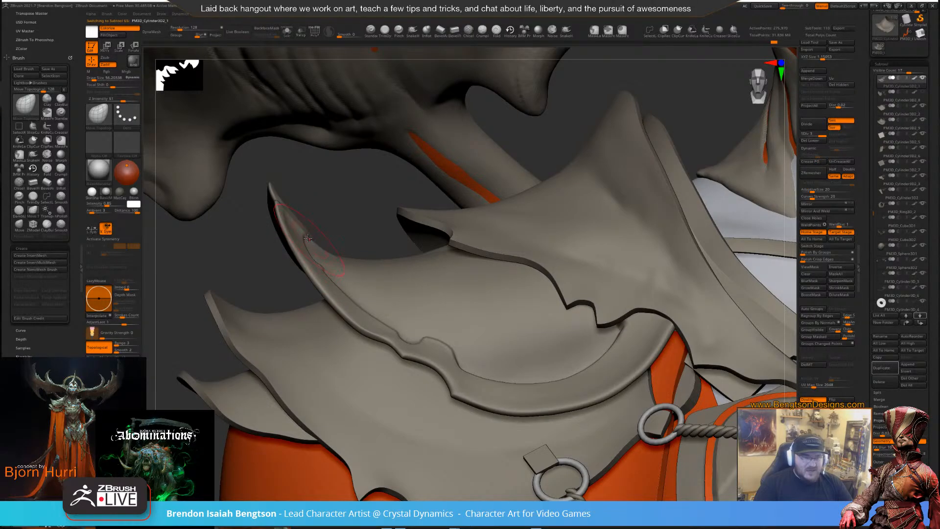
key(space)
drag(300, 228, 290, 217)
drag(362, 231, 311, 230)
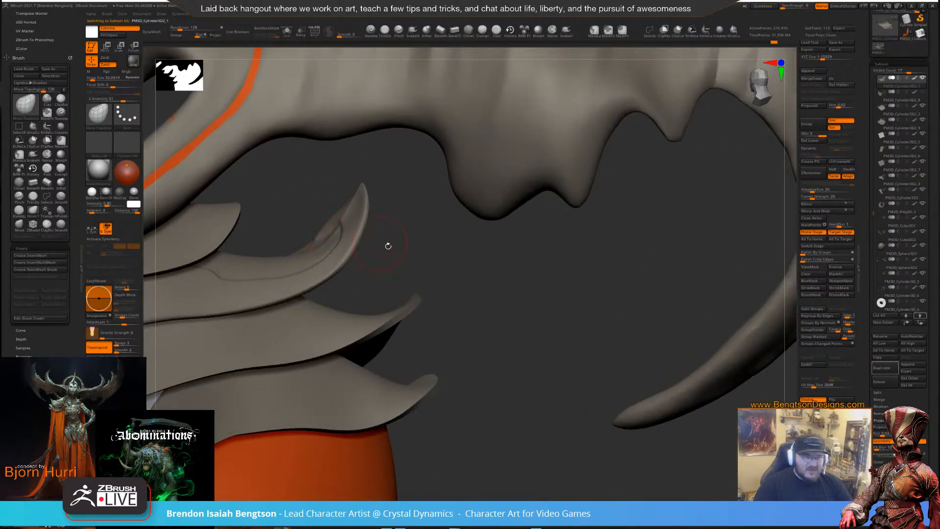
drag(371, 234, 350, 234)
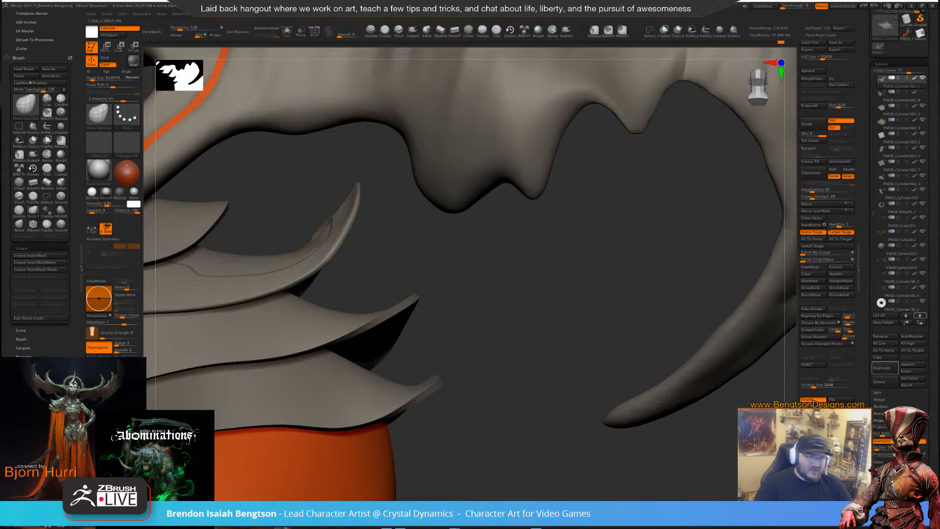
mouse_move(384, 261)
mouse_down()
mouse_move(396, 252)
mouse_move(318, 217)
mouse_move(352, 220)
mouse_move(361, 233)
mouse_move(397, 296)
mouse_move(381, 321)
mouse_up()
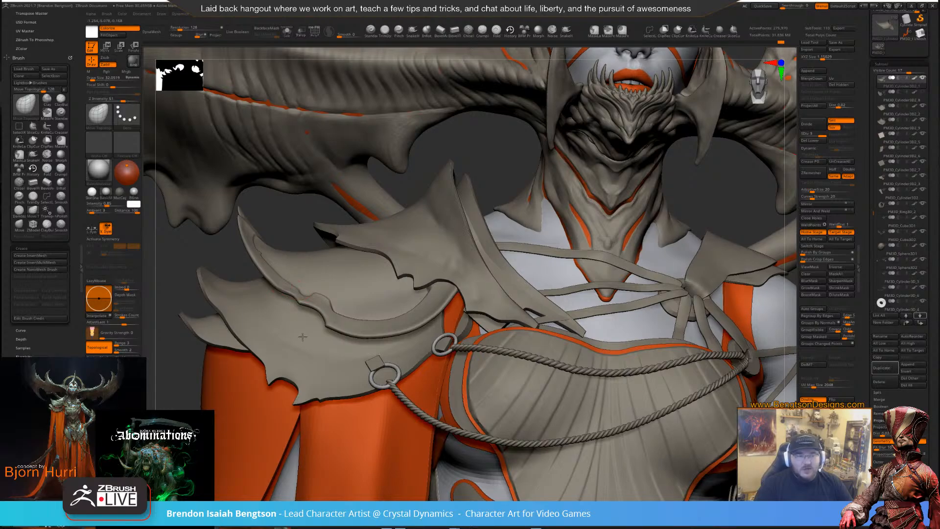
Adjust the flared plate's tip and inner rim with Move Topological, working from close-up, underside and side angles
ctrl+right_drag(255, 343, 304, 345)
right_drag(287, 283, 307, 296)
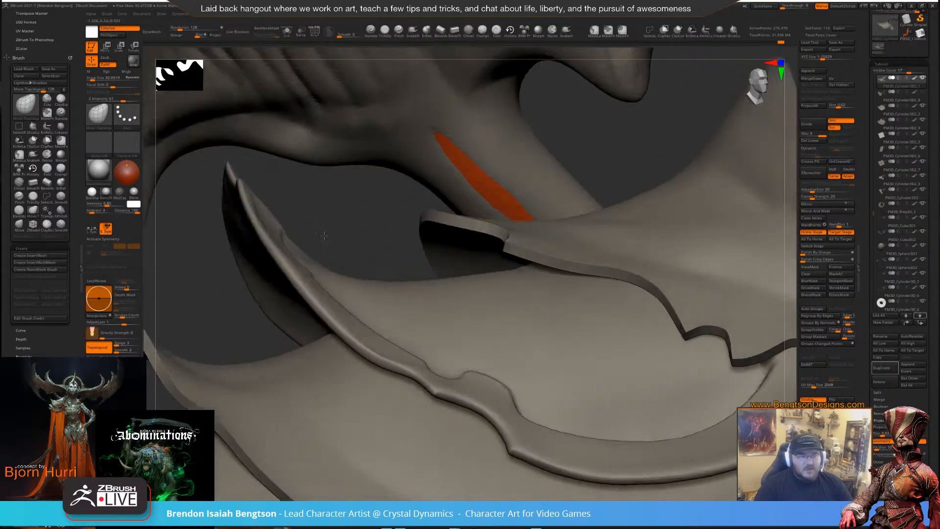
mouse_move(309, 293)
right_down()
mouse_move(321, 231)
mouse_move(314, 315)
right_up()
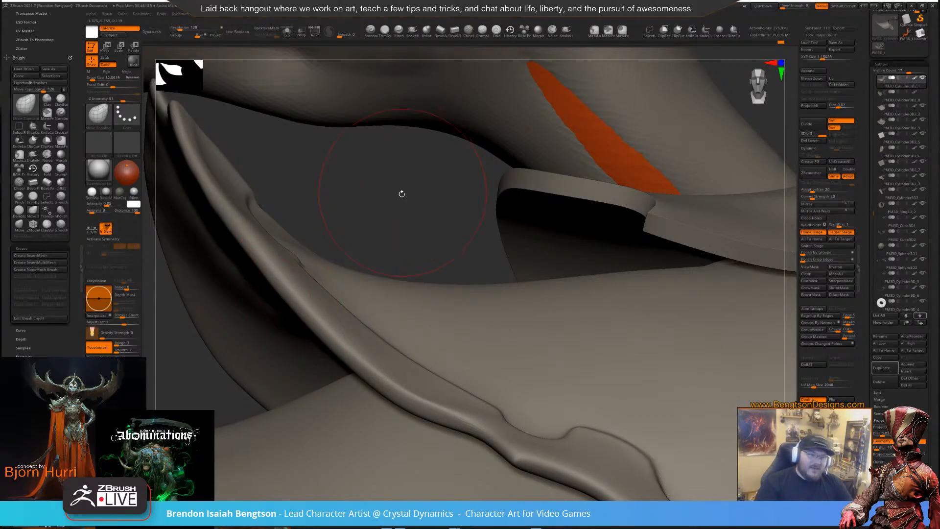
mouse_move(401, 193)
mouse_down()
mouse_move(428, 172)
mouse_move(365, 303)
mouse_up()
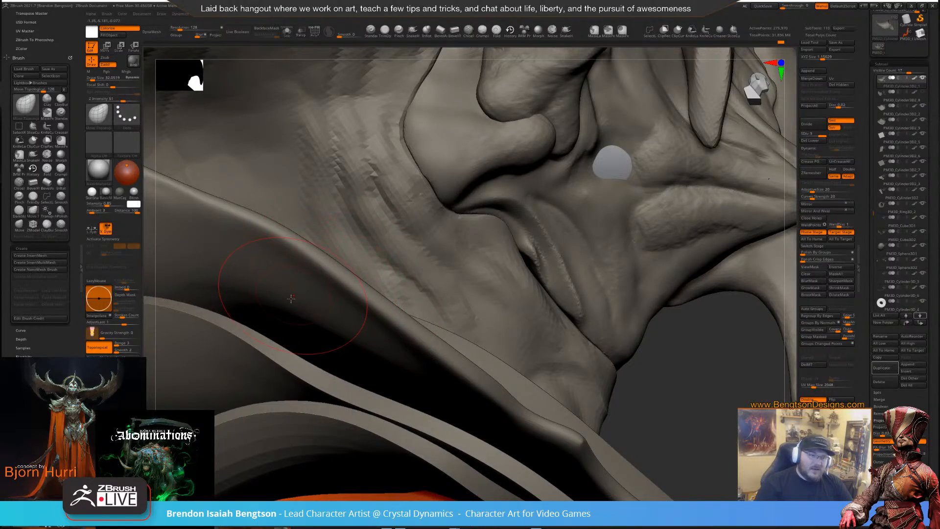
mouse_move(338, 346)
mouse_down()
mouse_move(334, 220)
mouse_move(370, 280)
mouse_move(346, 273)
mouse_up()
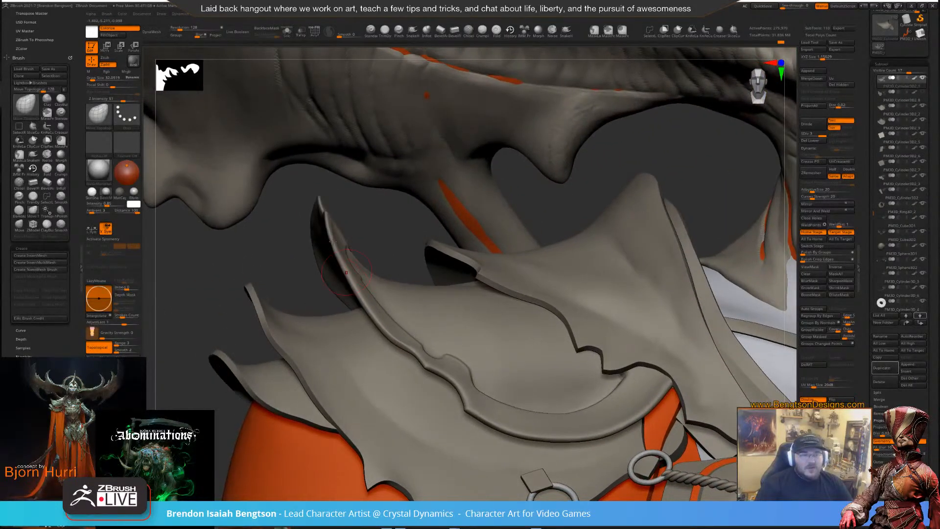
drag(386, 235, 384, 234)
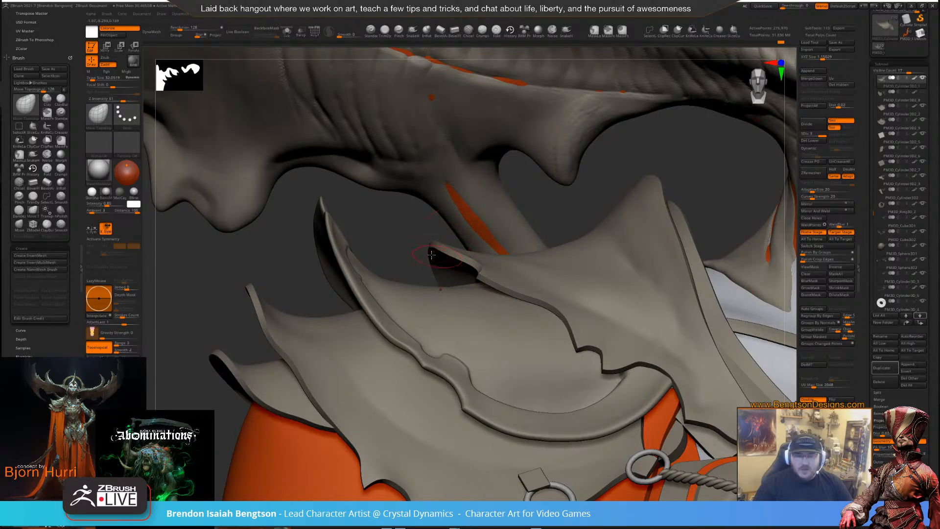
drag(396, 243, 387, 241)
drag(418, 210, 377, 254)
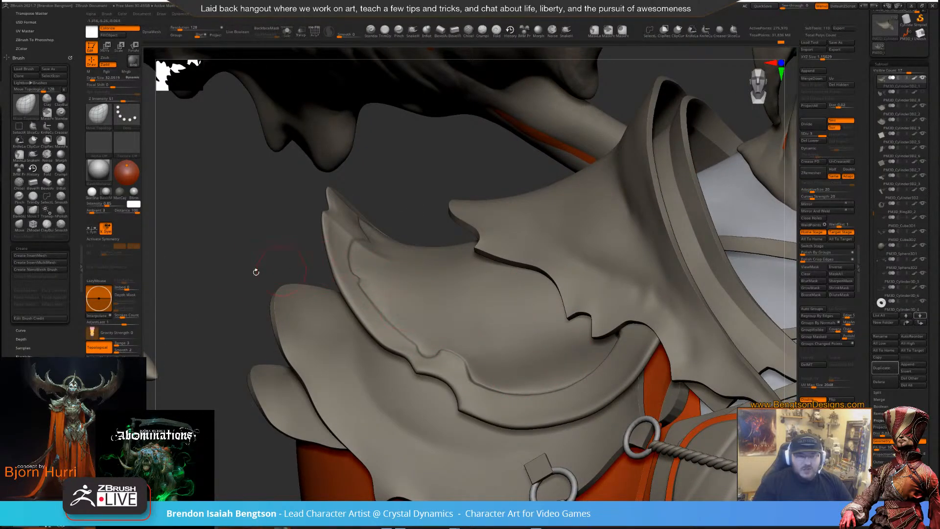
Show the wireframe of the plate below the flared one, select its duplicate and toggle the original's visibility
alt+click(318, 371)
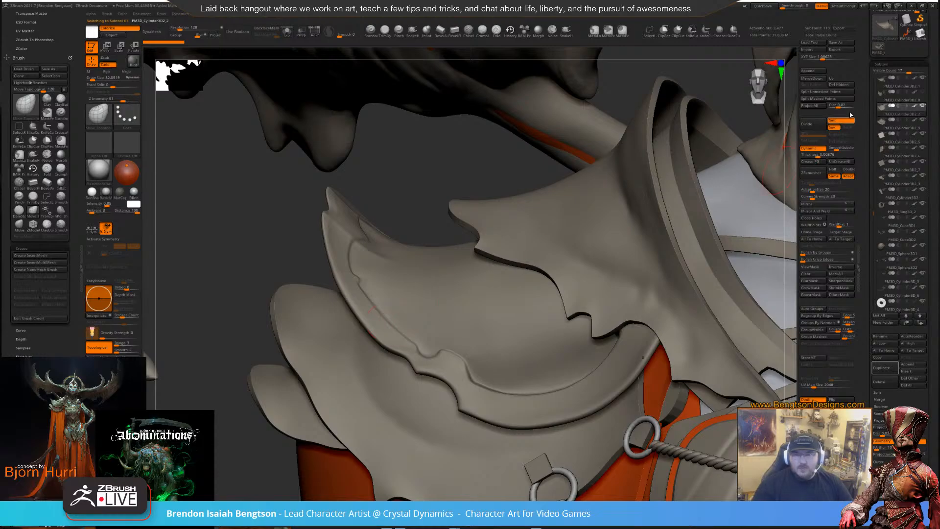
key(shift+f)
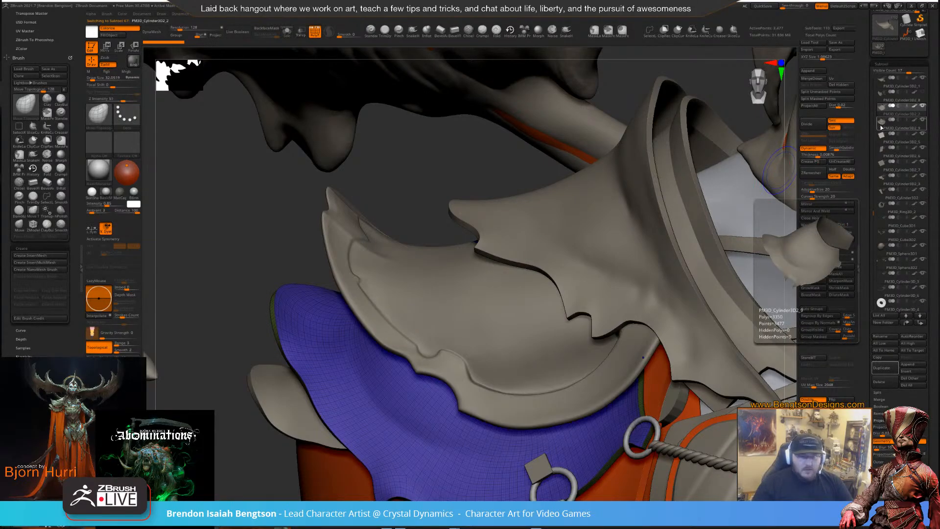
click(879, 129)
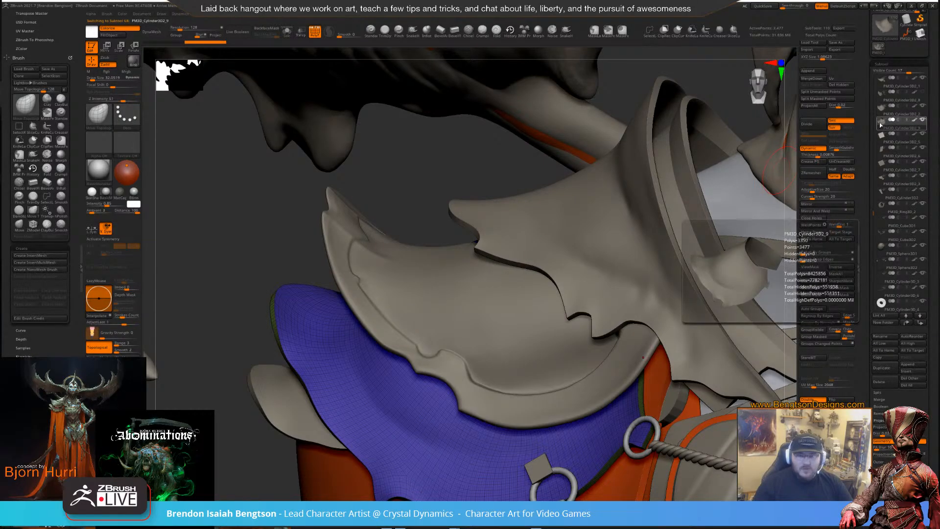
click(923, 107)
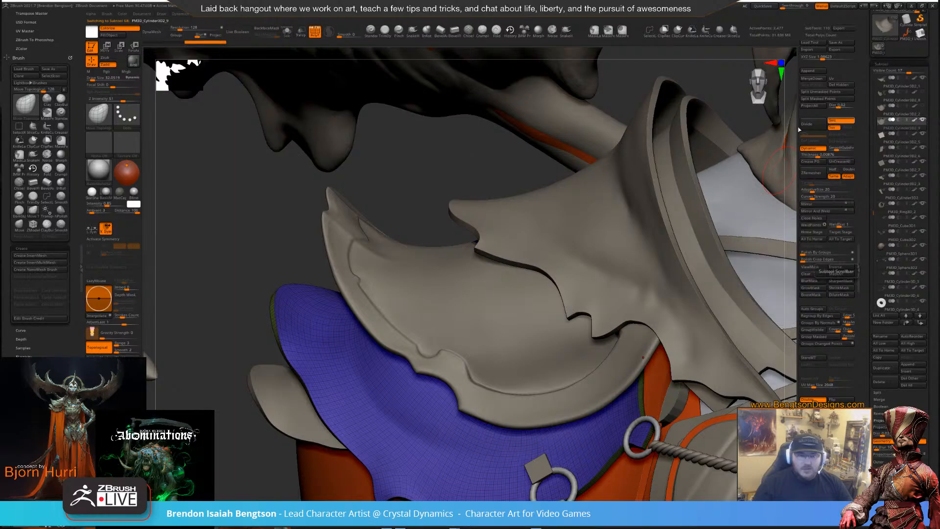
Hide the wireframe and review the layered shoulder armor up close and against the whole upper body from the front
drag(410, 199, 427, 203)
right_drag(426, 203, 452, 211)
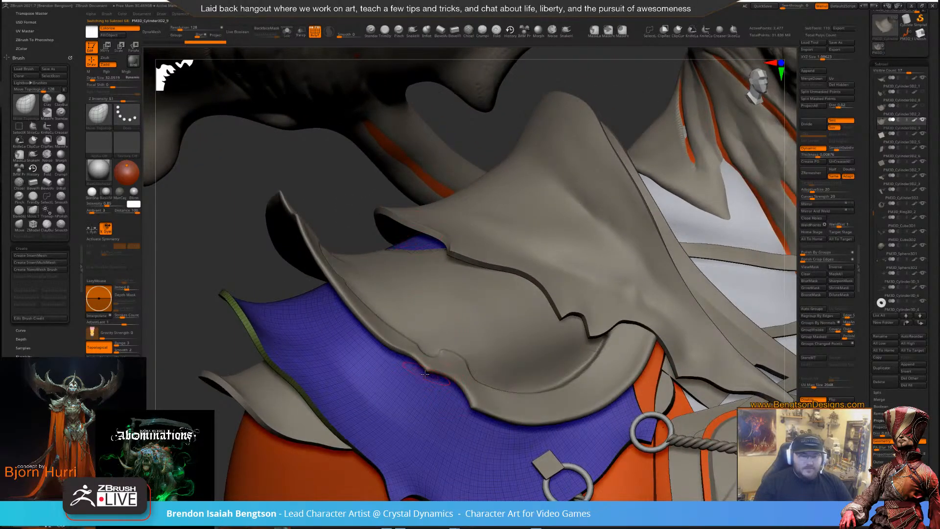
alt+right_drag(464, 415, 410, 310)
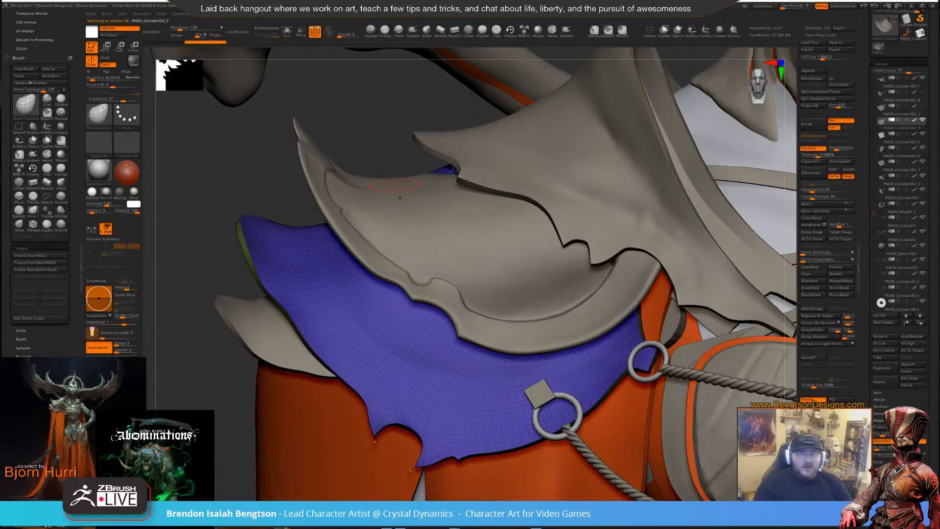
right_drag(459, 206, 457, 337)
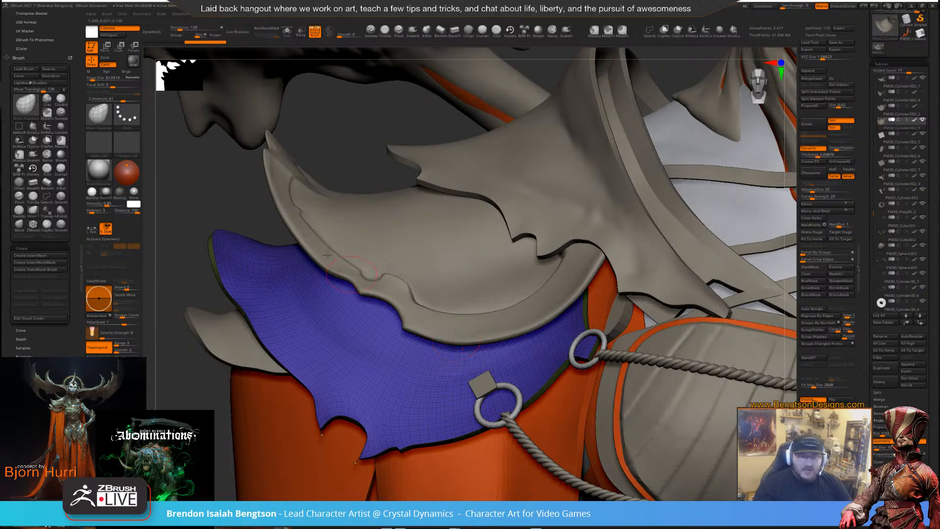
alt+drag(216, 210, 278, 206)
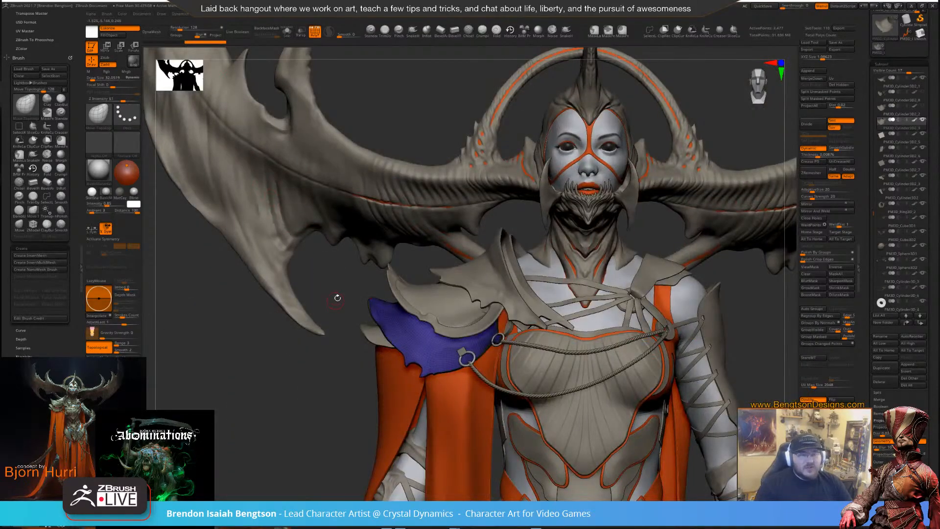
drag(336, 298, 323, 274)
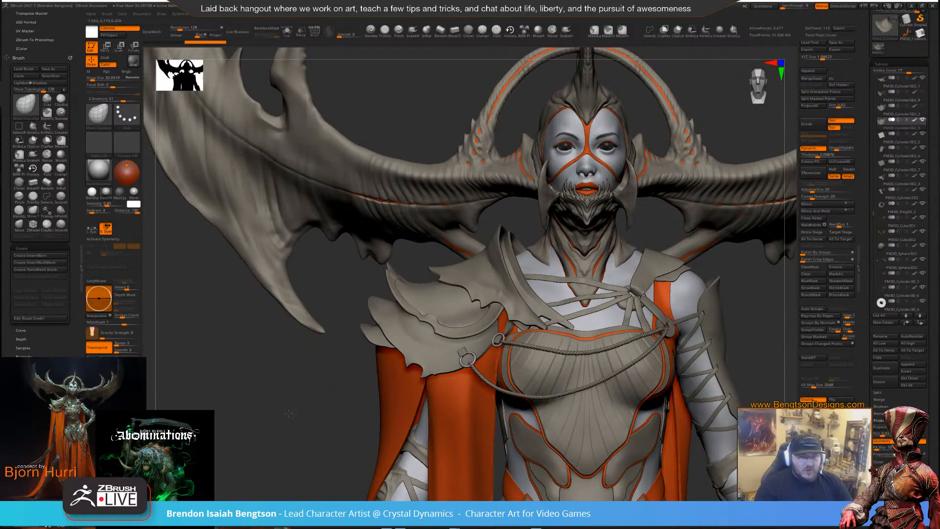
alt+drag(319, 408, 256, 378)
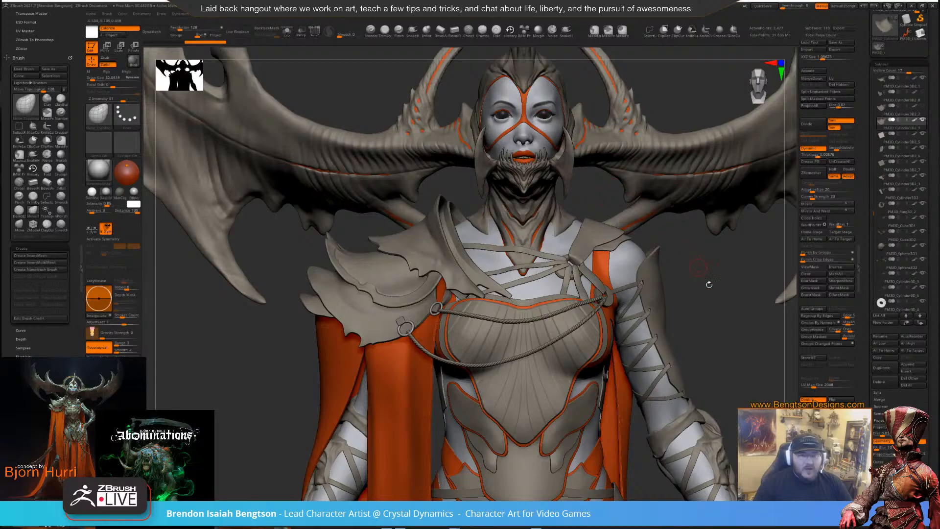
alt+drag(709, 283, 698, 284)
alt+drag(624, 287, 556, 307)
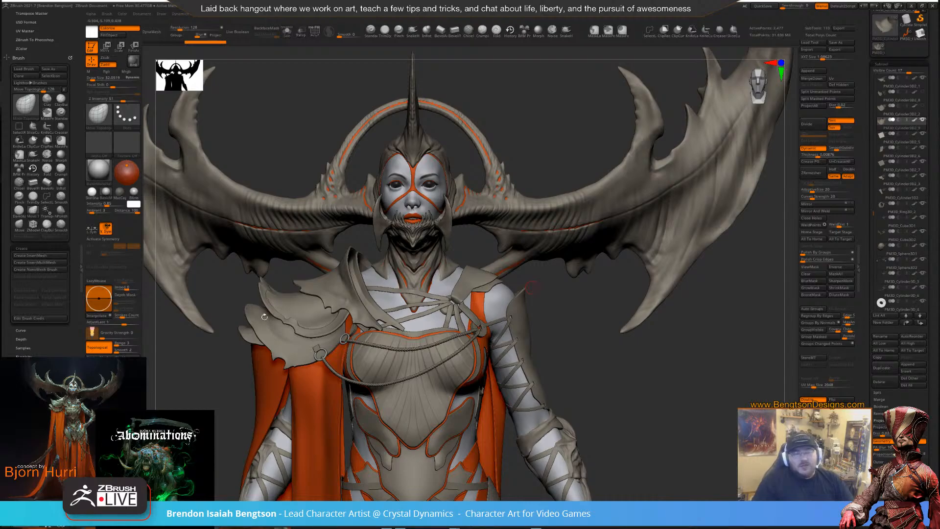
mouse_move(224, 292)
mouse_down()
mouse_move(254, 389)
mouse_move(293, 313)
mouse_move(406, 199)
mouse_move(377, 242)
mouse_up()
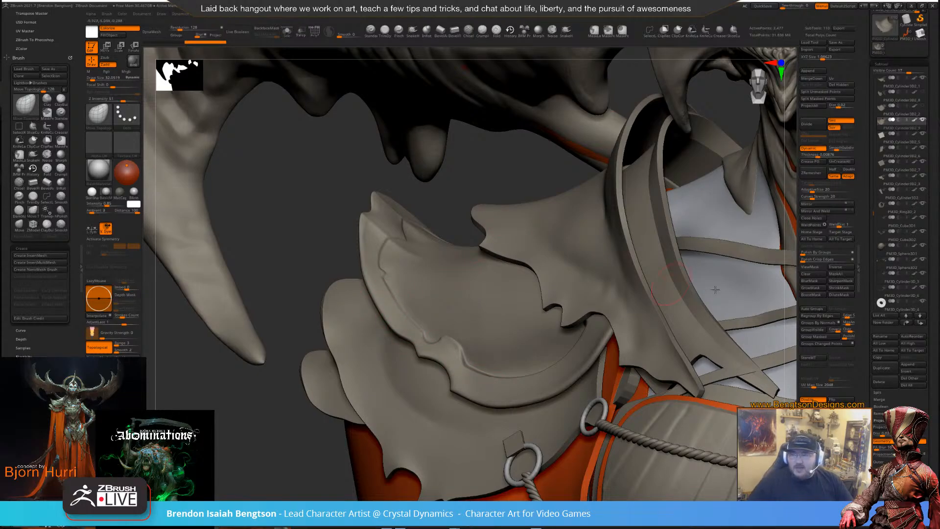
Bring up the concept painting and study its layered shoulder plates, rope and cape at close-up and full-figure scale
right_drag(939, 194, 758, 174)
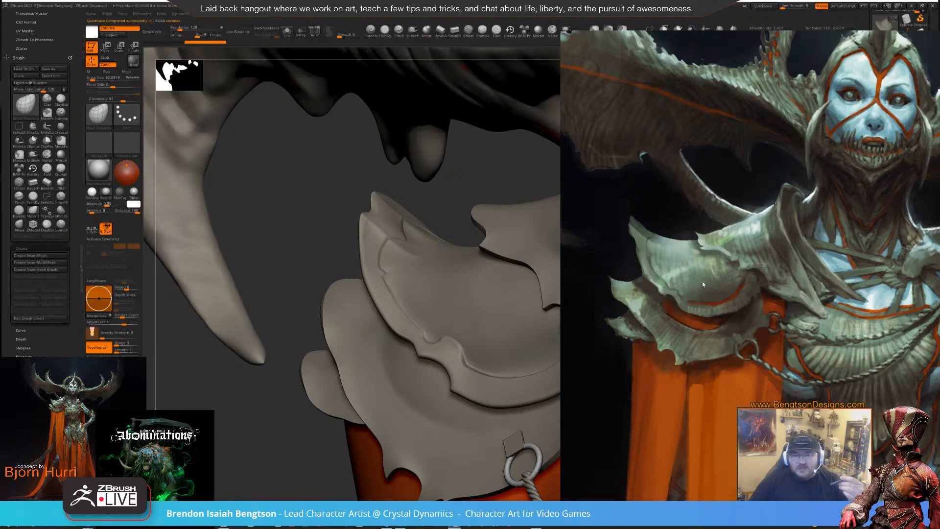
key(alt+Tab)
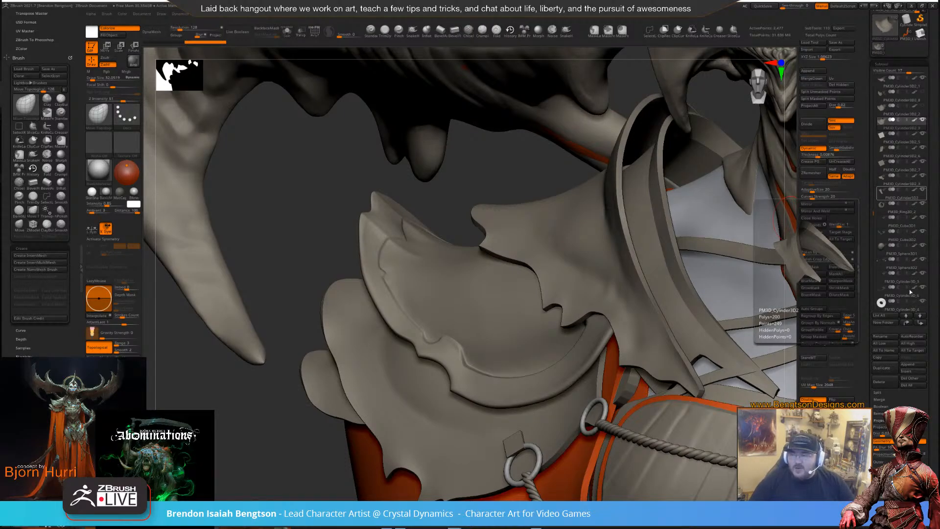
key(alt+Tab)
right_drag(852, 241, 602, 267)
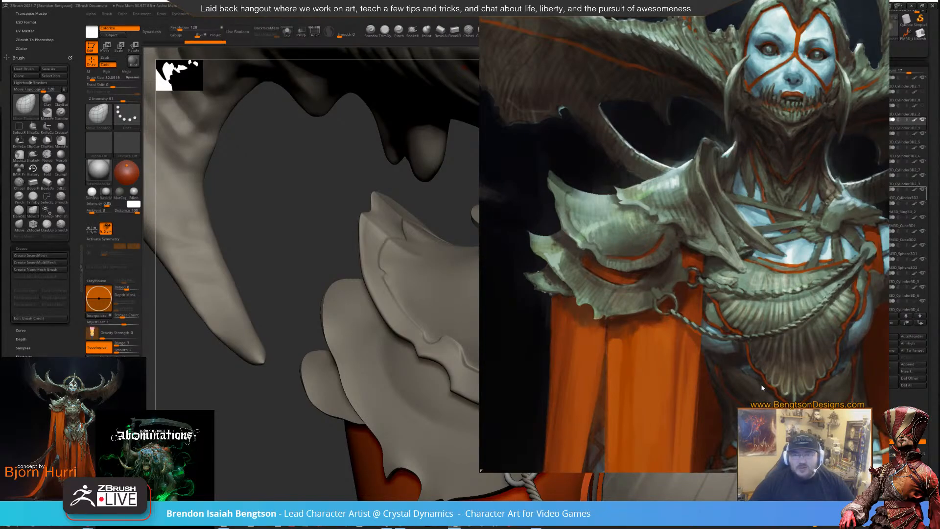
drag(803, 340, 739, 283)
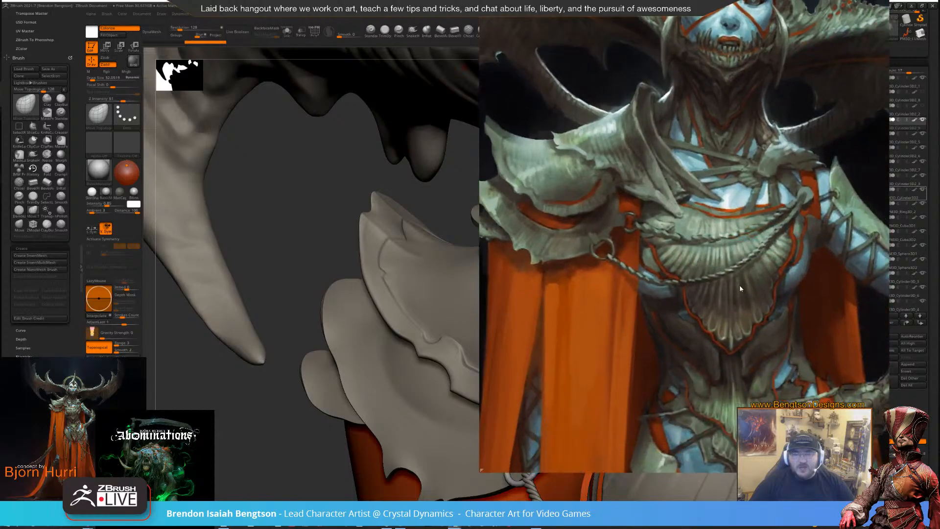
scroll(745, 339, down, 5)
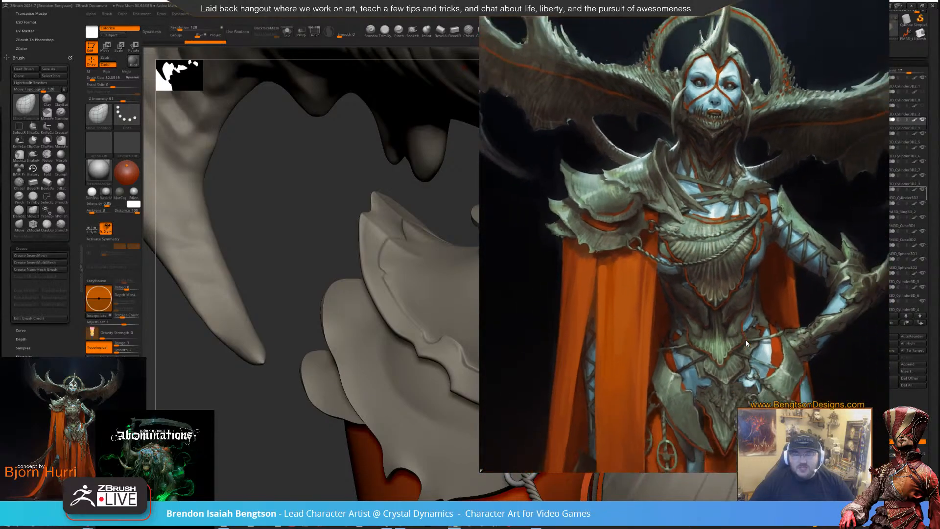
scroll(746, 340, down, 1)
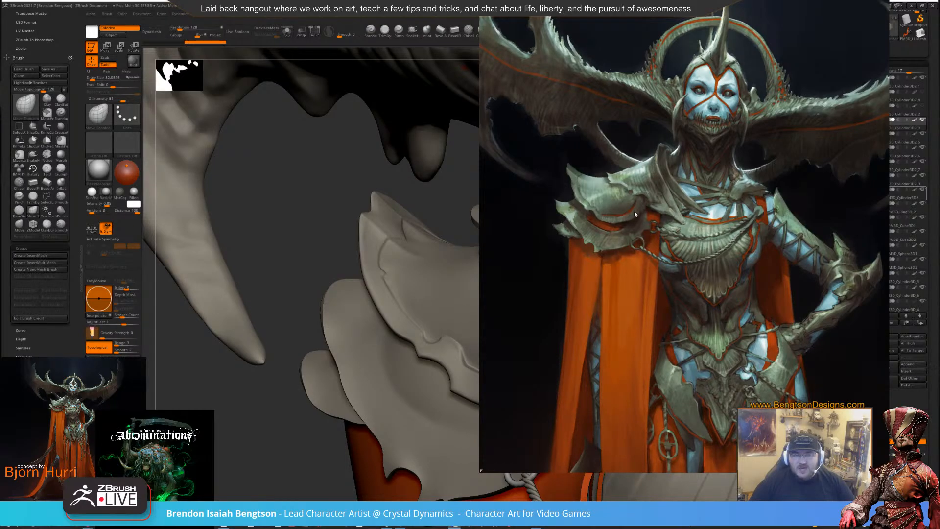
scroll(616, 214, up, 2)
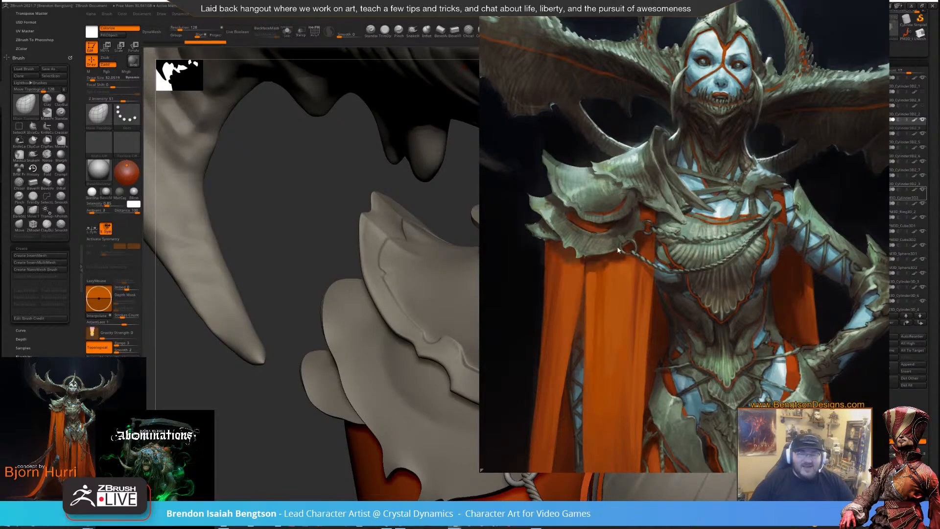
scroll(709, 253, down, 2)
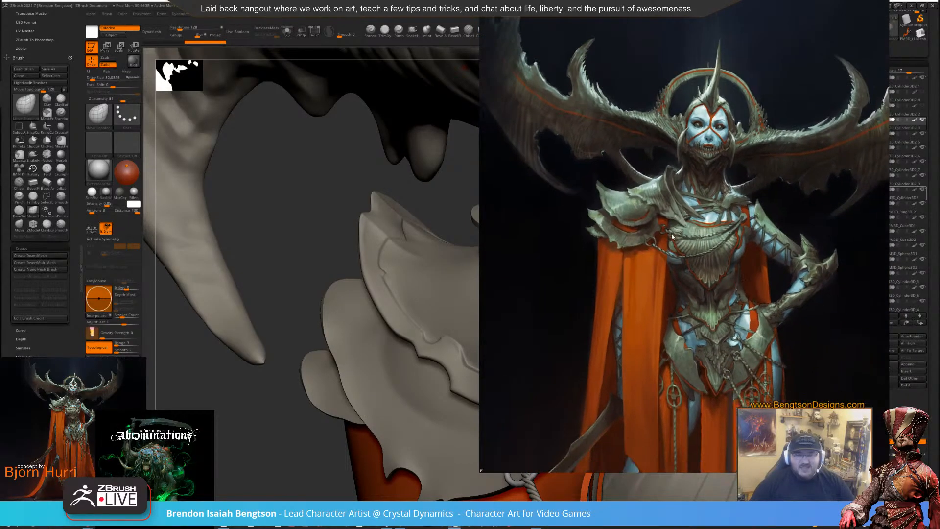
scroll(691, 260, up, 2)
middle_drag(710, 254, 689, 259)
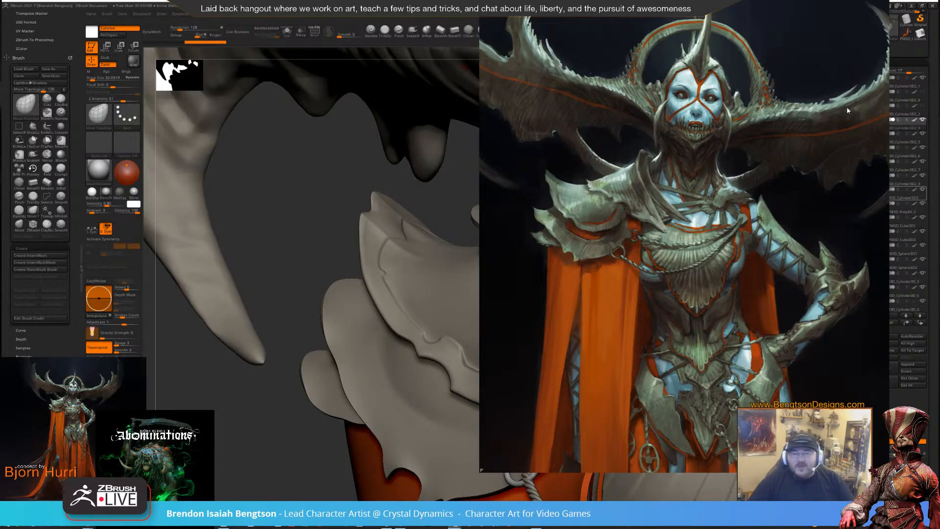
drag(590, 198, 939, 490)
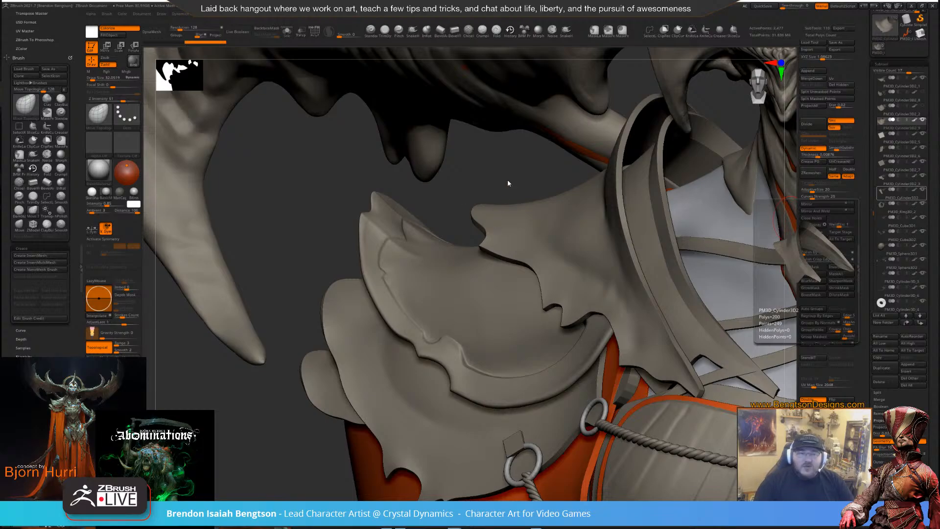
Isolate the shoulder plate beneath the flared plate and show its wireframe
drag(470, 193, 359, 436)
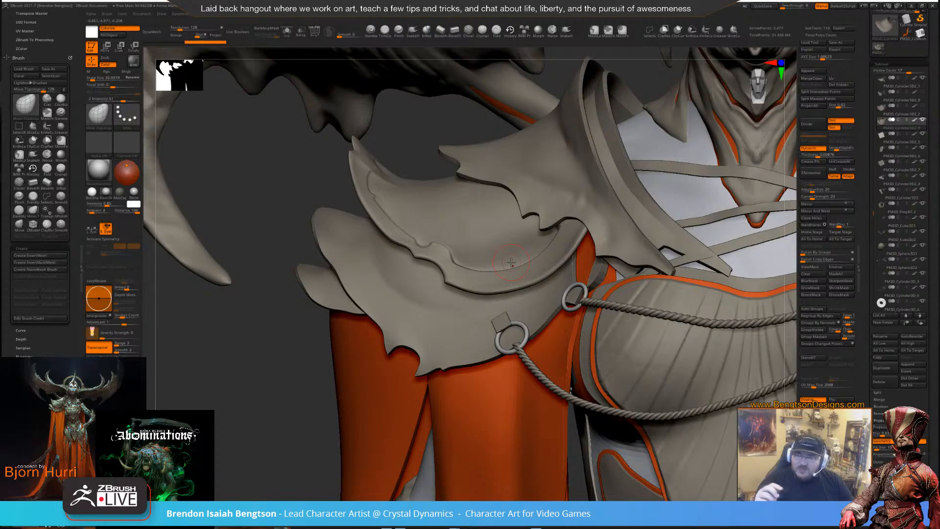
drag(275, 371, 295, 412)
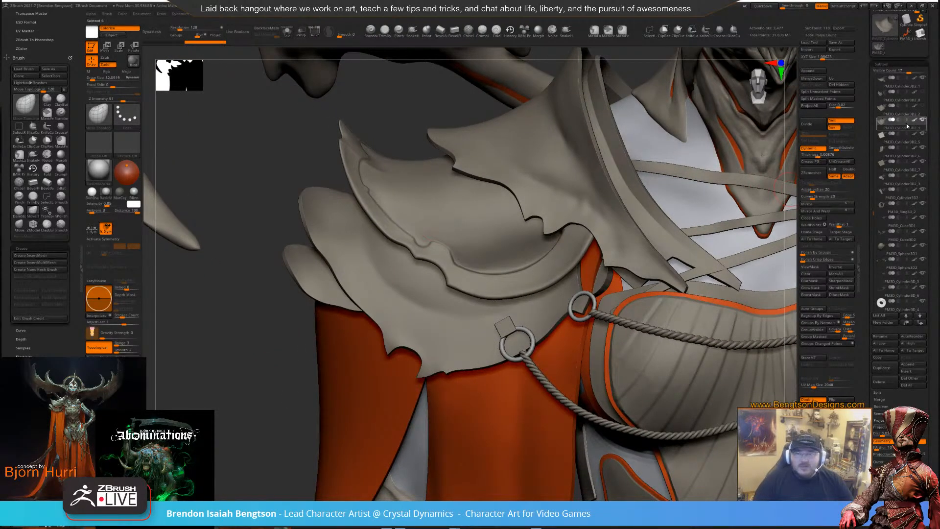
key(alt+s)
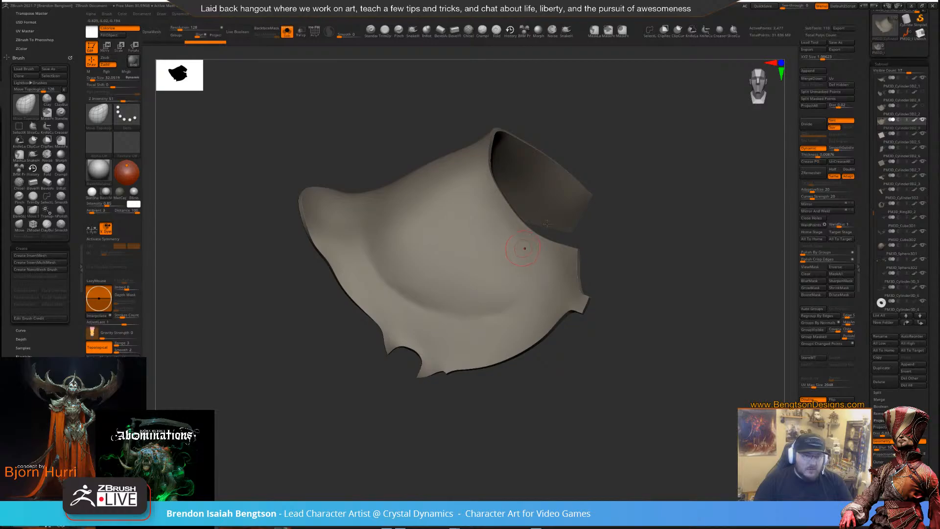
key(alt+s)
key(alt+s)
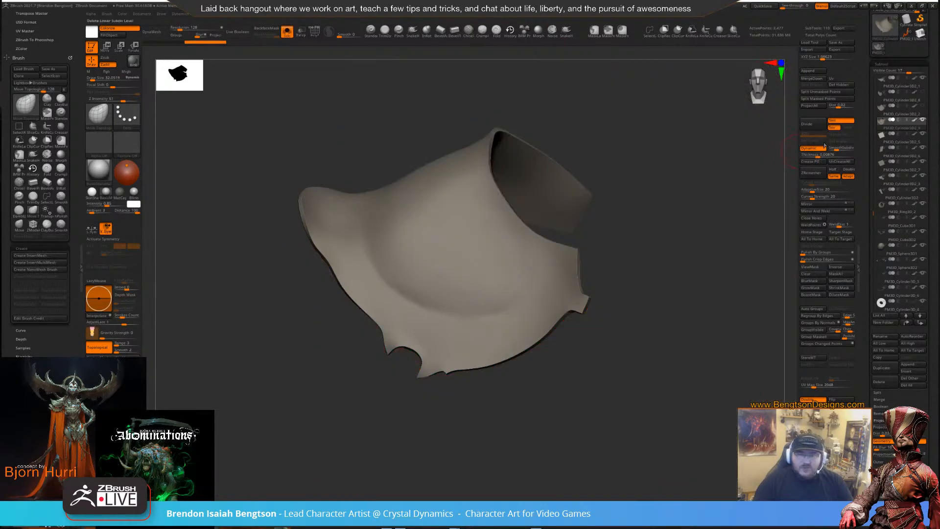
drag(725, 195, 697, 227)
key(shift+f)
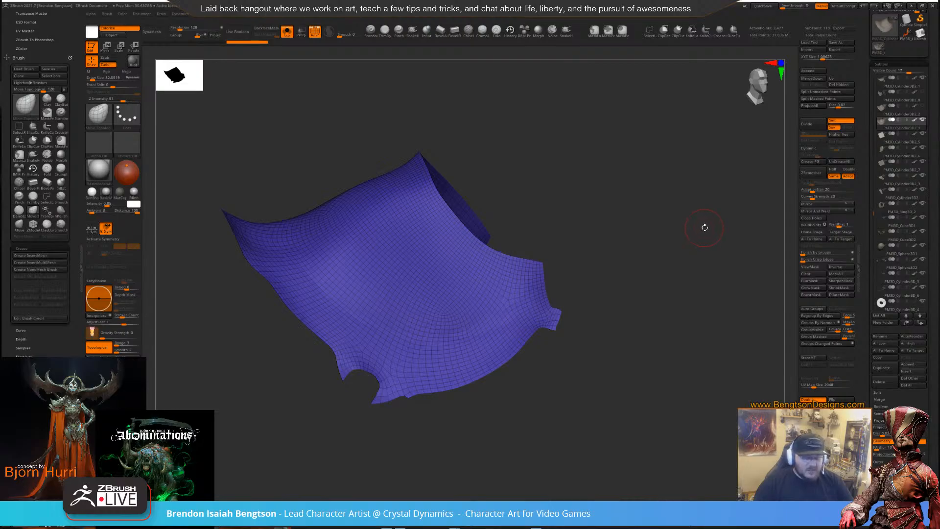
Turn on the isolated plate's dynamic subdivision preview and check its thickness along the outer rim and notches
shift+drag(709, 262, 672, 210)
key(d)
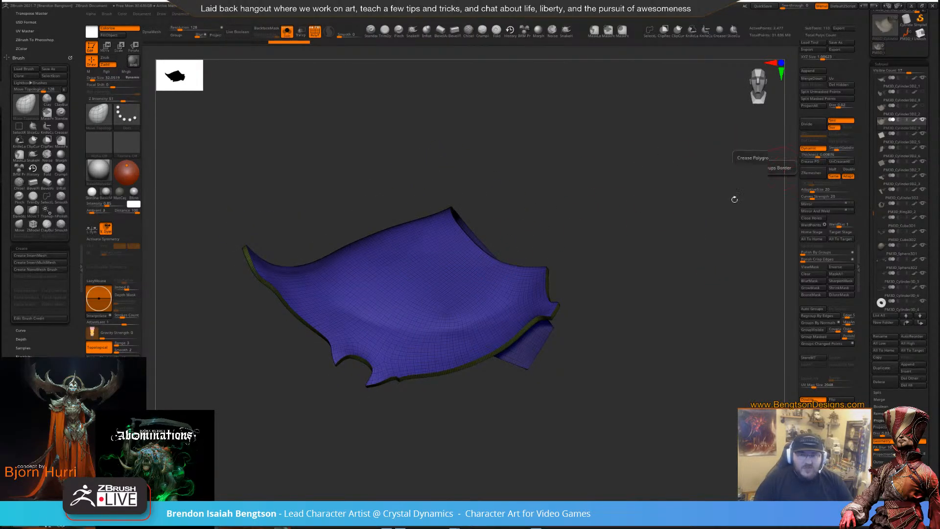
drag(734, 199, 671, 281)
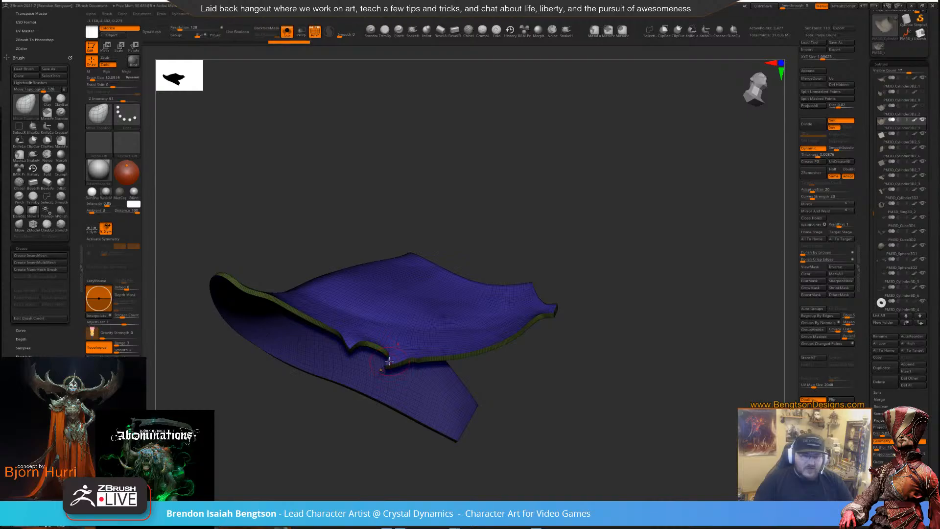
shift+drag(610, 248, 678, 313)
drag(678, 314, 676, 232)
alt+drag(571, 145, 634, 159)
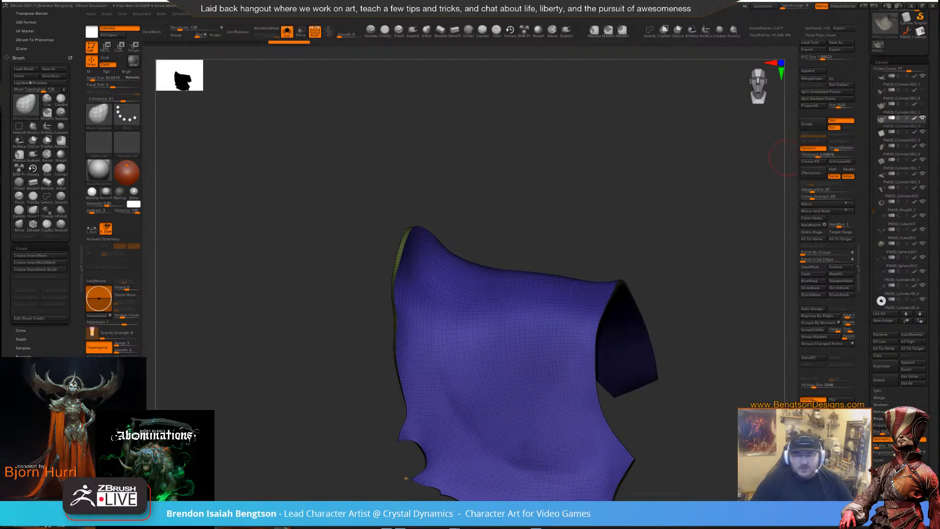
Apply the plate's Dynamic Subdiv to convert the smoothed, thickened preview into real geometry, and hide the wireframe
click(881, 62)
click(884, 69)
click(909, 139)
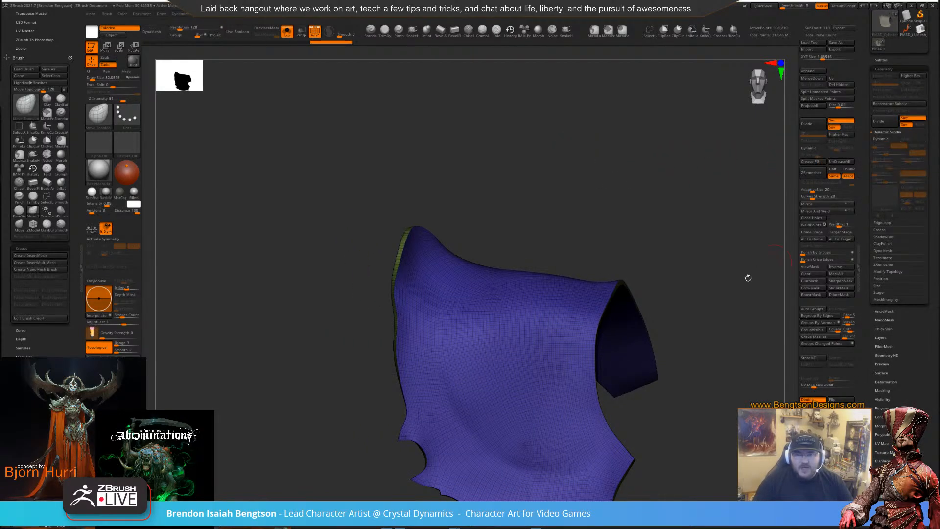
mouse_move(629, 204)
mouse_down()
mouse_move(606, 227)
mouse_move(632, 215)
mouse_move(621, 204)
mouse_up()
key(shift+f)
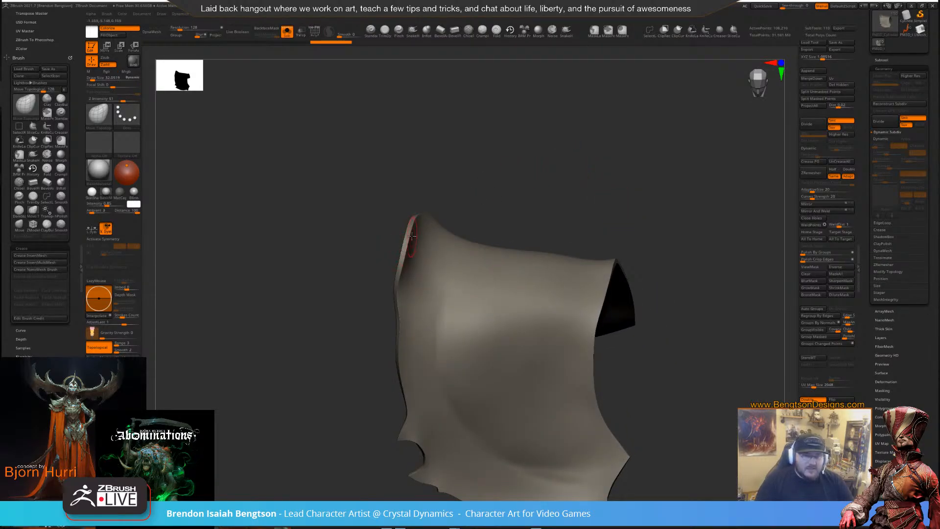
Smooth the hard edges along the plate's outer rim, from the raised tip down to the notched lower border
mouse_move(412, 230)
shift+mouse_down()
mouse_move(397, 293)
mouse_move(397, 374)
mouse_move(331, 293)
mouse_move(314, 310)
mouse_move(303, 268)
mouse_move(298, 323)
mouse_move(310, 321)
mouse_move(311, 284)
shift+mouse_up()
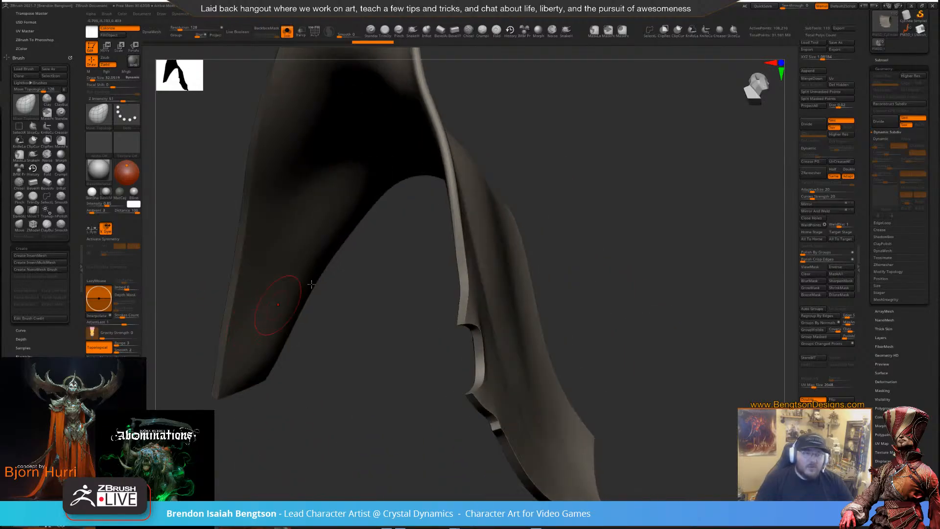
mouse_move(458, 236)
shift+mouse_down()
mouse_move(478, 386)
mouse_move(505, 452)
shift+mouse_up()
mouse_move(626, 350)
mouse_down()
mouse_move(580, 226)
mouse_move(563, 240)
mouse_up()
mouse_move(407, 284)
shift+mouse_down()
mouse_move(500, 421)
mouse_move(575, 487)
shift+mouse_up()
Smooth the sharp edge around the plate's inner collar opening, from the front end up over the shoulder
mouse_move(658, 354)
mouse_down()
mouse_move(660, 419)
mouse_move(668, 315)
mouse_move(640, 318)
mouse_move(612, 390)
mouse_move(444, 368)
mouse_up()
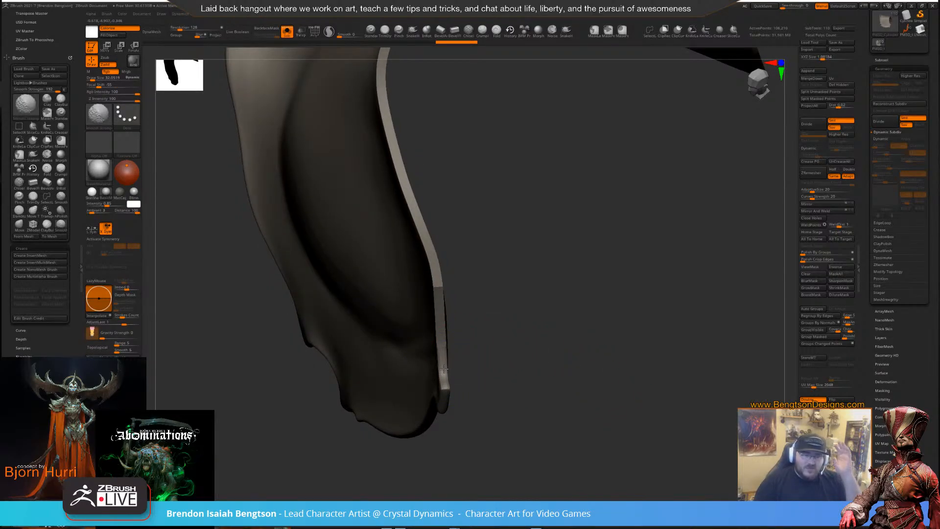
mouse_move(443, 367)
shift+mouse_down()
mouse_move(433, 269)
mouse_move(391, 140)
mouse_move(381, 53)
shift+mouse_up()
mouse_move(463, 120)
mouse_down()
mouse_move(585, 342)
mouse_move(558, 307)
mouse_up()
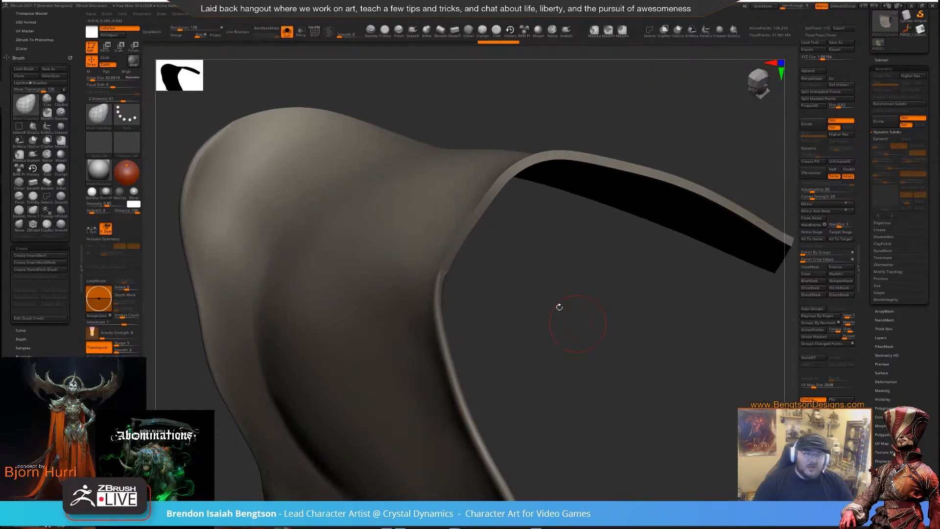
mouse_move(449, 254)
shift+mouse_down()
mouse_move(526, 164)
mouse_move(563, 153)
mouse_move(653, 173)
mouse_move(785, 240)
shift+mouse_up()
key(f)
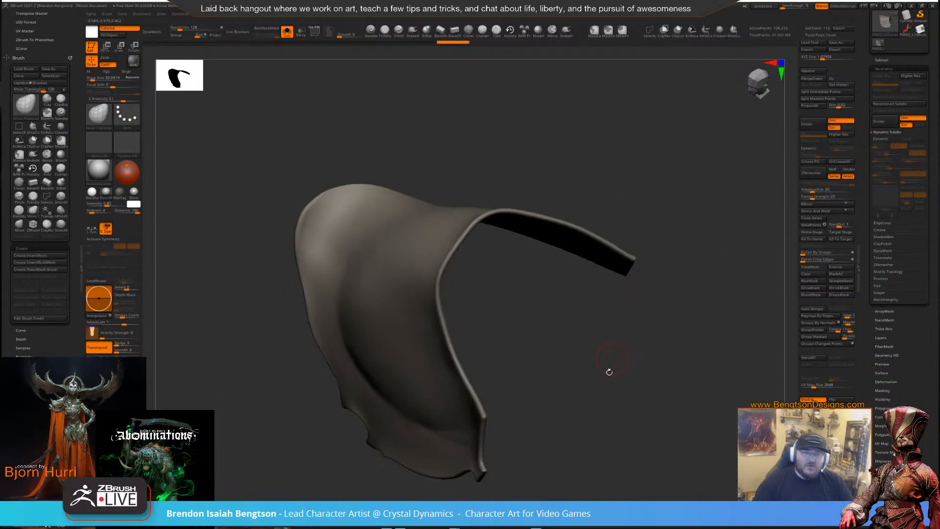
Smooth the sharp edges and squared corners around the far end of the plate's collar opening
mouse_move(609, 372)
mouse_down()
mouse_move(621, 300)
mouse_move(673, 276)
mouse_move(671, 266)
mouse_move(636, 275)
mouse_move(571, 367)
mouse_move(470, 373)
mouse_move(471, 427)
mouse_move(478, 399)
mouse_move(489, 432)
mouse_move(514, 394)
mouse_up()
key(shift)
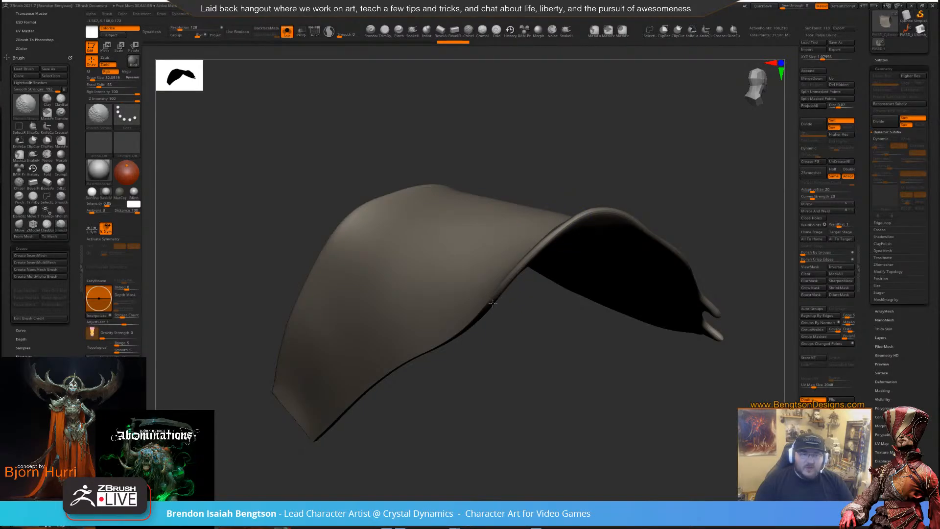
mouse_move(493, 305)
mouse_down()
mouse_move(421, 313)
mouse_move(359, 306)
mouse_move(383, 161)
mouse_move(396, 167)
mouse_up()
drag(472, 391, 475, 231)
key(shift)
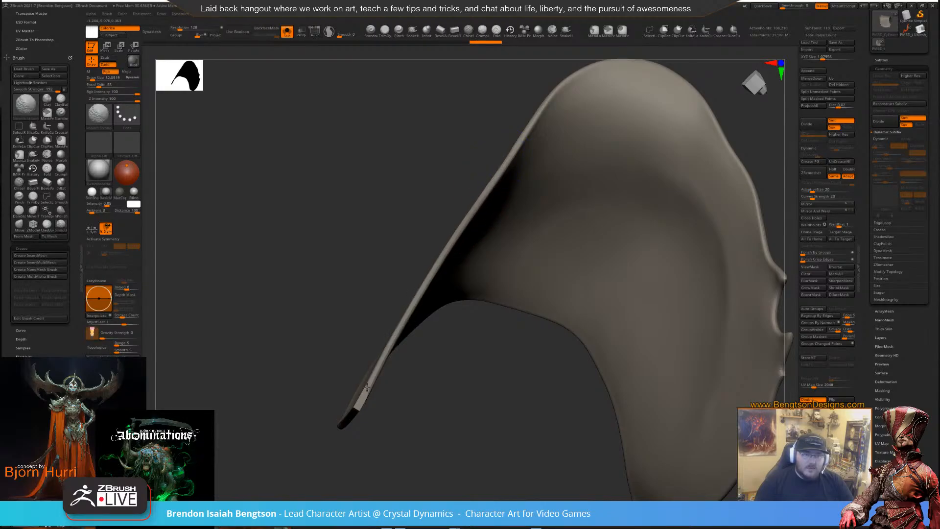
mouse_move(382, 430)
mouse_down()
mouse_move(409, 425)
mouse_move(434, 404)
mouse_up()
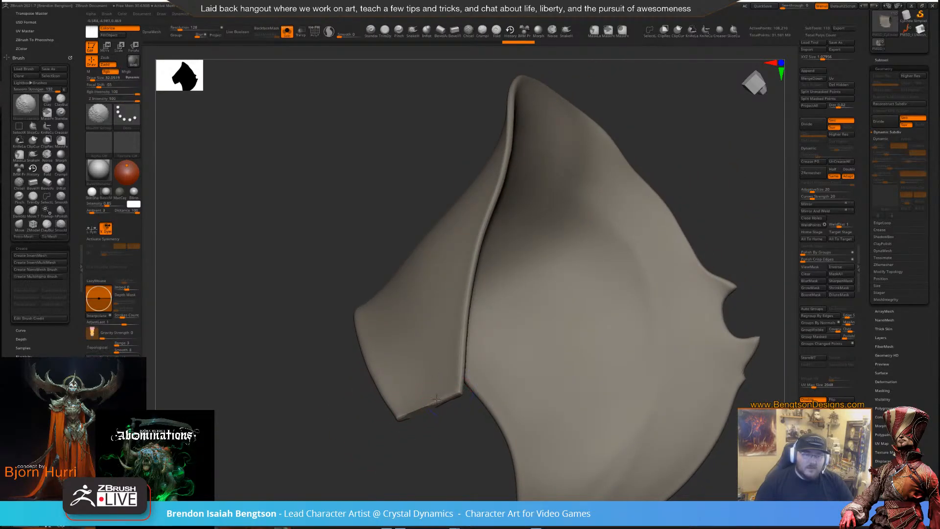
mouse_move(351, 426)
mouse_down()
mouse_move(306, 445)
mouse_move(323, 440)
mouse_up()
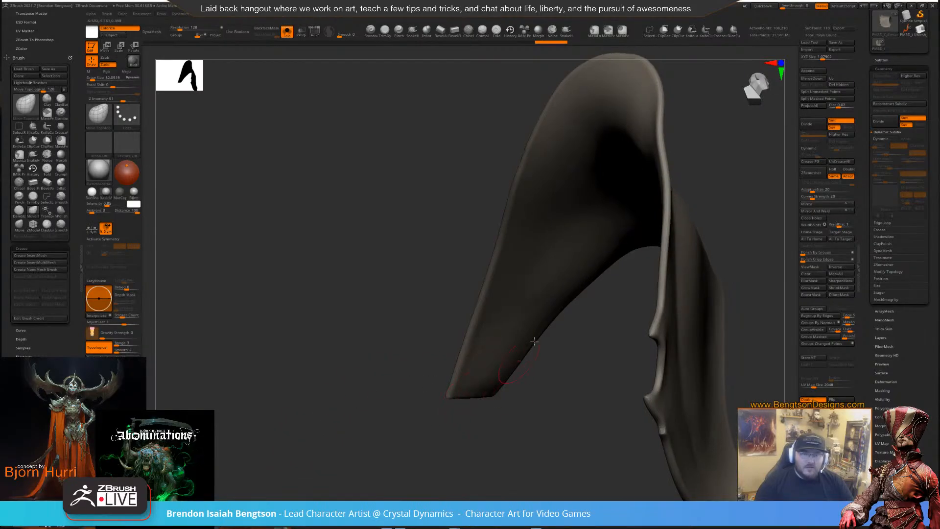
Show the whole character to compare the plate with the neighbouring shoulder armor layers, and isolate the plate again
mouse_move(692, 268)
mouse_down()
mouse_move(662, 258)
mouse_move(691, 266)
mouse_move(473, 328)
mouse_move(465, 315)
mouse_up()
mouse_move(456, 329)
right_down()
mouse_move(484, 258)
mouse_move(456, 260)
right_up()
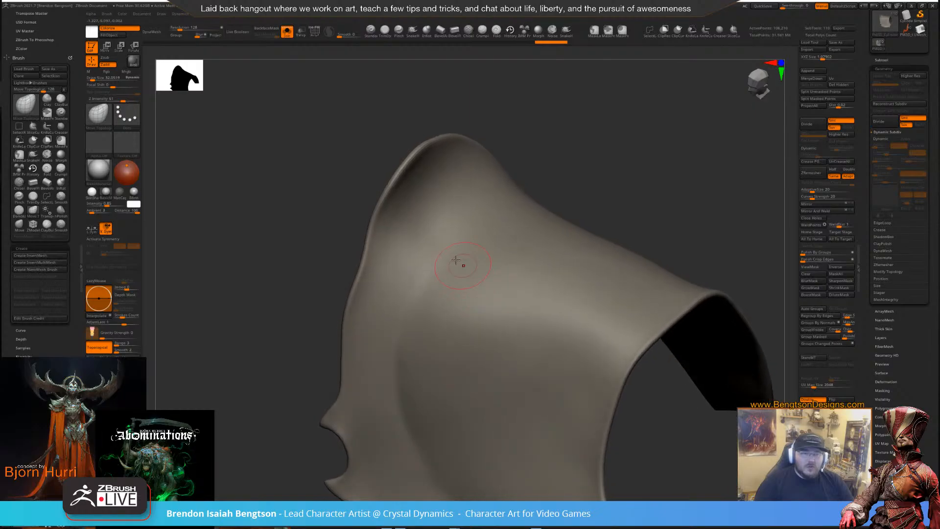
mouse_move(598, 158)
right_down()
mouse_move(592, 182)
mouse_move(644, 251)
mouse_move(620, 202)
mouse_move(653, 157)
mouse_move(522, 107)
mouse_move(659, 130)
mouse_move(394, 224)
right_up()
mouse_move(541, 155)
right_down()
mouse_move(598, 124)
mouse_move(594, 132)
mouse_move(612, 138)
mouse_move(598, 145)
mouse_move(626, 148)
mouse_move(590, 135)
right_up()
key(alt+s)
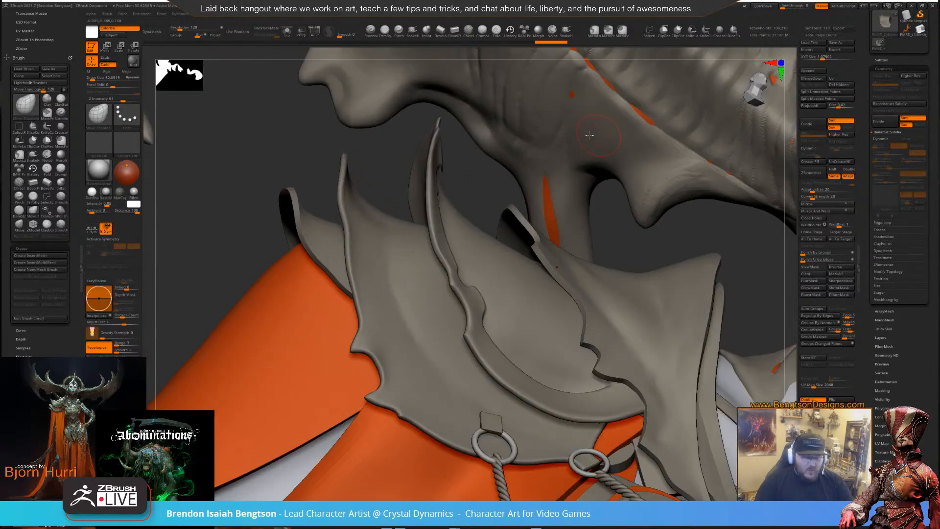
right_drag(632, 229, 629, 251)
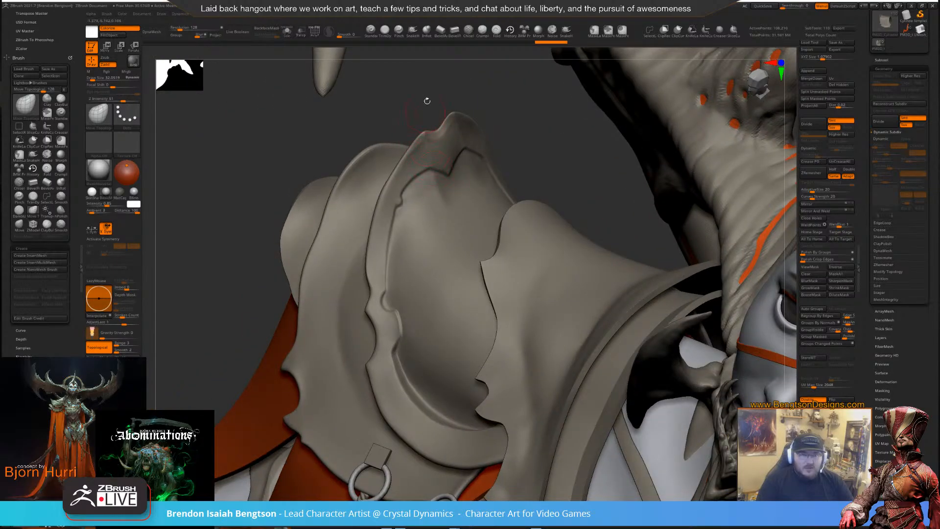
right_drag(427, 100, 349, 202)
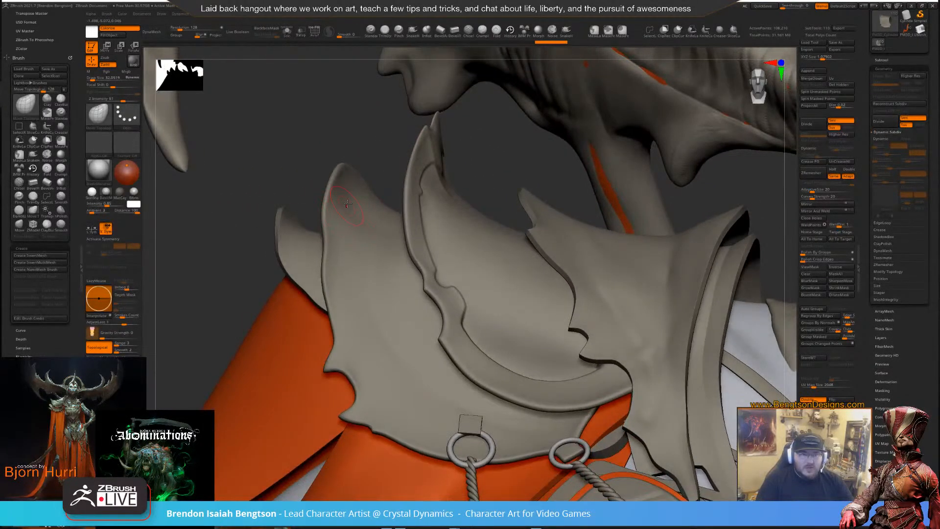
key(alt+s)
mouse_move(465, 196)
right_down()
mouse_move(619, 147)
mouse_move(607, 164)
mouse_move(529, 120)
right_up()
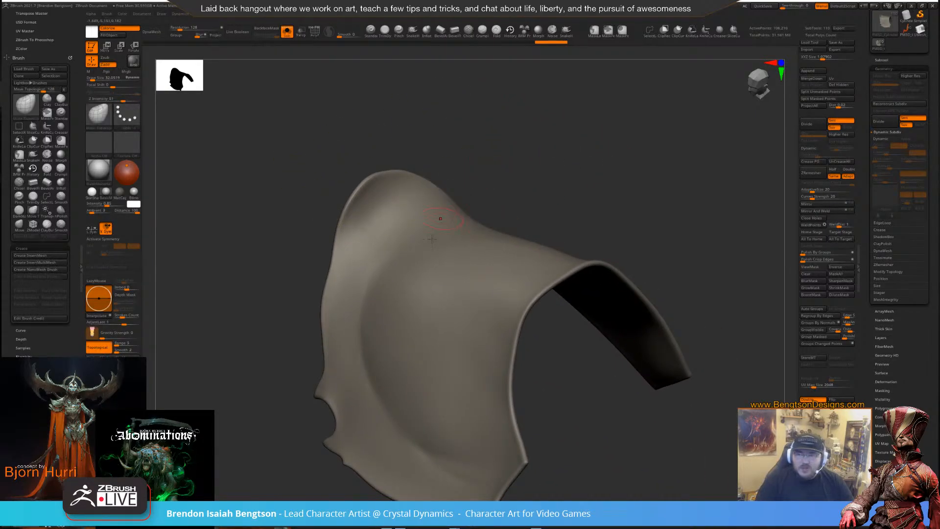
key(ctrl)
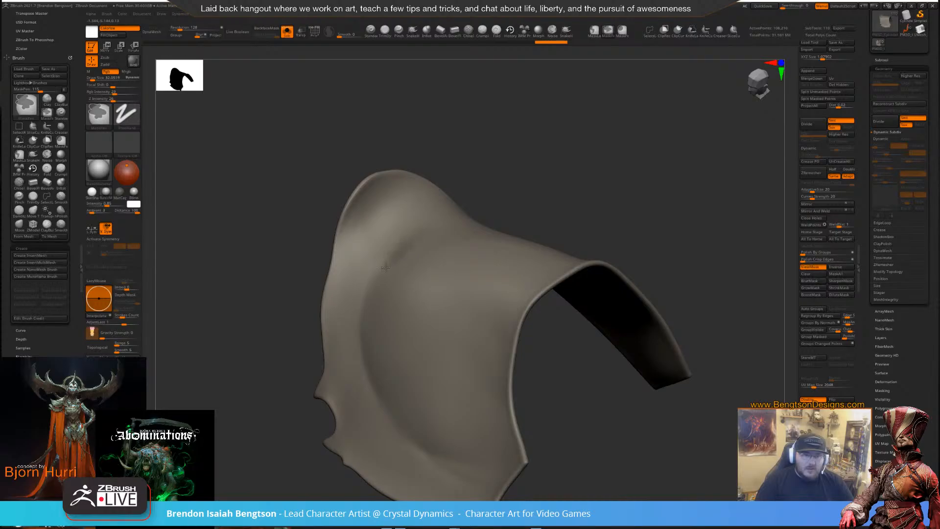
key(space)
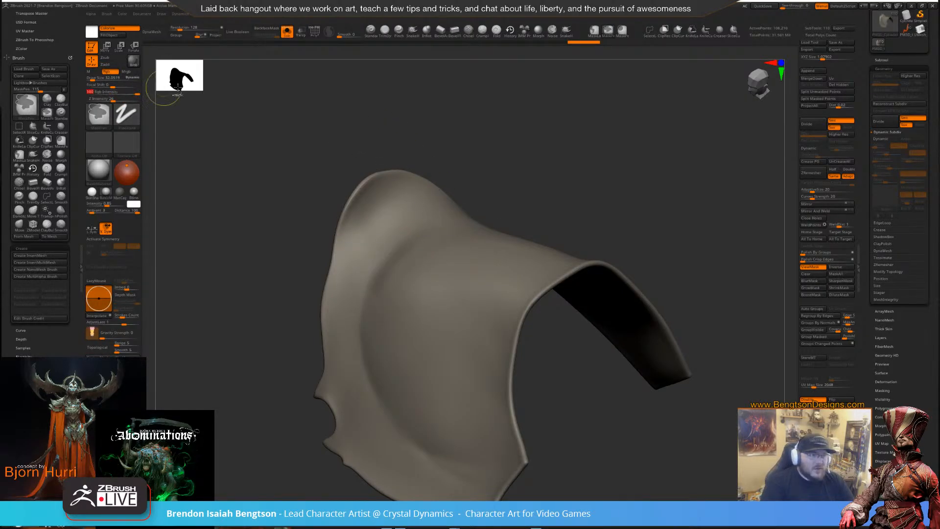
drag(434, 146, 474, 145)
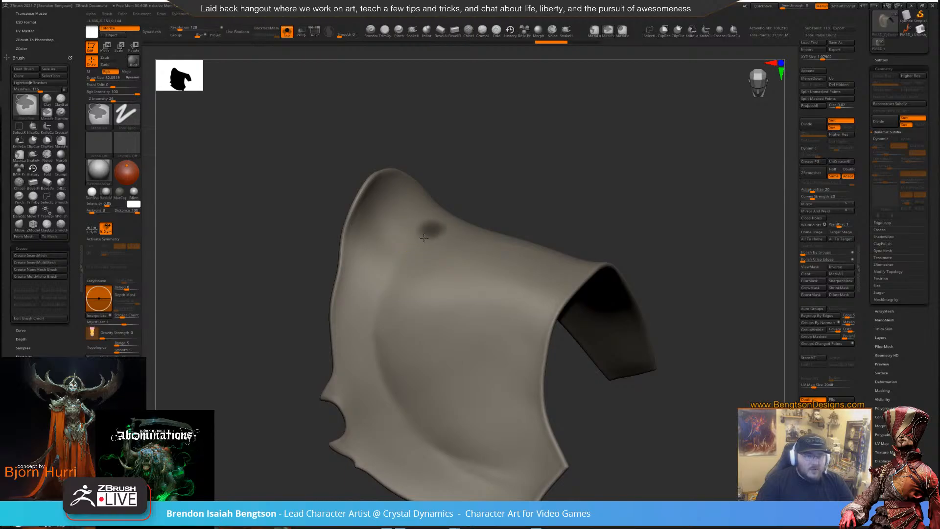
mouse_move(424, 238)
ctrl+mouse_down()
mouse_move(393, 306)
mouse_move(398, 382)
ctrl+mouse_up()
key(b)
key(m)
key(t)
ctrl+click(497, 172)
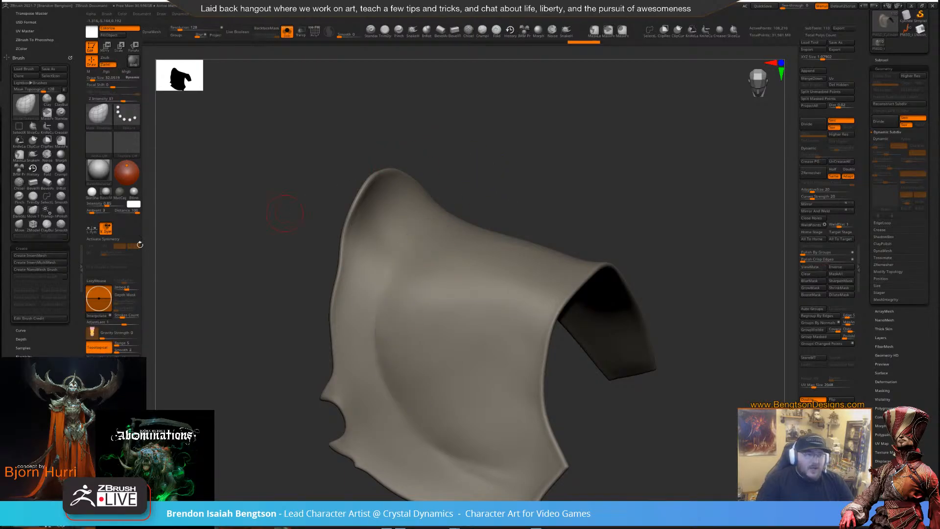
Turn on LazyMouse for the mask brush and paint a soft mask band along the plate's curved crease
key(ctrl)
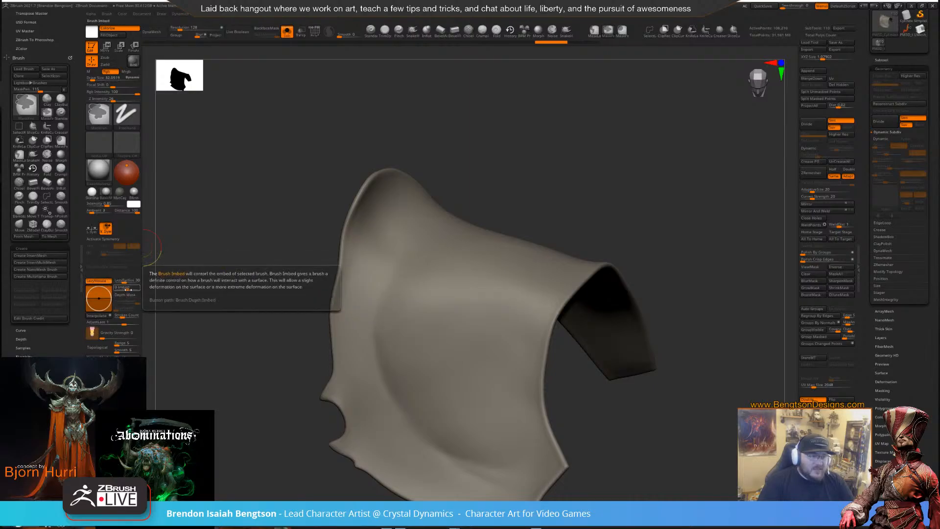
click(106, 281)
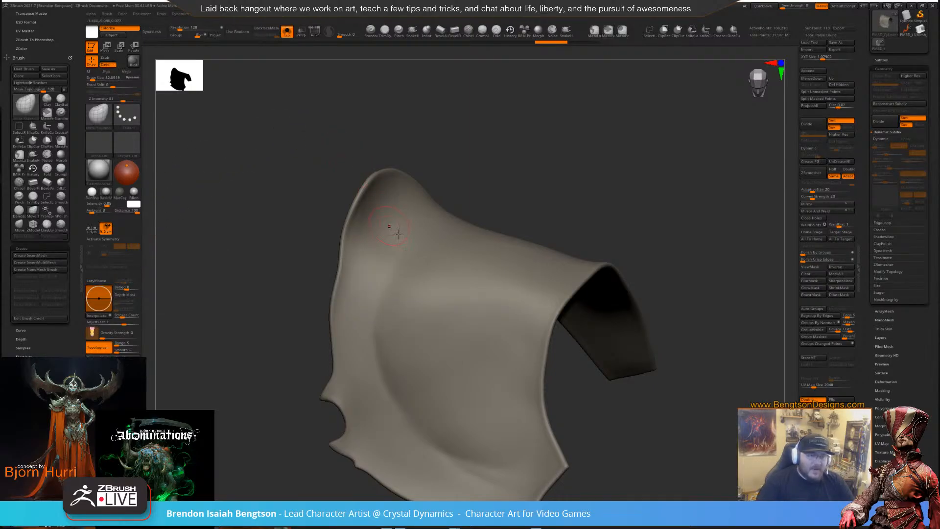
ctrl+drag(404, 265, 384, 329)
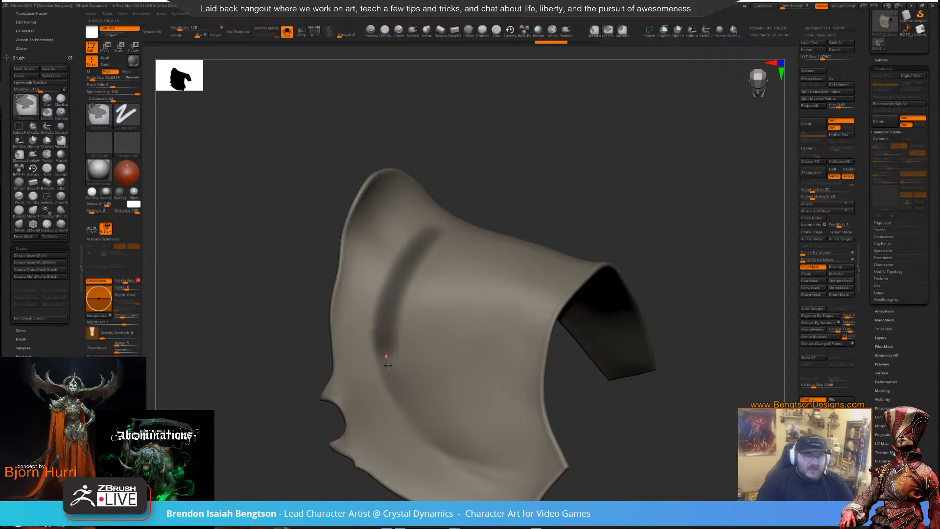
ctrl+drag(387, 365, 397, 389)
ctrl+drag(427, 428, 449, 445)
drag(475, 179, 481, 92)
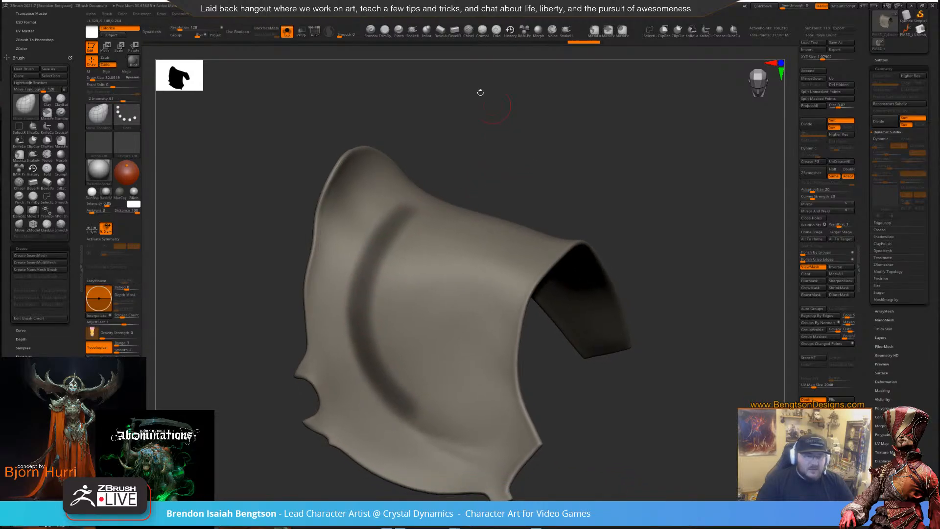
Lower the mask brush's Focal Shift and replace the soft mask with a harder-edged band along the plate's curved crease
key(space)
click(433, 178)
key(ctrl+h)
mouse_move(407, 203)
ctrl+mouse_down()
mouse_move(375, 247)
mouse_move(356, 348)
ctrl+mouse_up()
key(ctrl+h)
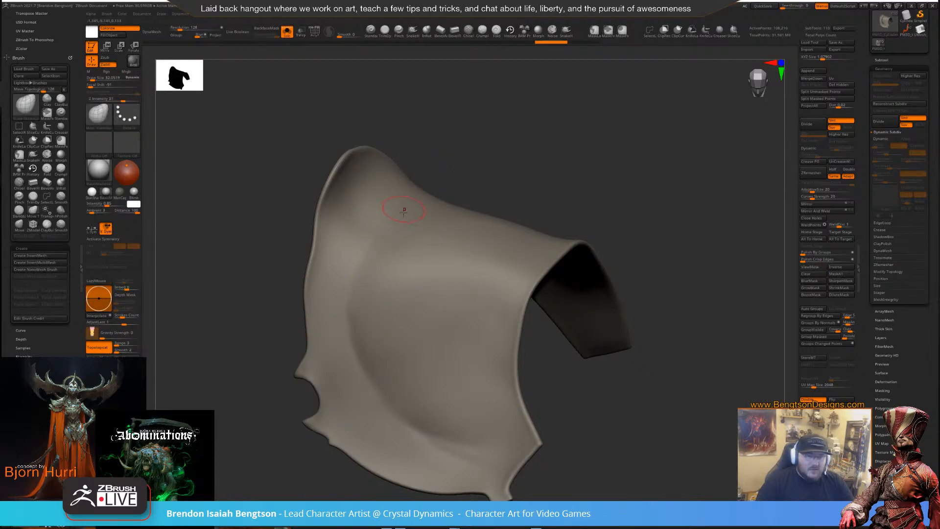
key(space)
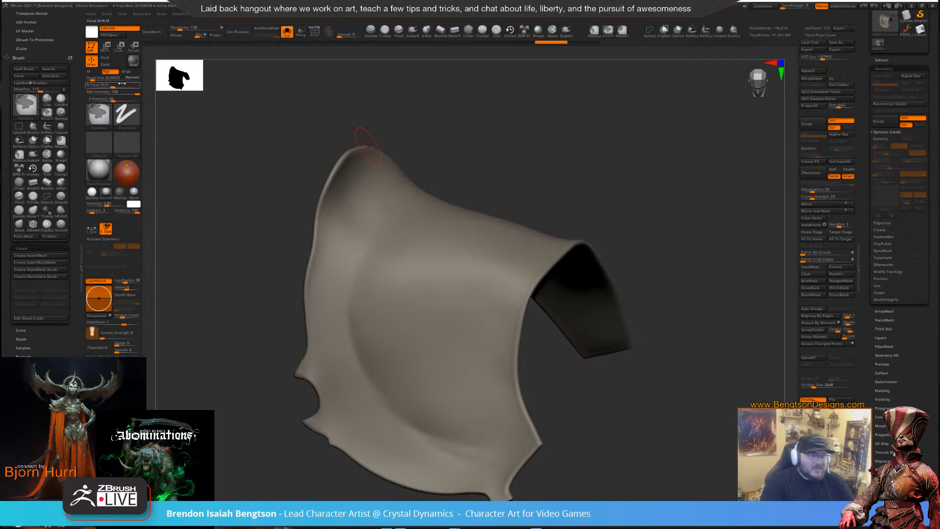
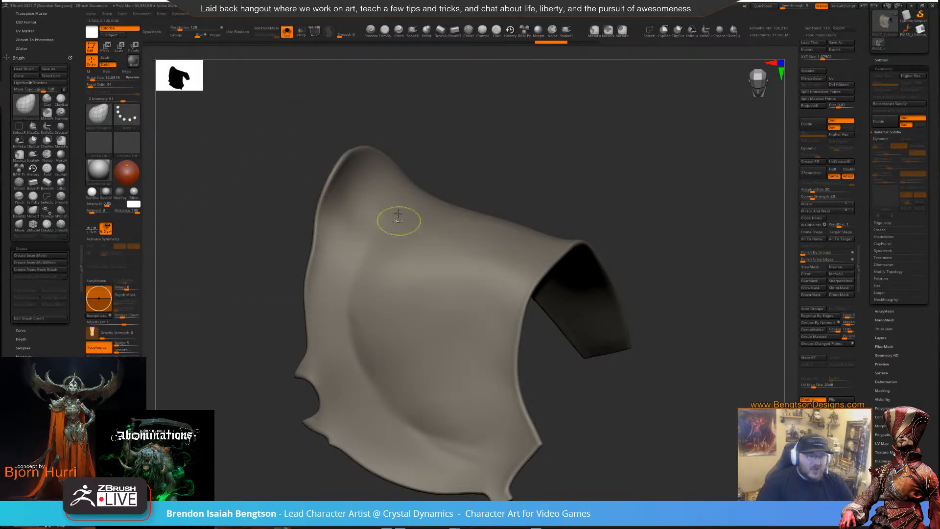
mouse_move(402, 208)
ctrl+mouse_down()
mouse_move(381, 243)
mouse_move(363, 321)
mouse_move(379, 368)
mouse_move(410, 408)
ctrl+mouse_up()
Enable backface masking and mask a curved band along the plate's crease from the shoulder crest down toward the lower border
drag(512, 161, 509, 102)
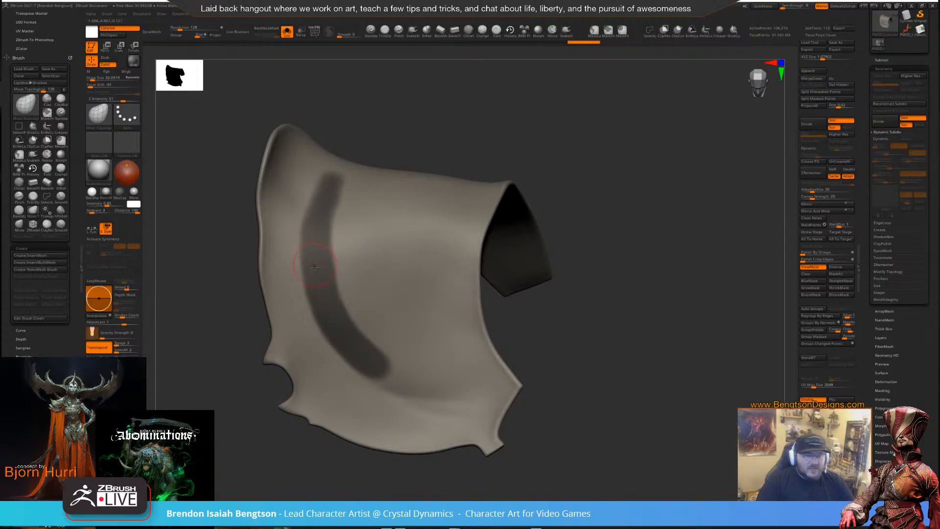
drag(565, 126, 525, 95)
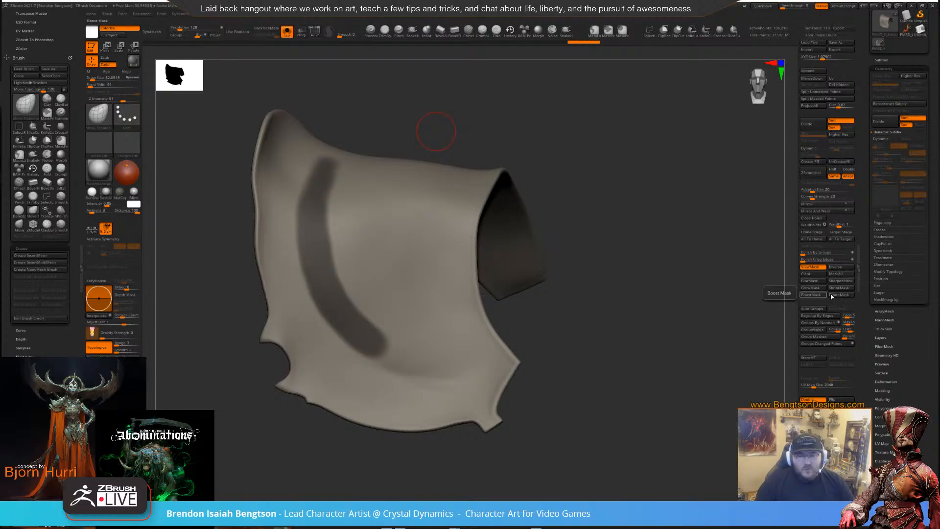
mouse_move(724, 265)
mouse_down()
mouse_move(703, 263)
mouse_move(641, 115)
mouse_move(442, 166)
mouse_up()
key(ctrl)
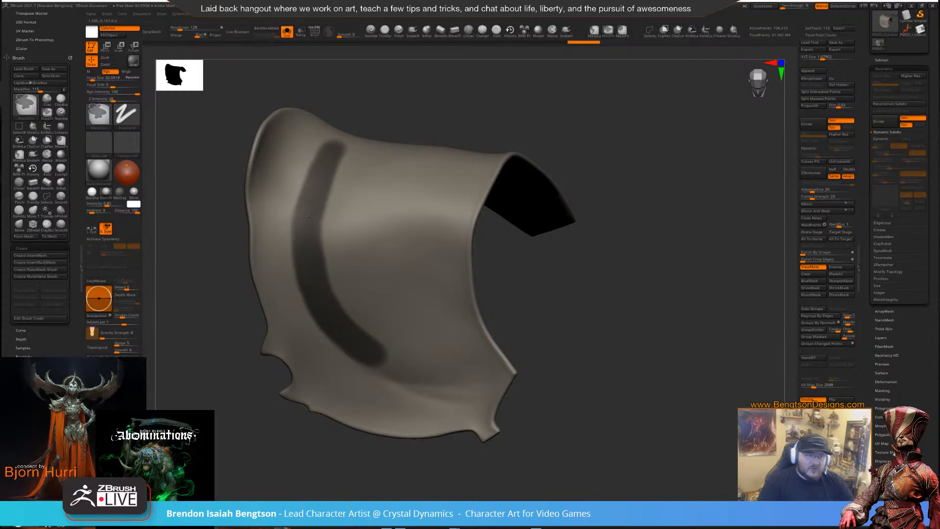
mouse_move(246, 410)
mouse_down()
mouse_move(210, 364)
mouse_move(369, 325)
mouse_move(461, 148)
mouse_up()
mouse_move(524, 130)
ctrl+mouse_down()
mouse_move(573, 177)
mouse_move(580, 258)
mouse_move(581, 90)
mouse_move(468, 162)
mouse_move(396, 180)
mouse_move(364, 205)
ctrl+mouse_up()
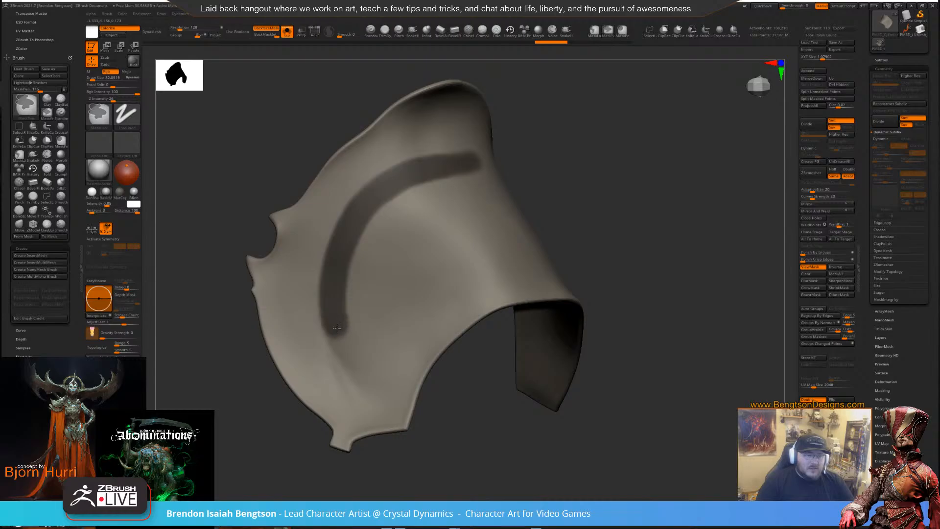
ctrl+drag(349, 359, 373, 394)
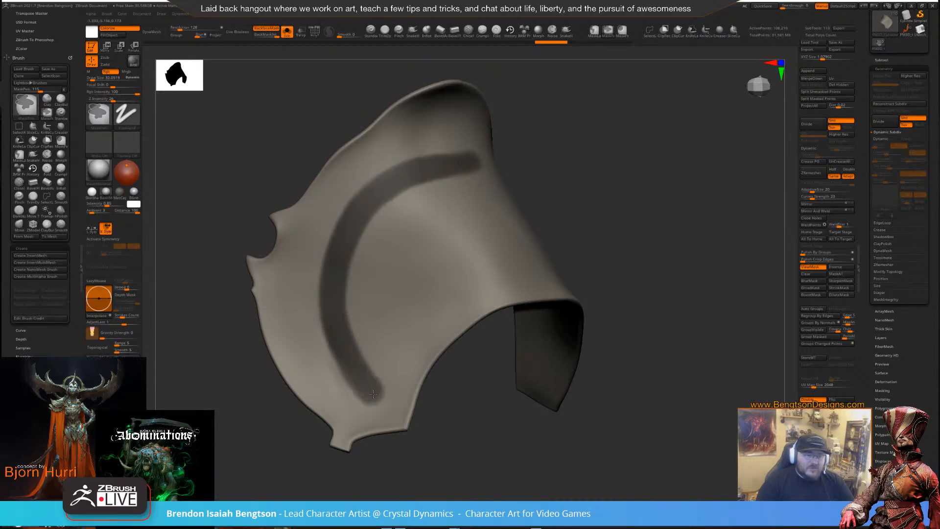
Preview the armor piece with dynamic subdivision and switch the preview off again
mouse_move(604, 181)
mouse_down()
mouse_move(642, 178)
mouse_move(627, 170)
mouse_move(645, 153)
mouse_move(655, 158)
mouse_move(653, 184)
mouse_move(620, 123)
mouse_move(629, 139)
mouse_up()
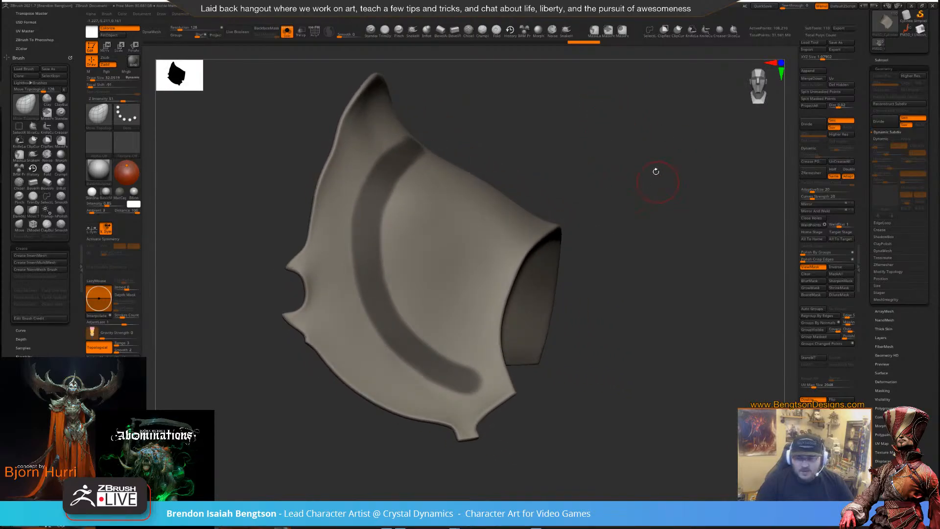
drag(658, 183, 638, 200)
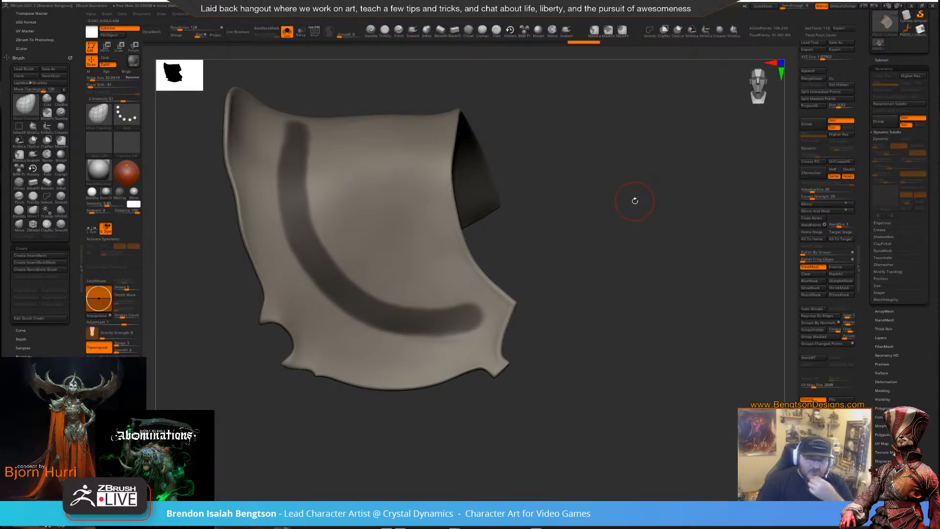
drag(646, 210, 640, 206)
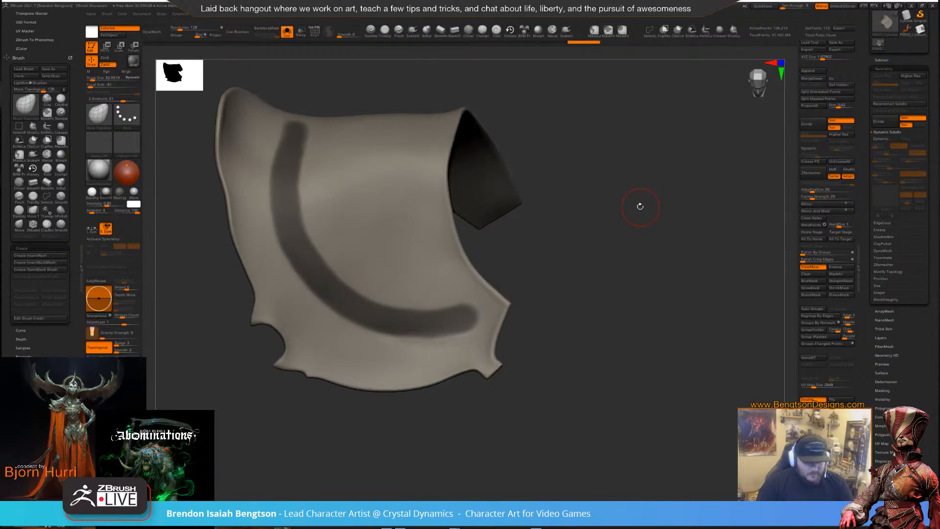
key(d)
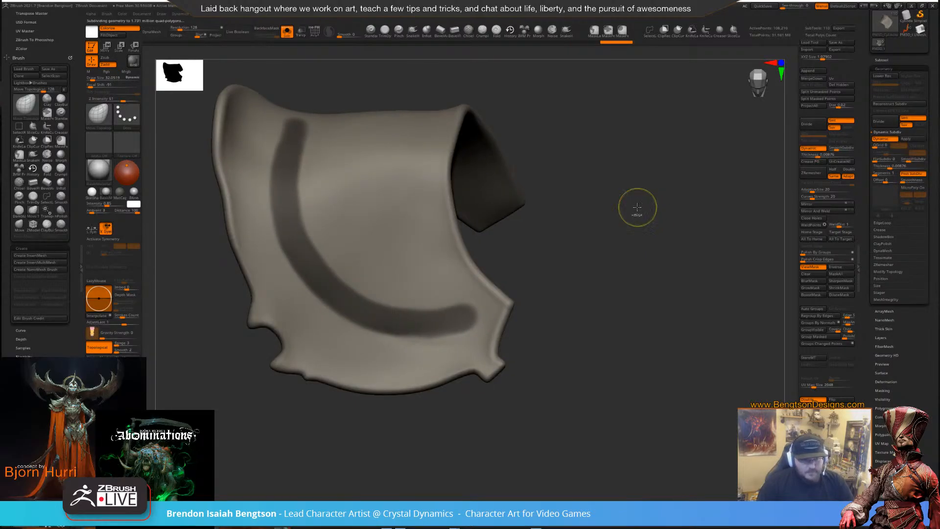
key(shift+d)
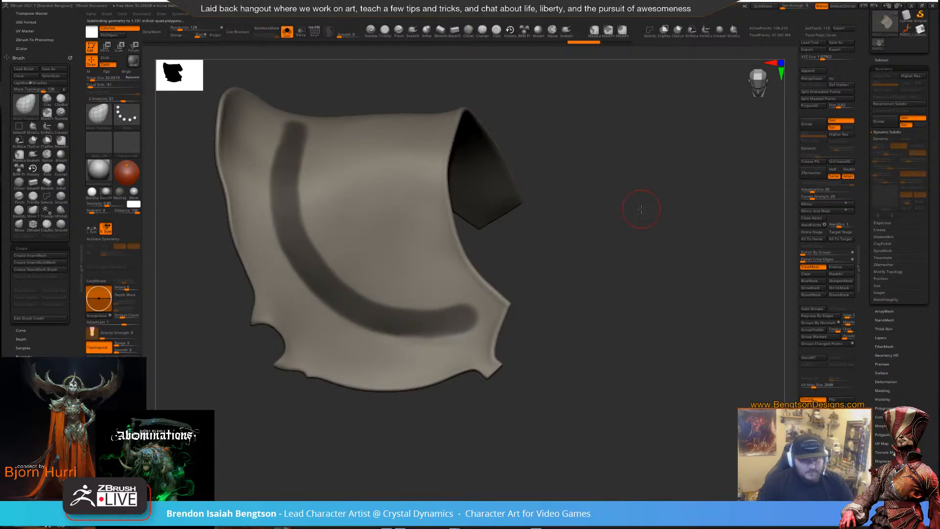
drag(641, 210, 641, 216)
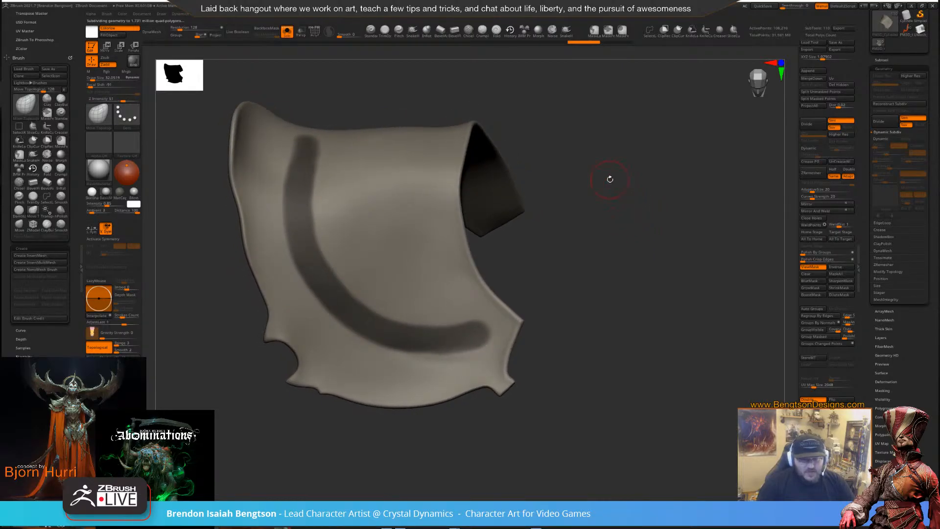
Show the wireframe with polygroups, try to give the masked curved band its own polygroup, and undo the grouping
key(shift+f)
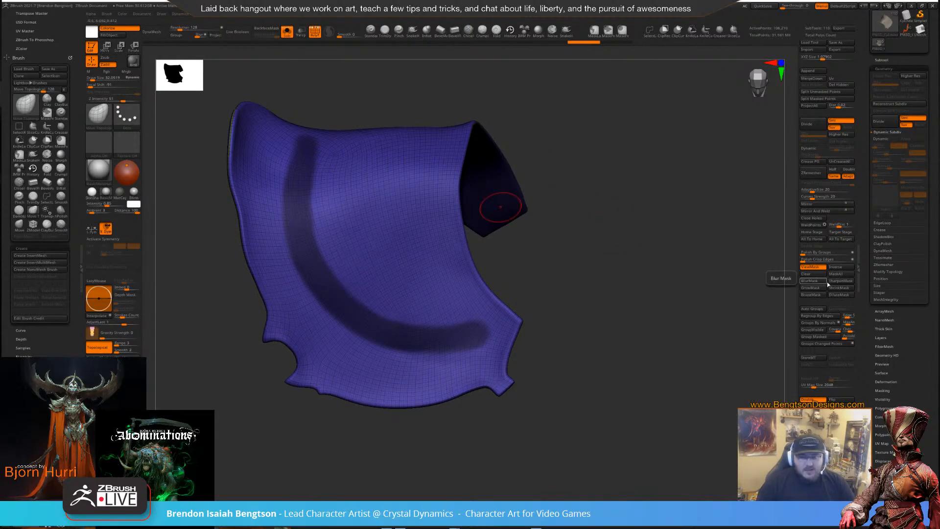
click(814, 336)
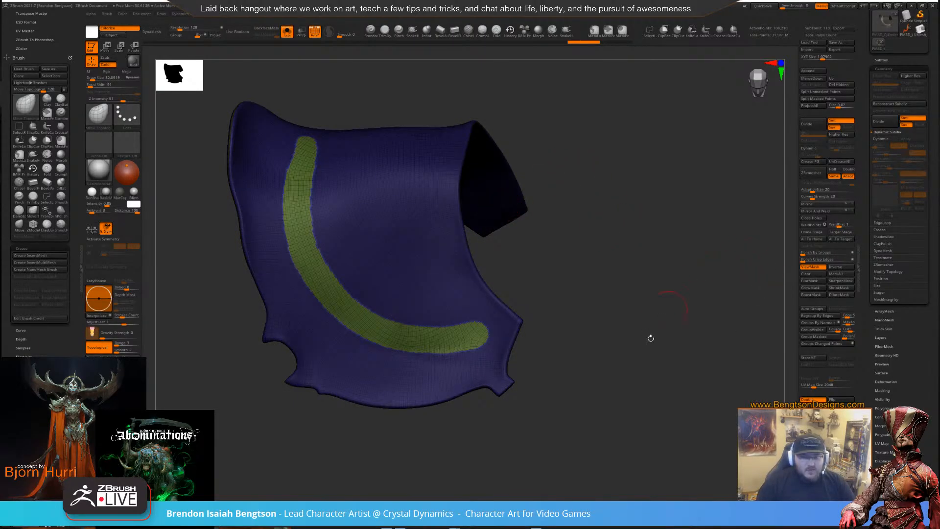
drag(651, 337, 671, 359)
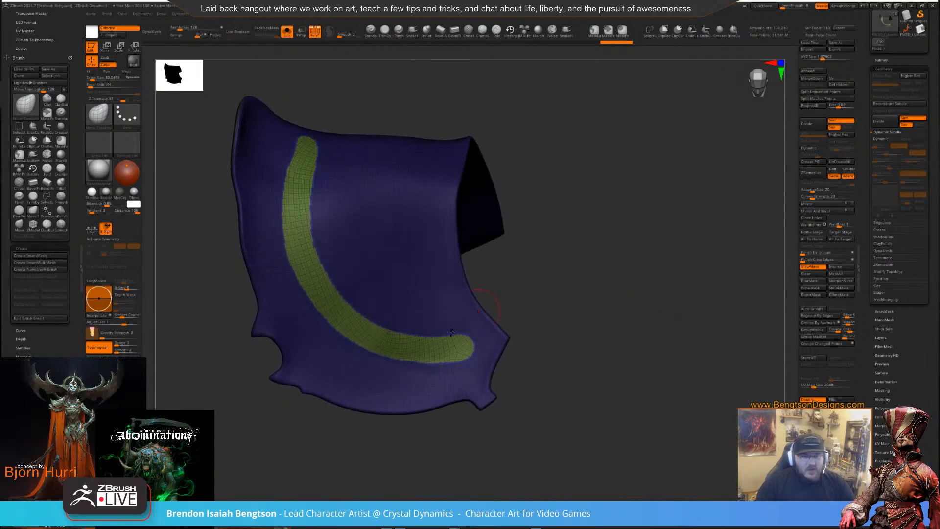
drag(617, 188, 673, 172)
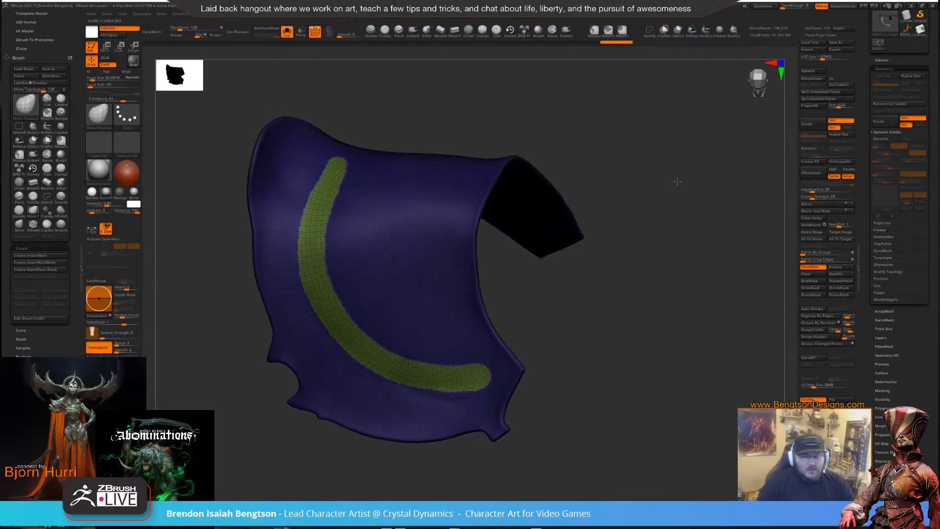
key(shift+f)
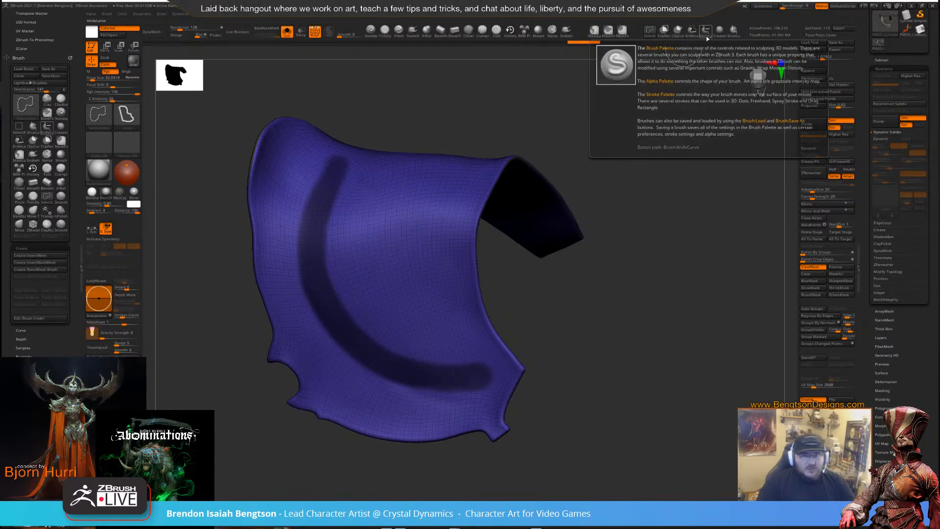
Try a SliceCurve cut along the outer edge of the masked band, from its upper end to its lower end
ctrl+click(733, 31)
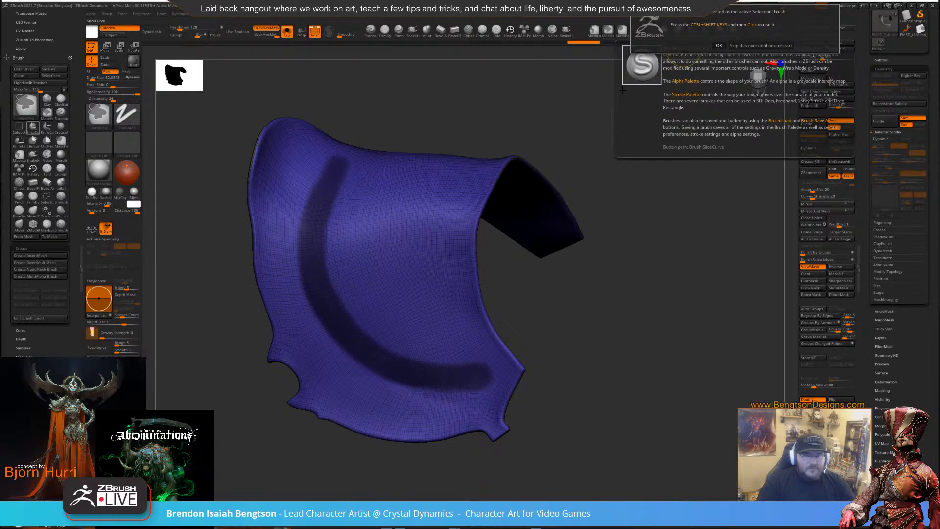
click(719, 46)
drag(558, 89, 576, 90)
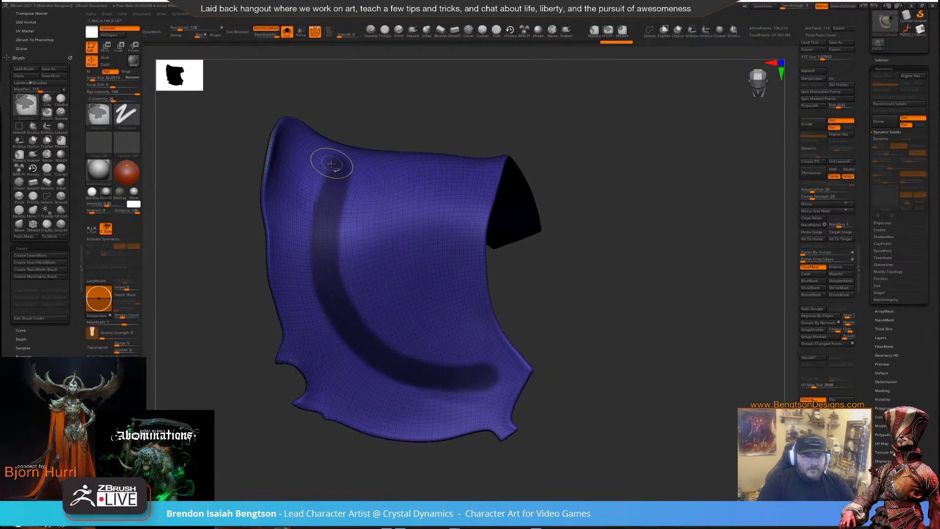
ctrl+alt+click(330, 161)
key(ctrl+shift)
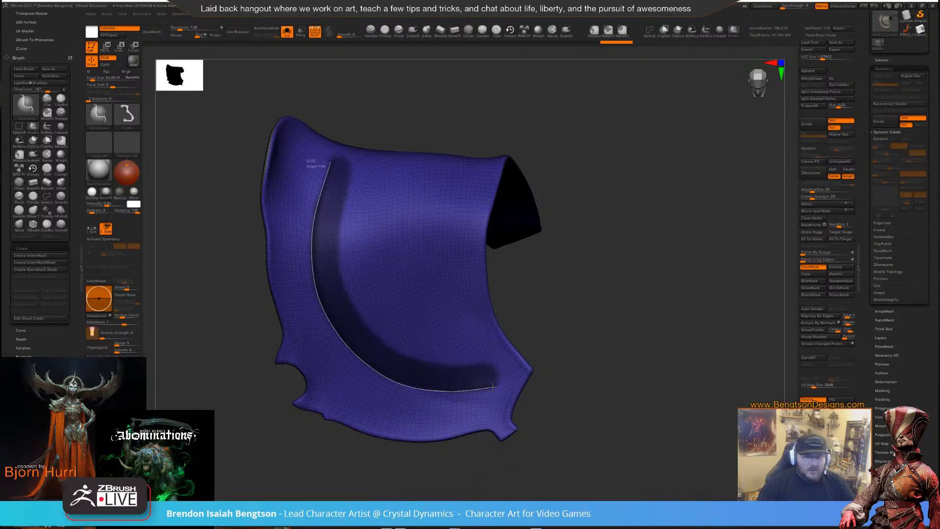
ctrl+shift+drag(655, 336, 657, 330)
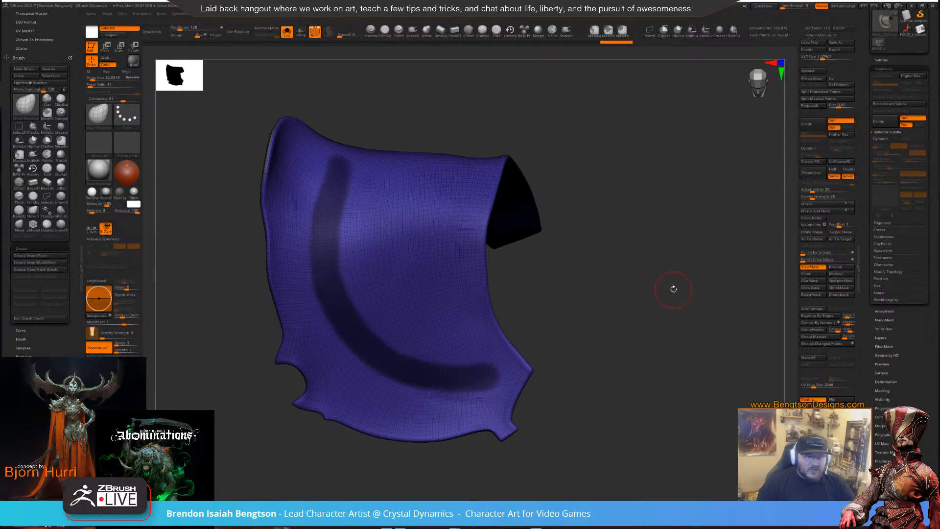
Undo the changes back to the unsliced armor piece with its masked curved band and frame the whole mesh
mouse_move(677, 292)
mouse_down()
mouse_move(667, 272)
mouse_move(636, 265)
mouse_up()
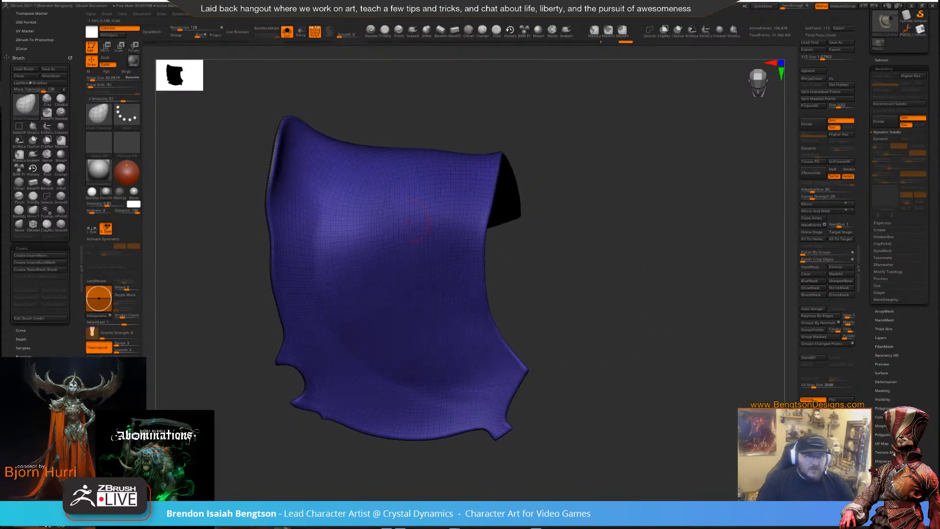
mouse_move(626, 343)
mouse_down()
mouse_move(609, 315)
mouse_move(596, 218)
mouse_move(617, 187)
mouse_move(615, 295)
mouse_up()
key(ctrl+h)
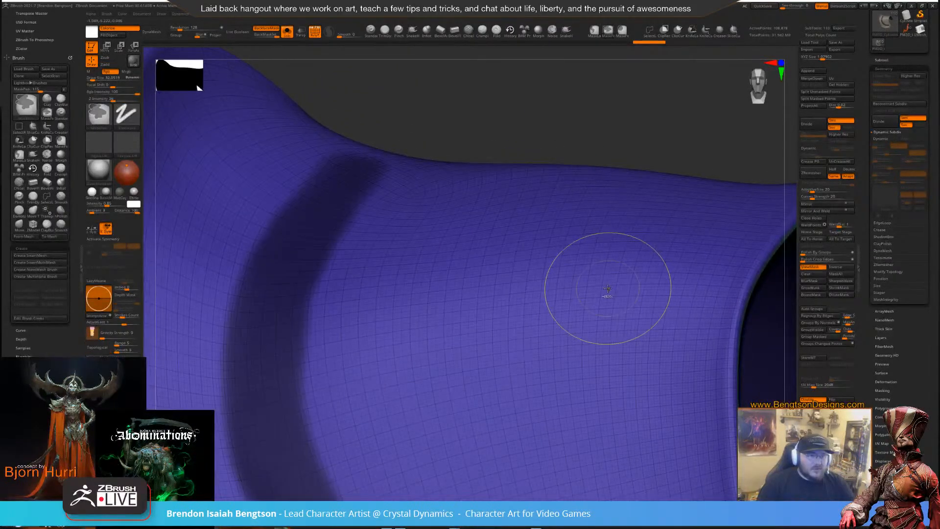
key(ctrl+z)
key(ctrl+z)
drag(649, 102, 606, 98)
key(f)
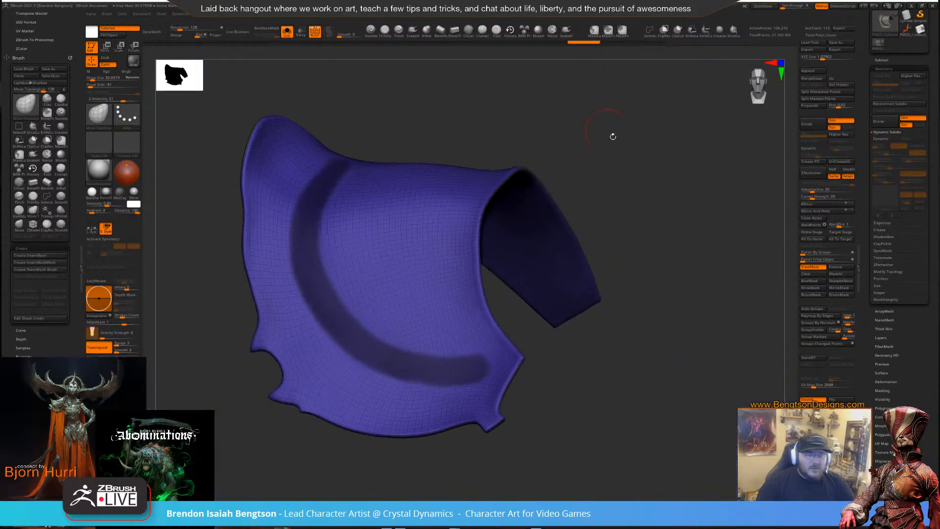
Slice the armor along the masked band's outer edge with SliceCurve, running the cut past both borders of the mesh
drag(613, 136, 697, 146)
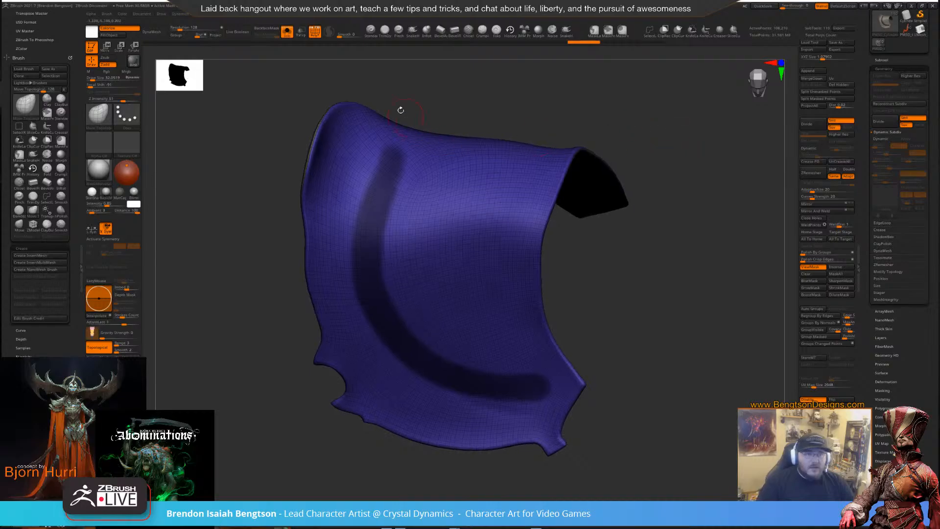
mouse_move(498, 94)
mouse_down()
mouse_move(501, 125)
mouse_move(490, 93)
mouse_move(493, 113)
mouse_move(477, 94)
mouse_move(383, 156)
mouse_up()
mouse_move(428, 105)
ctrl+shift+mouse_down()
mouse_move(376, 165)
mouse_move(353, 226)
ctrl+shift+mouse_up()
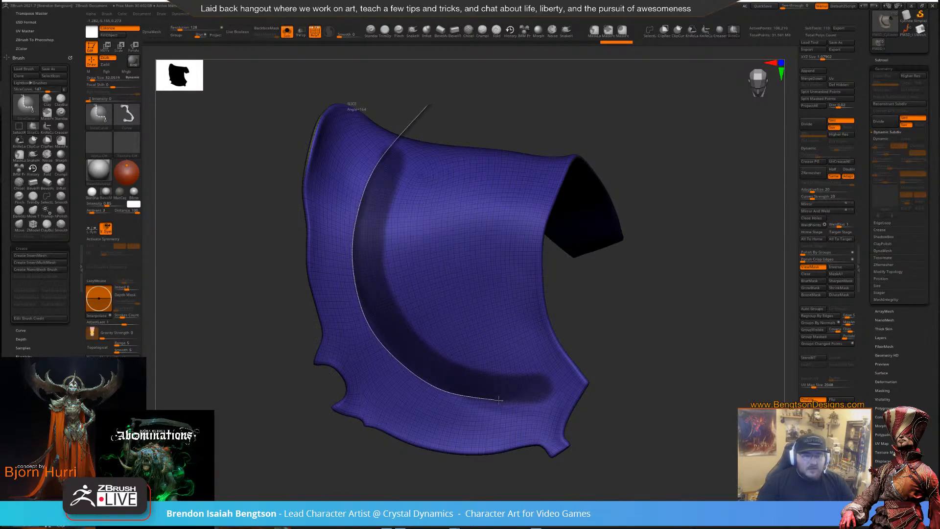
ctrl+shift+drag(485, 400, 558, 396)
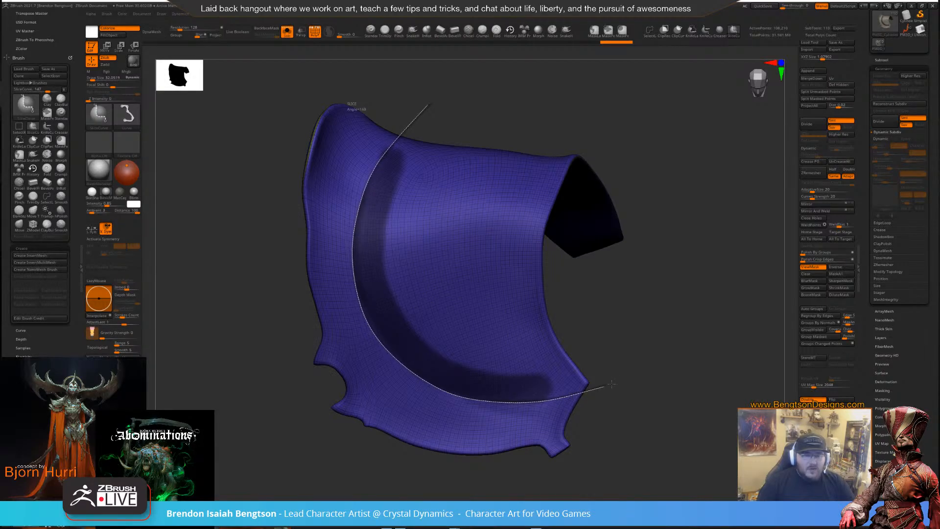
ctrl+shift+drag(650, 378, 653, 379)
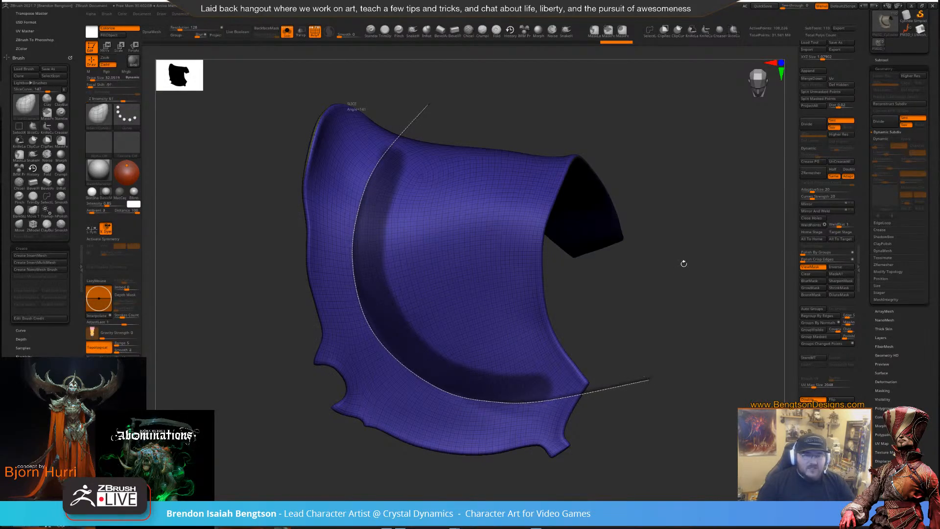
drag(694, 300, 682, 285)
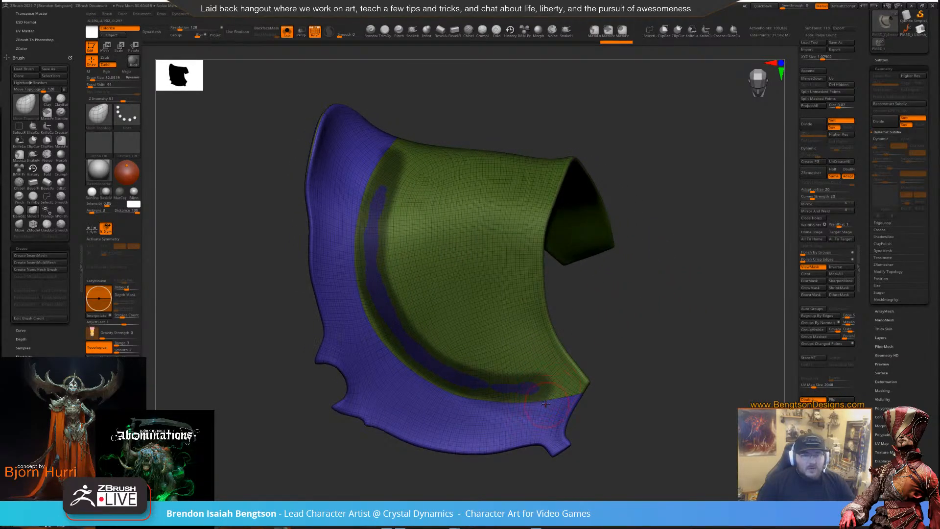
Slice a narrow strip along the armor's open edge, starting at the lower corner and ending beyond the upper border
key(ctrl)
key(ctrl+shift)
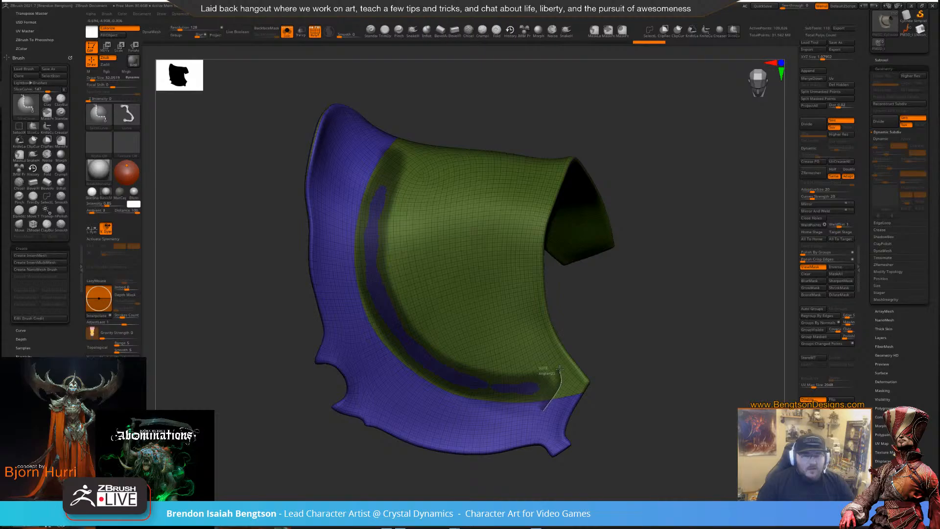
ctrl+shift+drag(554, 366, 529, 305)
ctrl+shift+drag(550, 353, 525, 305)
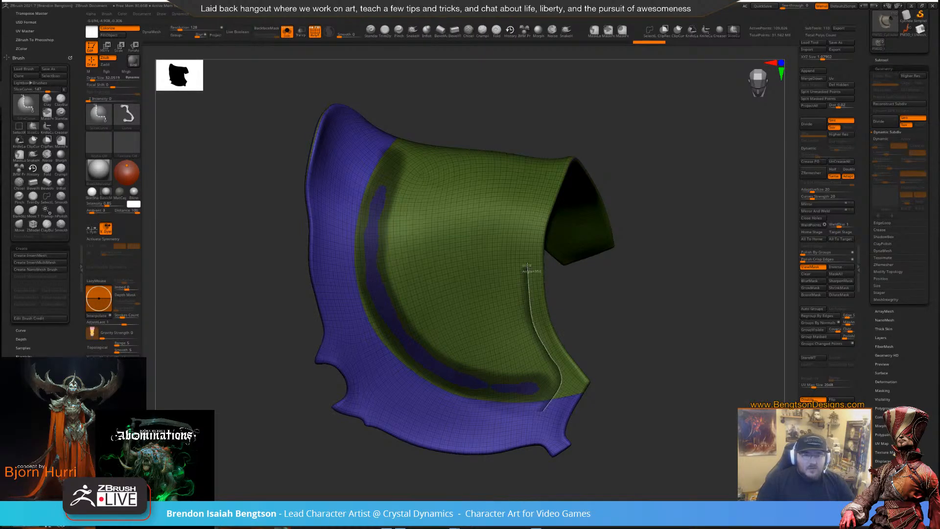
ctrl+shift+drag(529, 259, 569, 122)
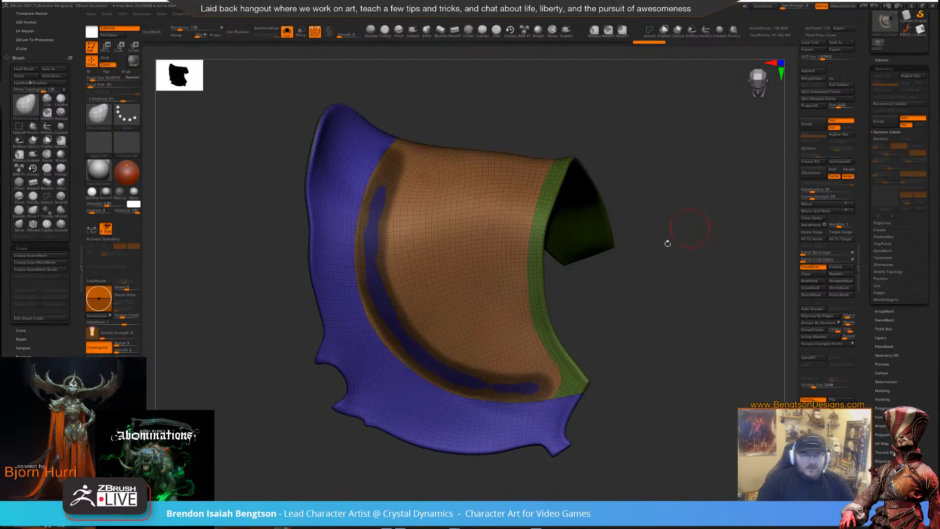
drag(675, 332, 592, 222)
drag(591, 270, 589, 263)
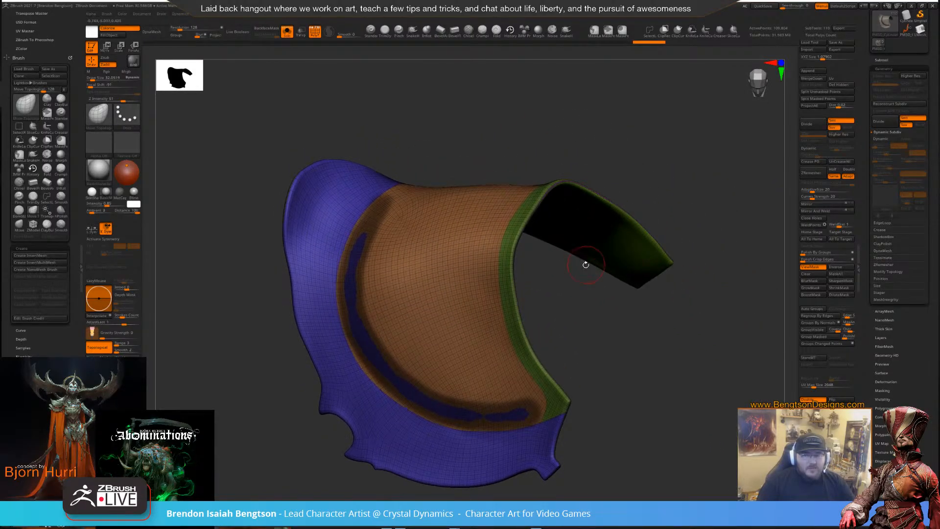
drag(585, 335, 541, 225)
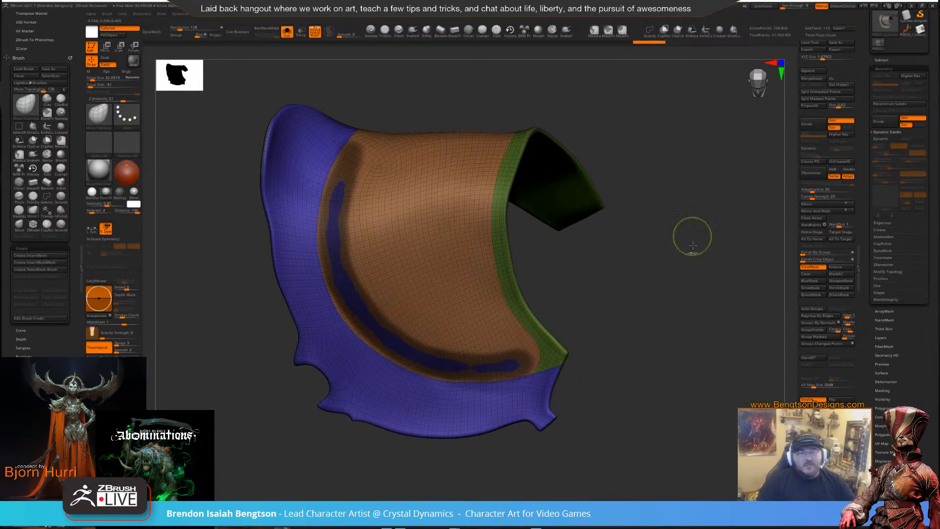
Undo both slice cuts on the armor and turn off the wireframe display
ctrl+drag(692, 235, 709, 190)
key(ctrl+z)
key(ctrl+z)
key(ctrl+z)
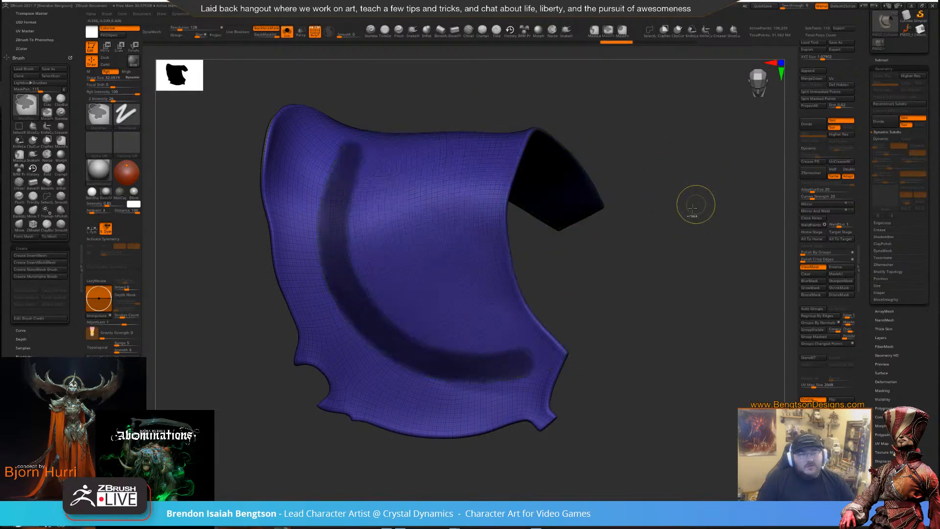
key(shift)
key(shift+f)
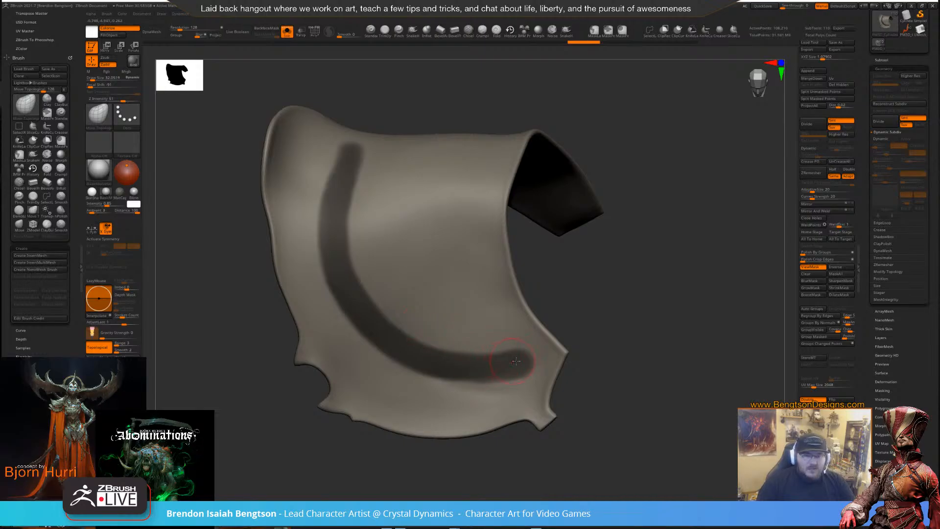
Extend the masked band toward the lower corner and paint a second mask band alongside the open edge, joining both at that corner
key(ctrl)
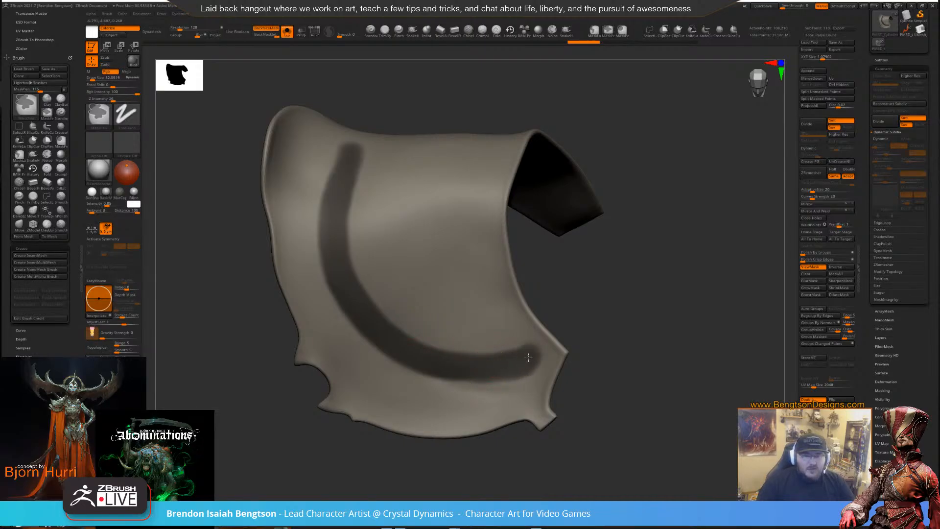
drag(614, 289, 622, 256)
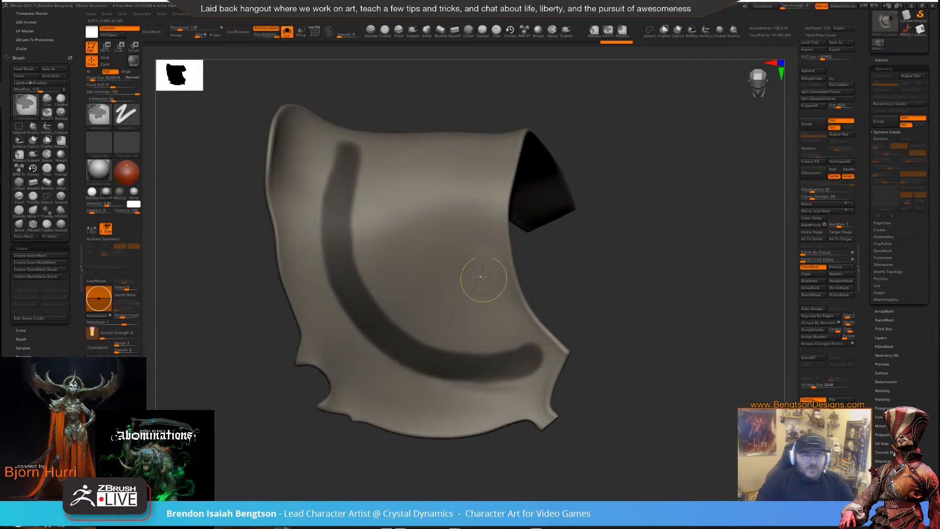
ctrl+click(472, 262)
ctrl+drag(475, 269, 528, 358)
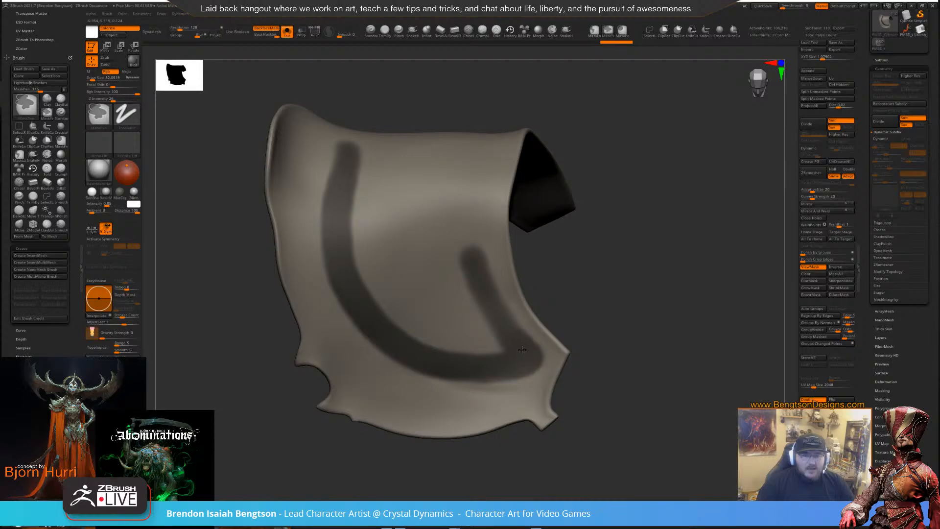
ctrl+drag(481, 259, 485, 180)
key(ctrl+shift)
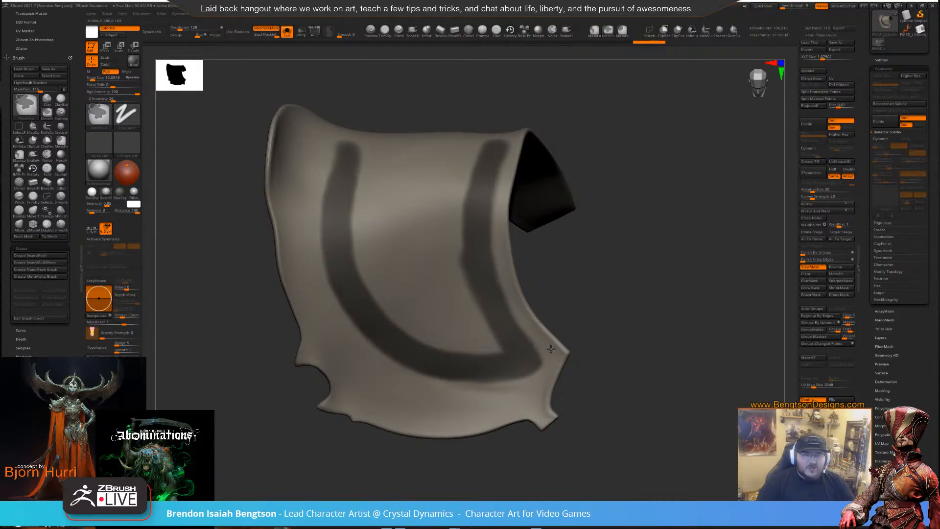
Paint the mask over the area between the two bands on the armor's front, extending the fill up toward the outer band's end
mouse_move(637, 262)
mouse_down()
mouse_move(638, 286)
mouse_move(632, 256)
mouse_move(621, 291)
mouse_up()
mouse_move(639, 243)
mouse_down()
mouse_move(675, 151)
mouse_move(541, 139)
mouse_up()
key(ctrl)
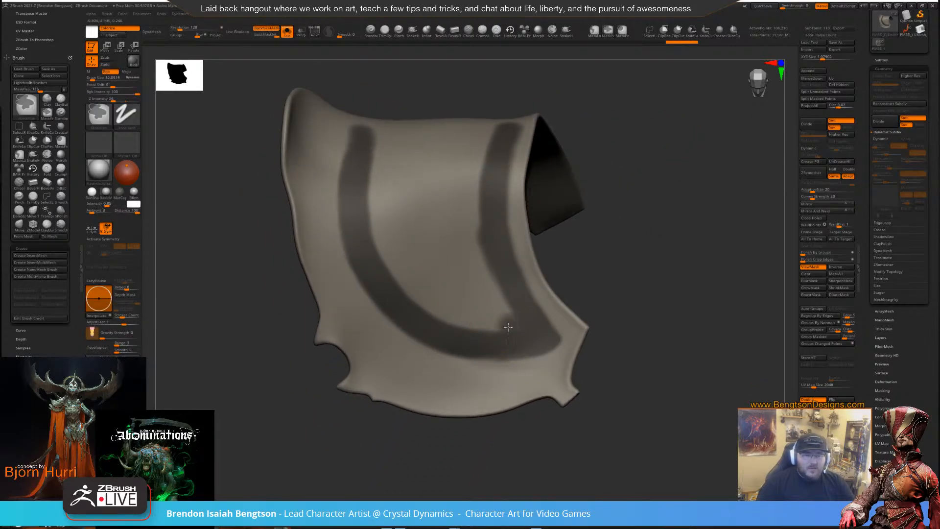
mouse_move(496, 326)
ctrl+mouse_down()
mouse_move(436, 300)
mouse_move(390, 259)
mouse_move(376, 176)
ctrl+mouse_up()
mouse_move(415, 285)
ctrl+mouse_down()
mouse_move(490, 305)
mouse_move(471, 286)
mouse_move(468, 227)
mouse_move(435, 264)
mouse_move(377, 156)
ctrl+mouse_up()
ctrl+drag(404, 247, 443, 209)
mouse_move(636, 218)
mouse_down()
mouse_move(663, 225)
mouse_move(612, 232)
mouse_move(672, 242)
mouse_move(662, 216)
mouse_move(682, 224)
mouse_move(668, 224)
mouse_move(713, 172)
mouse_move(636, 338)
mouse_move(649, 340)
mouse_move(692, 211)
mouse_move(692, 240)
mouse_move(681, 194)
mouse_move(663, 192)
mouse_up()
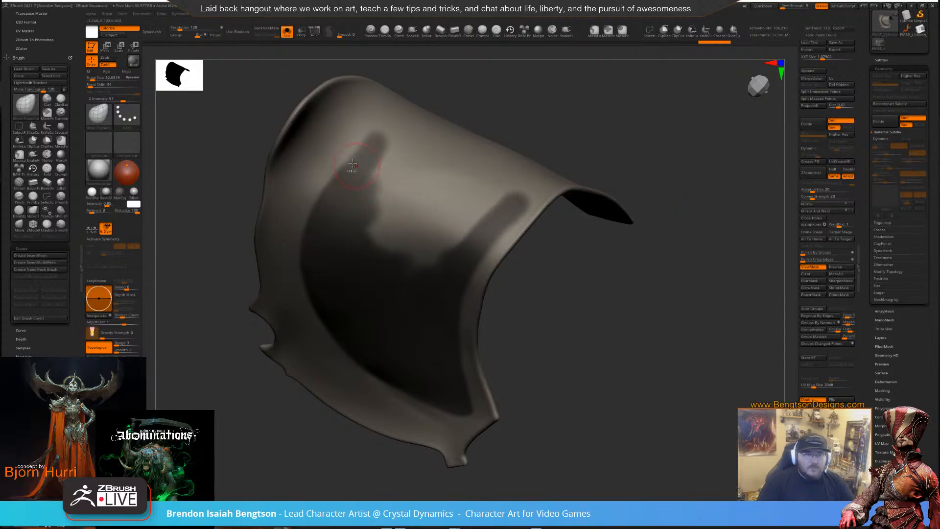
ctrl+drag(353, 165, 377, 139)
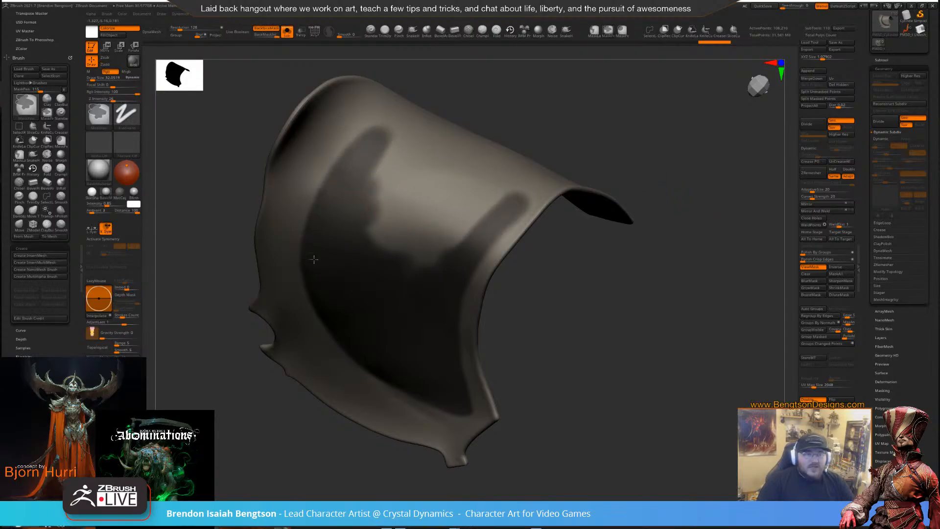
Fill the notch in the outer mask band, and continue both bands across the armor's far side until they meet near the narrow tip
mouse_move(558, 351)
mouse_down()
mouse_move(567, 296)
mouse_move(577, 367)
mouse_move(614, 202)
mouse_move(587, 251)
mouse_move(541, 151)
mouse_up()
mouse_move(678, 289)
mouse_down()
mouse_move(678, 250)
mouse_move(676, 319)
mouse_move(673, 267)
mouse_up()
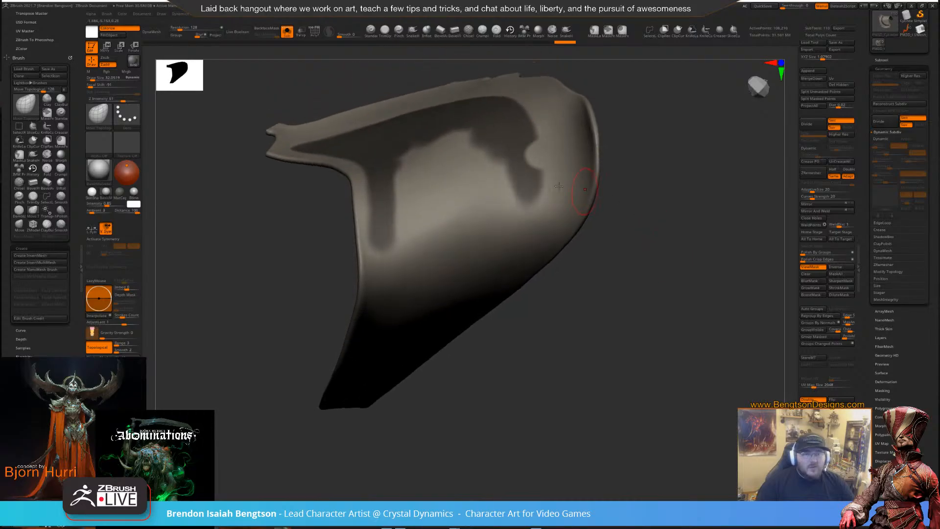
ctrl+drag(524, 145, 528, 172)
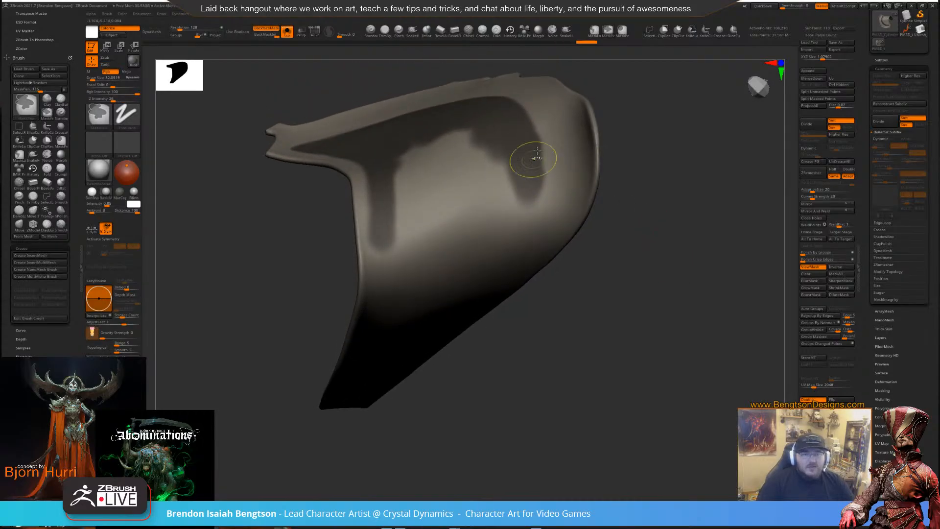
drag(619, 310, 617, 278)
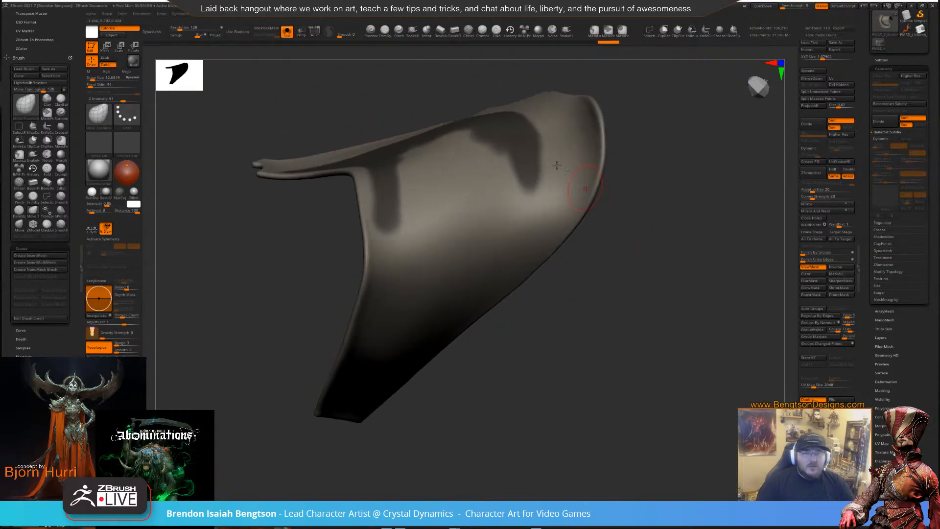
mouse_move(533, 174)
ctrl+mouse_down()
mouse_move(518, 234)
mouse_move(412, 330)
ctrl+mouse_up()
mouse_move(560, 365)
mouse_down()
mouse_move(560, 306)
mouse_move(552, 331)
mouse_move(592, 374)
mouse_up()
ctrl+drag(418, 219, 385, 393)
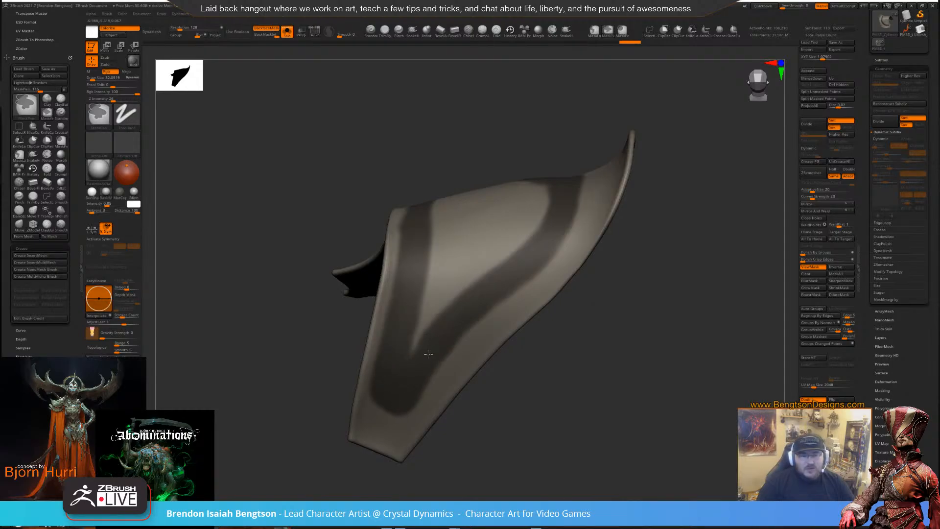
Fill the remaining space between the bands with mask from the narrow tip across the armor's center, using a larger brush
ctrl+drag(422, 336, 461, 285)
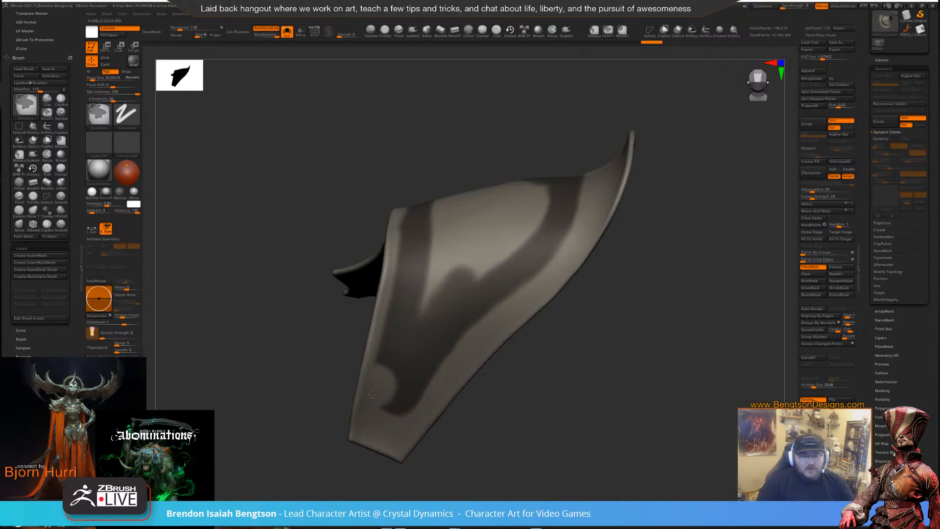
mouse_move(577, 392)
mouse_down()
mouse_move(601, 436)
mouse_move(587, 384)
mouse_up()
mouse_move(460, 175)
ctrl+mouse_down()
mouse_move(485, 238)
mouse_move(487, 206)
mouse_move(441, 174)
mouse_move(407, 216)
mouse_move(399, 260)
mouse_move(426, 220)
mouse_move(415, 253)
ctrl+mouse_up()
key(space)
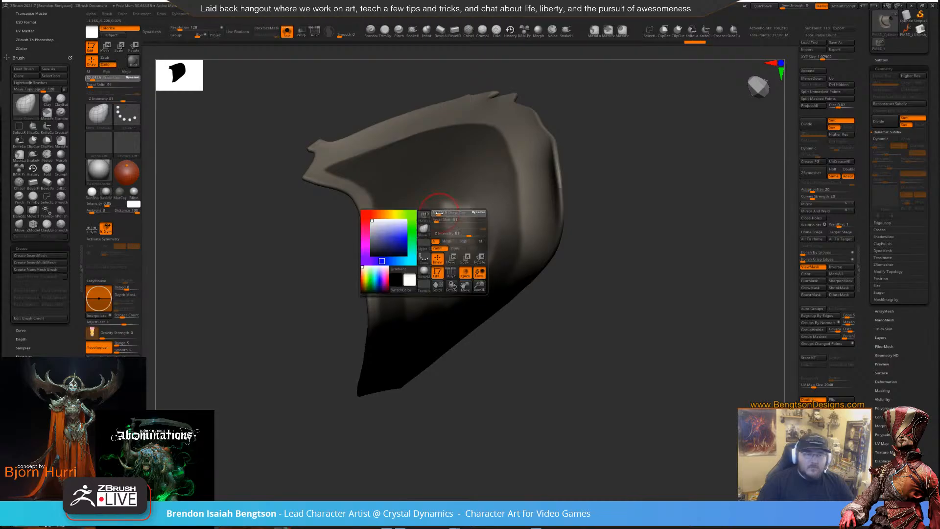
mouse_move(441, 213)
ctrl+mouse_down()
mouse_move(441, 199)
mouse_move(434, 288)
mouse_move(422, 266)
ctrl+mouse_up()
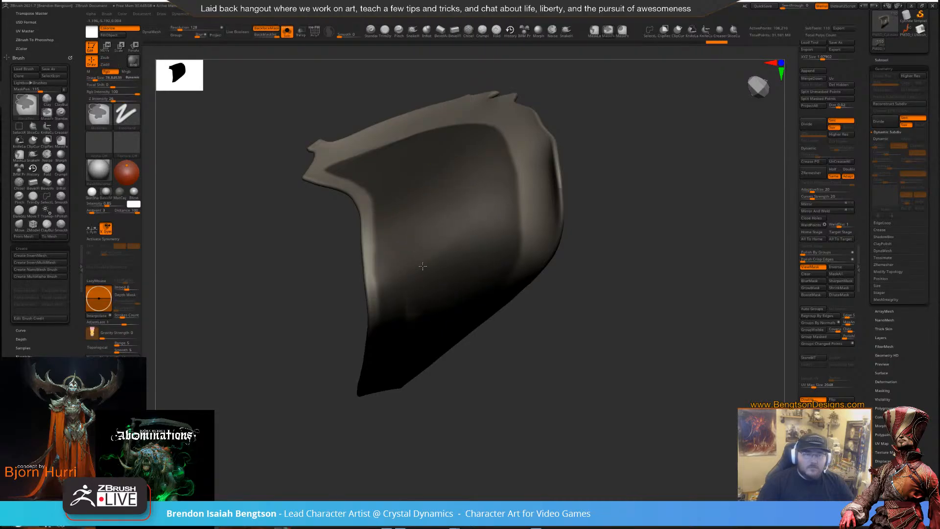
Reduce the mask brush size to about 37 and refine the masked area's border along the armor's open edge
mouse_move(560, 372)
mouse_down()
mouse_move(556, 337)
mouse_move(528, 327)
mouse_up()
key(space)
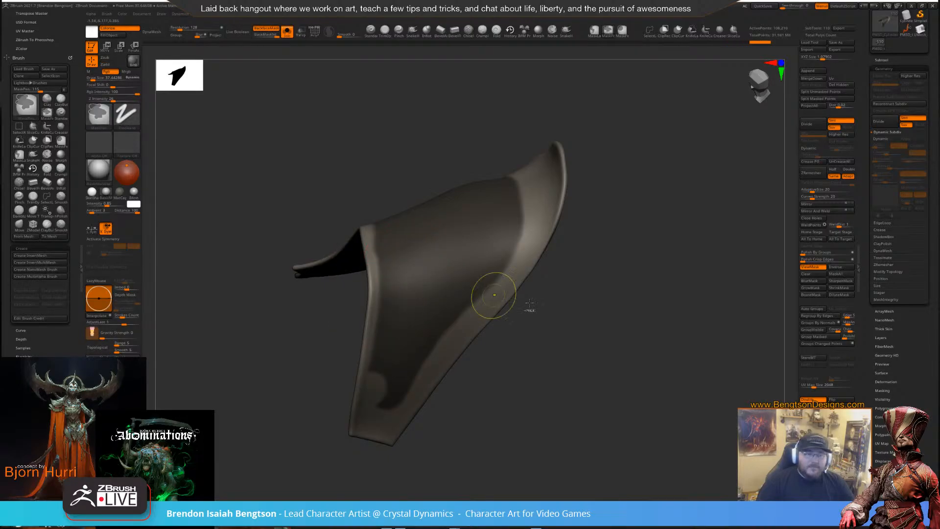
drag(541, 315, 566, 359)
key(space)
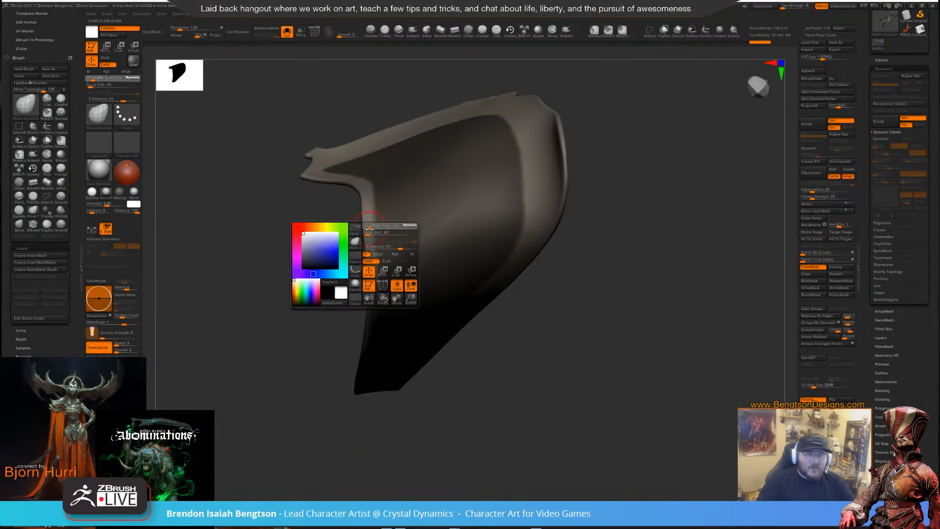
key(ctrl)
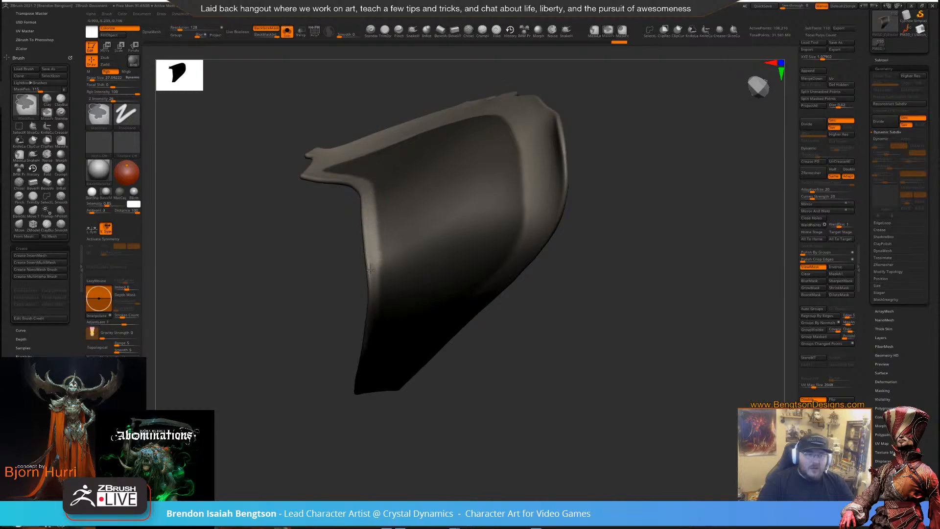
drag(365, 314, 367, 204)
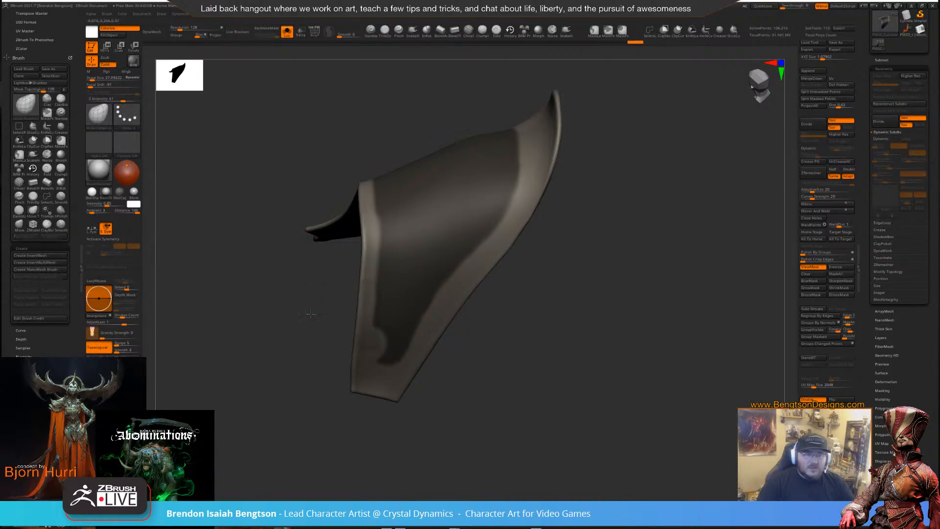
Check the masked panel from the side and front, and restore the display of the full character around the armor piece
drag(310, 315, 313, 340)
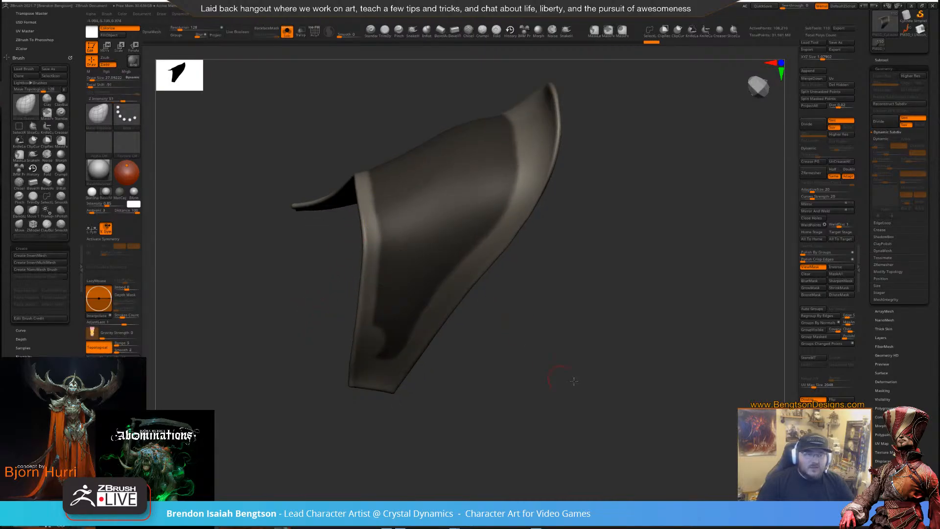
mouse_move(390, 243)
shift+mouse_down()
mouse_move(621, 210)
mouse_move(651, 290)
mouse_move(606, 272)
mouse_move(656, 311)
mouse_move(634, 300)
mouse_move(644, 292)
mouse_move(656, 309)
mouse_move(686, 224)
mouse_move(657, 313)
mouse_move(647, 275)
mouse_move(661, 284)
mouse_move(652, 290)
mouse_move(658, 250)
shift+mouse_up()
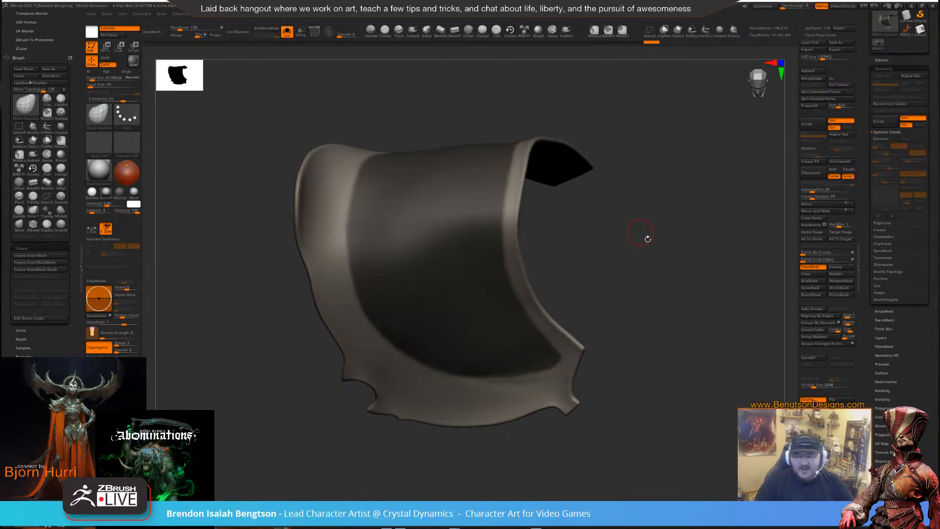
drag(653, 291, 590, 248)
key(ctrl+shift+f)
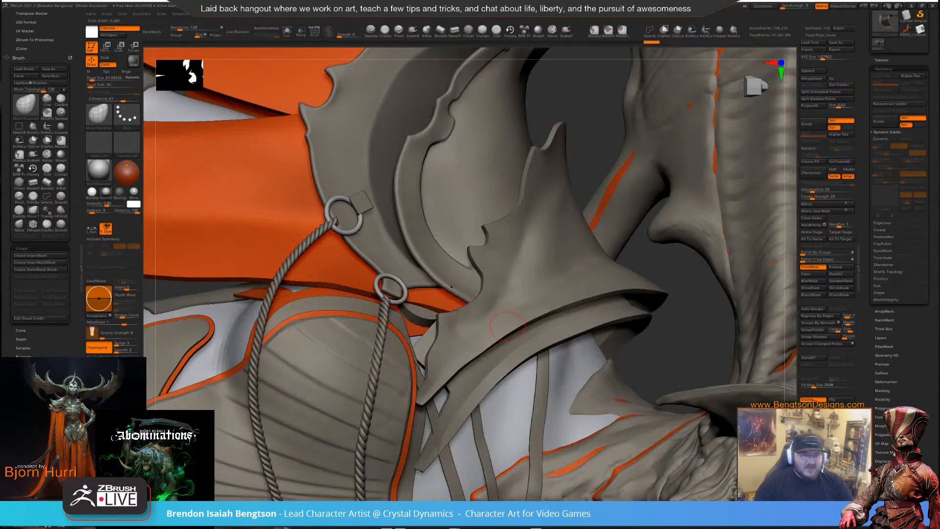
Examine the overlapping shoulder plates from several sides and their place in the full character's front silhouette
drag(542, 144, 619, 179)
drag(632, 212, 675, 193)
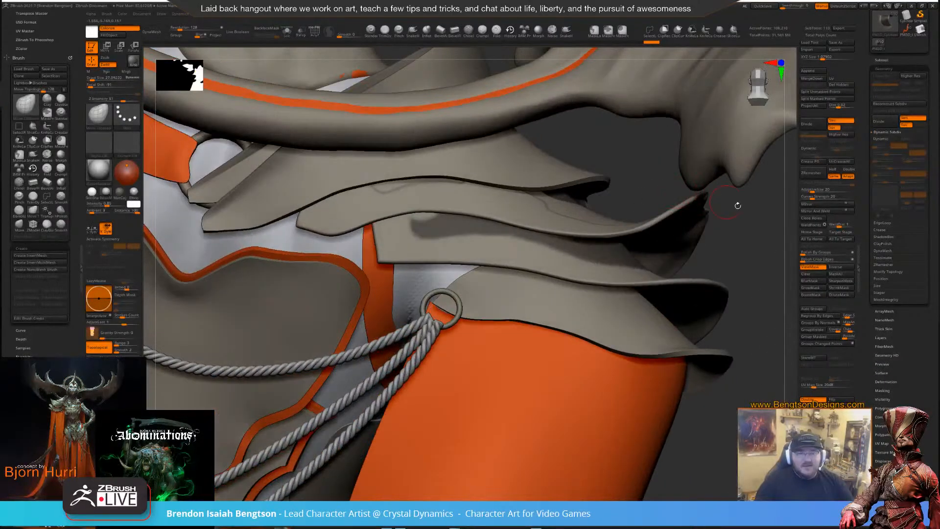
drag(738, 205, 281, 220)
alt+drag(362, 306, 242, 308)
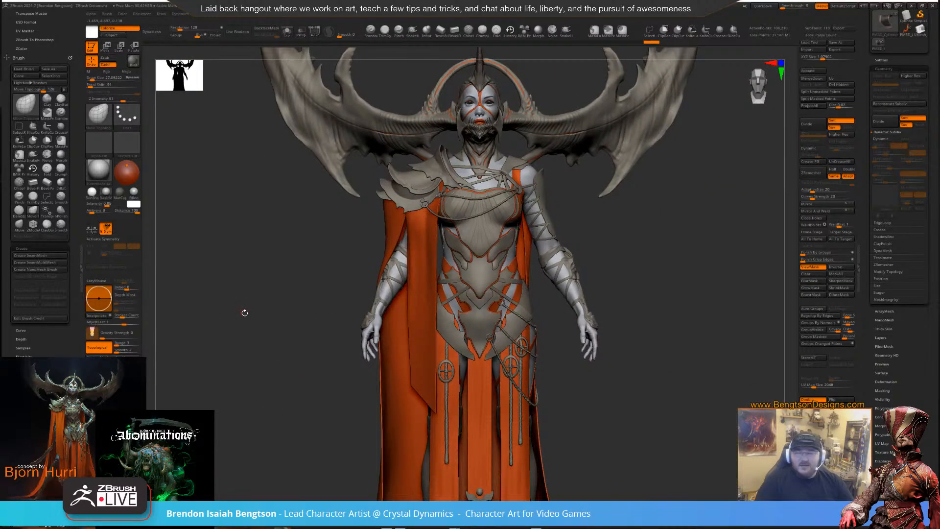
drag(239, 346, 214, 342)
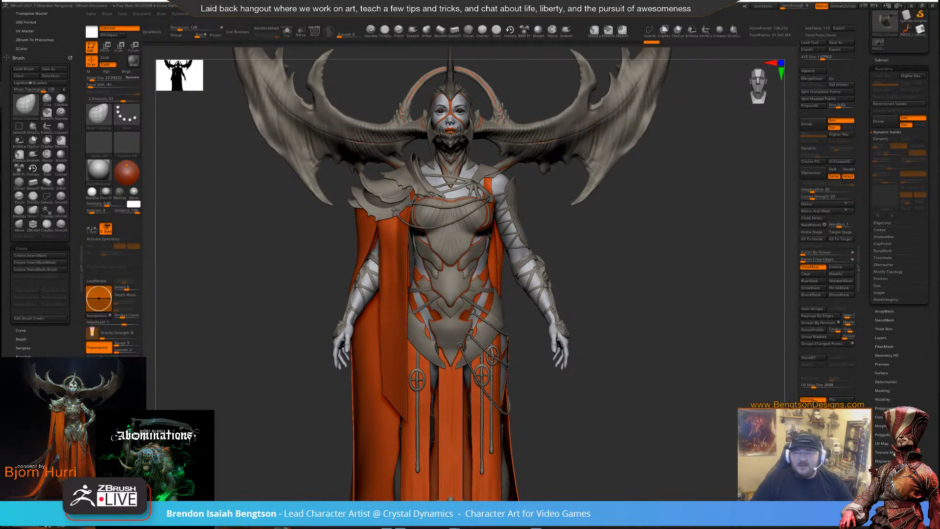
right_drag(939, 211, 718, 264)
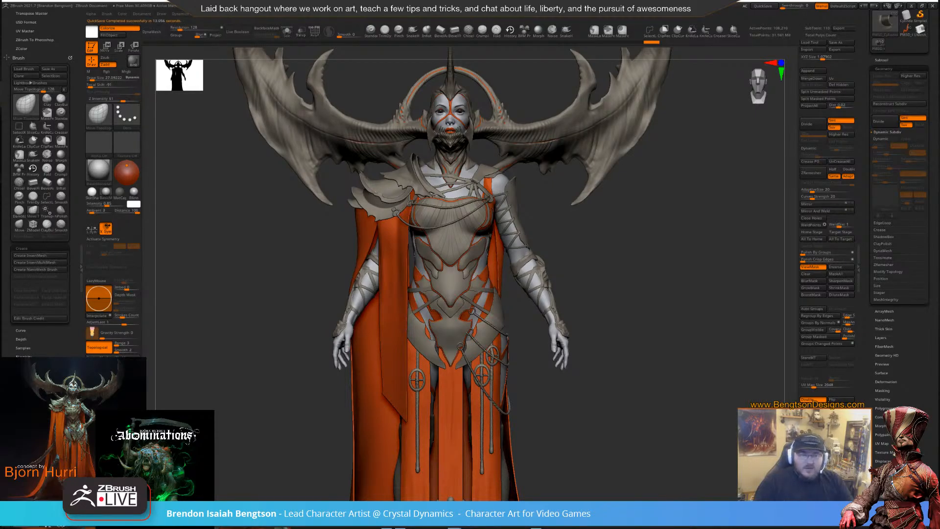
Examine the shoulder armor up close from the front and from above, focusing on the masked panel beneath the overlapping upper plate
drag(657, 264, 664, 387)
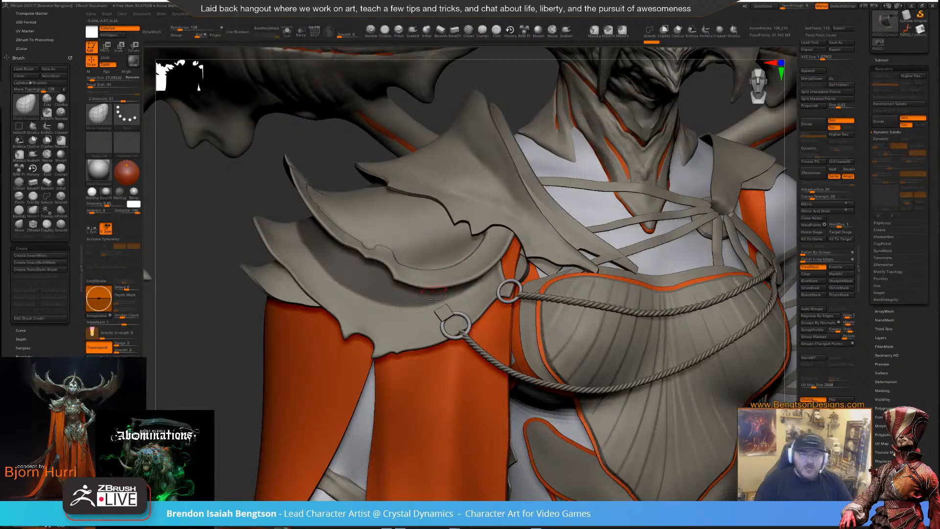
mouse_move(437, 329)
right_down()
mouse_move(459, 330)
mouse_move(435, 333)
right_up()
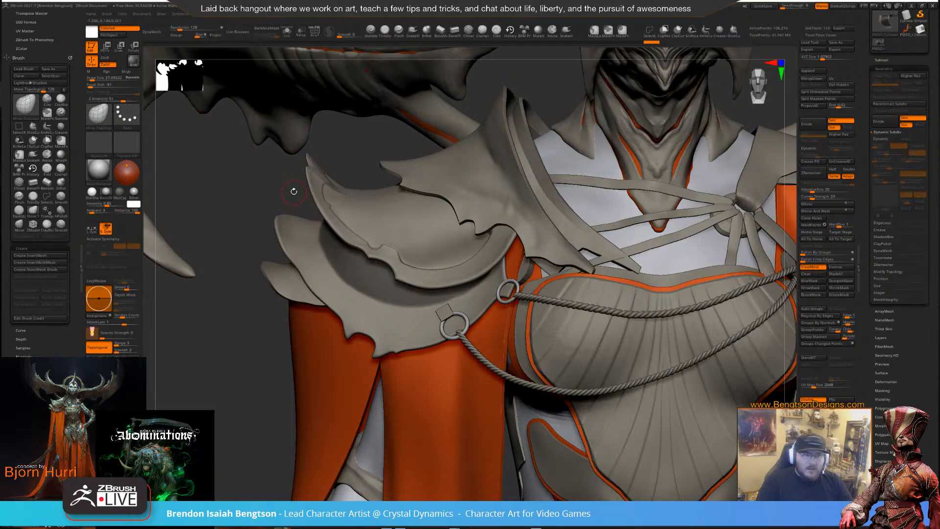
right_drag(312, 234, 295, 197)
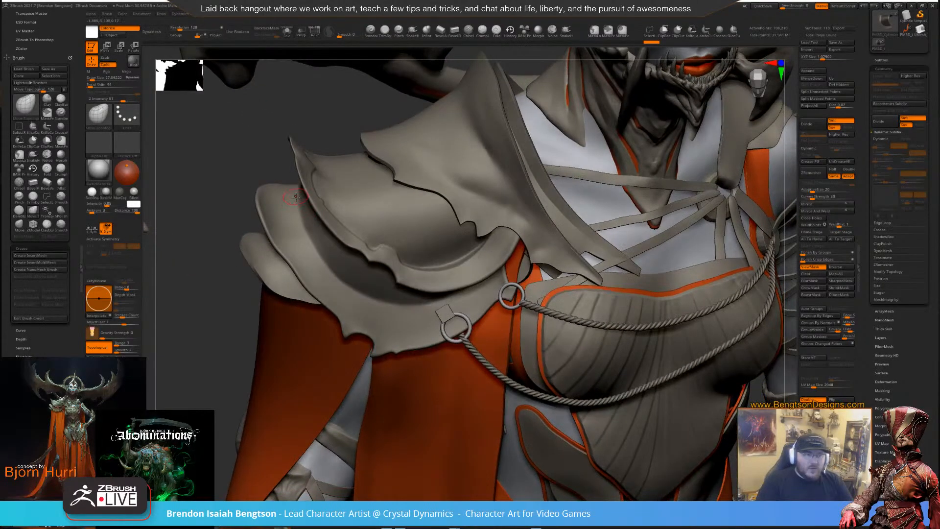
key(ctrl)
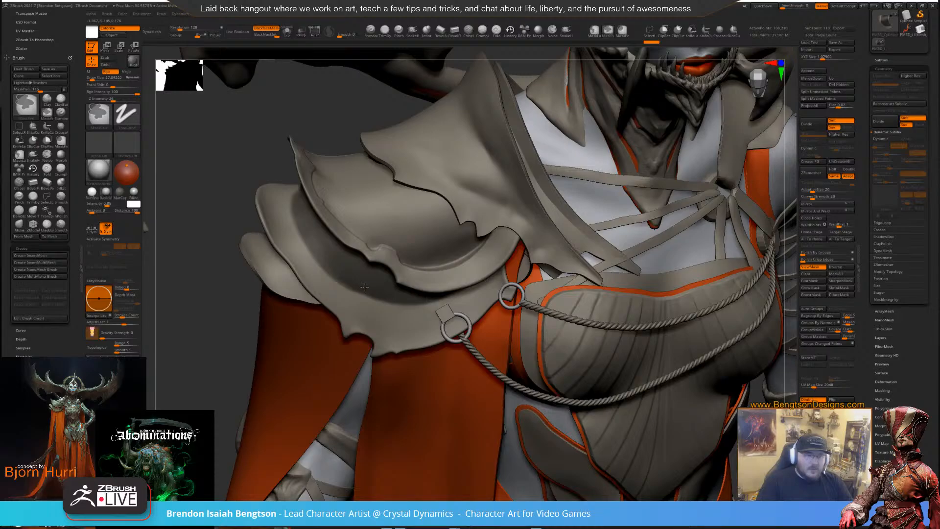
mouse_move(194, 344)
mouse_down()
mouse_move(169, 321)
mouse_move(178, 300)
mouse_up()
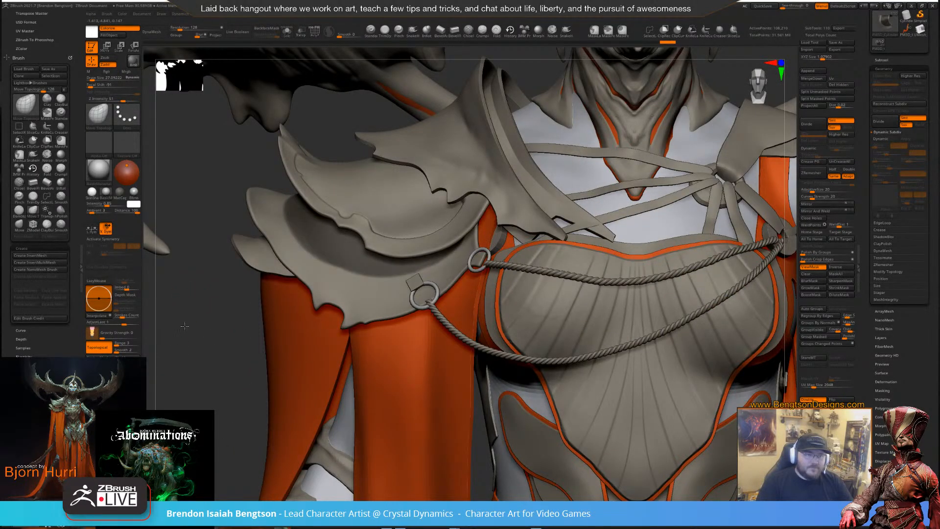
drag(185, 325, 186, 330)
drag(195, 369, 185, 338)
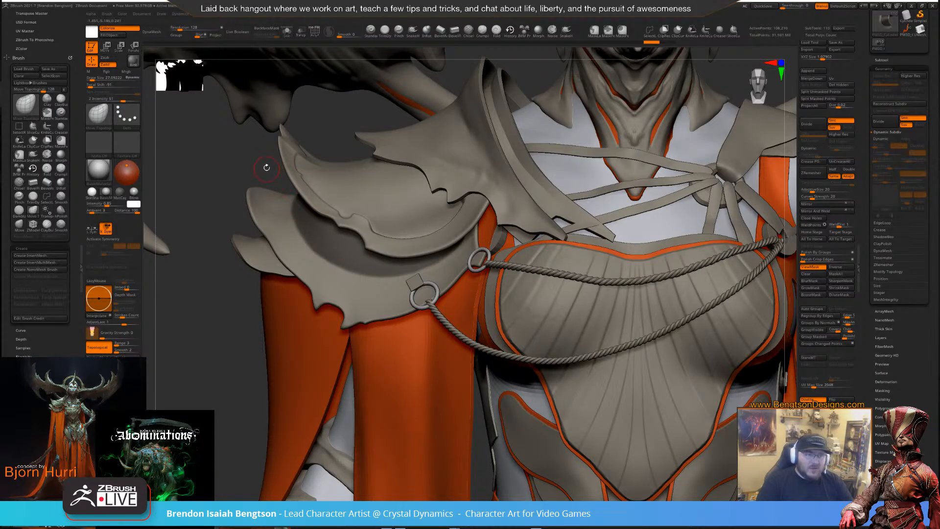
drag(266, 168, 289, 203)
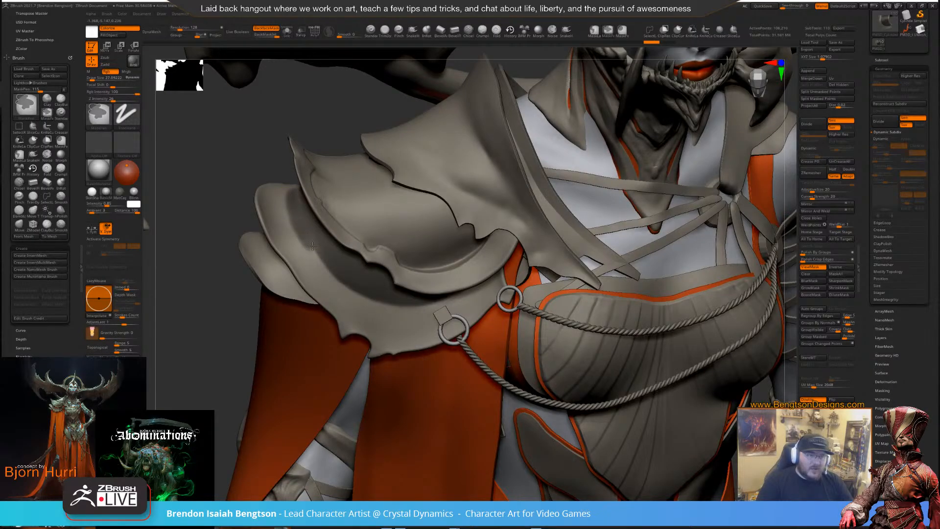
ctrl+drag(312, 246, 356, 284)
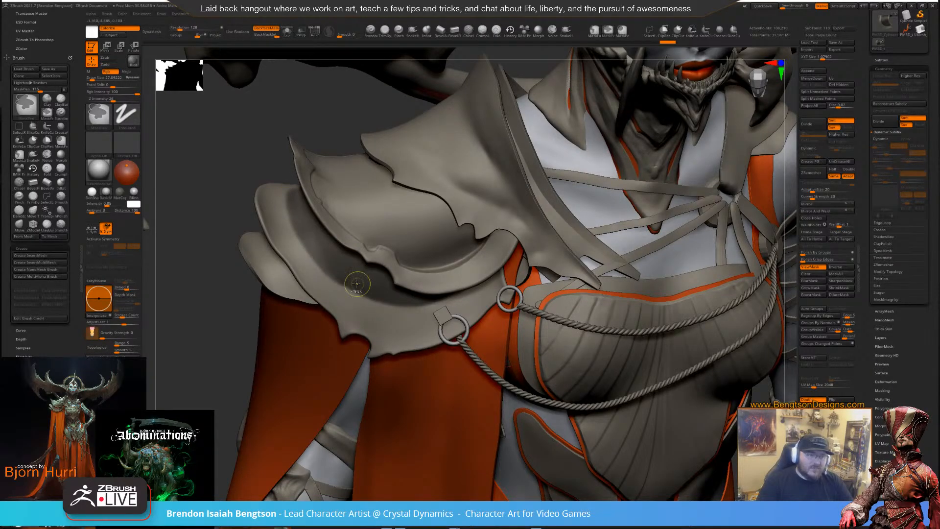
mouse_move(221, 293)
shift+mouse_down()
mouse_move(204, 230)
mouse_move(199, 296)
mouse_move(225, 338)
mouse_move(228, 329)
shift+mouse_up()
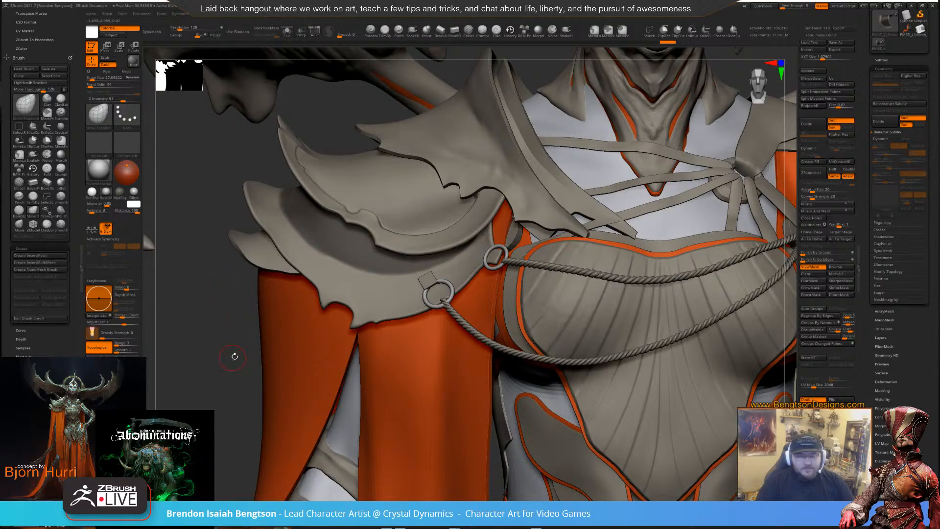
drag(234, 356, 219, 311)
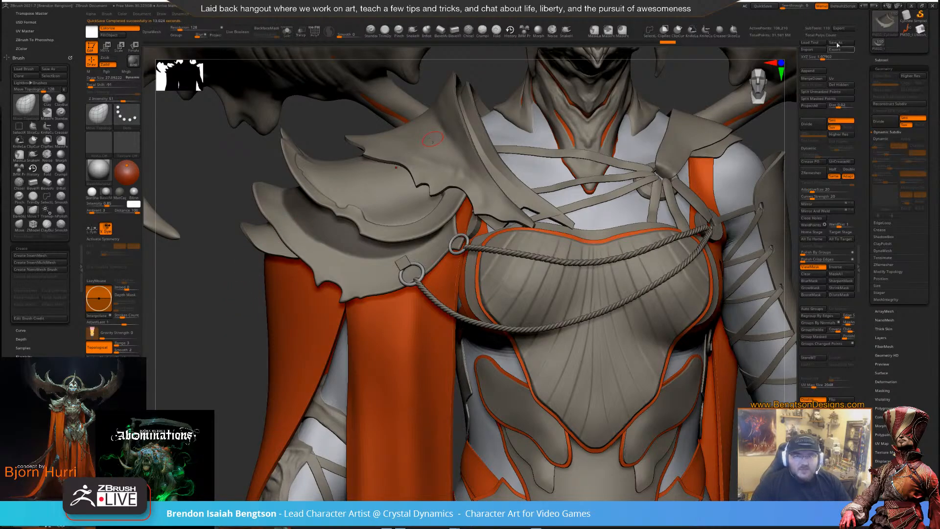
Frame the character's head and shoulders and bring the concept painting alongside to compare the shoulder armor design
click(881, 60)
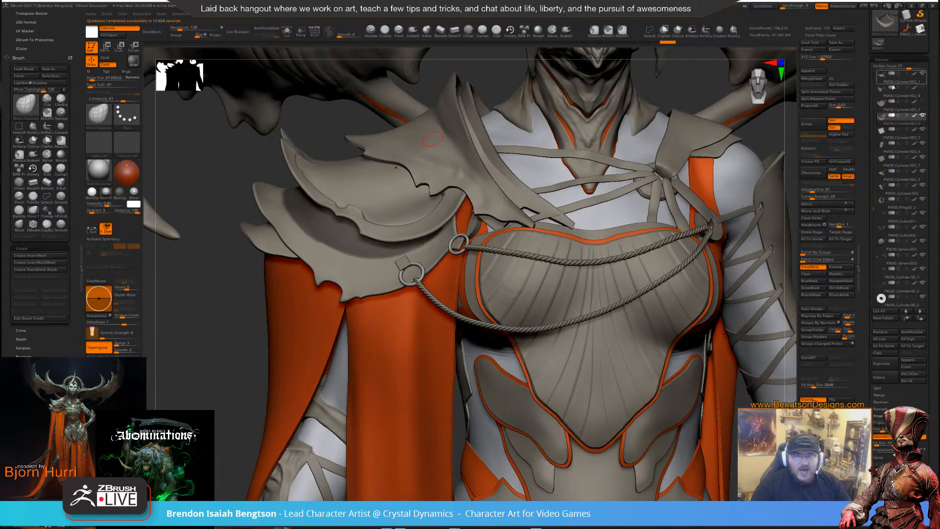
click(889, 59)
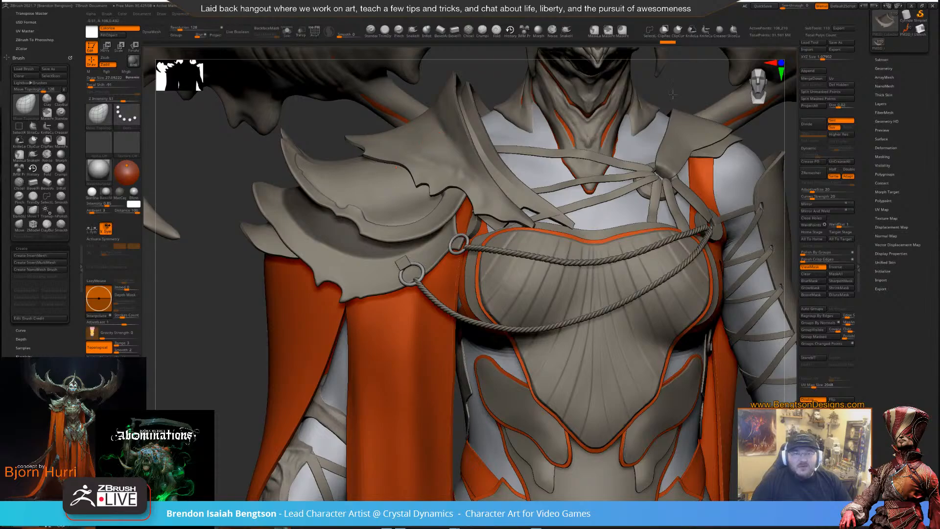
alt+right_drag(342, 188, 322, 359)
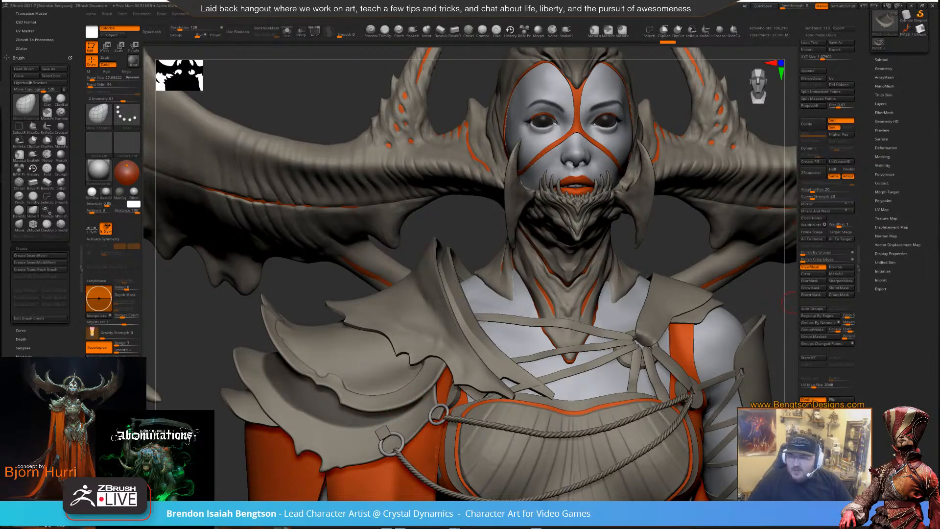
right_drag(939, 230, 780, 249)
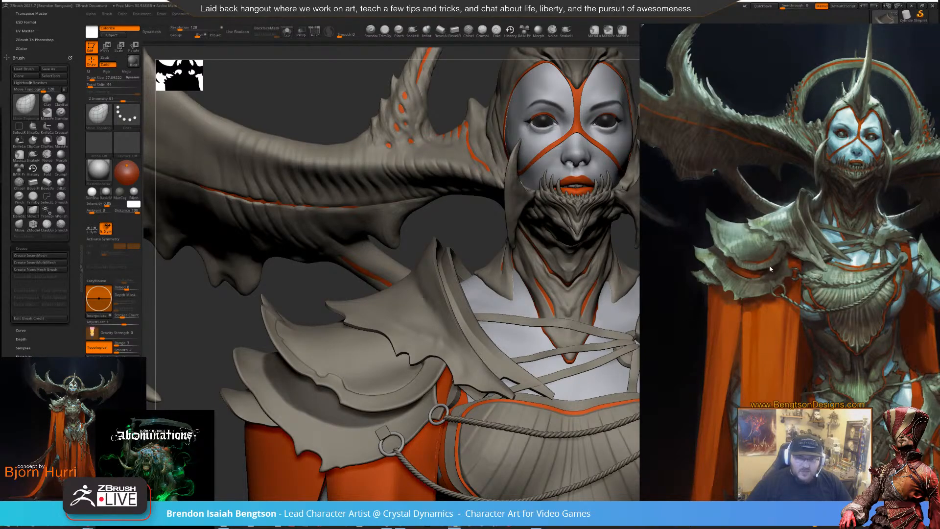
Put the concept painting away and examine the lower shoulder plate through the overlapping armor with the surrounding parts shown as ghost transparency
key(alt+Tab)
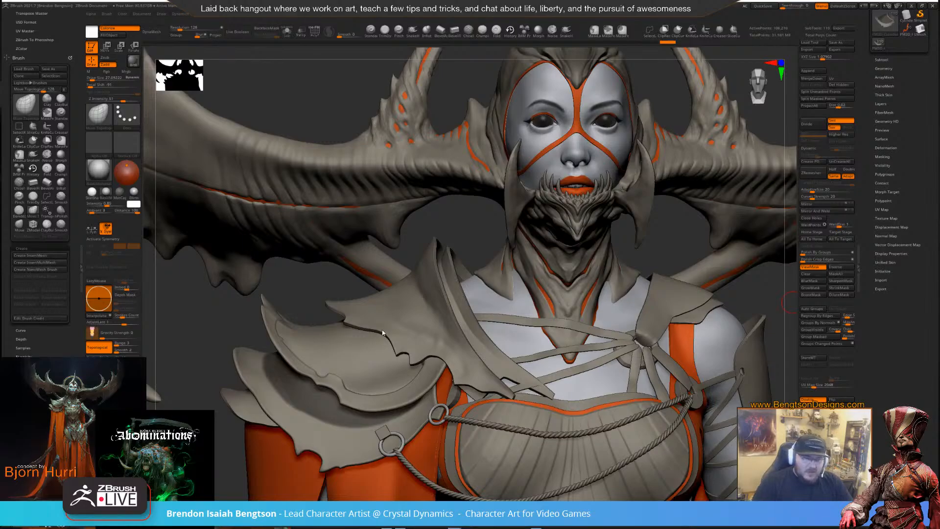
alt+drag(469, 231, 458, 154)
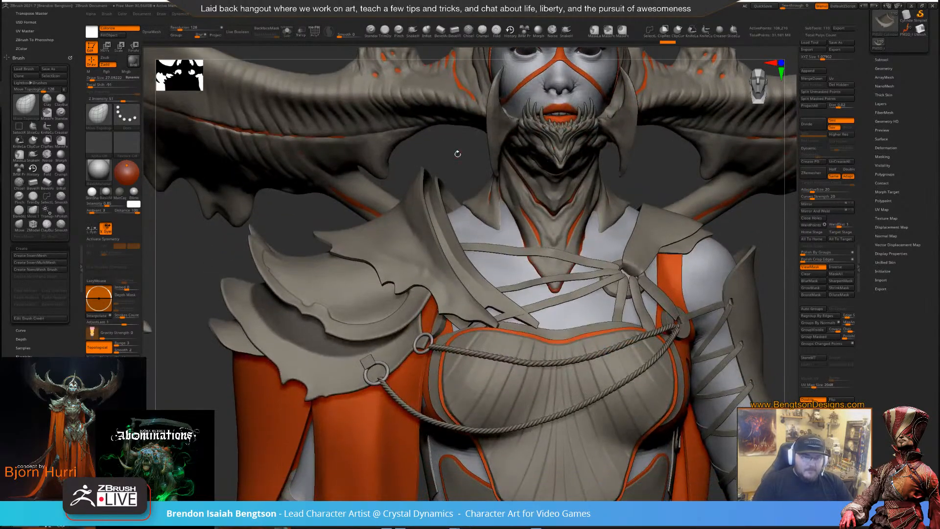
key(f)
key(ctrl+t)
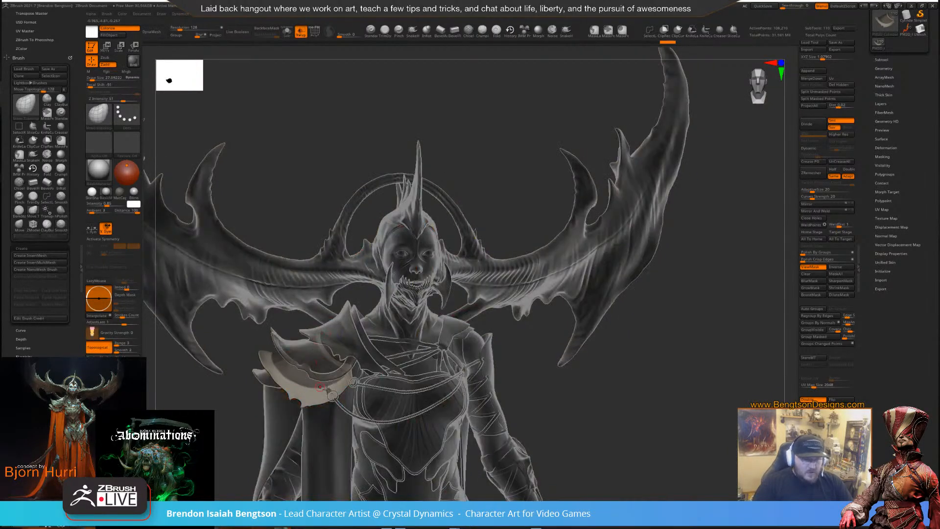
alt+drag(320, 386, 355, 382)
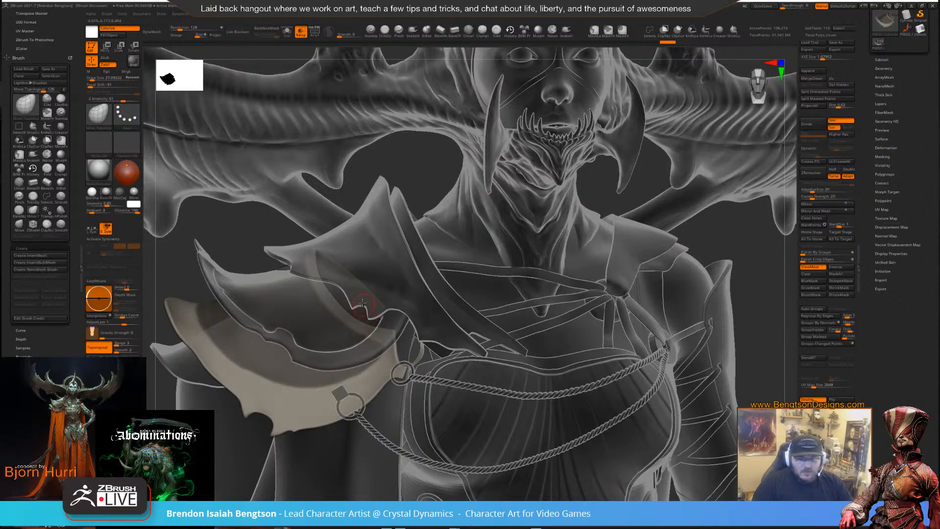
right_drag(362, 304, 411, 339)
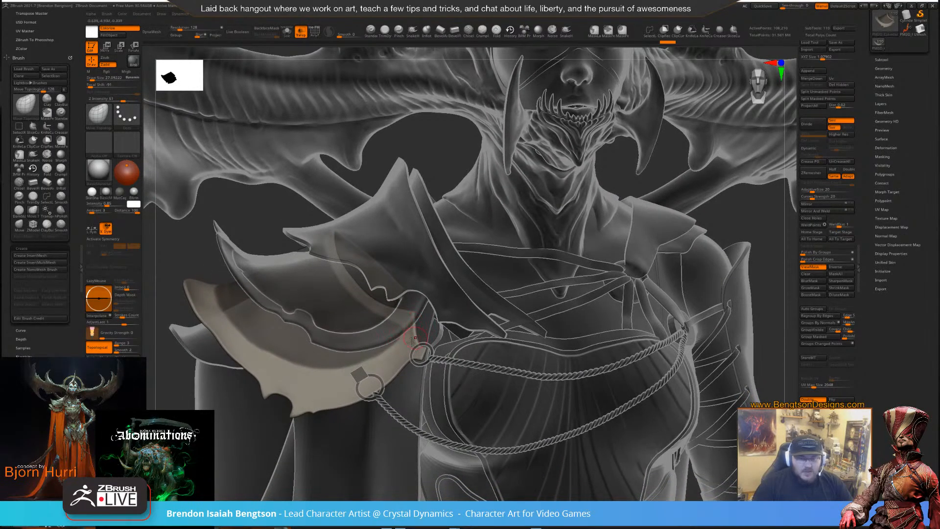
key(ctrl)
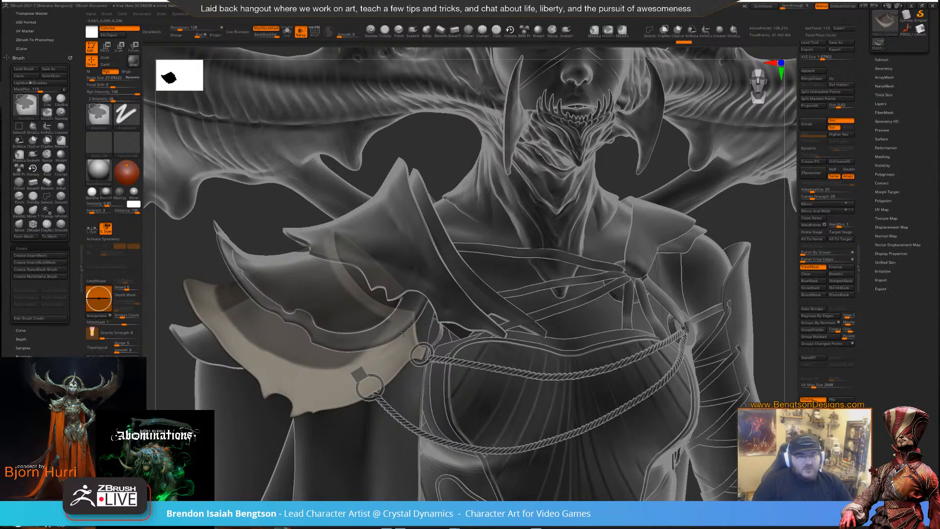
key(ctrl)
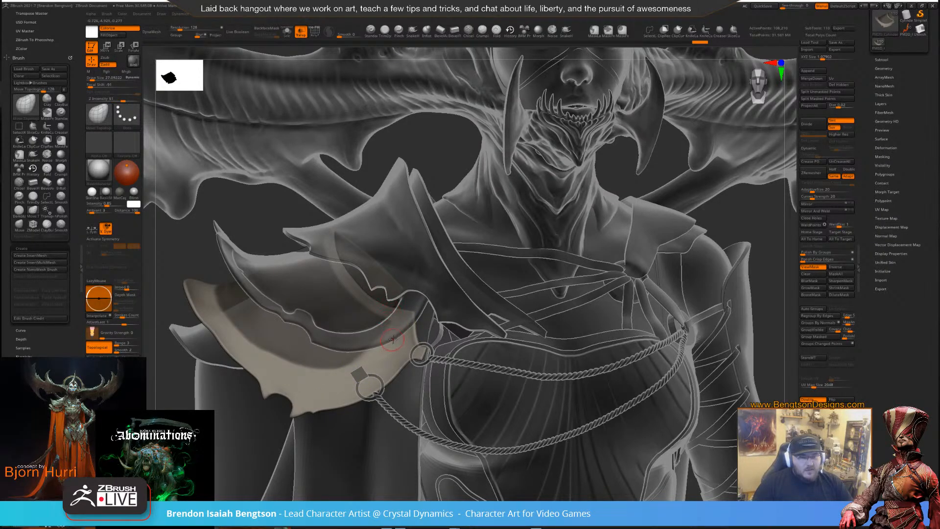
right_drag(394, 345, 369, 338)
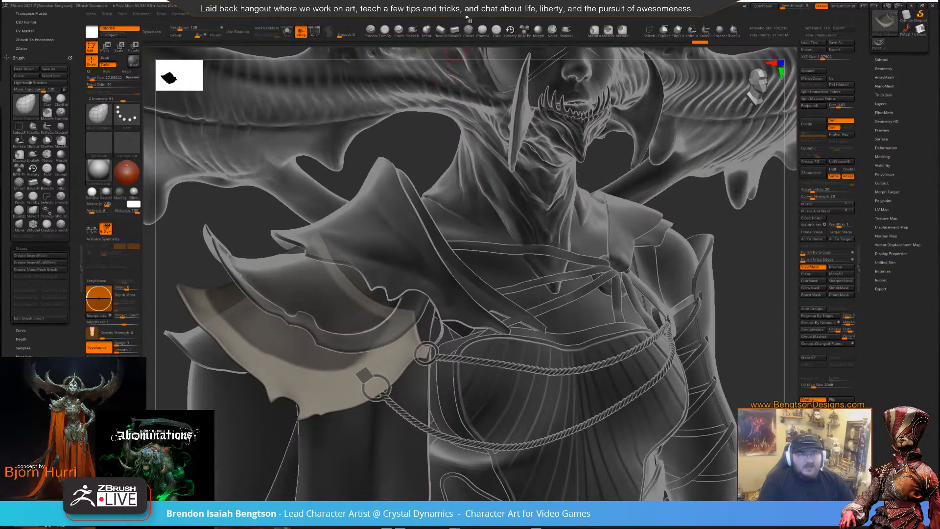
Compare the regular see-through display of the other parts with Ghost transparency, ending with Ghost switched on
key(space)
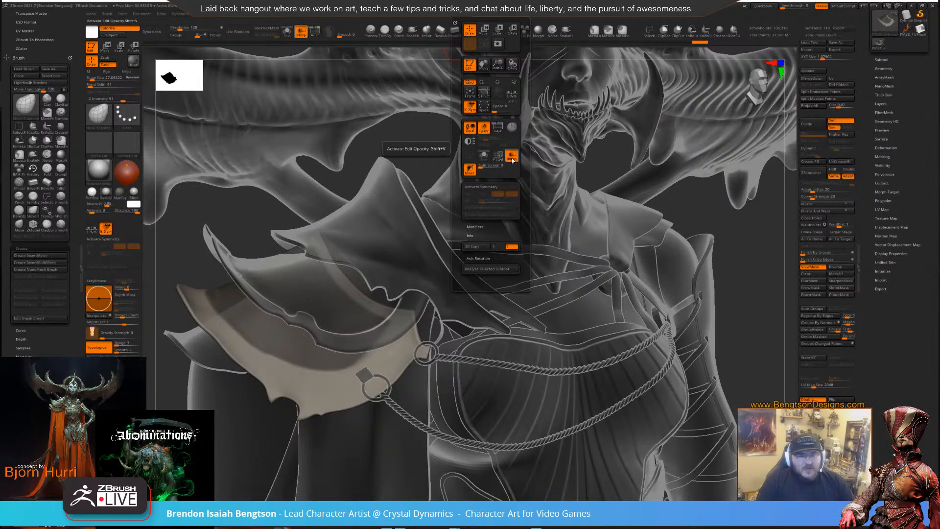
click(471, 173)
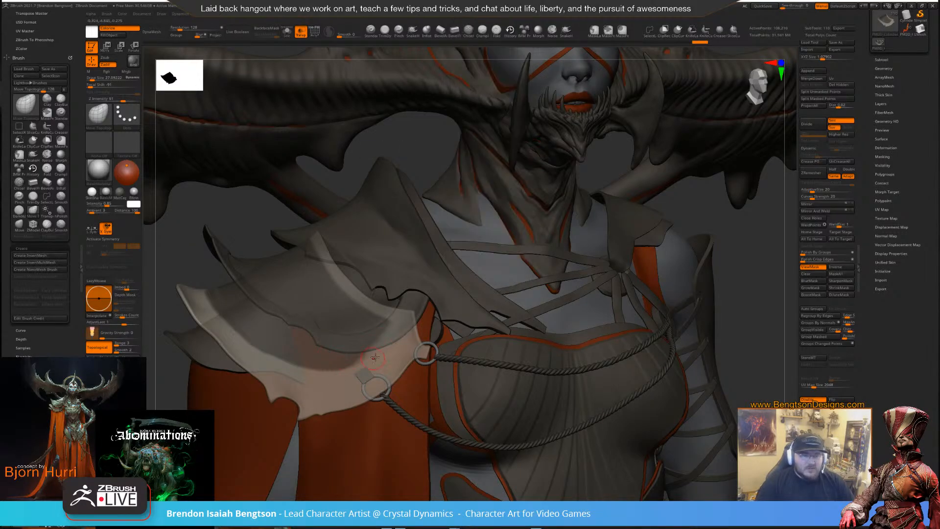
key(ctrl)
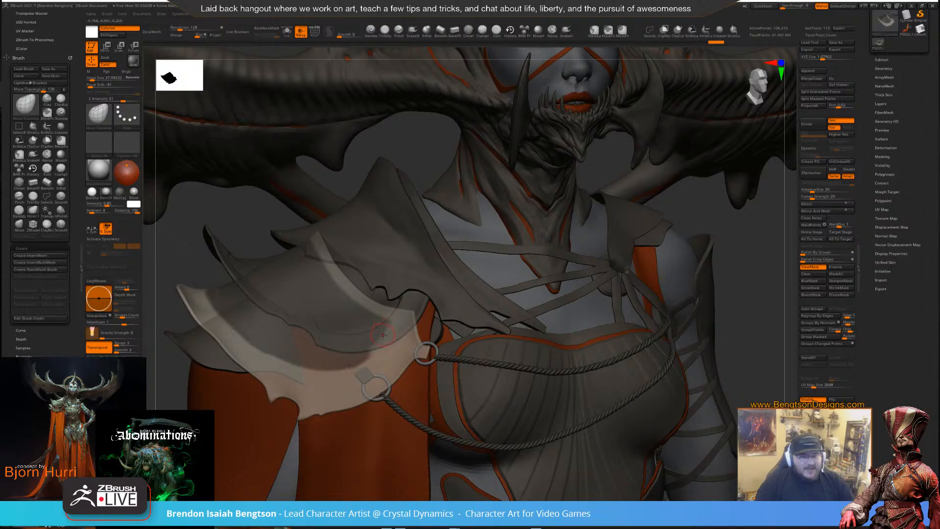
key(ctrl)
mouse_move(463, 16)
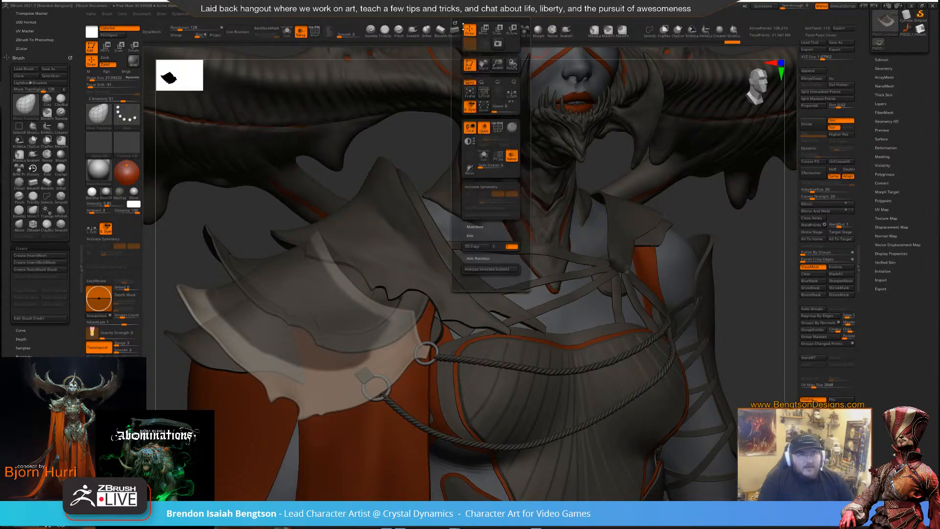
click(469, 172)
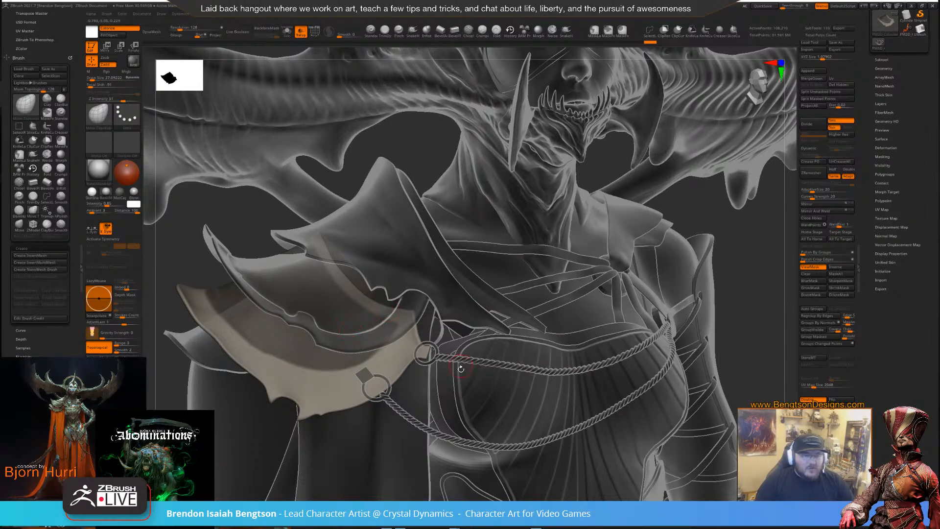
Turn off transparency, inspect how the shoulder plates overlap up close, and isolate the lower masked plate
mouse_move(469, 366)
ctrl+right_down()
mouse_move(458, 387)
mouse_move(395, 351)
mouse_move(409, 426)
mouse_move(384, 297)
ctrl+right_up()
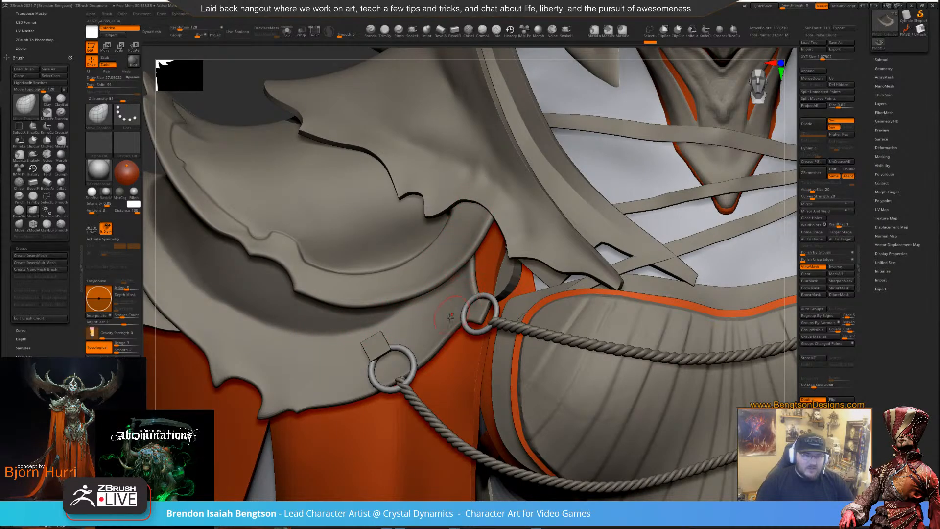
mouse_move(459, 325)
alt+right_down()
mouse_move(463, 359)
mouse_move(474, 349)
mouse_move(468, 331)
alt+right_up()
mouse_move(464, 371)
ctrl+right_down()
mouse_move(463, 331)
mouse_move(454, 375)
ctrl+right_up()
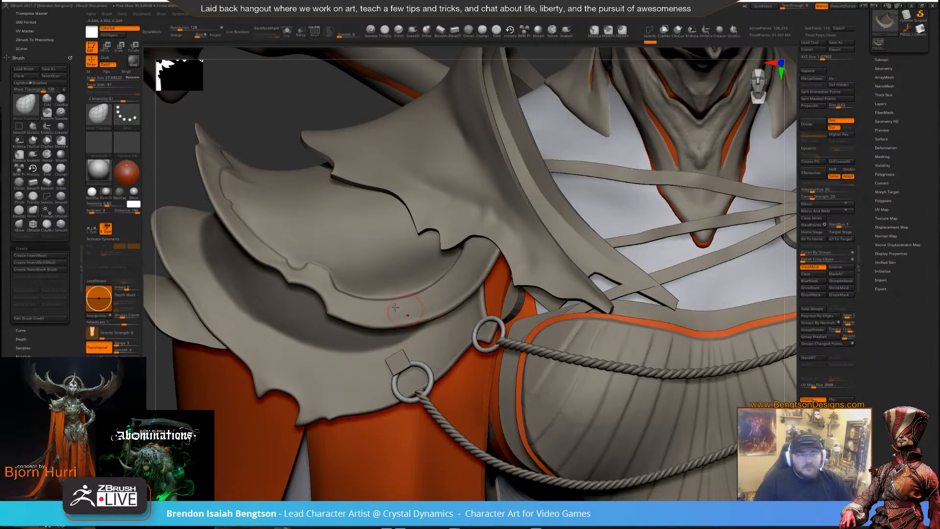
key(shift+s)
mouse_move(298, 284)
right_down()
mouse_move(307, 203)
mouse_move(354, 392)
right_up()
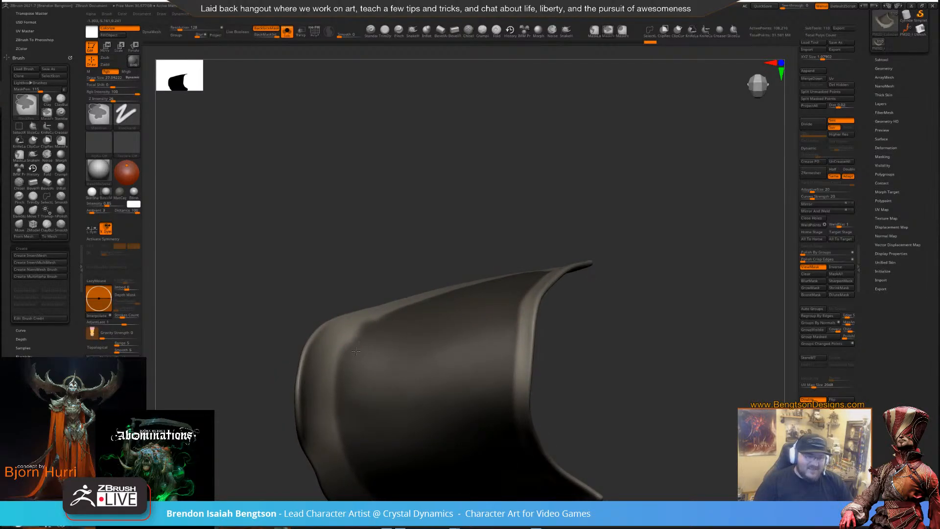
Reshape the mask on the plate's end panel with stepped notches along its long slanted edge
mouse_move(428, 251)
mouse_down()
mouse_move(464, 153)
mouse_move(441, 243)
mouse_move(417, 237)
mouse_move(602, 145)
mouse_move(560, 191)
mouse_up()
key(ctrl)
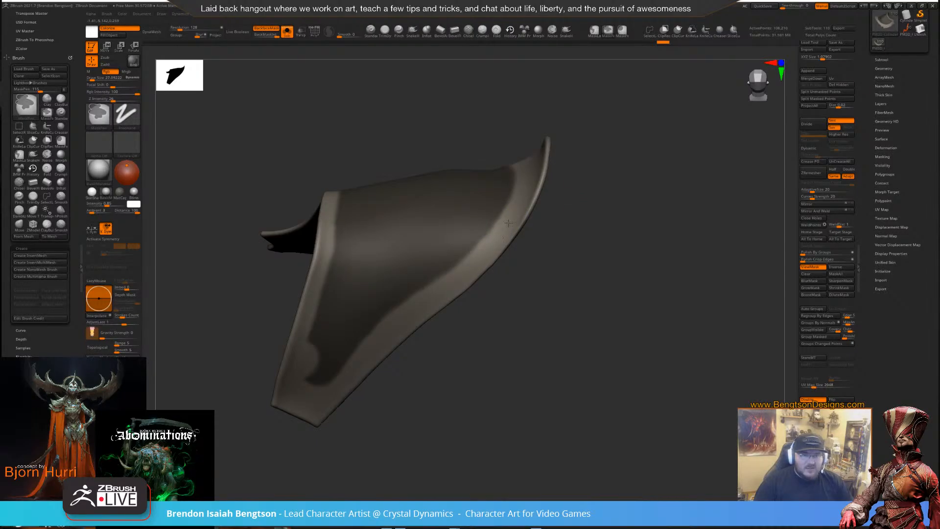
drag(489, 291, 499, 290)
ctrl+click(460, 269)
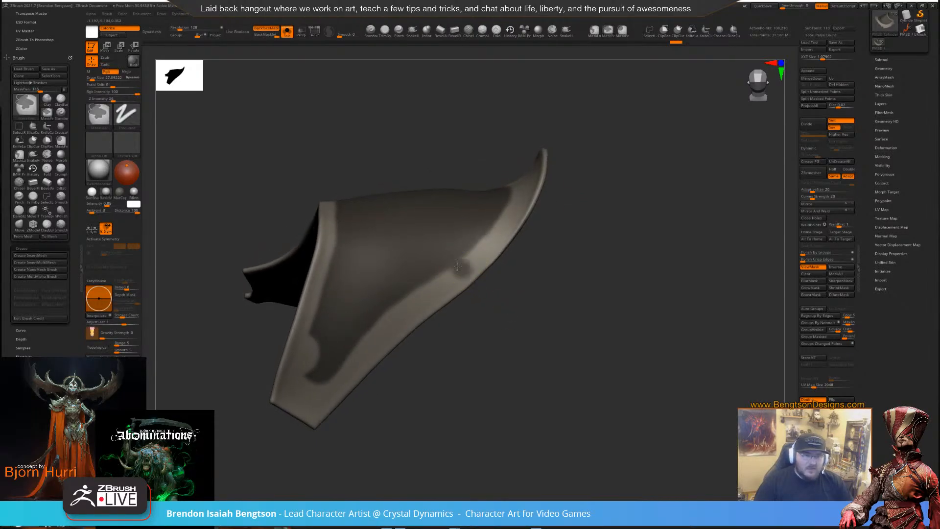
mouse_move(457, 267)
ctrl+alt+mouse_down()
mouse_move(443, 264)
mouse_move(397, 293)
mouse_move(373, 349)
ctrl+alt+mouse_up()
Set the brush's draw size to about 14.8 and refine the stepped mask boundary on the end panel
key(space)
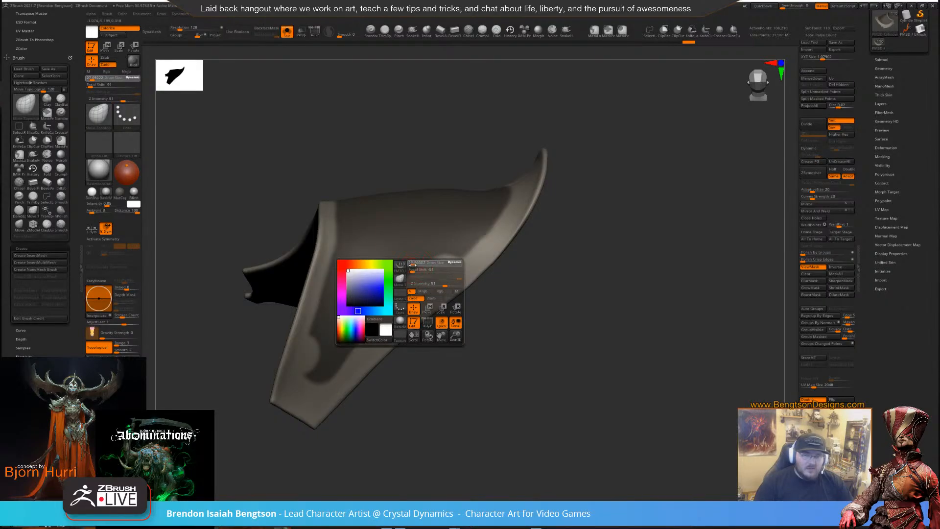
alt+drag(442, 392, 439, 398)
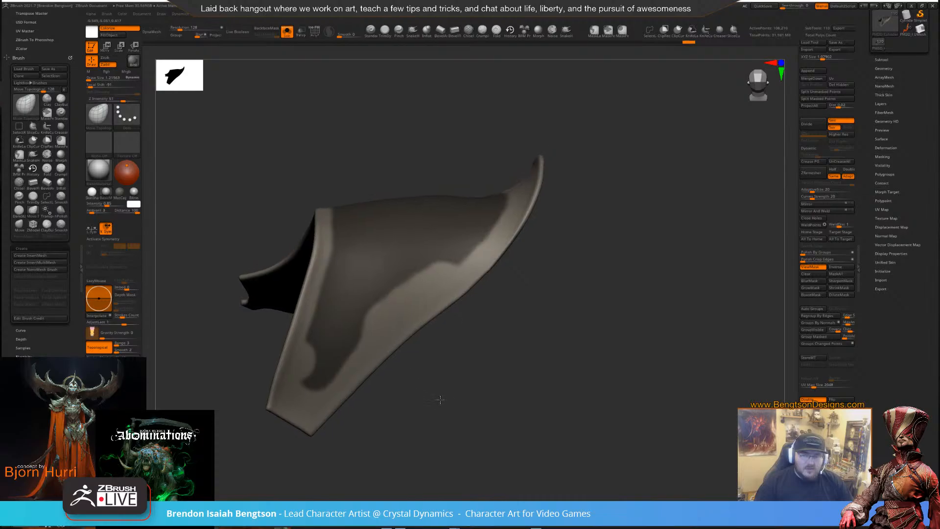
key(space)
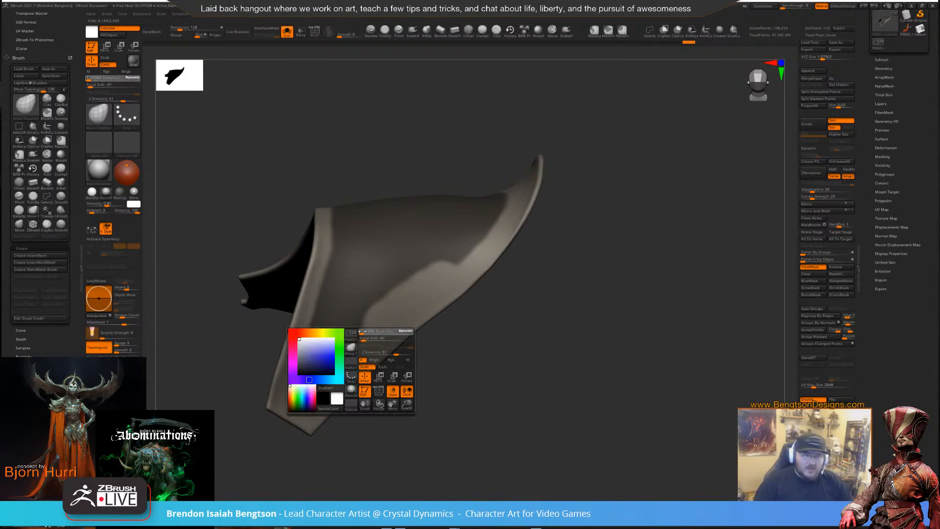
click(365, 331)
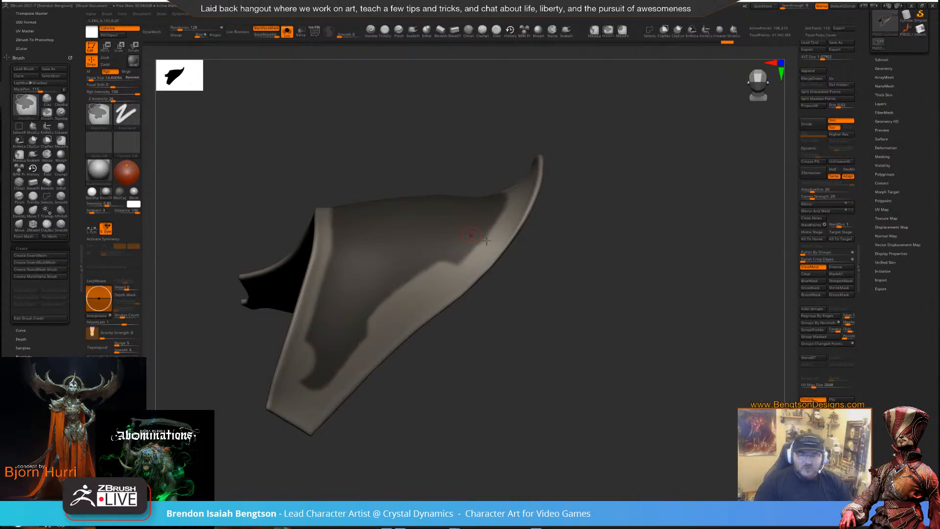
mouse_move(607, 327)
alt+mouse_down()
mouse_move(574, 310)
mouse_move(586, 330)
alt+mouse_up()
key(ctrl)
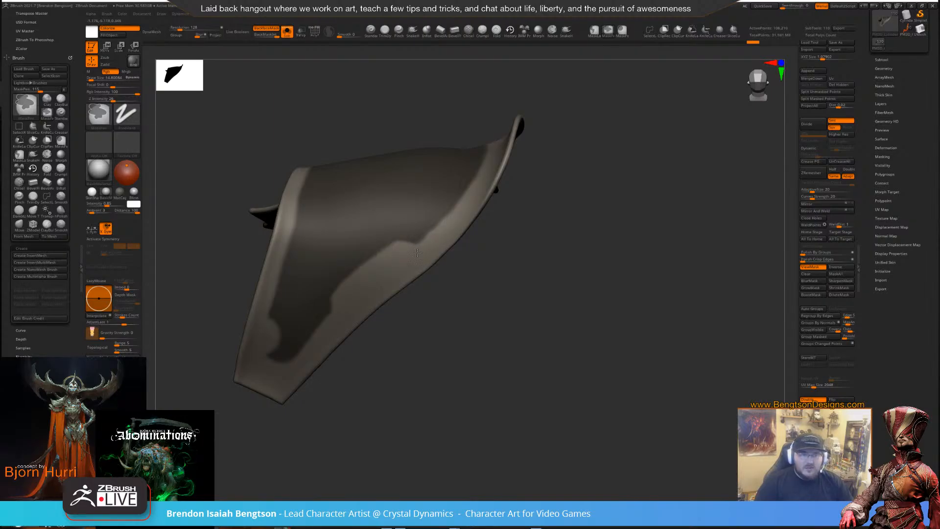
Check the mask around the curved plate and touch up its boundary near the stepped notch on the end panel
mouse_move(457, 338)
mouse_down()
mouse_move(465, 216)
mouse_move(485, 163)
mouse_up()
mouse_move(488, 312)
mouse_down()
mouse_move(539, 238)
mouse_move(550, 279)
mouse_move(550, 239)
mouse_move(612, 274)
mouse_move(501, 225)
mouse_move(632, 249)
mouse_up()
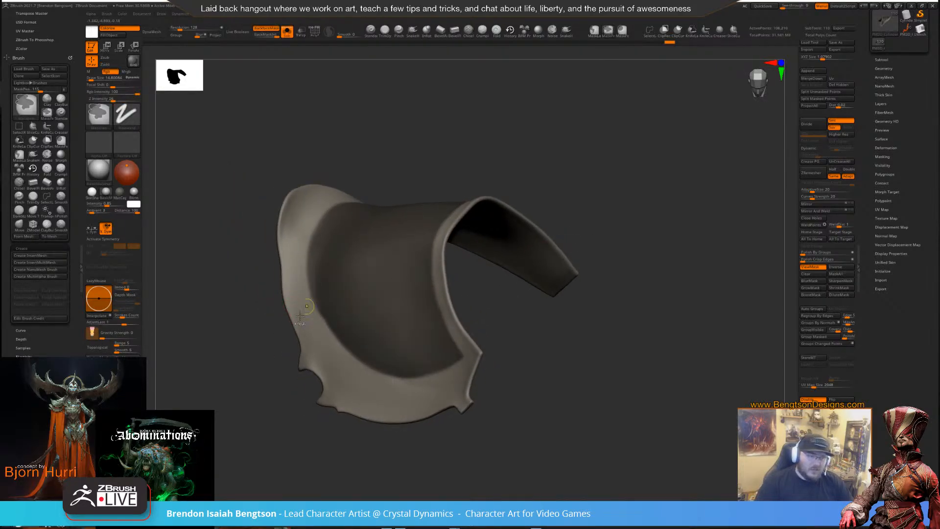
right_drag(300, 313, 310, 309)
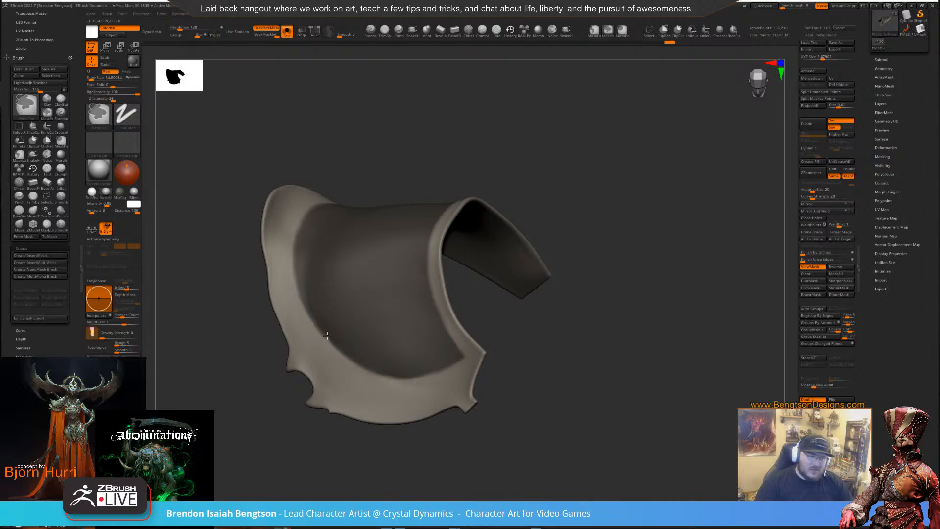
mouse_move(543, 354)
mouse_down()
mouse_move(567, 374)
mouse_move(550, 325)
mouse_move(639, 255)
mouse_move(635, 244)
mouse_move(628, 307)
mouse_move(643, 344)
mouse_move(613, 323)
mouse_up()
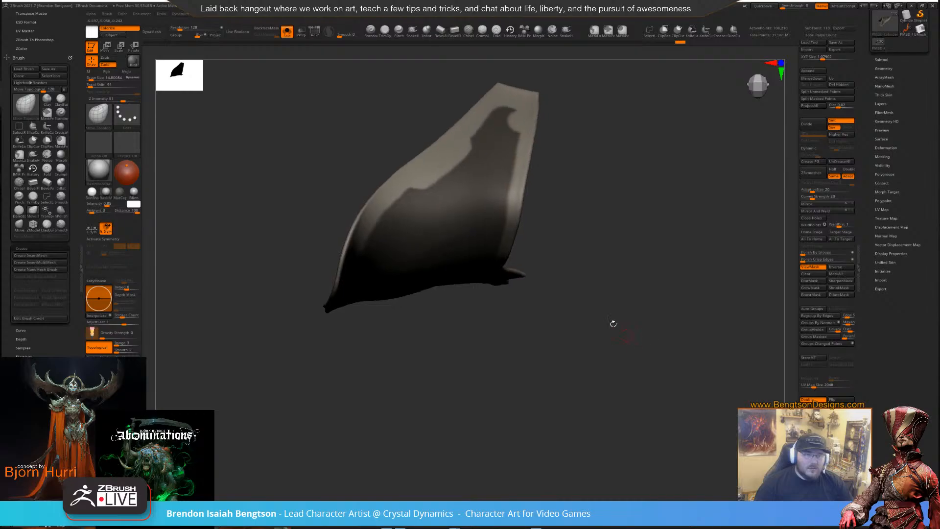
key(ctrl)
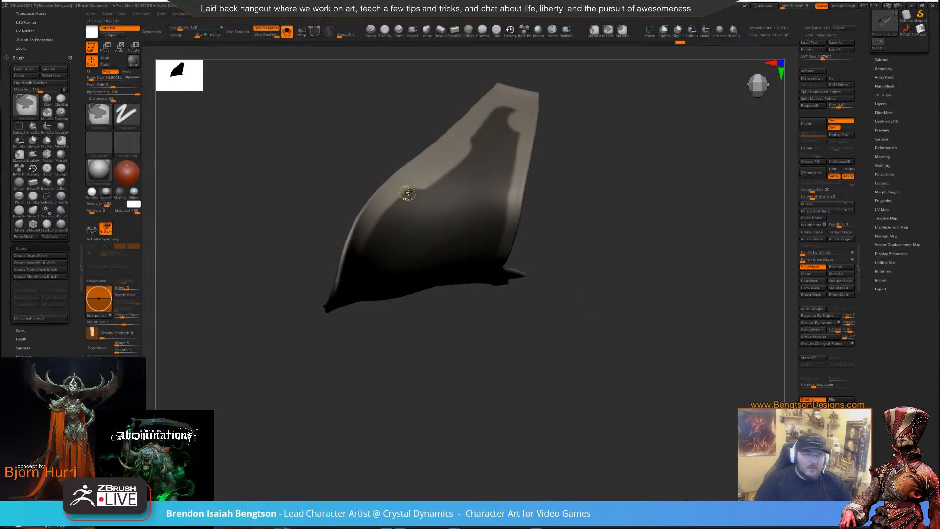
mouse_move(502, 380)
mouse_down()
mouse_move(549, 240)
mouse_move(608, 173)
mouse_move(637, 188)
mouse_up()
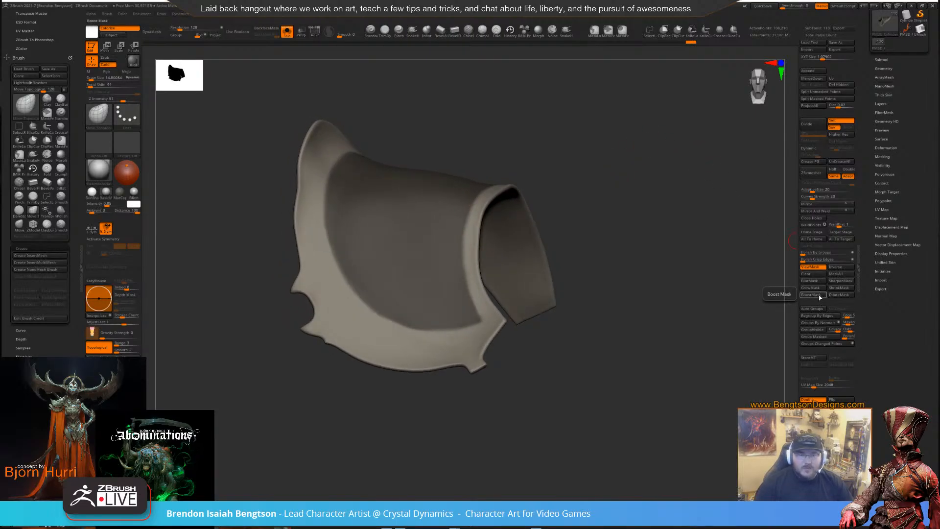
Sharpen the mask's border along the plate's rim by applying Boost Mask three times
mouse_move(676, 330)
mouse_down()
mouse_move(684, 367)
mouse_move(671, 363)
mouse_move(667, 302)
mouse_up()
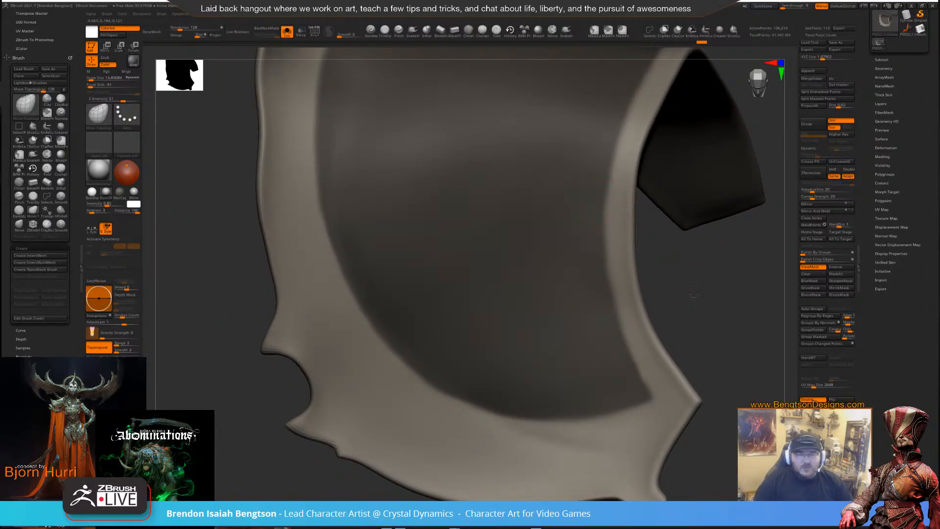
alt+drag(693, 296, 691, 357)
mouse_move(249, 216)
alt+right_down()
mouse_move(355, 218)
mouse_move(420, 256)
mouse_move(433, 290)
mouse_move(435, 267)
alt+right_up()
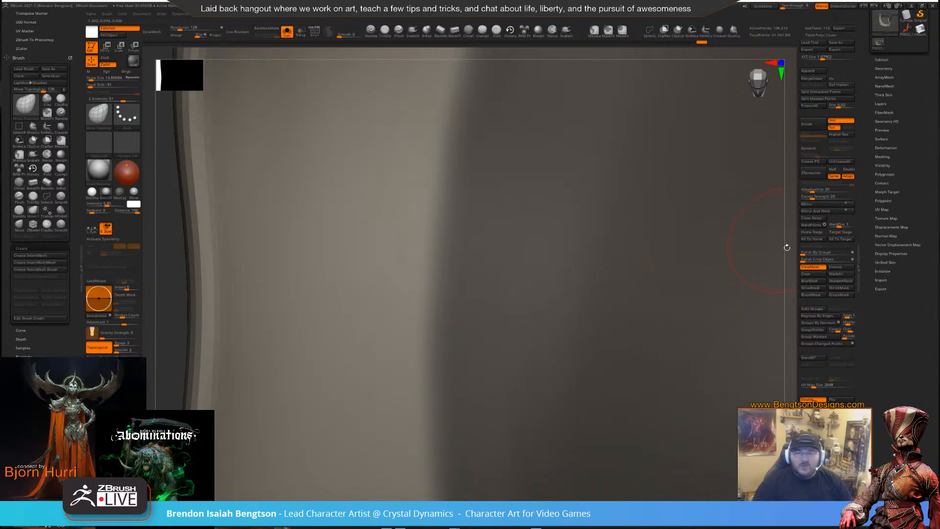
click(813, 295)
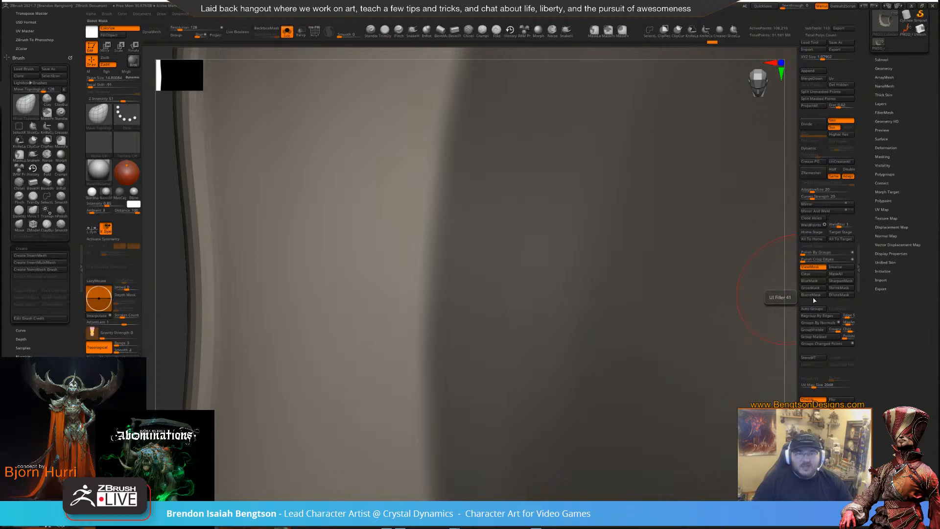
click(814, 296)
click(814, 296)
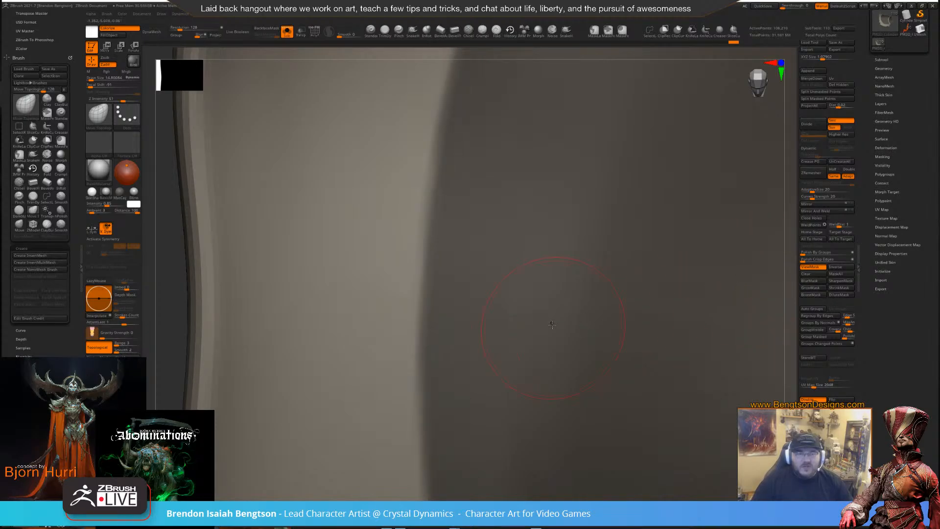
Blur the mask slightly and inspect its border along the plate's rim and down to the pointed lower corner
mouse_move(552, 357)
ctrl+right_down()
mouse_move(562, 331)
mouse_move(560, 343)
ctrl+right_up()
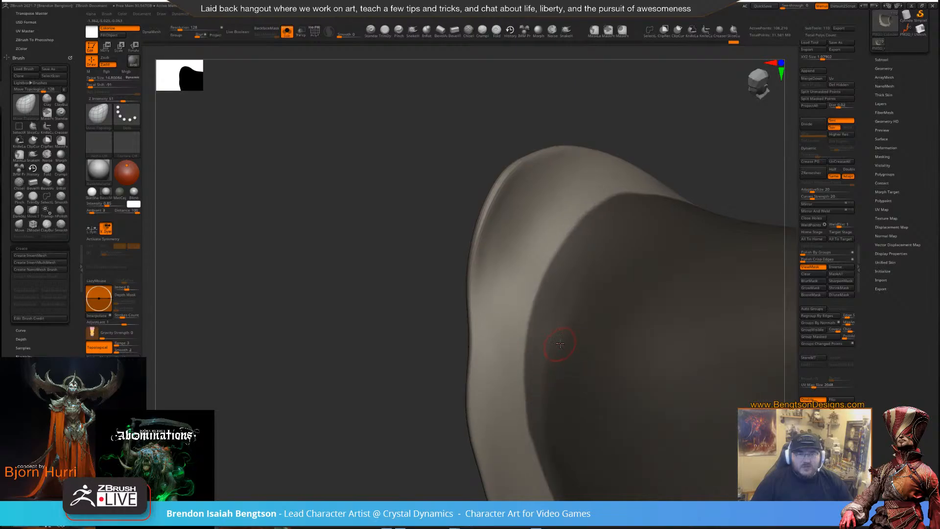
ctrl+click(639, 277)
alt+right_drag(373, 427, 263, 412)
alt+right_drag(603, 344, 511, 359)
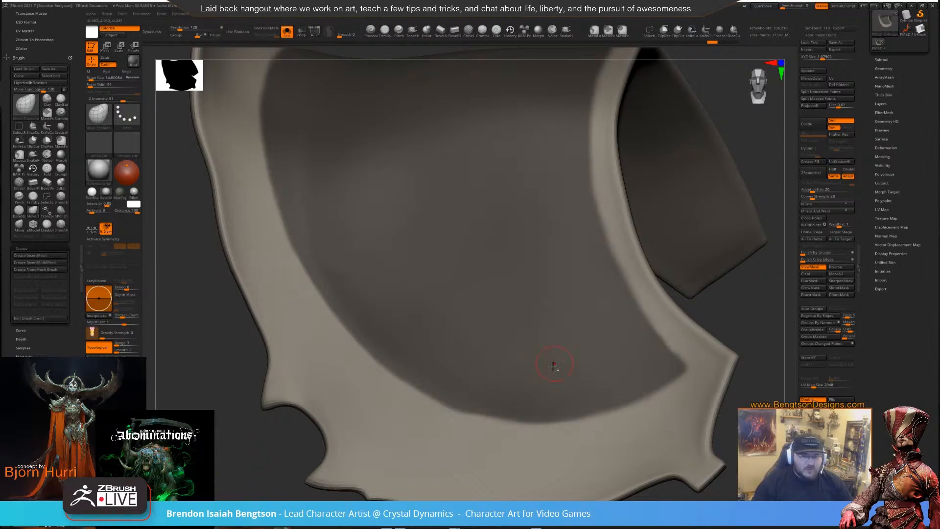
alt+right_drag(554, 366, 418, 296)
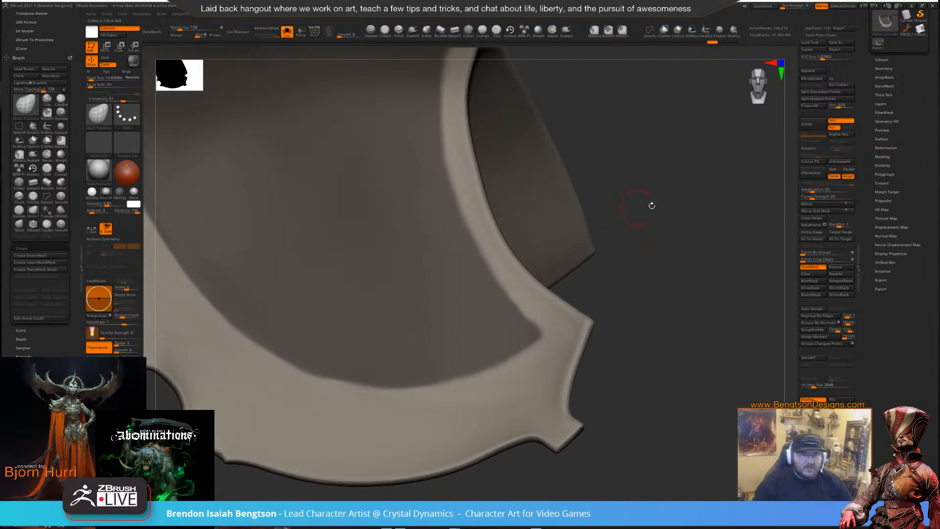
Exit Solo mode and check the masked plate against the surrounding shoulder armor and cape with ghosted transparency
mouse_move(652, 205)
alt+right_down()
mouse_move(783, 241)
mouse_move(696, 216)
mouse_move(650, 308)
mouse_move(694, 270)
mouse_move(652, 321)
mouse_move(474, 342)
mouse_move(715, 260)
mouse_move(698, 226)
mouse_move(641, 220)
alt+right_up()
key(alt+s)
ctrl+right_drag(562, 360, 481, 151)
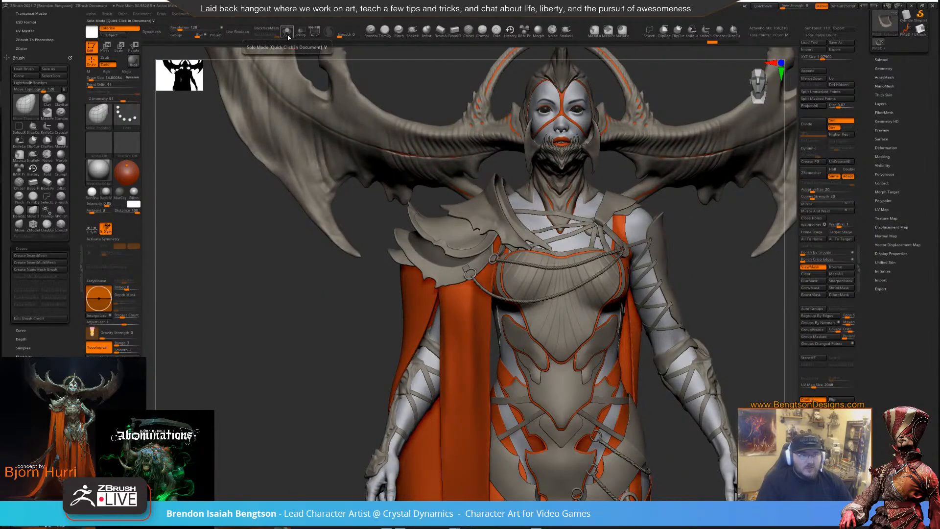
key(shift+t)
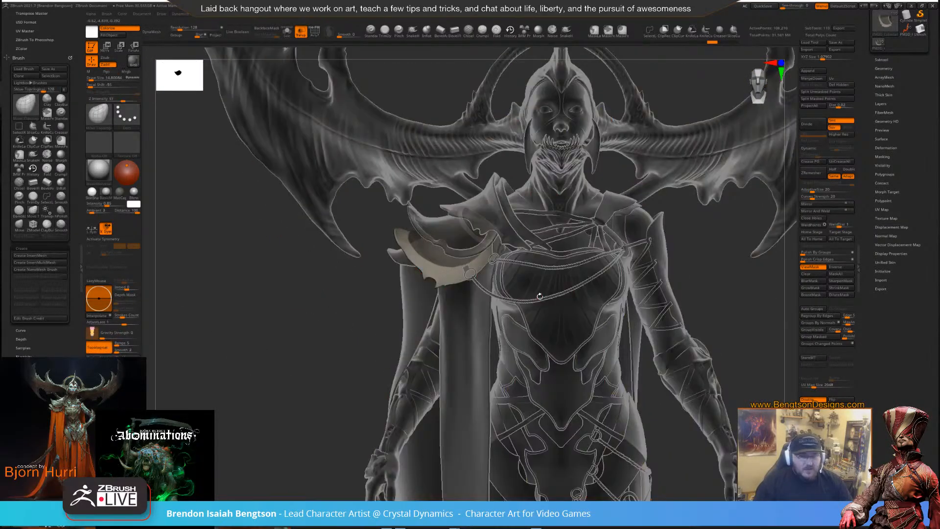
mouse_move(474, 302)
right_down()
mouse_move(497, 308)
mouse_move(470, 306)
mouse_move(519, 297)
mouse_move(481, 299)
right_up()
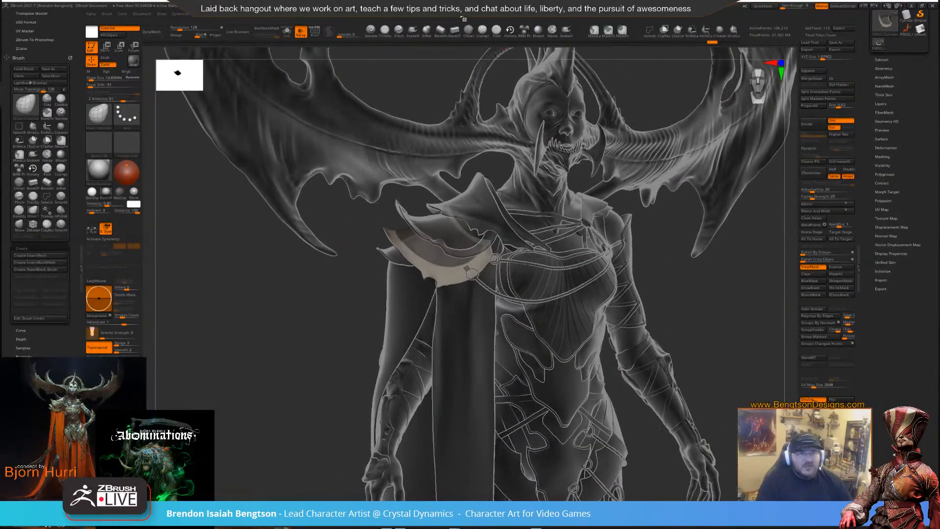
click(460, 14)
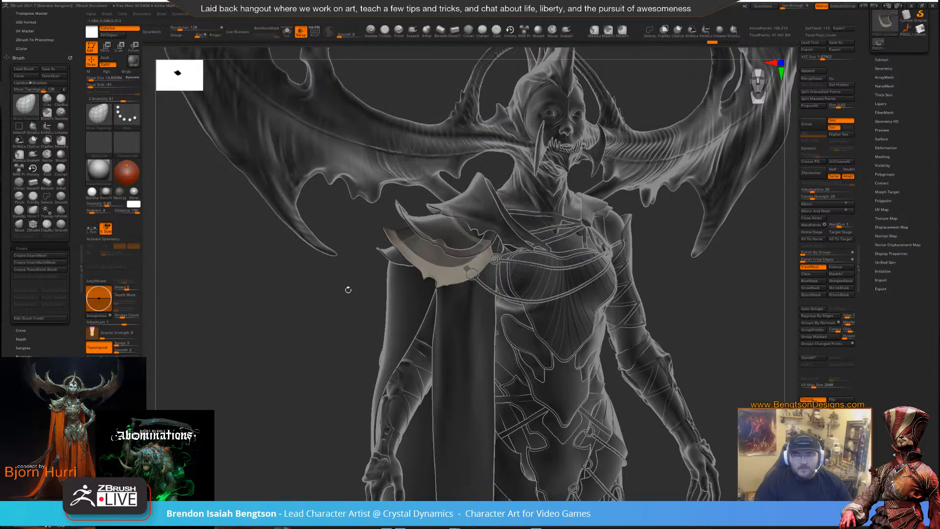
alt+drag(318, 350, 322, 362)
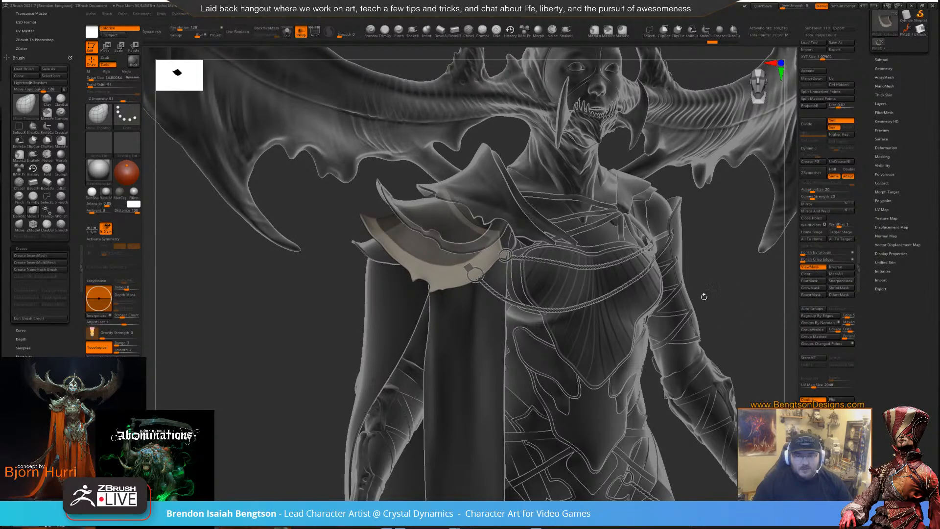
mouse_move(461, 334)
alt+right_down()
mouse_move(475, 347)
mouse_move(475, 239)
alt+right_up()
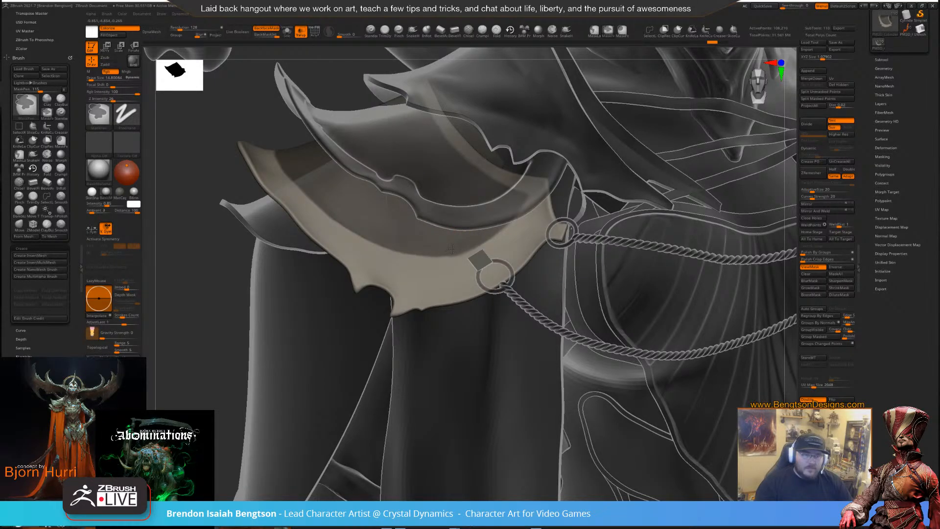
Isolate the curved plate with its wireframe shown, inflate its unmasked border with Inflate Balloon, and invert the mask to free the inner panel
mouse_move(451, 248)
right_down()
mouse_move(412, 326)
mouse_move(795, 132)
right_up()
key(shift+f)
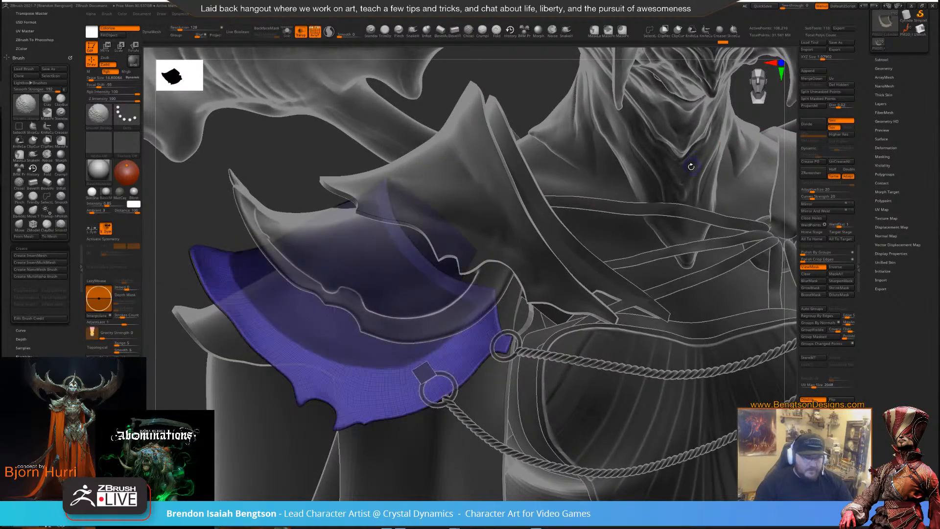
key(ctrl+shift+s)
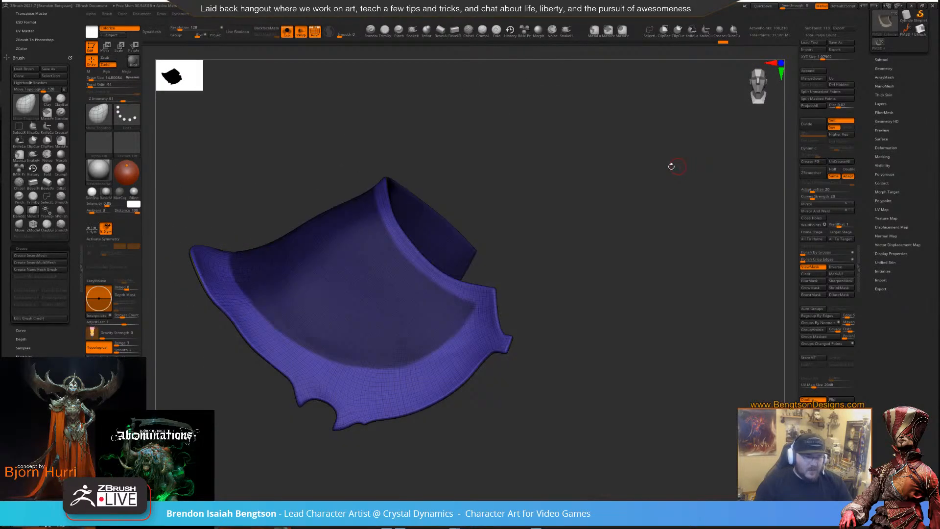
right_drag(671, 167, 668, 239)
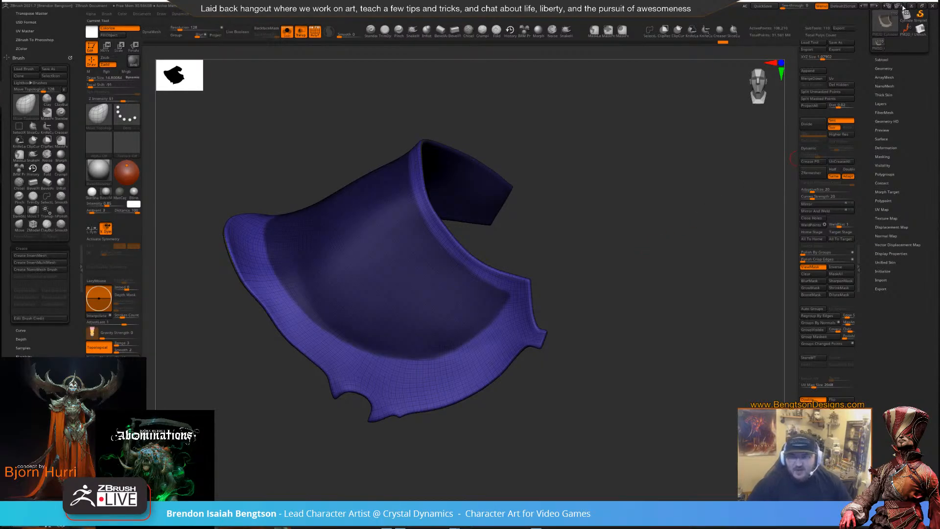
click(876, 147)
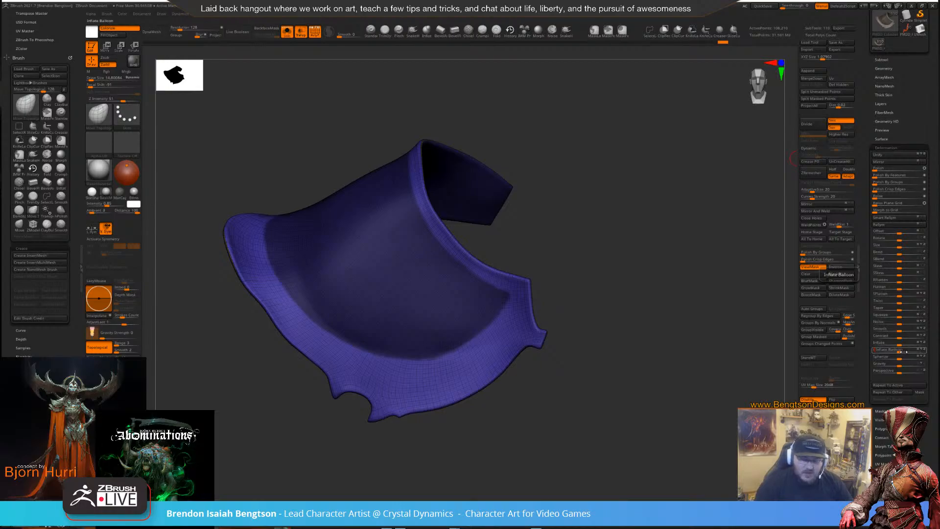
drag(900, 351, 903, 352)
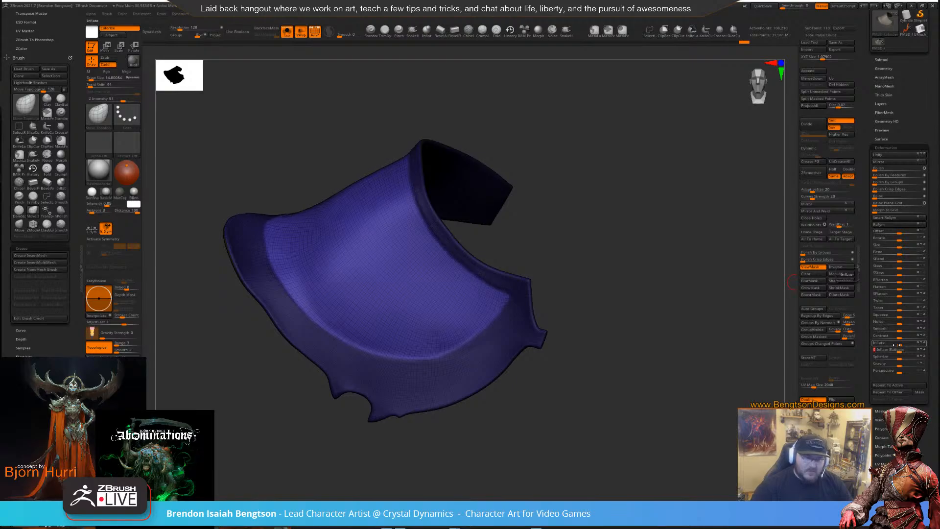
Hide the wireframe and set the draw size to about 27 for adjusting the plate's inner panel
key(shift+f)
drag(690, 330, 514, 212)
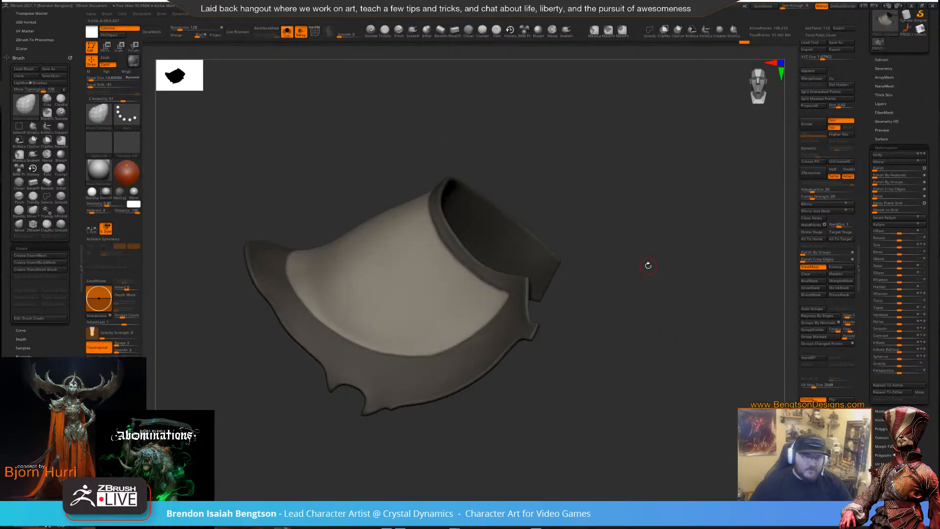
mouse_move(646, 264)
mouse_down()
mouse_move(663, 273)
mouse_move(531, 172)
mouse_up()
key(space)
drag(473, 297, 493, 297)
key(space)
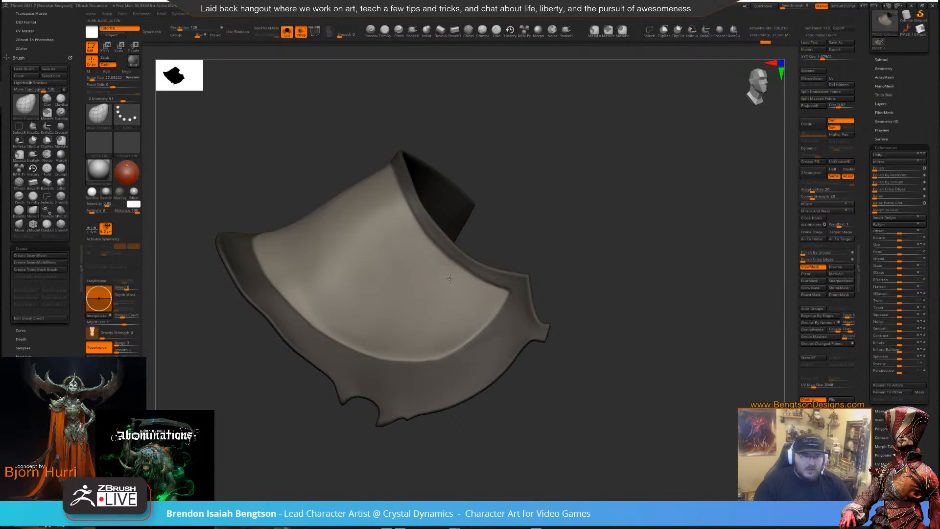
Set the draw size to about 71 and reshape the unmasked inner panel along its rim and around to the end panel
right_drag(462, 278, 441, 336)
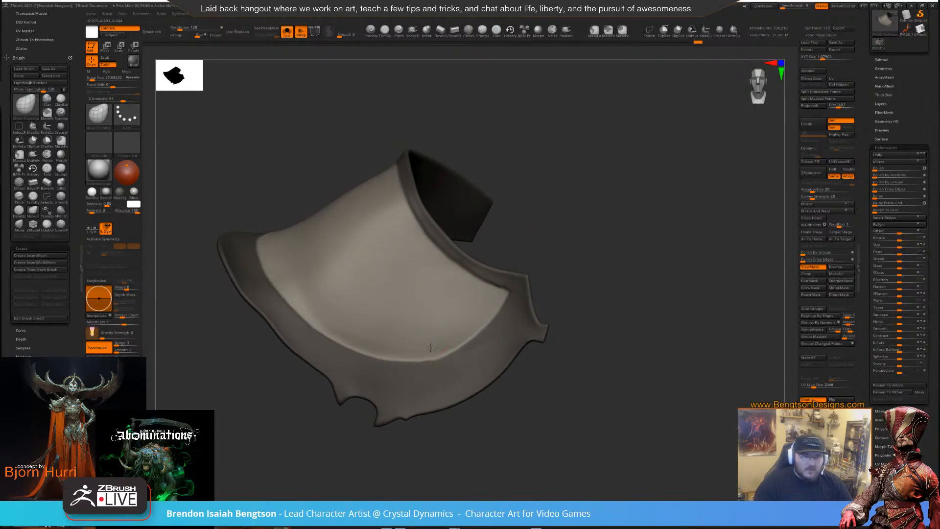
key(space)
drag(444, 347, 458, 338)
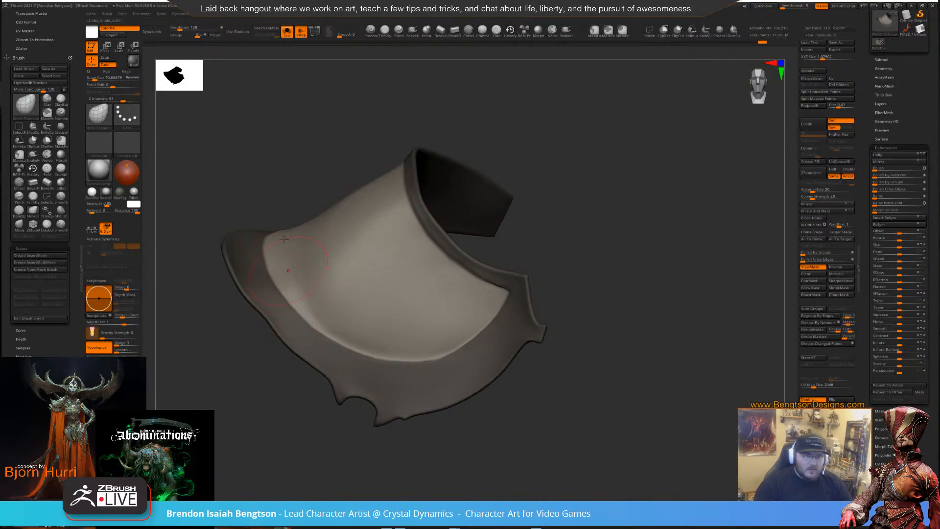
mouse_move(563, 220)
right_down()
mouse_move(396, 184)
mouse_move(378, 273)
right_up()
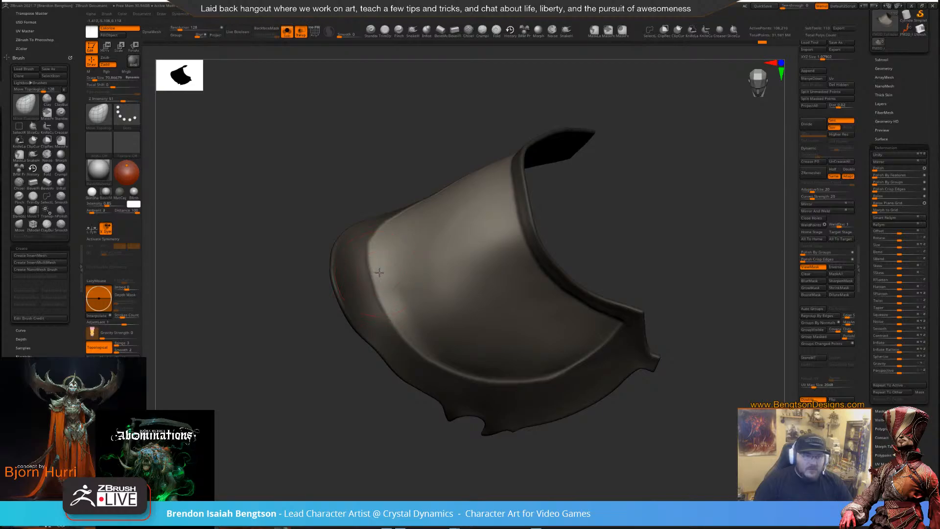
right_drag(388, 306, 399, 231)
right_drag(386, 186, 381, 180)
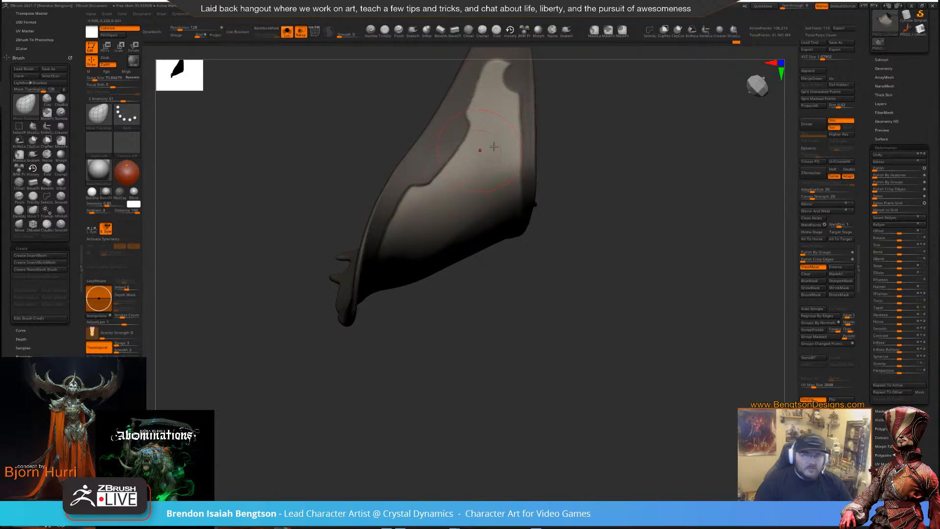
mouse_move(493, 147)
right_down()
mouse_move(604, 258)
mouse_move(643, 196)
mouse_move(660, 189)
mouse_move(641, 185)
mouse_move(654, 178)
mouse_move(632, 168)
mouse_move(539, 196)
right_up()
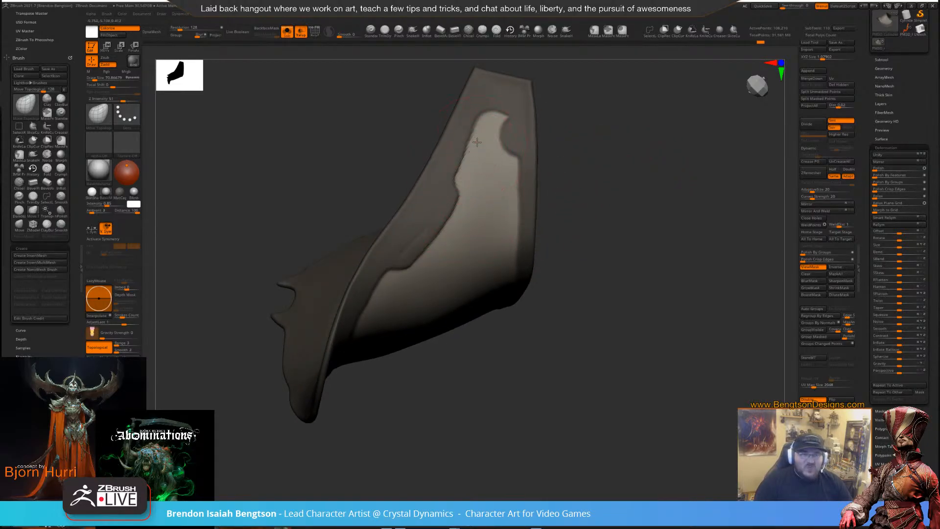
Set the draw size to about 37 and adjust the narrow, notched tip of the end panel, undoing and redoing a stroke
key(space)
drag(486, 115, 488, 125)
mouse_move(585, 111)
mouse_down()
mouse_move(544, 115)
mouse_move(493, 143)
mouse_up()
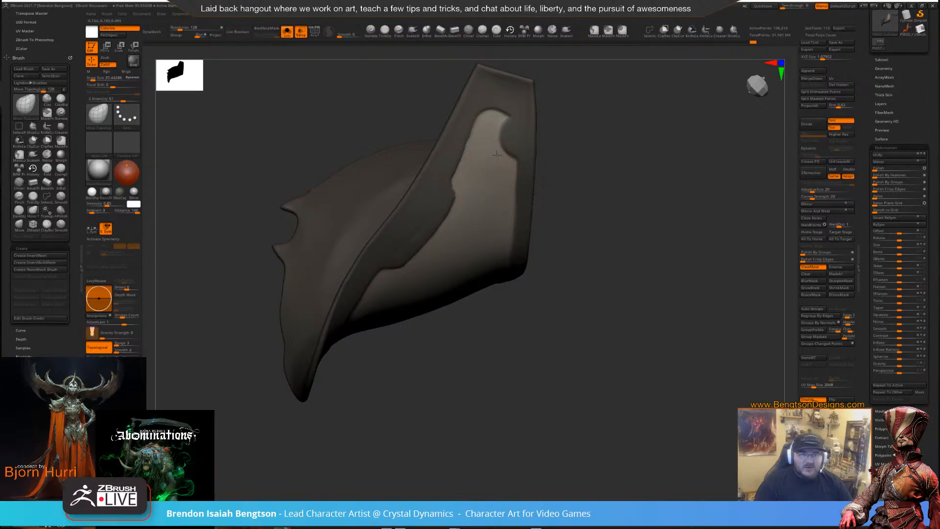
key(ctrl+z)
drag(496, 122, 498, 123)
mouse_move(579, 182)
alt+mouse_down()
mouse_move(642, 277)
mouse_move(631, 145)
mouse_move(671, 158)
mouse_move(642, 205)
mouse_move(630, 208)
mouse_move(655, 188)
mouse_move(534, 232)
alt+mouse_up()
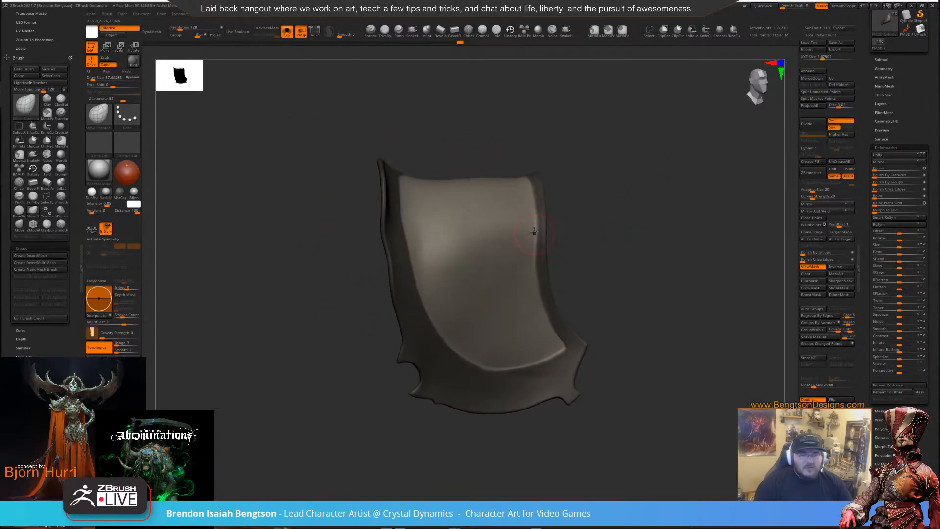
Set the draw size to about 71 and reshape the inner panel along its inner rim, over the curve and onto the end panel
mouse_move(597, 186)
alt+mouse_down()
mouse_move(617, 196)
mouse_move(615, 246)
alt+mouse_up()
key(space)
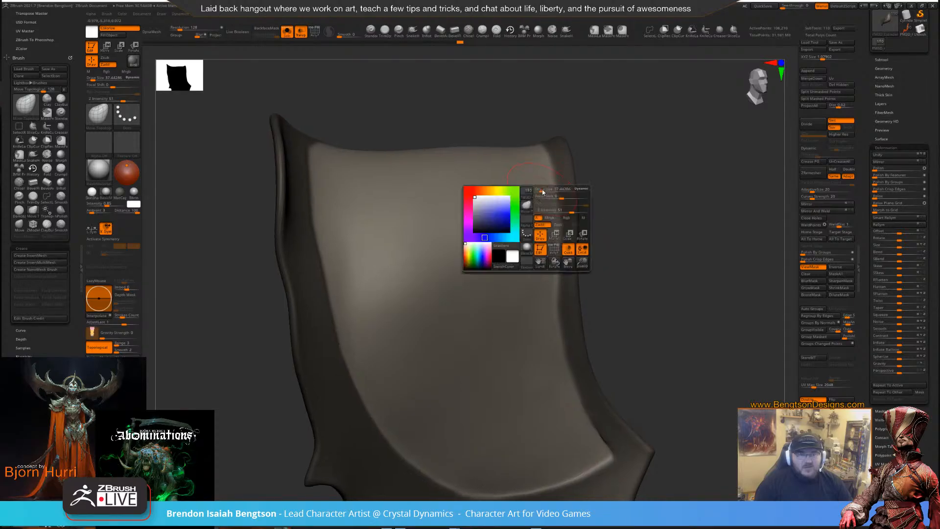
drag(543, 189, 545, 189)
drag(634, 159, 612, 114)
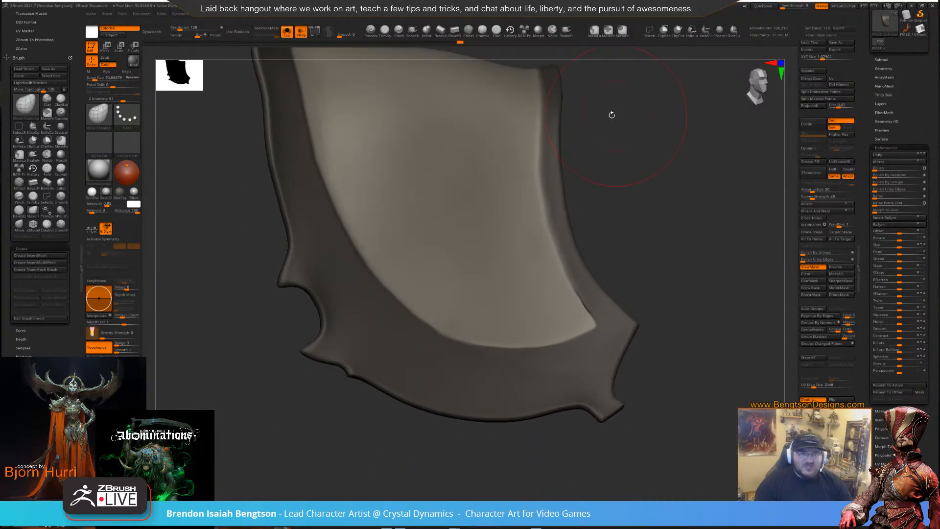
drag(546, 207, 609, 189)
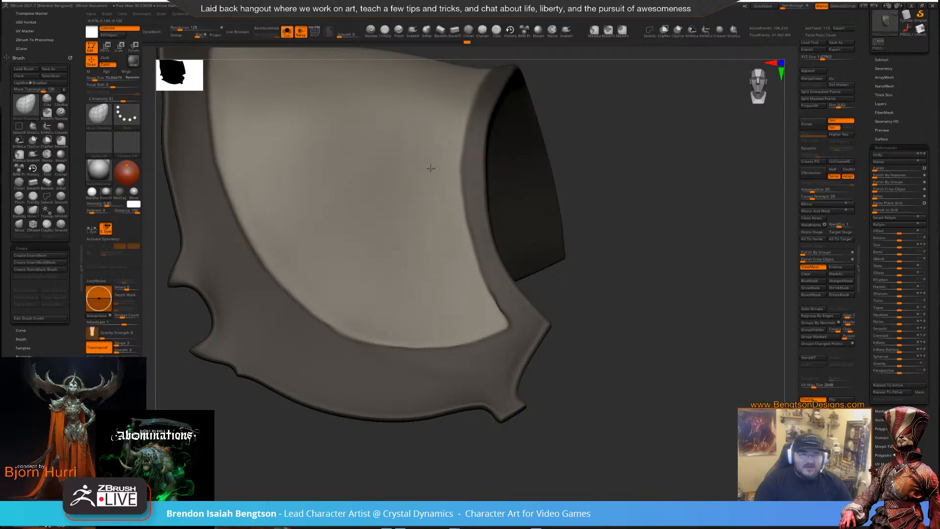
drag(433, 168, 651, 193)
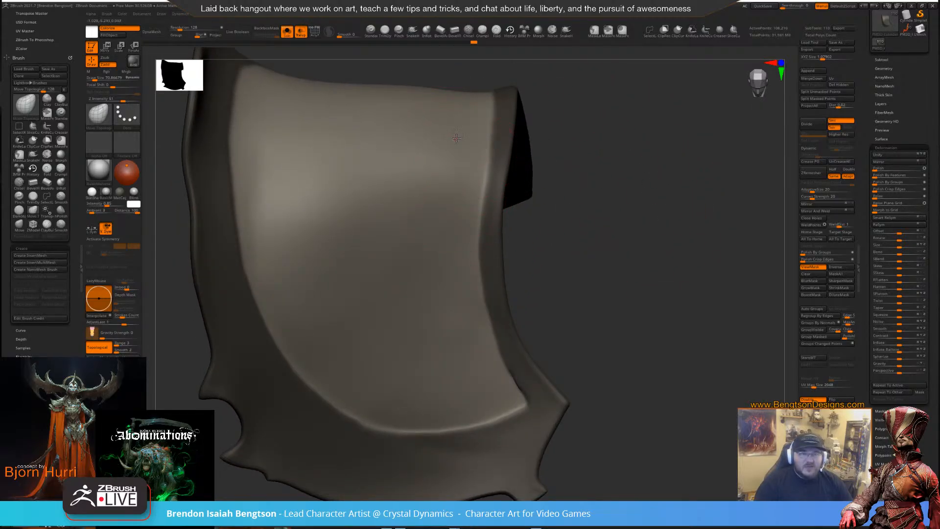
drag(462, 123, 494, 162)
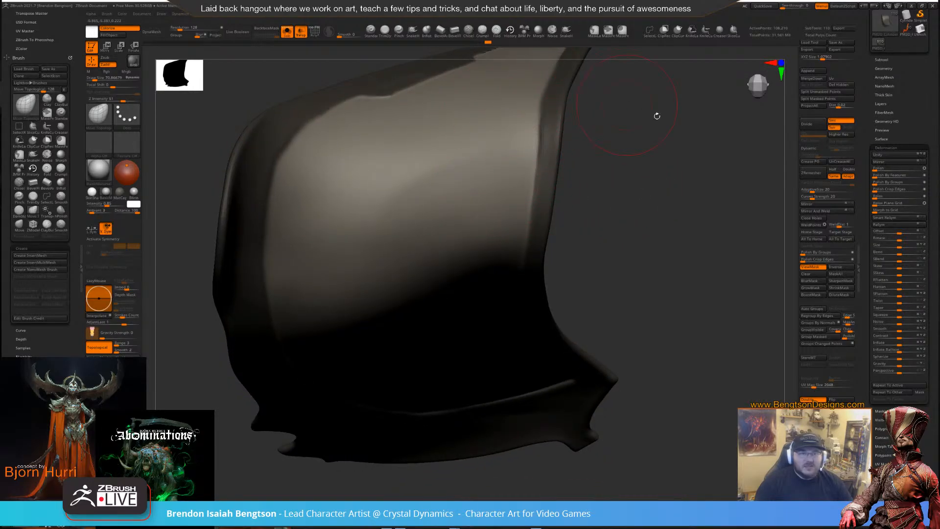
drag(657, 116, 468, 210)
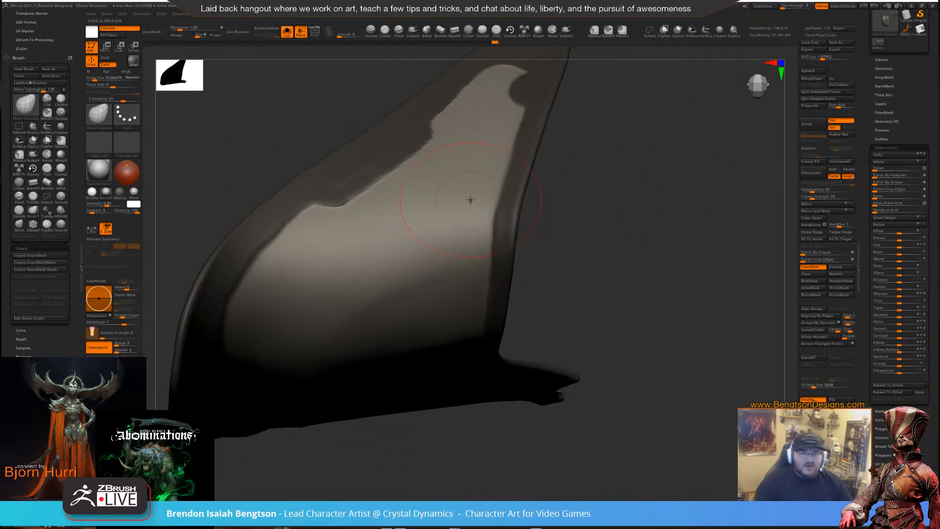
drag(567, 144, 567, 172)
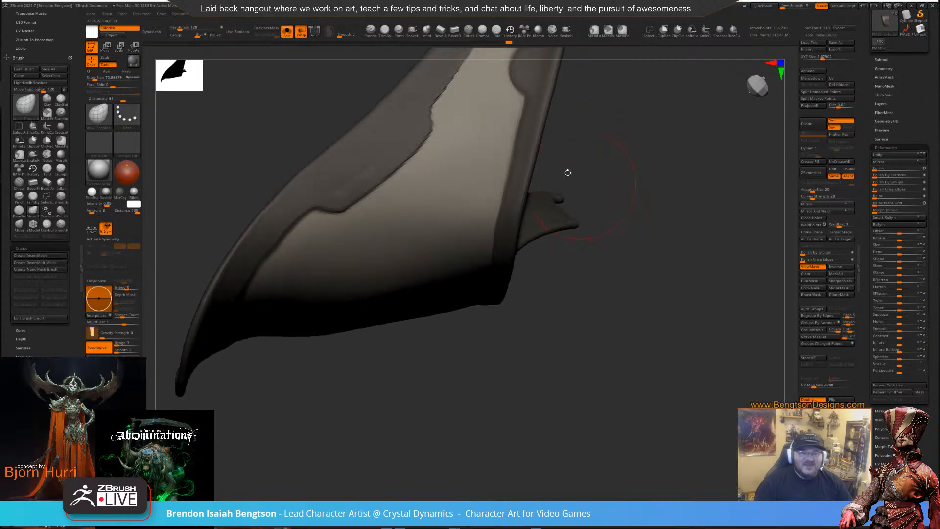
Turn off the mask display, leave Solo mode and transparency, and check the trimmed plate on the full character
ctrl+right_drag(495, 131, 669, 145)
shift+drag(669, 145, 649, 178)
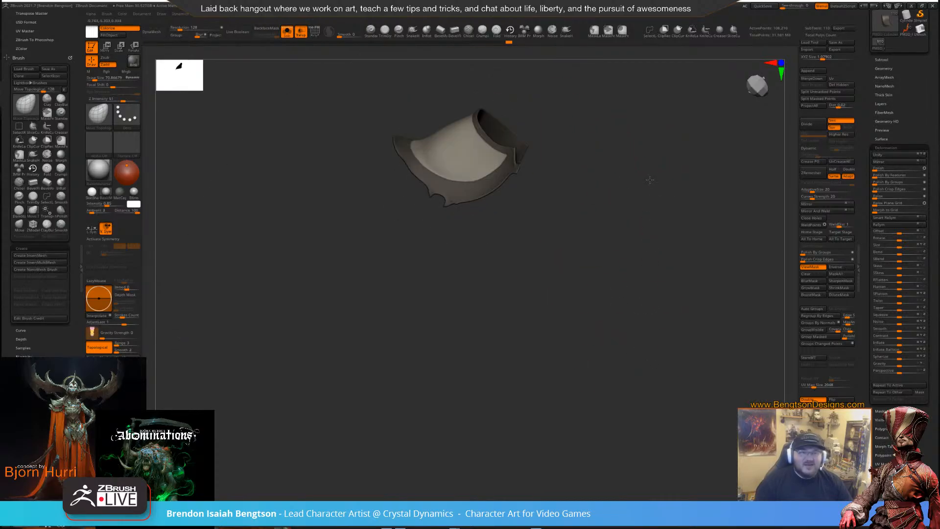
click(810, 267)
mouse_move(749, 267)
mouse_down()
mouse_move(609, 356)
mouse_move(618, 333)
mouse_up()
click(287, 31)
shift+drag(347, 337, 269, 357)
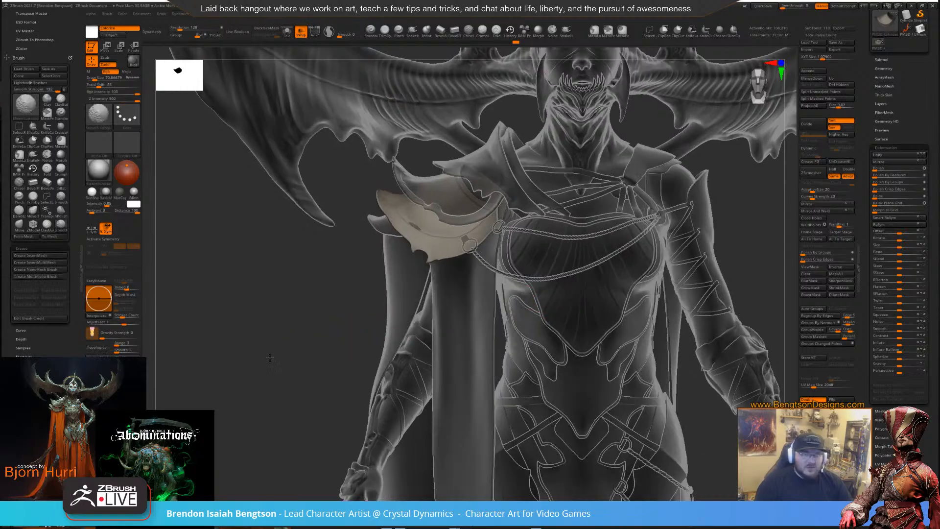
key(shift+t)
mouse_move(287, 377)
ctrl+right_down()
mouse_move(327, 366)
mouse_move(324, 391)
mouse_move(346, 391)
mouse_move(330, 393)
ctrl+right_up()
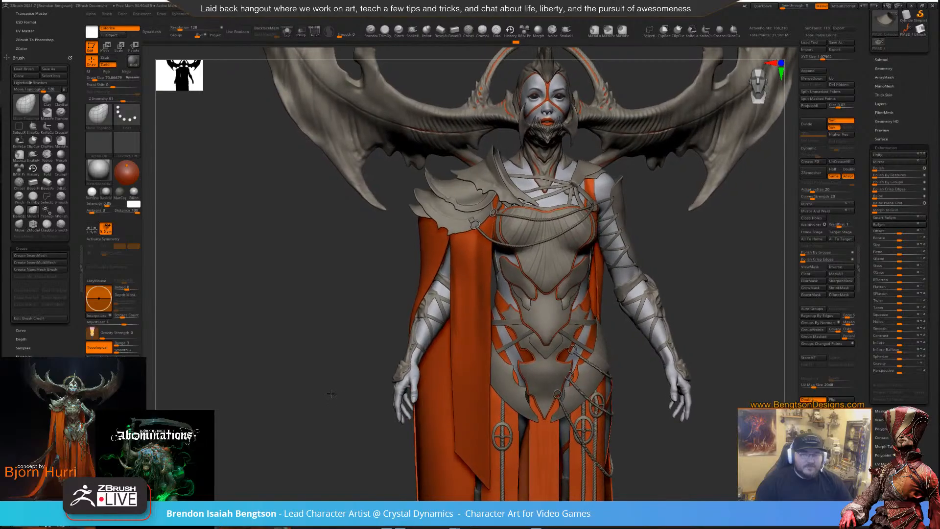
ctrl+right_drag(454, 270, 342, 252)
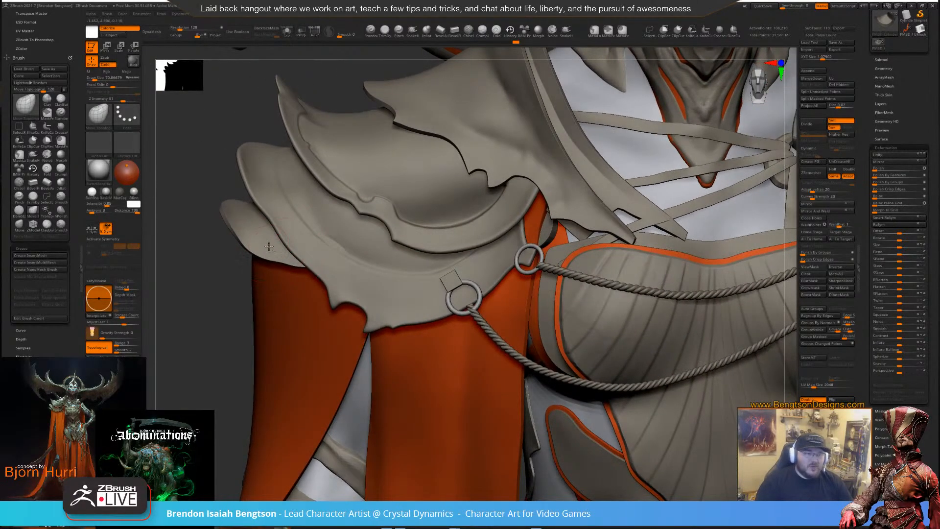
Select the neighboring low-poly shoulder plate, set the draw size to about 114, and nudge its shape beside the trimmed plate
alt+click(337, 247)
key(space)
drag(337, 247, 339, 244)
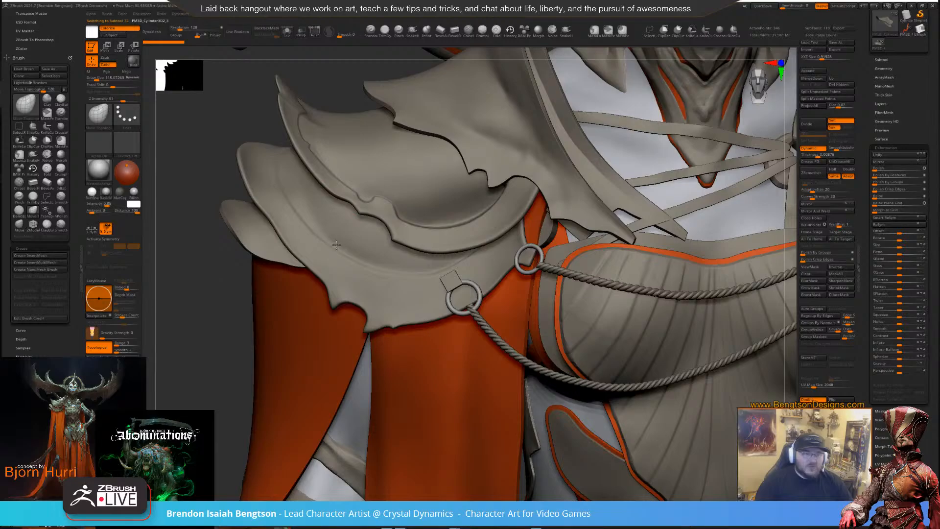
click(337, 244)
right_drag(212, 328, 272, 148)
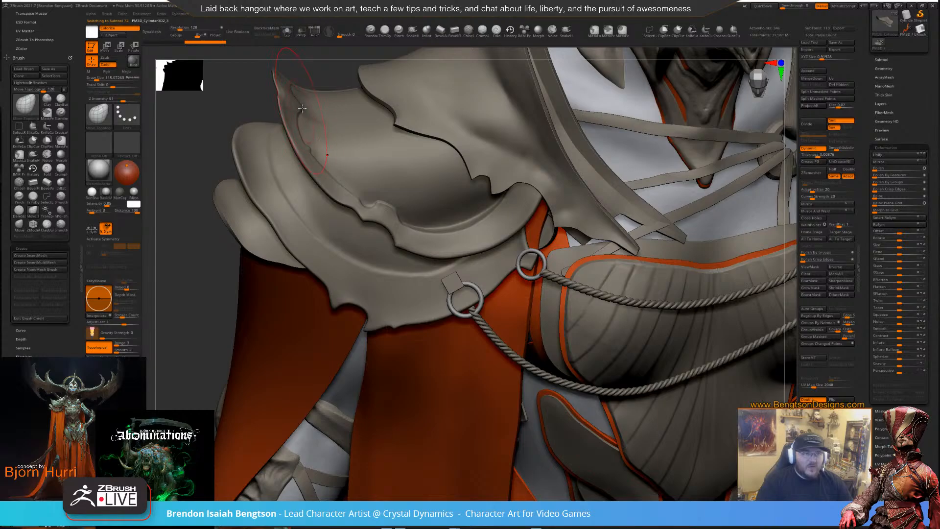
right_drag(204, 325, 304, 153)
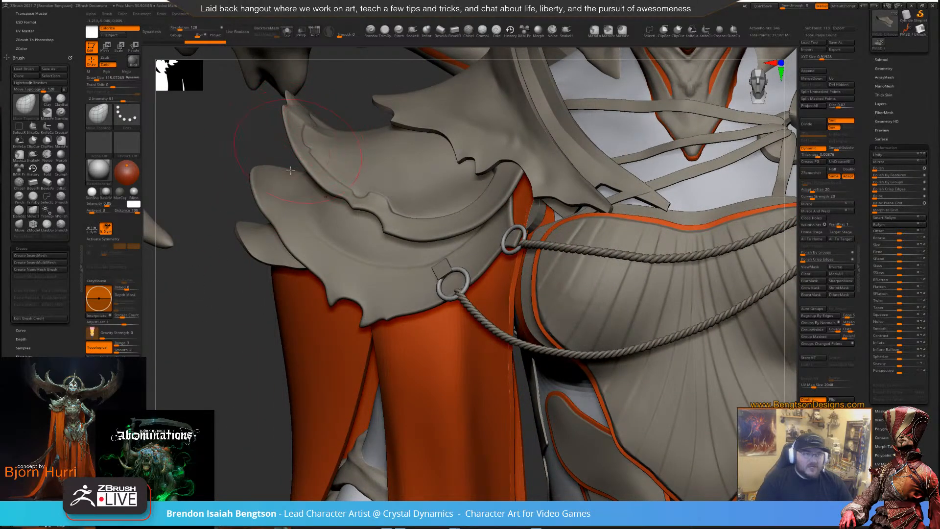
Check the overlap of the layered plates and make the curved, trimmed plate the active subtool
key(alt+s)
drag(316, 138, 332, 137)
key(alt+s)
alt+click(323, 214)
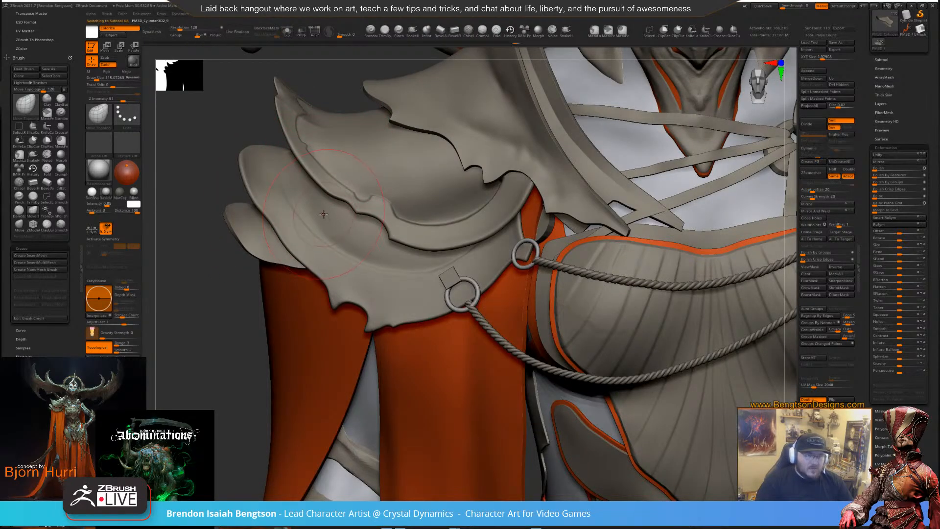
Isolate the trimmed plate, display its mask, and reduce the draw size to nudge the inner panel's outer corner
key(alt+s)
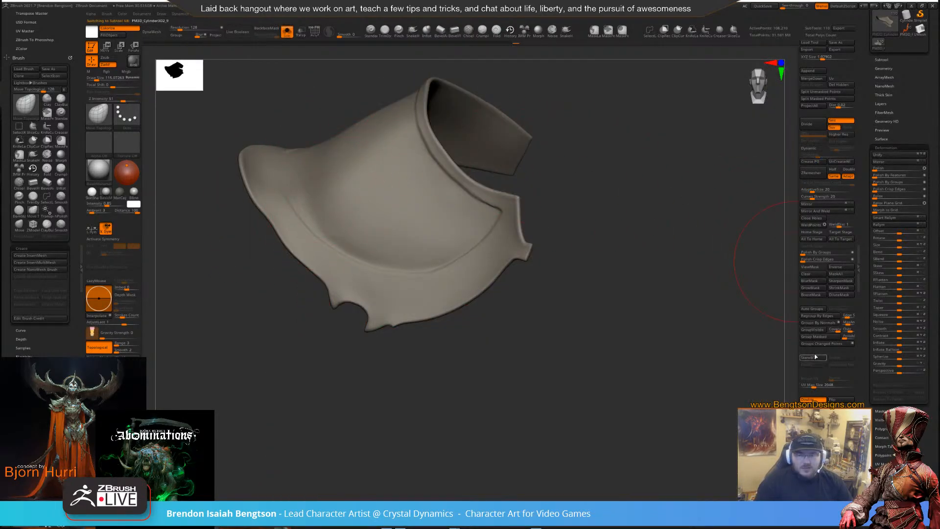
click(810, 268)
alt+drag(692, 273, 382, 244)
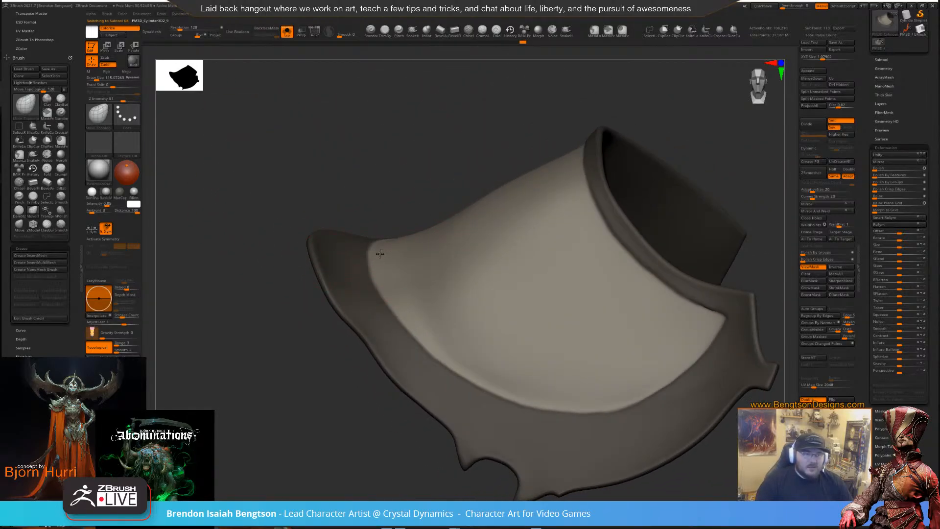
right_drag(383, 269, 376, 177)
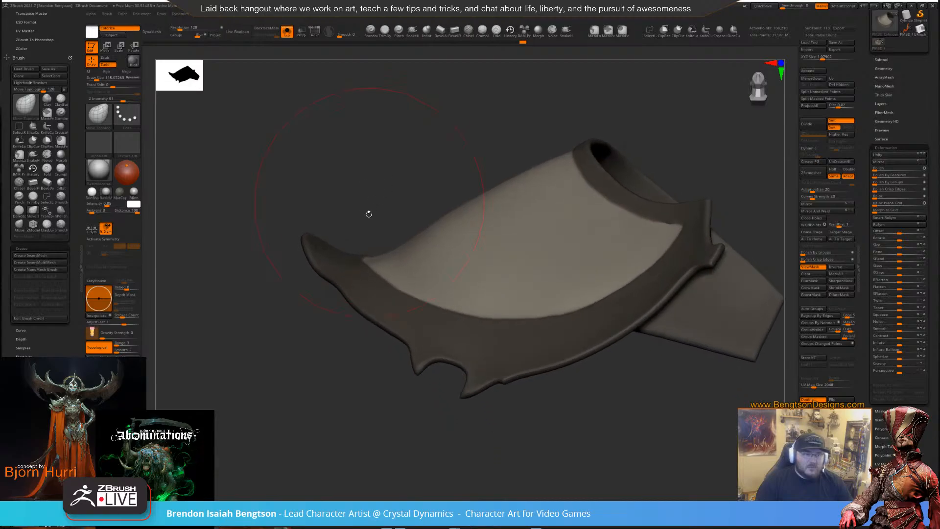
key(space)
drag(373, 255, 368, 254)
right_drag(368, 255, 370, 244)
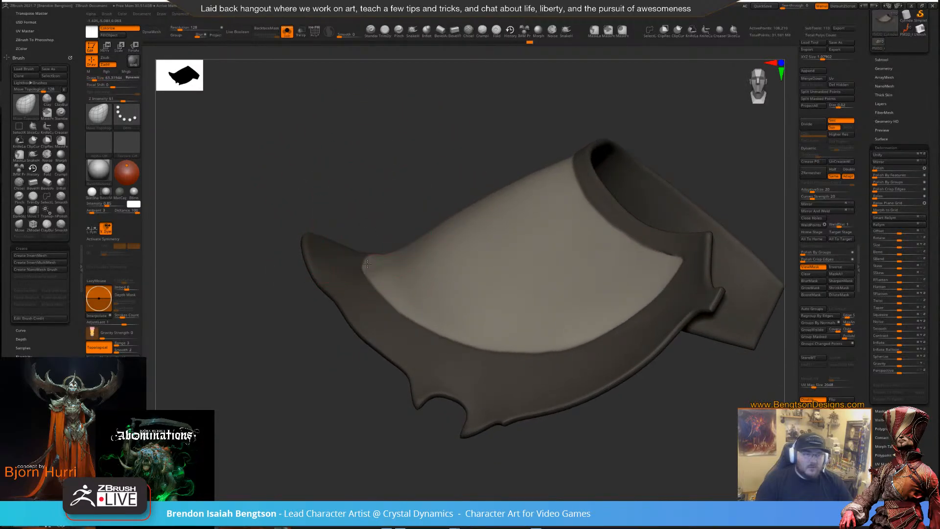
Refine the inner panel's edge around the curve and along the wide lower border
mouse_move(366, 253)
right_down()
mouse_move(390, 198)
mouse_move(374, 143)
mouse_move(409, 175)
right_up()
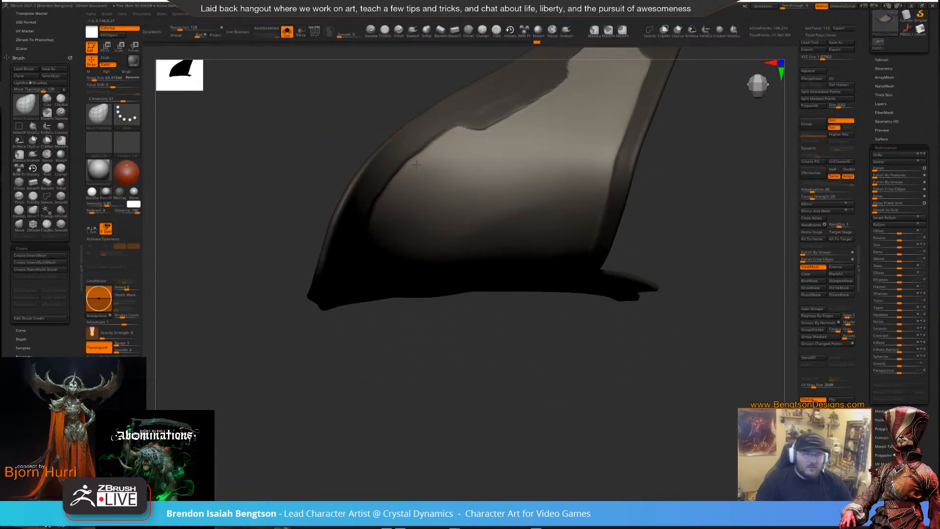
right_drag(434, 154, 363, 307)
right_drag(324, 390, 358, 324)
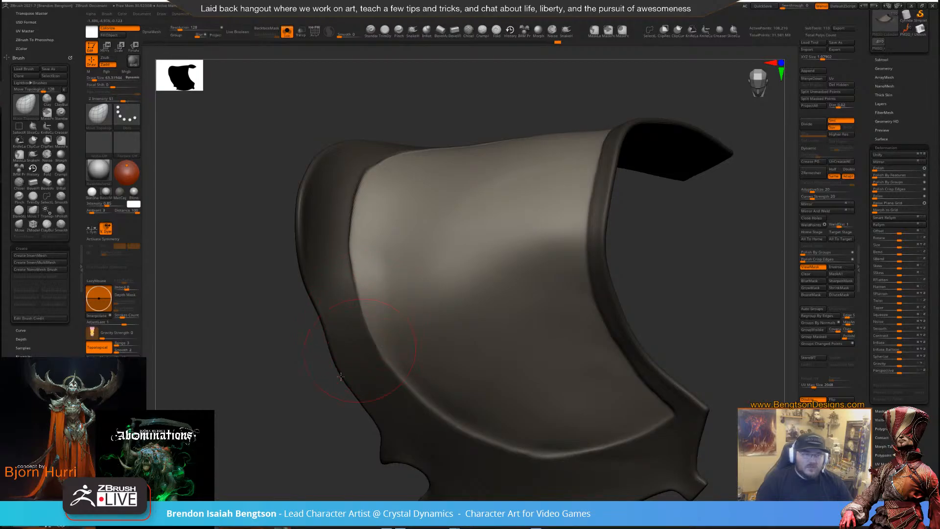
right_drag(341, 377, 286, 365)
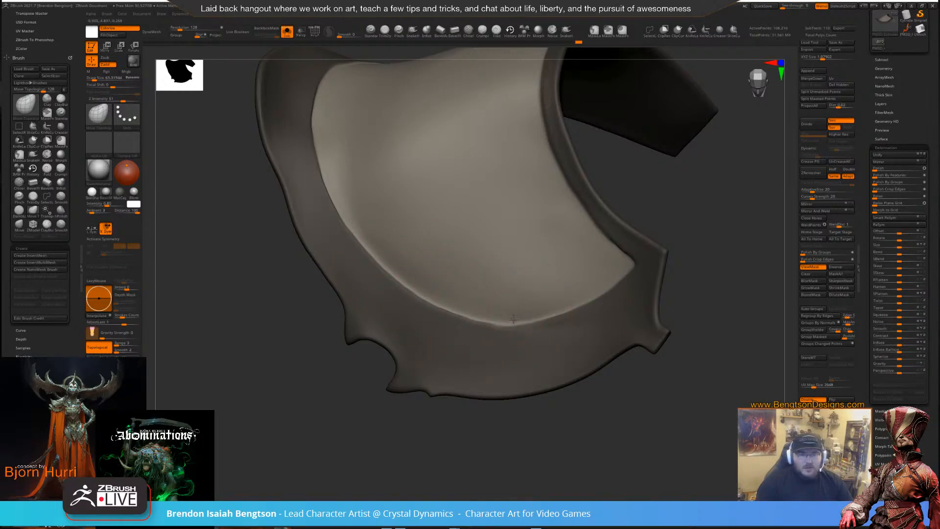
ctrl+right_drag(566, 312, 705, 186)
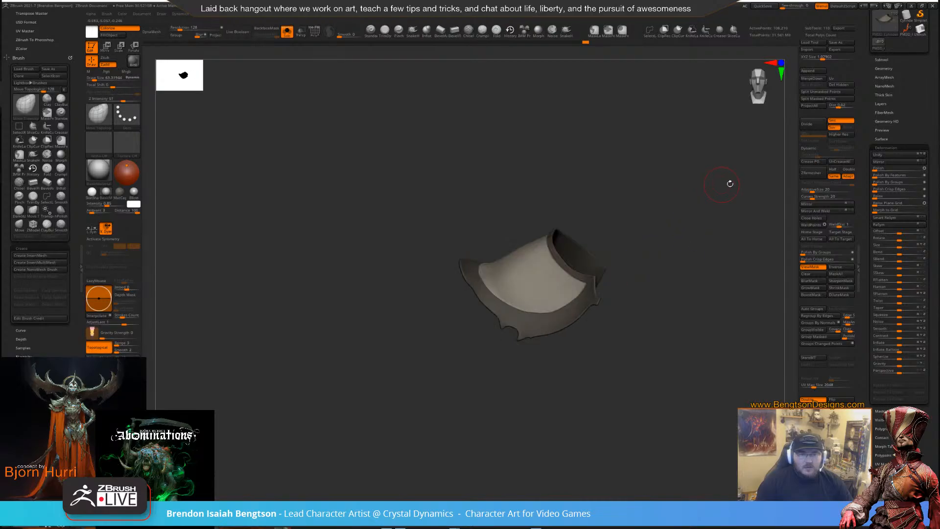
Hide the mask display, leave Solo mode, and check the plate on the full character
click(807, 266)
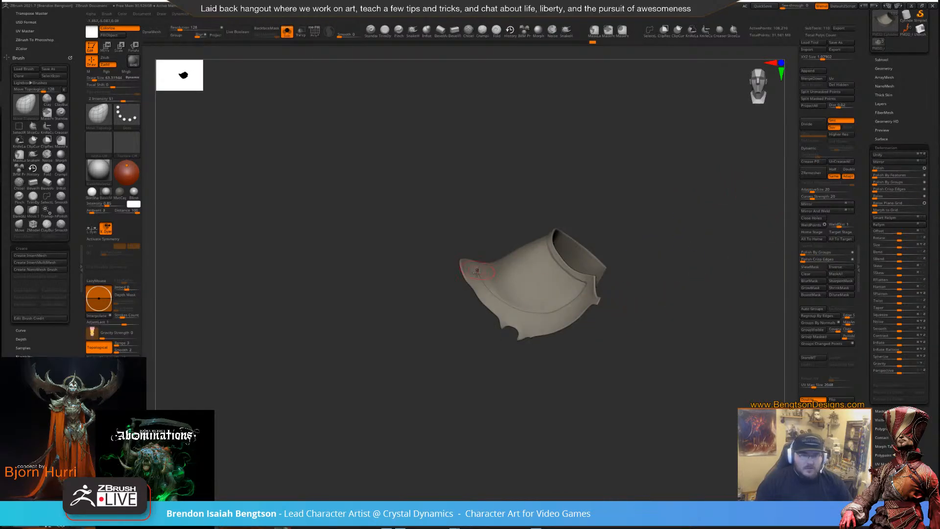
key(shift+alt+s)
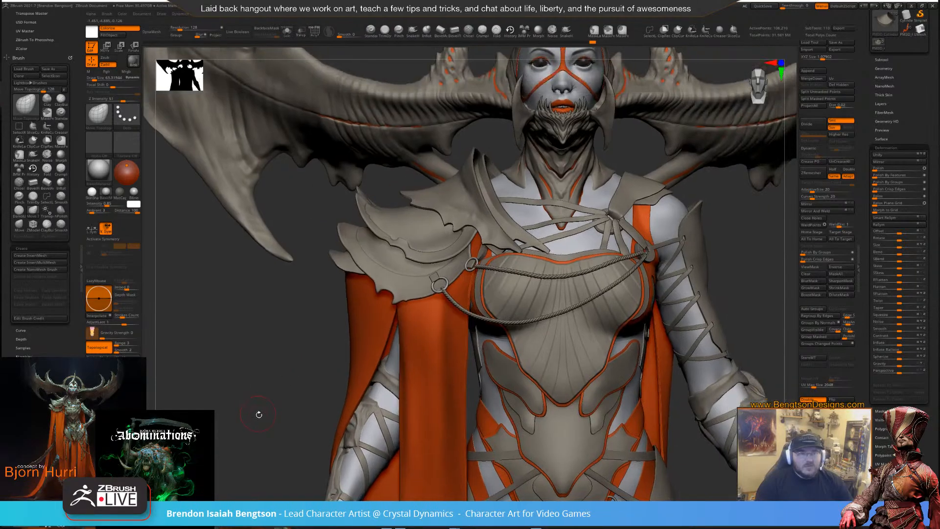
key(f)
drag(274, 402, 439, 233)
Isolate the plate again, display its mask, and invert it so the inner panel is protected
key(alt+s)
alt+right_drag(474, 215, 382, 320)
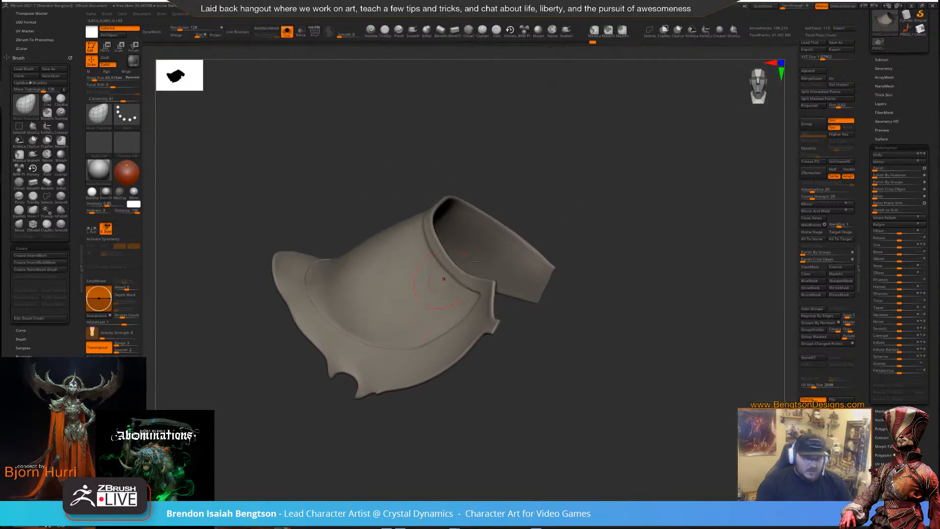
click(815, 268)
ctrl+right_drag(671, 319, 653, 355)
ctrl+click(631, 365)
drag(631, 364, 646, 267)
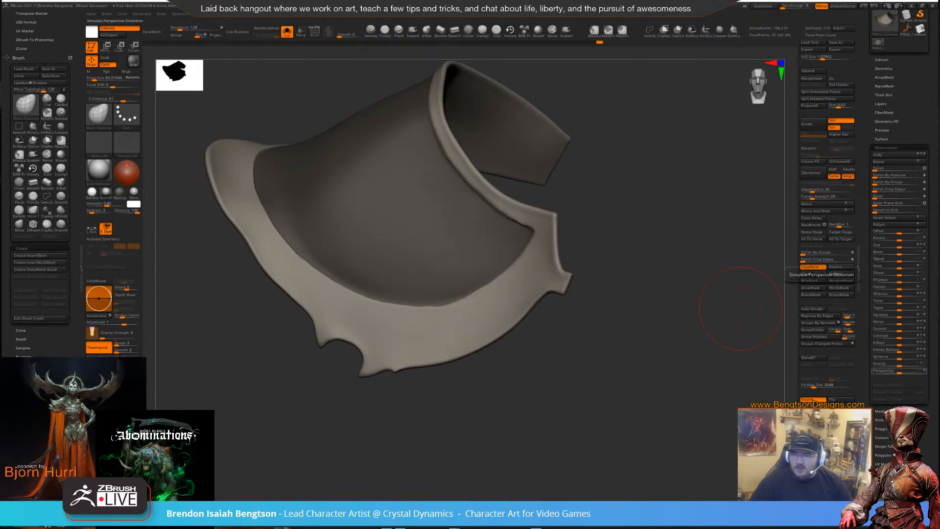
Compare the plate with the concept art and use a smaller draw size to nudge the trim's spiked end
right_drag(939, 260, 685, 286)
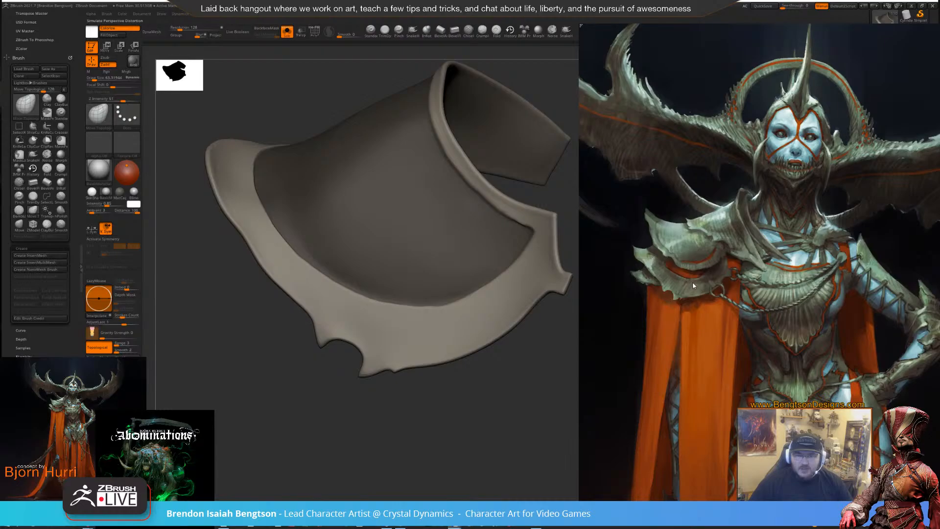
right_drag(713, 280, 939, 274)
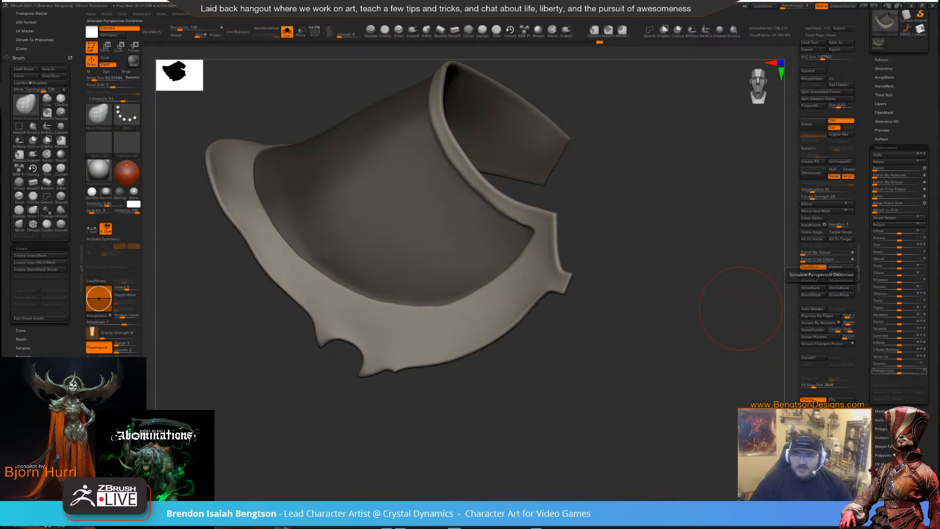
mouse_move(551, 415)
mouse_down()
mouse_move(602, 269)
mouse_move(607, 335)
mouse_move(663, 292)
mouse_up()
key(space)
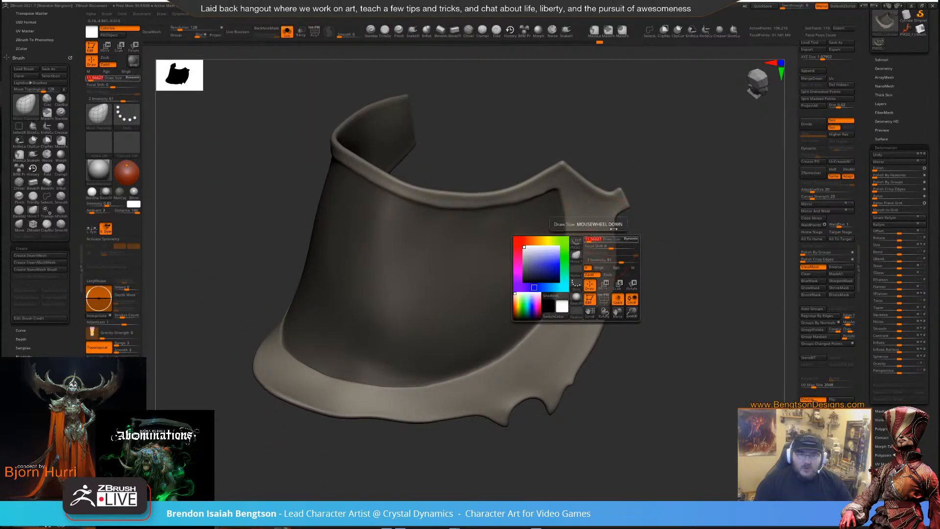
mouse_move(613, 229)
mouse_down()
mouse_move(667, 210)
mouse_move(626, 235)
mouse_move(556, 142)
mouse_up()
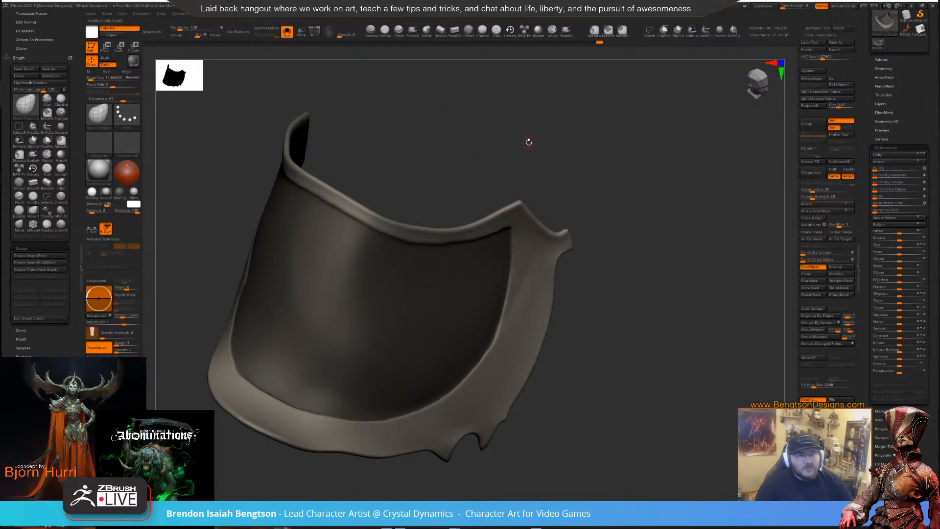
mouse_move(611, 177)
mouse_down()
mouse_move(539, 272)
mouse_move(558, 272)
mouse_move(595, 208)
mouse_up()
Build up the trim beside the inner panel with ClayBuildup at a draw size of about 32, smoothing the strokes
key(space)
key(b)
key(c)
key(b)
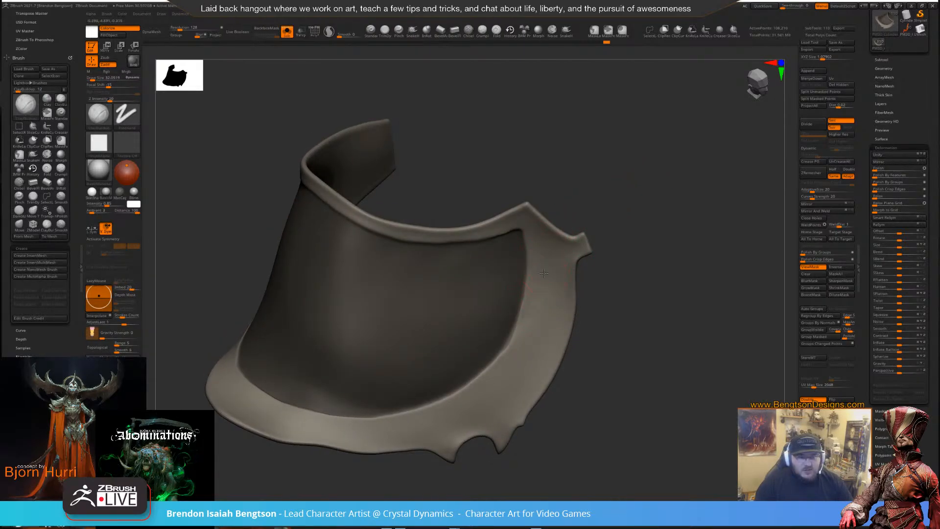
drag(616, 313, 621, 311)
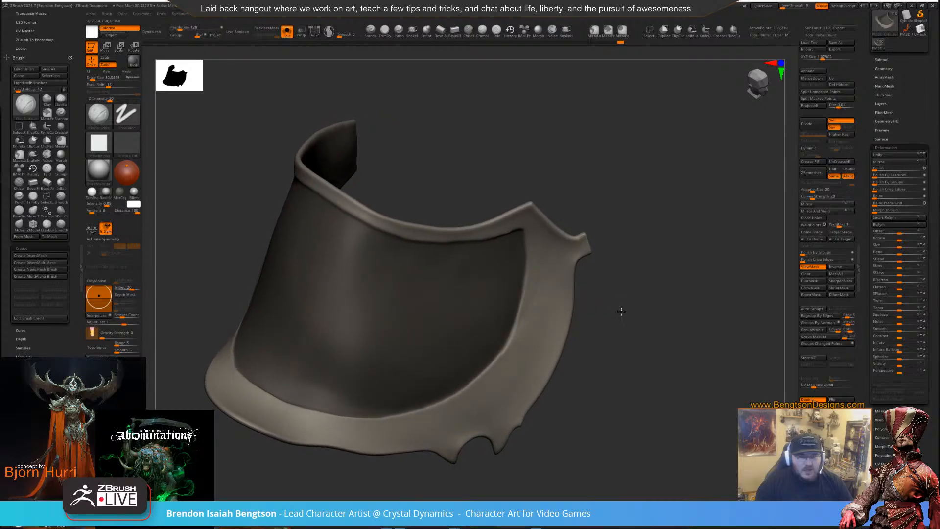
shift+drag(563, 287, 542, 294)
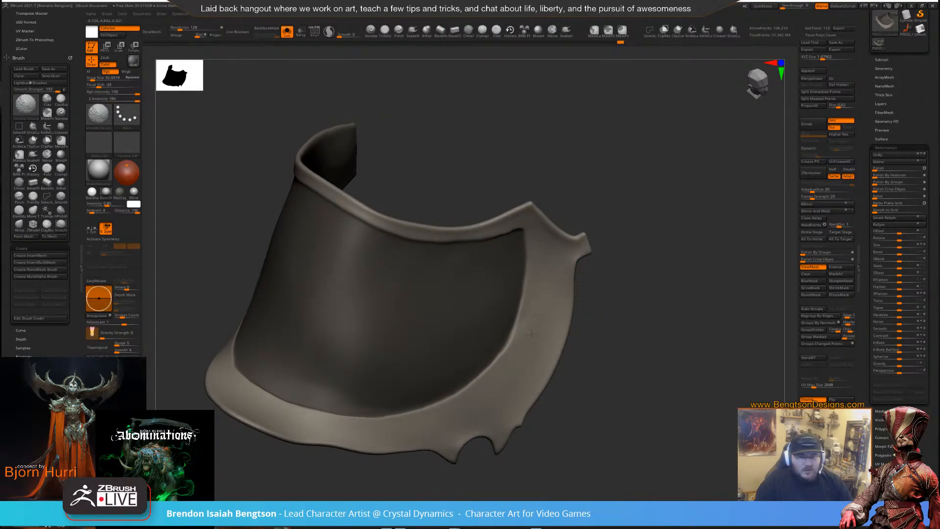
shift+drag(552, 269, 555, 294)
mouse_move(619, 280)
mouse_down()
mouse_move(643, 279)
mouse_move(627, 282)
mouse_up()
Set the draw size to about 15 and refine the trim's inner edge with ClayBuildup and smoothing
key(space)
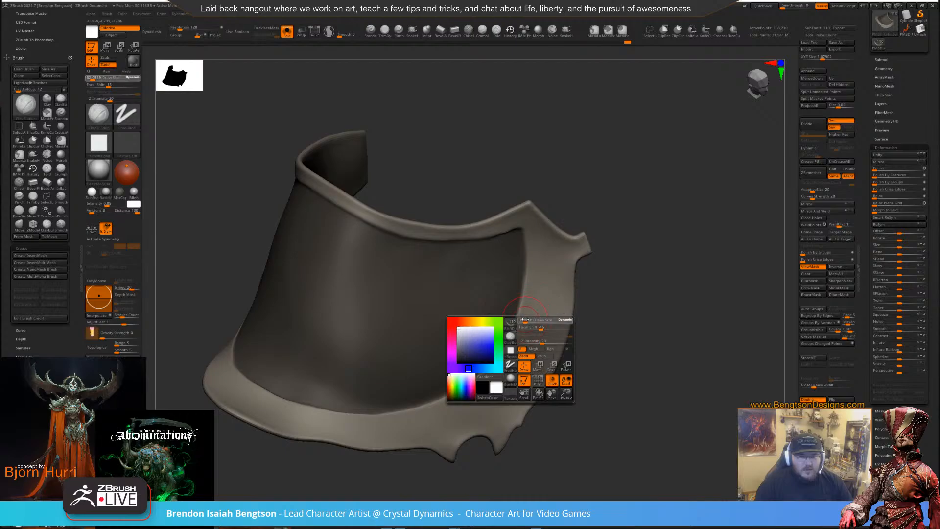
click(522, 319)
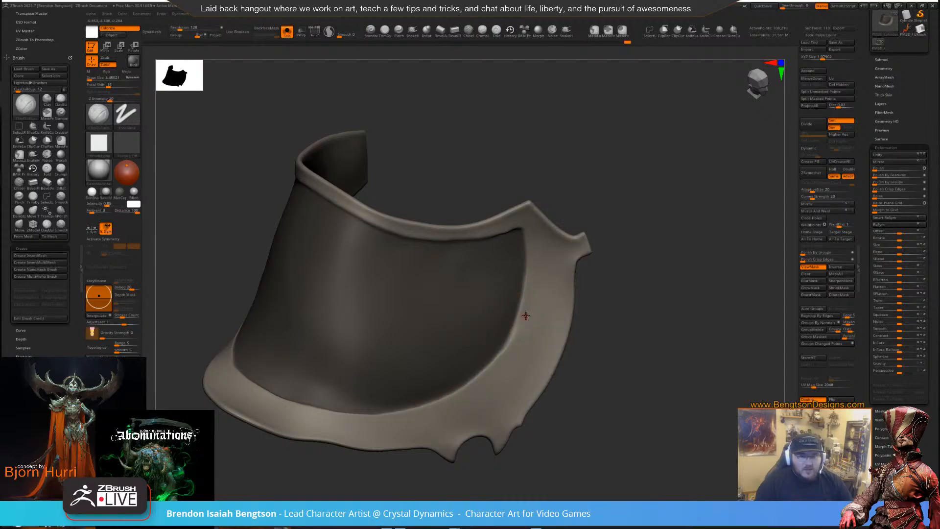
key(space)
click(527, 314)
key(shift)
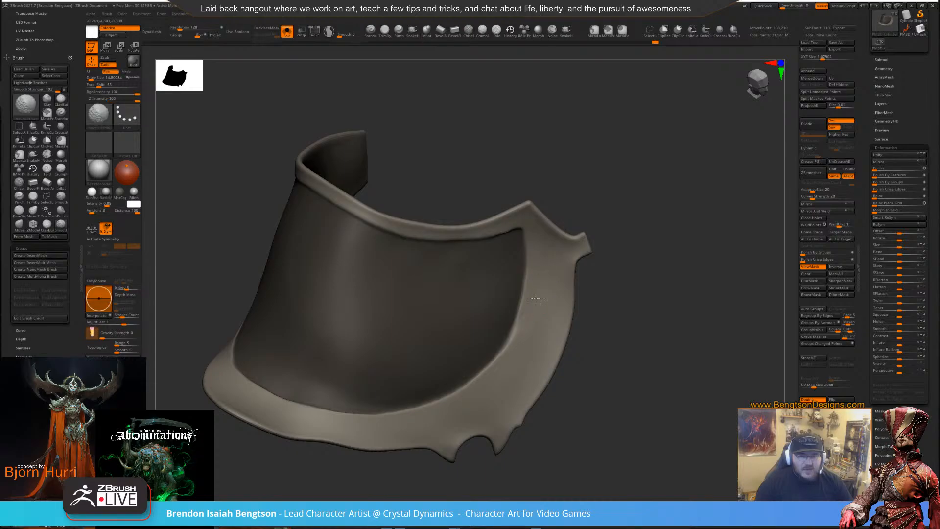
mouse_move(646, 323)
mouse_down()
mouse_move(696, 286)
mouse_move(690, 311)
mouse_move(703, 336)
mouse_move(647, 328)
mouse_up()
Invert the mask and reshape the inner panel's lower edge using Move Topological at a draw size of about 65
ctrl+click(601, 356)
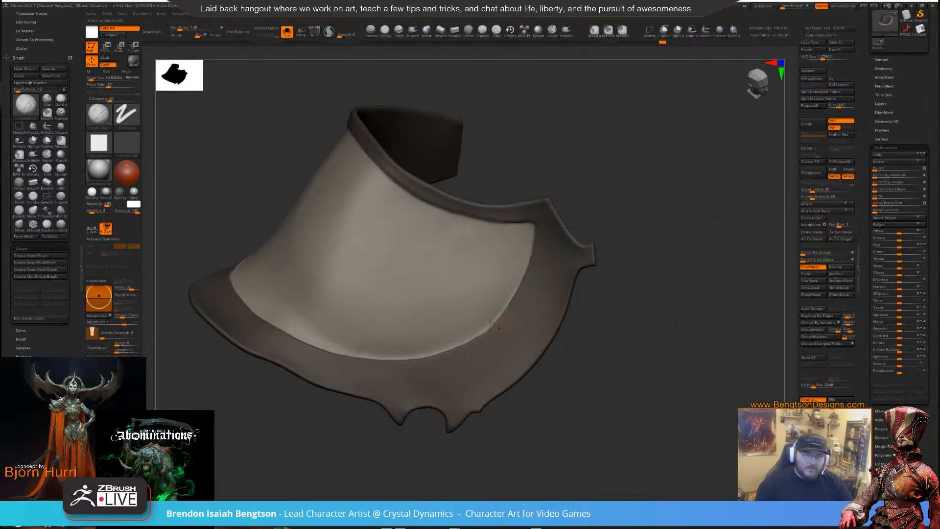
key(b)
key(m)
key(t)
key(space)
click(486, 313)
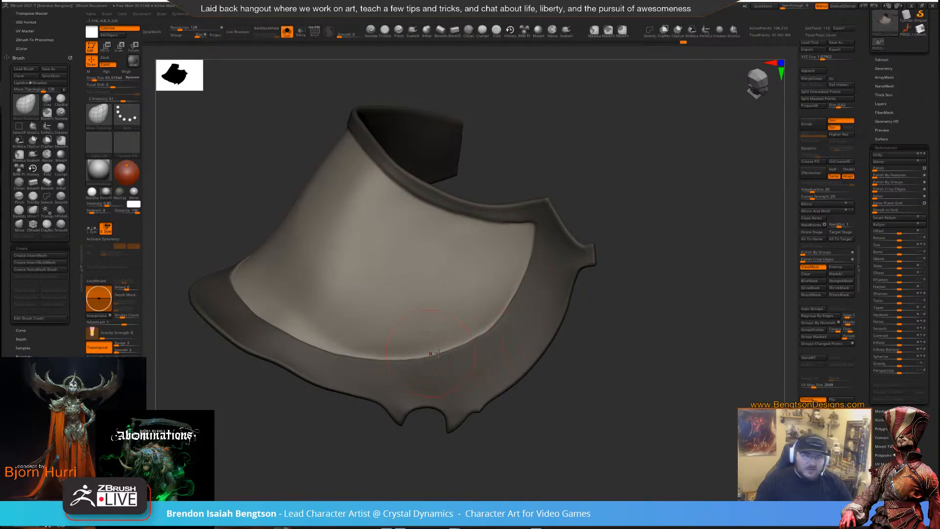
drag(645, 339, 661, 337)
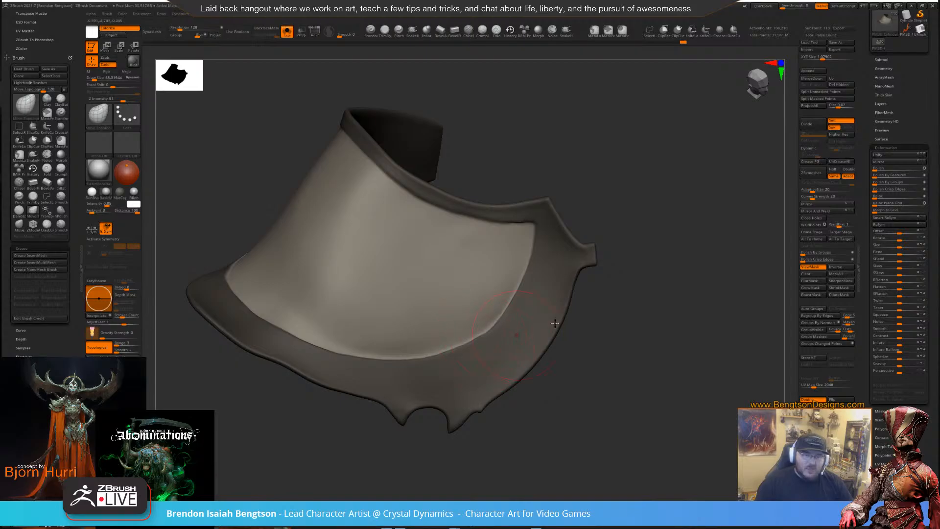
drag(612, 302, 602, 301)
drag(673, 223, 656, 217)
Set the draw size to about 32 and adjust the inner panel's edge below the narrow upper rim
key(space)
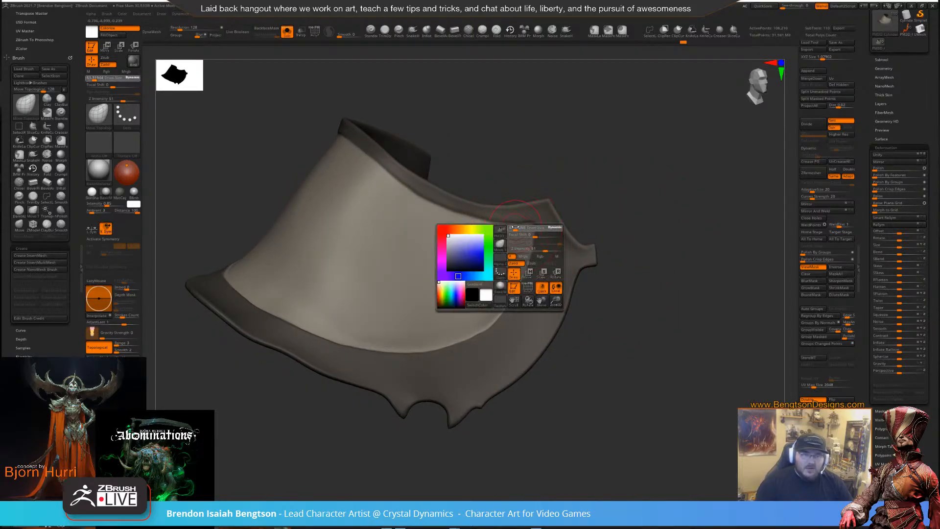
drag(516, 227, 514, 227)
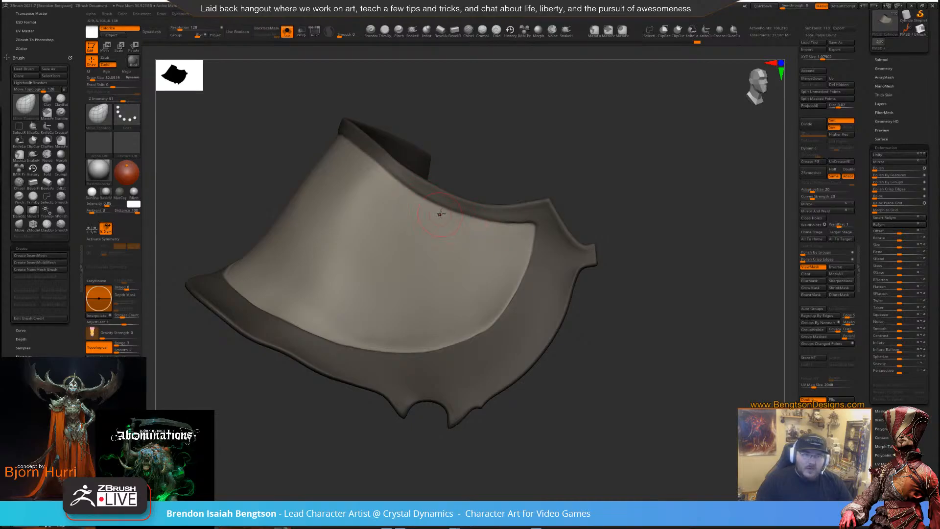
drag(636, 296, 680, 293)
With the inner panel masked, sculpt along the wide trim using DamStandard at a draw size of about 128
key(space)
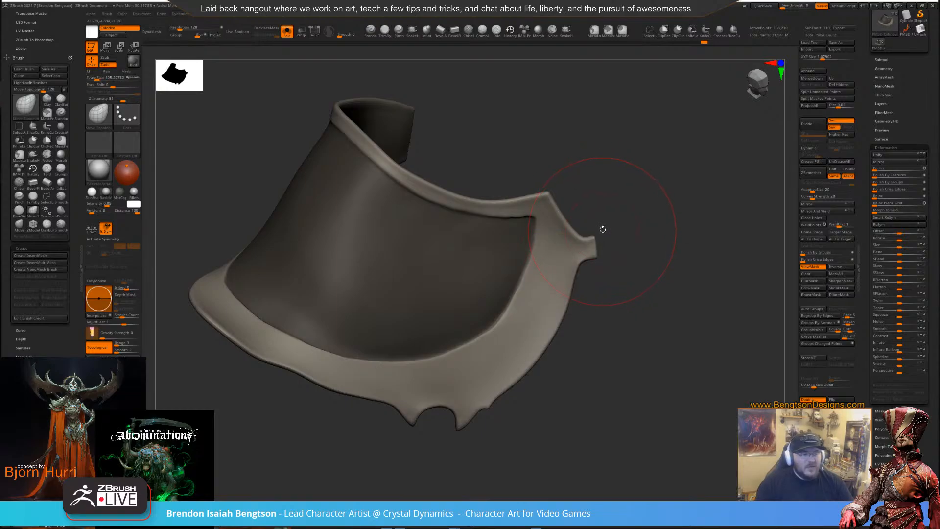
key(b)
key(d)
key(s)
drag(639, 166, 680, 194)
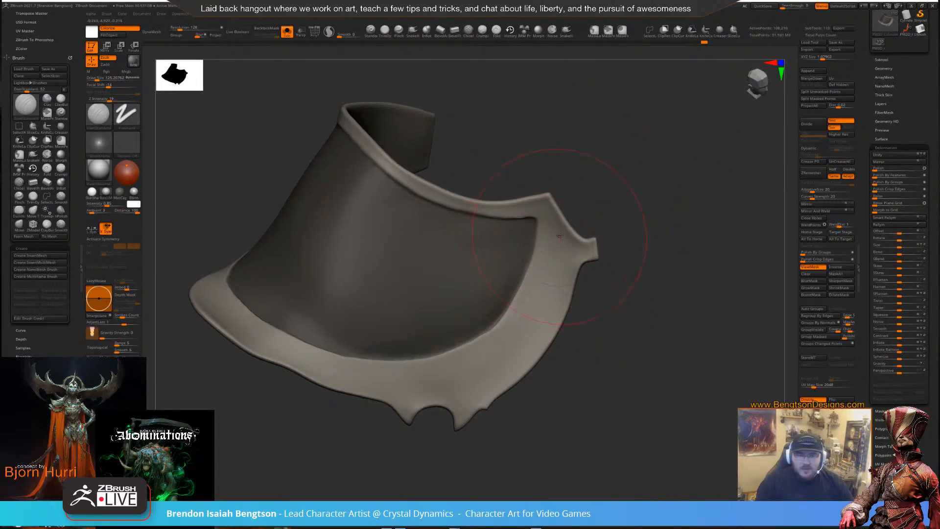
mouse_move(555, 270)
mouse_down()
mouse_move(509, 334)
mouse_move(464, 357)
mouse_move(346, 366)
mouse_up()
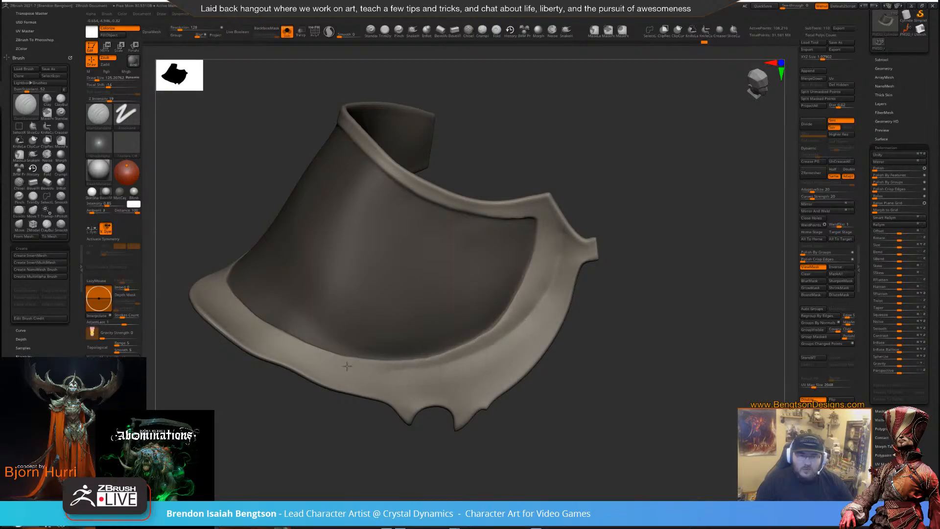
drag(609, 345, 643, 378)
Leave Solo mode and examine the layered shoulder plates on the full character
key(alt+s)
drag(236, 363, 298, 311)
drag(367, 348, 532, 242)
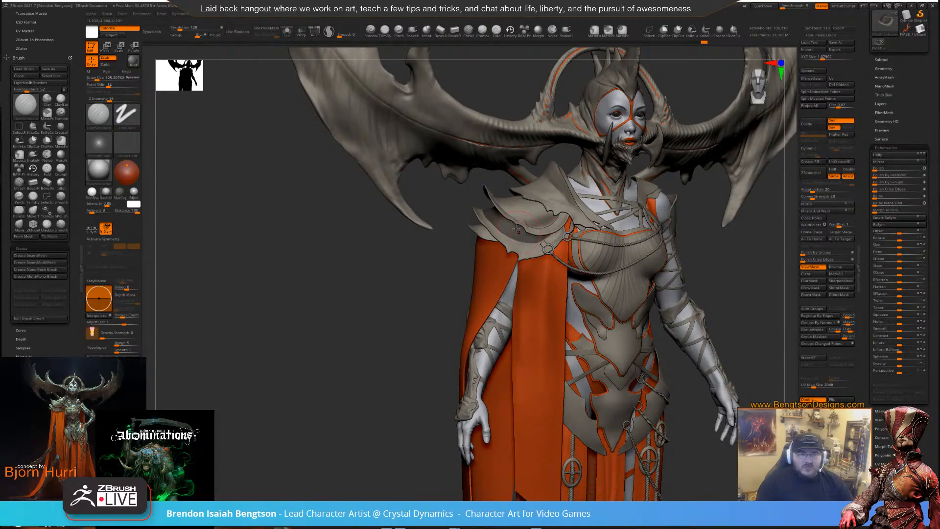
drag(424, 311, 381, 348)
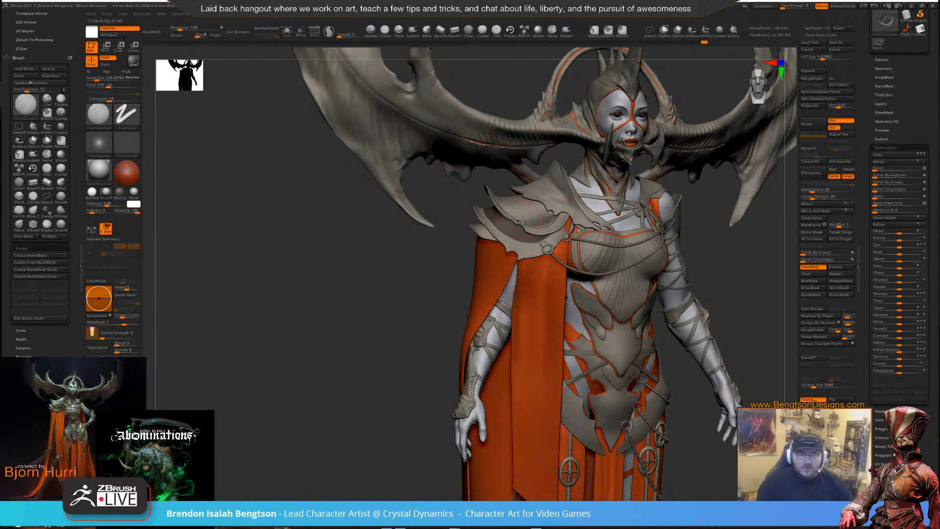
Isolate the curved shoulder plate, enable LazyMouse and sculpt the crease along the wide trim, checking it against the full character
key(alt+s)
drag(578, 210, 511, 268)
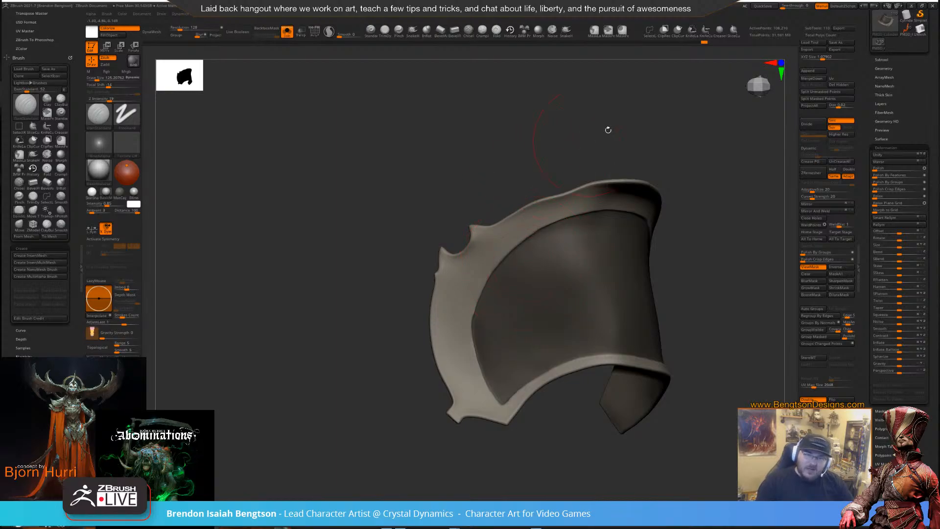
click(96, 281)
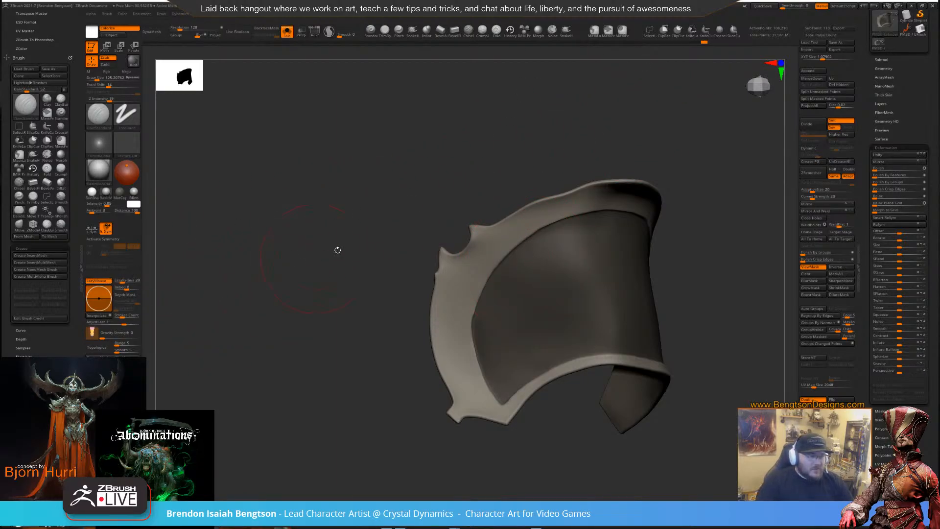
alt+drag(528, 156, 488, 118)
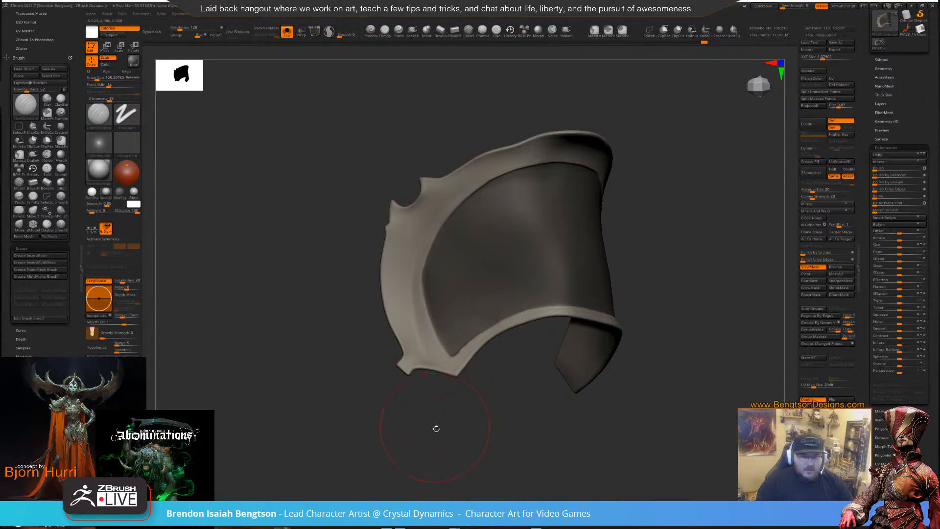
alt+drag(436, 428, 616, 344)
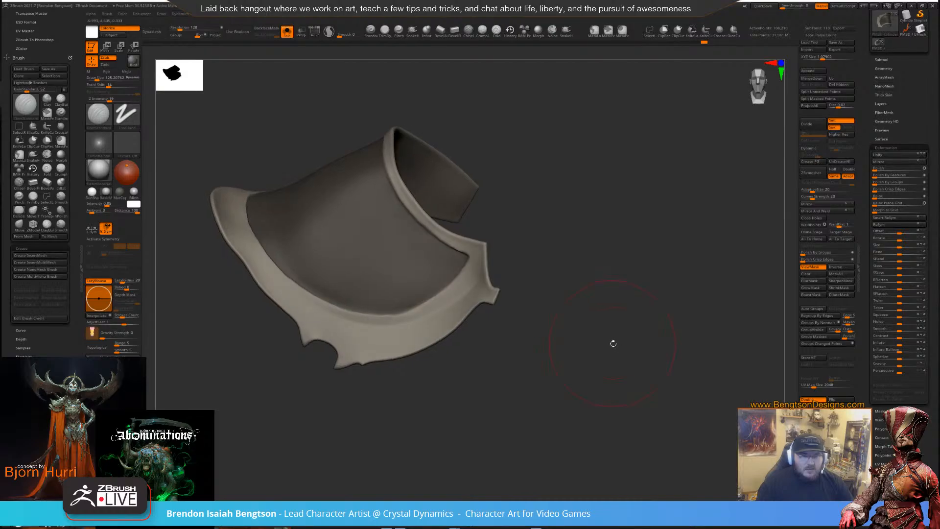
key(ctrl+shift+s)
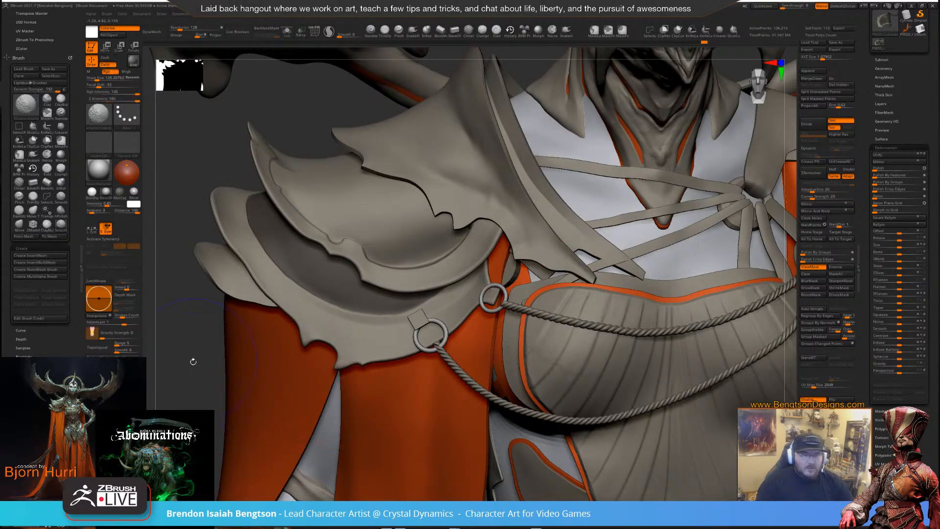
Reposition the scene light so it falls on the full character from above and near the front
shift+drag(193, 360, 242, 350)
click(125, 166)
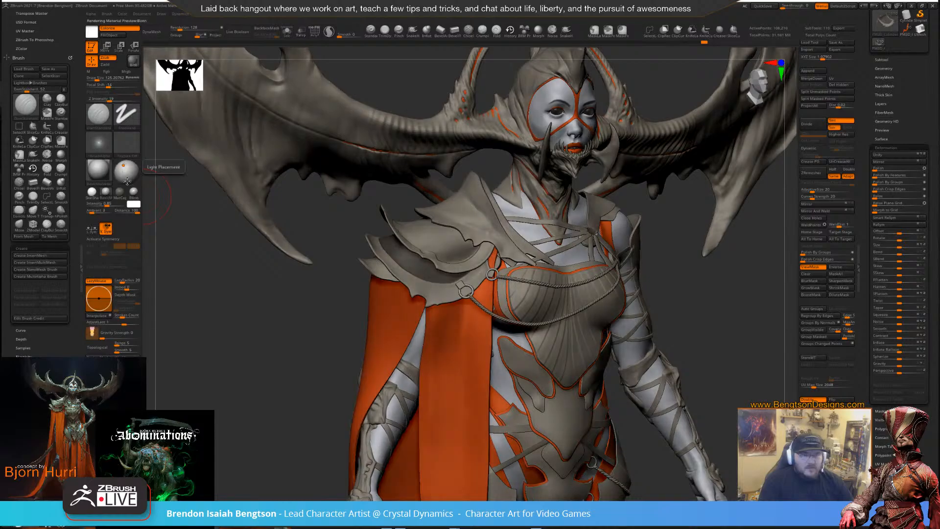
drag(289, 397, 272, 374)
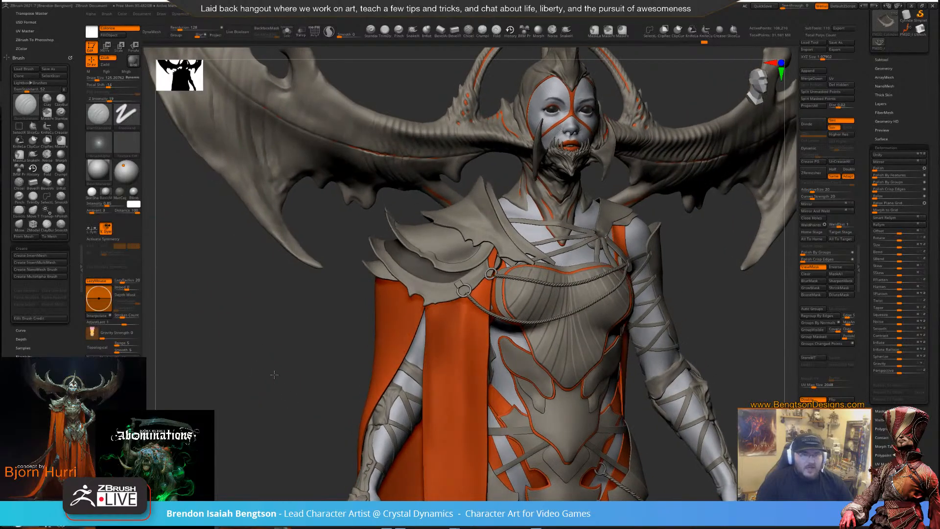
click(131, 169)
drag(132, 169, 132, 171)
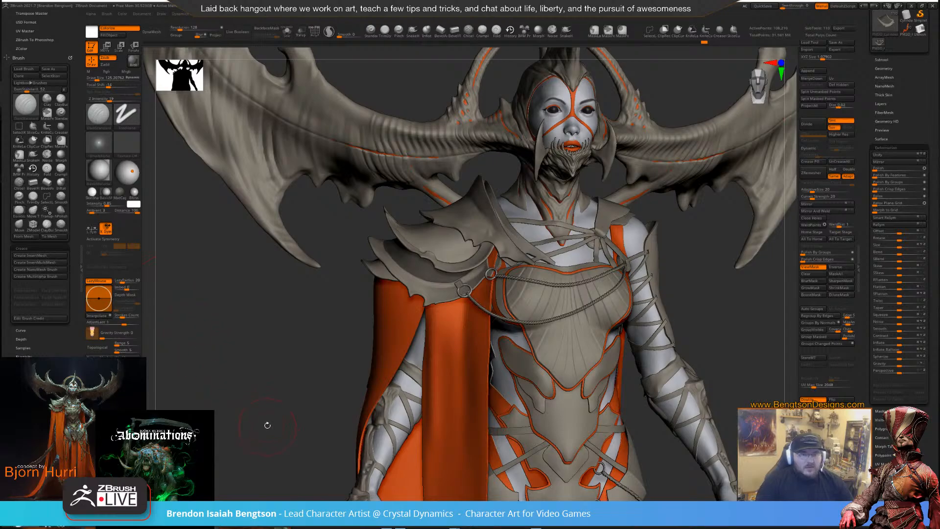
click(130, 170)
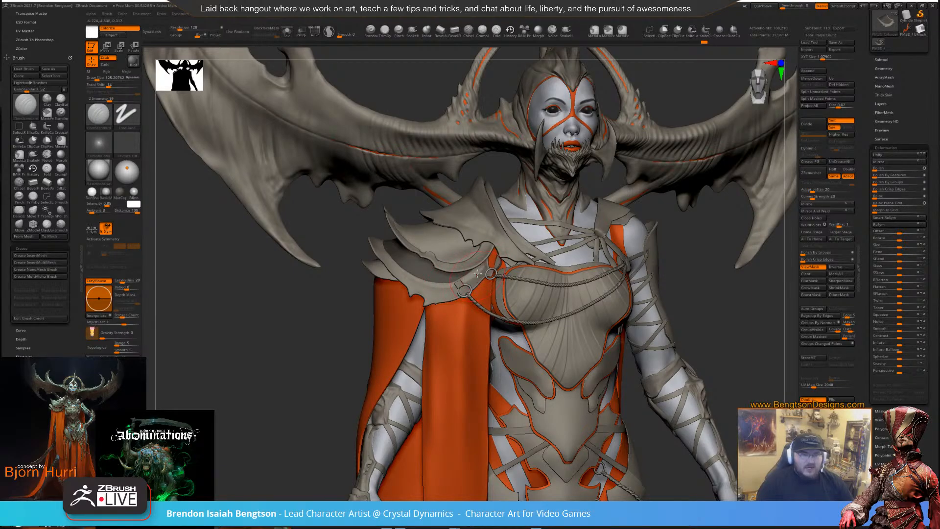
drag(310, 403, 199, 200)
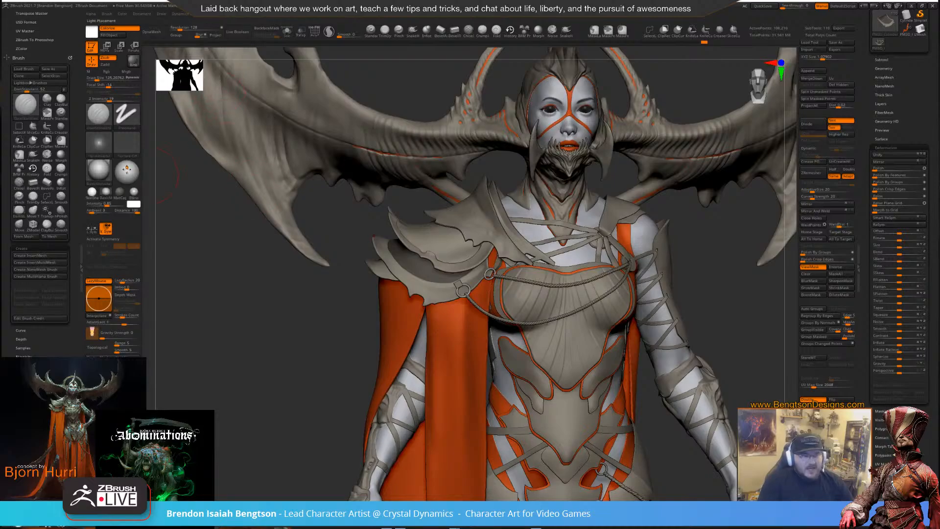
drag(127, 171, 126, 164)
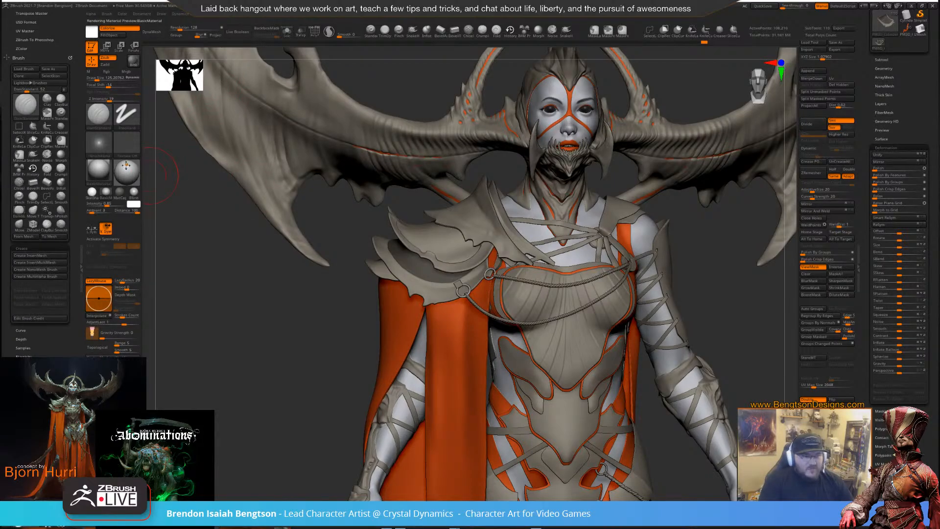
Isolate the shoulder plate and, with a draw size of about 43 and LazyMouse off, refine the crease at the trim's pointed corner
key(alt+s)
mouse_move(321, 308)
alt+mouse_down()
mouse_move(591, 244)
mouse_move(692, 206)
mouse_move(675, 210)
mouse_move(631, 260)
alt+mouse_up()
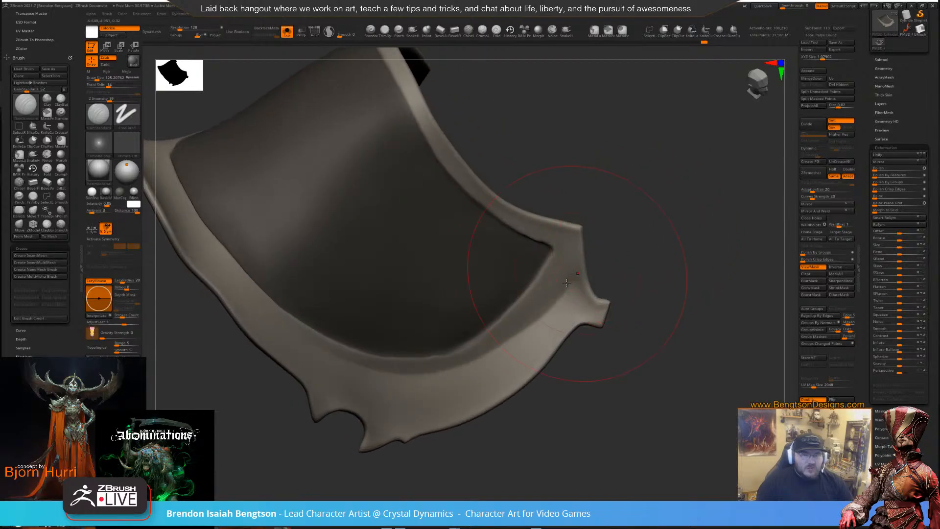
key(space)
drag(568, 283, 561, 283)
drag(627, 233, 640, 222)
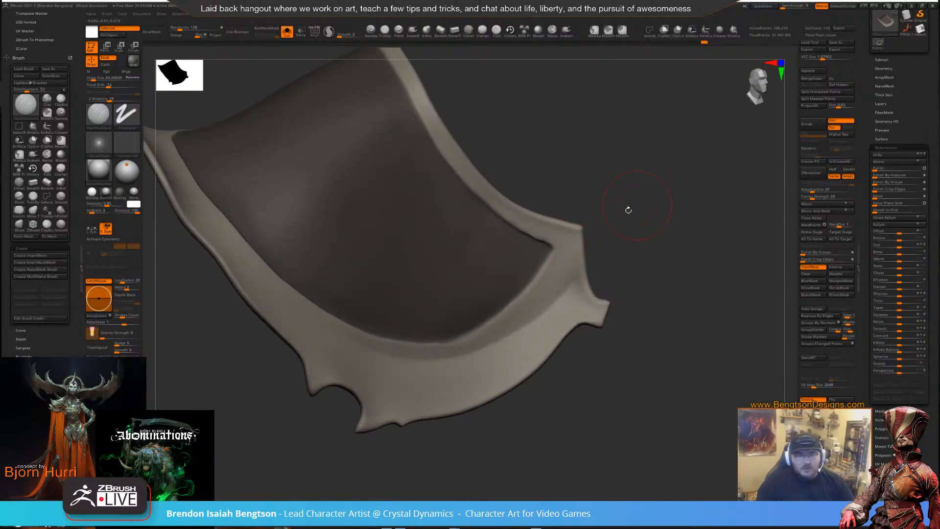
click(104, 281)
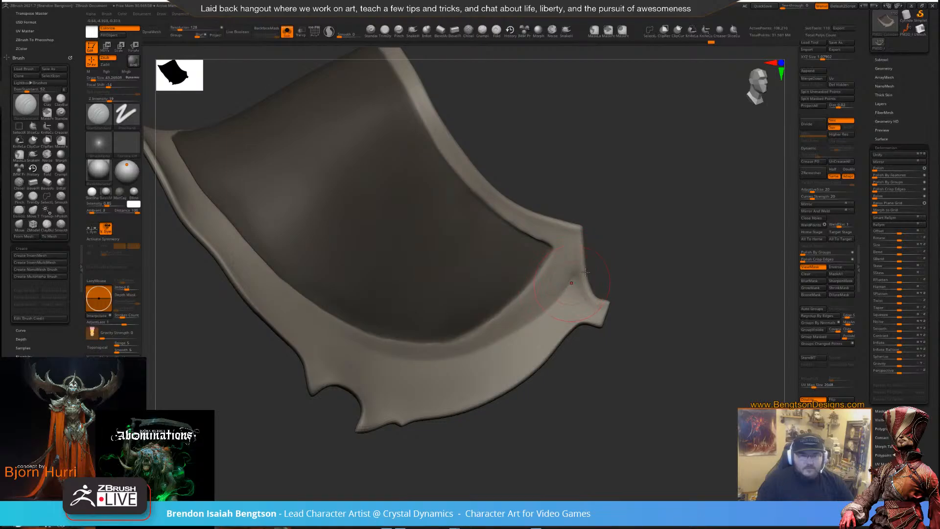
drag(585, 272, 589, 197)
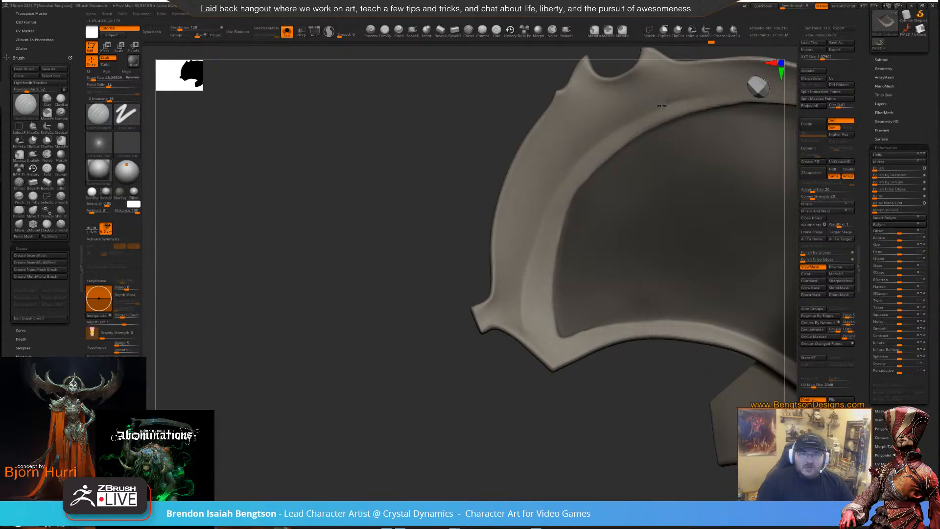
Set the draw size to about 108 and refine the crease along the wide curved trim
key(space)
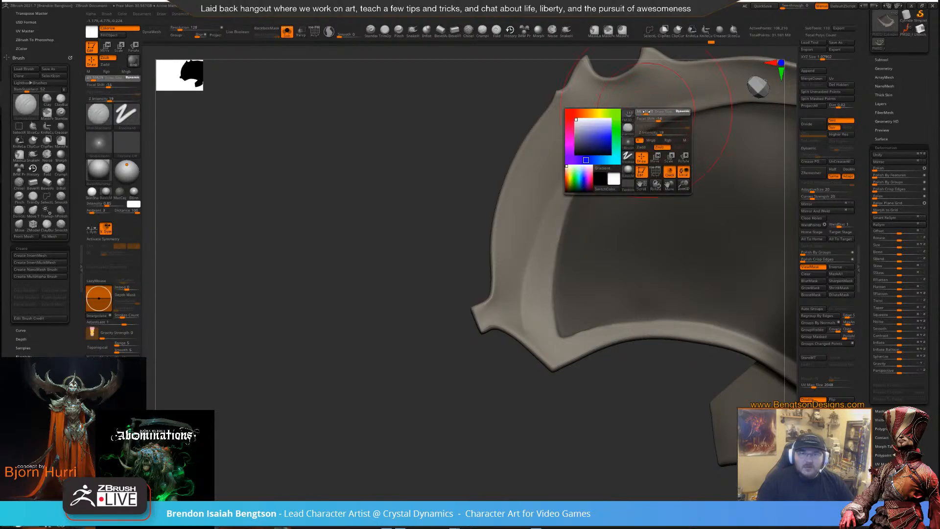
mouse_move(640, 113)
mouse_down()
mouse_move(652, 112)
mouse_move(641, 130)
mouse_up()
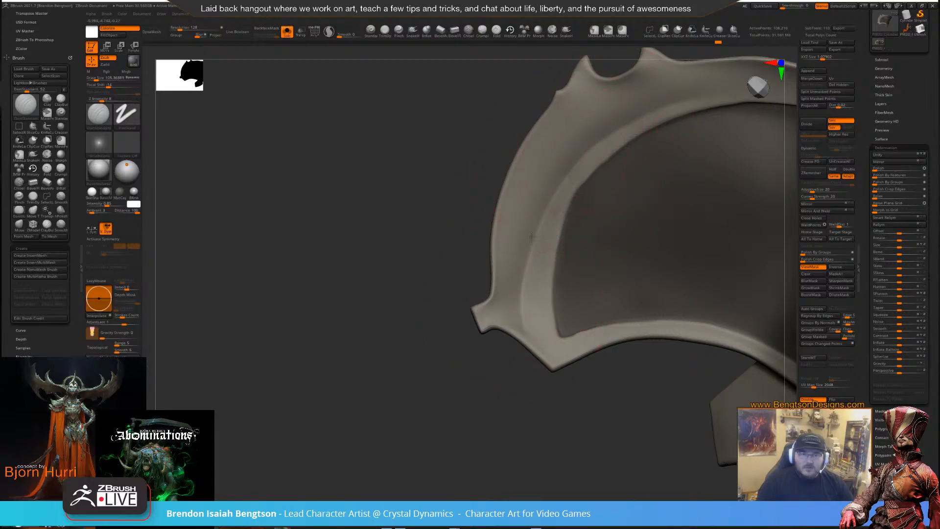
drag(462, 407, 414, 377)
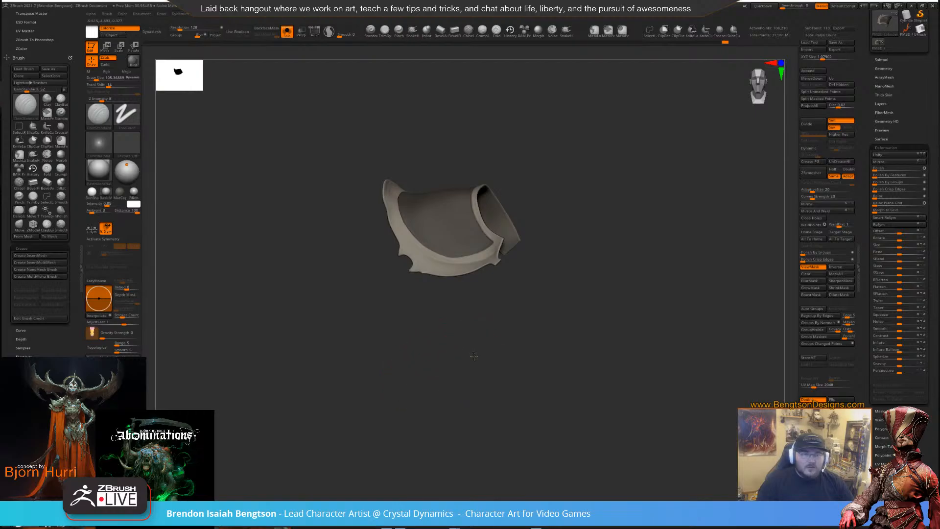
Switch to Move Topological at a draw size of about 49 and invert the mask to protect the plate's trim
mouse_move(472, 357)
mouse_down()
mouse_move(483, 357)
mouse_move(493, 392)
mouse_up()
key(b)
key(m)
key(t)
key(space)
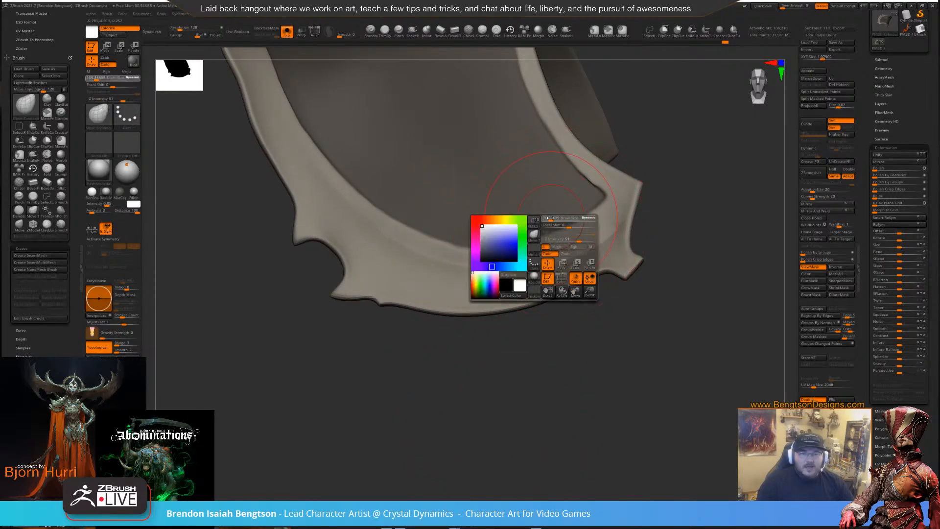
drag(554, 220, 549, 220)
ctrl+drag(664, 162, 675, 182)
drag(674, 182, 501, 259)
key(ctrl+z)
ctrl+click(669, 185)
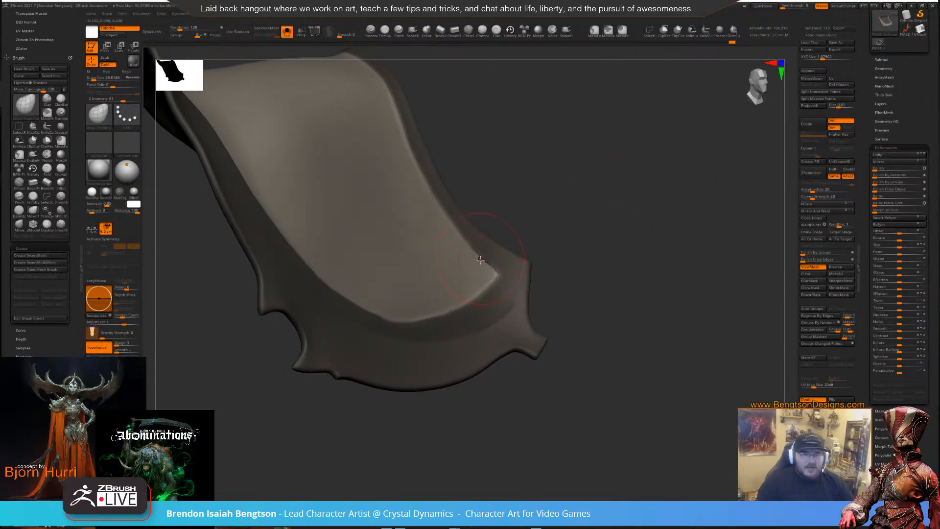
Examine the inner panel from several angles and compare it with the overlapping shoulder plates outside Solo mode
drag(569, 228, 656, 153)
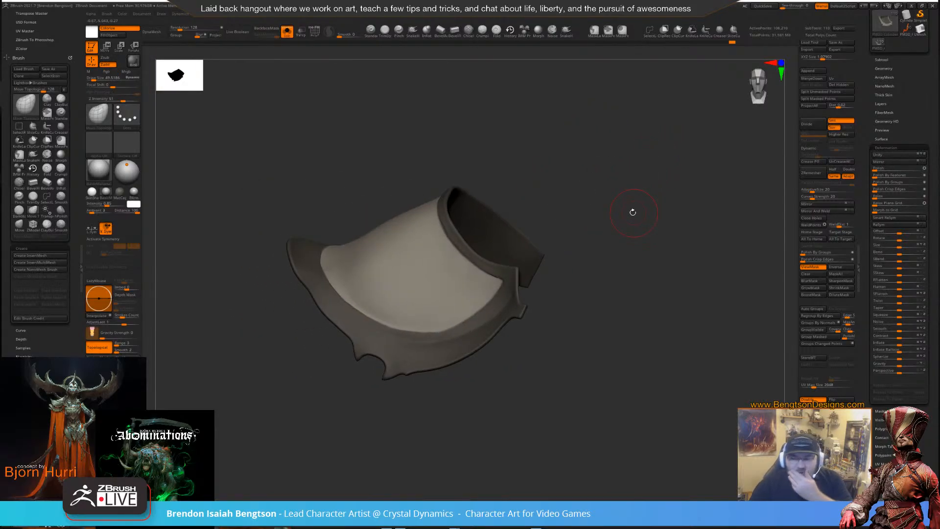
drag(633, 201, 655, 226)
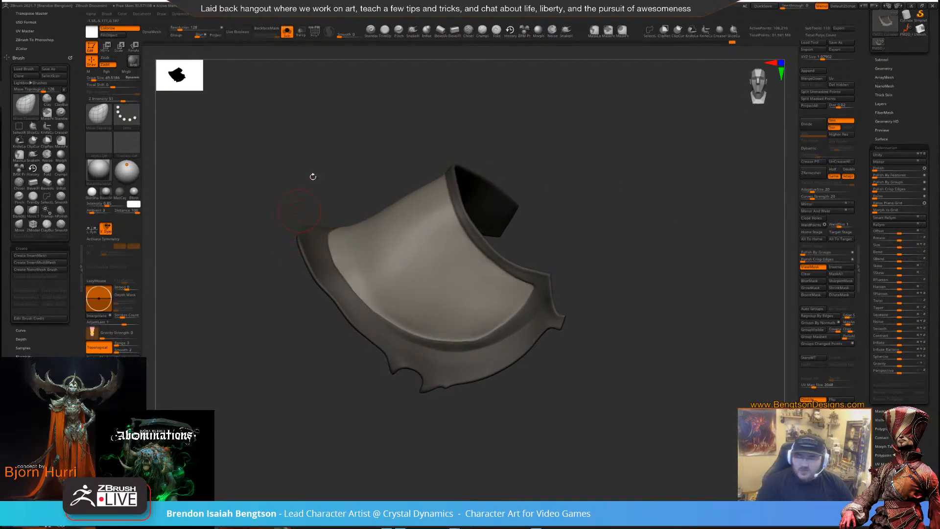
drag(312, 176, 408, 134)
key(ctrl+shift+s)
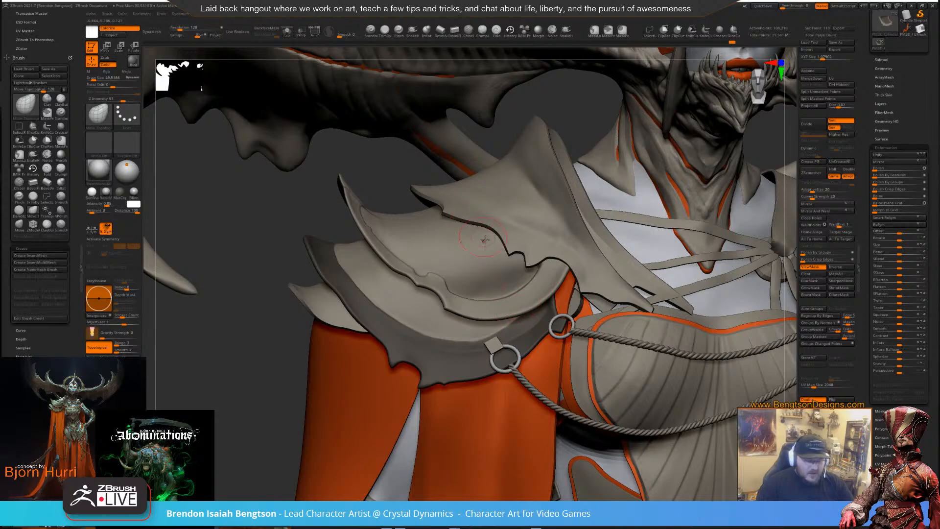
Isolate the shoulder plate and paint a MaskPen band diagonally across the inner panel
key(ctrl+shift+s)
drag(592, 208, 526, 206)
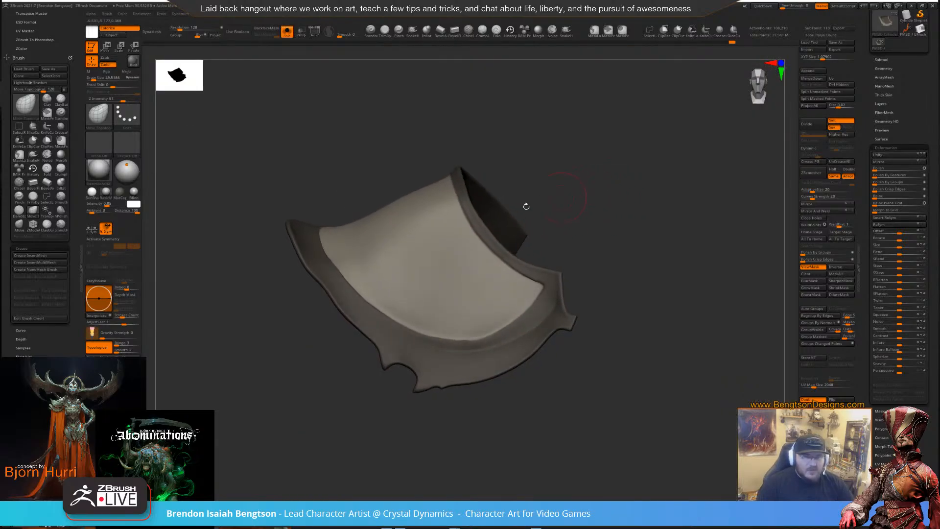
mouse_move(329, 287)
ctrl+mouse_down()
mouse_move(368, 286)
mouse_move(487, 236)
ctrl+mouse_up()
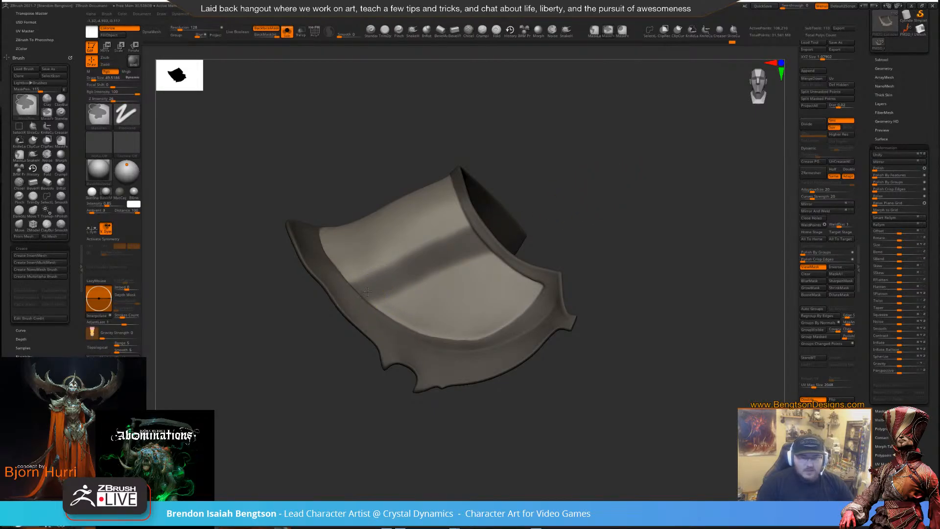
ctrl+drag(392, 284, 488, 258)
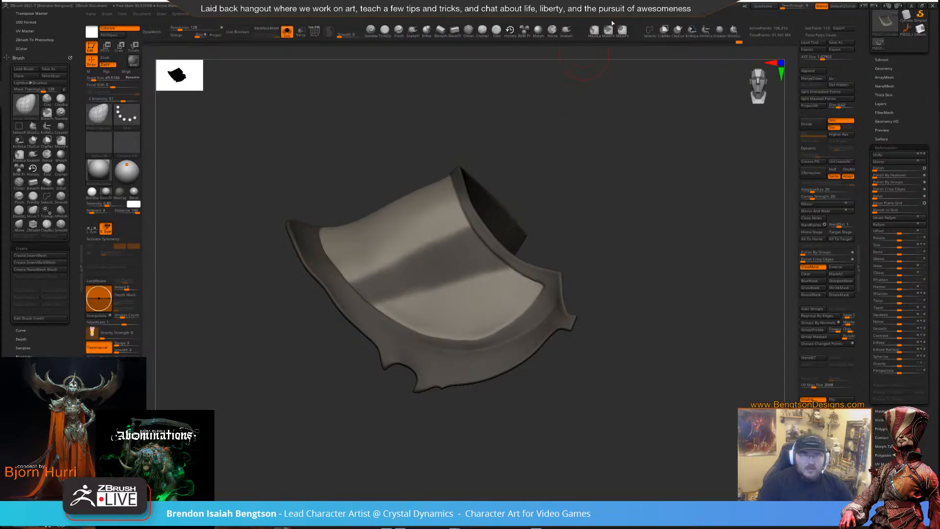
Mask the inner panel above the painted band with MaskLasso and soften the mask, leaving the lower section unmasked
ctrl+click(594, 31)
mouse_move(318, 303)
ctrl+mouse_down()
mouse_move(492, 239)
mouse_move(186, 193)
mouse_move(200, 230)
ctrl+mouse_up()
mouse_move(676, 252)
mouse_down()
mouse_move(632, 252)
mouse_move(610, 269)
mouse_move(640, 273)
mouse_move(587, 205)
mouse_move(448, 338)
mouse_move(460, 313)
mouse_up()
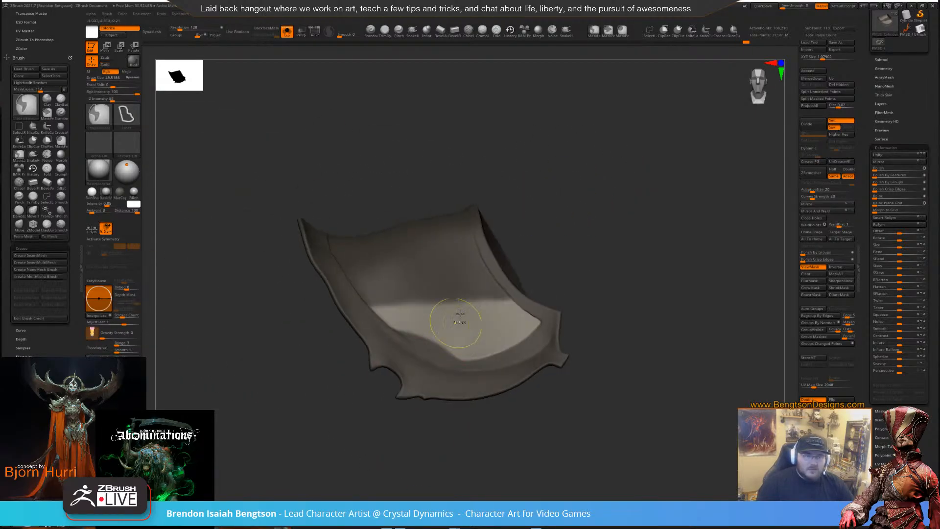
ctrl+click(459, 313)
mouse_move(579, 226)
mouse_down()
mouse_move(600, 170)
mouse_move(606, 183)
mouse_move(630, 142)
mouse_move(621, 474)
mouse_up()
mouse_move(462, 387)
mouse_down()
mouse_move(502, 351)
mouse_move(611, 288)
mouse_move(626, 254)
mouse_up()
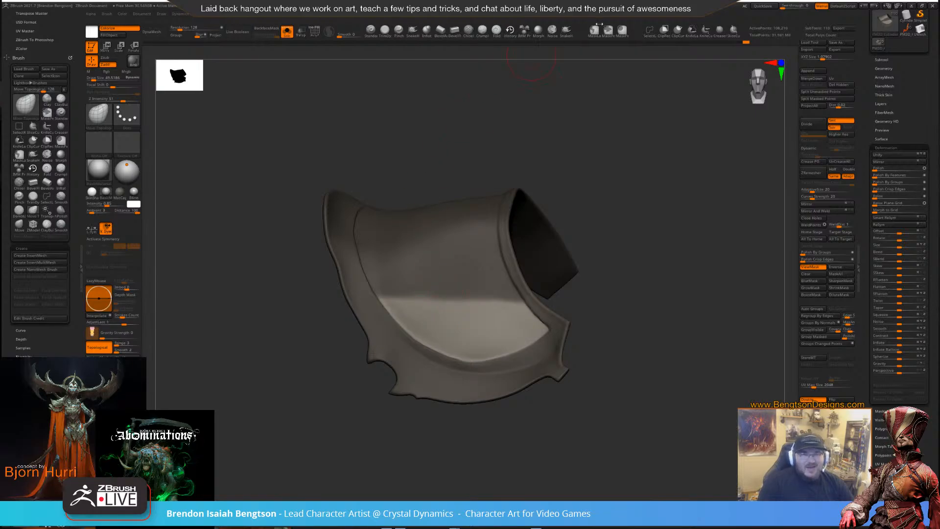
Extend the mask's lower boundary across the inner panel with MaskPen, and leave Solo mode to compare the overlapping plates
key(ctrl)
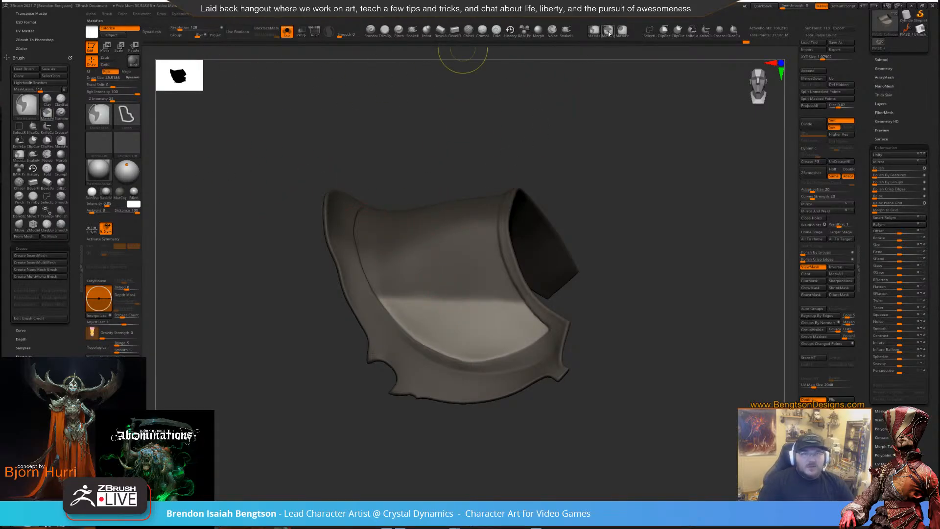
click(607, 32)
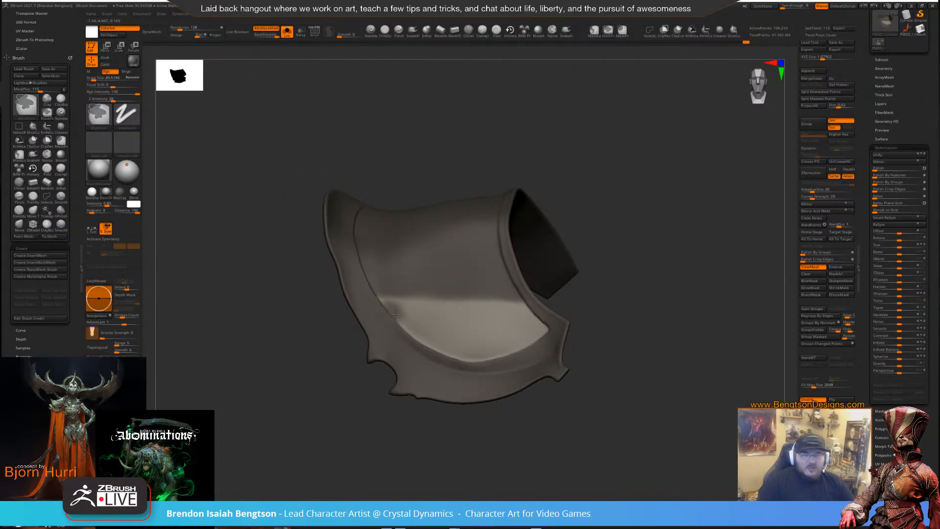
drag(395, 313, 492, 290)
drag(650, 225, 669, 223)
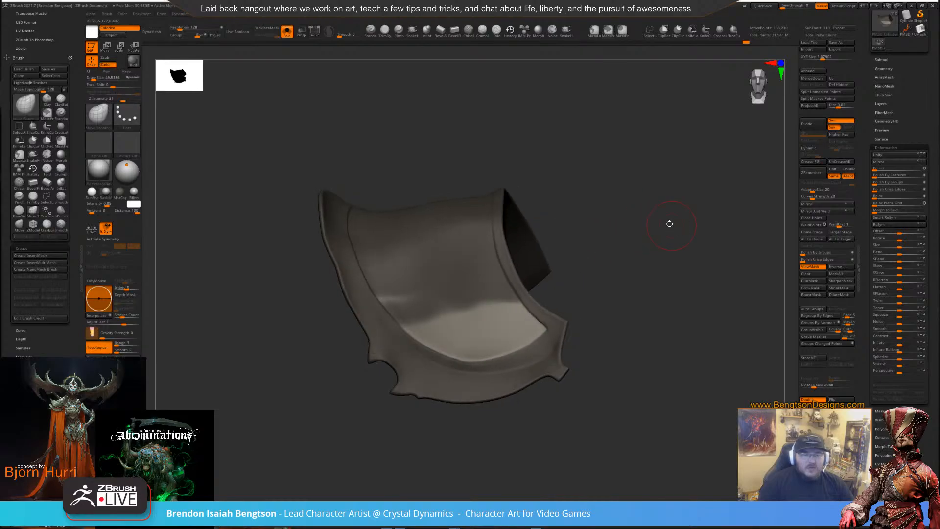
key(ctrl+z)
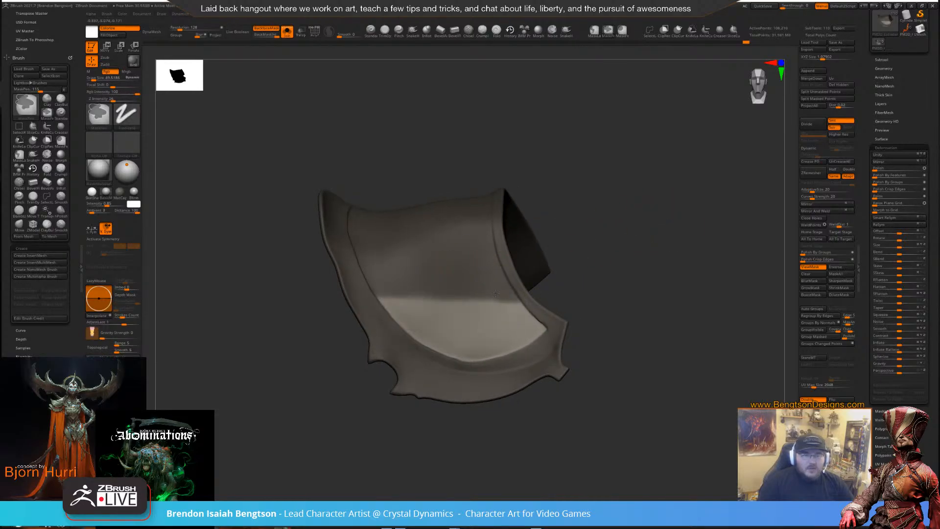
ctrl+drag(496, 292, 395, 307)
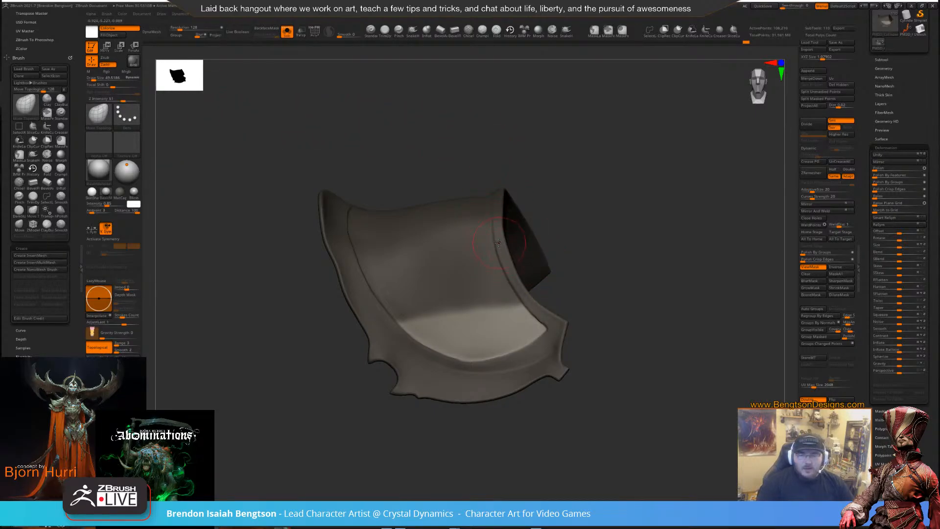
mouse_move(598, 172)
alt+mouse_down()
mouse_move(568, 158)
mouse_move(600, 177)
mouse_move(599, 168)
mouse_move(587, 176)
mouse_move(596, 176)
alt+mouse_up()
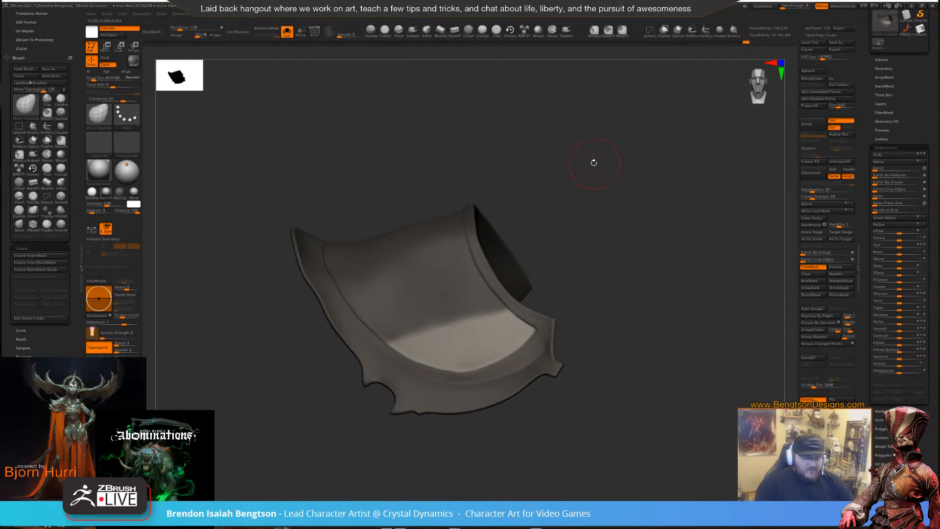
key(alt+s)
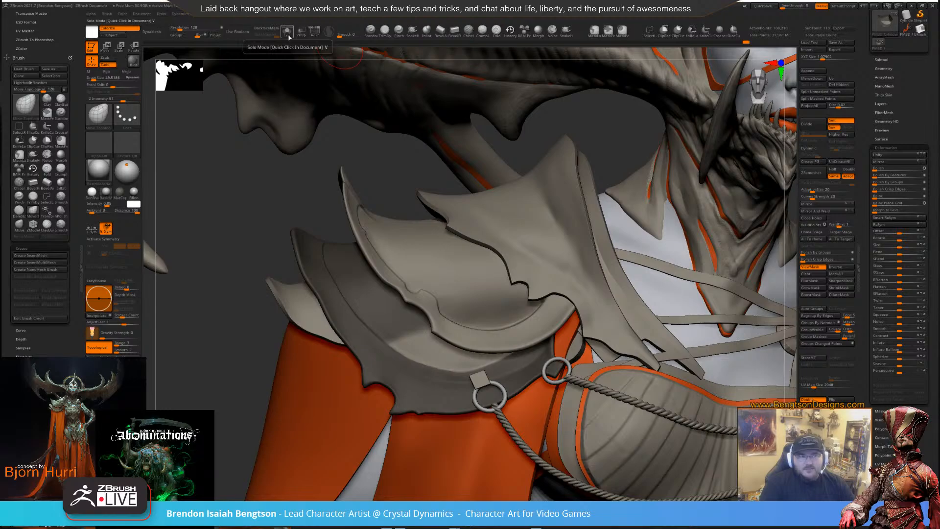
Compare the masked shoulder plate with the surrounding armor using ghost transparency, and isolate the plate in Solo mode
key(ctrl)
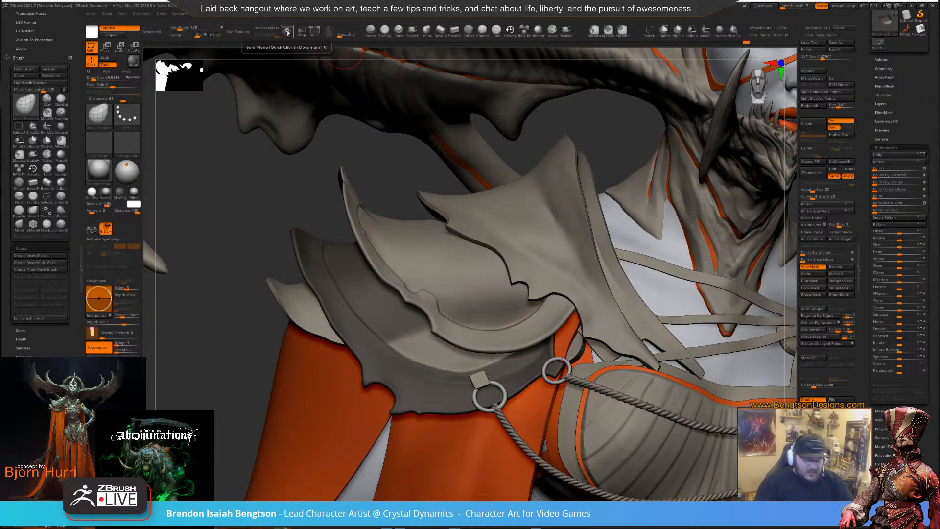
drag(388, 173, 423, 184)
key(shift+t)
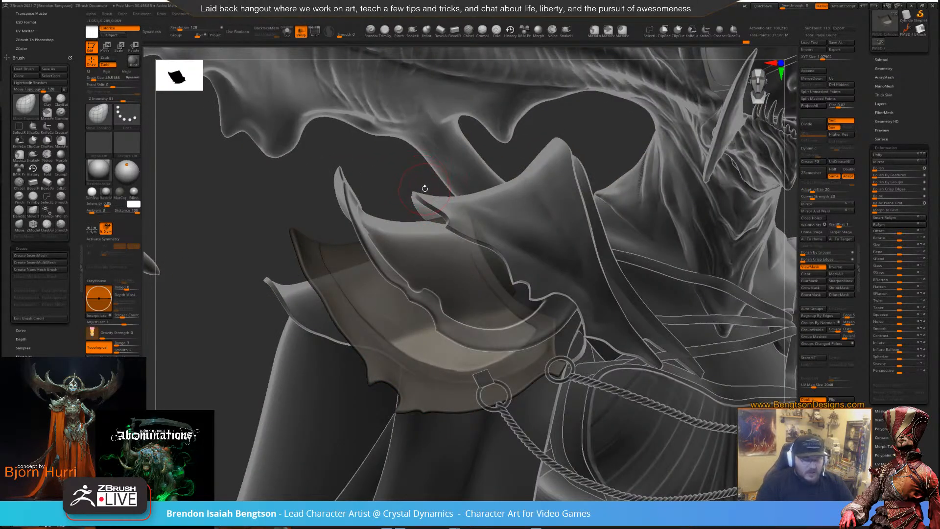
key(s)
key(shift+t)
key(s)
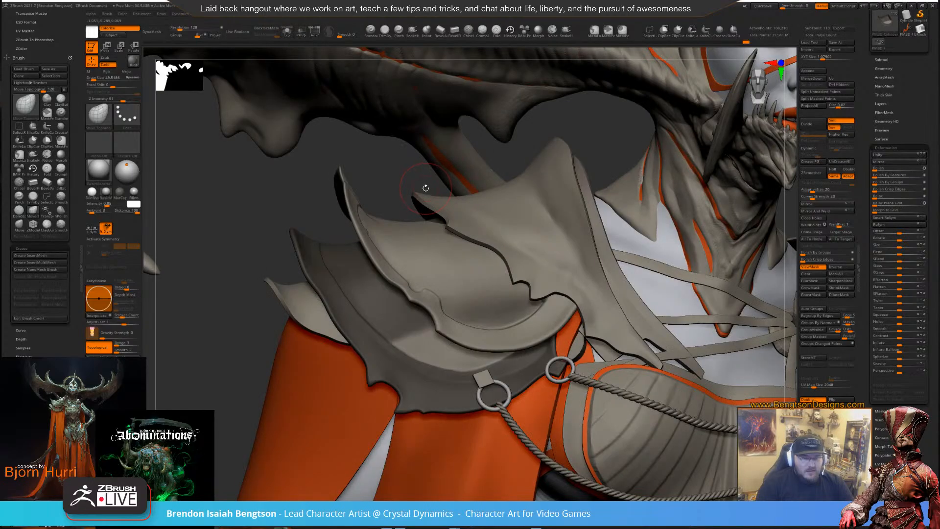
key(shift+t)
mouse_move(413, 190)
mouse_down()
mouse_move(440, 151)
mouse_move(405, 187)
mouse_move(414, 189)
mouse_up()
key(s)
key(shift+t)
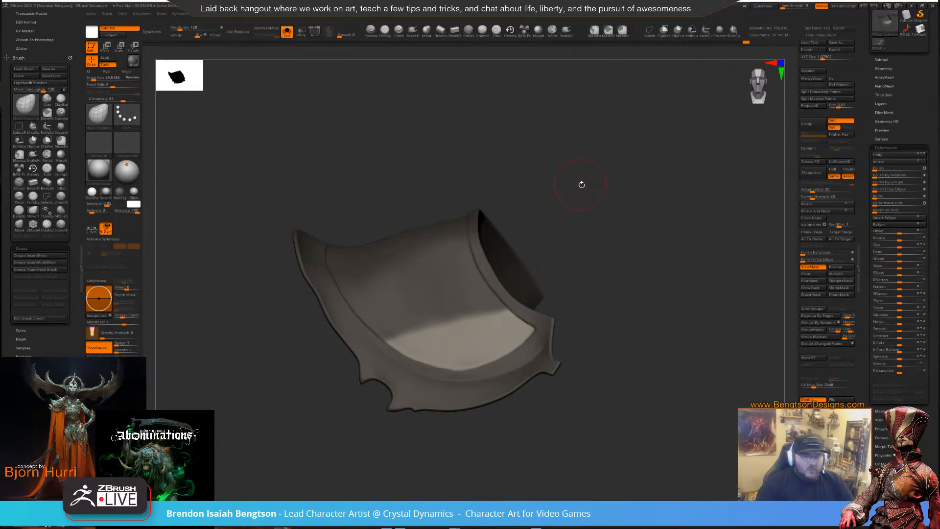
Refine the unmasked lower inner panel with Move Topological and reduce the brush's draw size to about 37
drag(582, 185, 579, 193)
key(ctrl)
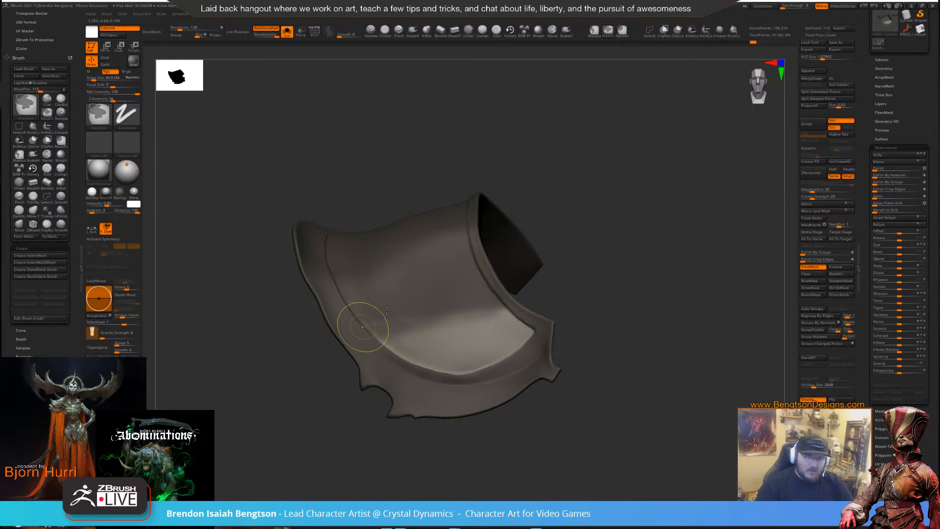
key(space)
key(ctrl)
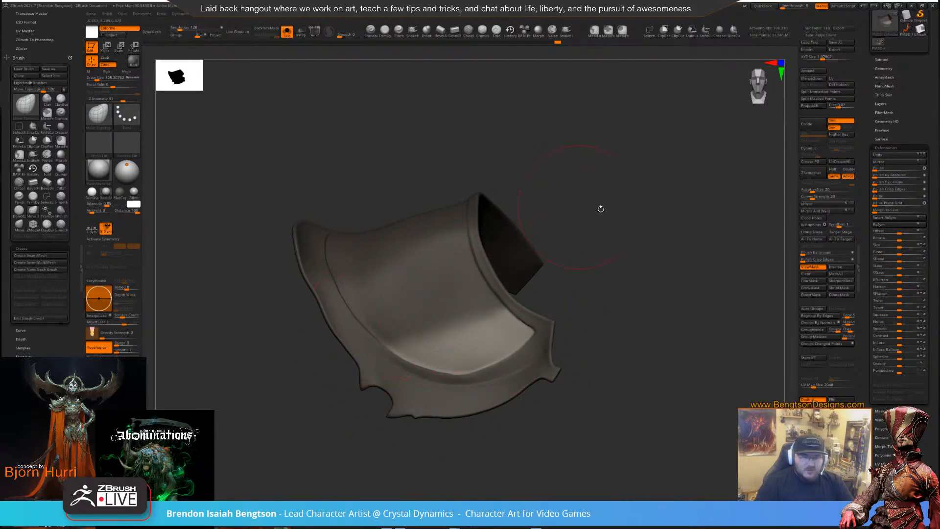
mouse_move(601, 209)
mouse_down()
mouse_move(623, 214)
mouse_move(615, 216)
mouse_up()
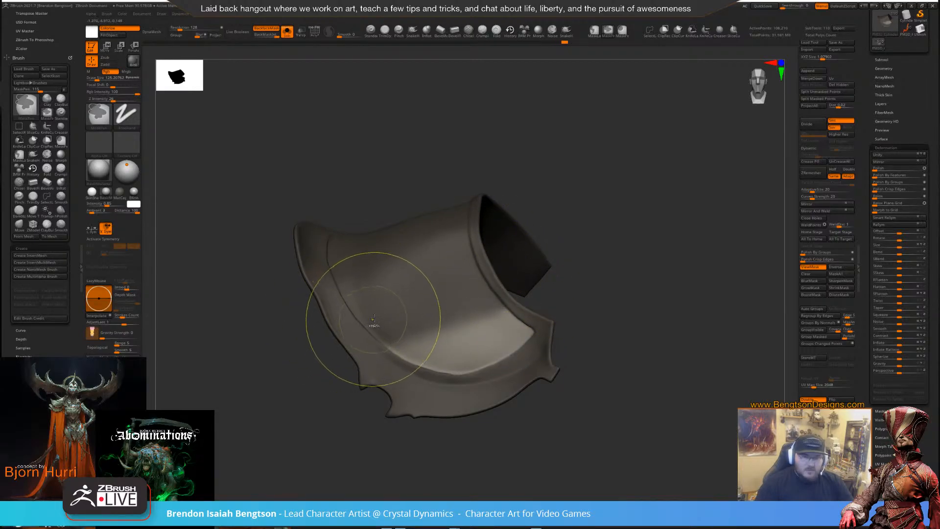
mouse_move(589, 171)
mouse_down()
mouse_move(604, 167)
mouse_move(595, 174)
mouse_up()
key(space)
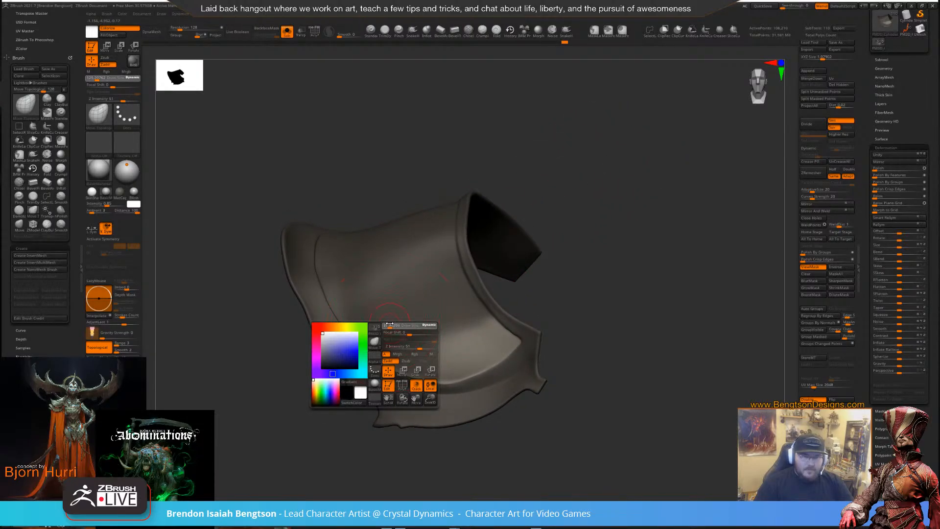
drag(389, 325, 384, 325)
drag(494, 157, 564, 151)
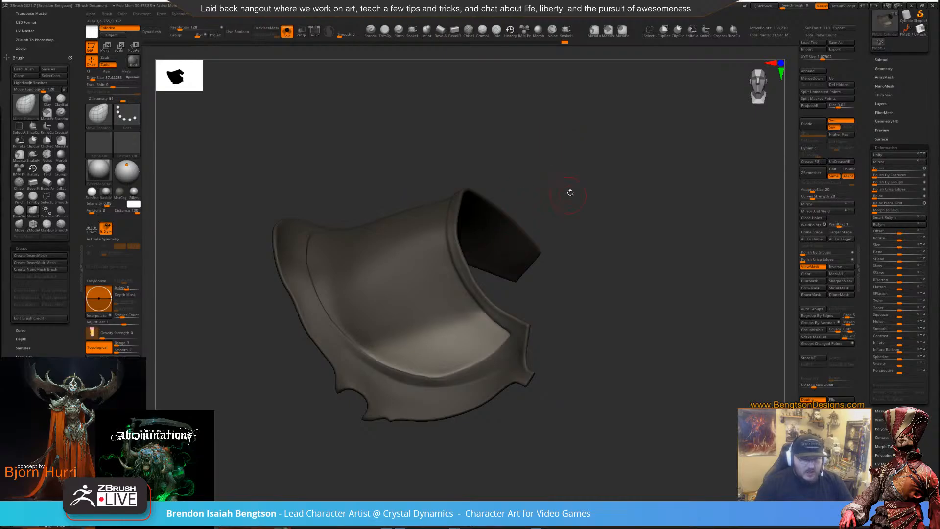
drag(566, 191, 602, 177)
key(ctrl+shift)
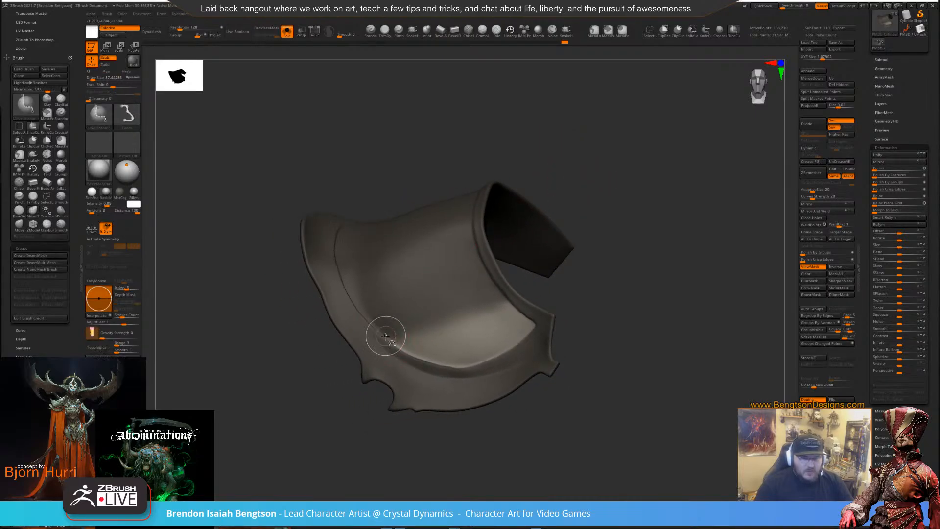
mouse_move(399, 332)
ctrl+shift+mouse_down()
mouse_move(393, 384)
mouse_move(402, 402)
ctrl+shift+mouse_up()
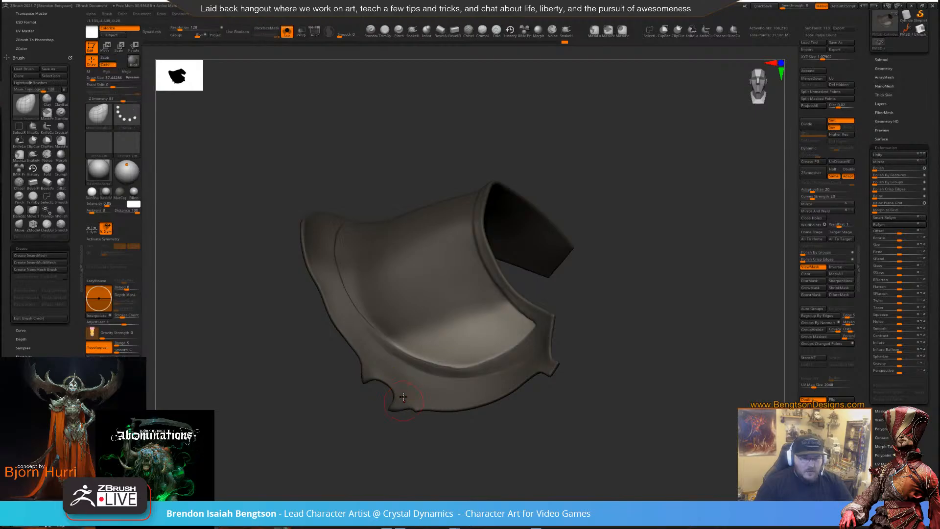
key(ctrl+z)
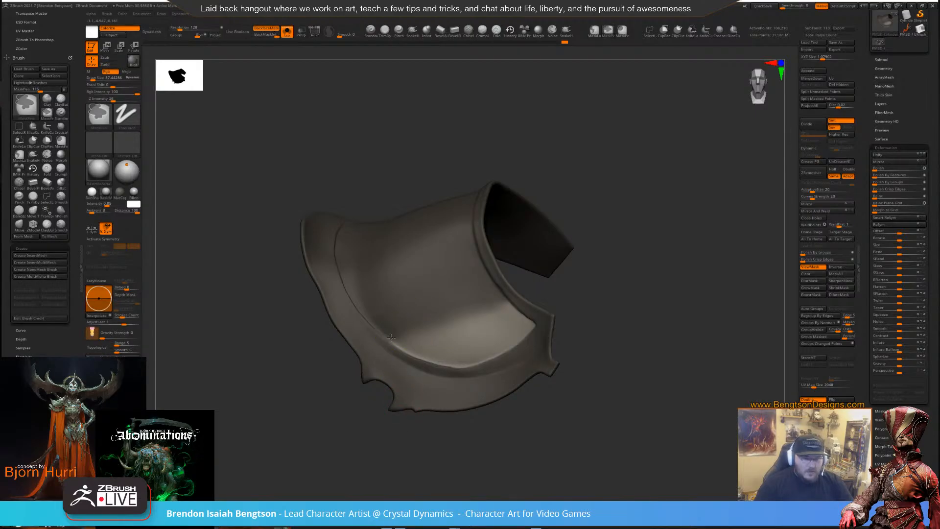
Set up a Transpose line from the mask boundary down the lower inner panel, extending its end past the plate's bottom edge
mouse_move(578, 211)
mouse_down()
mouse_move(657, 158)
mouse_move(630, 151)
mouse_move(656, 238)
mouse_move(623, 254)
mouse_move(636, 267)
mouse_move(601, 206)
mouse_move(635, 215)
mouse_up()
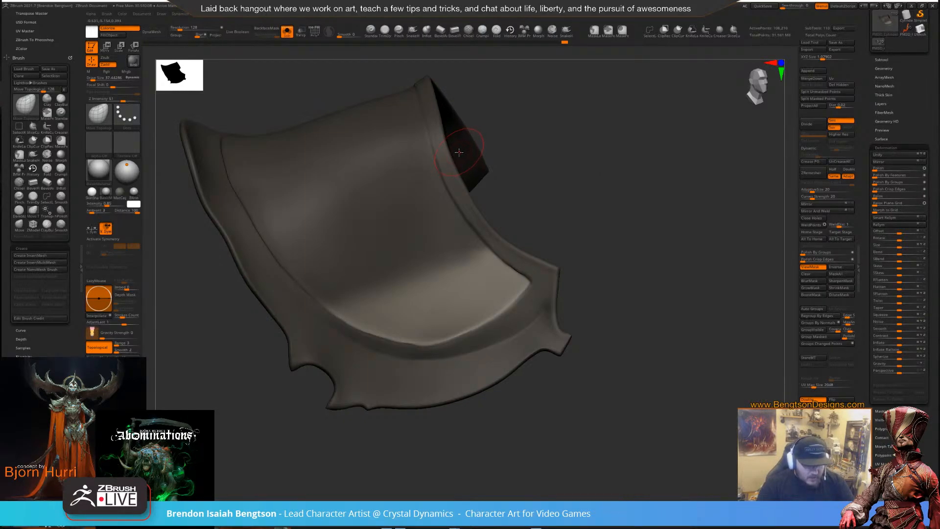
key(w)
mouse_move(642, 173)
mouse_down()
mouse_move(659, 166)
mouse_move(636, 186)
mouse_move(635, 173)
mouse_up()
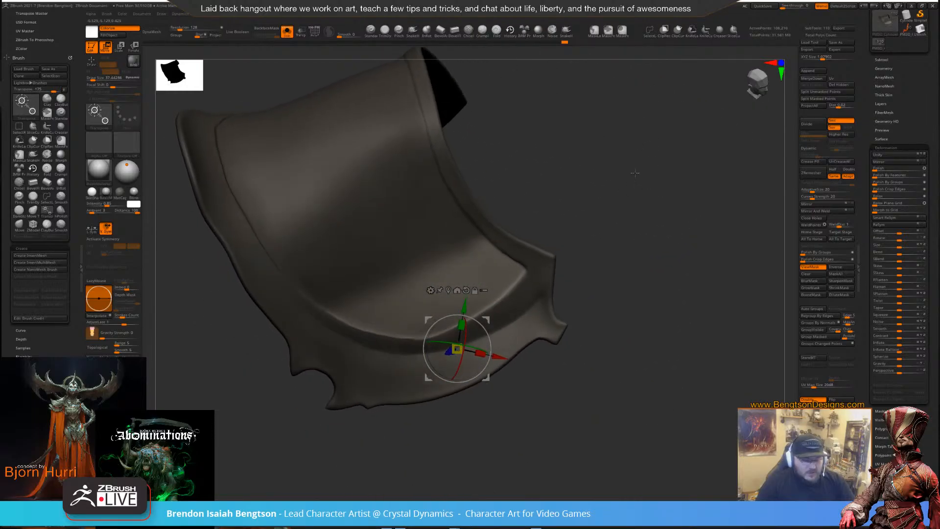
key(y)
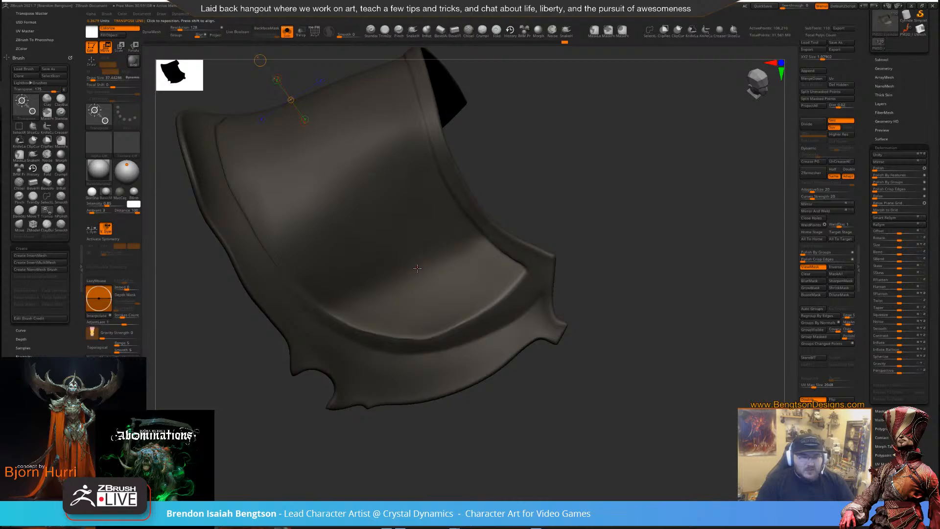
drag(418, 266, 451, 299)
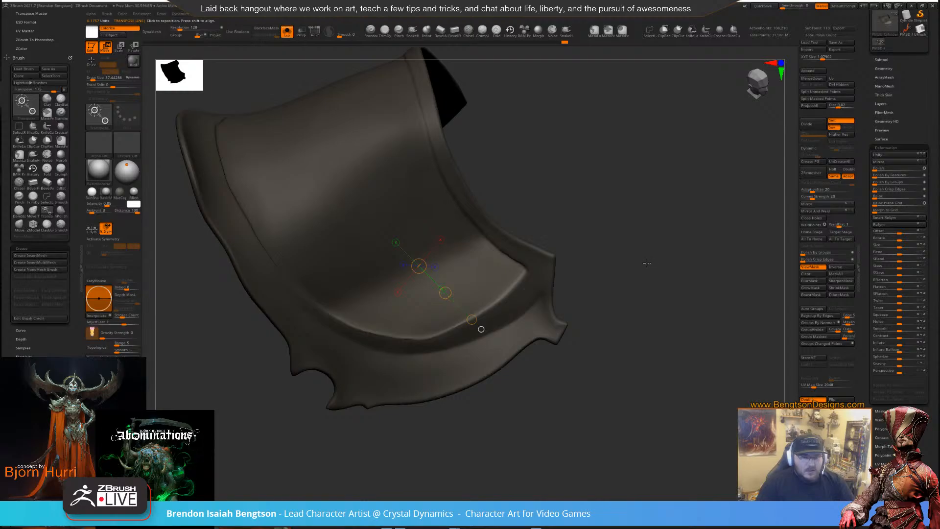
drag(635, 263, 636, 197)
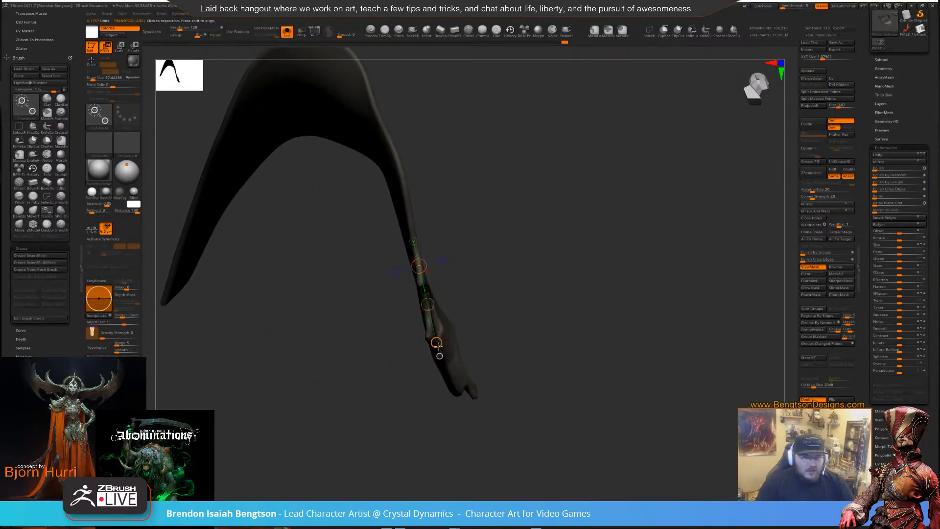
drag(438, 346, 451, 411)
mouse_move(439, 332)
right_down()
mouse_move(548, 304)
mouse_move(519, 301)
mouse_move(537, 300)
right_up()
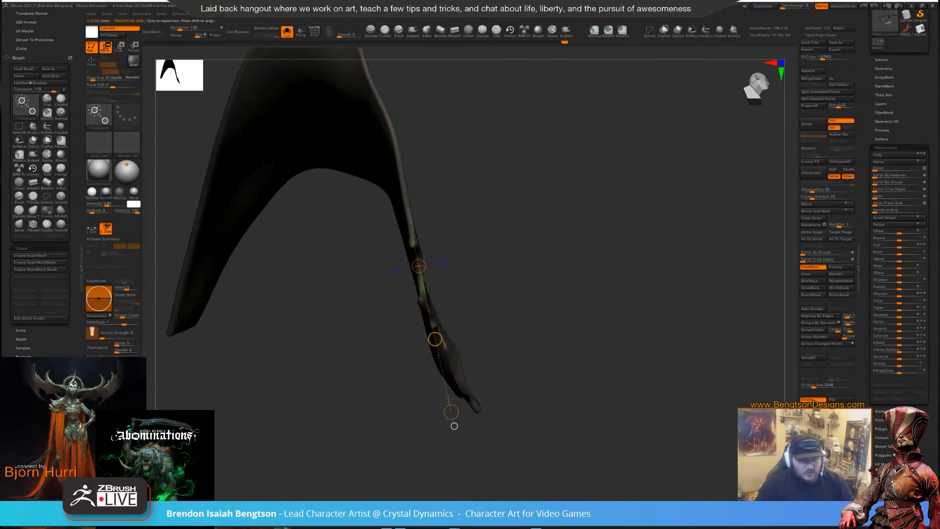
Try to adjust the unmasked lower section of the plate with the Transpose line, and undo the change
key(ctrl)
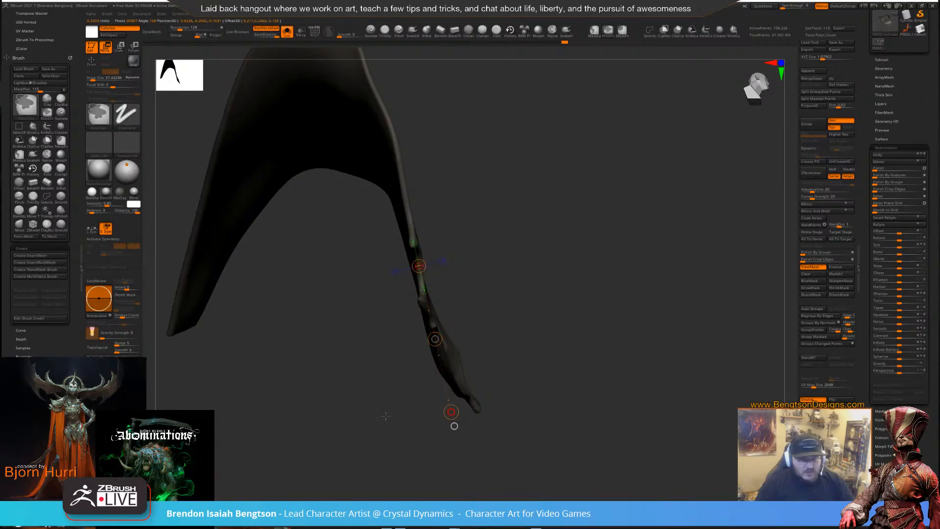
right_drag(360, 417, 557, 313)
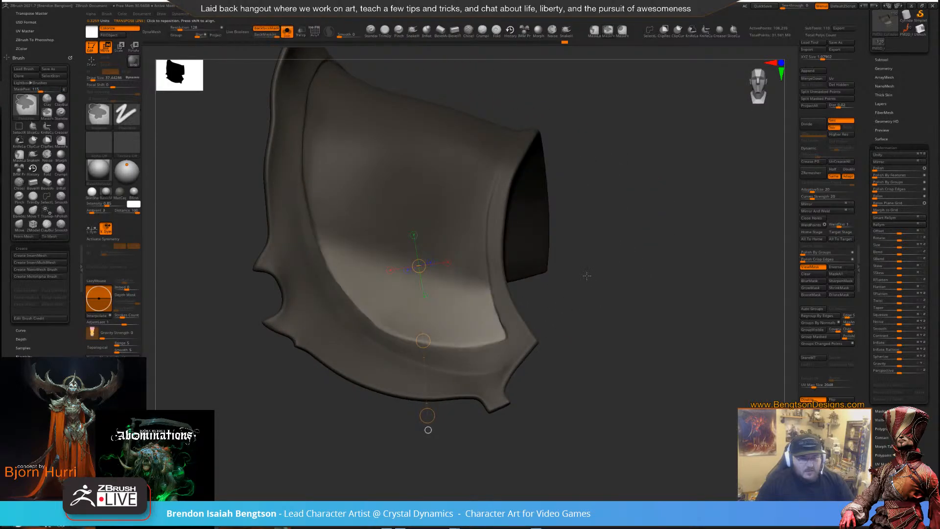
drag(586, 275, 621, 269)
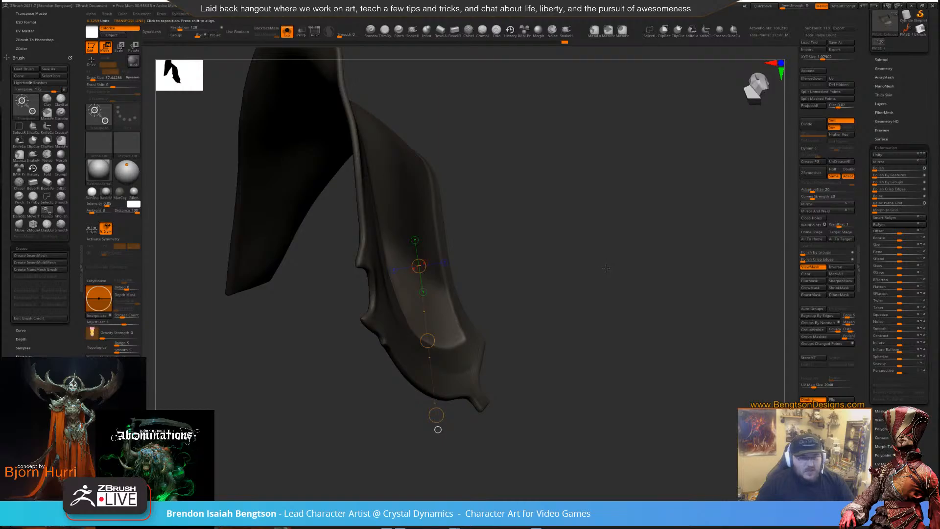
key(ctrl)
ctrl+drag(436, 415, 590, 287)
drag(553, 303, 596, 270)
key(ctrl+z)
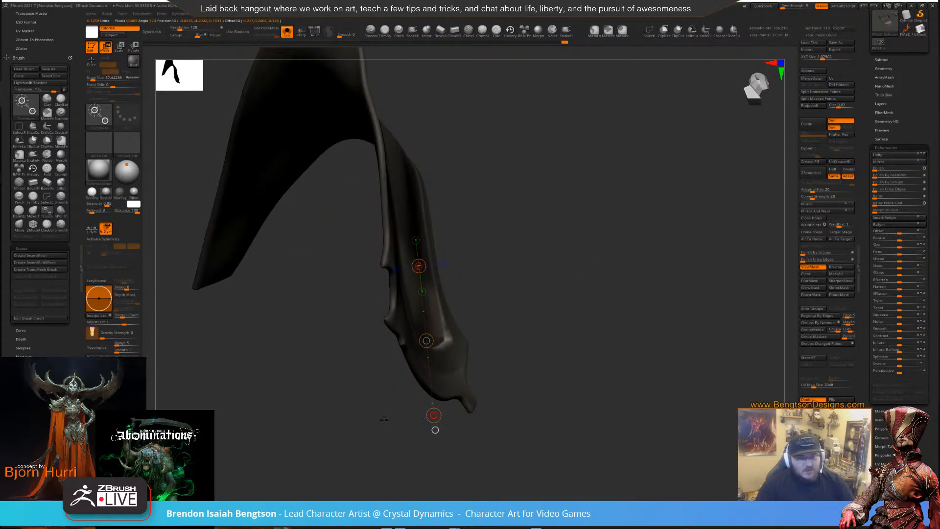
Return to Draw mode, clear the plate's mask, and paint a short MaskPen stroke at the inner panel's lower corner
drag(553, 294, 600, 236)
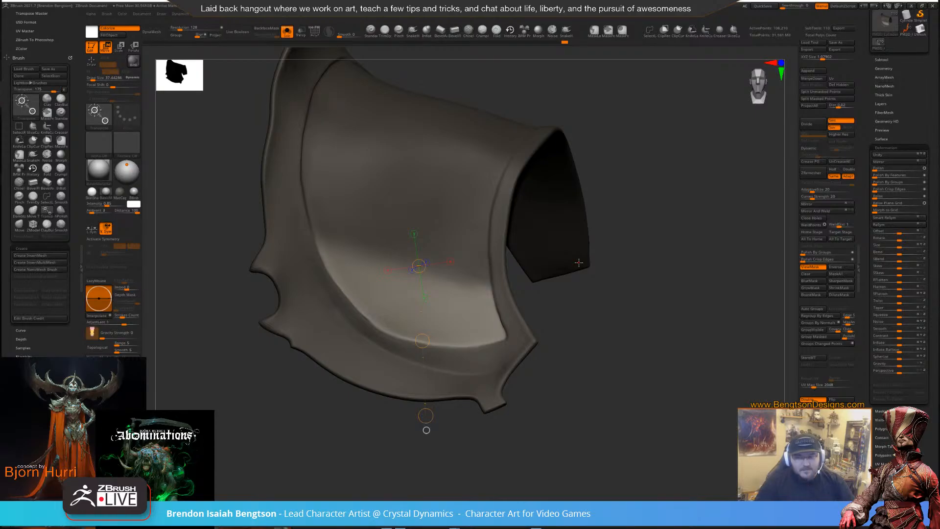
drag(570, 357, 612, 253)
key(q)
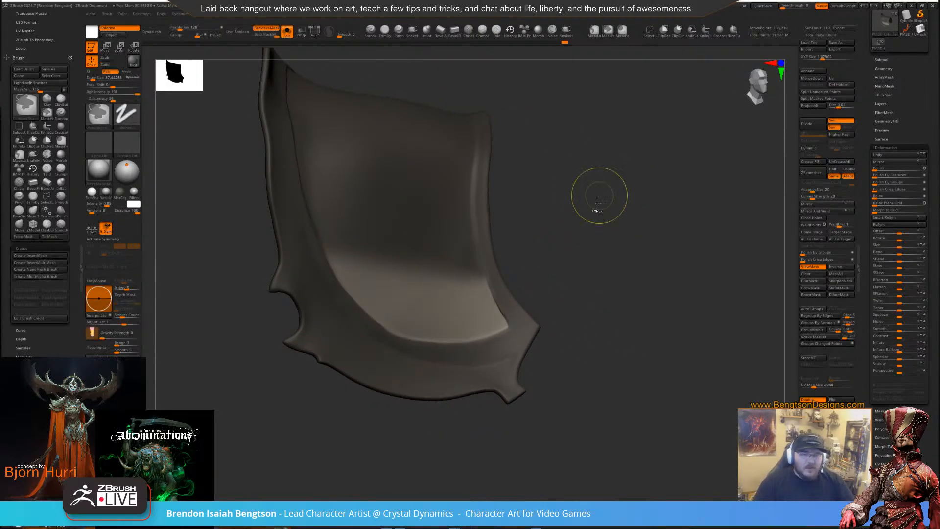
ctrl+drag(597, 195, 603, 221)
drag(620, 240, 587, 259)
ctrl+drag(471, 274, 492, 313)
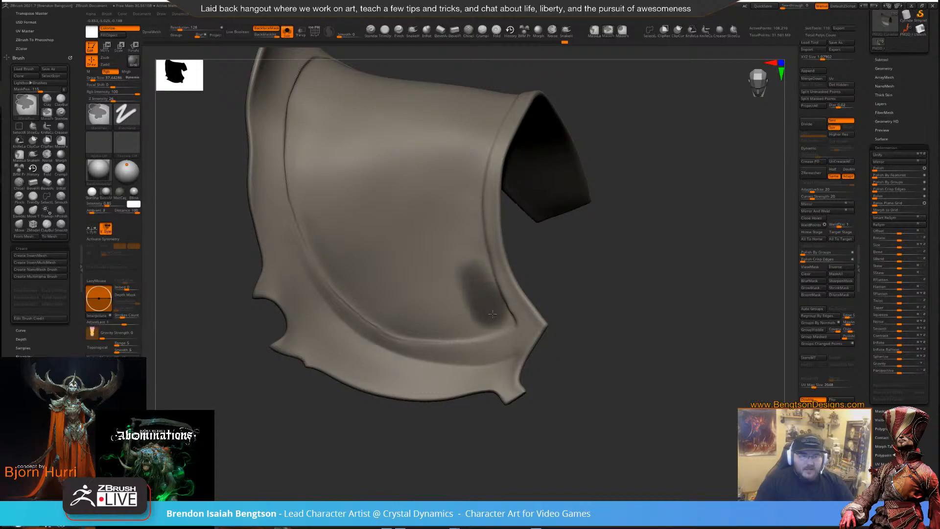
Check the thin plate's reverse side for masking and disable BackfaceMask for the MaskPen brush
mouse_move(657, 292)
mouse_down()
mouse_move(343, 398)
mouse_move(383, 299)
mouse_up()
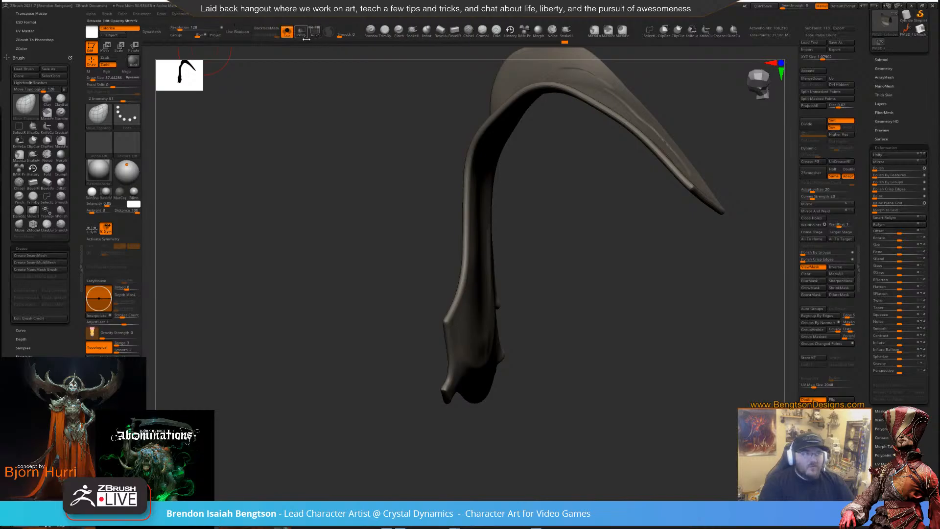
click(275, 30)
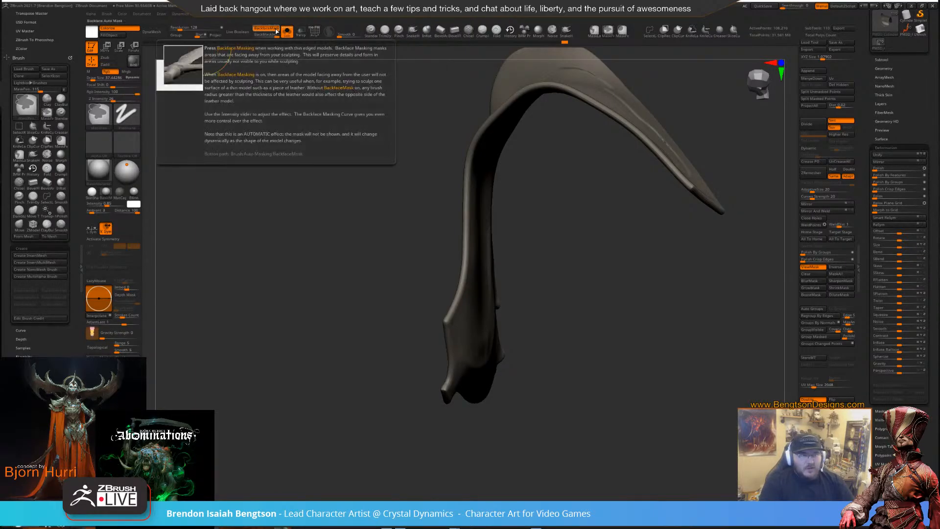
ctrl+click(275, 31)
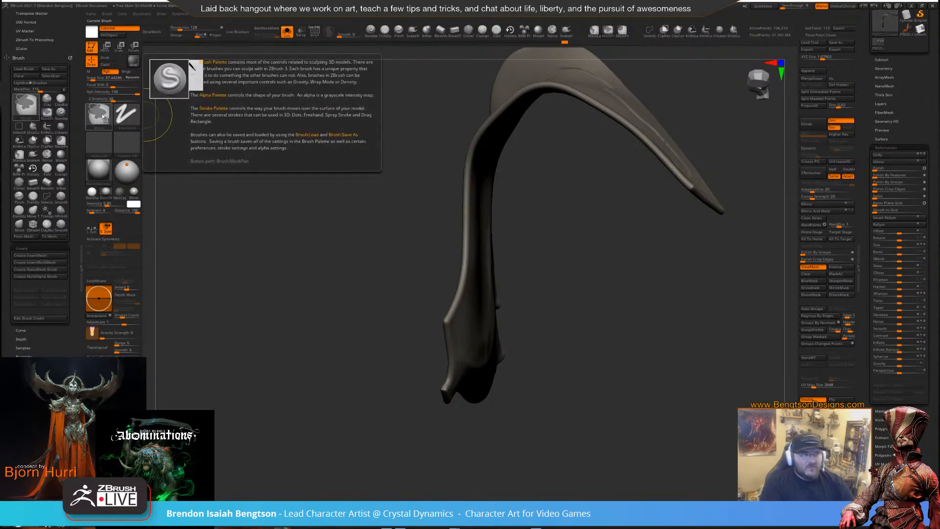
Paint a MaskPen mask along the inner panel's lower border and fill the lower section up to a horizontal band
mouse_move(295, 258)
mouse_down()
mouse_move(560, 308)
mouse_move(605, 279)
mouse_up()
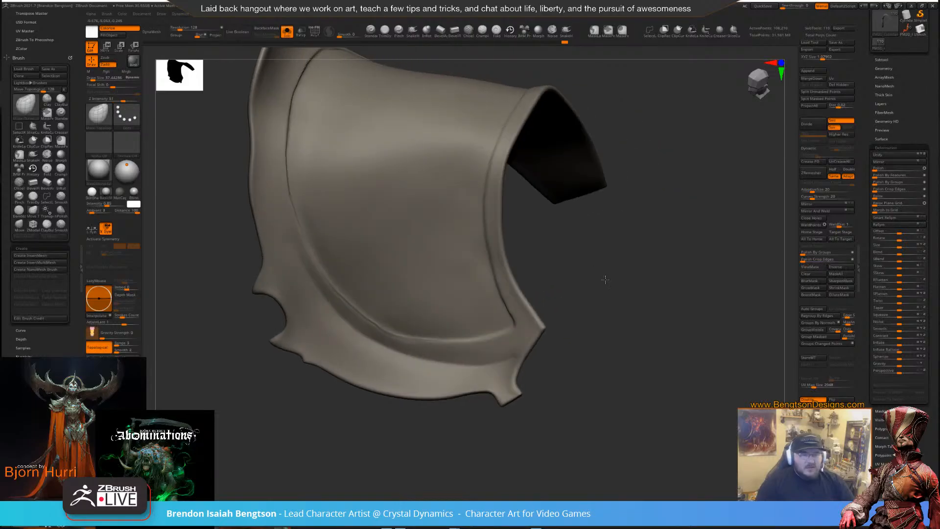
mouse_move(465, 242)
ctrl+mouse_down()
mouse_move(491, 309)
mouse_move(469, 338)
mouse_move(318, 253)
ctrl+mouse_up()
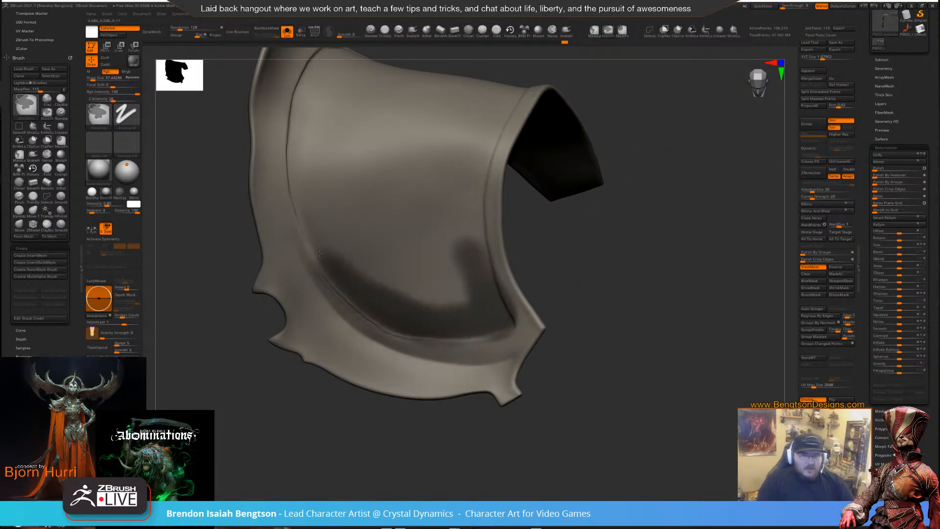
drag(640, 308, 391, 296)
mouse_move(579, 297)
mouse_down()
mouse_move(650, 295)
mouse_move(563, 288)
mouse_up()
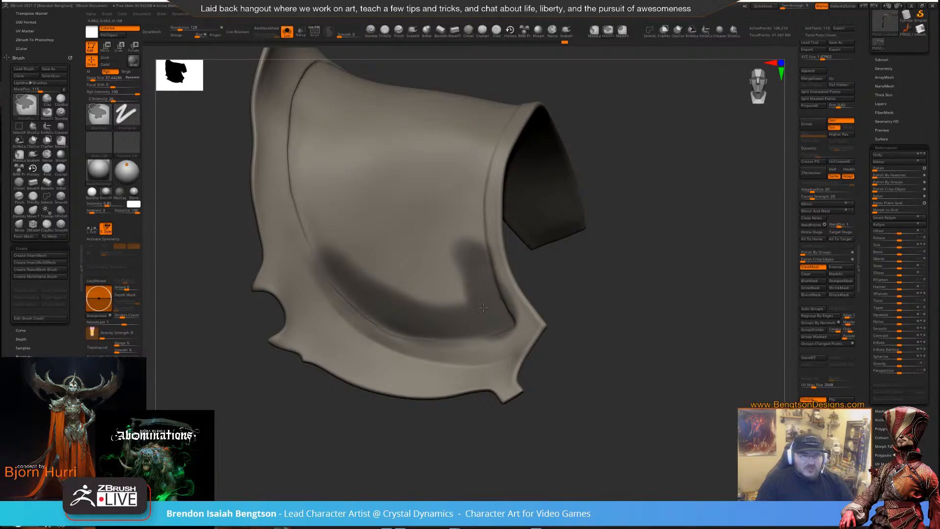
mouse_move(482, 307)
ctrl+mouse_down()
mouse_move(428, 294)
mouse_move(313, 242)
mouse_move(389, 280)
mouse_move(477, 285)
mouse_move(397, 245)
mouse_move(298, 248)
ctrl+mouse_up()
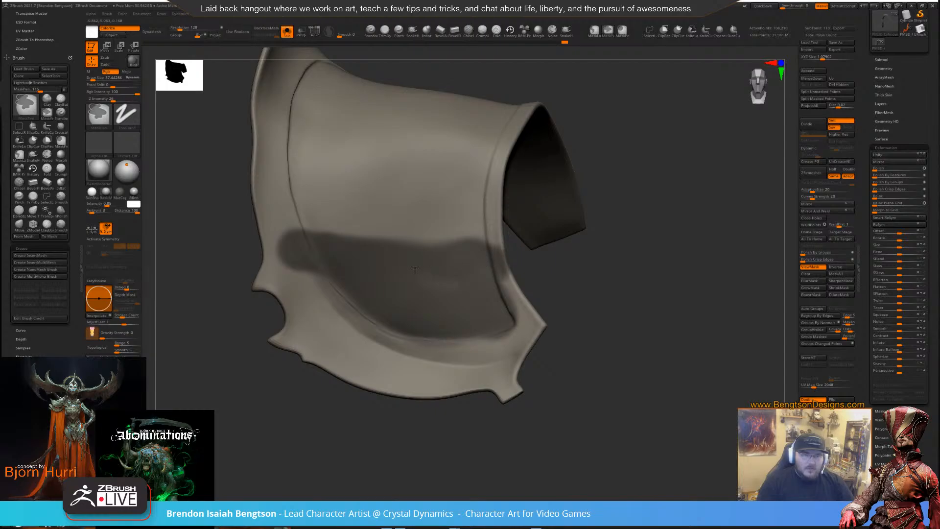
ctrl+drag(454, 276, 448, 277)
Reduce the brush size and erase the MaskPen mask spilling onto the trim beside the neck-side opening and lower corner
key(s)
drag(500, 259, 498, 247)
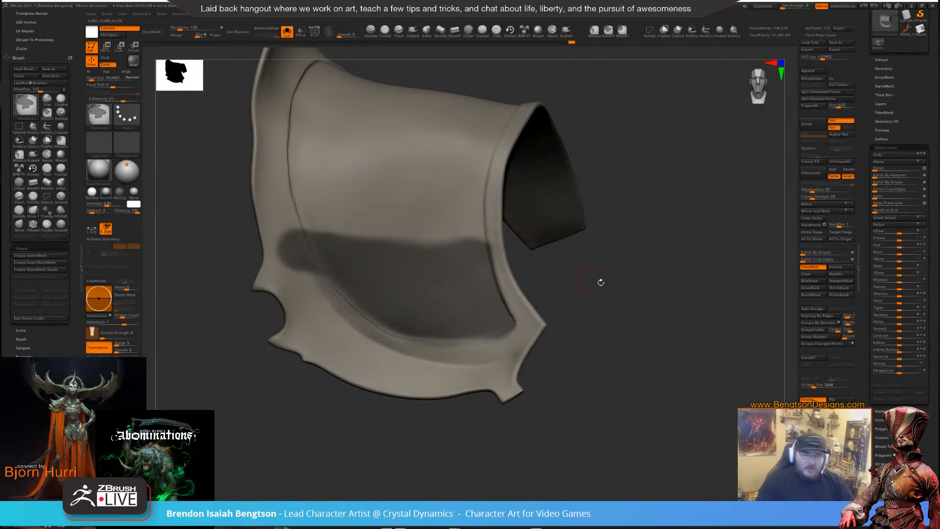
drag(602, 279, 496, 239)
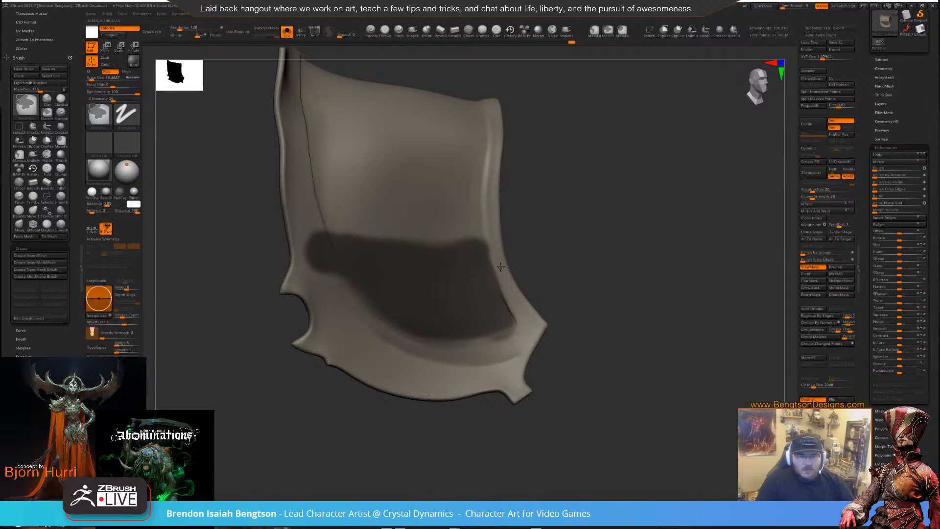
ctrl+alt+drag(520, 320, 520, 334)
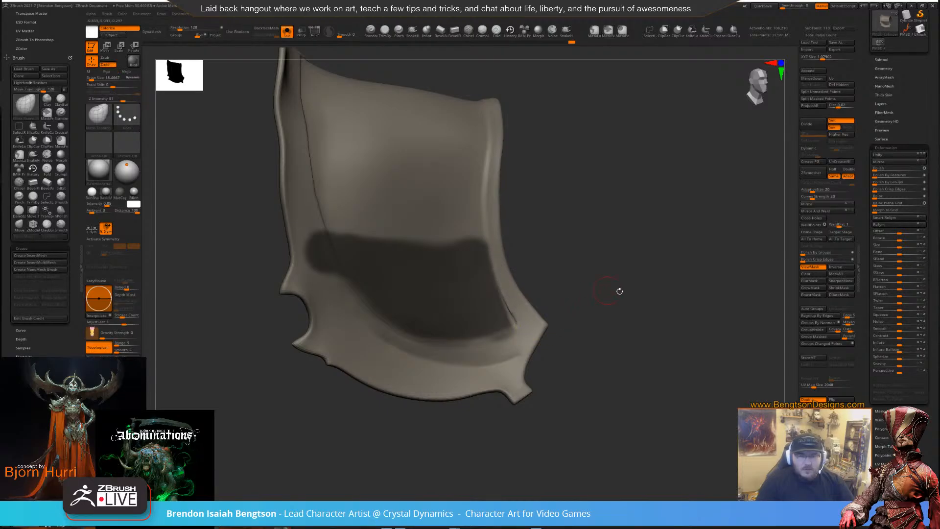
mouse_move(618, 291)
mouse_down()
mouse_move(654, 228)
mouse_move(678, 284)
mouse_move(662, 344)
mouse_move(656, 318)
mouse_move(671, 319)
mouse_move(691, 366)
mouse_move(681, 361)
mouse_up()
key(ctrl)
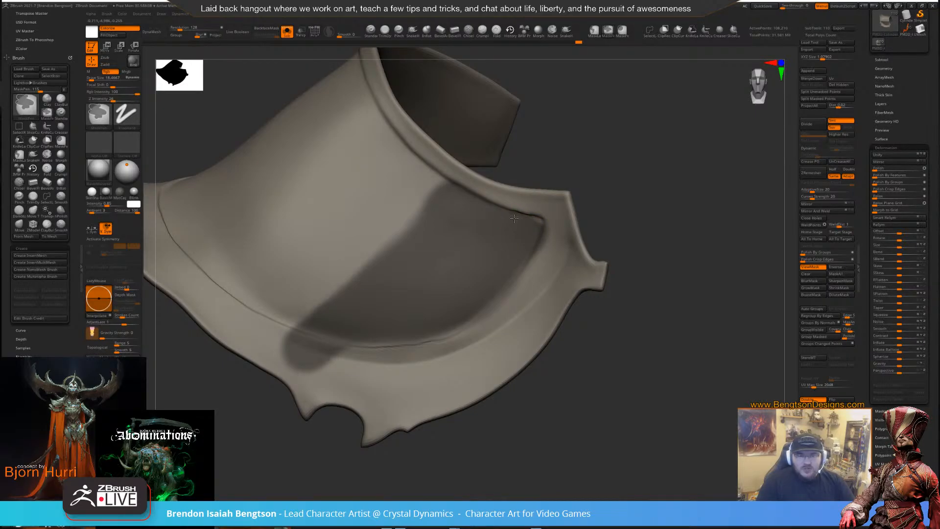
Clean the mask's boundary along the panel's curved lower border, removing the overspill from the scalloped outer trim
drag(618, 211, 671, 214)
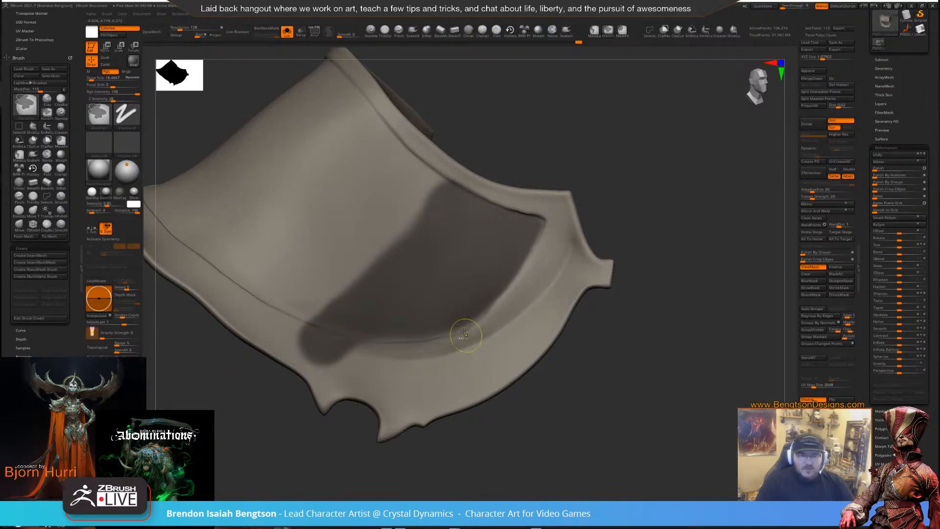
mouse_move(615, 178)
mouse_down()
mouse_move(624, 124)
mouse_move(614, 131)
mouse_move(636, 220)
mouse_move(663, 262)
mouse_move(688, 190)
mouse_move(739, 310)
mouse_move(727, 345)
mouse_move(719, 337)
mouse_up()
key(ctrl)
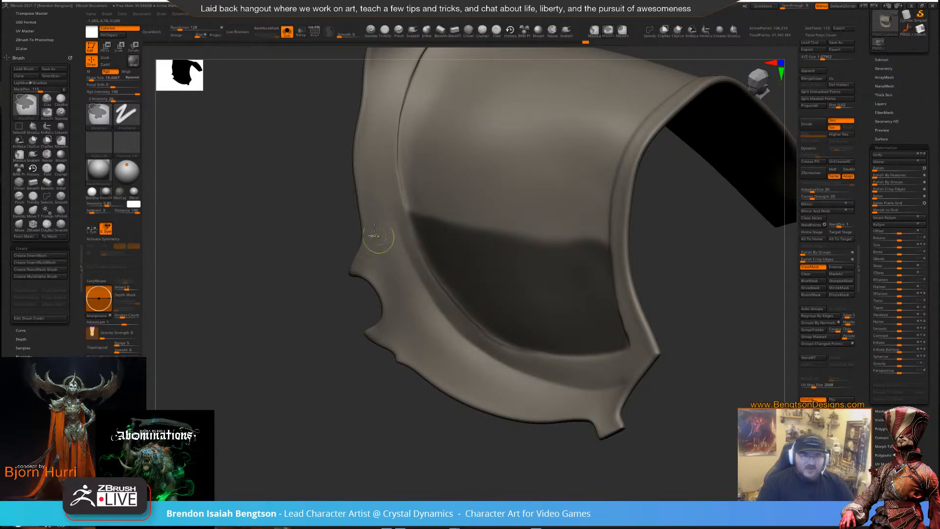
mouse_move(365, 338)
mouse_down()
mouse_move(394, 386)
mouse_move(350, 401)
mouse_up()
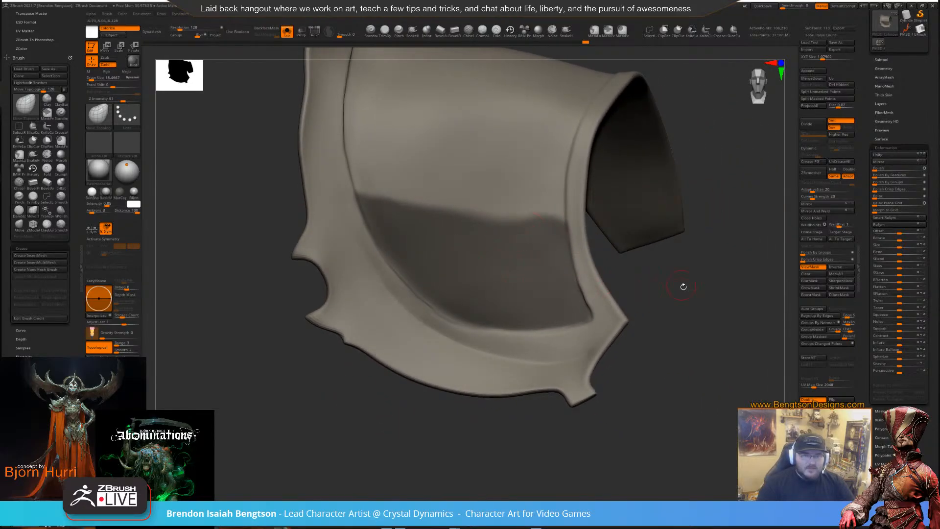
drag(683, 286, 588, 269)
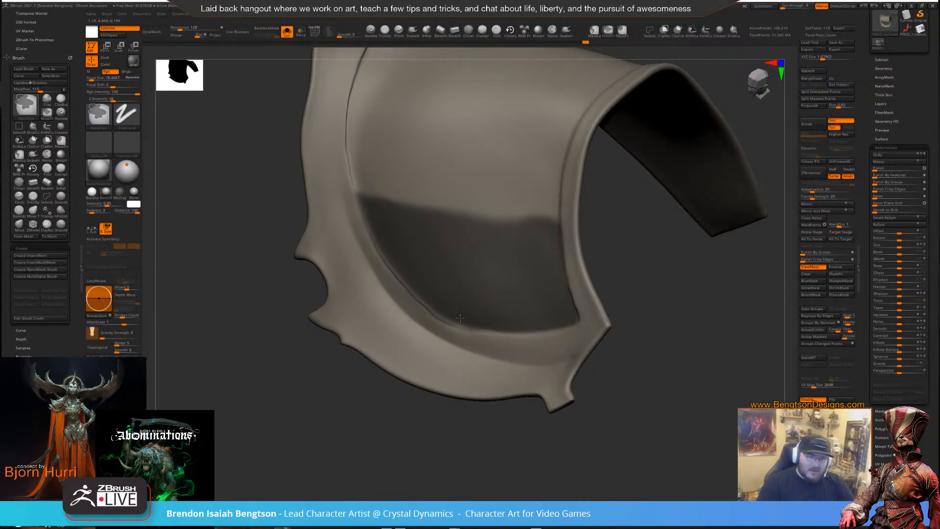
mouse_move(646, 336)
mouse_down()
mouse_move(678, 330)
mouse_move(619, 306)
mouse_up()
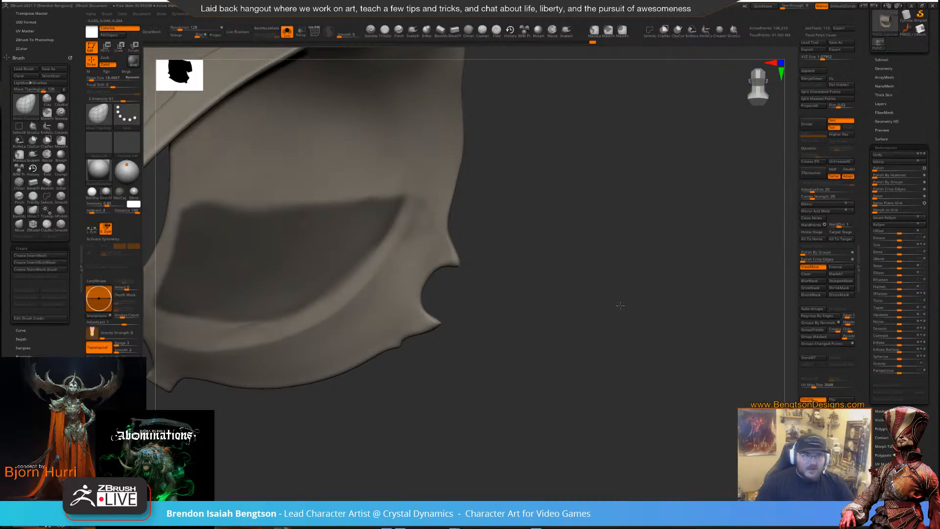
Inspect the mask's coverage along the trim from the plate's reverse side and front
drag(580, 280, 667, 221)
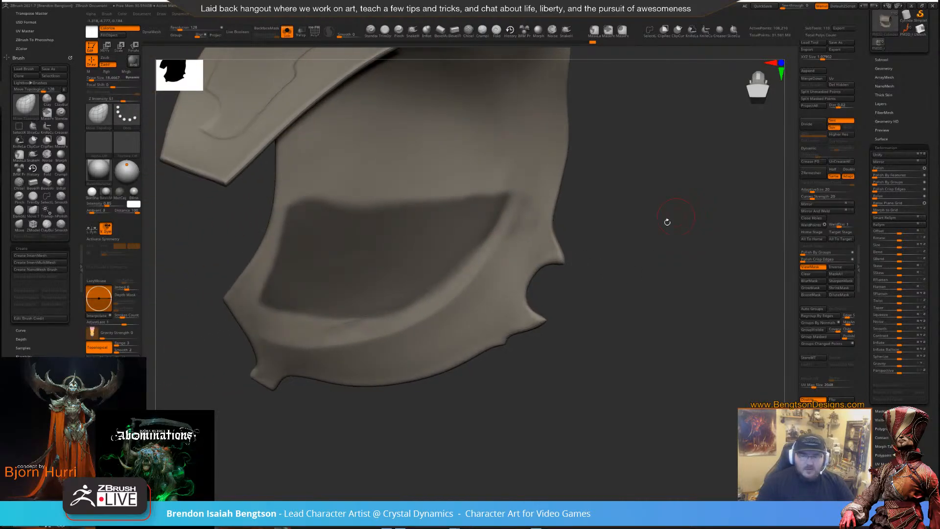
drag(651, 258, 691, 218)
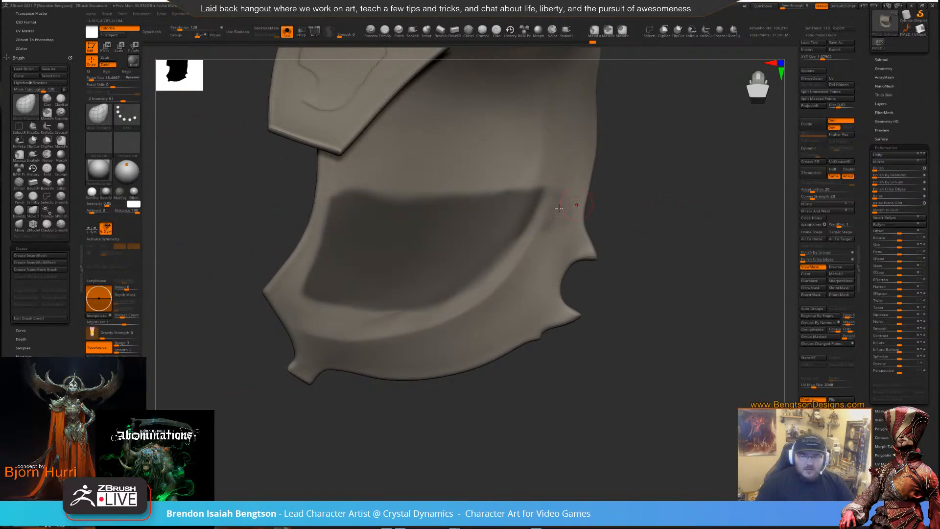
key(ctrl)
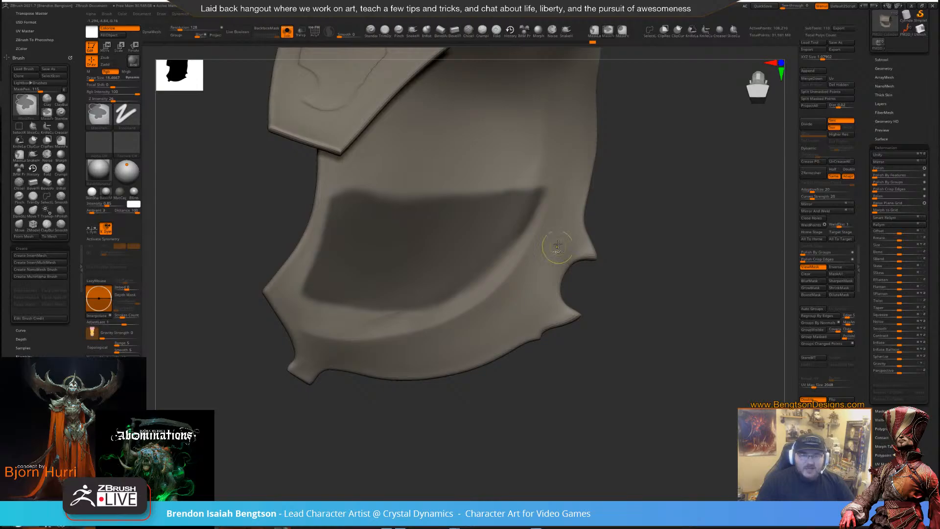
drag(679, 260, 678, 265)
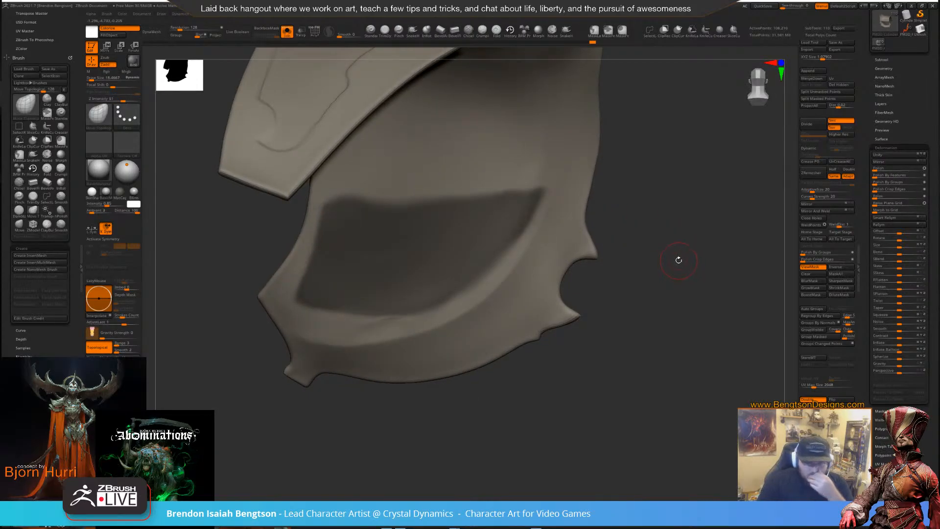
mouse_move(649, 243)
mouse_down()
mouse_move(636, 275)
mouse_move(595, 316)
mouse_move(614, 346)
mouse_move(407, 397)
mouse_move(631, 361)
mouse_move(582, 408)
mouse_move(547, 390)
mouse_move(560, 449)
mouse_move(587, 459)
mouse_move(561, 427)
mouse_move(577, 362)
mouse_move(570, 350)
mouse_move(507, 366)
mouse_up()
key(ctrl)
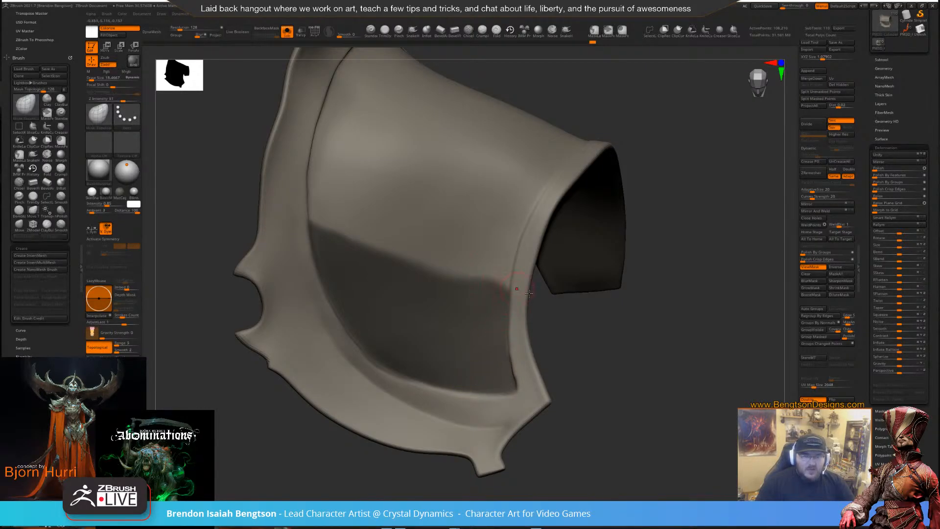
mouse_move(611, 368)
mouse_down()
mouse_move(663, 262)
mouse_move(656, 306)
mouse_move(687, 285)
mouse_move(705, 191)
mouse_move(686, 218)
mouse_up()
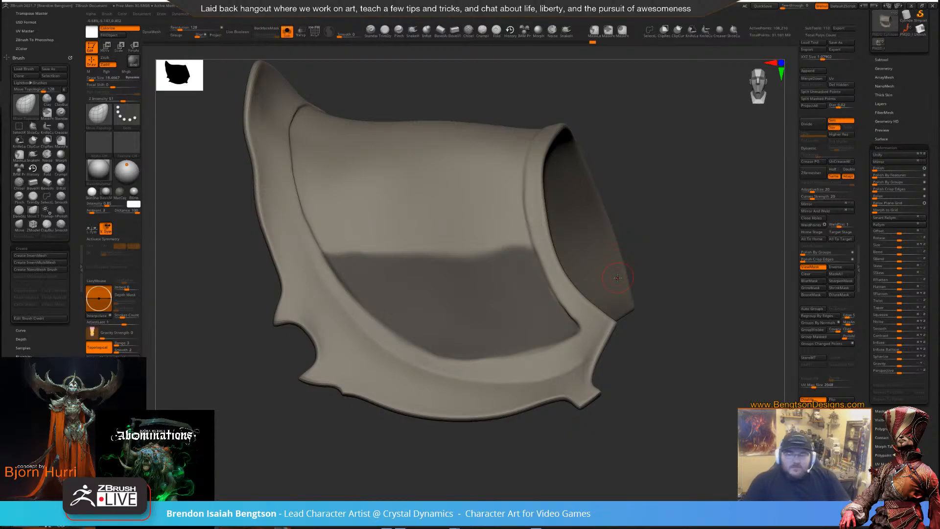
Enlarge the brush, feather the mask's upper edge into a soft gradient across the panel, and invert the mask
key(space)
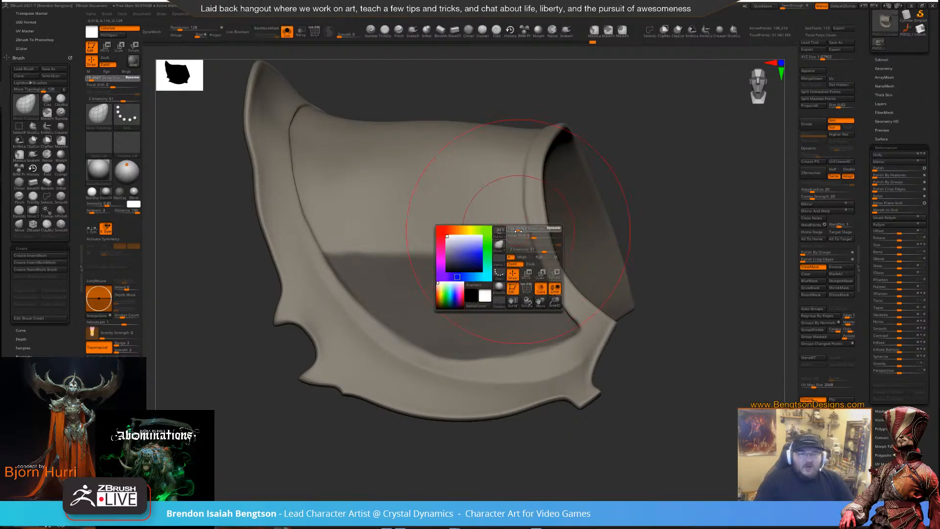
mouse_move(659, 160)
mouse_down()
mouse_move(652, 176)
mouse_move(685, 191)
mouse_move(692, 210)
mouse_move(682, 195)
mouse_up()
drag(641, 316, 575, 263)
drag(606, 314, 488, 216)
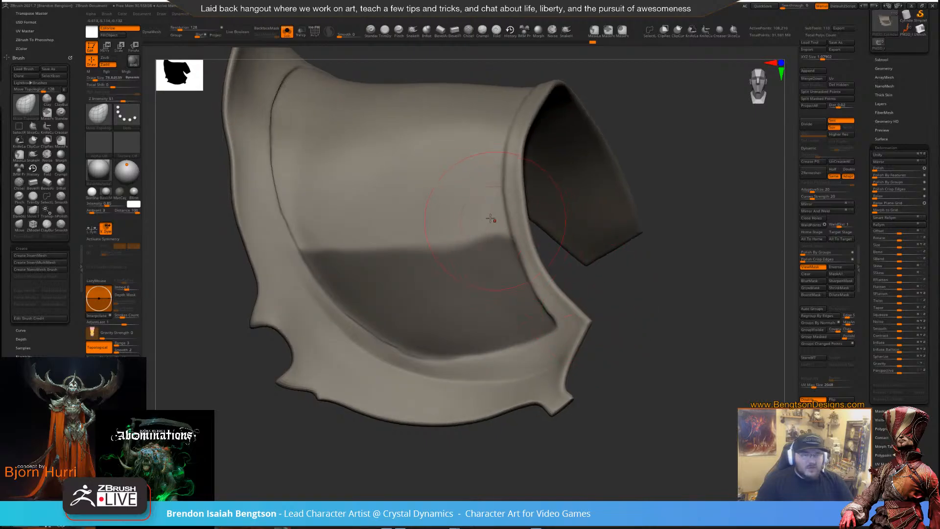
key(ctrl)
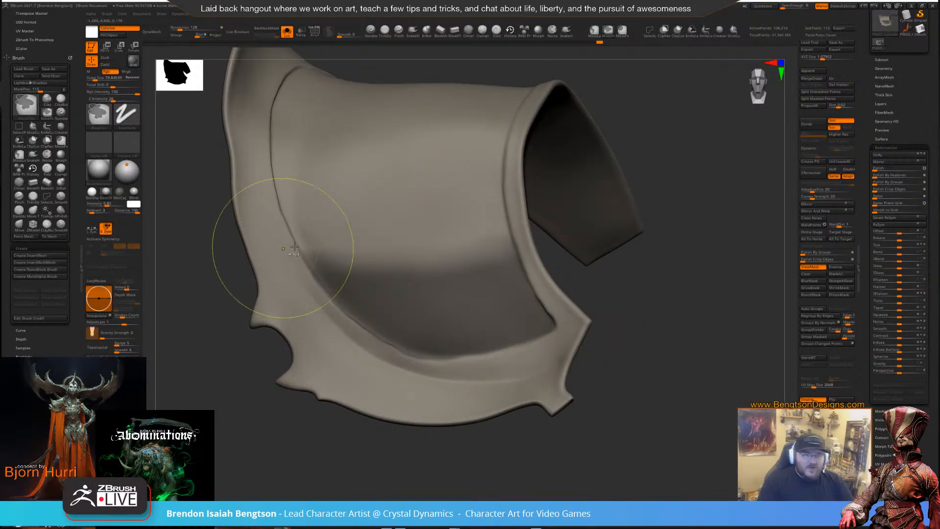
mouse_move(362, 240)
ctrl+alt+mouse_down()
mouse_move(240, 256)
mouse_move(411, 261)
ctrl+alt+mouse_up()
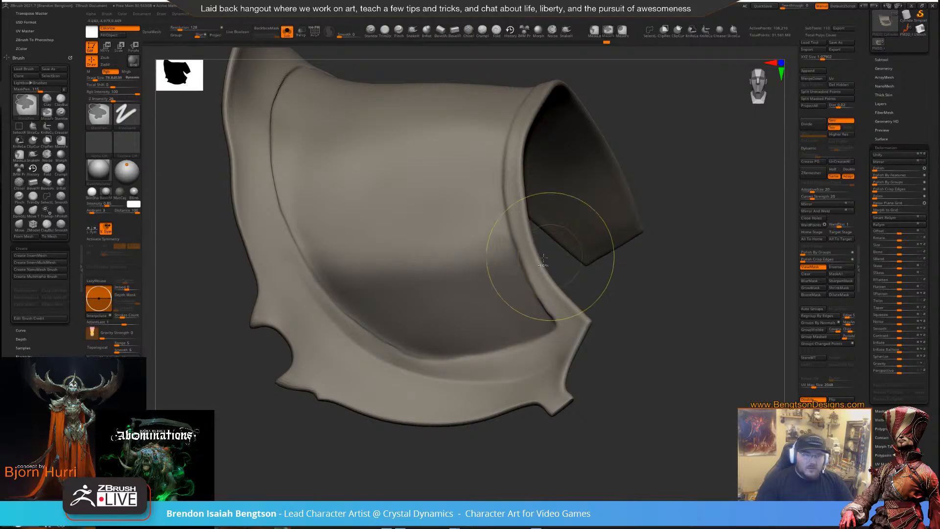
ctrl+alt+drag(330, 273, 248, 273)
ctrl+alt+drag(248, 273, 578, 264)
mouse_move(524, 277)
ctrl+alt+mouse_down()
mouse_move(237, 284)
mouse_move(577, 267)
mouse_move(294, 271)
mouse_move(233, 250)
ctrl+alt+mouse_up()
mouse_move(240, 250)
ctrl+alt+mouse_down()
mouse_move(553, 231)
mouse_move(329, 239)
mouse_move(275, 225)
ctrl+alt+mouse_up()
mouse_move(677, 355)
mouse_down()
mouse_move(589, 376)
mouse_move(589, 401)
mouse_move(630, 443)
mouse_move(578, 431)
mouse_move(597, 351)
mouse_move(663, 300)
mouse_move(731, 281)
mouse_move(713, 202)
mouse_up()
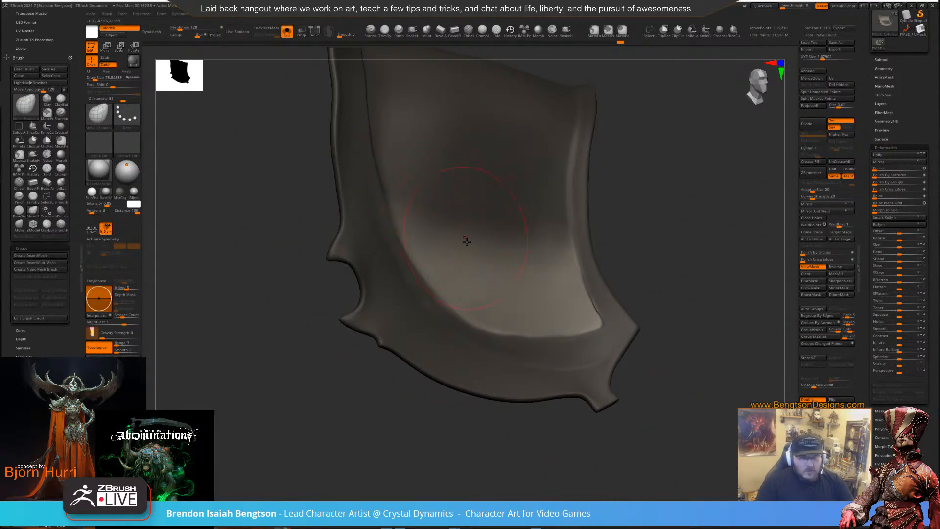
Try to reshape the unmasked lower panel with a Transpose line in Move mode, and undo the change
key(w)
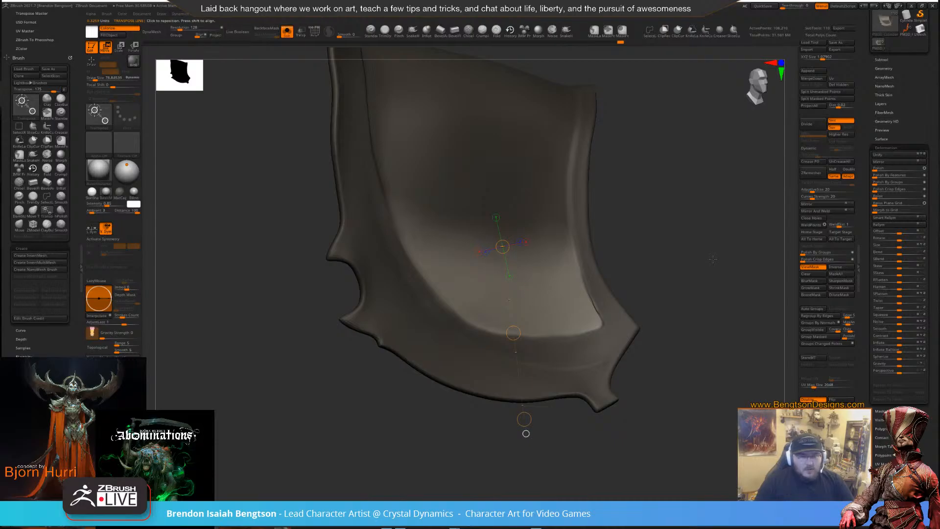
drag(713, 258, 561, 365)
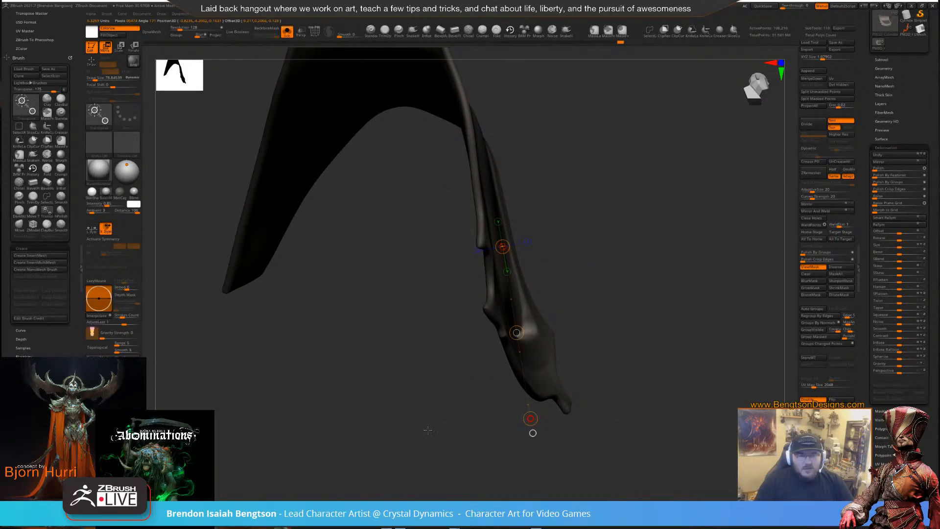
drag(345, 429, 507, 402)
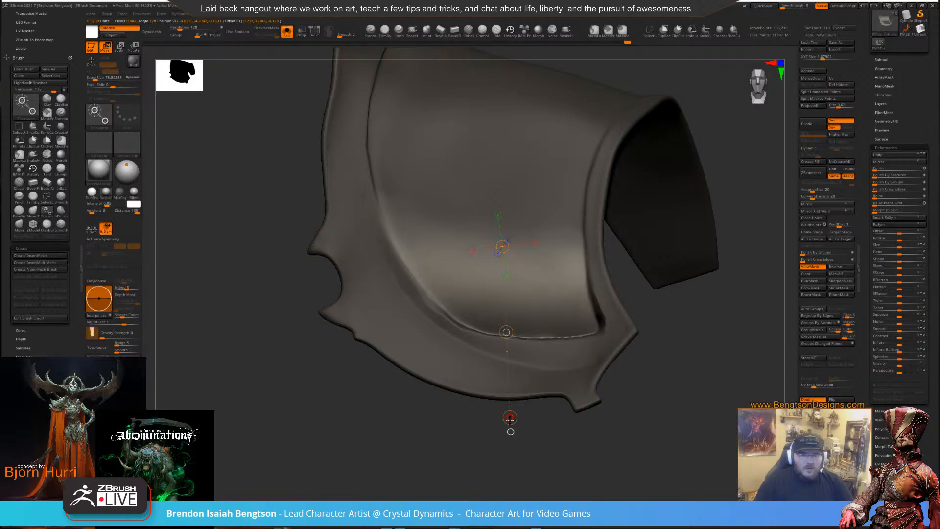
drag(510, 418, 519, 206)
scroll(687, 345, down, 3)
alt+drag(636, 155, 505, 245)
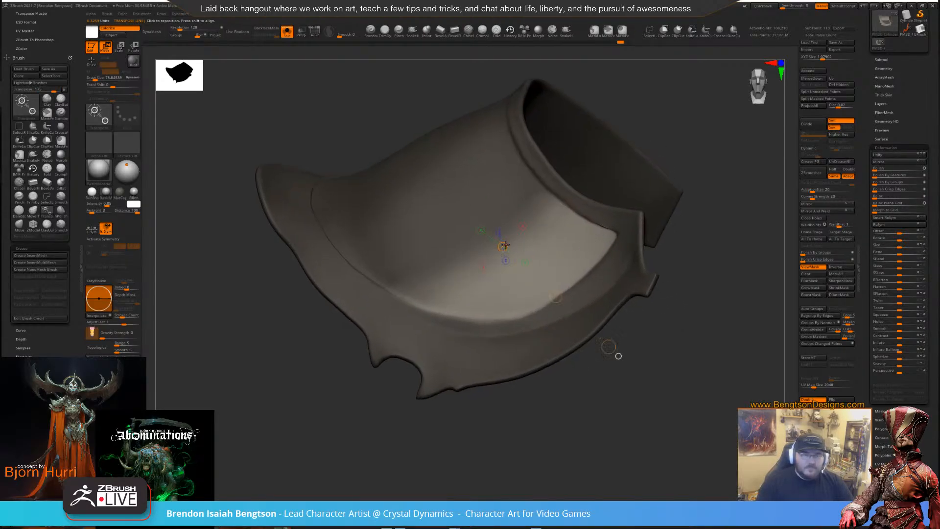
click(504, 120)
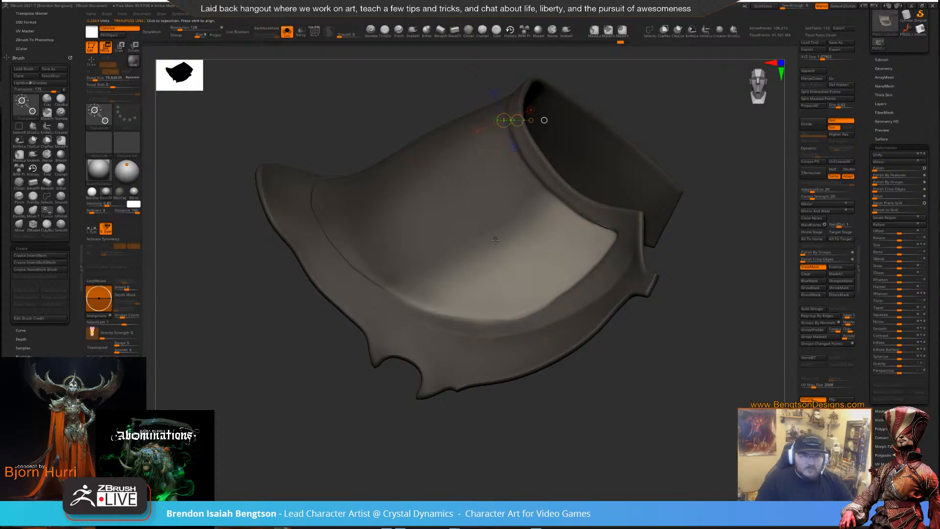
drag(496, 237, 526, 333)
key(ctrl+i)
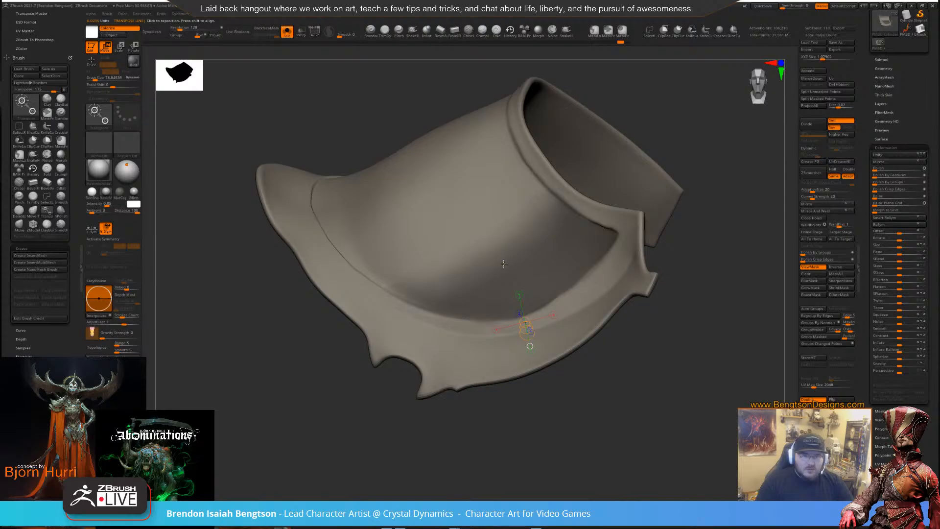
key(ctrl+i)
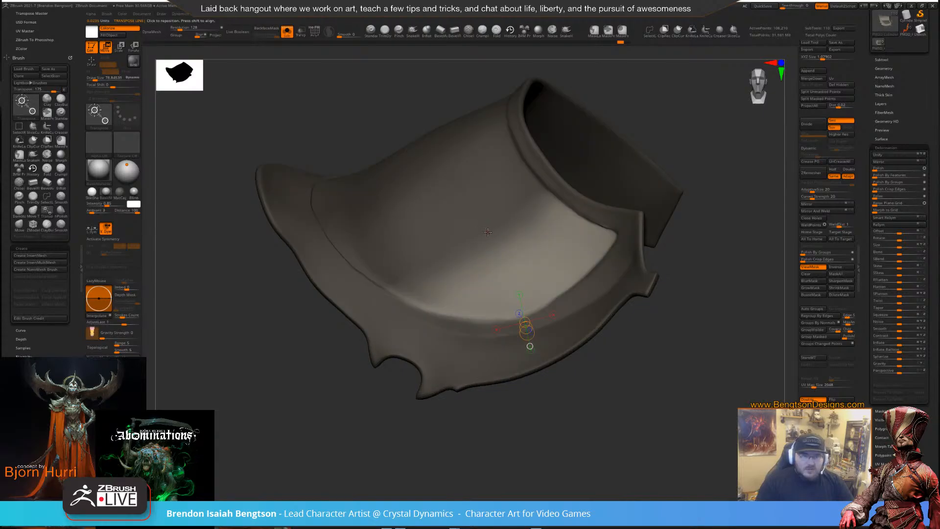
Draw a Transpose line down the unmasked lower panel, extend it past the plate's lower rim, and adjust the panel with it
drag(490, 233, 510, 286)
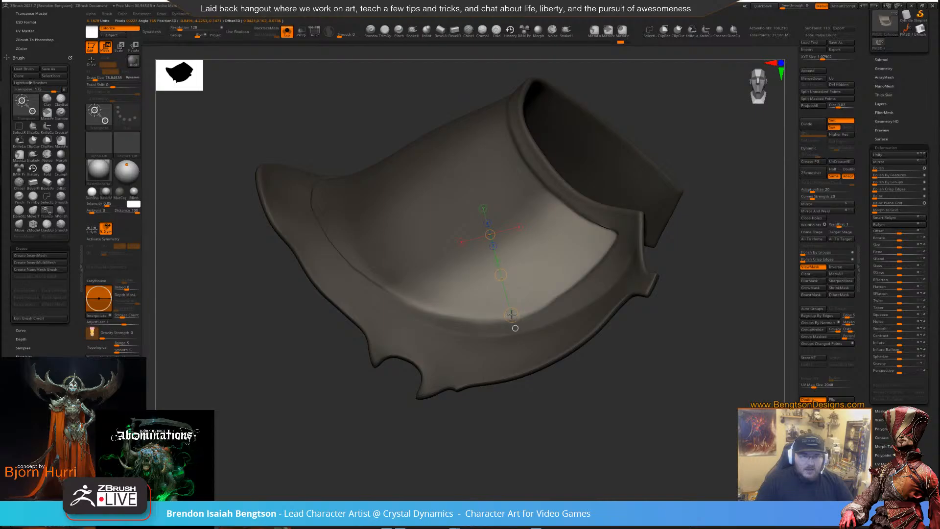
drag(509, 318, 510, 319)
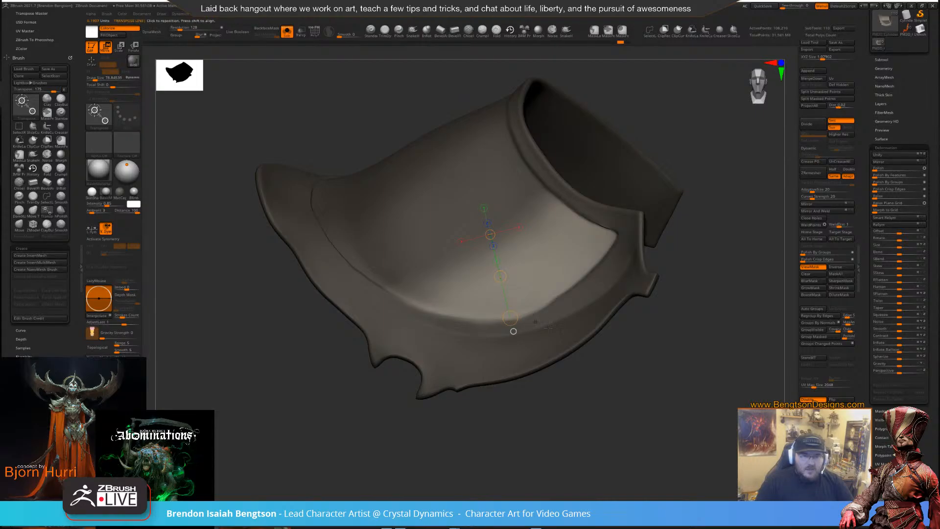
drag(705, 343, 694, 379)
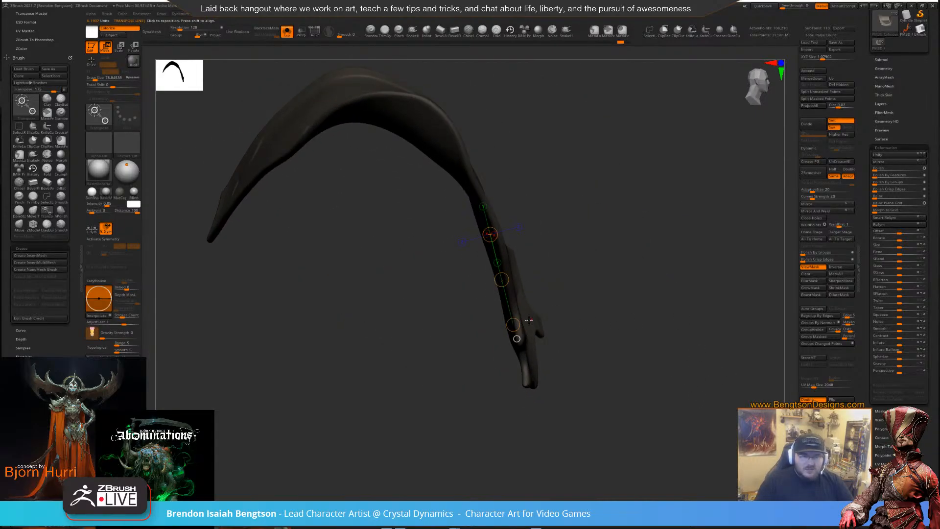
drag(512, 324, 536, 416)
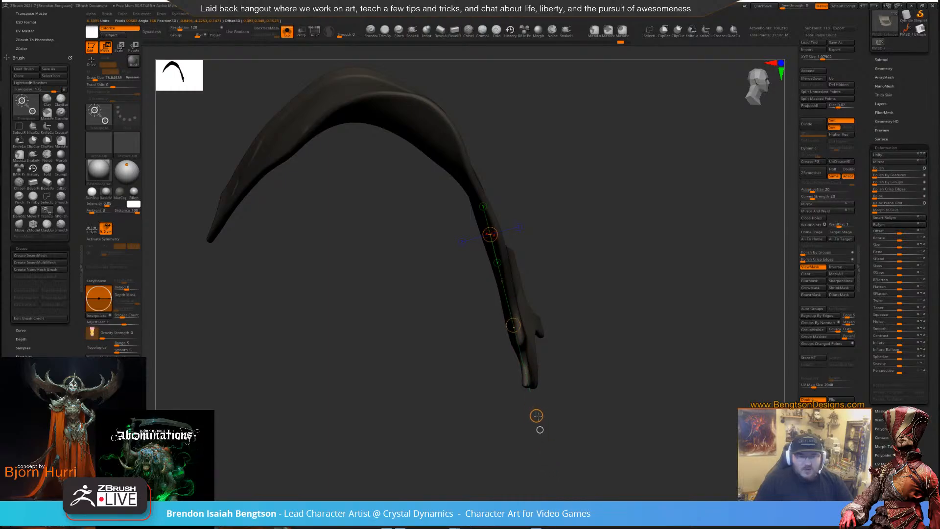
drag(632, 360, 589, 372)
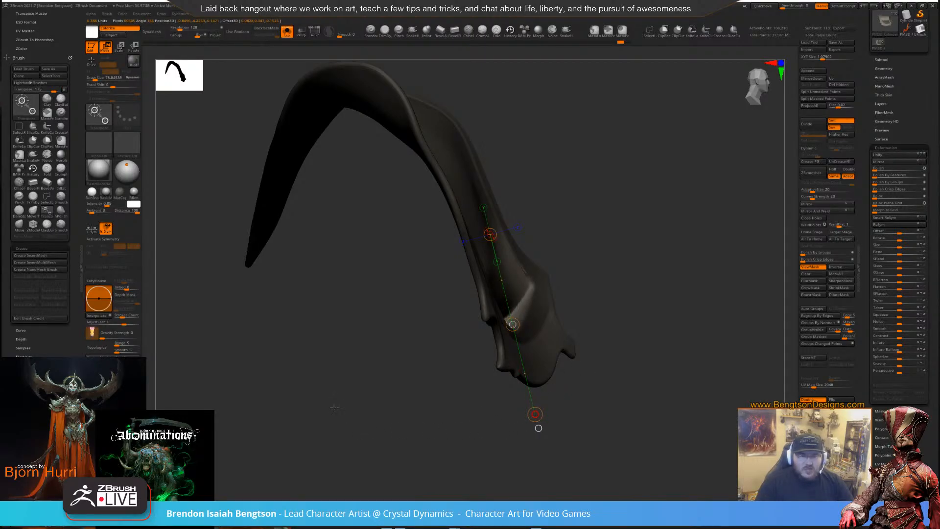
drag(415, 390, 699, 273)
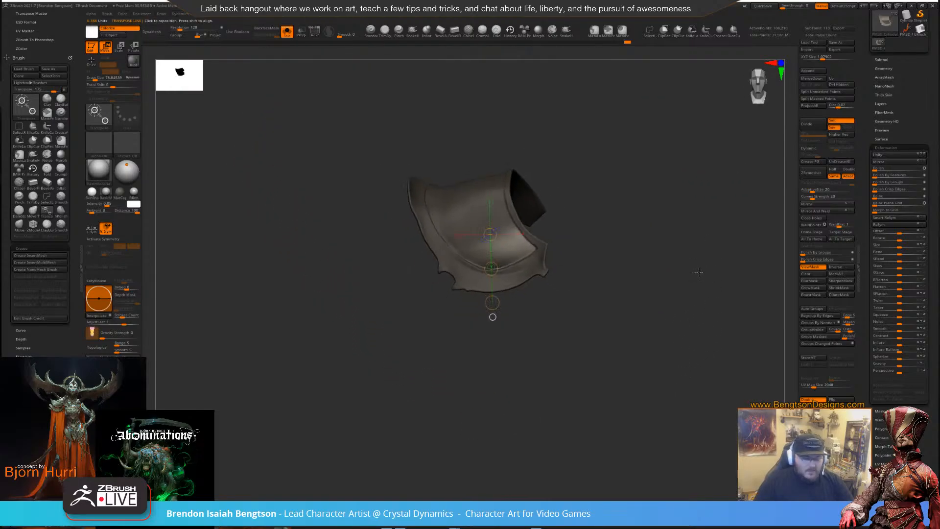
Return to Draw mode, turn off ViewMask, and show the full character around the shoulder plate
key(q)
click(807, 268)
drag(690, 319, 676, 323)
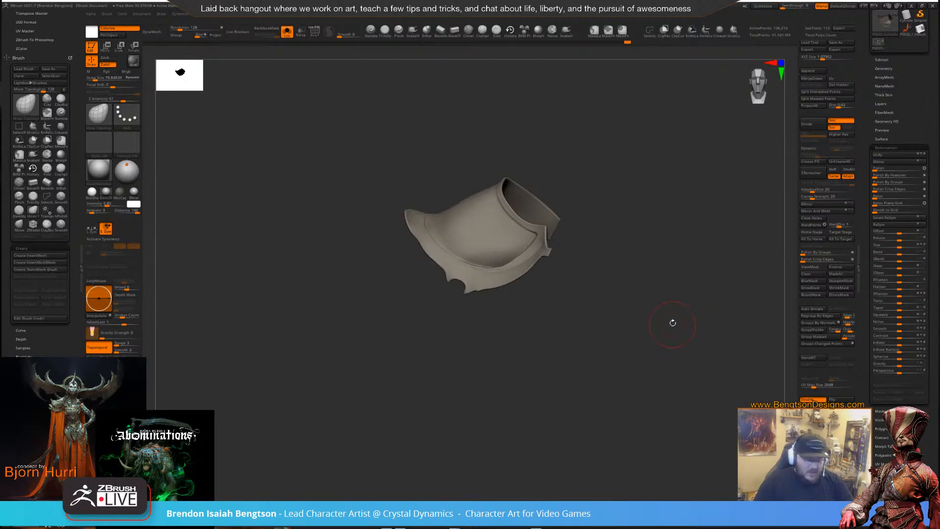
key(alt+s)
drag(310, 364, 520, 264)
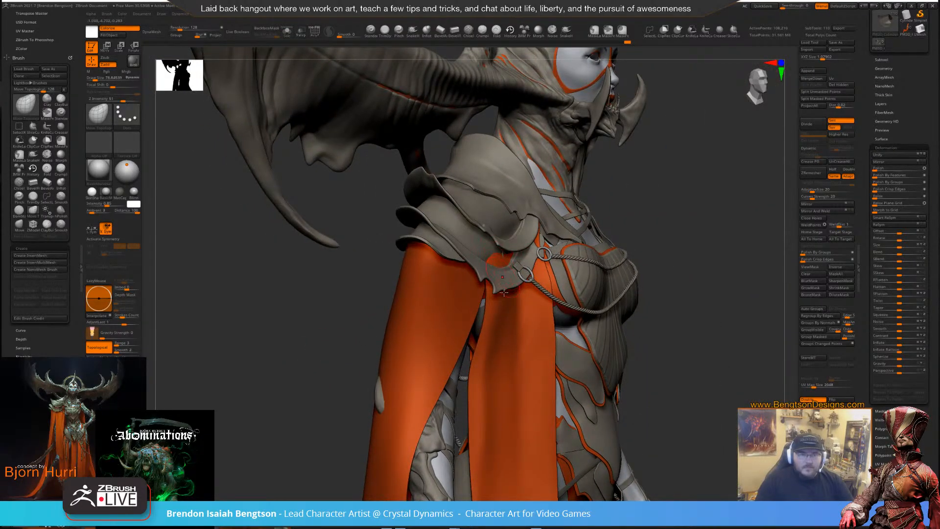
Select the piece beneath the lowest shoulder plate, then nudge and smooth it where it meets the plate's lower inner panel
alt+click(505, 259)
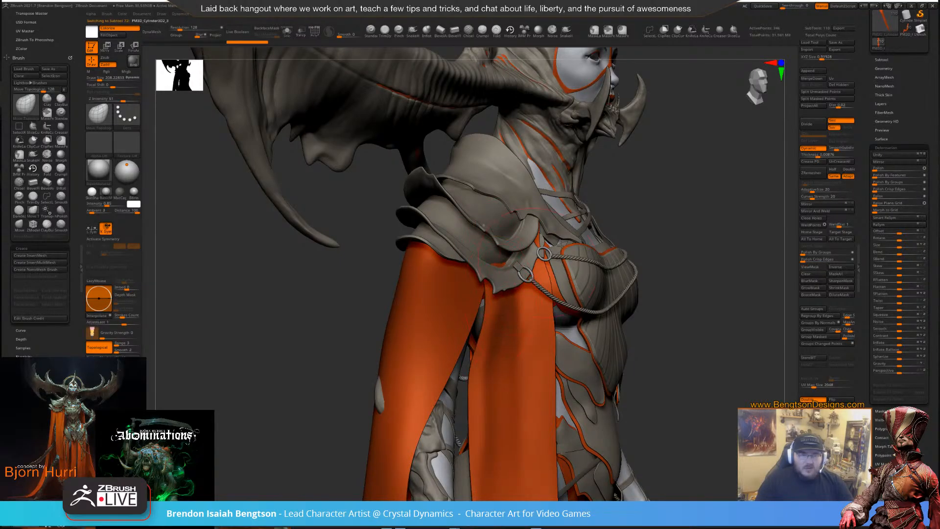
right_drag(507, 245, 612, 234)
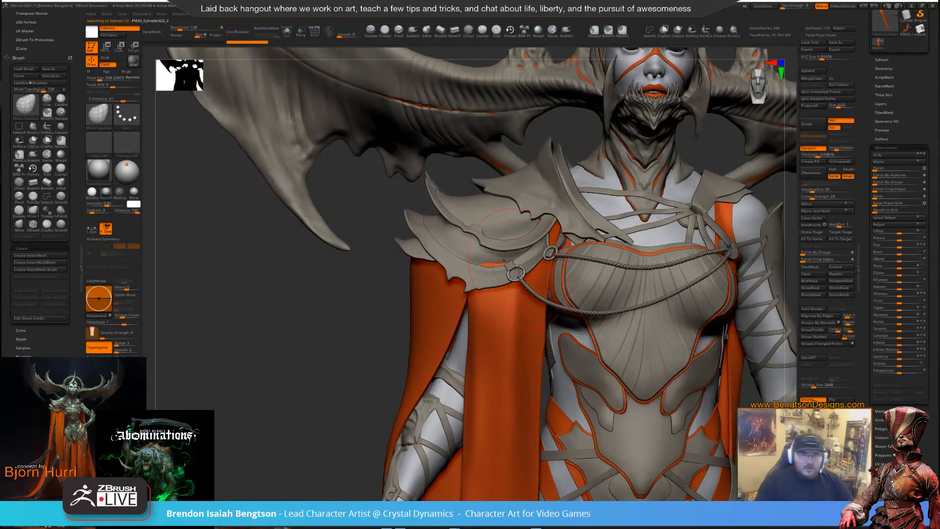
key(space)
drag(518, 267, 513, 267)
alt+click(520, 256)
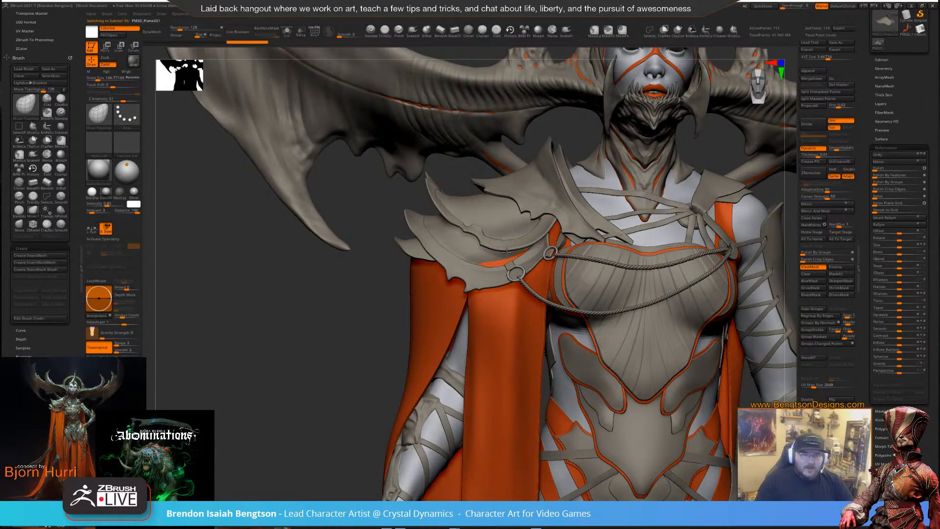
mouse_move(507, 255)
shift+mouse_down()
mouse_move(508, 263)
mouse_move(520, 248)
shift+mouse_up()
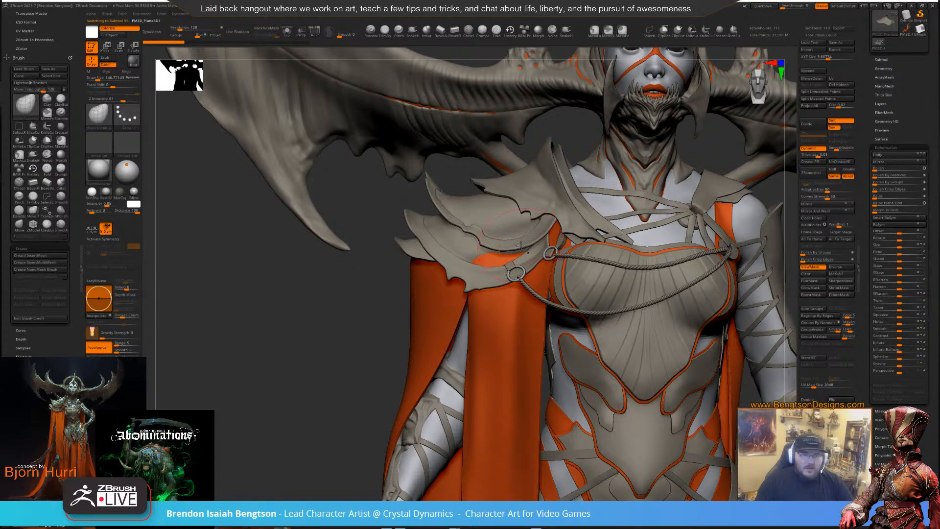
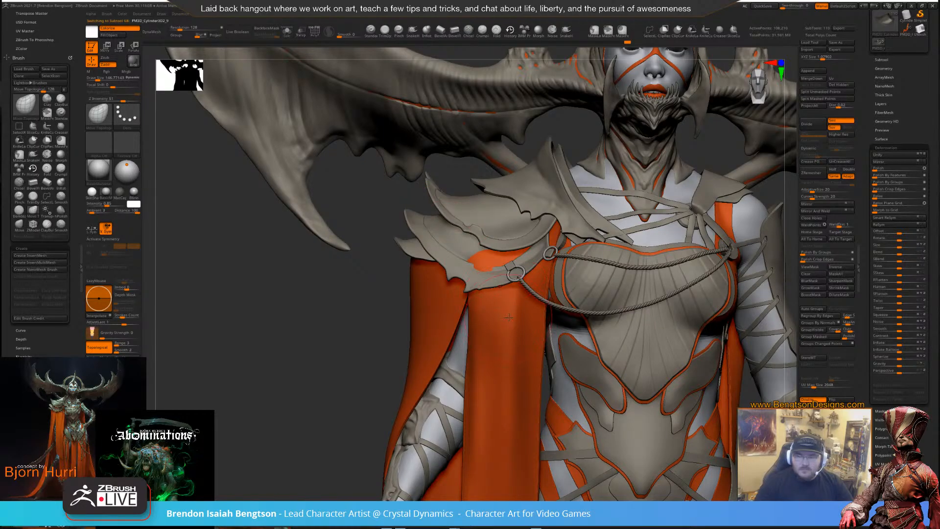
Check the lowest shoulder plate in isolation, restore the full character, and select the piece beneath the plate
drag(367, 318, 353, 321)
key(space)
click(483, 271)
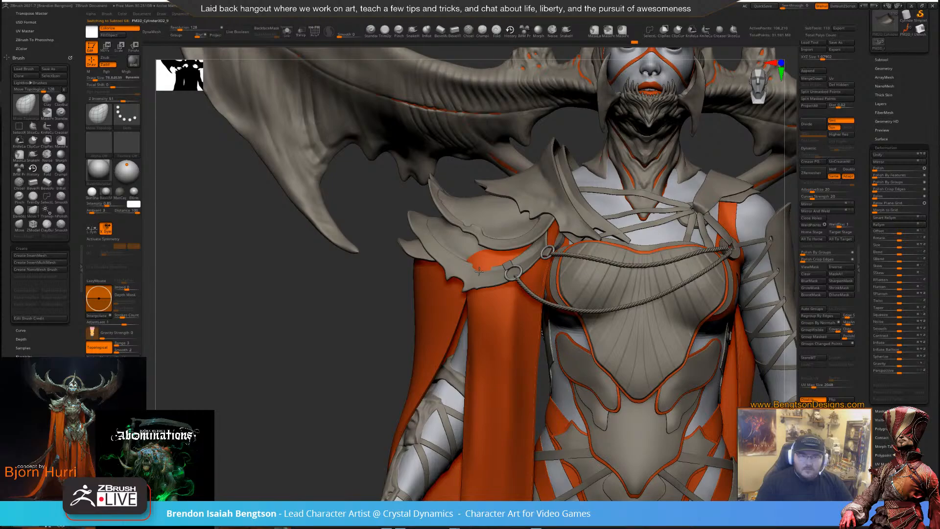
key(alt+s)
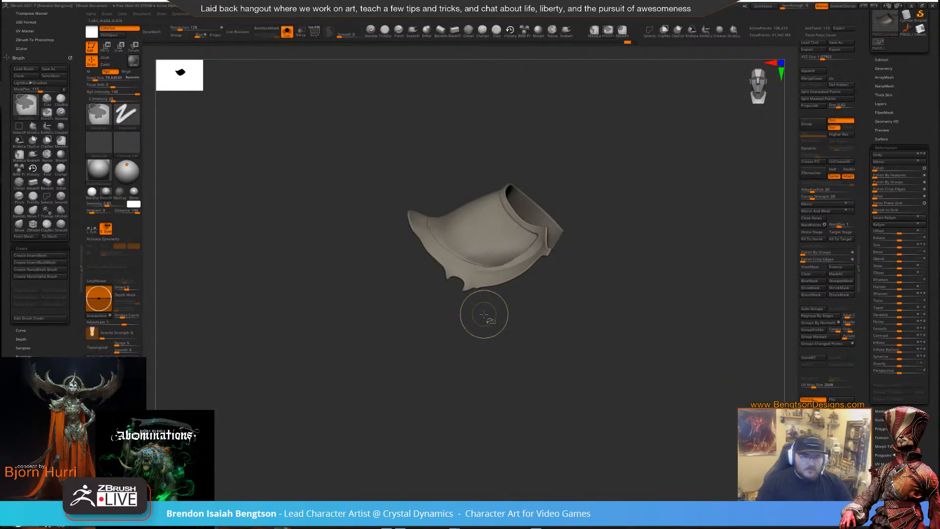
key(ctrl+shift)
key(alt+s)
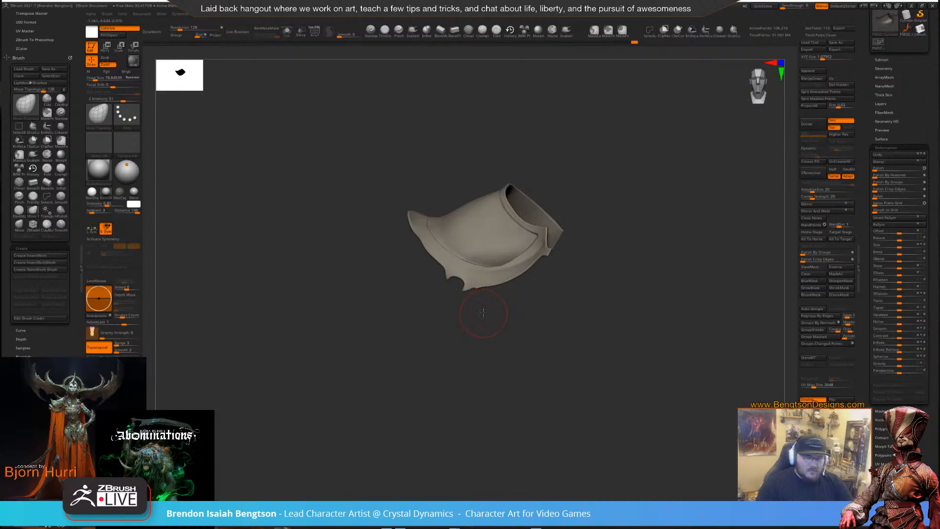
alt+click(483, 271)
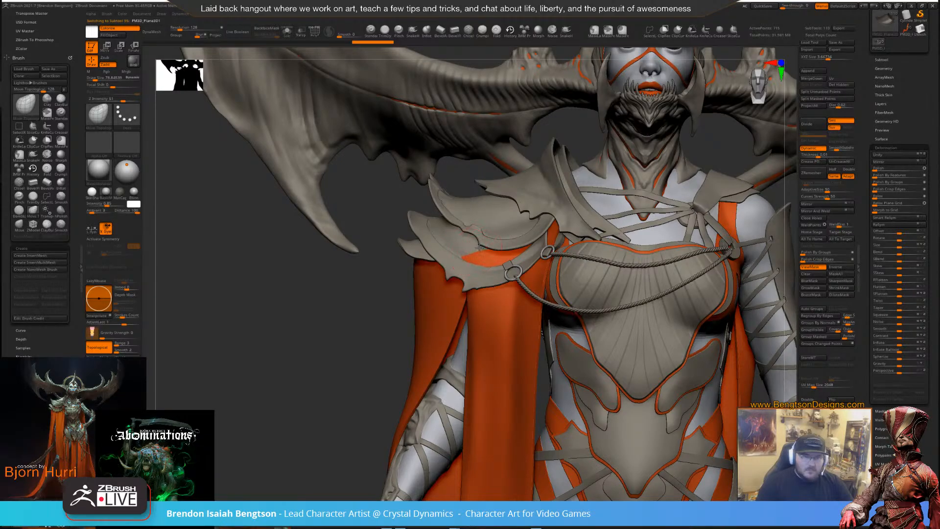
Tuck the orange cloth back beneath the lowest shoulder plate's inner panel with an enlarged Move Topological brush
key(f)
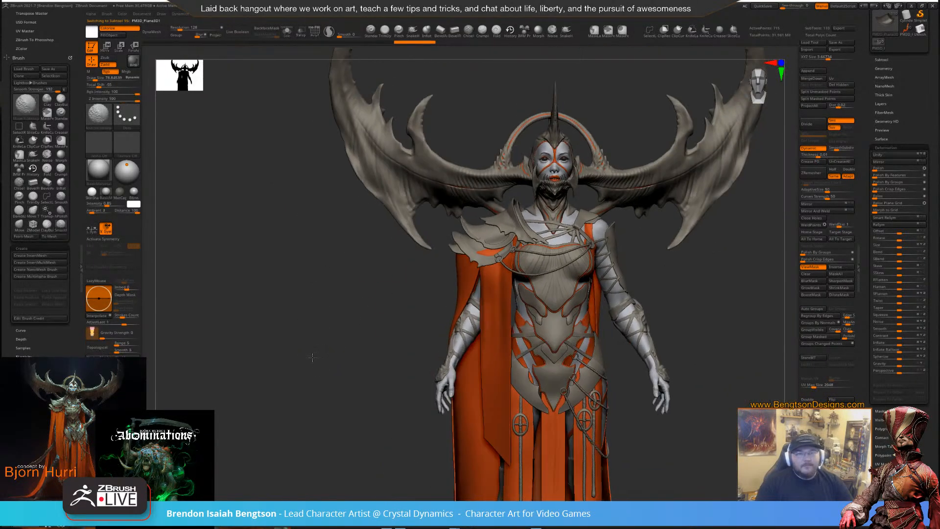
mouse_move(334, 337)
mouse_down()
mouse_move(730, 307)
mouse_move(732, 321)
mouse_move(769, 320)
mouse_move(730, 324)
mouse_move(742, 314)
mouse_up()
key(ctrl)
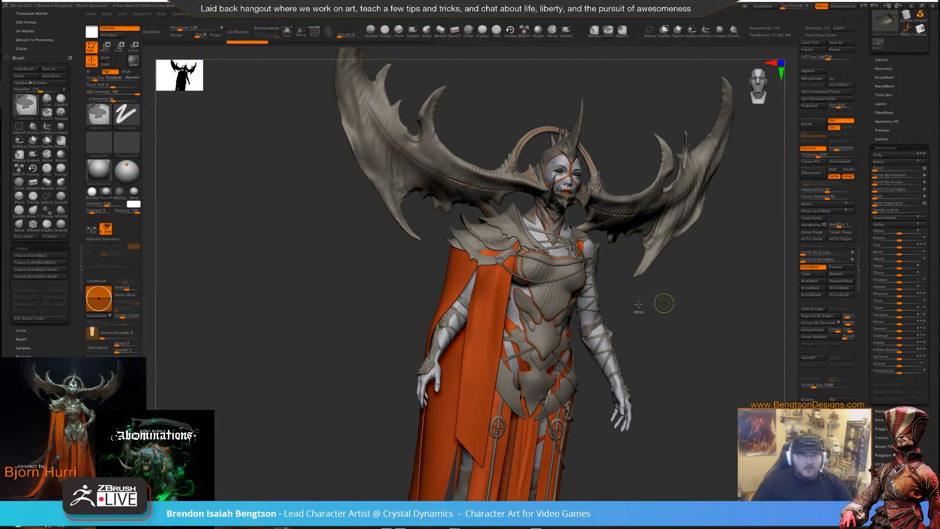
key(space)
alt+drag(374, 329, 387, 404)
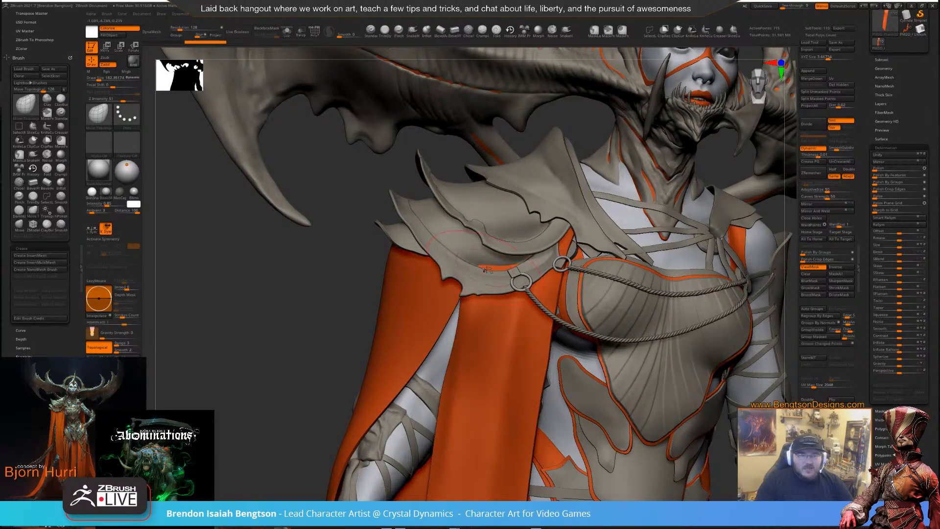
mouse_move(313, 329)
mouse_down()
mouse_move(304, 331)
mouse_move(322, 354)
mouse_move(331, 350)
mouse_move(472, 261)
mouse_up()
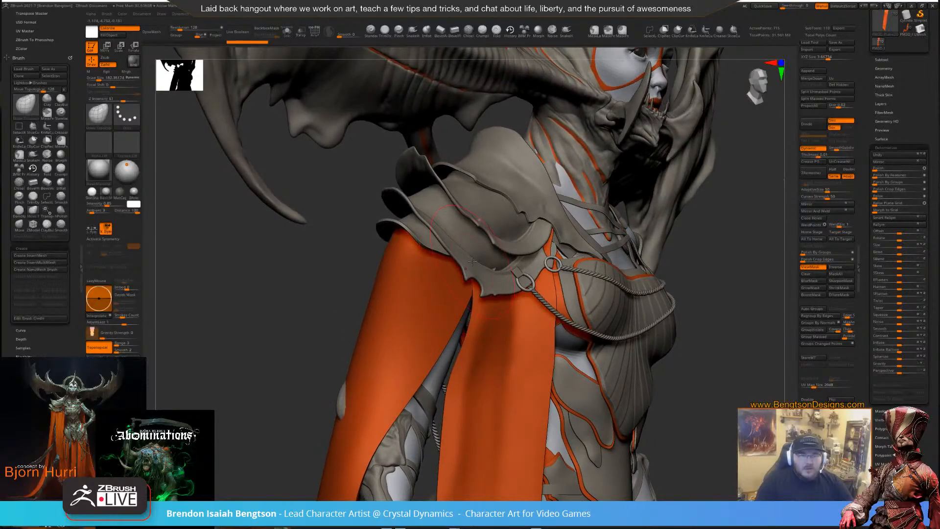
Select the lowest shoulder plate in Move mode and inspect its mask around the rope rings, turning the mask display back off
alt+click(479, 250)
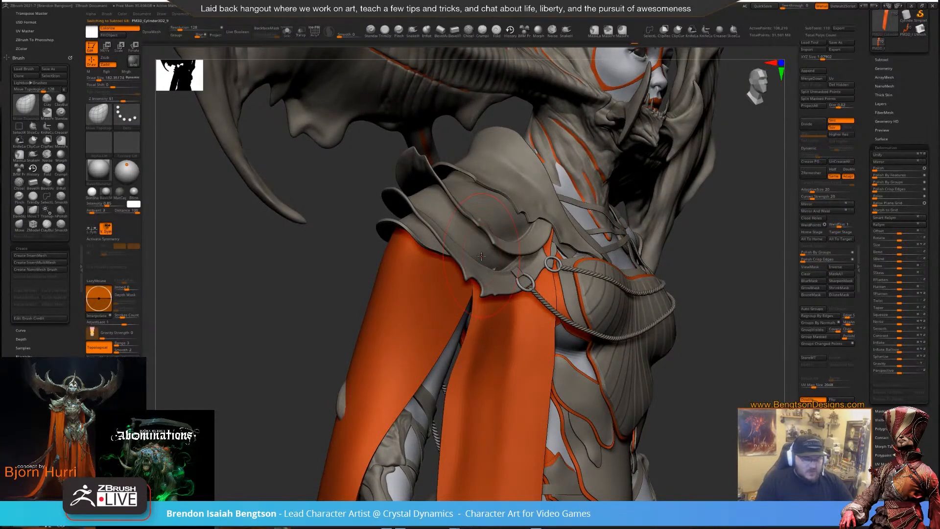
key(w)
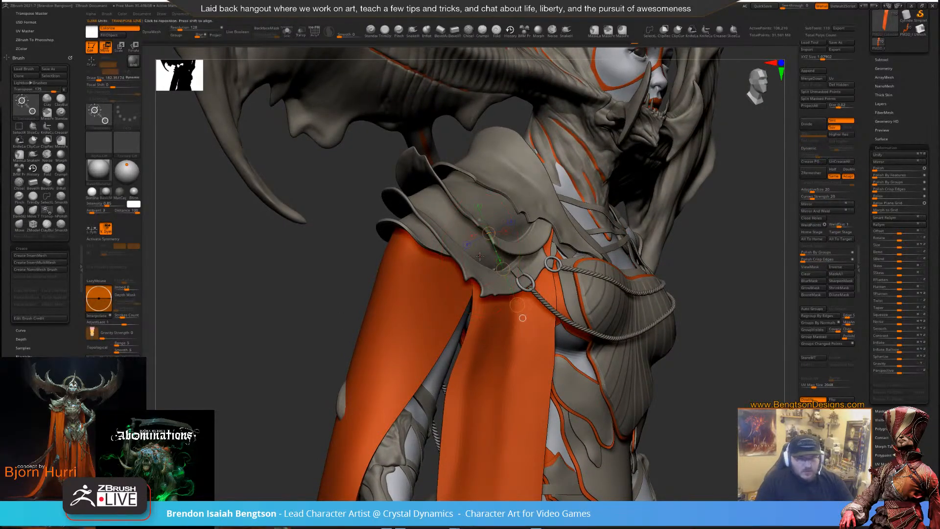
ctrl+click(474, 320)
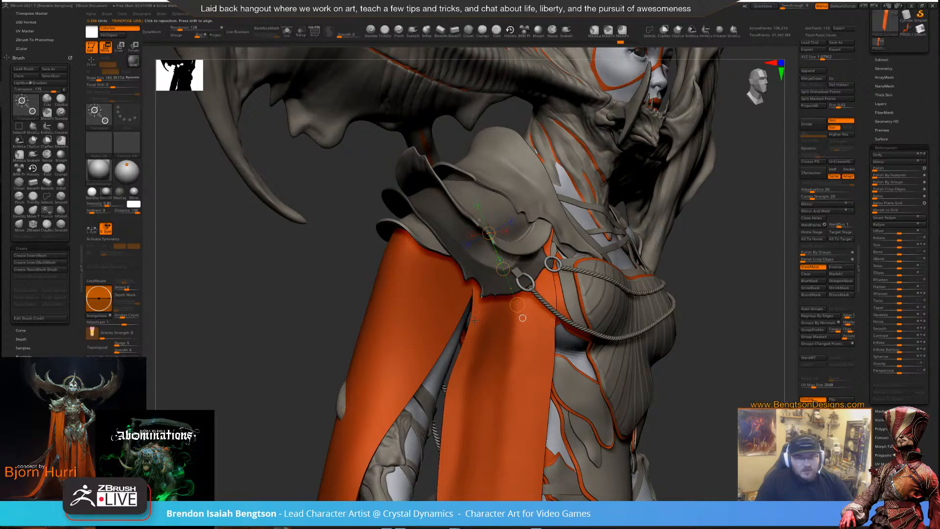
right_drag(590, 263, 439, 234)
right_drag(474, 377, 508, 375)
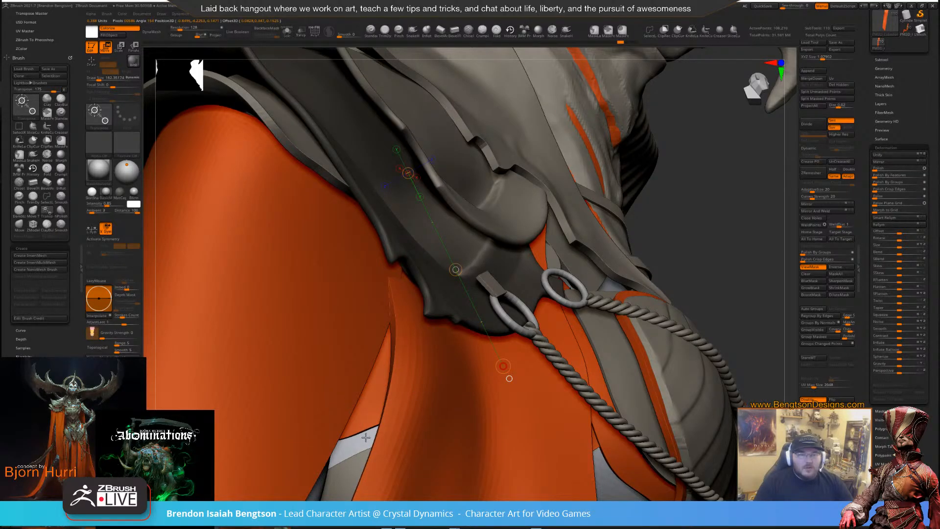
ctrl+right_drag(705, 308, 769, 261)
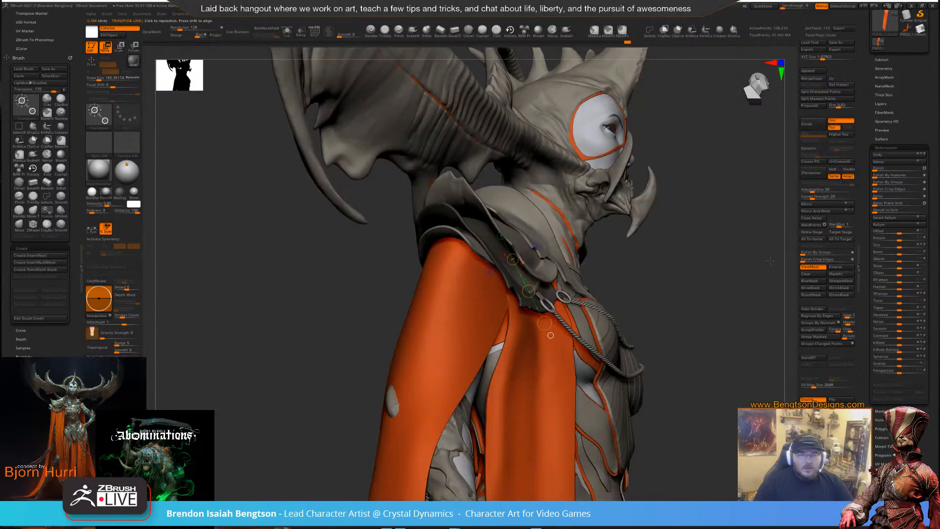
click(805, 268)
Isolate the lowest shoulder plate and examine its lower panel from the side and front with the Transpose line displayed
mouse_move(609, 335)
right_down()
mouse_move(592, 356)
mouse_move(601, 358)
mouse_move(602, 336)
right_up()
key(alt+s)
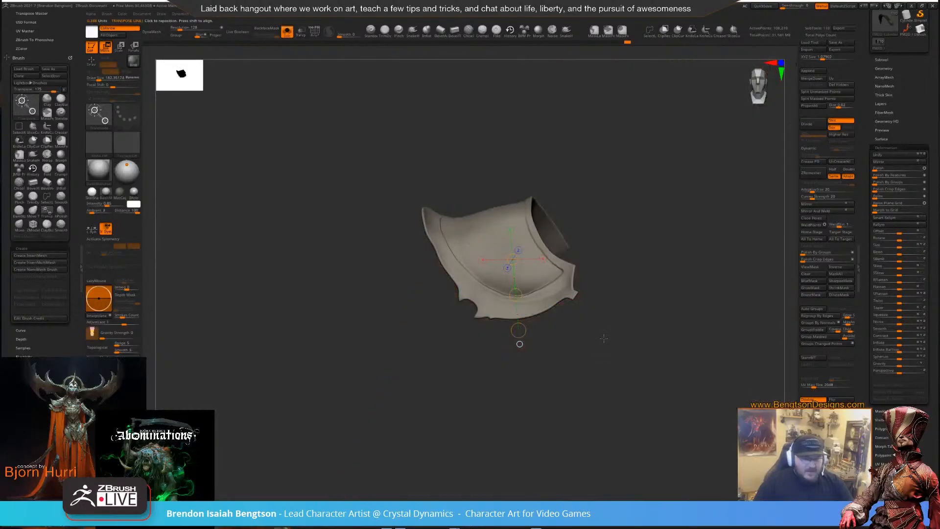
right_drag(667, 240, 707, 263)
key(q)
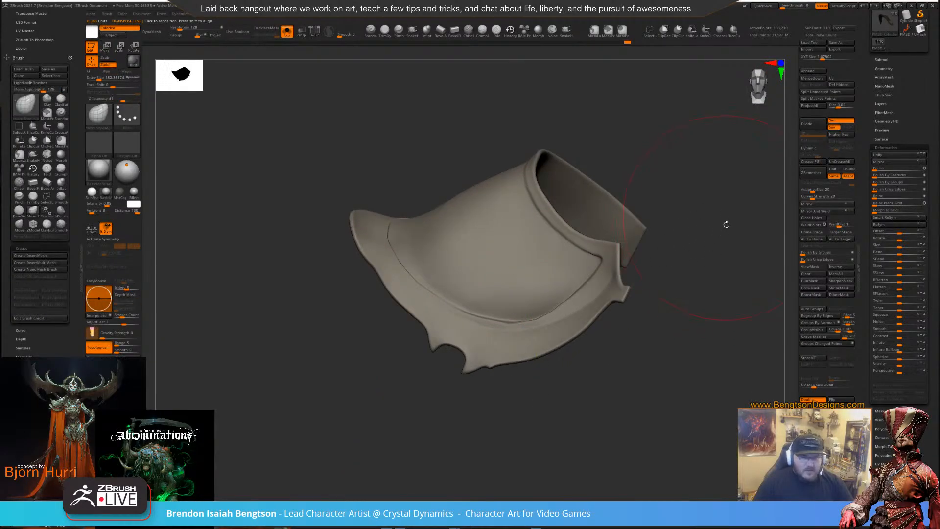
mouse_move(726, 224)
right_down()
mouse_move(750, 242)
mouse_move(699, 269)
mouse_move(673, 296)
mouse_move(668, 286)
right_up()
key(w)
drag(512, 258, 555, 382)
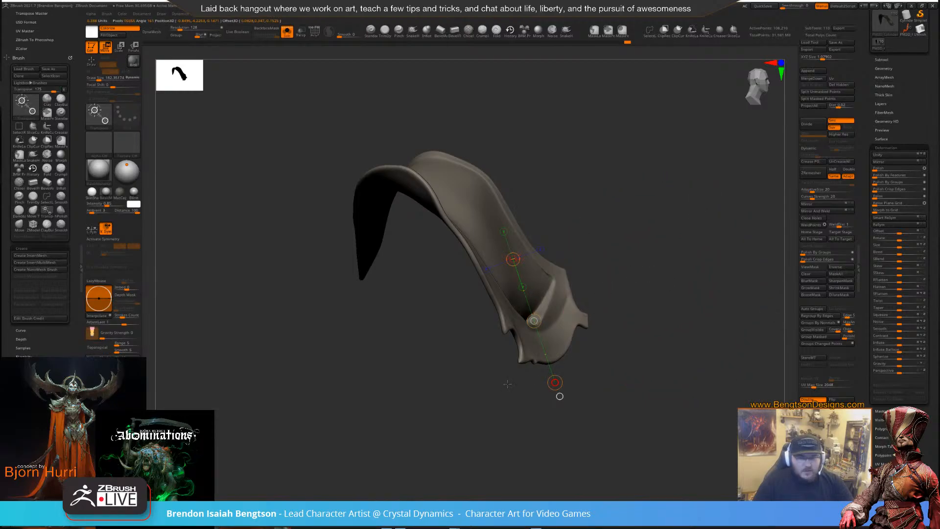
drag(633, 310, 713, 285)
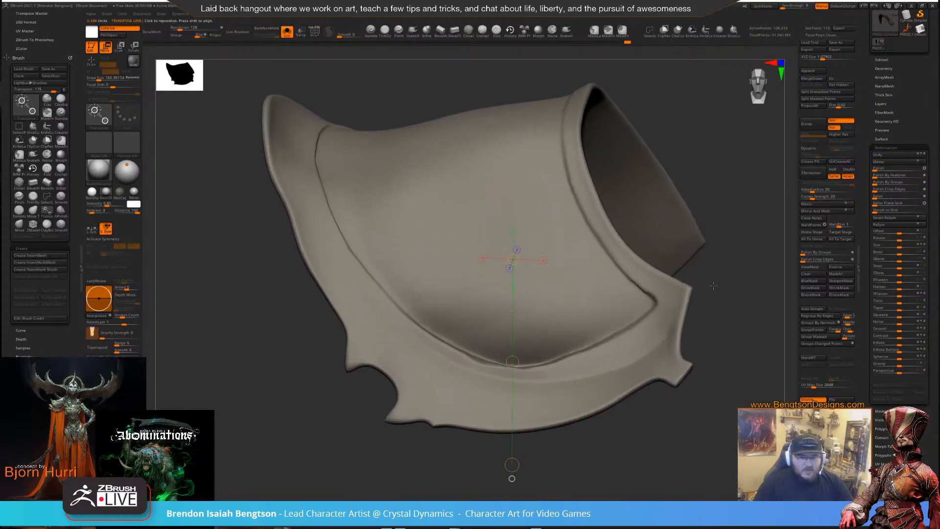
Choose the DamStandard brush, resize it, and sharpen the crease where the inner panel meets the lower trim
mouse_move(536, 352)
alt+mouse_down()
mouse_move(493, 405)
mouse_move(520, 411)
mouse_move(487, 424)
alt+mouse_up()
key(b)
key(m)
key(t)
key(space)
key(b)
key(d)
key(s)
key(space)
click(465, 282)
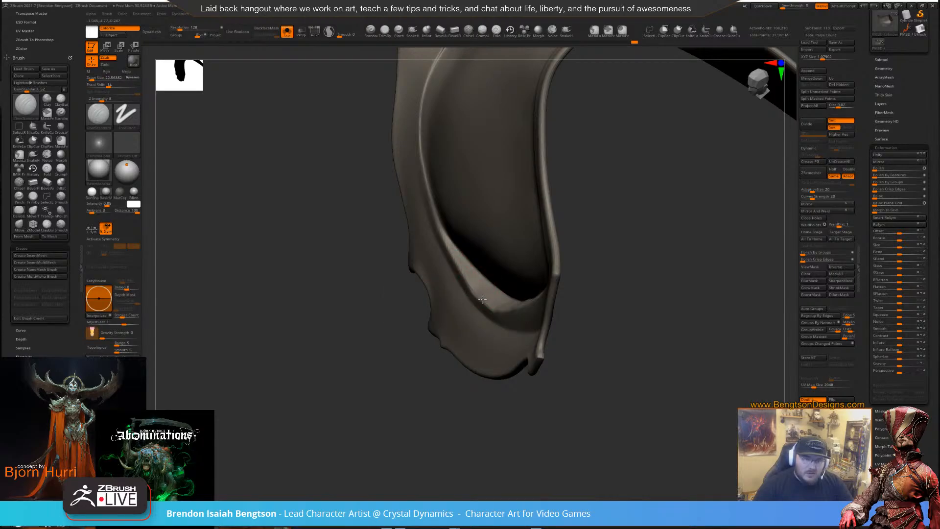
Switch to the Move Topological brush, reduce its size, and adjust the panel's crease line above the lower trim
mouse_move(409, 396)
mouse_down()
mouse_move(434, 396)
mouse_move(430, 402)
mouse_move(436, 393)
mouse_up()
key(b)
key(m)
key(t)
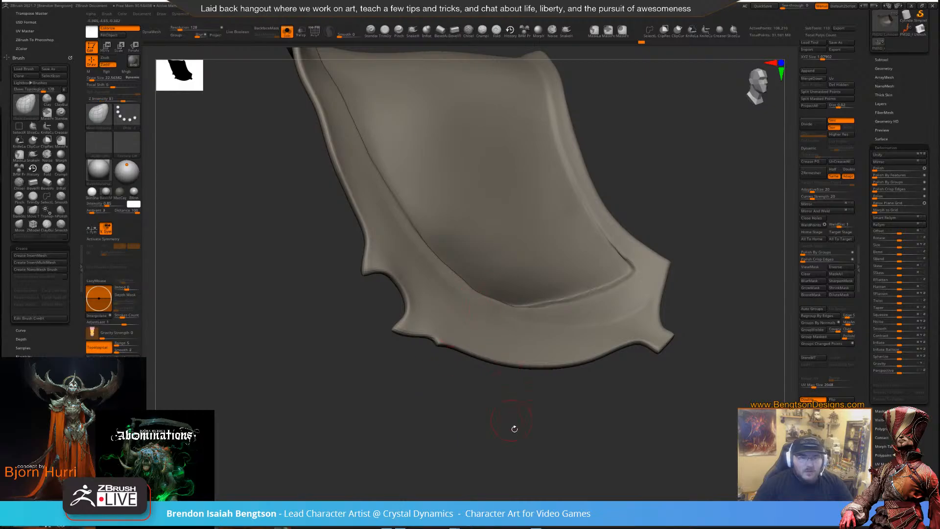
drag(514, 428, 501, 439)
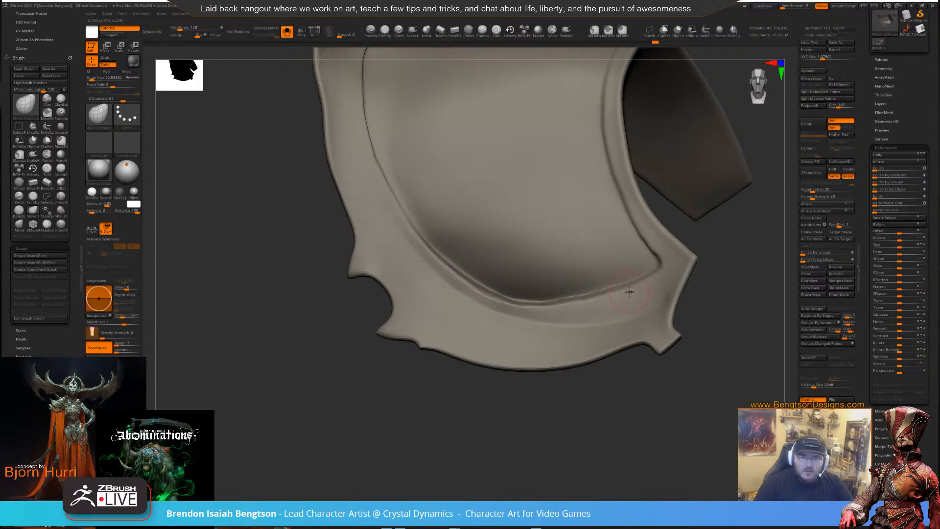
key(space)
drag(658, 248, 656, 248)
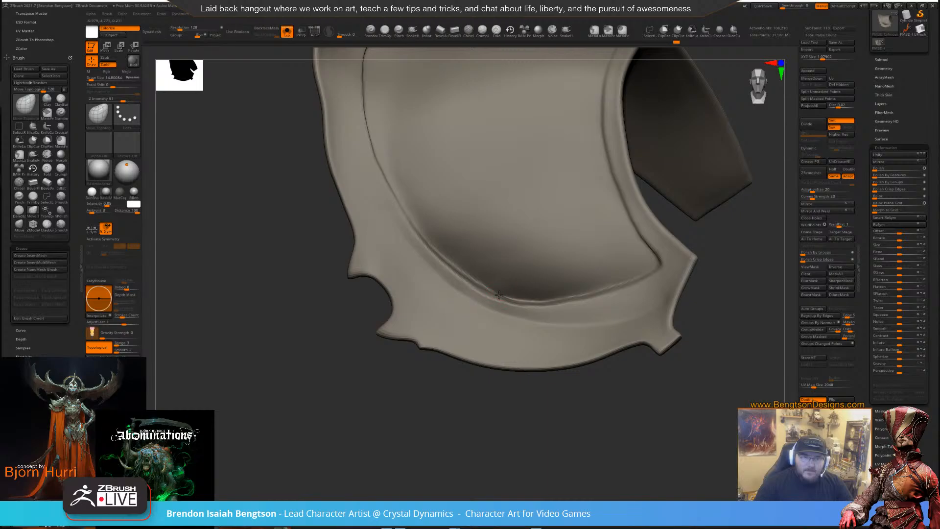
Smooth the rough fold along the crease on the underside of the shoulder plate
drag(537, 411, 502, 445)
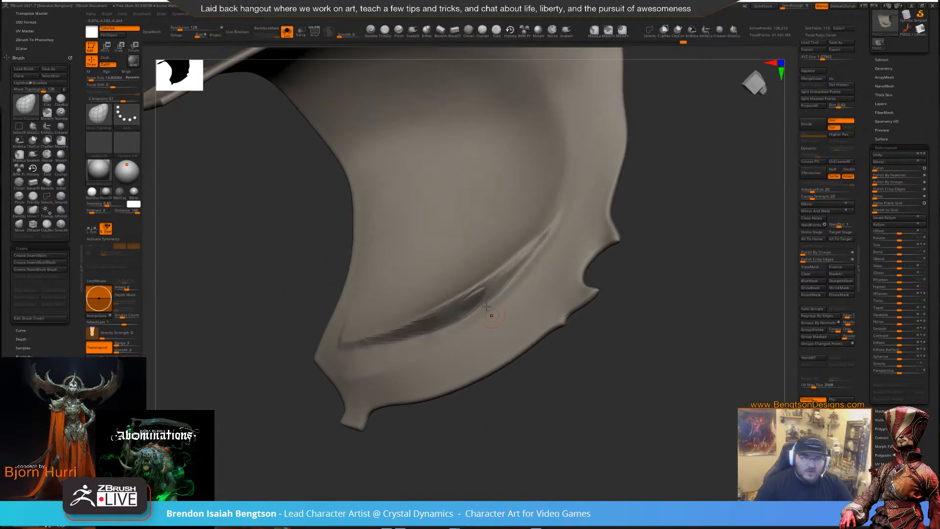
key(shift)
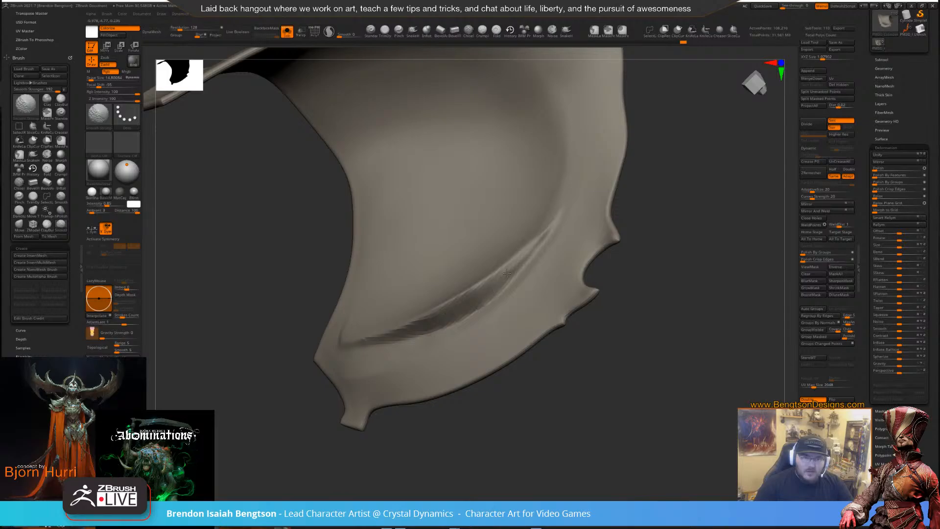
mouse_move(492, 425)
mouse_down()
mouse_move(480, 423)
mouse_move(495, 362)
mouse_up()
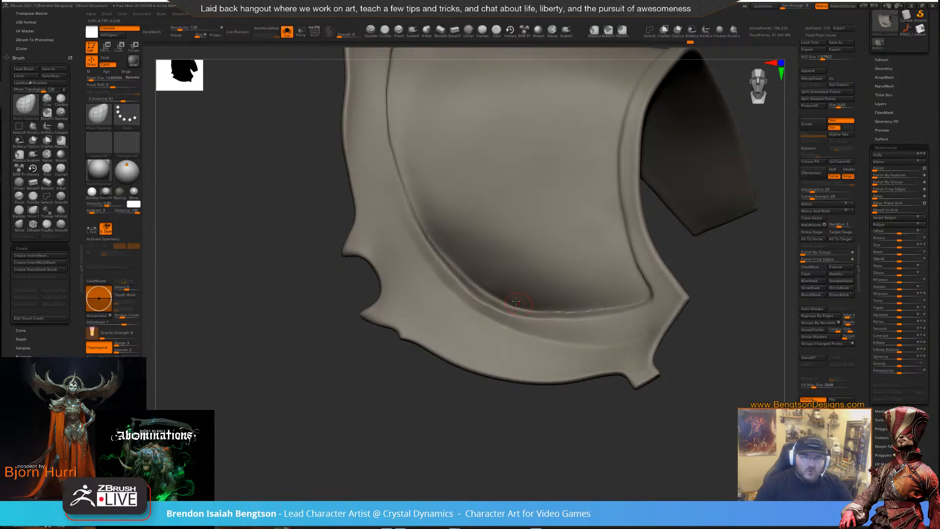
Refine the curve of the inner panel's lower edge along the trim, and enlarge the brush for broader adjustments
drag(468, 381, 462, 397)
drag(506, 405, 506, 395)
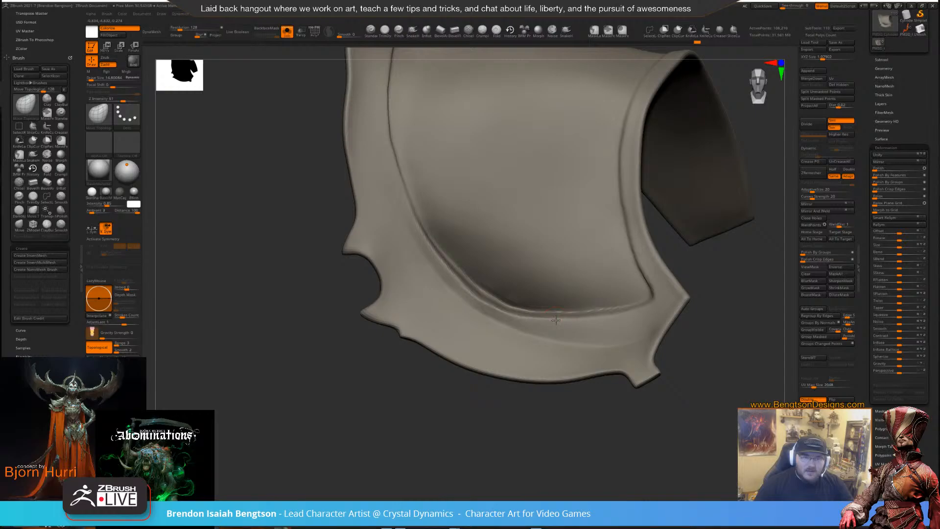
mouse_move(536, 371)
mouse_down()
mouse_move(590, 294)
mouse_move(612, 390)
mouse_up()
key(space)
drag(567, 336, 571, 307)
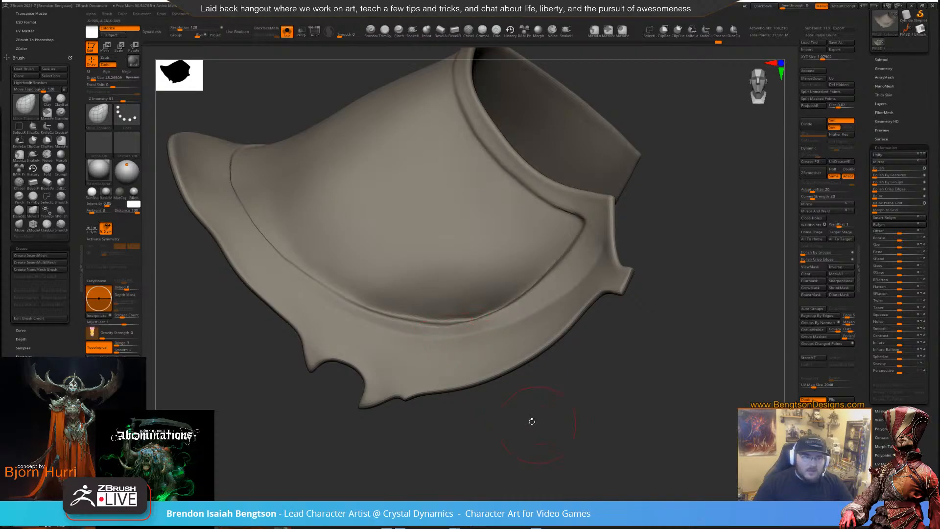
Resize the Move Topological brush and smooth and adjust the inner panel's lower edge along the trim
right_click(333, 280)
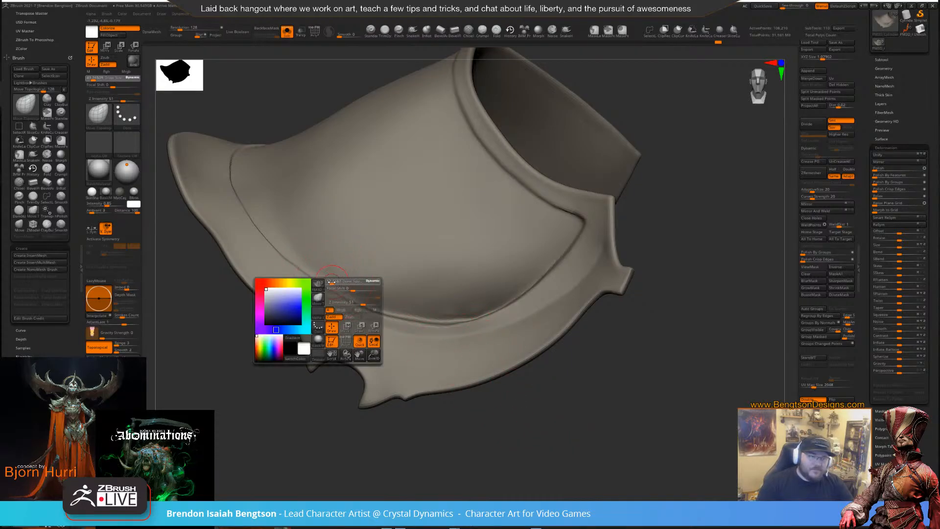
ctrl+right_drag(294, 433, 279, 287)
drag(337, 362, 422, 405)
key(f)
right_click(455, 297)
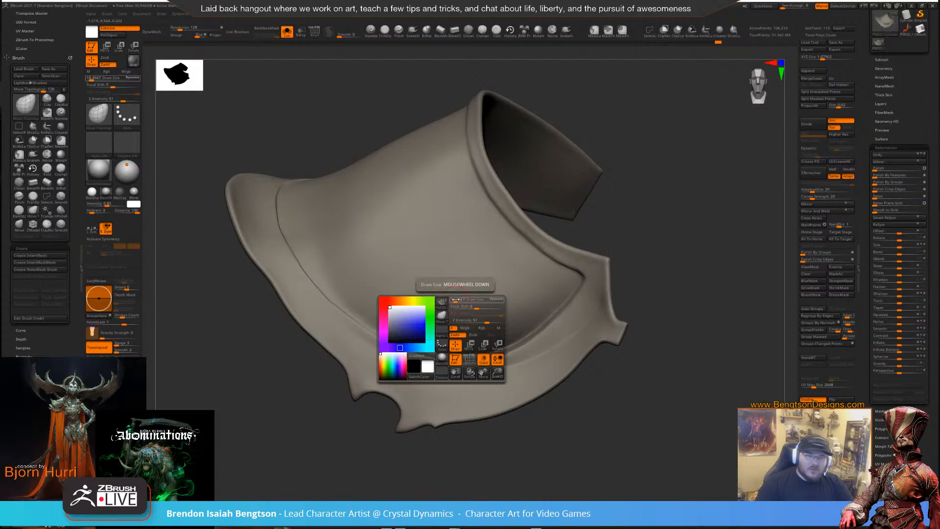
key(shift)
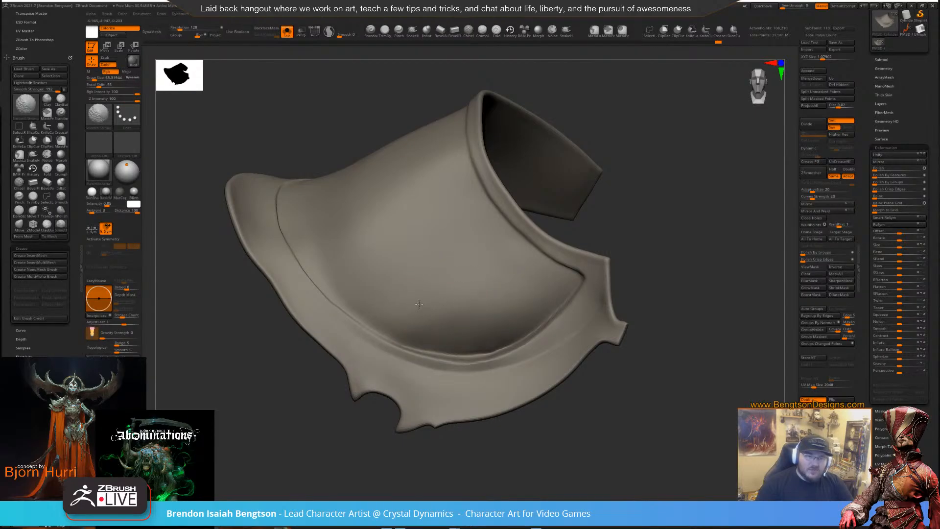
right_click(495, 302)
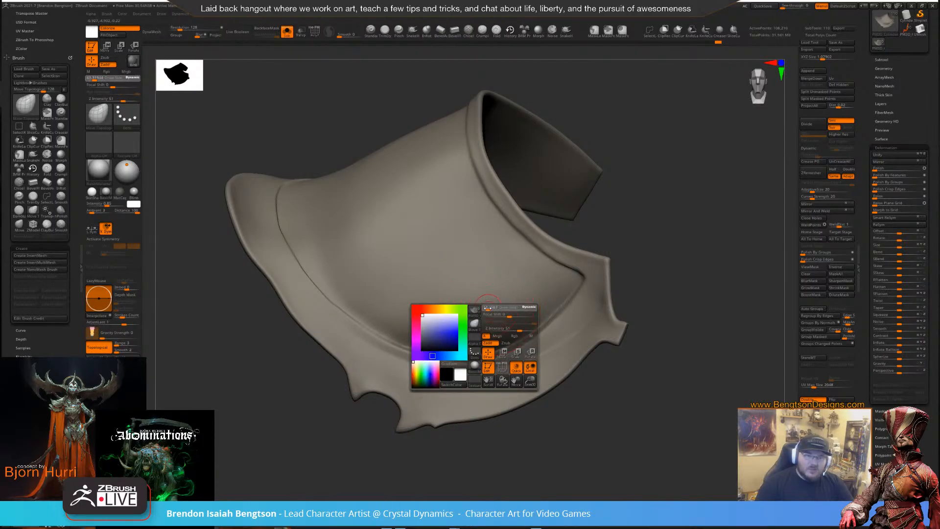
drag(494, 308, 482, 308)
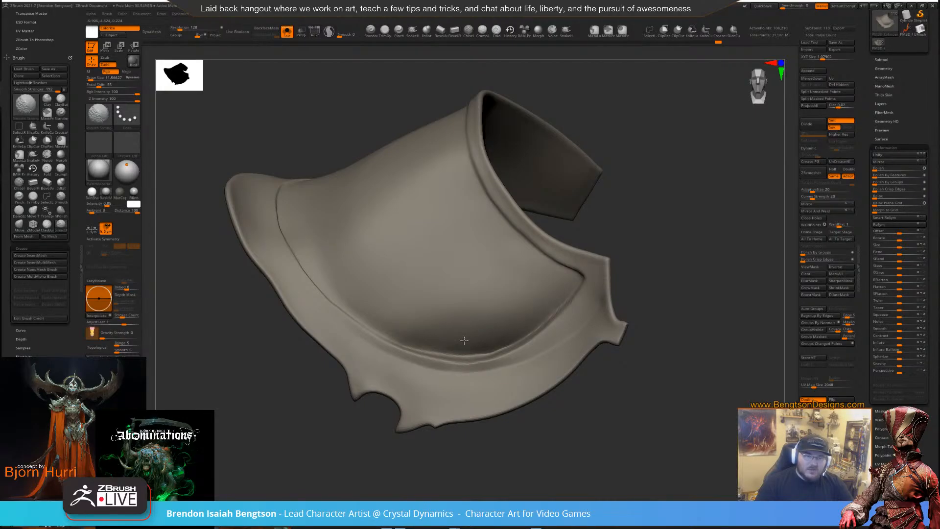
drag(547, 224, 566, 210)
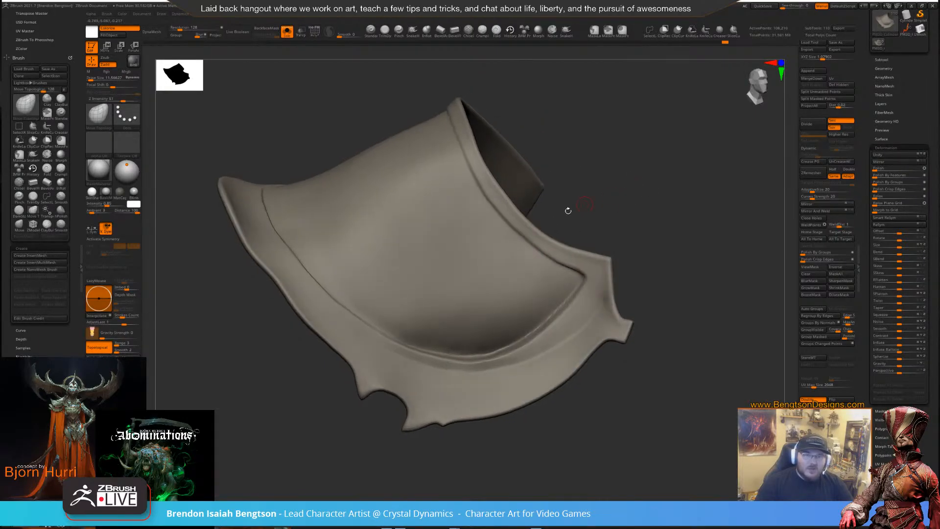
Enlarge the brush and reshape the inner panel's pointed corner and the edges running into it
key(space)
drag(517, 237, 553, 257)
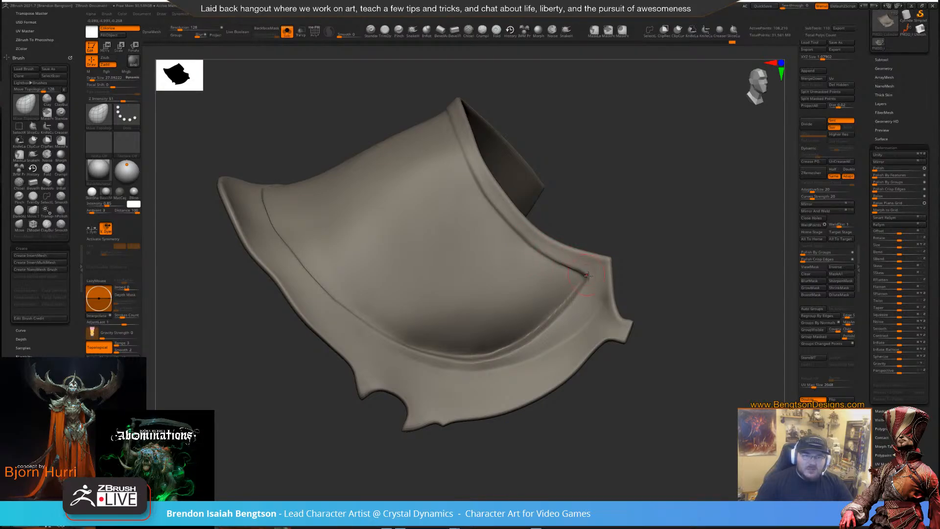
mouse_move(589, 281)
mouse_down()
mouse_move(584, 270)
mouse_move(570, 311)
mouse_move(550, 332)
mouse_move(556, 304)
mouse_up()
mouse_move(628, 228)
mouse_down()
mouse_move(635, 216)
mouse_move(627, 218)
mouse_up()
drag(483, 431, 512, 426)
Even out the curve of the inner panel's crease above the notched lower trim
key(space)
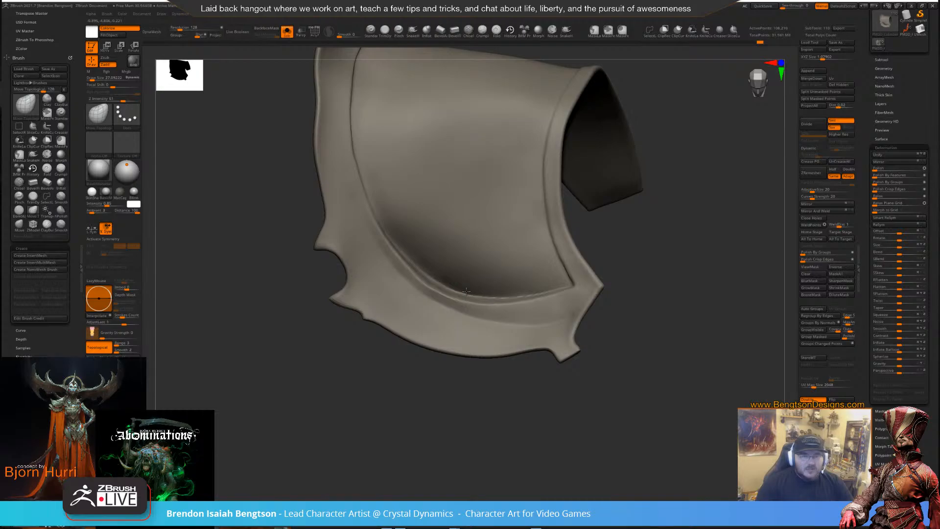
drag(466, 292, 475, 292)
right_drag(438, 327, 424, 295)
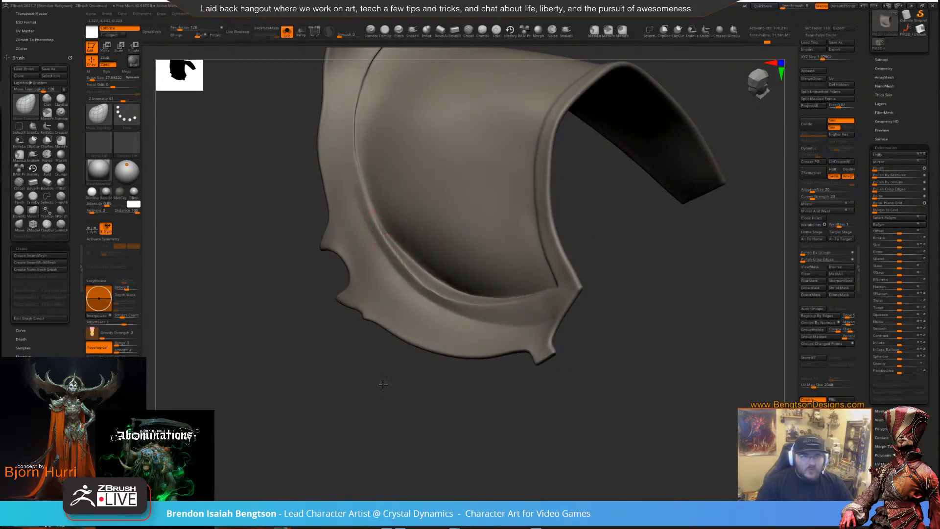
right_drag(383, 228, 398, 234)
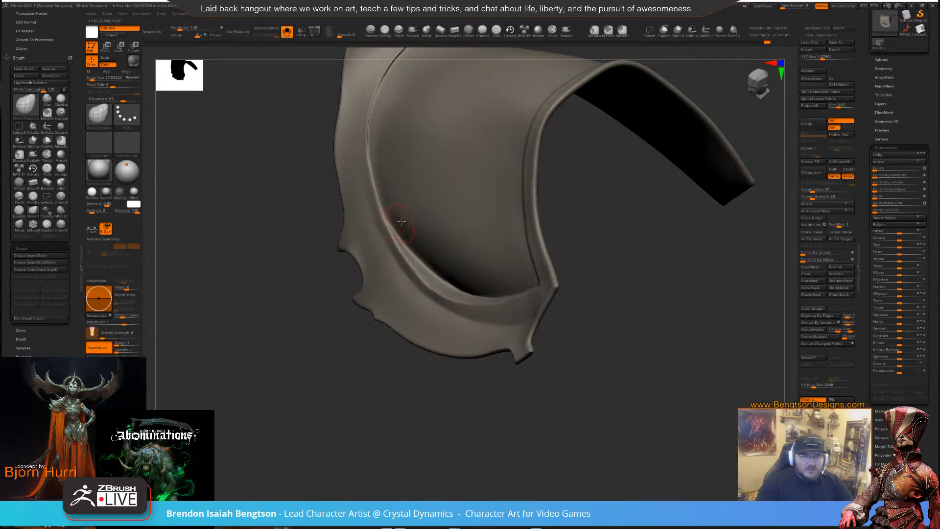
right_drag(601, 254, 455, 292)
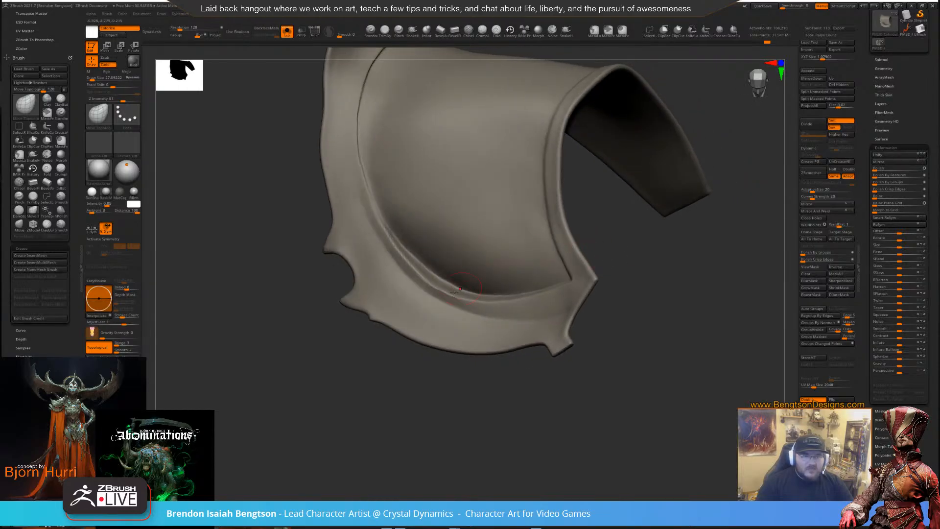
drag(607, 247, 559, 276)
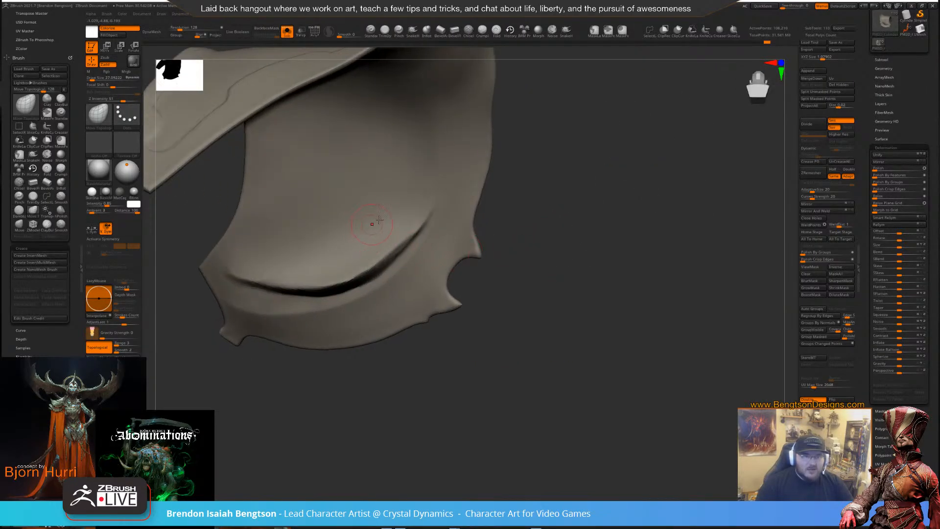
Choose the Pinch brush, adjust its size, and tighten the deep crease on the underside of the shoulder plate
ctrl+right_drag(364, 275, 511, 262)
click(398, 29)
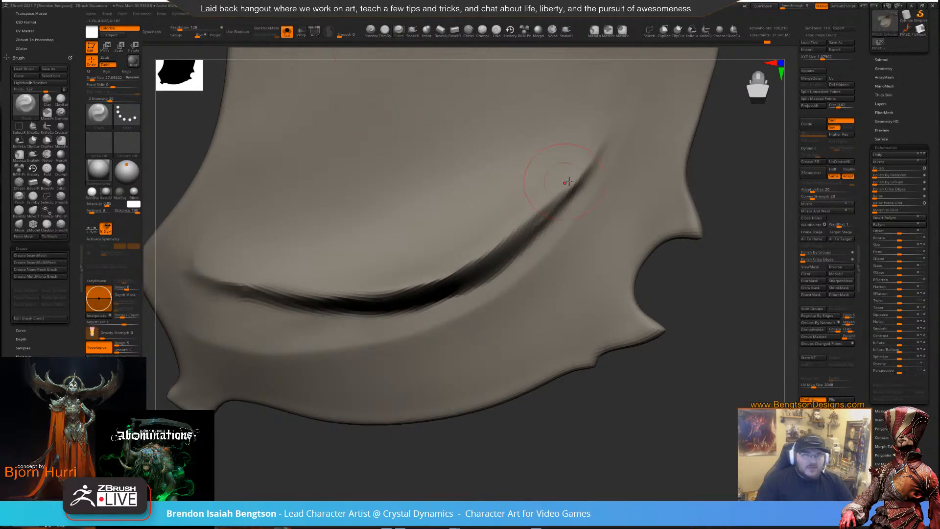
key(space)
drag(565, 172, 558, 172)
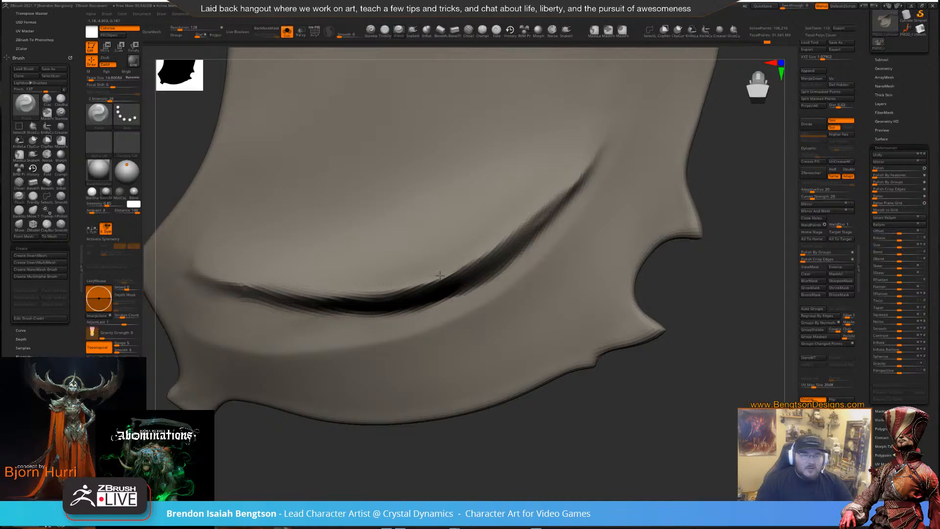
key(space)
drag(349, 294, 360, 294)
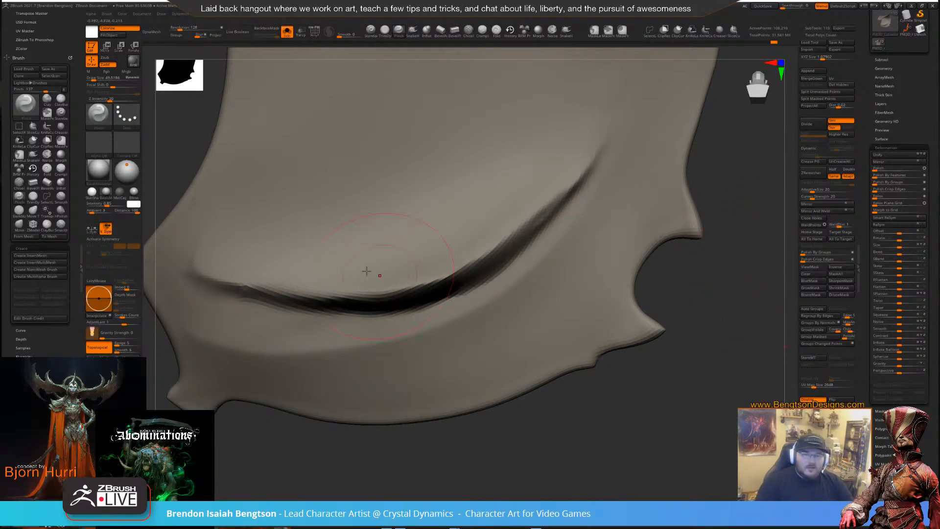
Reduce the Pinch brush's size, raise its intensity, and pinch along the middle of the underside crease
key(space)
drag(338, 290, 312, 290)
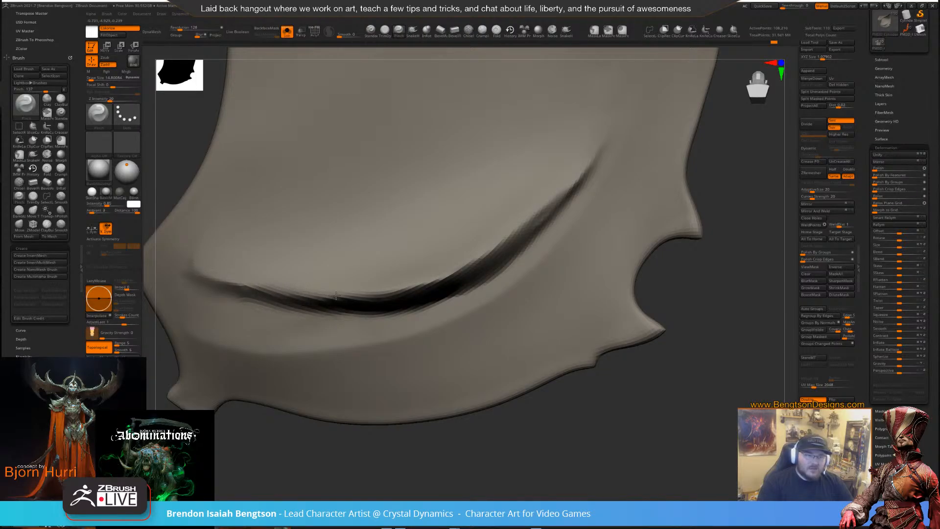
key(space)
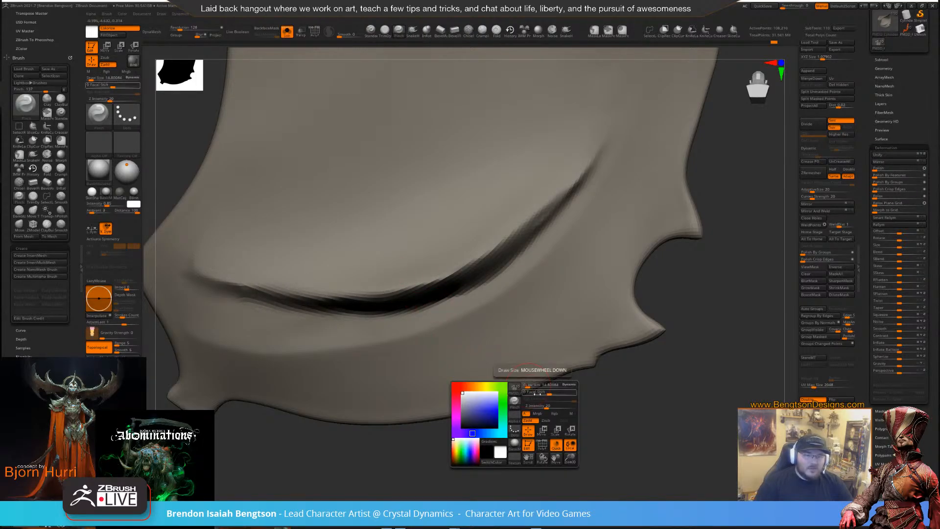
drag(553, 407, 548, 407)
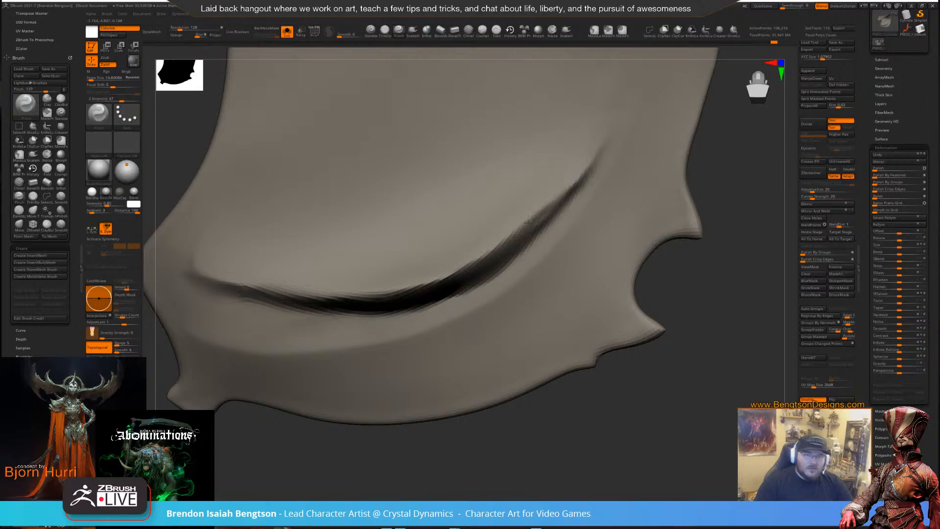
drag(486, 252, 406, 287)
Switch to the Move Topological brush and reshape the fold's walls along the underside crease
mouse_move(529, 418)
alt+mouse_down()
mouse_move(546, 377)
mouse_move(573, 424)
mouse_move(573, 410)
mouse_move(465, 257)
mouse_move(469, 229)
mouse_move(446, 359)
mouse_move(392, 204)
mouse_move(343, 239)
mouse_move(357, 236)
alt+mouse_up()
key(b)
key(m)
key(t)
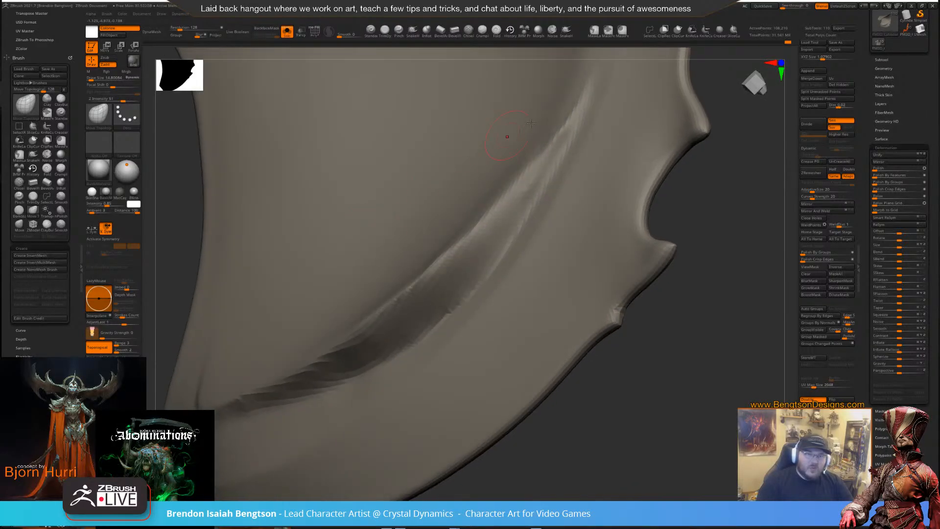
drag(724, 234, 498, 270)
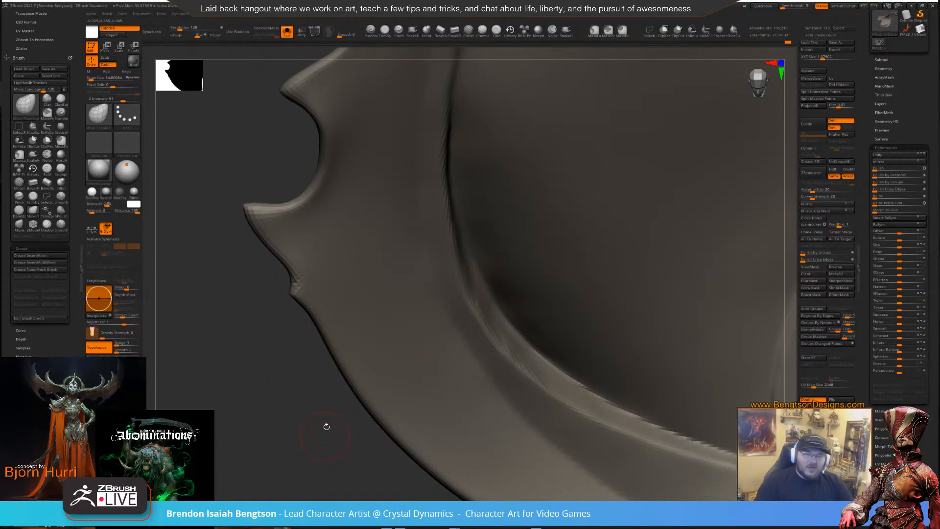
drag(338, 414, 565, 346)
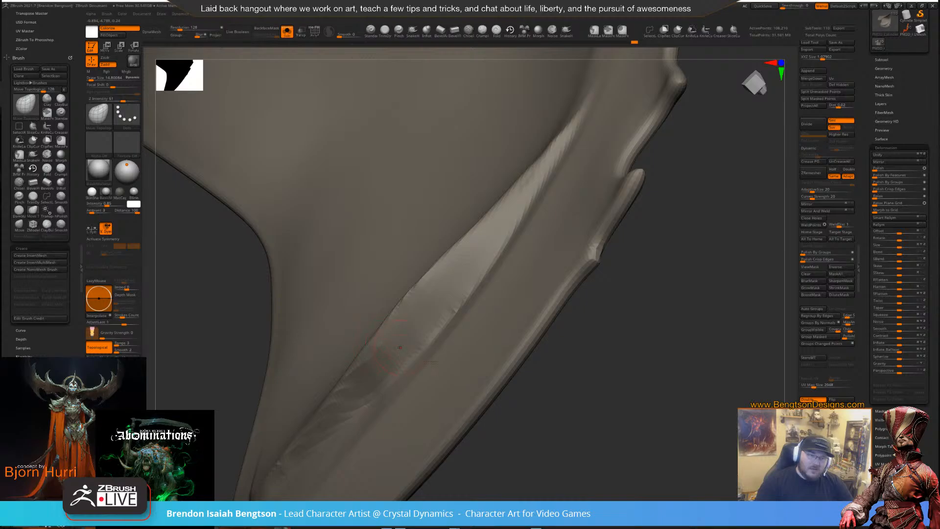
drag(548, 382, 618, 415)
Switch to the hPolish brush, then polish and smooth the rough lip along the underside crease
key(b)
key(h)
key(p)
alt+drag(630, 292, 621, 327)
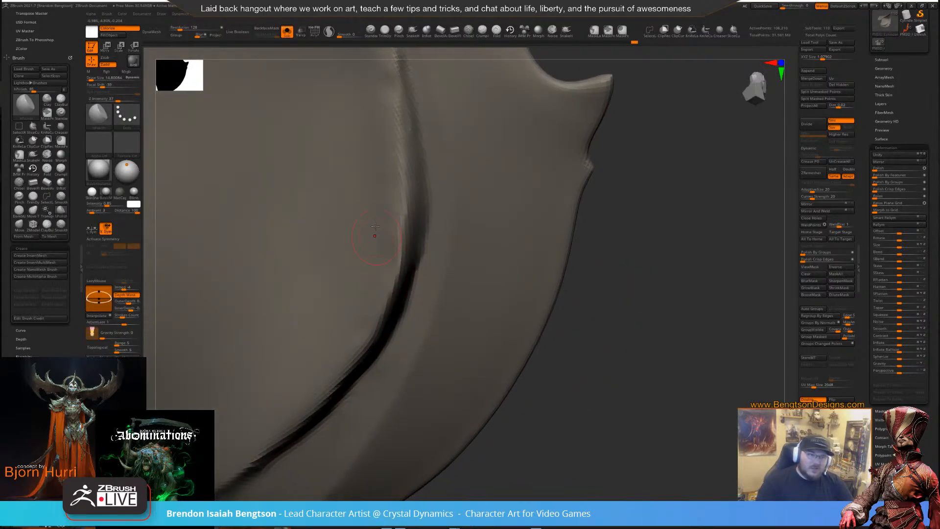
key(shift)
key(shift)
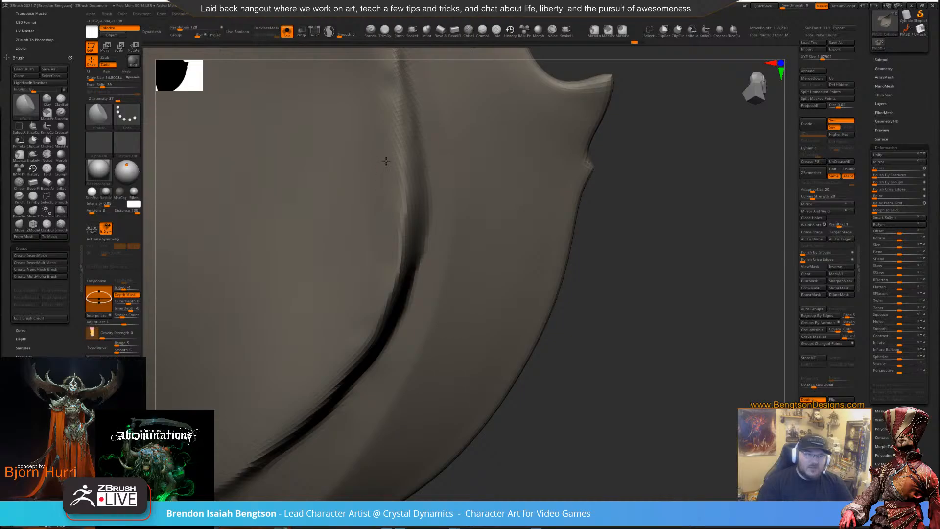
drag(384, 83, 455, 181)
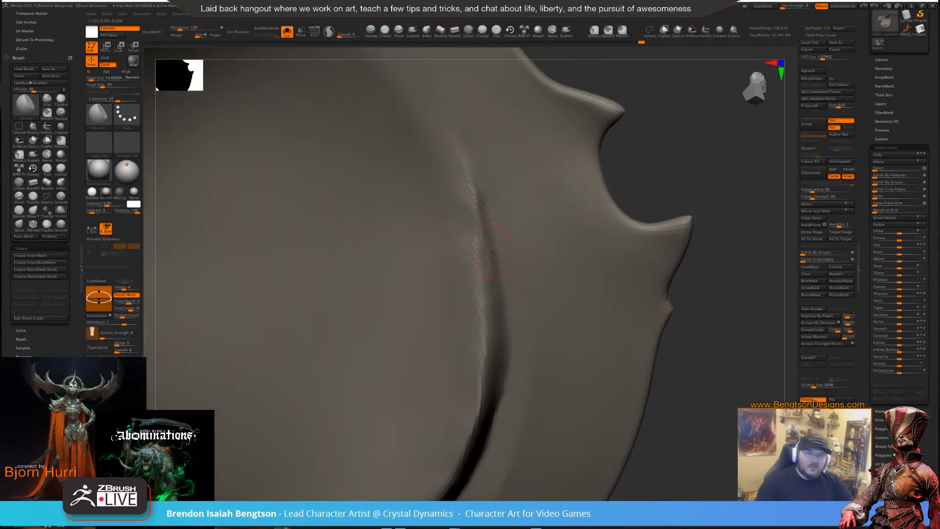
Try to fill the upper end of the underside crease with the ClayBuildup brush and smooth it
key(b)
key(c)
key(b)
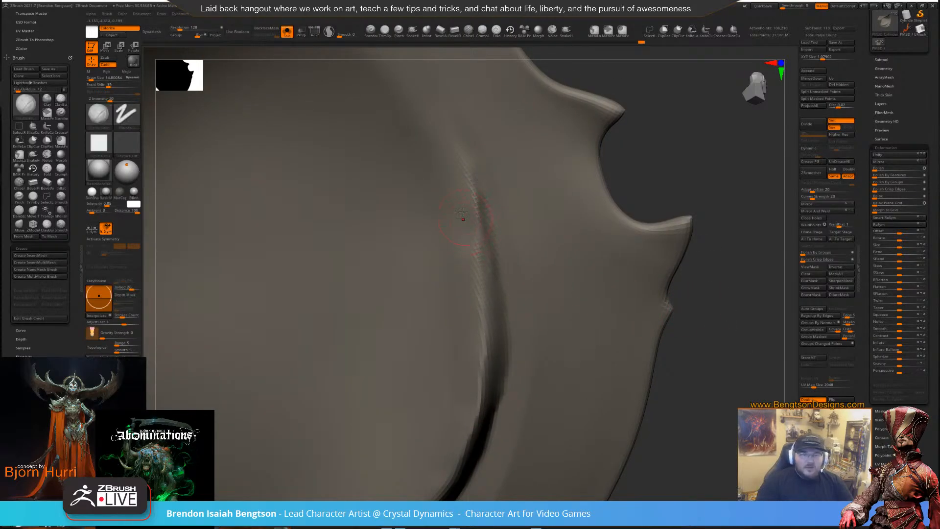
key(shift)
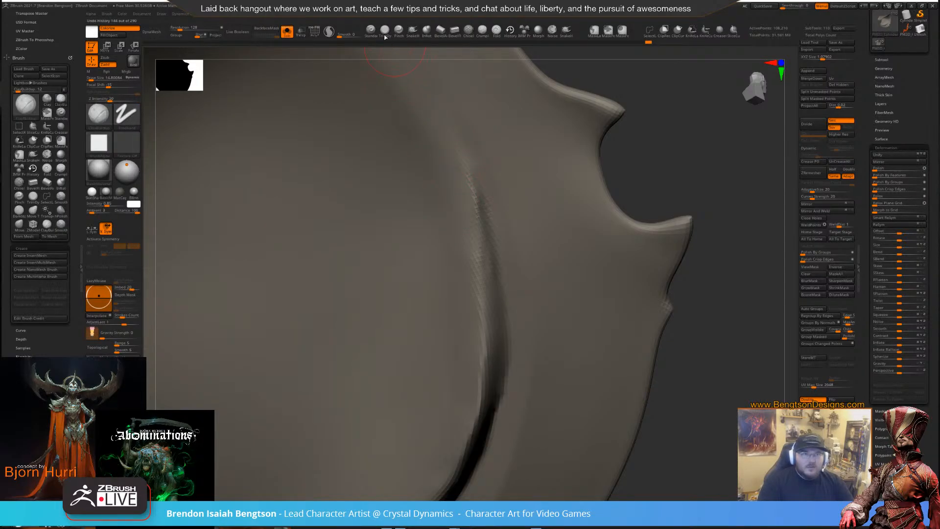
Switch to the DamStandard brush, resize it, and clean up the upper end of the underside crease with smoothing
key(b)
key(d)
key(s)
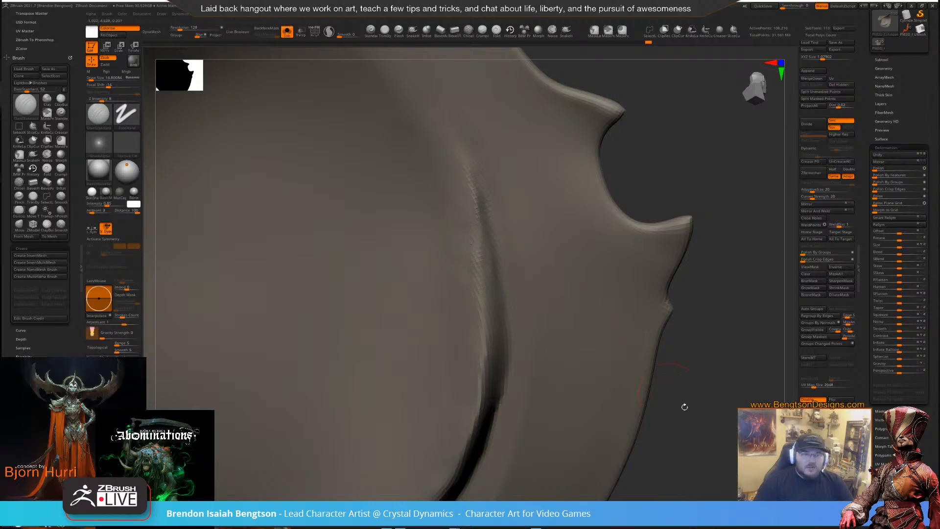
alt+drag(683, 405, 674, 340)
key(shift)
key(space)
drag(450, 153, 453, 152)
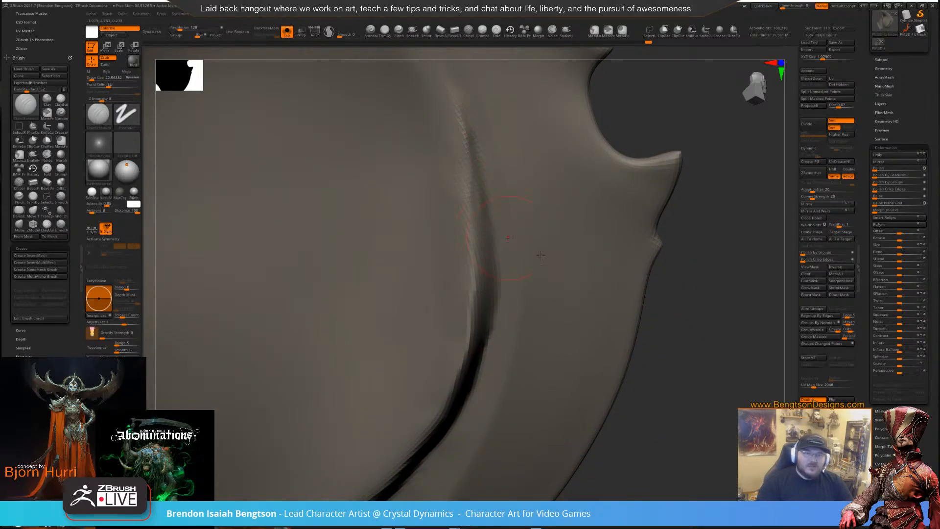
mouse_move(675, 360)
alt+mouse_down()
mouse_move(674, 315)
mouse_move(665, 325)
mouse_move(677, 321)
mouse_move(679, 353)
mouse_move(654, 274)
mouse_move(663, 252)
mouse_move(680, 273)
mouse_move(531, 422)
mouse_move(539, 310)
mouse_move(528, 340)
mouse_move(558, 419)
mouse_move(554, 382)
mouse_move(567, 453)
alt+mouse_up()
key(shift)
Switch to the Move Topological brush, vary its size, and refine the shape of the underside panel above the crease
key(b)
key(m)
key(t)
key(space)
mouse_move(496, 297)
mouse_down()
mouse_move(509, 297)
mouse_move(470, 352)
mouse_move(457, 404)
mouse_move(409, 332)
mouse_up()
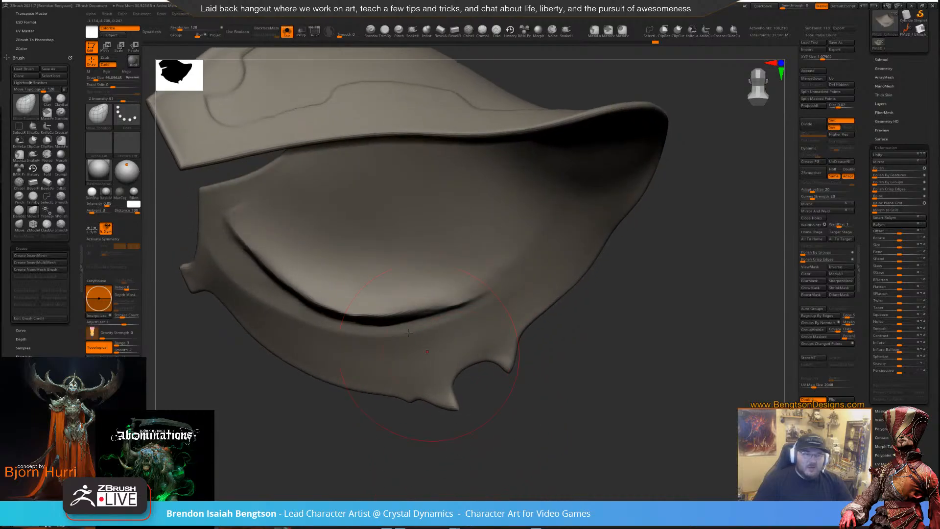
key(space)
mouse_move(390, 299)
mouse_down()
mouse_move(374, 312)
mouse_move(432, 298)
mouse_up()
key(space)
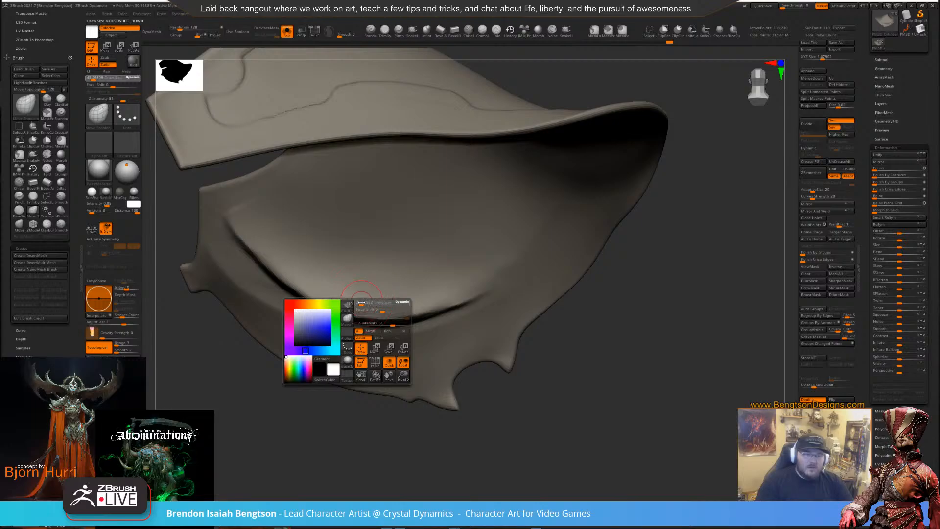
drag(371, 292, 337, 297)
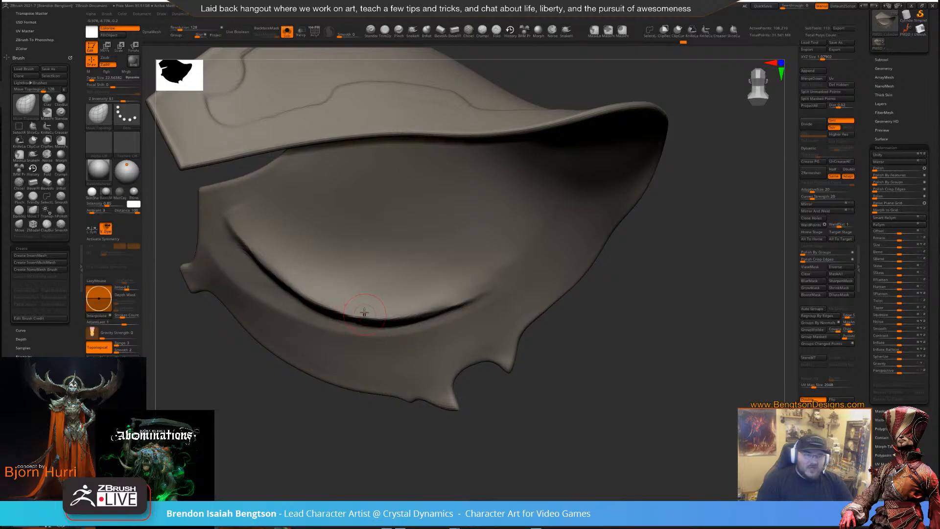
Switch to the DamStandard brush and extend the underside crease's tapering upper end toward the panel
mouse_move(553, 401)
mouse_down()
mouse_move(549, 347)
mouse_move(598, 284)
mouse_move(642, 269)
mouse_move(655, 286)
mouse_move(680, 249)
mouse_move(692, 205)
mouse_up()
key(b)
key(d)
key(s)
drag(588, 201, 556, 210)
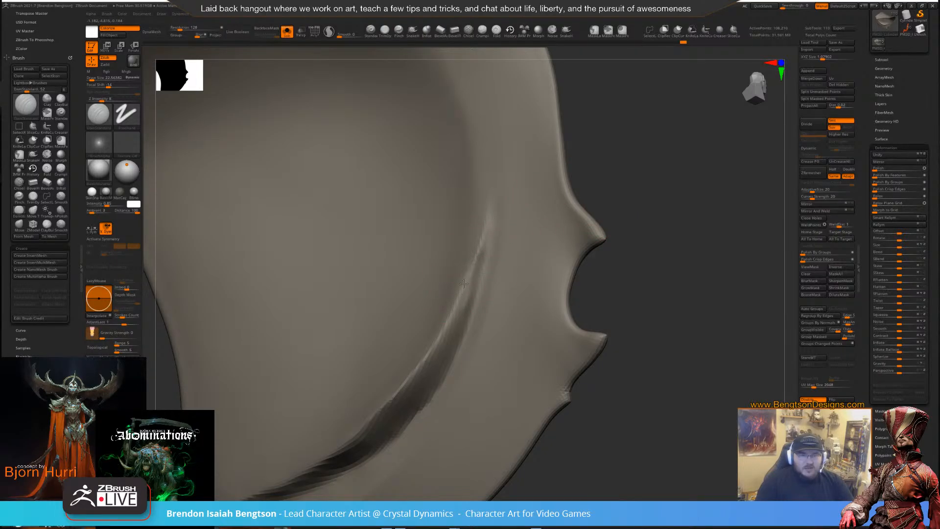
drag(471, 266, 483, 218)
alt+drag(661, 297, 602, 339)
drag(606, 419, 607, 398)
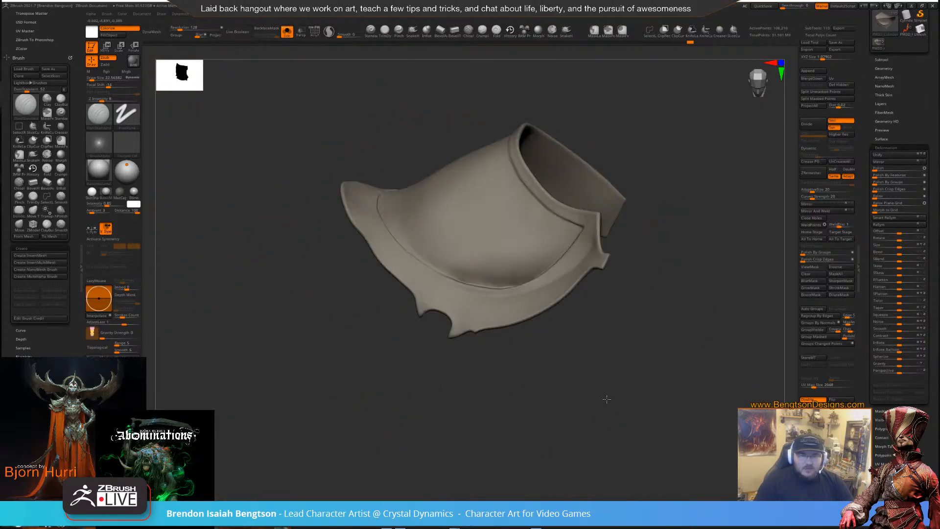
Switch to the Move Topological brush, adjust the outer side of the panel's lower edge, and undo the last change
mouse_move(631, 325)
alt+mouse_down()
mouse_move(598, 383)
mouse_move(620, 458)
alt+mouse_up()
key(b)
key(m)
key(t)
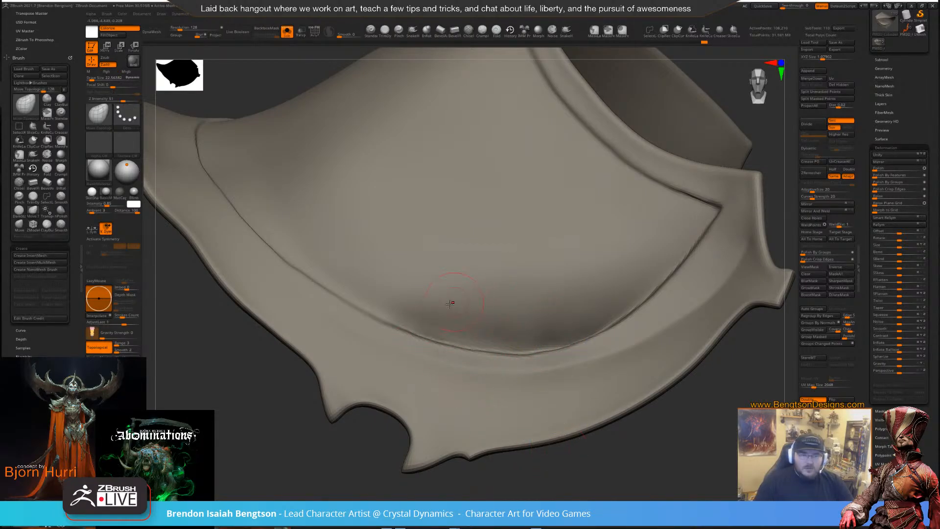
key(ctrl+z)
mouse_move(522, 325)
ctrl+right_down()
mouse_move(637, 308)
mouse_move(716, 283)
mouse_move(644, 308)
mouse_move(635, 302)
mouse_move(647, 264)
mouse_move(661, 304)
mouse_move(614, 337)
ctrl+right_up()
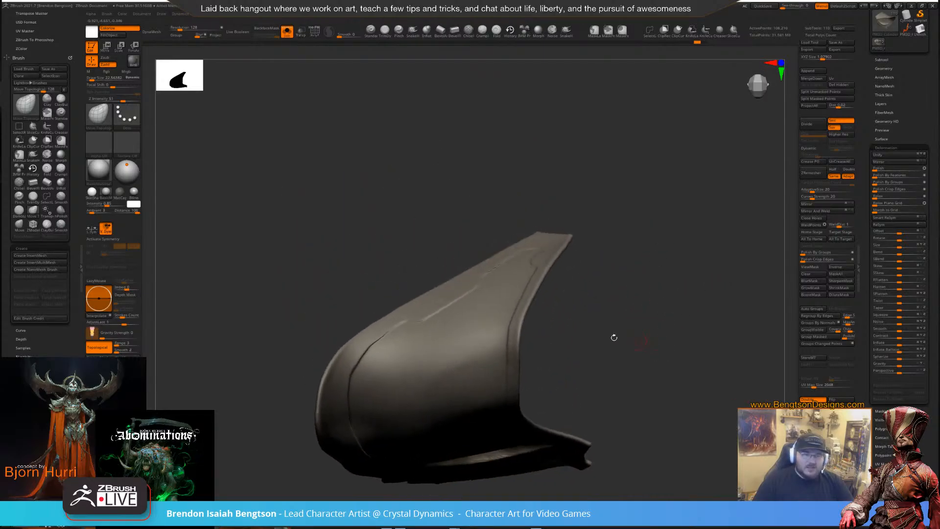
Resize the Move Topological brush and adjust the wavy crease along the armor panel's outer side, smoothing where needed
key(space)
key(shift)
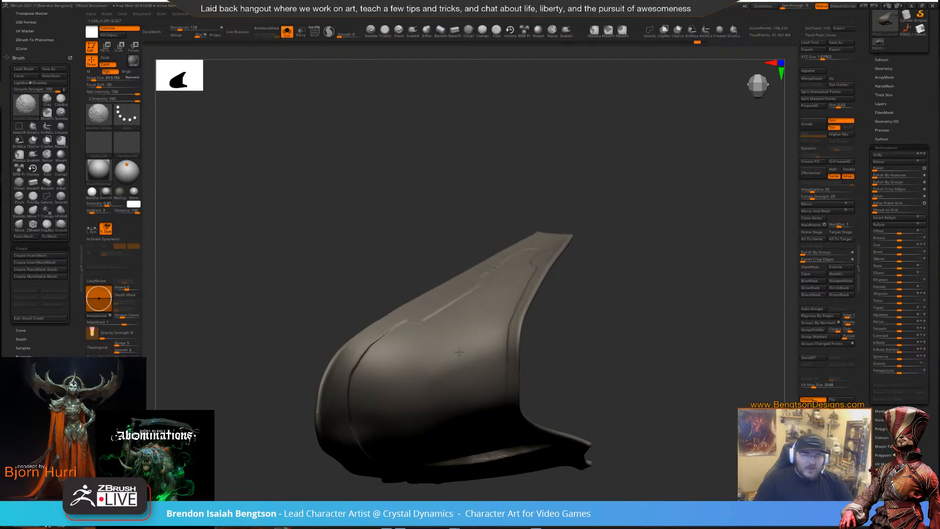
key(b)
key(m)
key(t)
mouse_move(556, 319)
right_down()
mouse_move(663, 260)
mouse_move(667, 319)
mouse_move(483, 221)
right_up()
key(space)
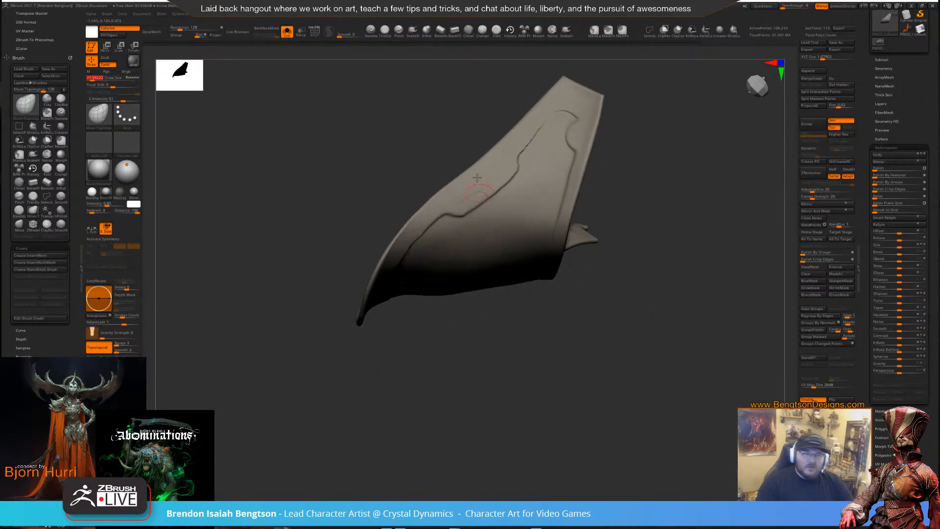
key(shift)
right_drag(497, 160, 621, 216)
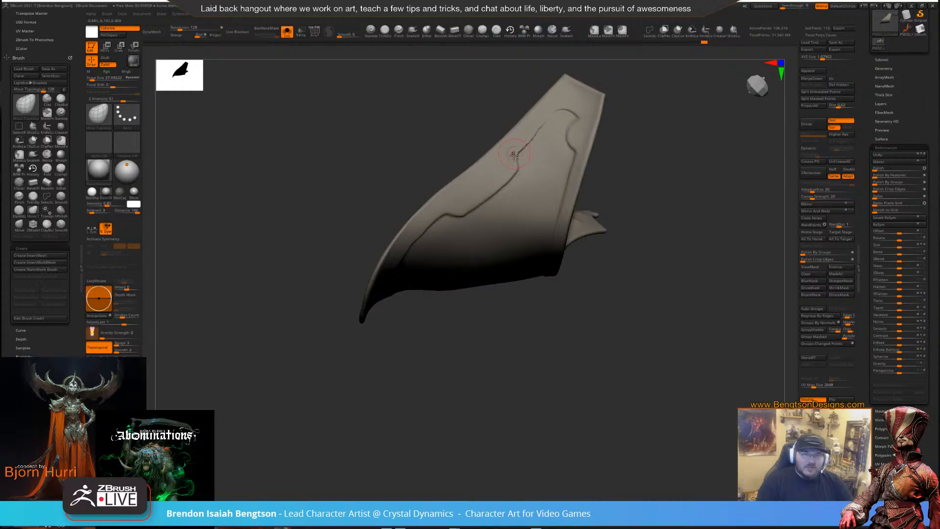
Subdivide the shoulder plate once and refine the crease's upper end with a smaller Move Topological brush
click(813, 124)
right_drag(682, 220, 547, 124)
key(space)
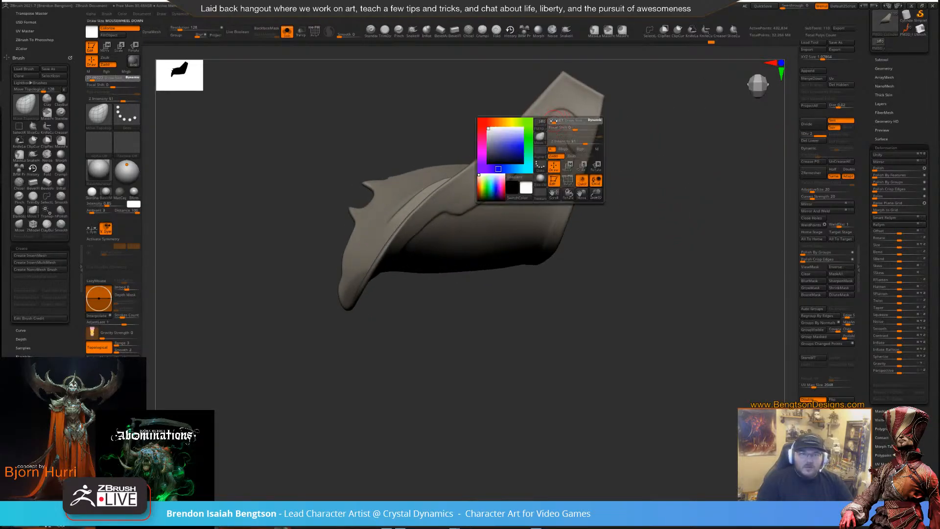
drag(554, 121, 555, 121)
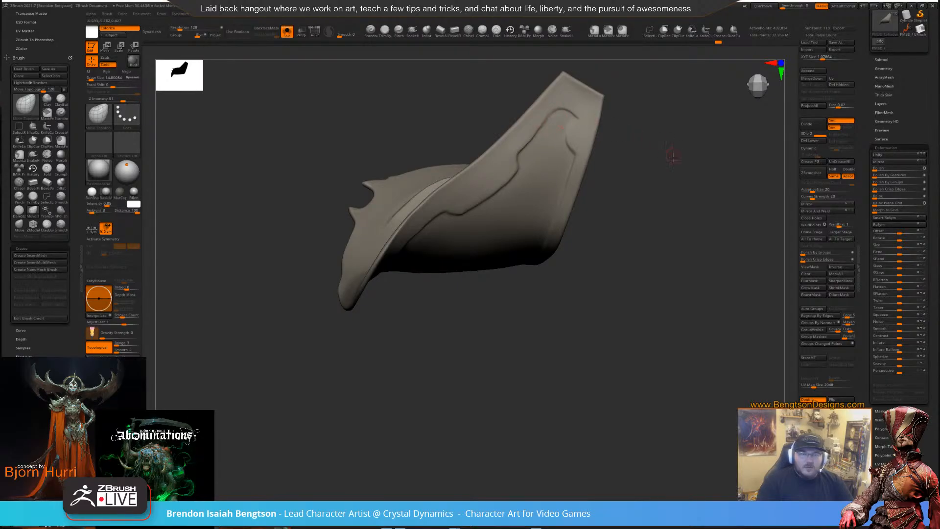
drag(672, 157, 631, 152)
Switch to the DamStandard brush, bring back the whole character, and view the layered shoulder plates up close
key(b)
key(d)
key(s)
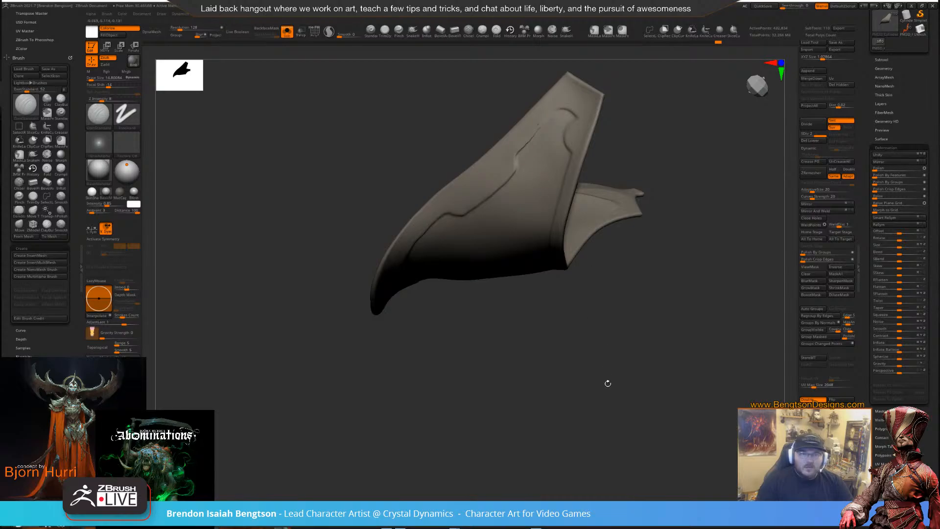
mouse_move(608, 382)
alt+mouse_down()
mouse_move(622, 180)
mouse_move(611, 314)
alt+mouse_up()
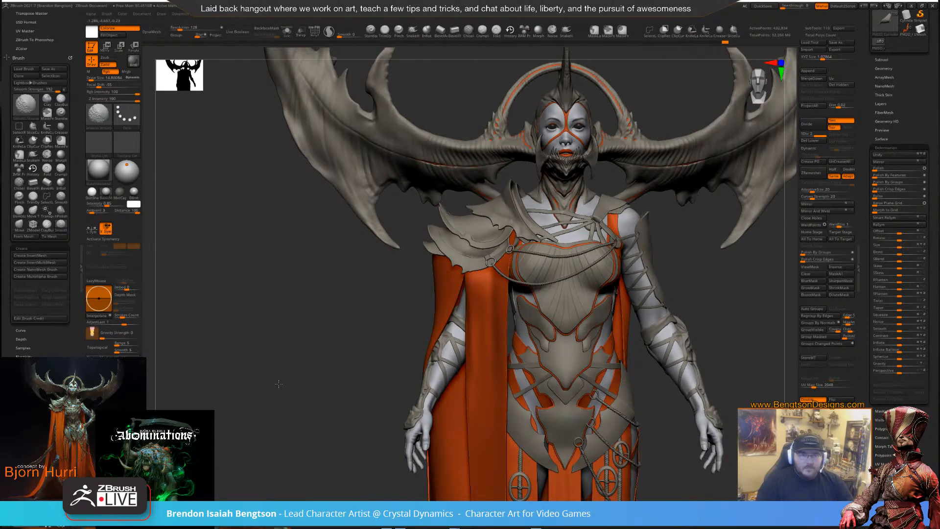
mouse_move(279, 384)
mouse_down()
mouse_move(321, 397)
mouse_move(374, 319)
mouse_up()
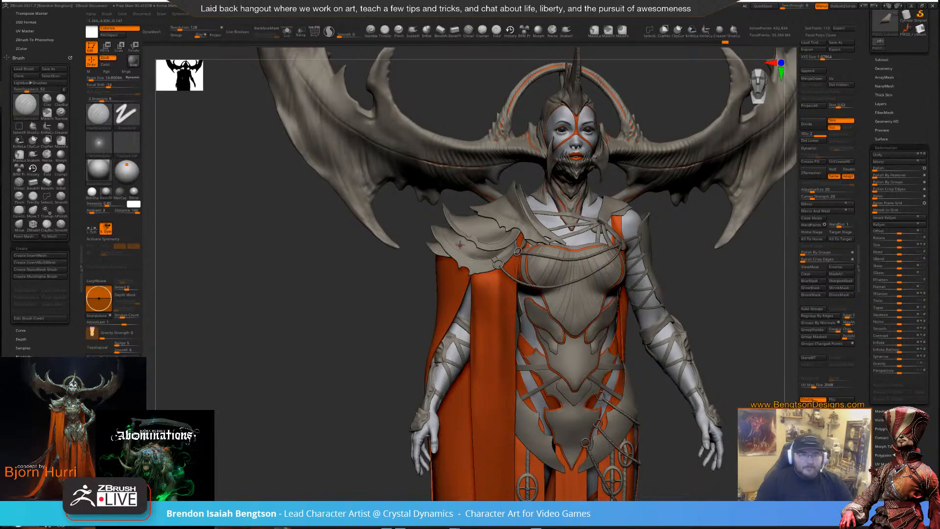
ctrl+right_drag(470, 254, 452, 392)
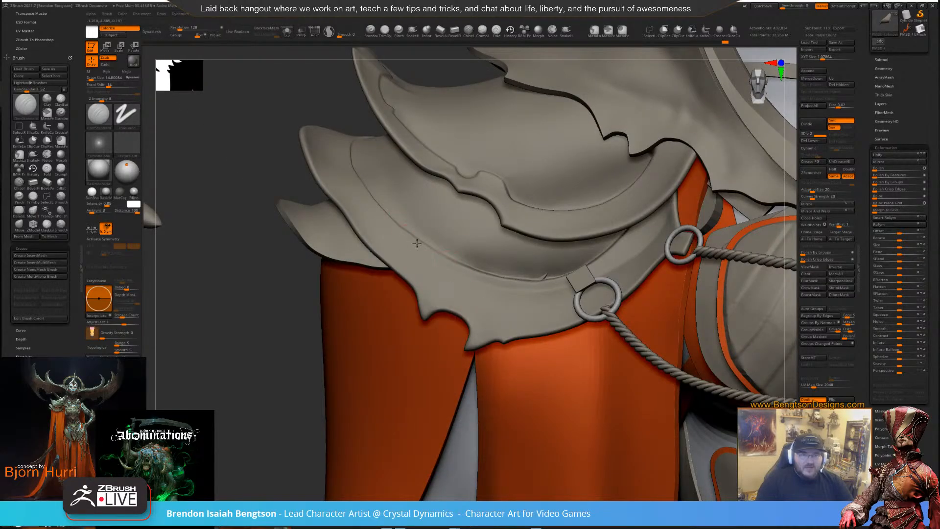
mouse_move(405, 212)
right_down()
mouse_move(382, 200)
mouse_move(426, 210)
right_up()
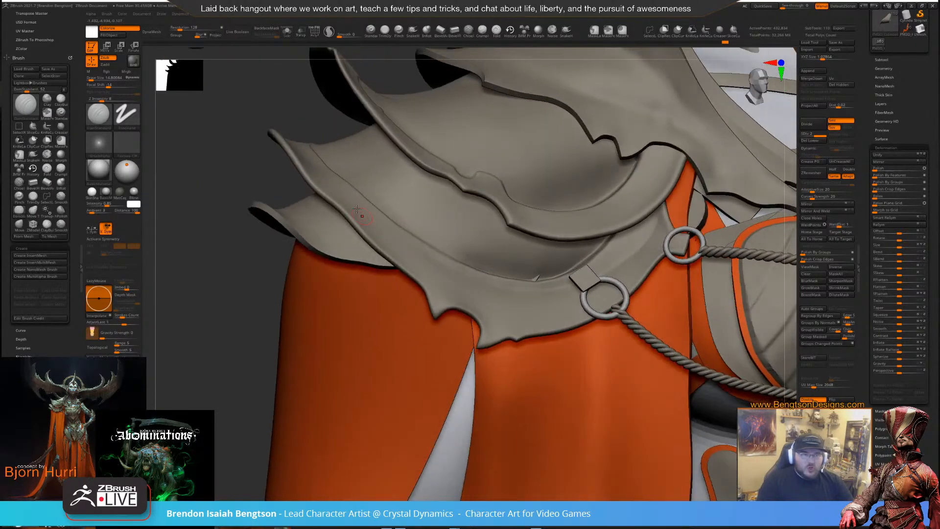
Switch to the Move Topological brush, vary its size, and adjust the crease and outer end of the lower shoulder plate
key(b)
key(m)
key(t)
key(space)
mouse_move(341, 195)
mouse_down()
mouse_move(350, 195)
mouse_move(339, 211)
mouse_up()
key(space)
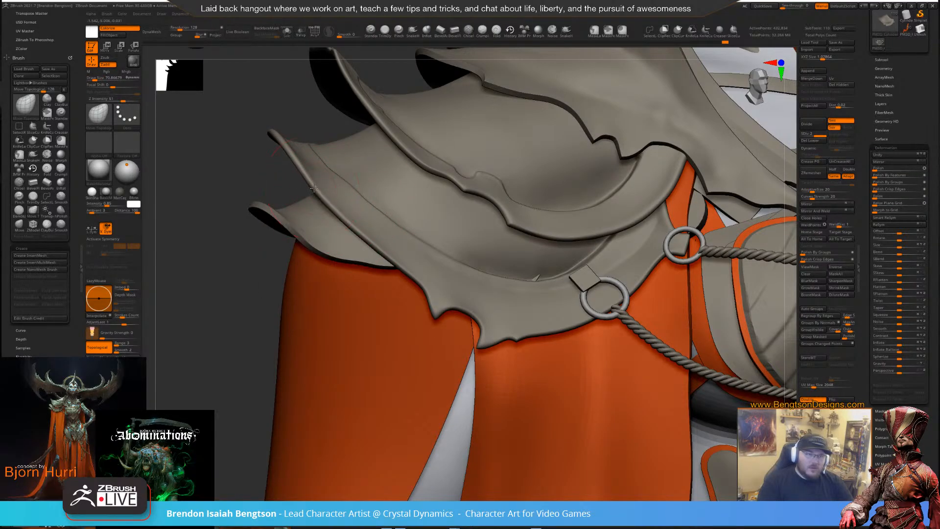
drag(281, 334, 277, 252)
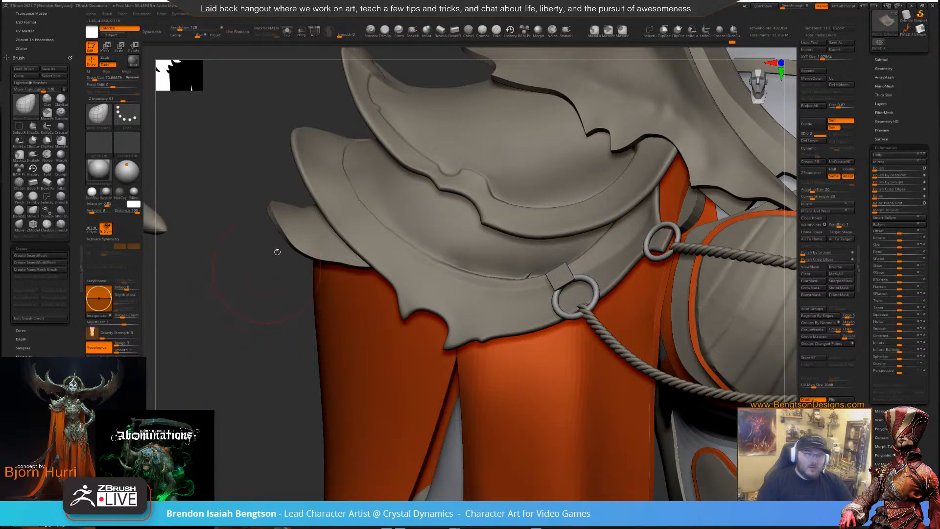
right_drag(356, 190, 351, 186)
key(space)
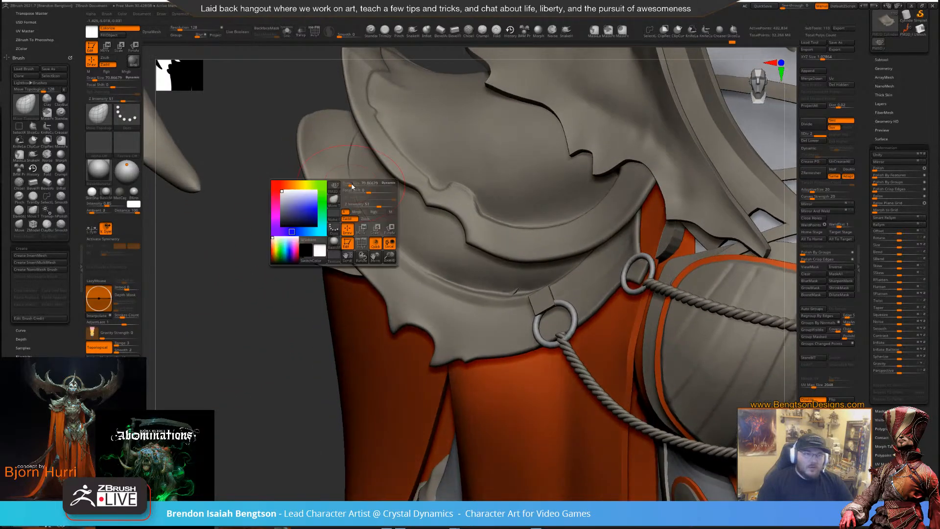
drag(355, 186, 349, 185)
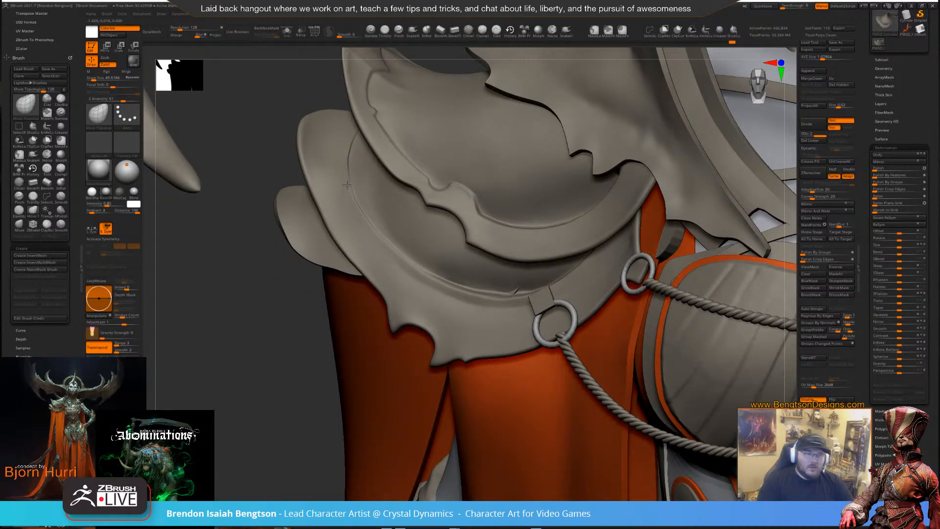
drag(257, 354, 260, 335)
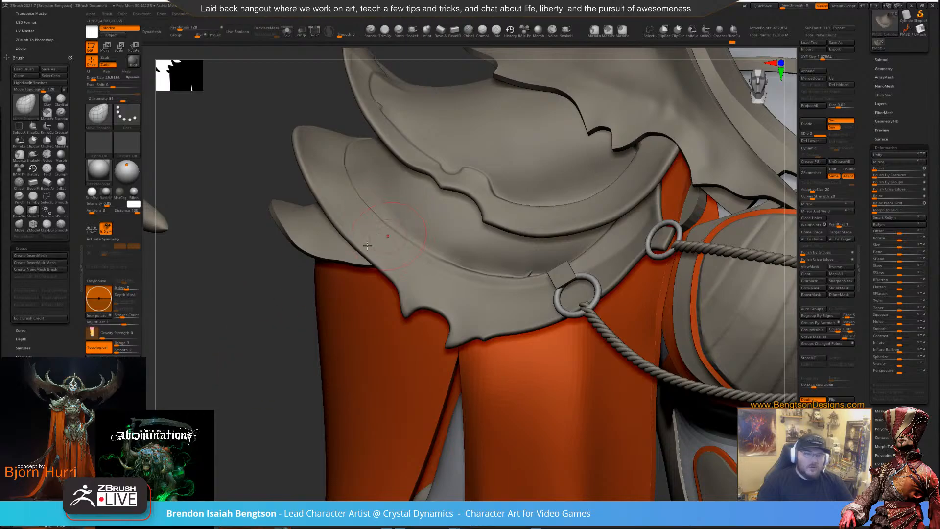
Select the small strap piece beside the ring on the lower shoulder plate and review the whole character from front and back
alt+click(526, 270)
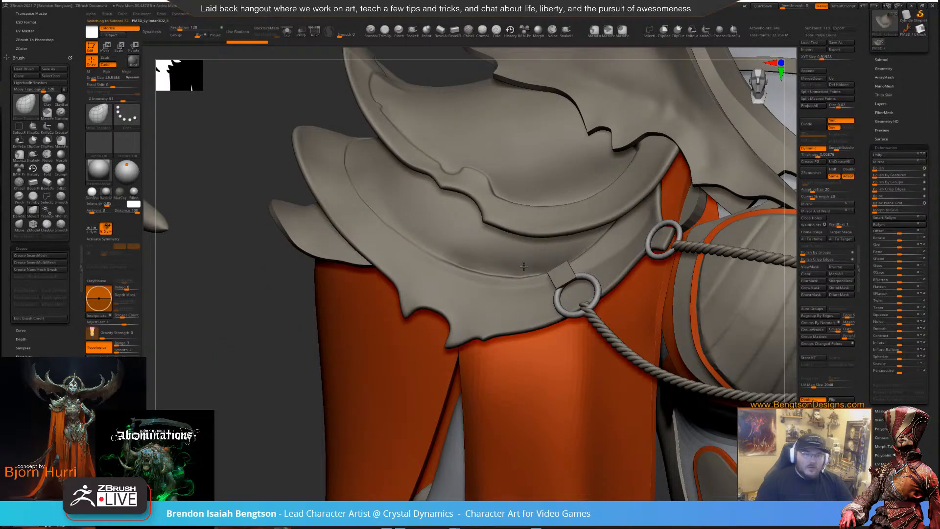
alt+drag(262, 359, 310, 237)
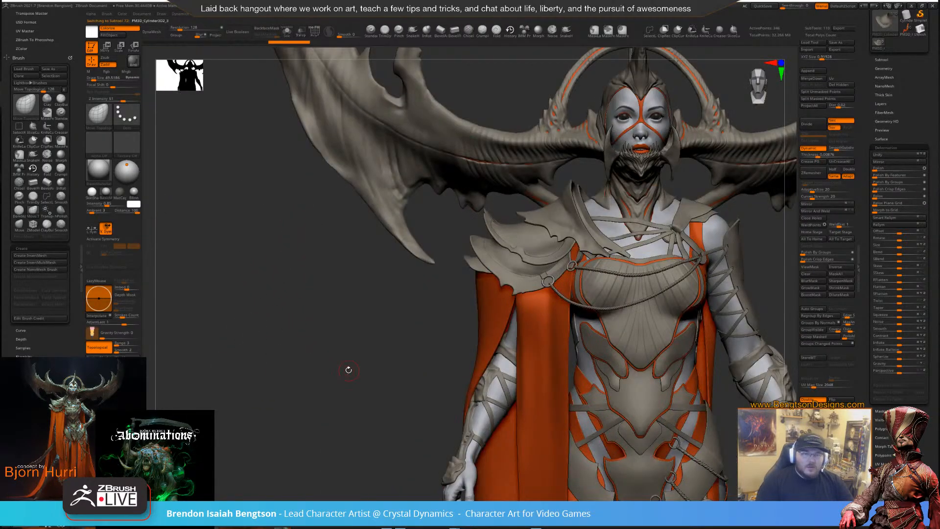
mouse_move(349, 370)
alt+mouse_down()
mouse_move(346, 343)
mouse_move(231, 308)
mouse_move(207, 286)
alt+mouse_up()
key(shift)
mouse_move(711, 266)
mouse_down()
mouse_move(725, 270)
mouse_move(693, 265)
mouse_move(671, 280)
mouse_move(682, 288)
mouse_move(682, 279)
mouse_move(613, 299)
mouse_move(651, 237)
mouse_up()
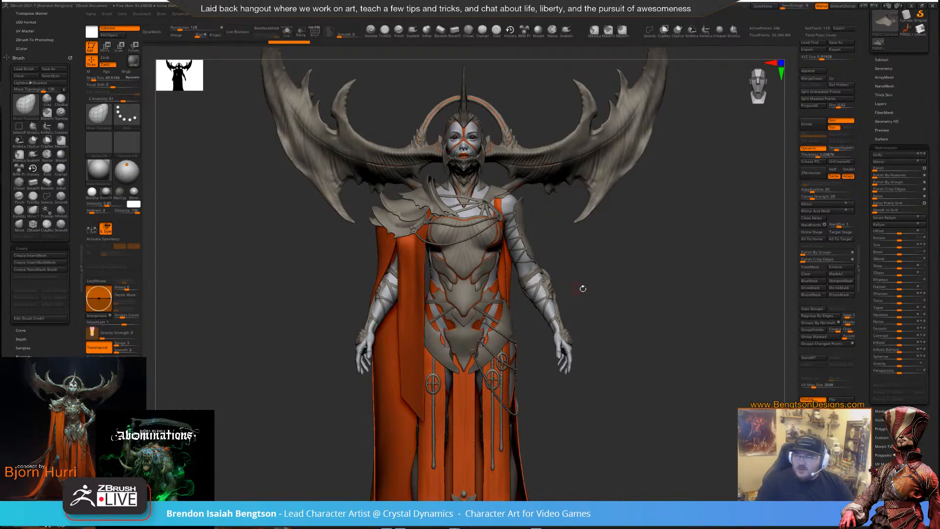
alt+drag(613, 306, 631, 368)
drag(674, 280, 656, 260)
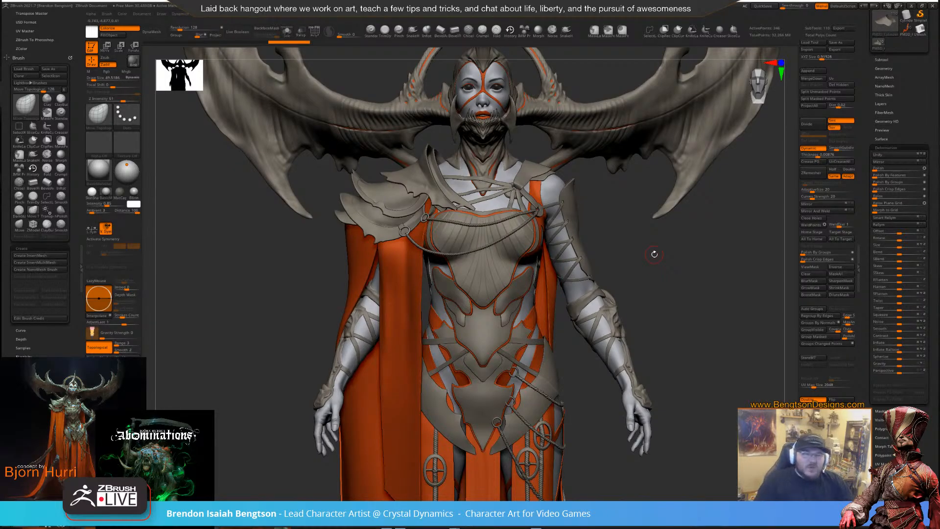
alt+drag(711, 320, 580, 332)
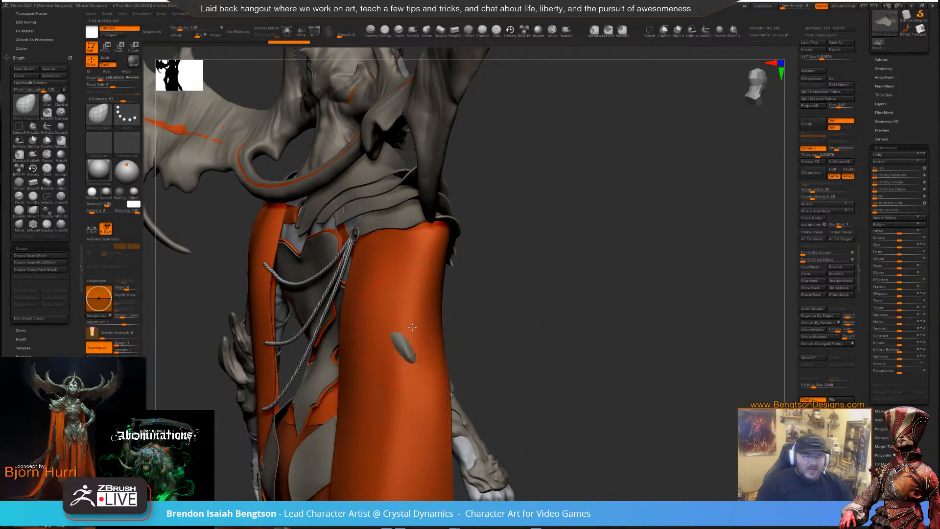
Select the small oval piece on the back of the orange cape and inspect the oval gems above the front cloth trims
alt+click(403, 349)
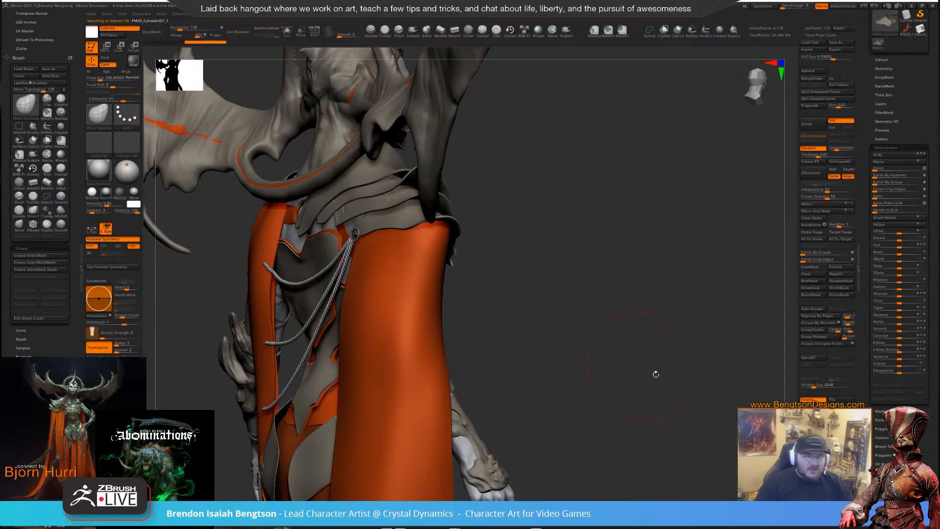
drag(655, 373, 598, 328)
key(f)
mouse_move(593, 359)
alt+mouse_down()
mouse_move(572, 215)
mouse_move(639, 302)
mouse_move(460, 268)
mouse_move(451, 284)
mouse_move(692, 284)
mouse_move(605, 296)
mouse_move(376, 295)
alt+mouse_up()
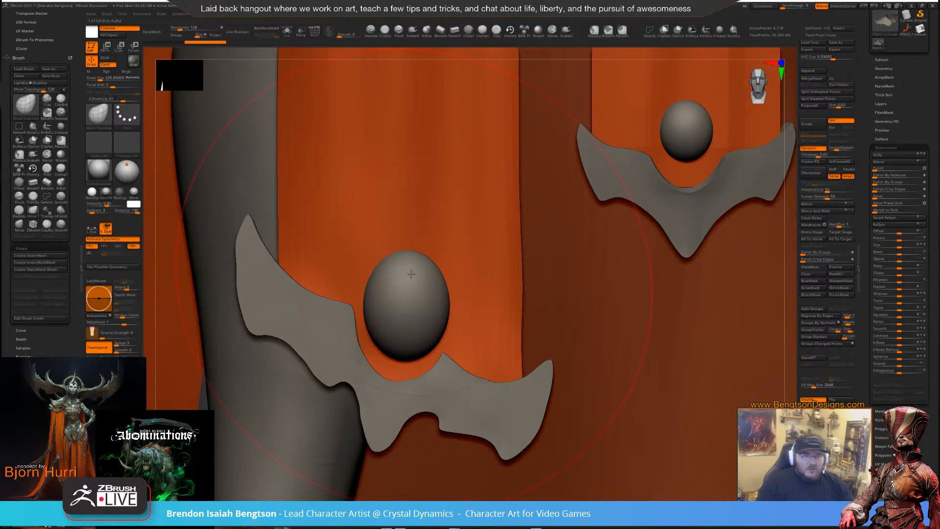
alt+drag(691, 123, 734, 239)
alt+drag(734, 239, 520, 256)
alt+drag(534, 340, 596, 241)
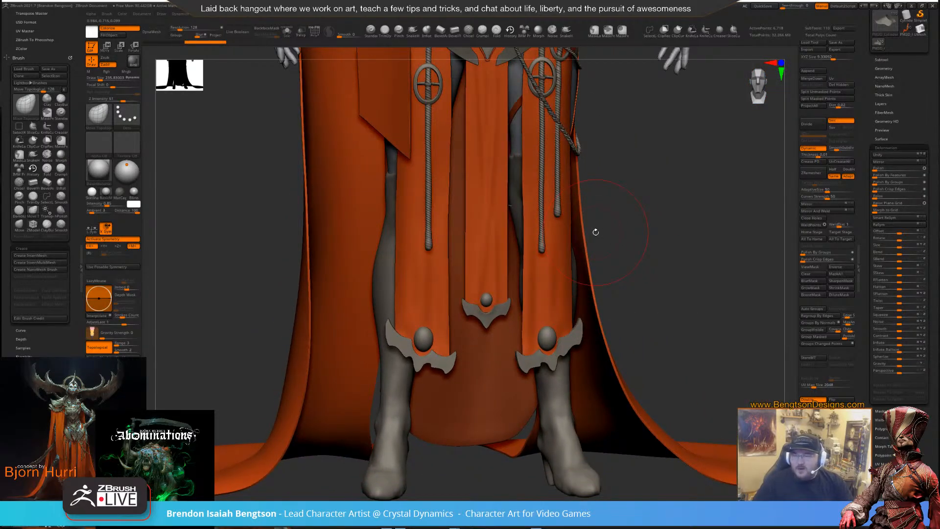
Bring up the concept art and examine the hanging ropes, metal trims and oval gems on the front cloth panels
right_drag(939, 225, 766, 239)
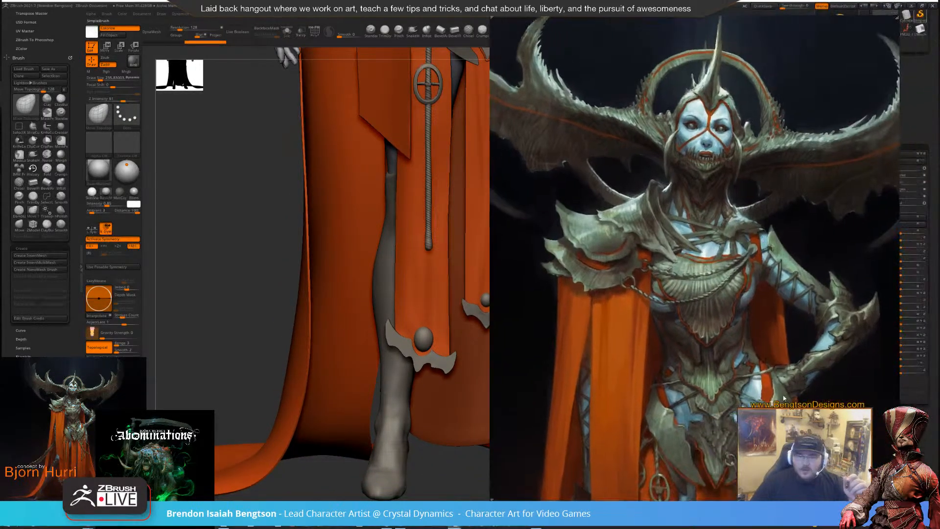
middle_drag(730, 421, 691, 198)
middle_drag(682, 332, 628, 228)
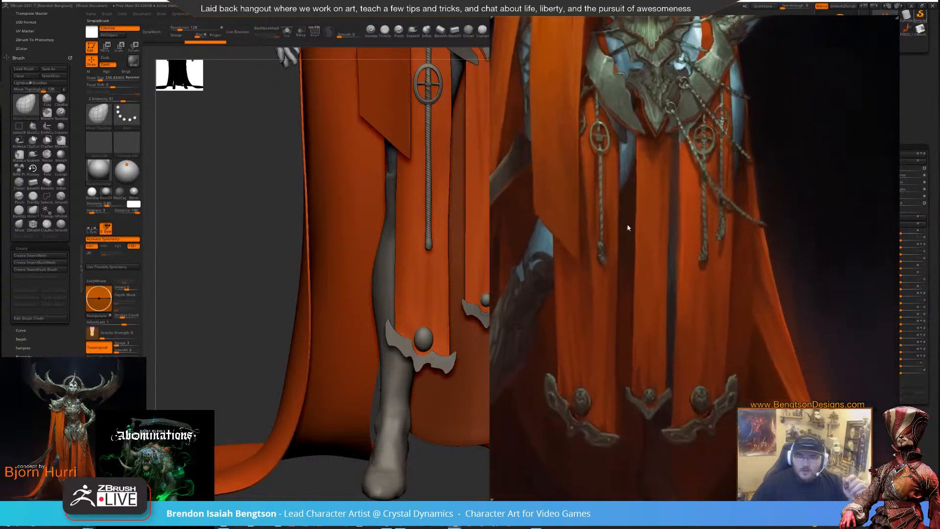
alt+right_drag(592, 402, 557, 426)
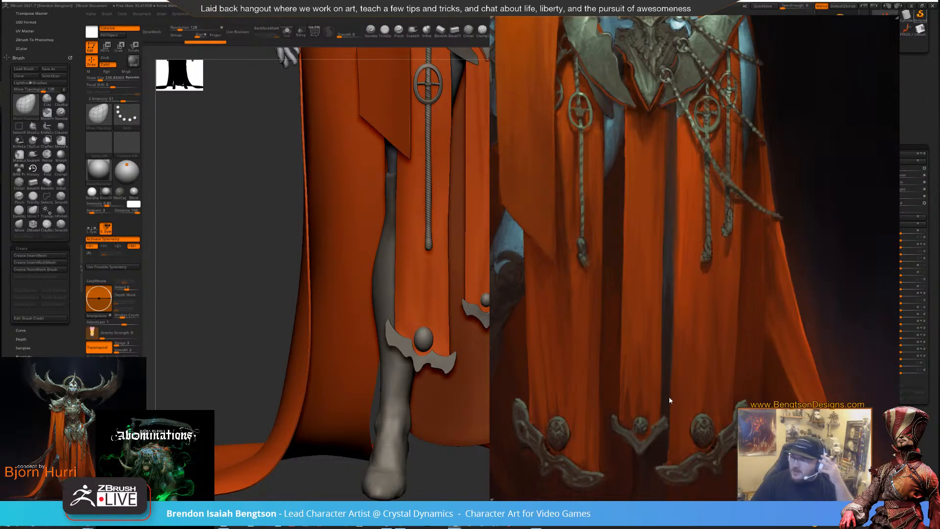
right_drag(642, 309, 939, 363)
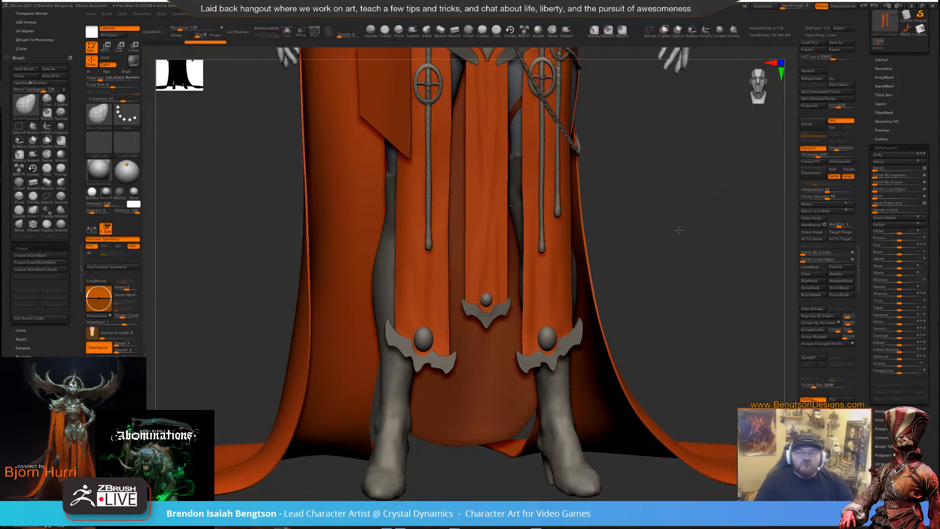
Frame the full character from the front and switch to the Pixologic Twitch page in the browser
key(f)
drag(657, 292, 658, 277)
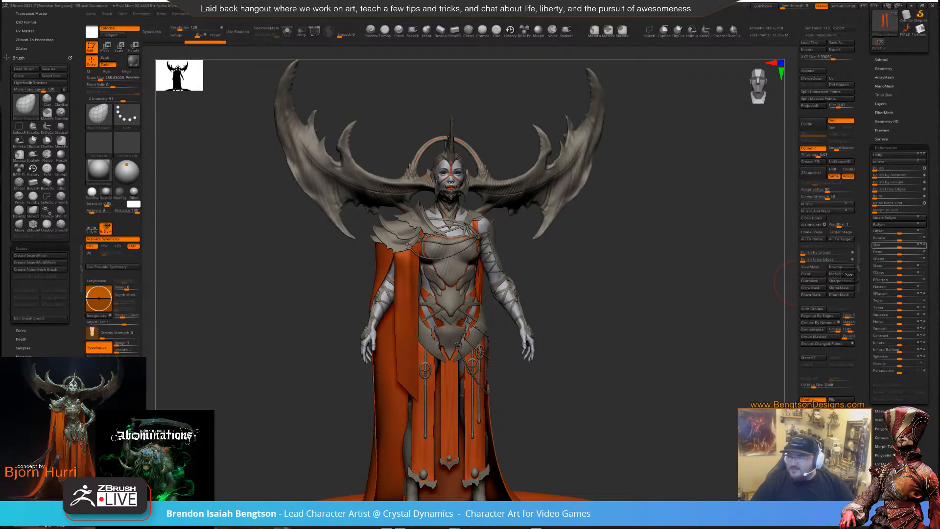
key(alt+Tab)
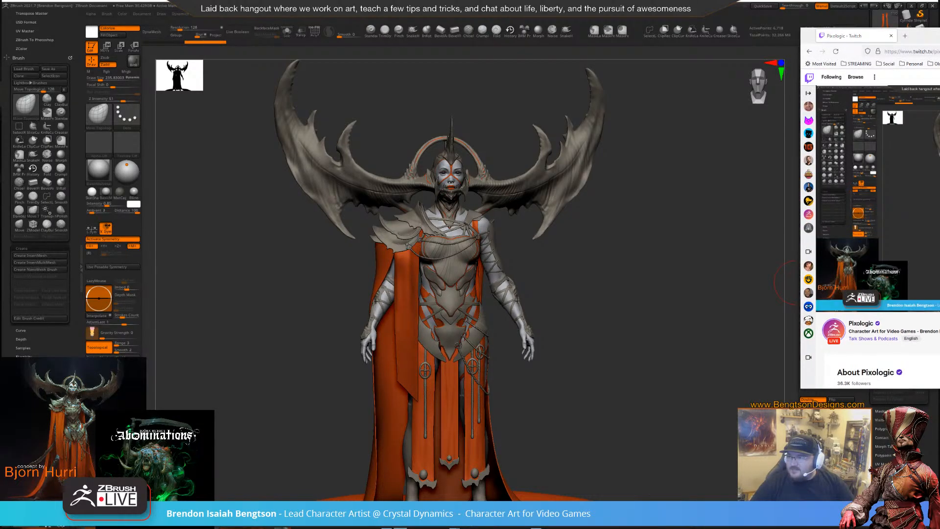